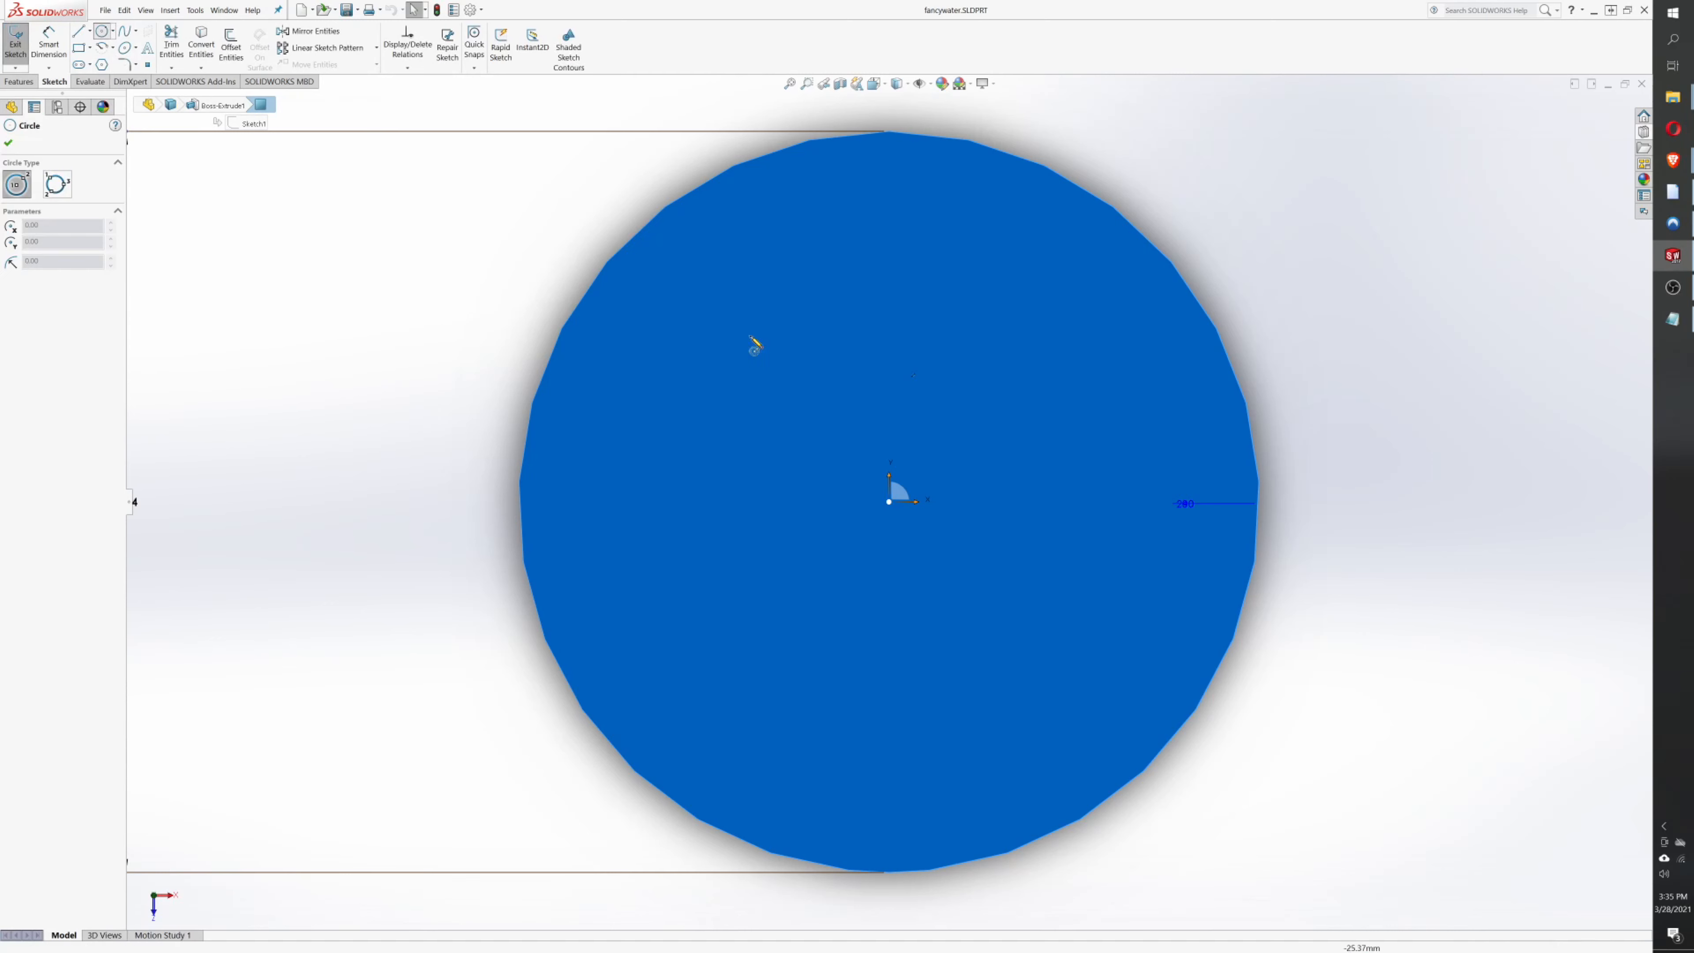
- Sketch a circle centred on the origin of the cylinder's end face and set its diameter to 38 mm
click(888, 502)
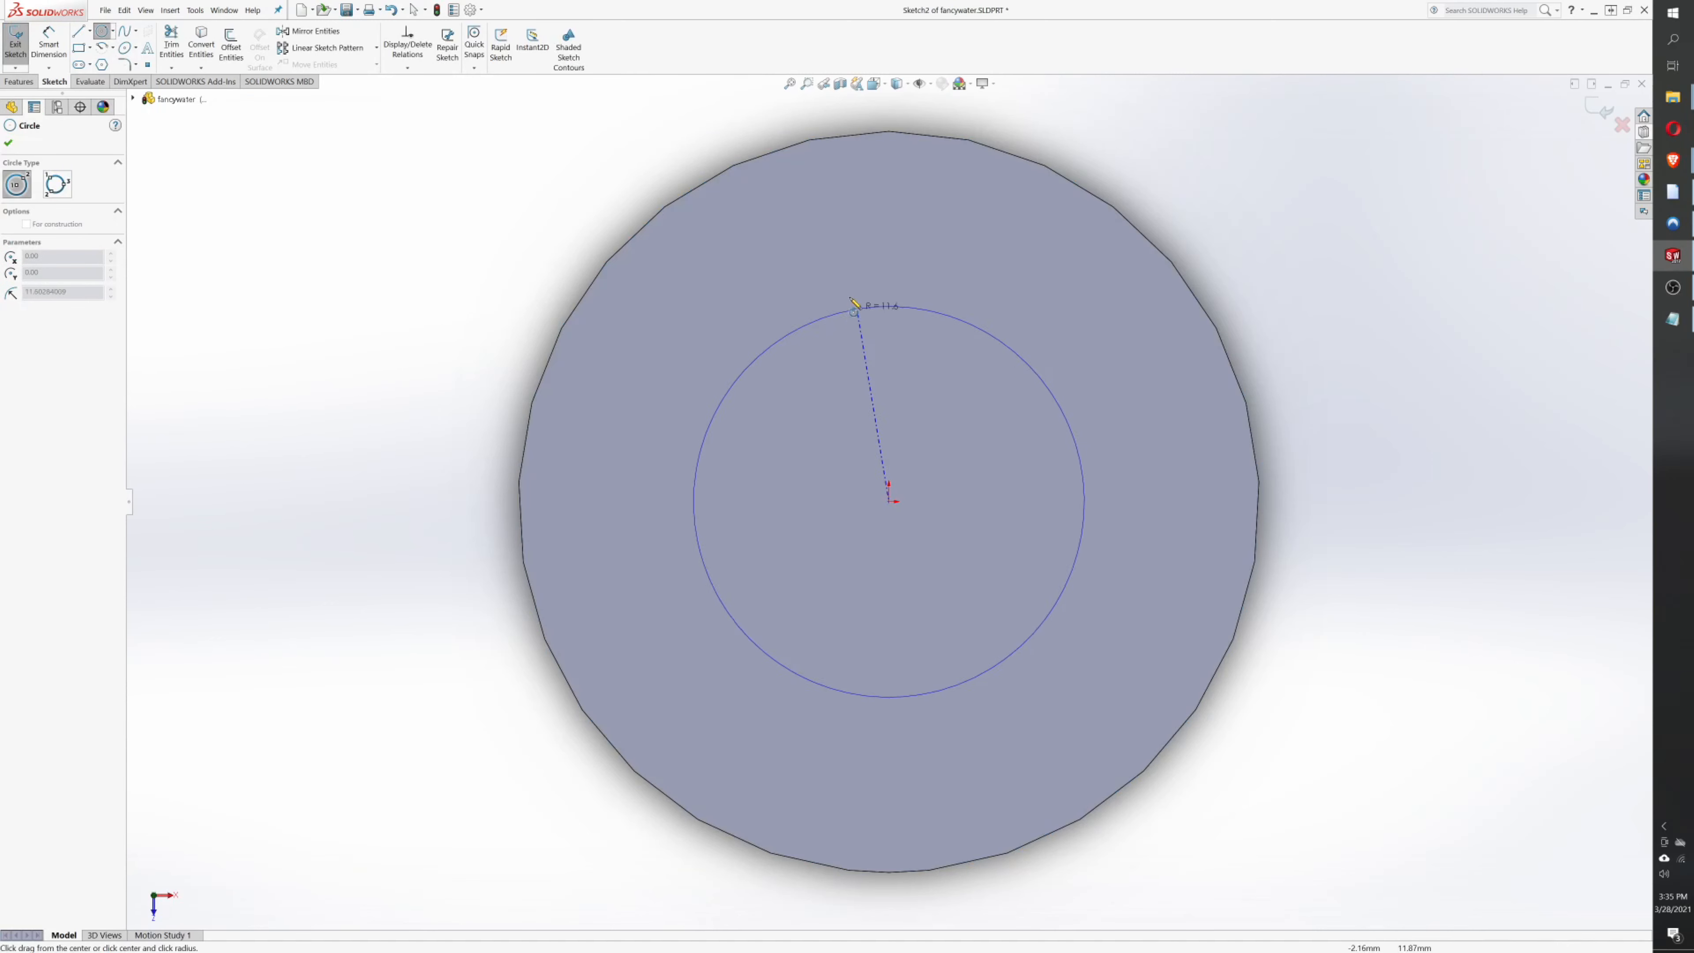
click(820, 292)
click(48, 41)
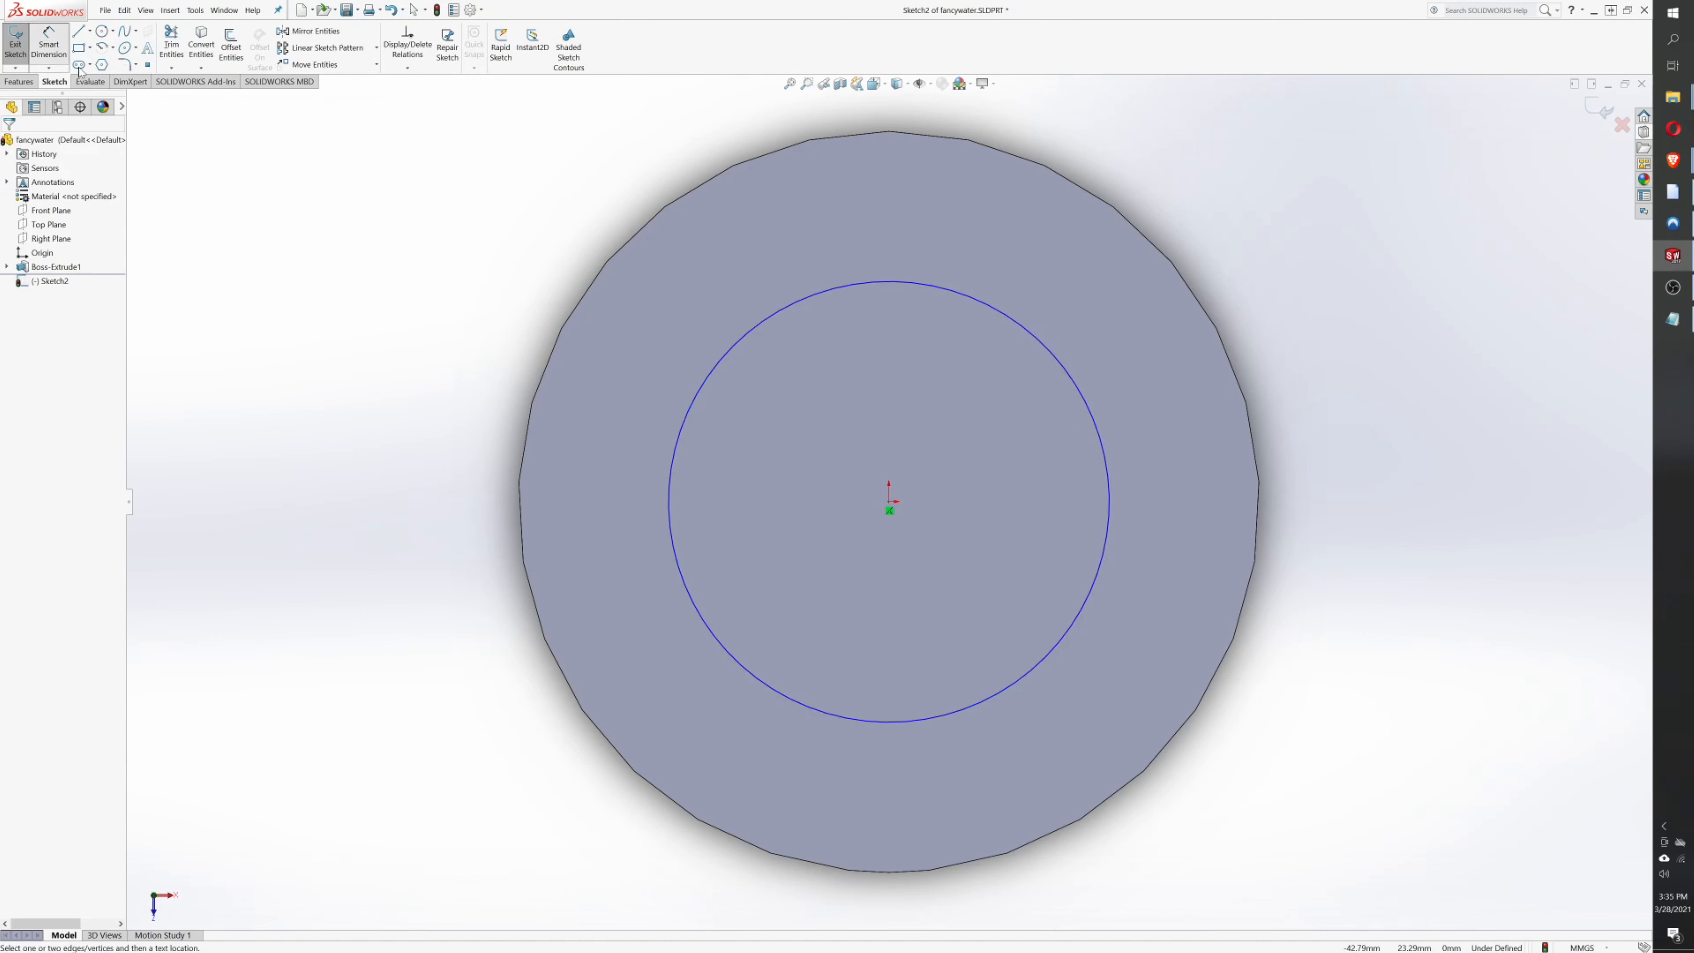
click(693, 404)
click(378, 470)
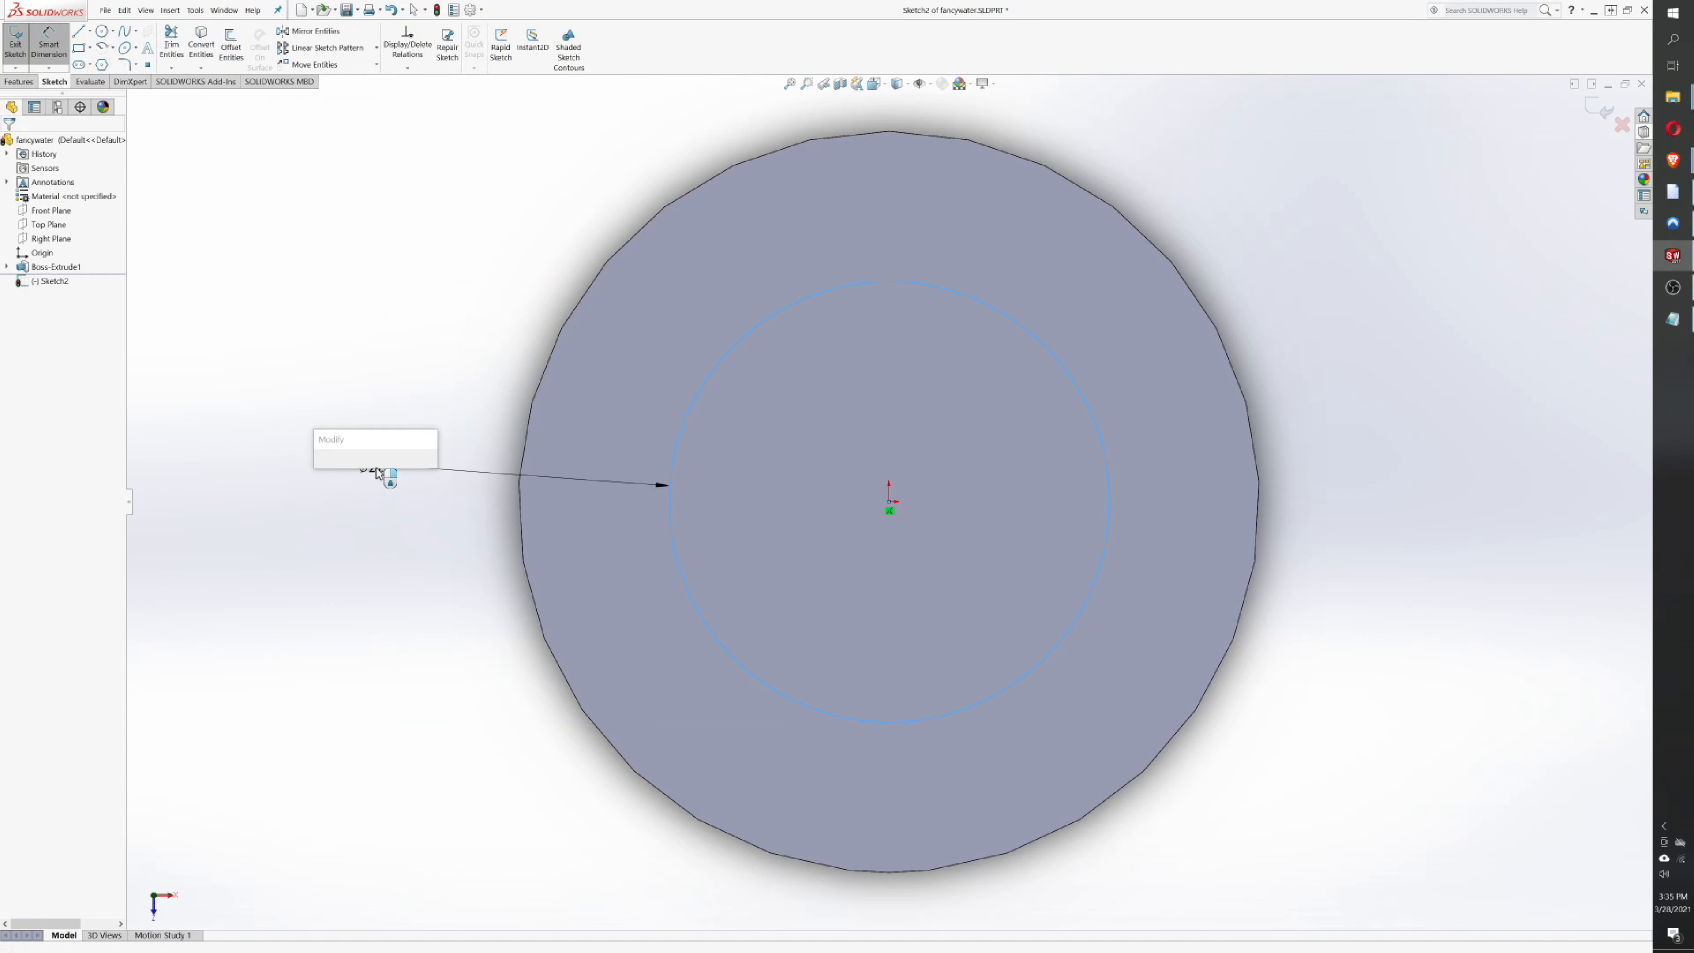
text(38)
key(Return)
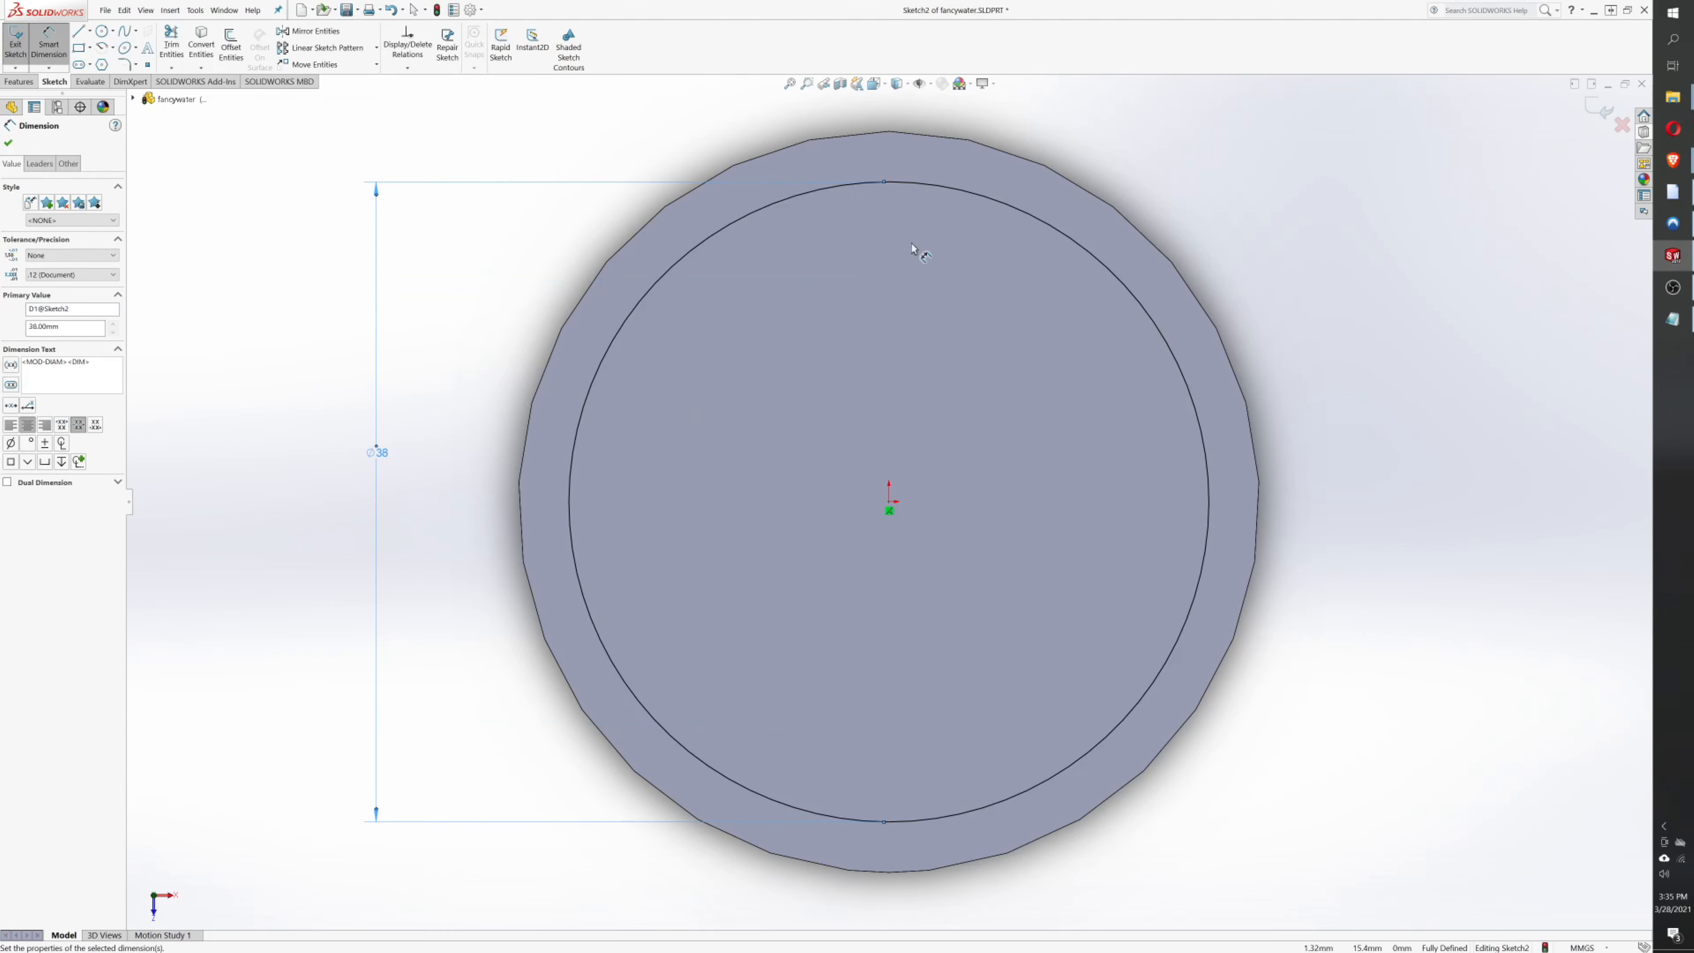
- Sketch a small circle directly above the origin, inside the 38 mm circle, and set its diameter to 6 mm
click(101, 31)
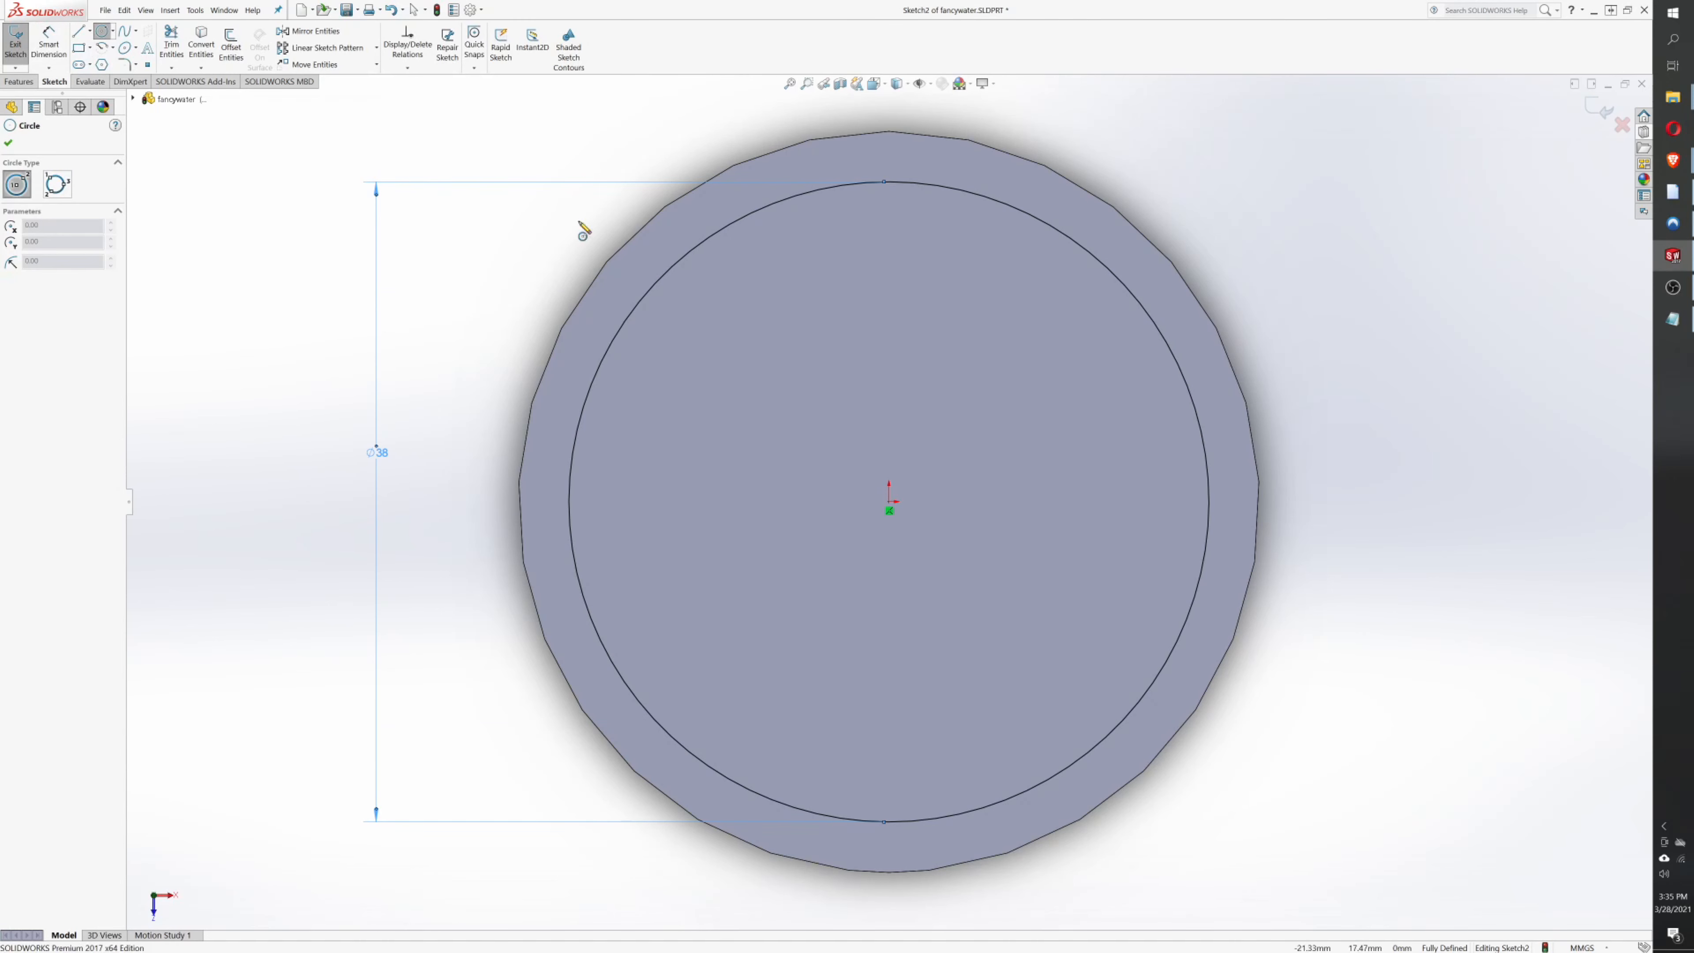
click(888, 277)
click(920, 277)
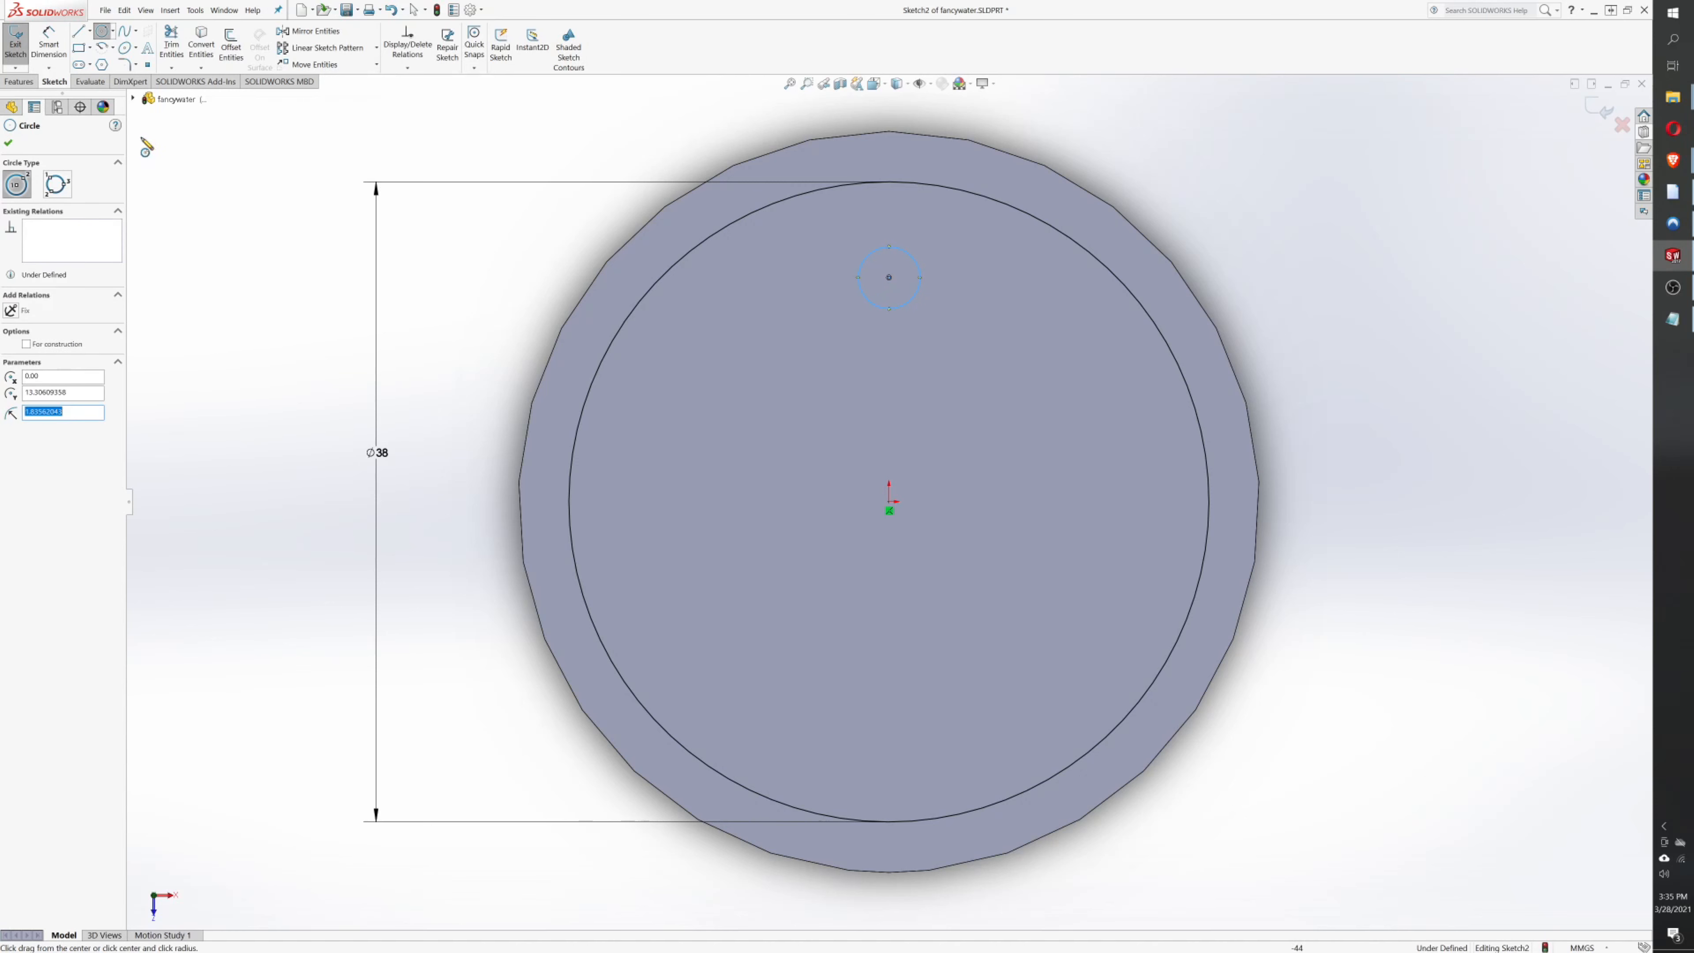
click(48, 41)
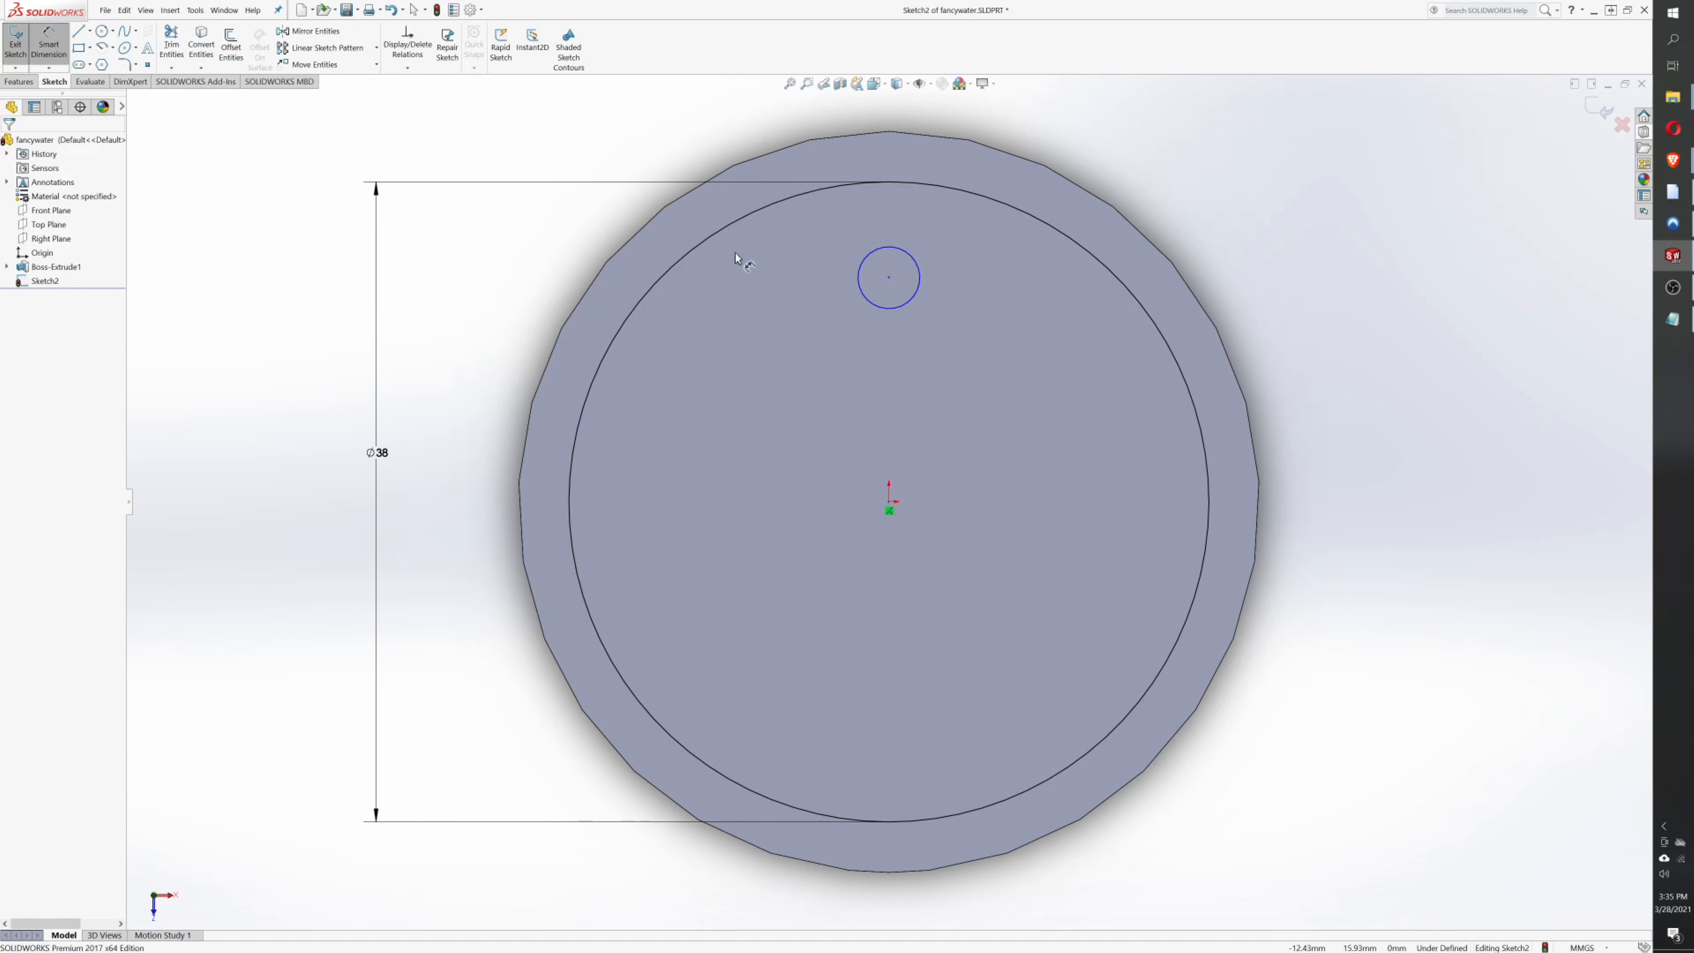
click(909, 306)
click(993, 299)
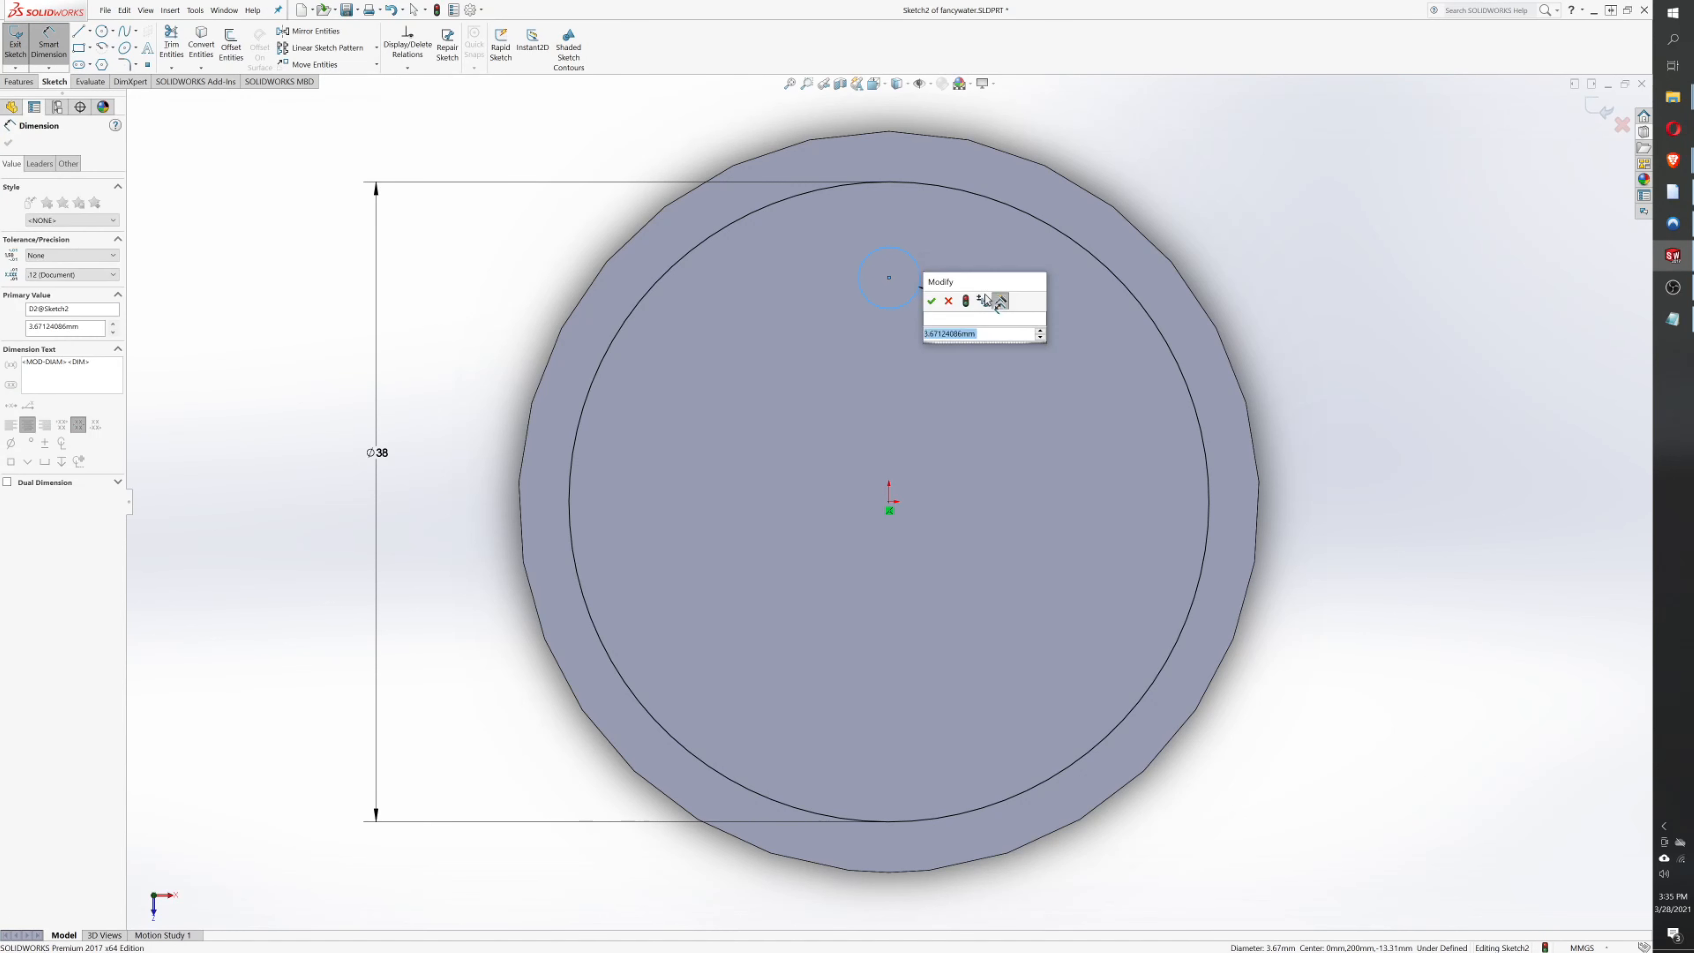
text(6)
key(Return)
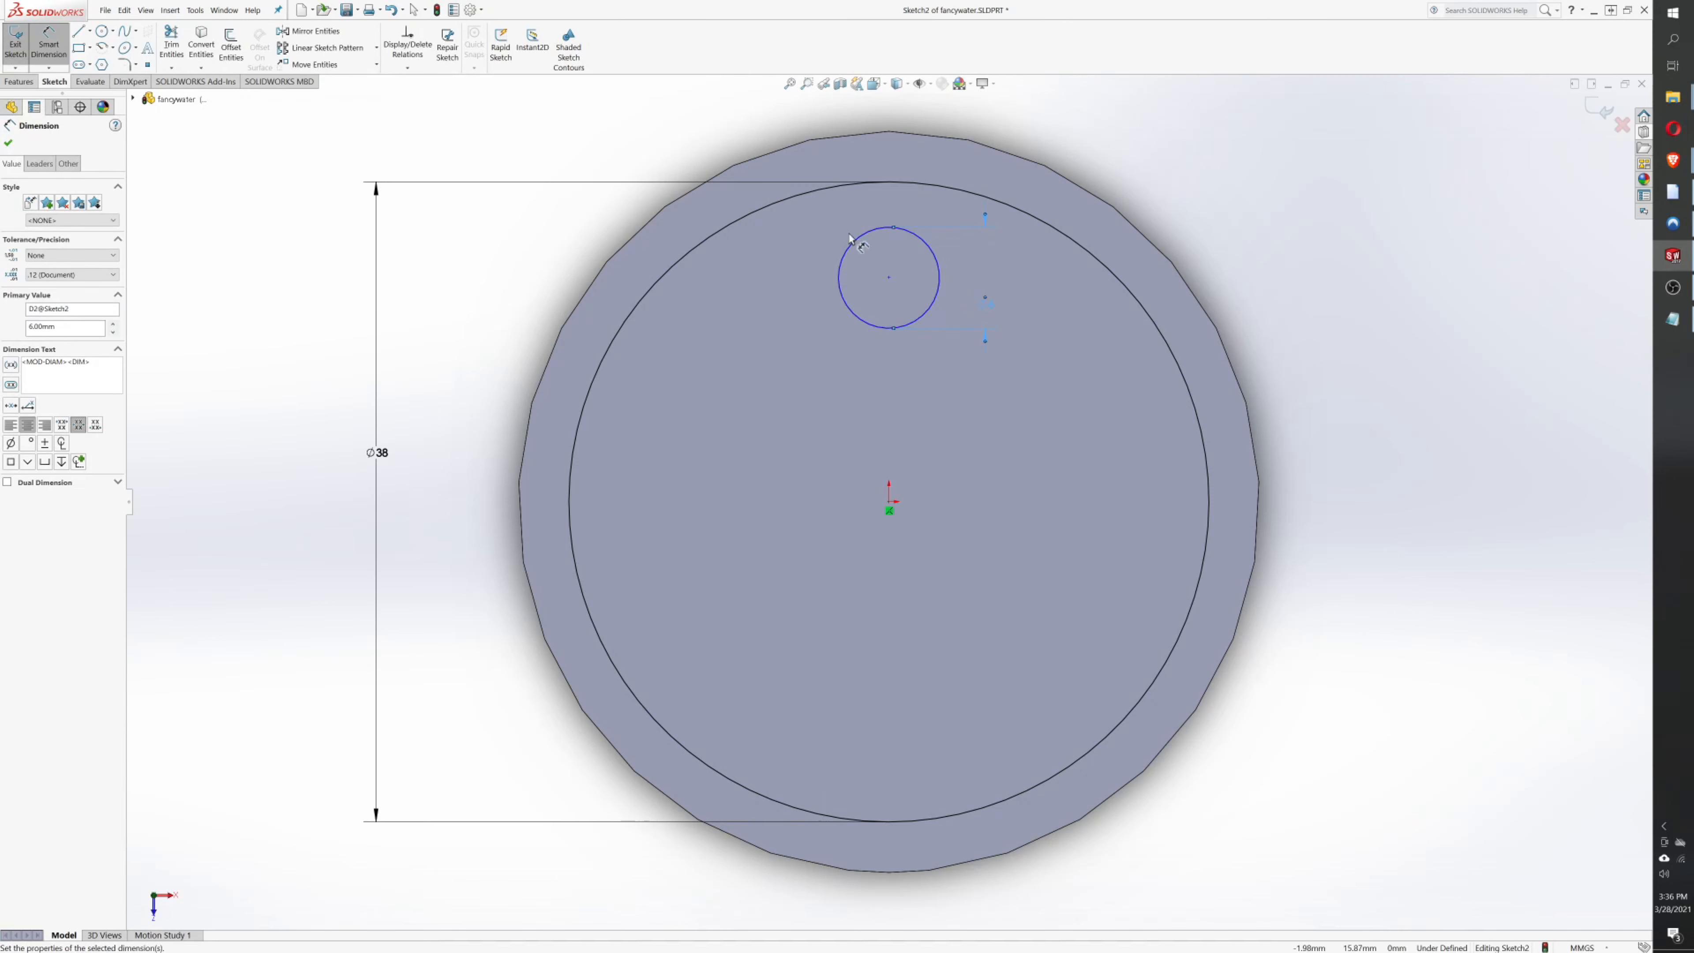
- Dimension the vertical distance between the small circle's centre and the origin at 20 mm
click(888, 278)
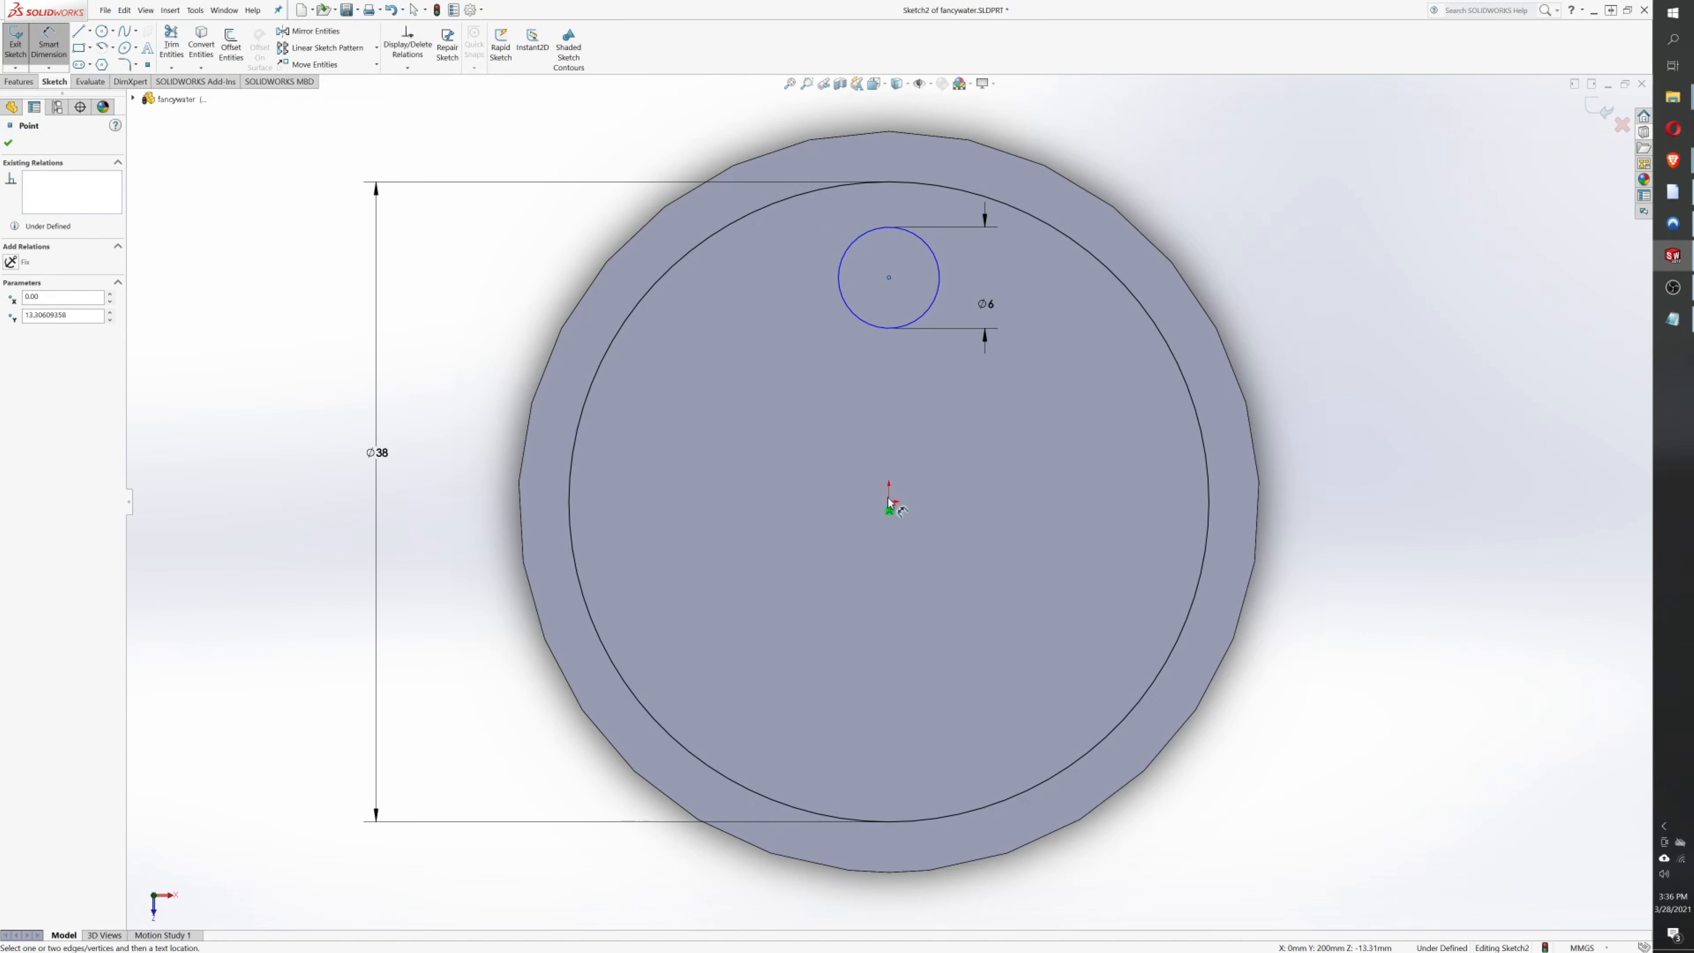
click(889, 506)
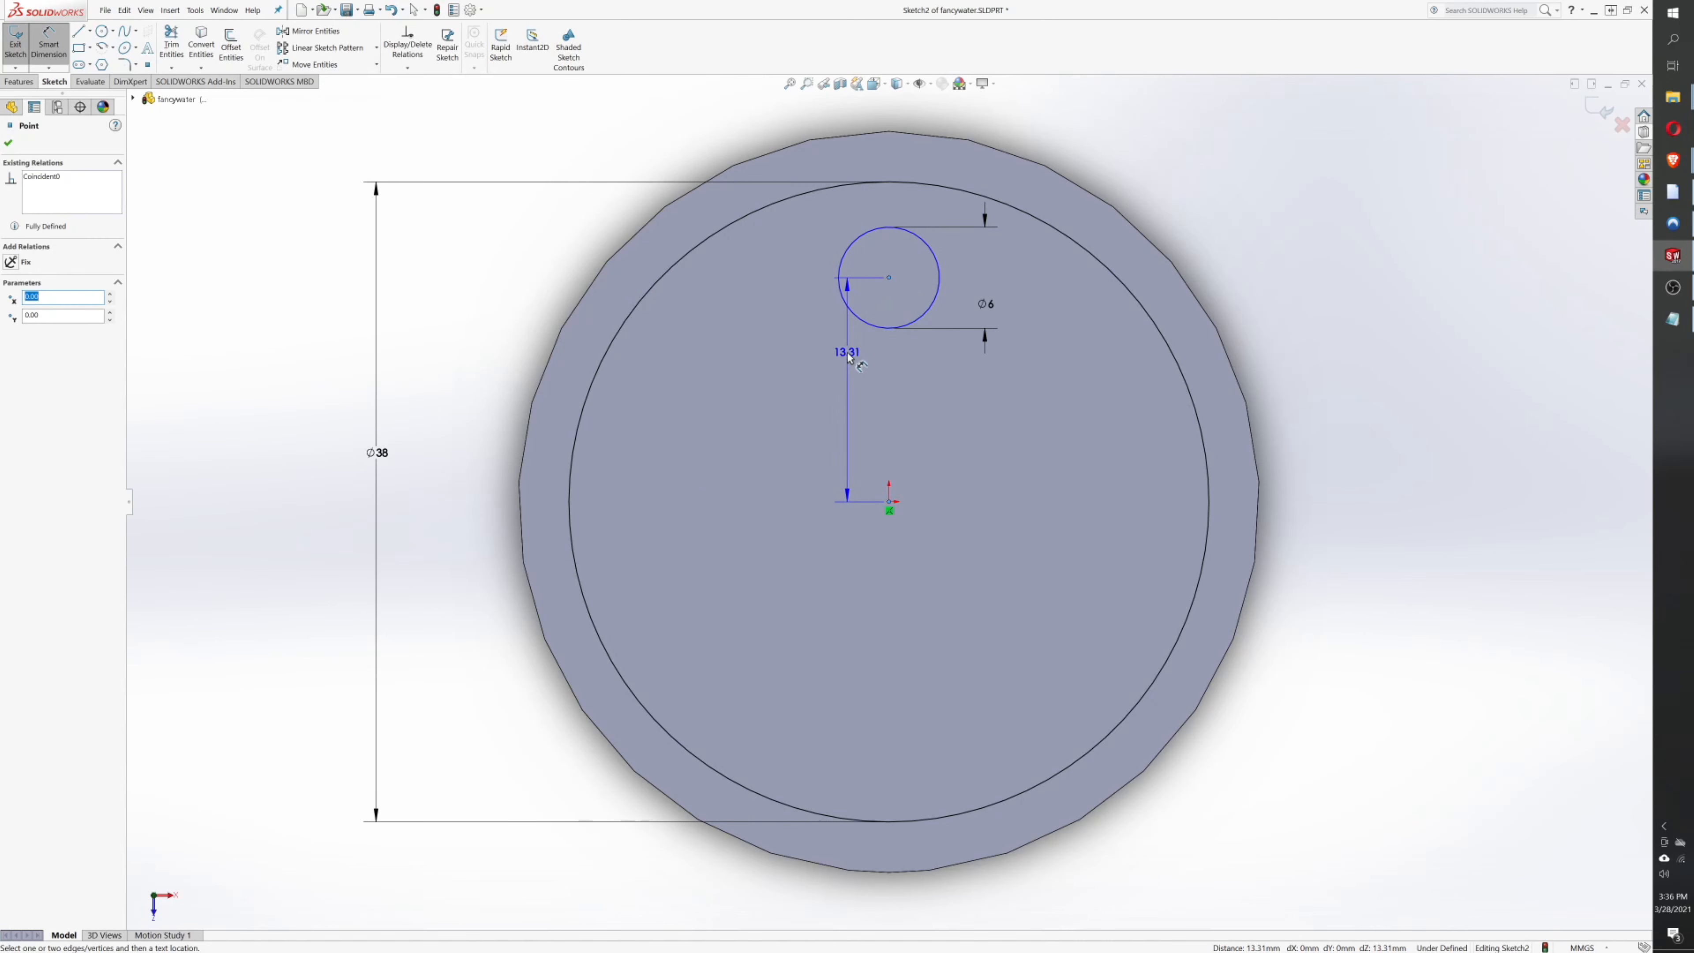
click(853, 376)
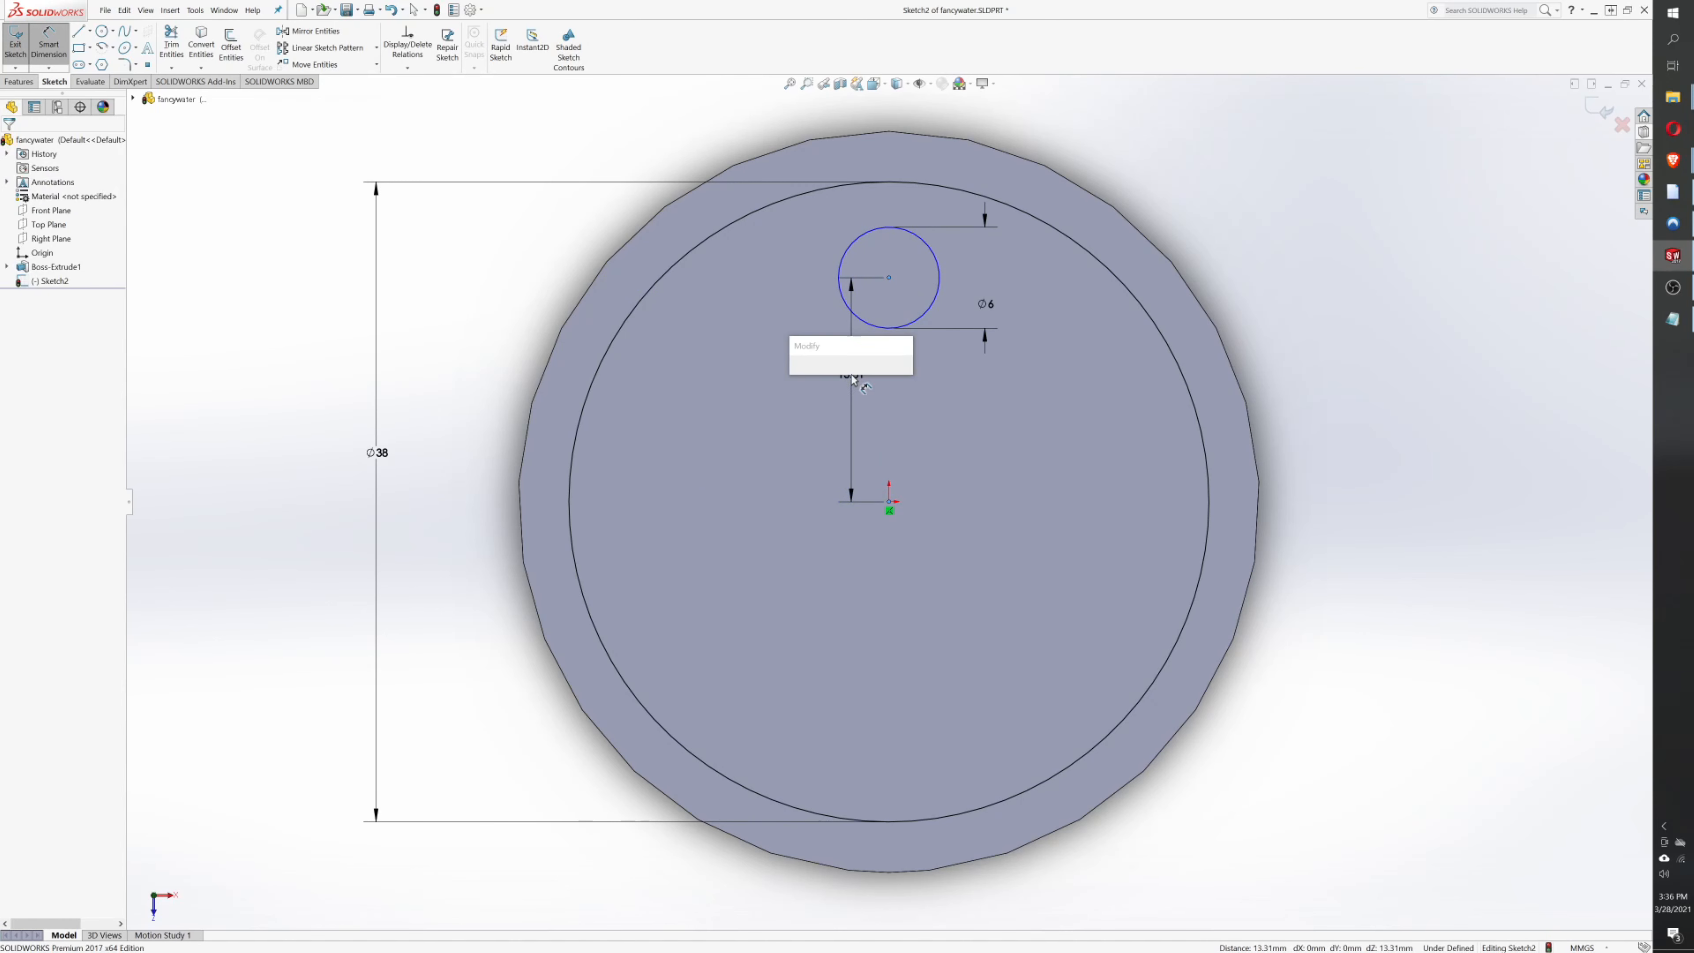
text(20)
key(Return)
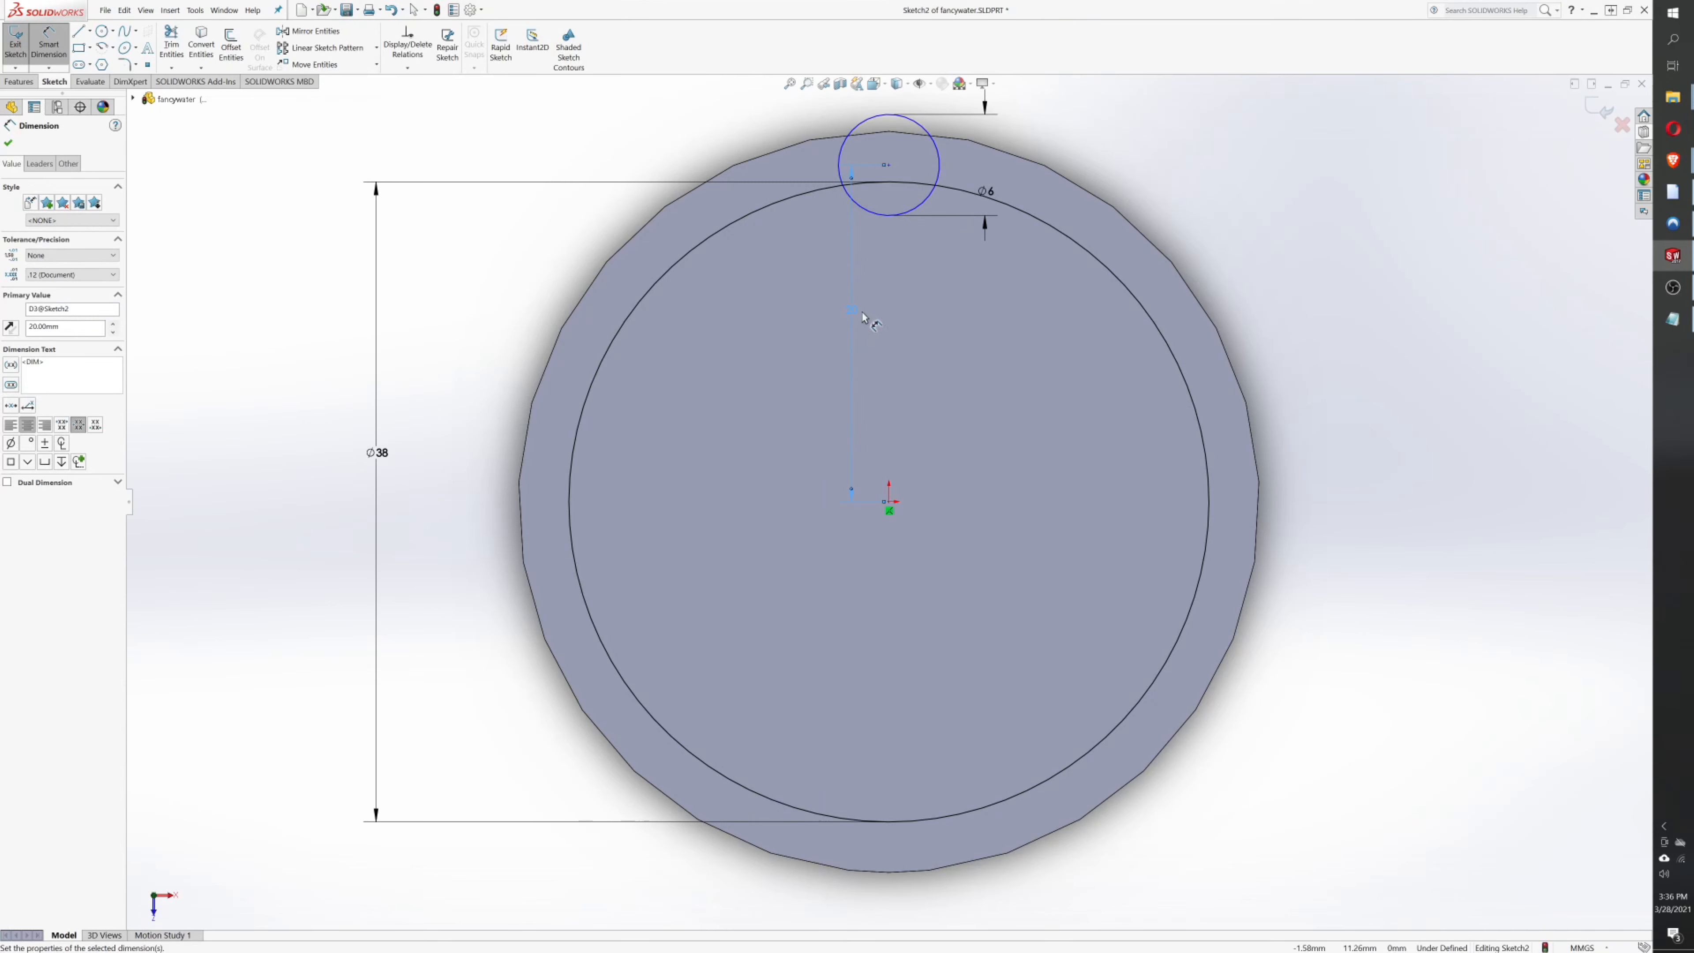
- Change the distance between the small circle's centre and the origin to 21 mm
double_click(853, 313)
text(21)
key(Return)
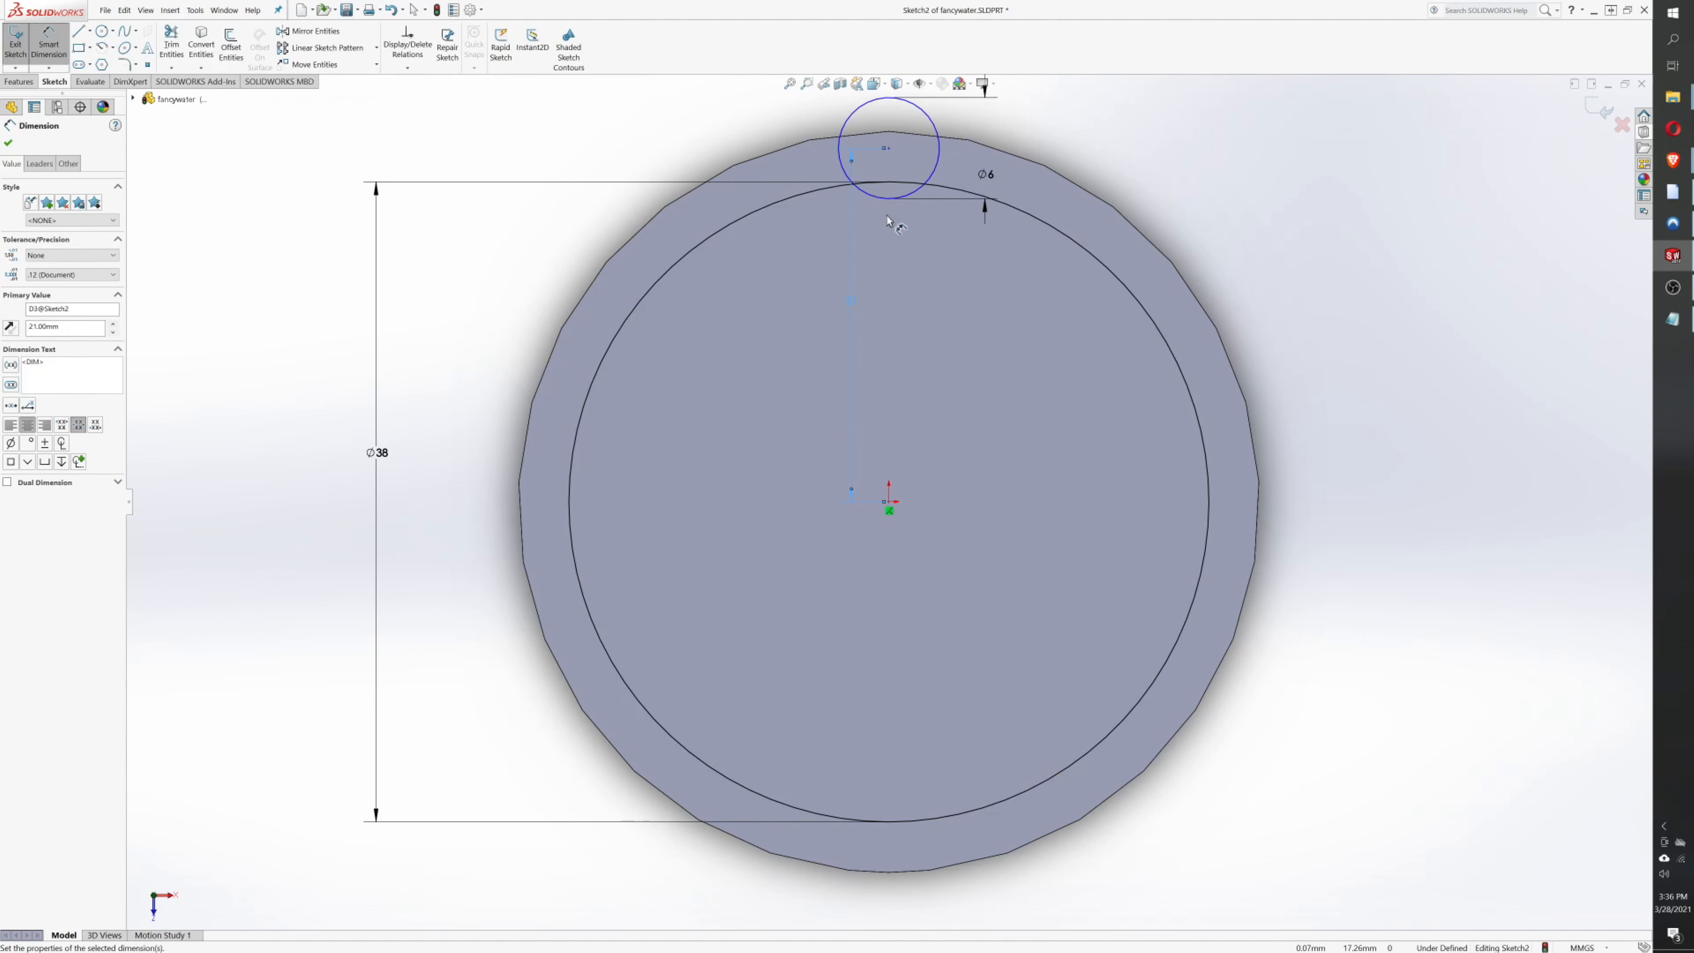
- Set the distance between the small circle's centre and the origin to 21.5 mm and finish dimensioning
double_click(853, 300)
text(210.)
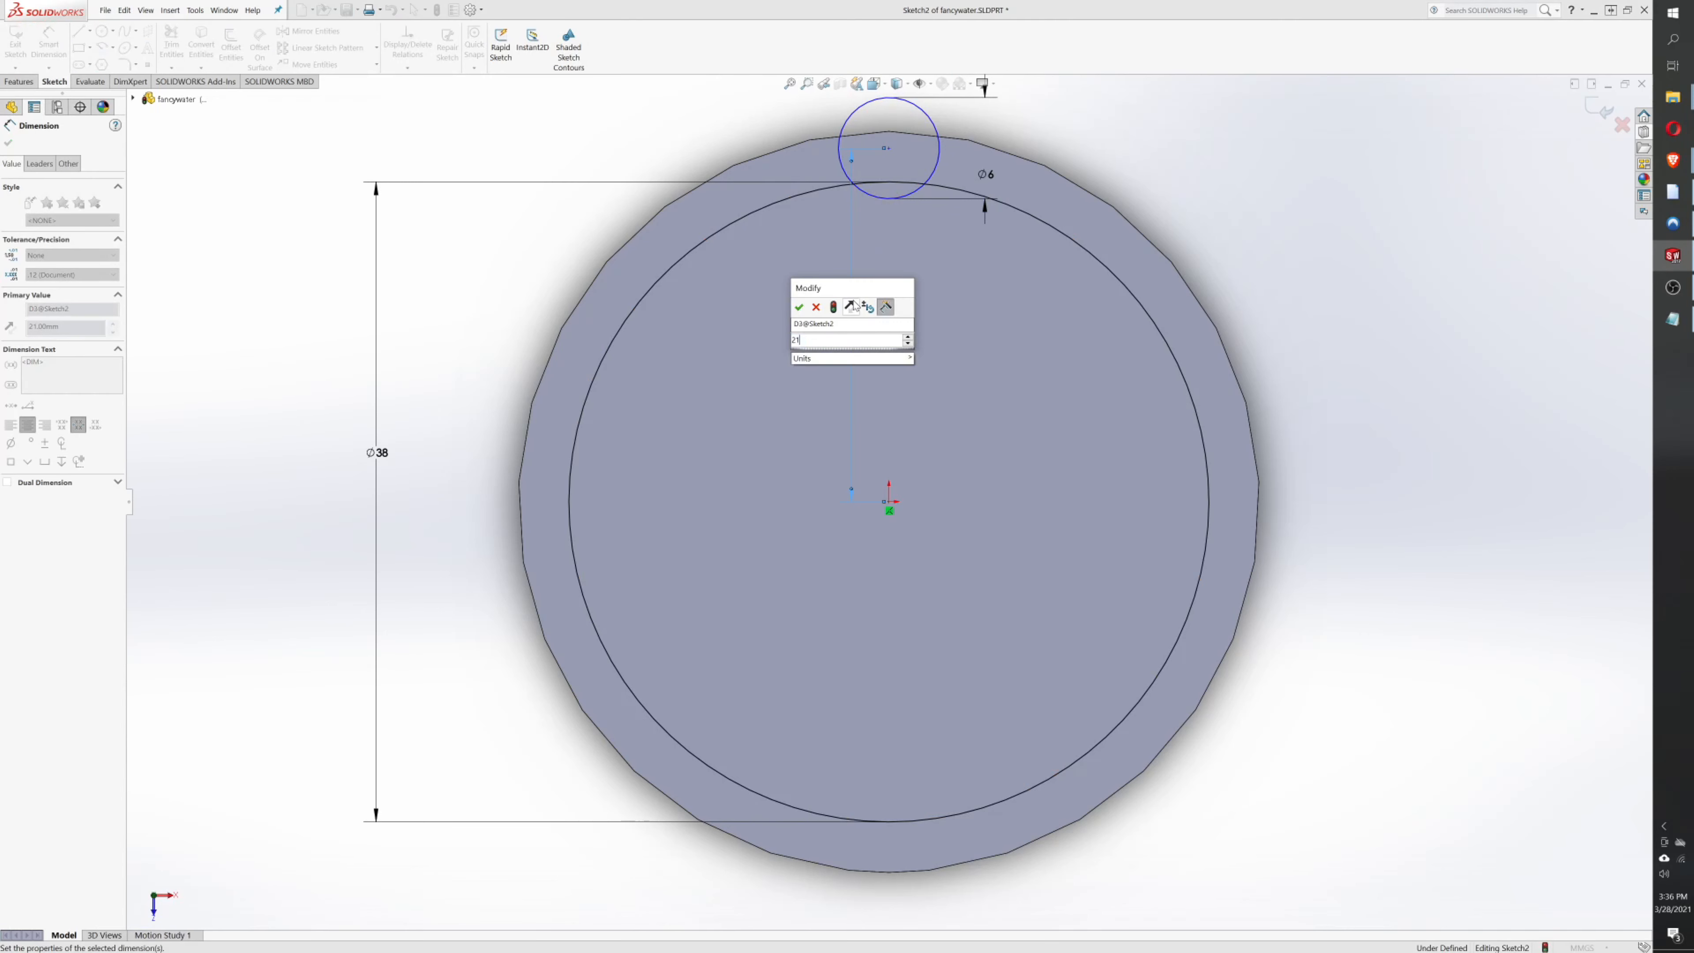
key(BackSpace)
key(BackSpace)
text(.5)
key(Return)
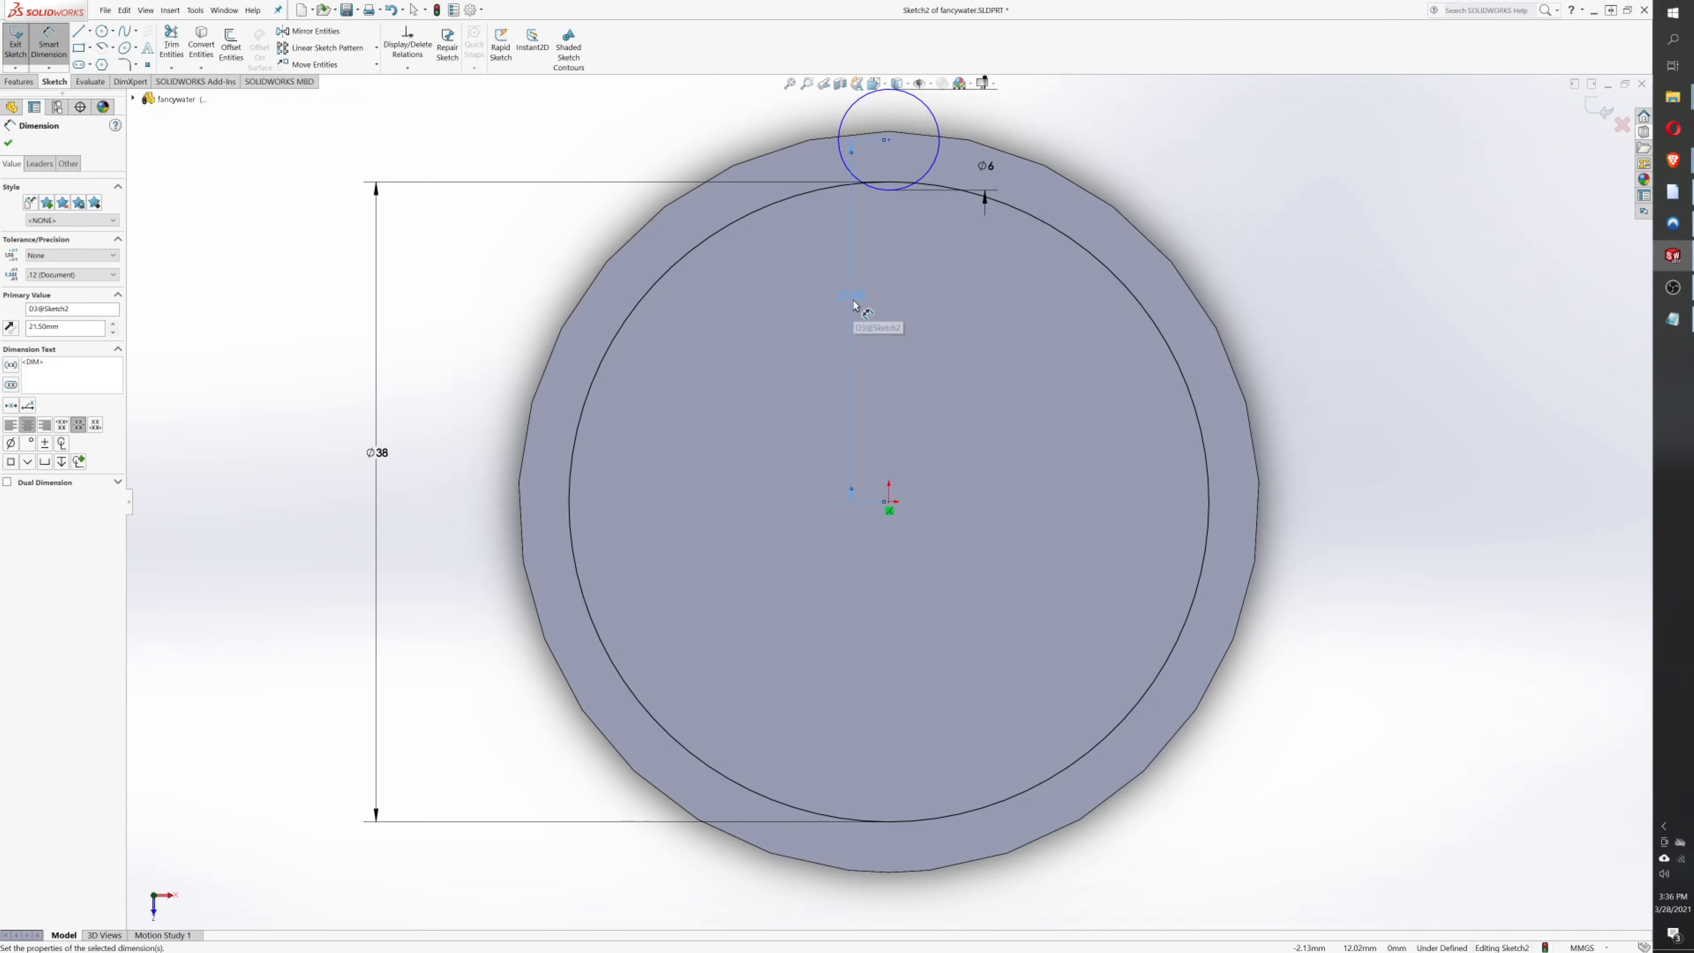
key(Escape)
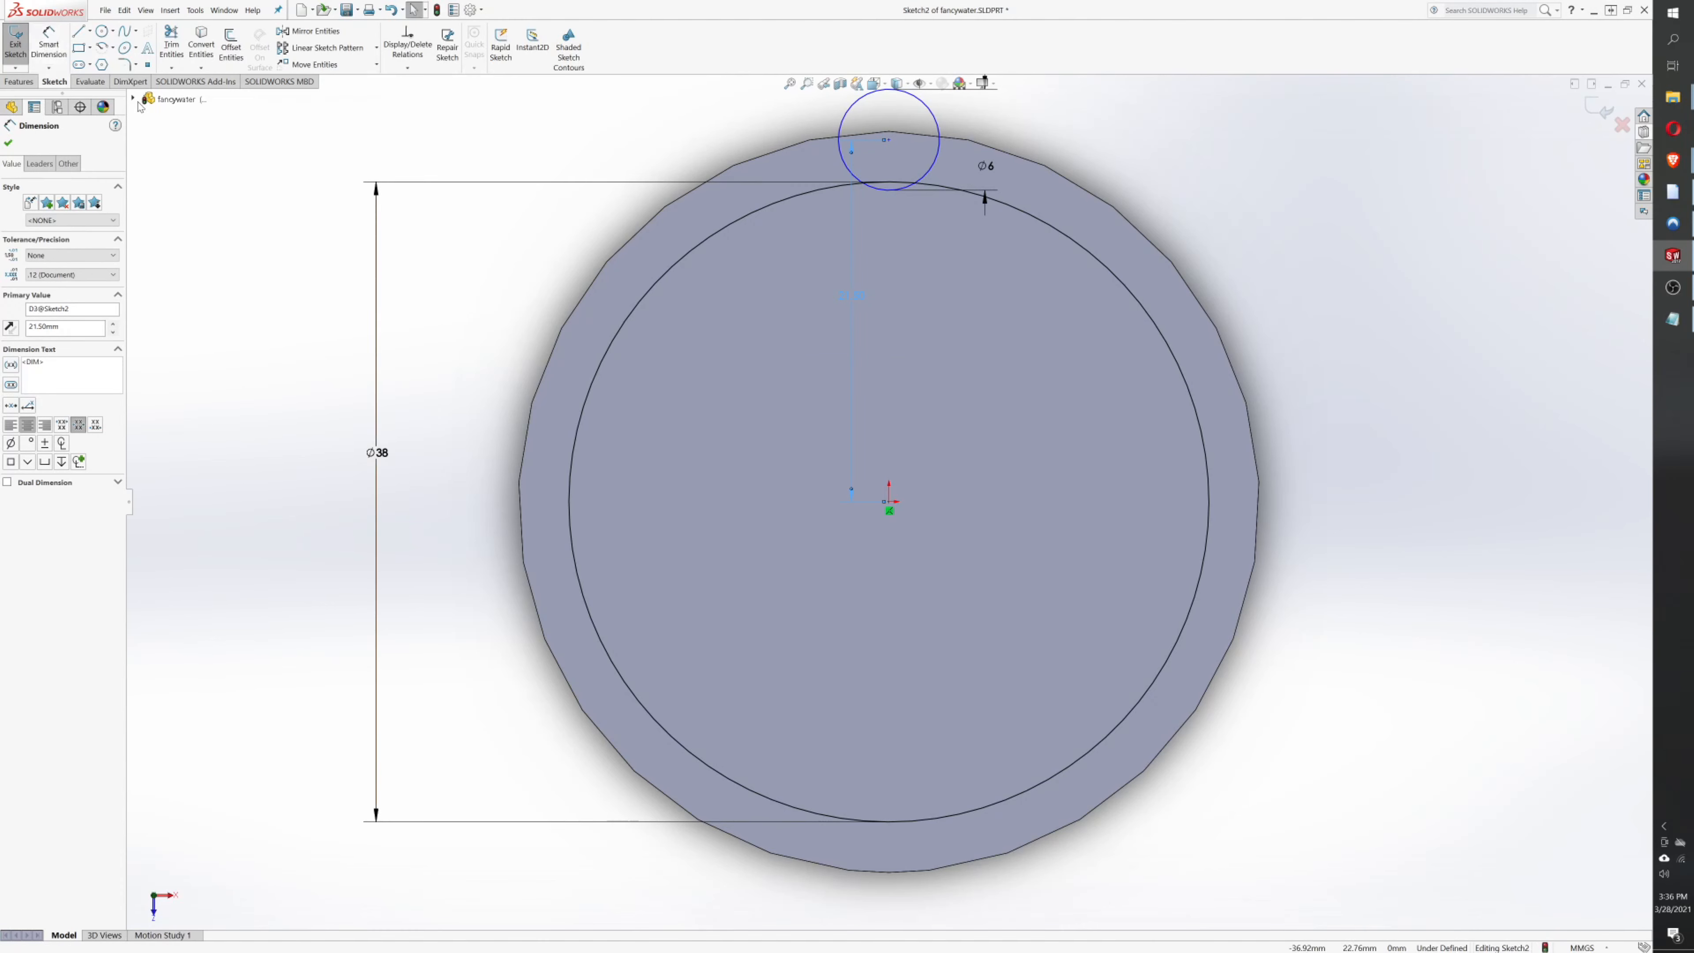
- Delete the 38 mm circle and dimension the remaining circle's centre at 21.50 mm from the origin again
click(613, 337)
key(Delete)
click(48, 43)
click(890, 142)
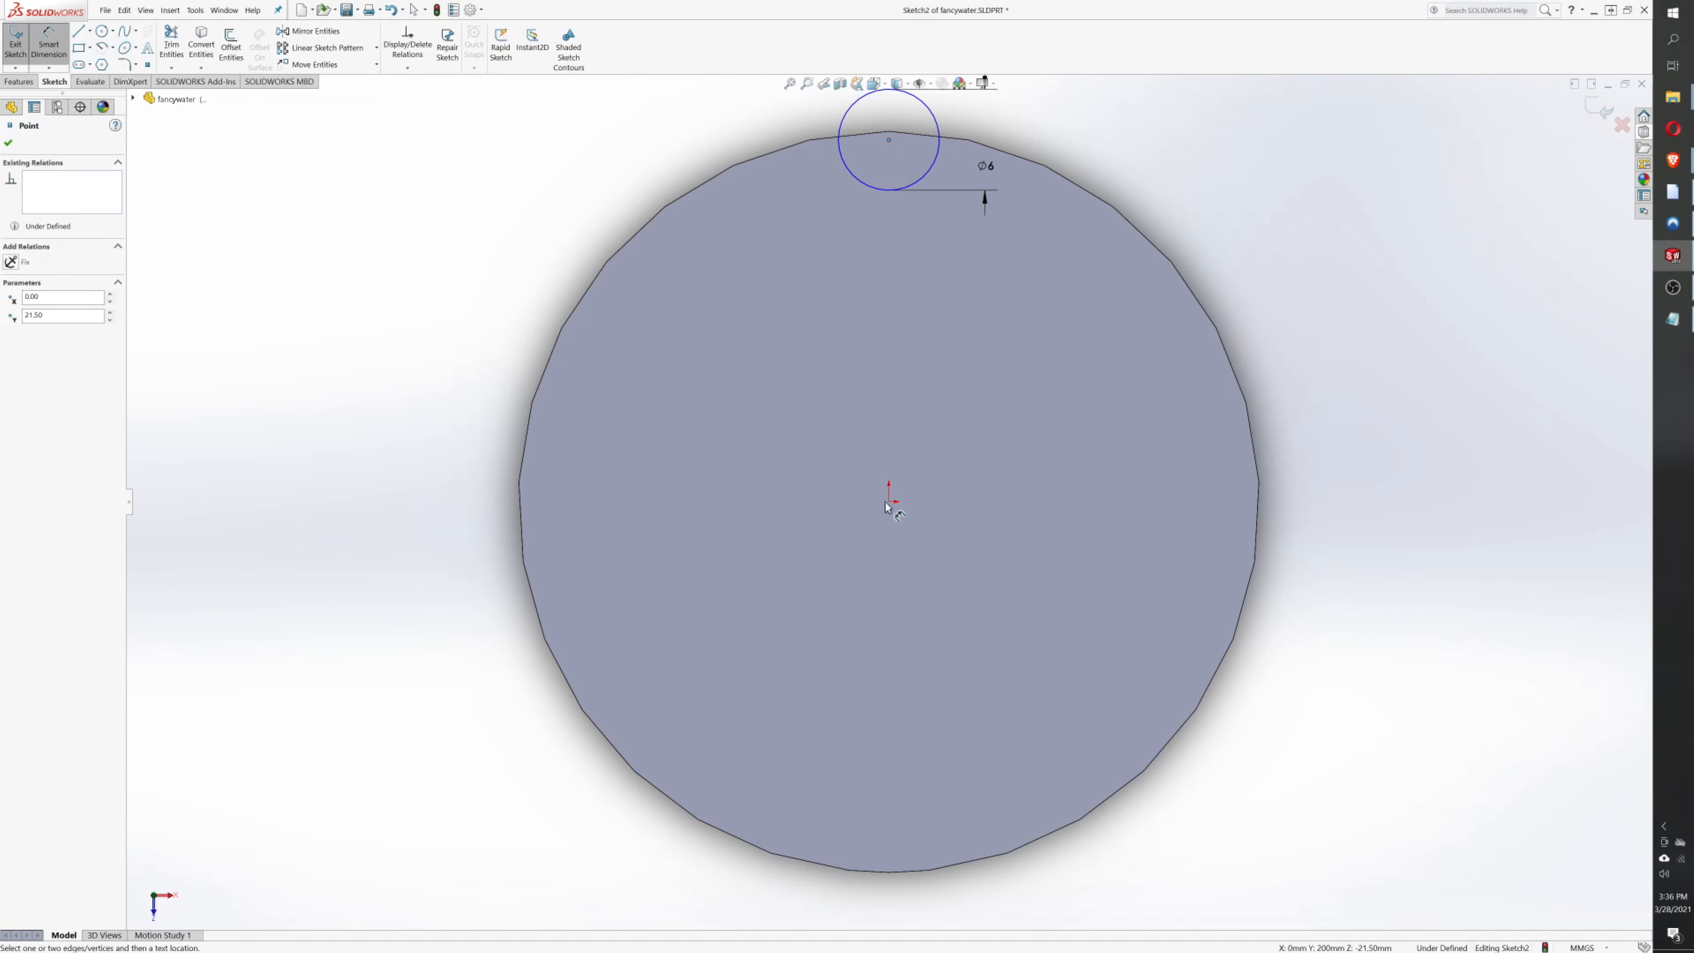
click(889, 499)
click(901, 370)
key(Return)
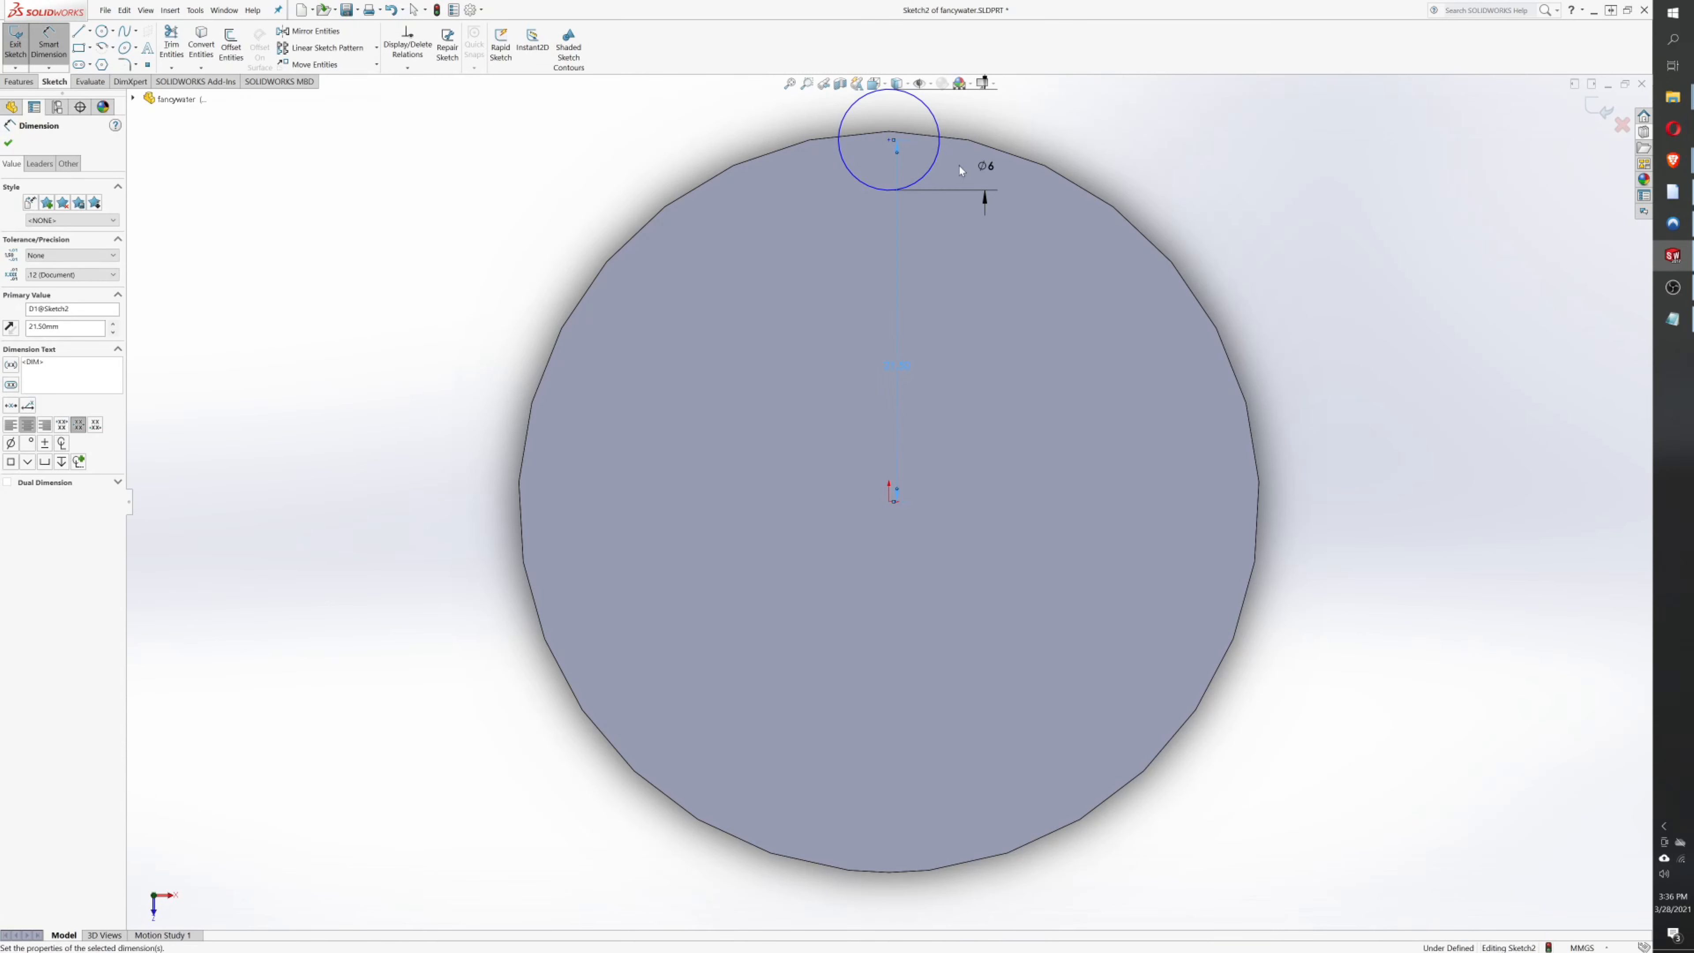
- Set the diameter of the circle on the face's upper edge to 12 mm and exit the sketch
double_click(990, 170)
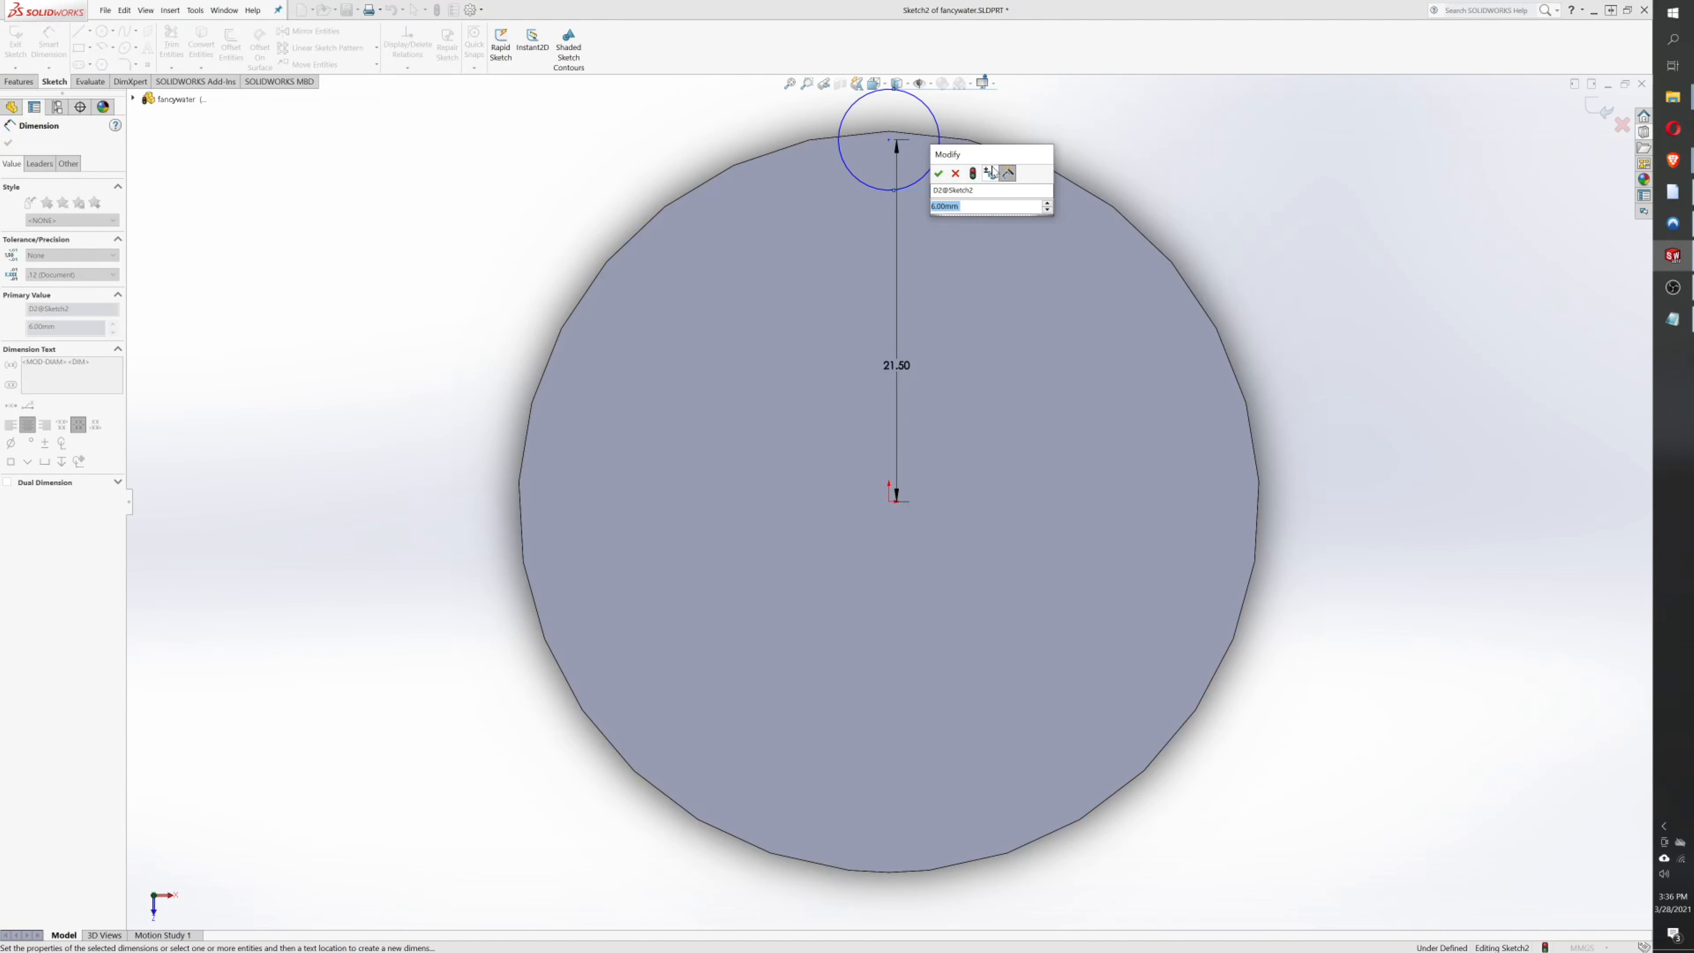
text(12)
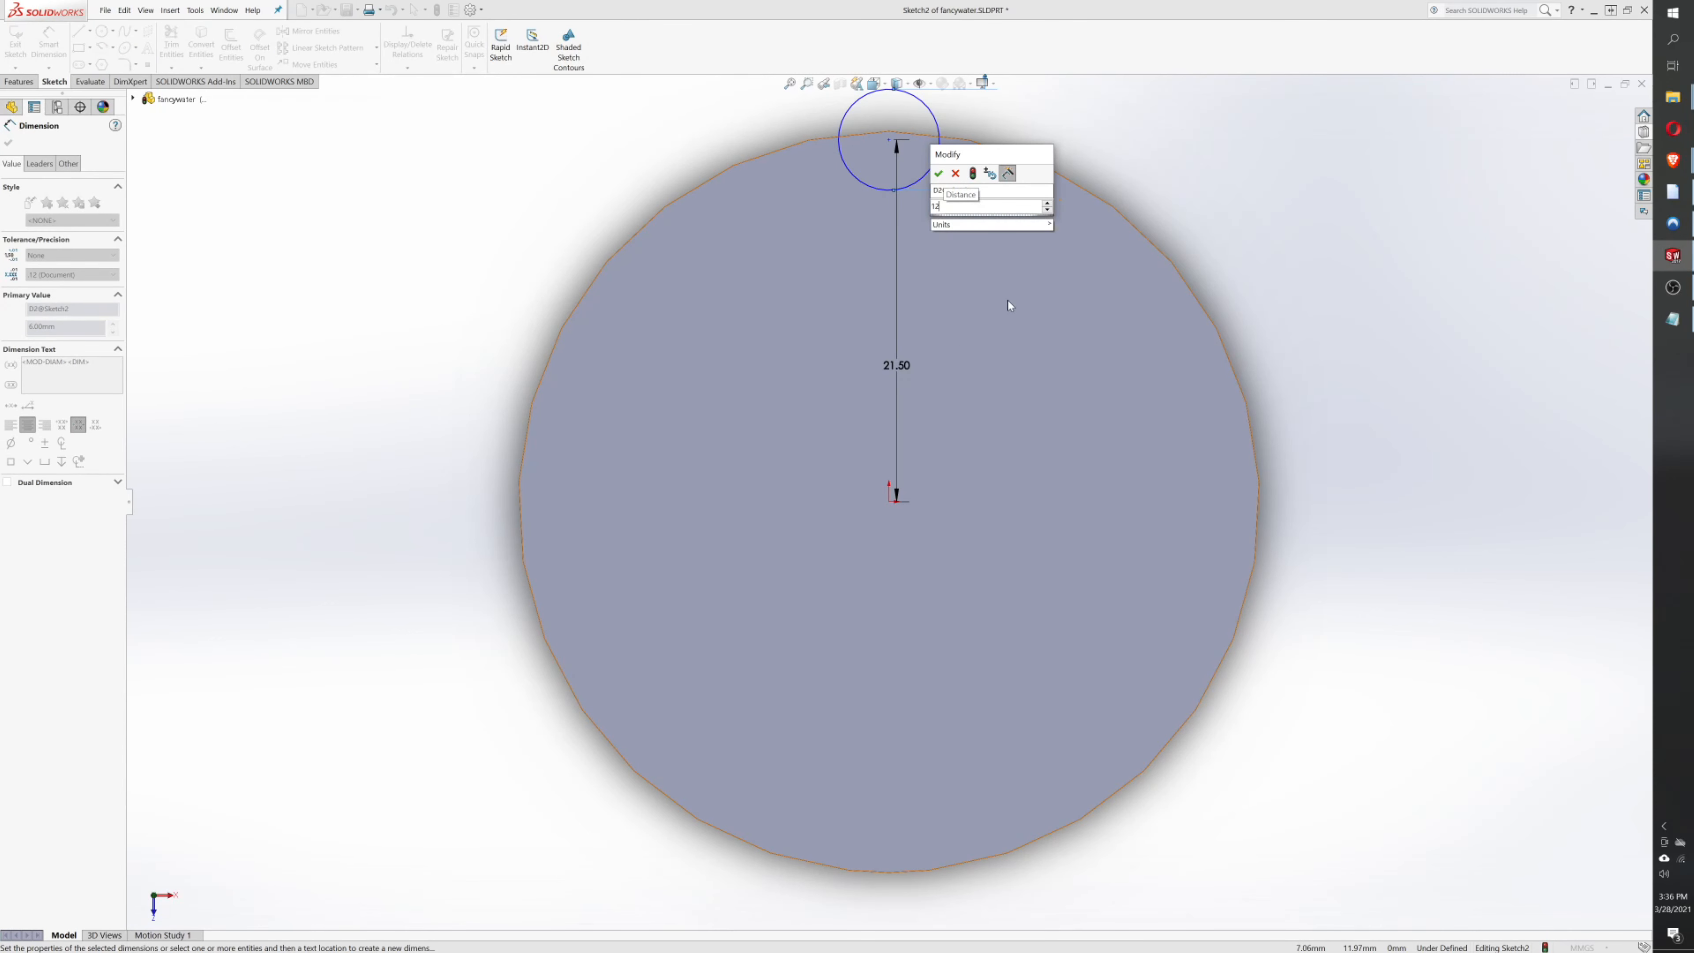
key(Return)
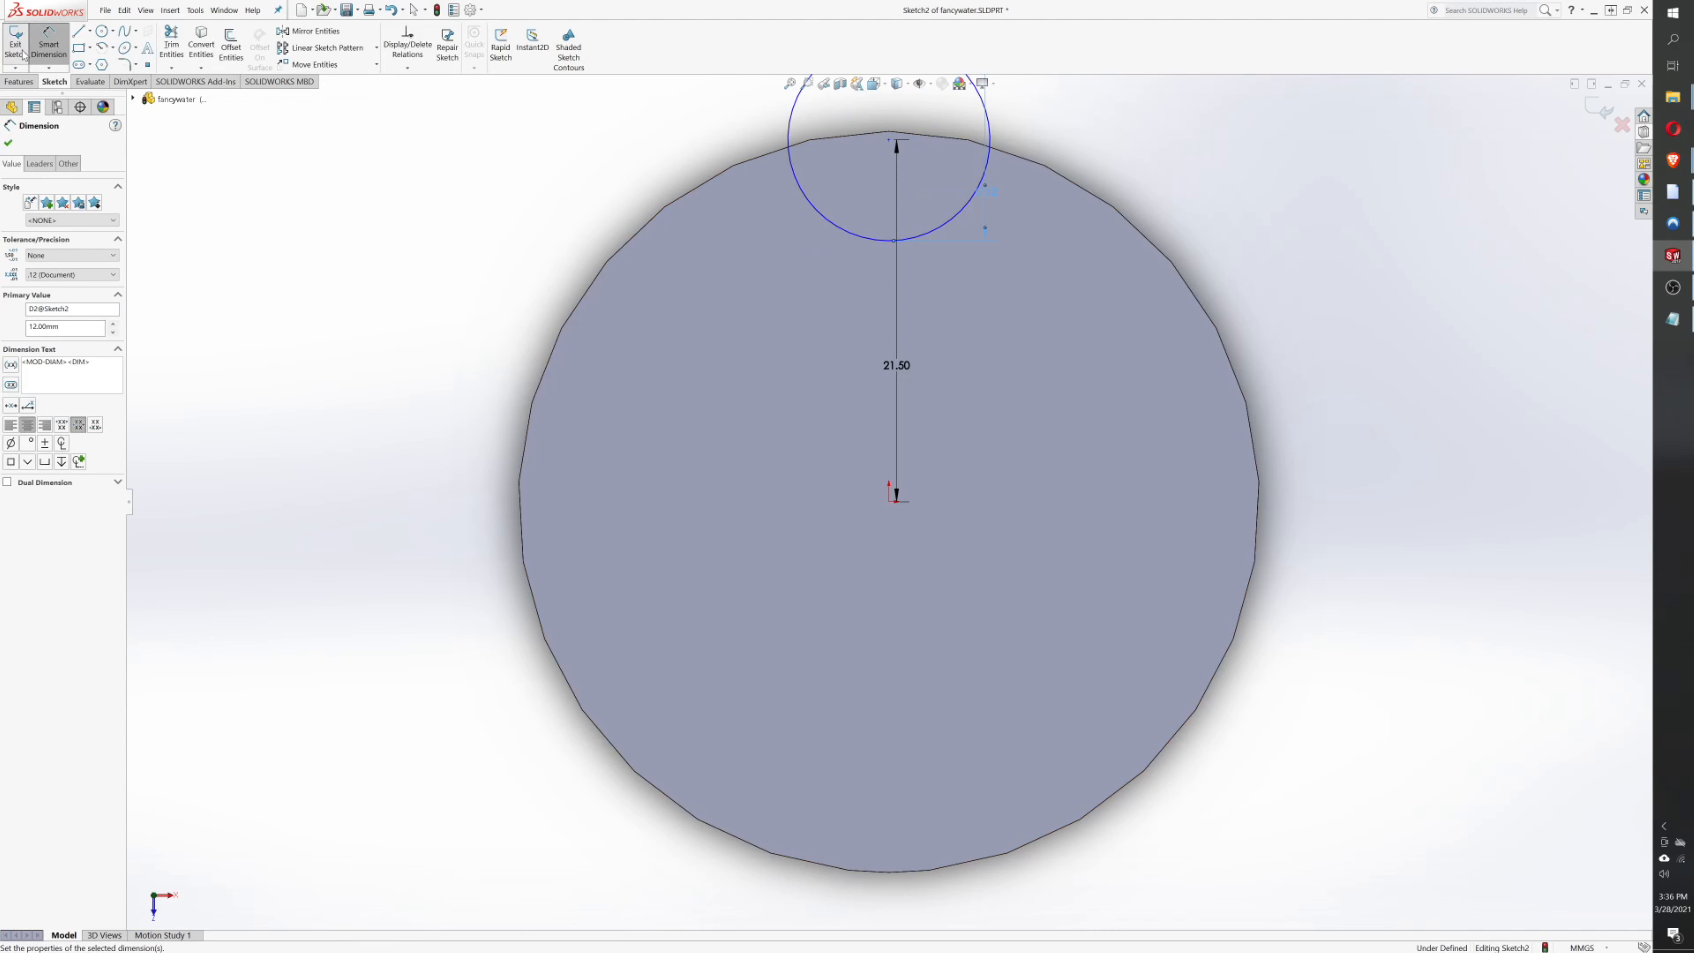
click(18, 49)
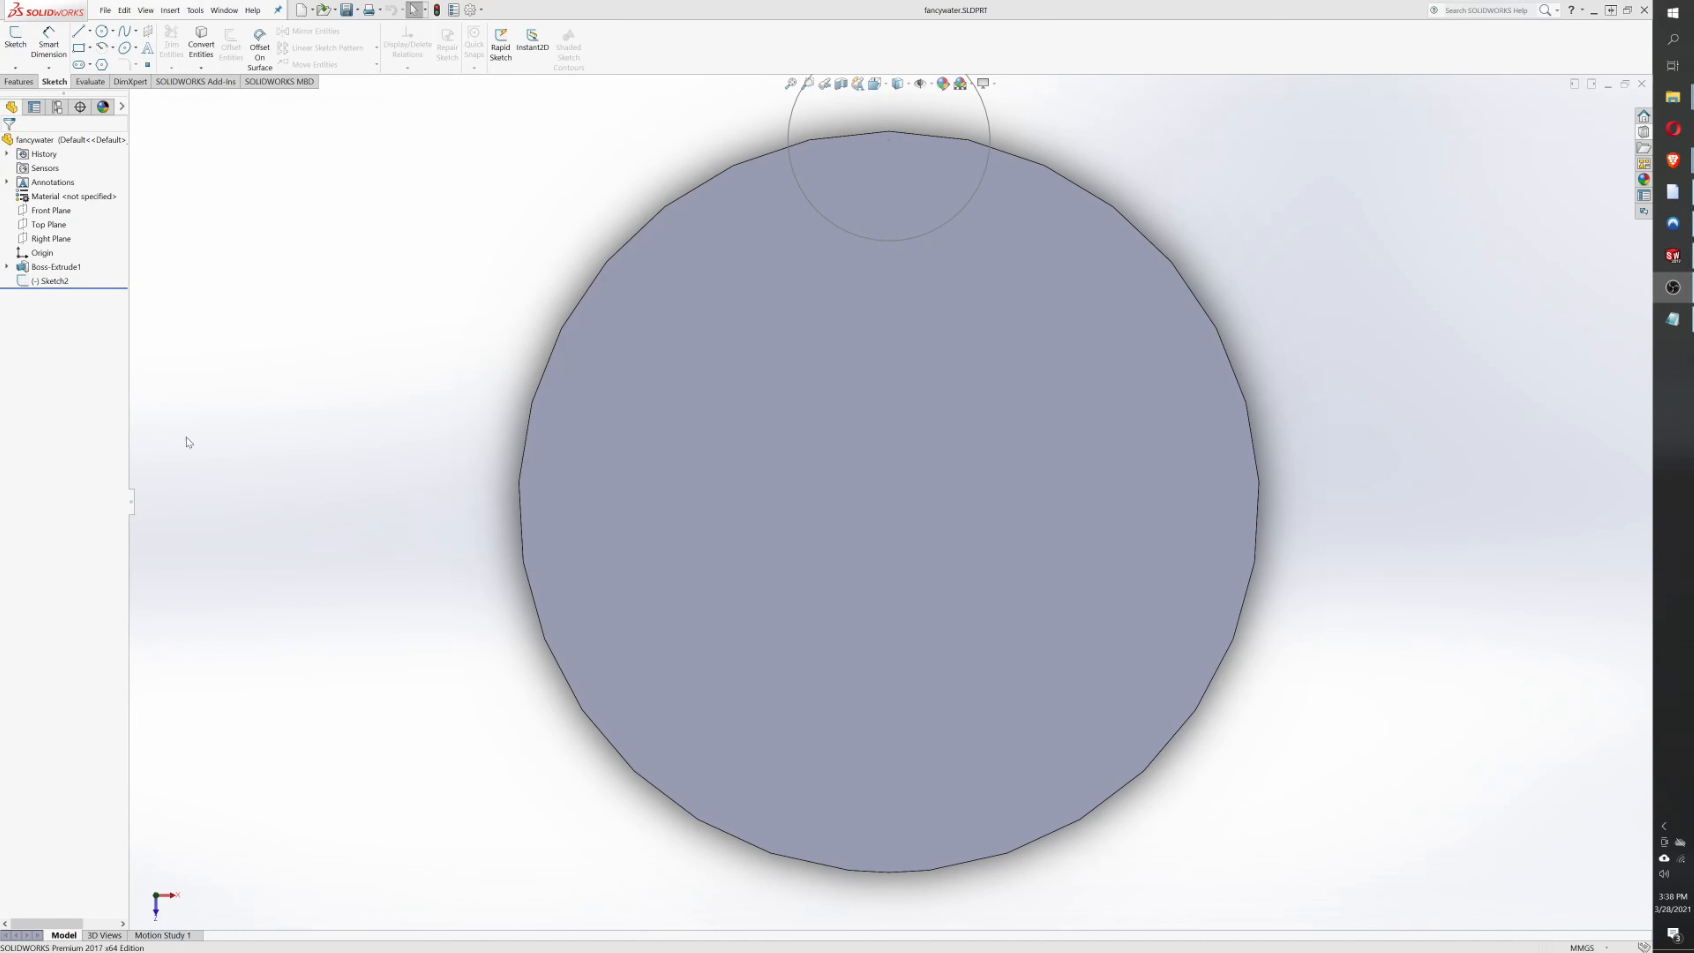
- Start a new sketch on the Right Plane with the view normal to it
middle_drag(306, 354, 896, 305)
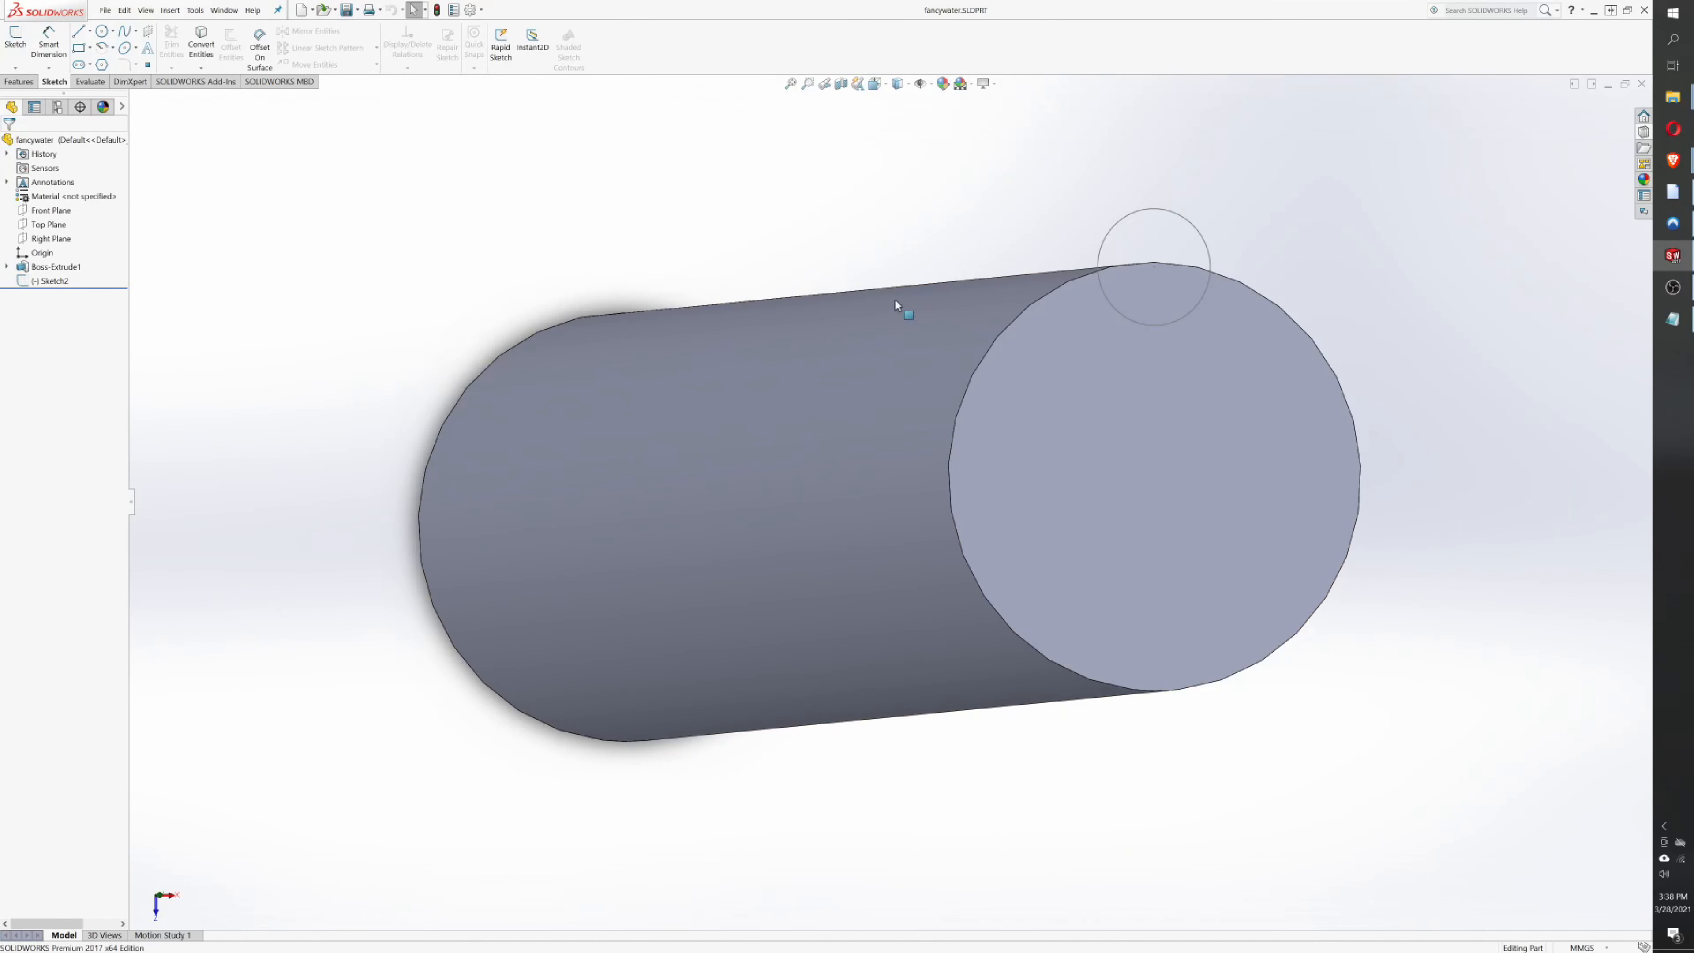
click(55, 239)
click(117, 222)
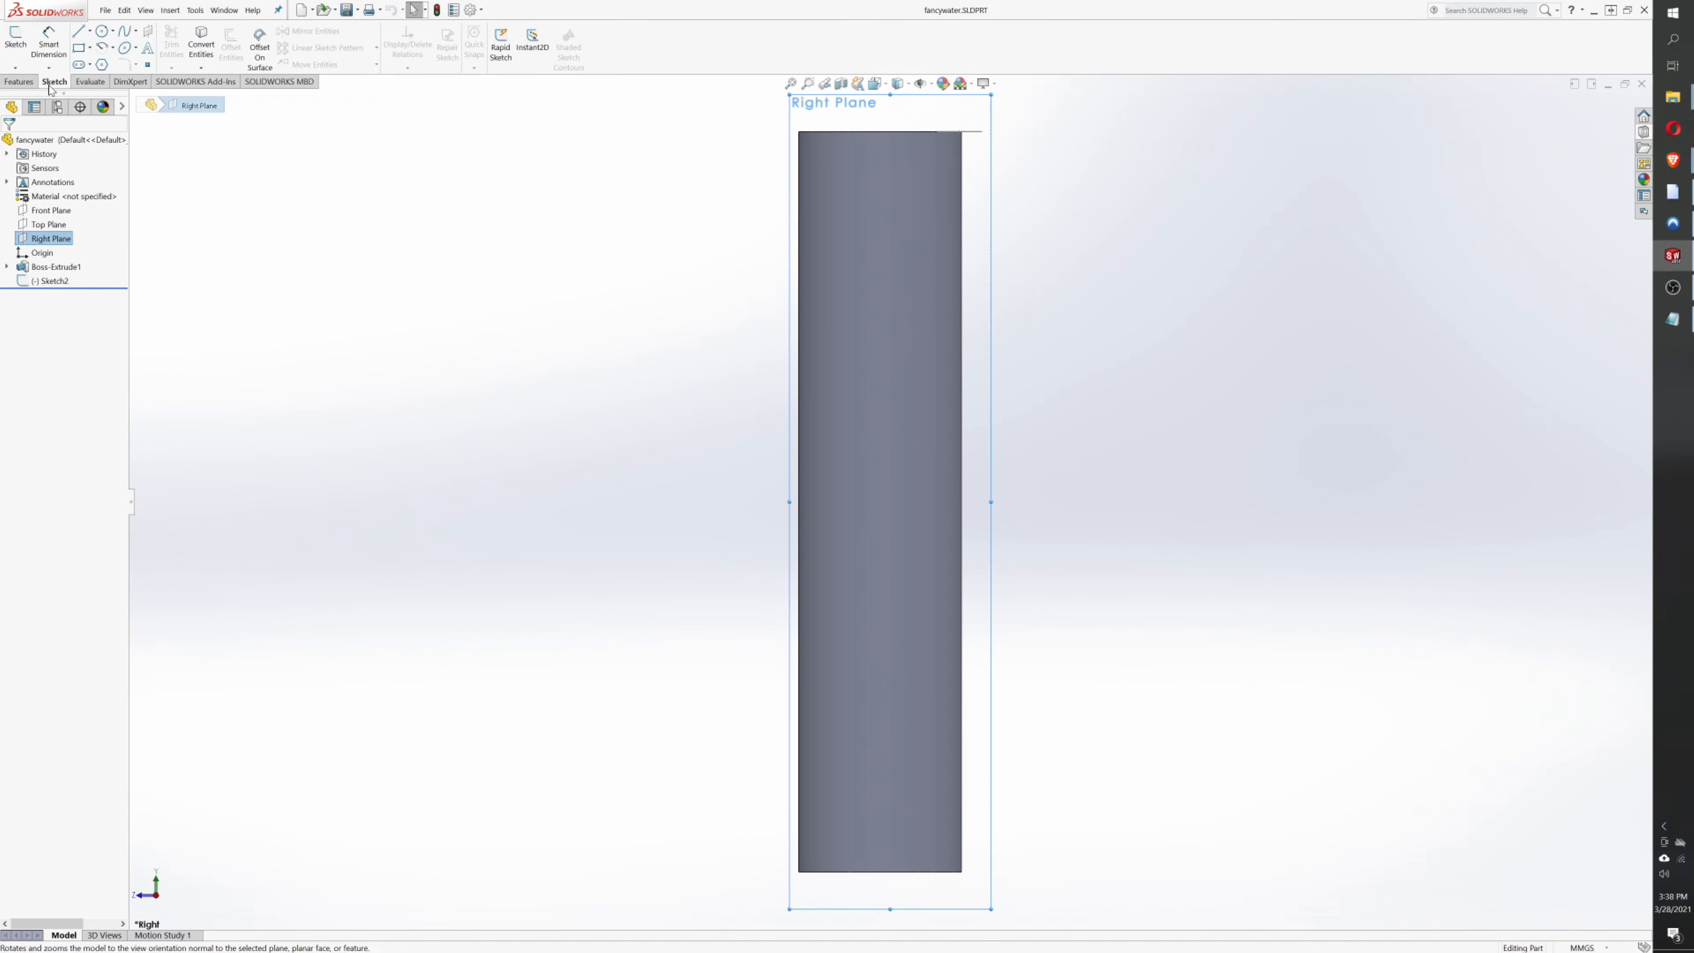
click(27, 82)
click(55, 82)
click(15, 43)
- Sketch a vertical line about 208 mm long beside the cylinder's side edge, from its upper end to just below its base
click(78, 31)
scroll(980, 166, down, 6)
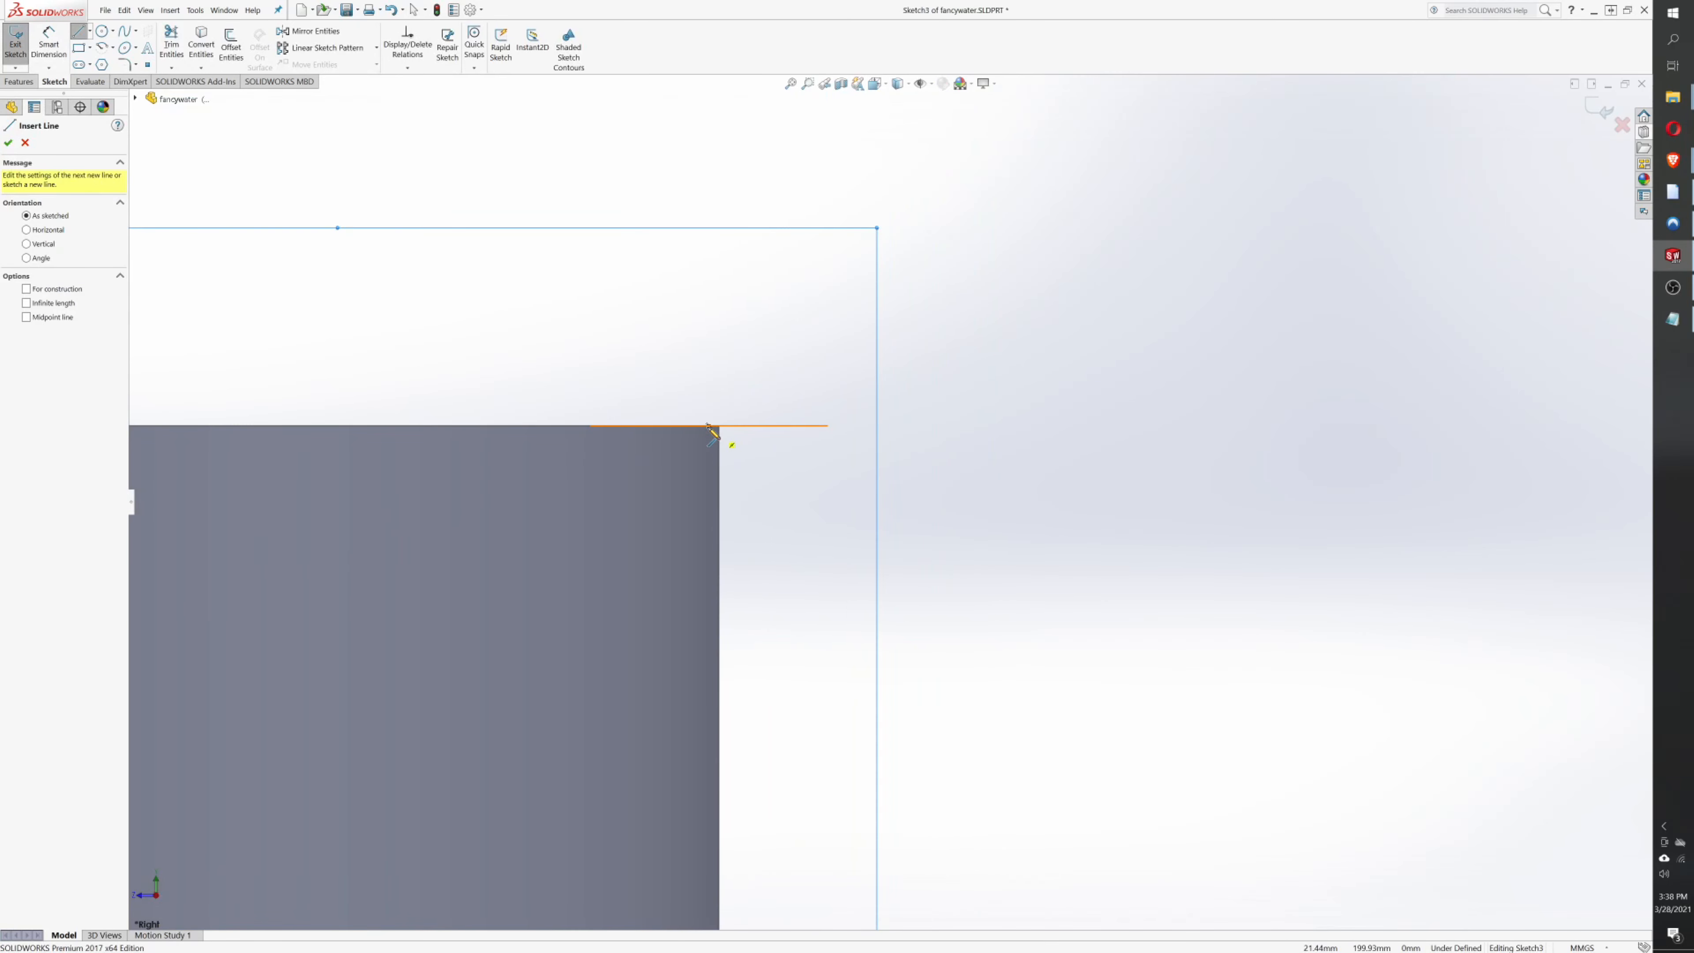
click(715, 426)
scroll(915, 624, up, 5)
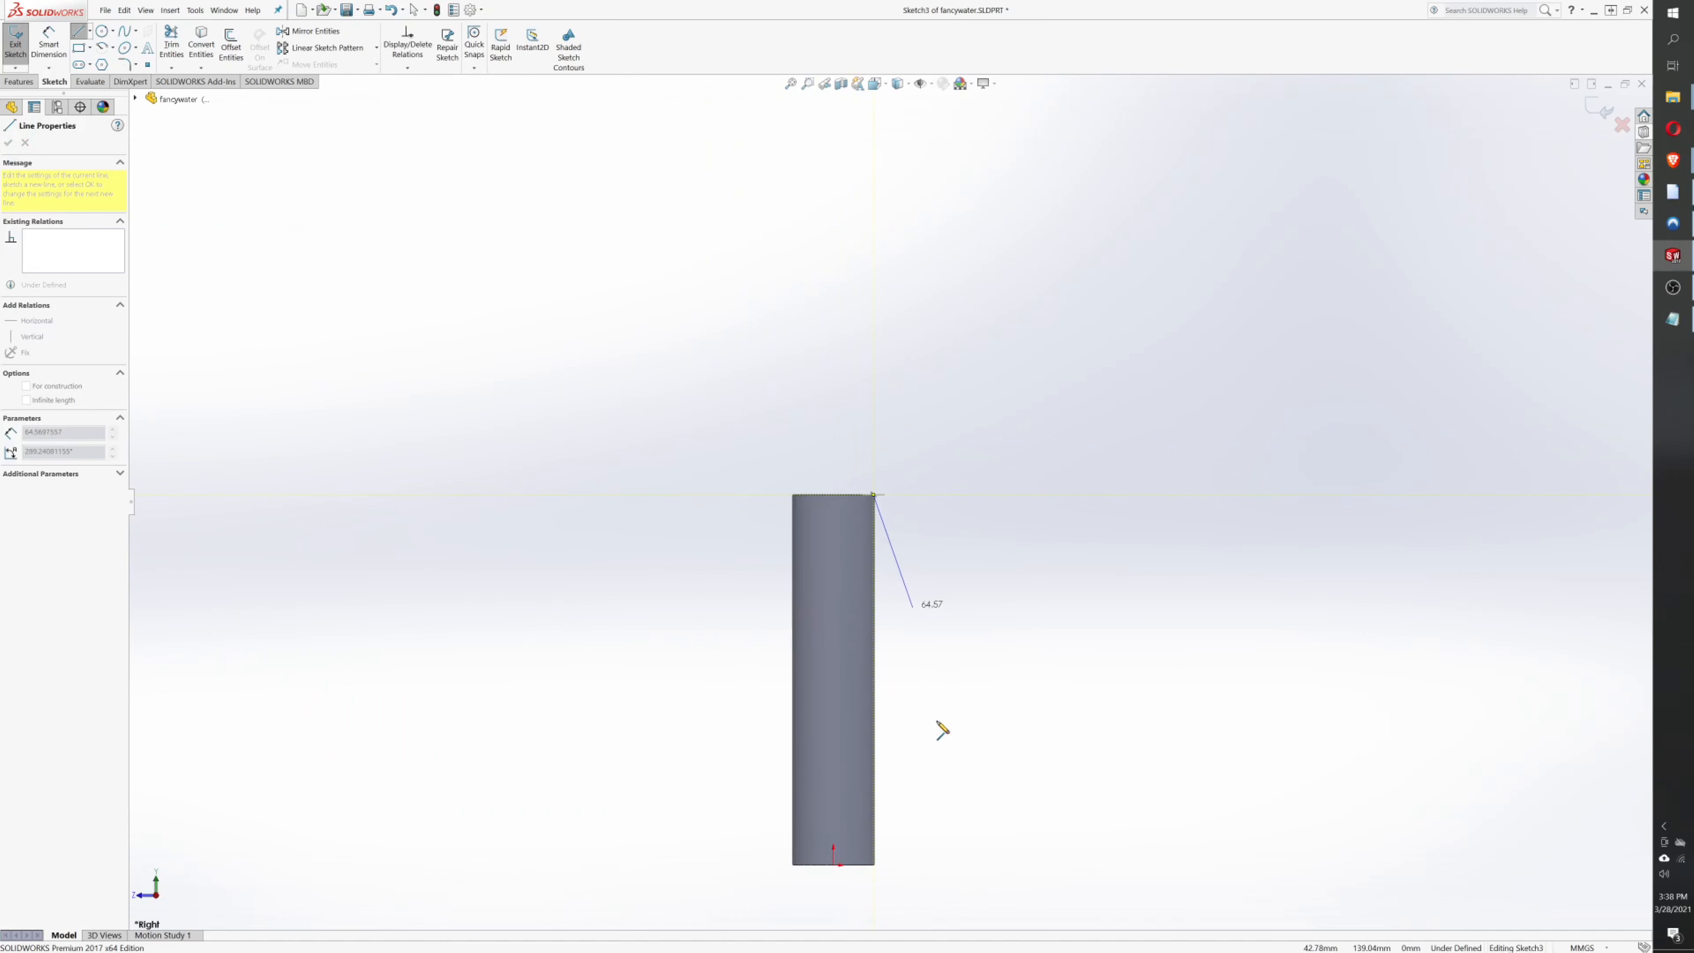
scroll(900, 734, down, 5)
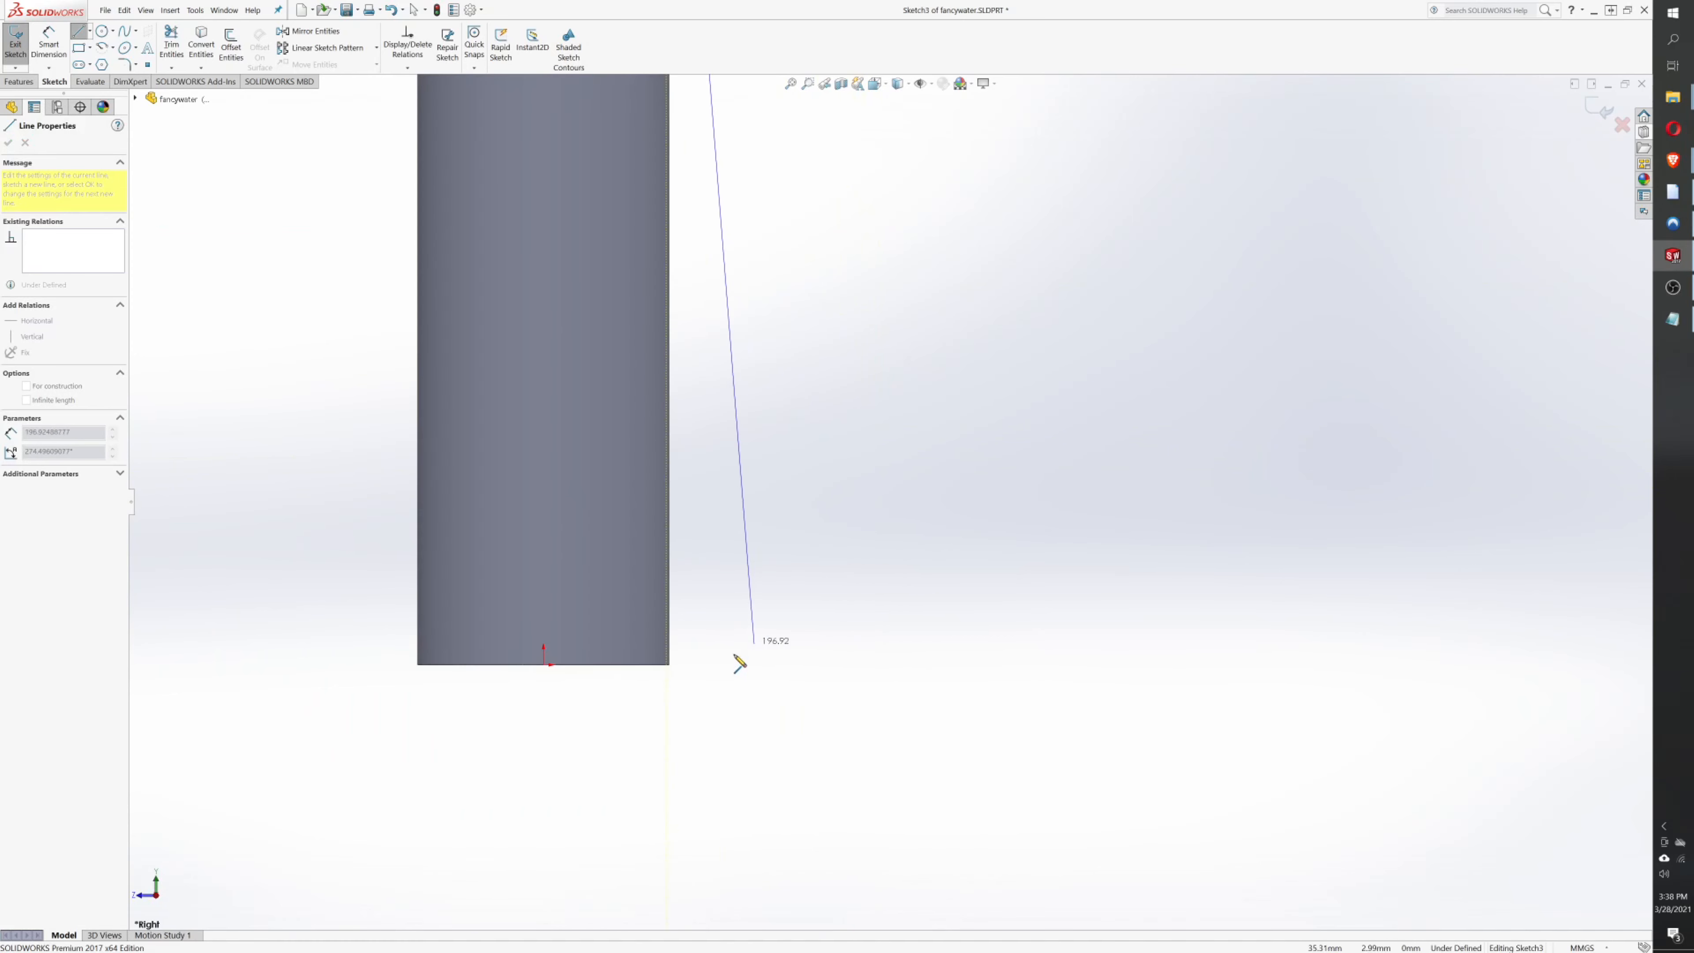
click(706, 713)
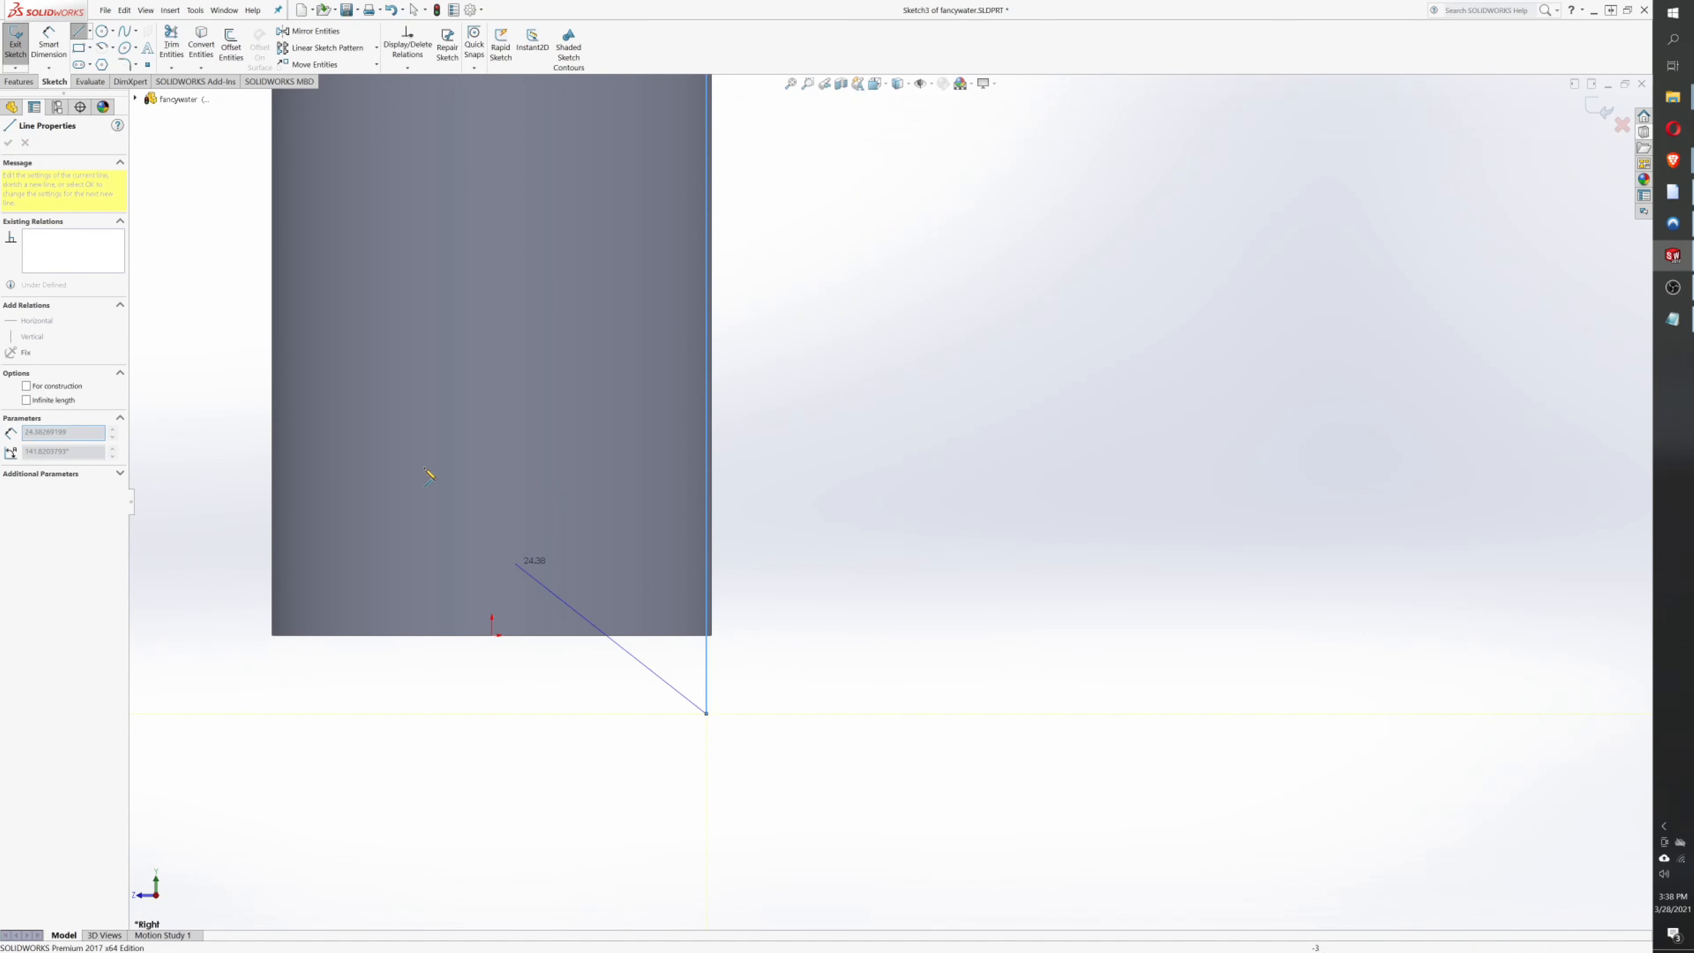
- Sketch a circle within the cylinder's outline above the base, beside the vertical line, and set its diameter to 30 mm
click(101, 31)
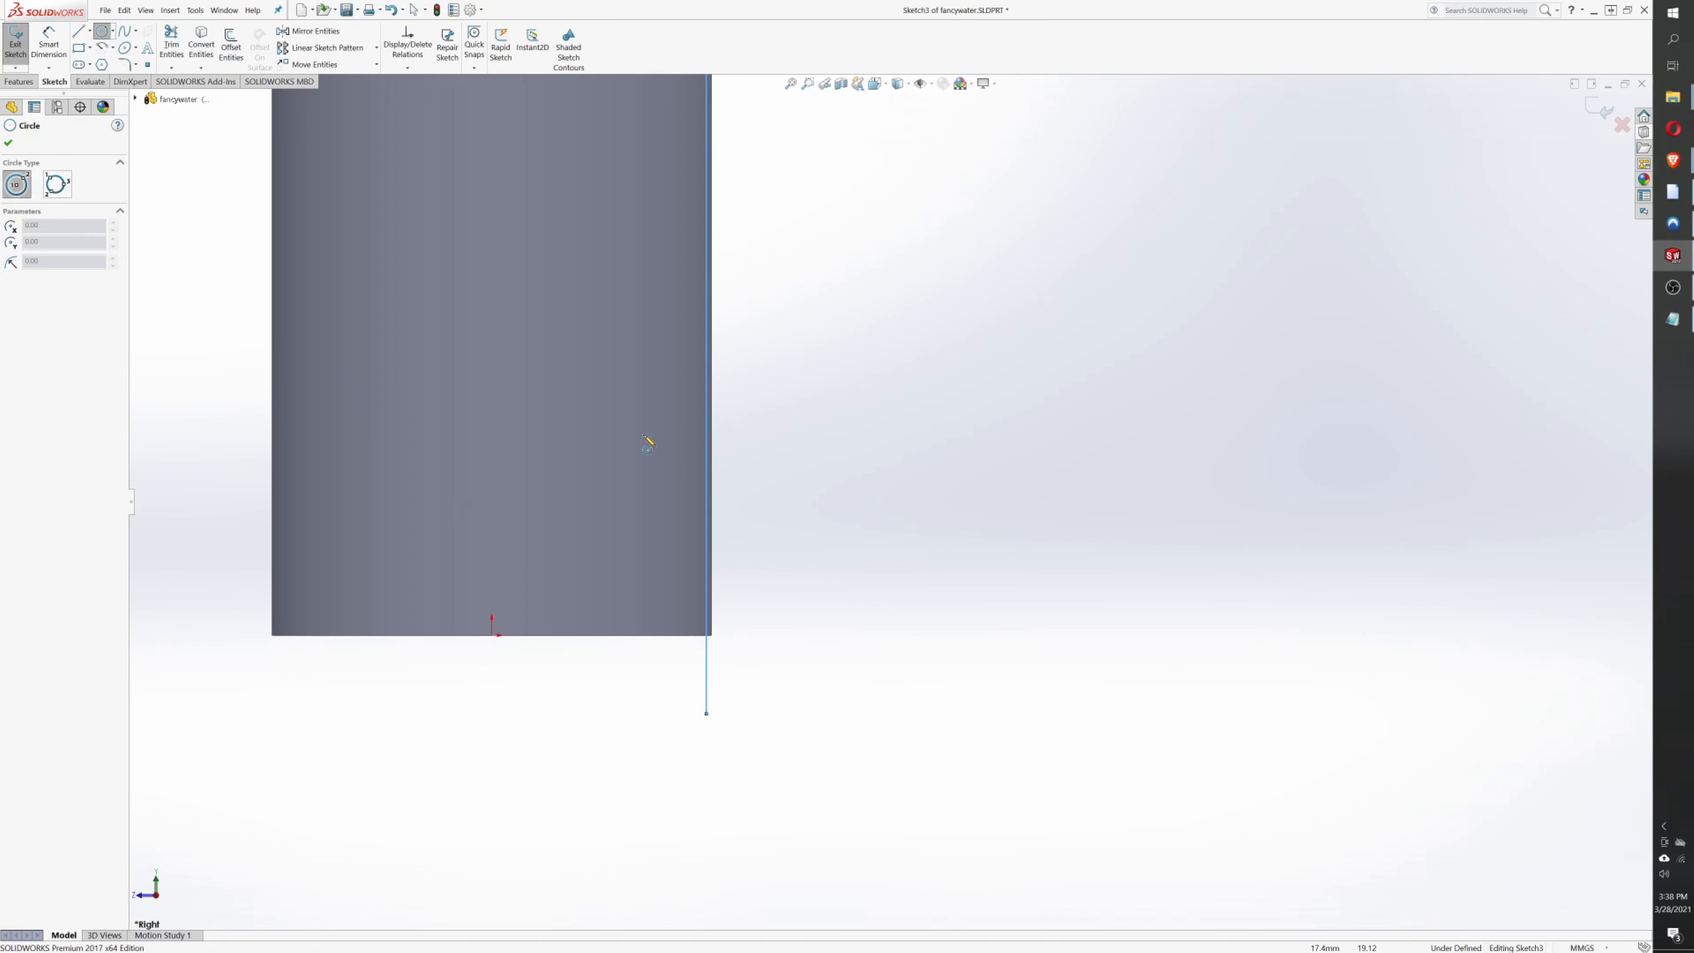
click(525, 310)
click(681, 326)
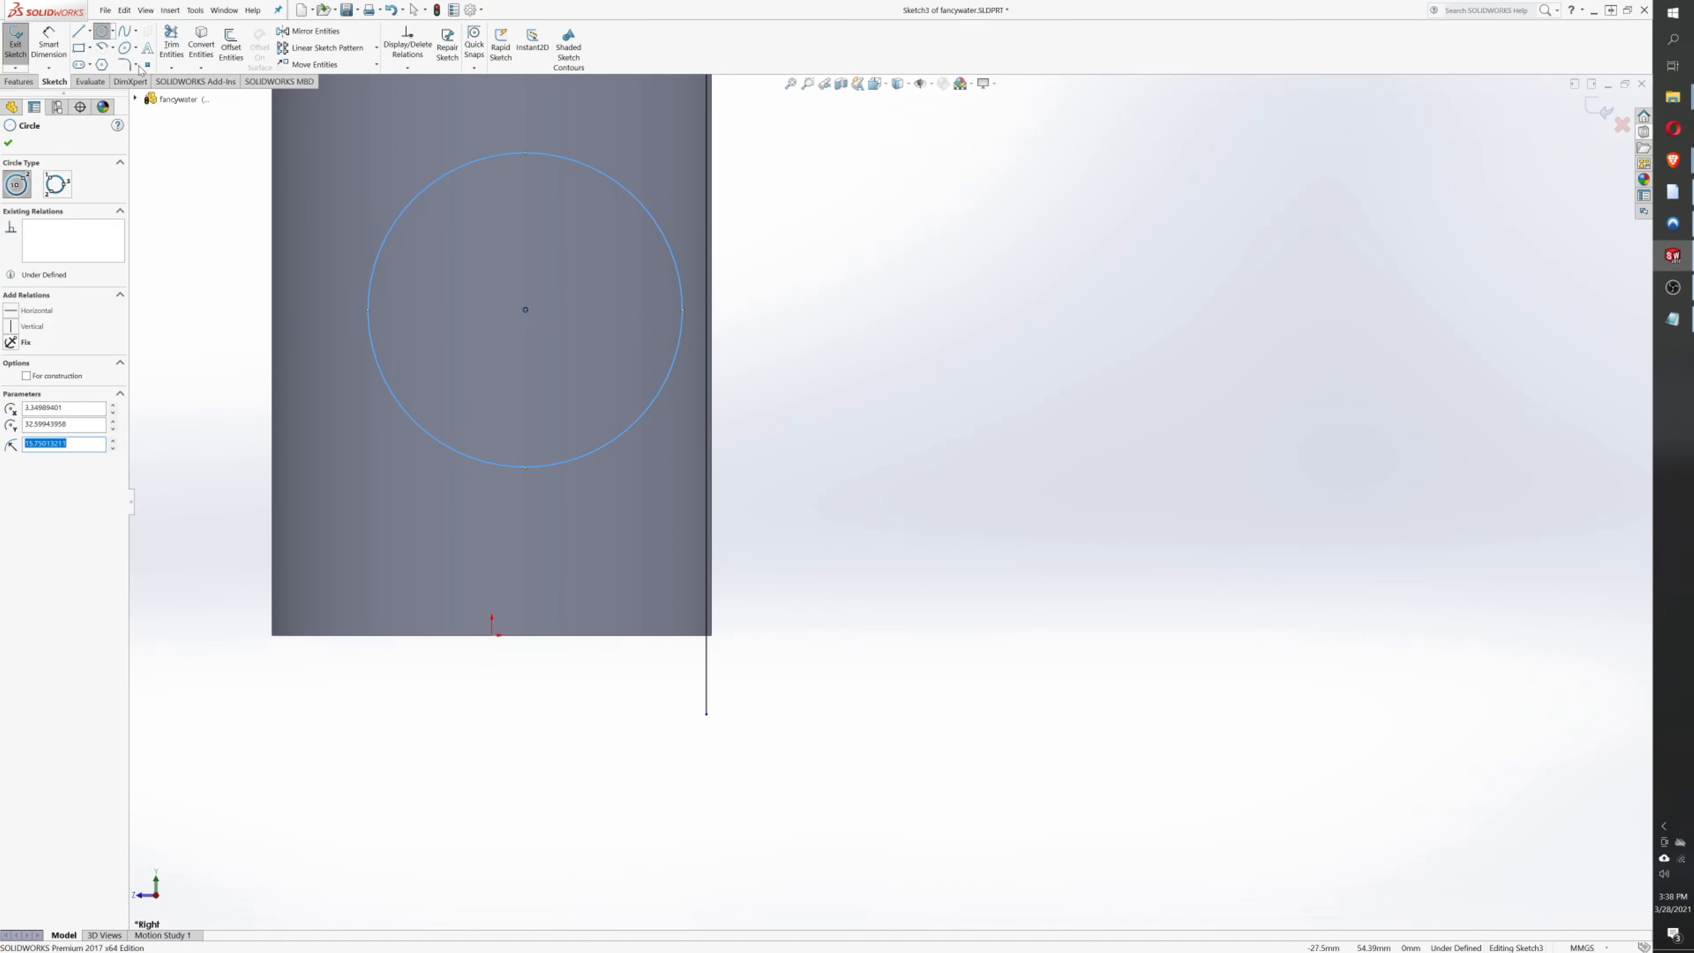
click(42, 46)
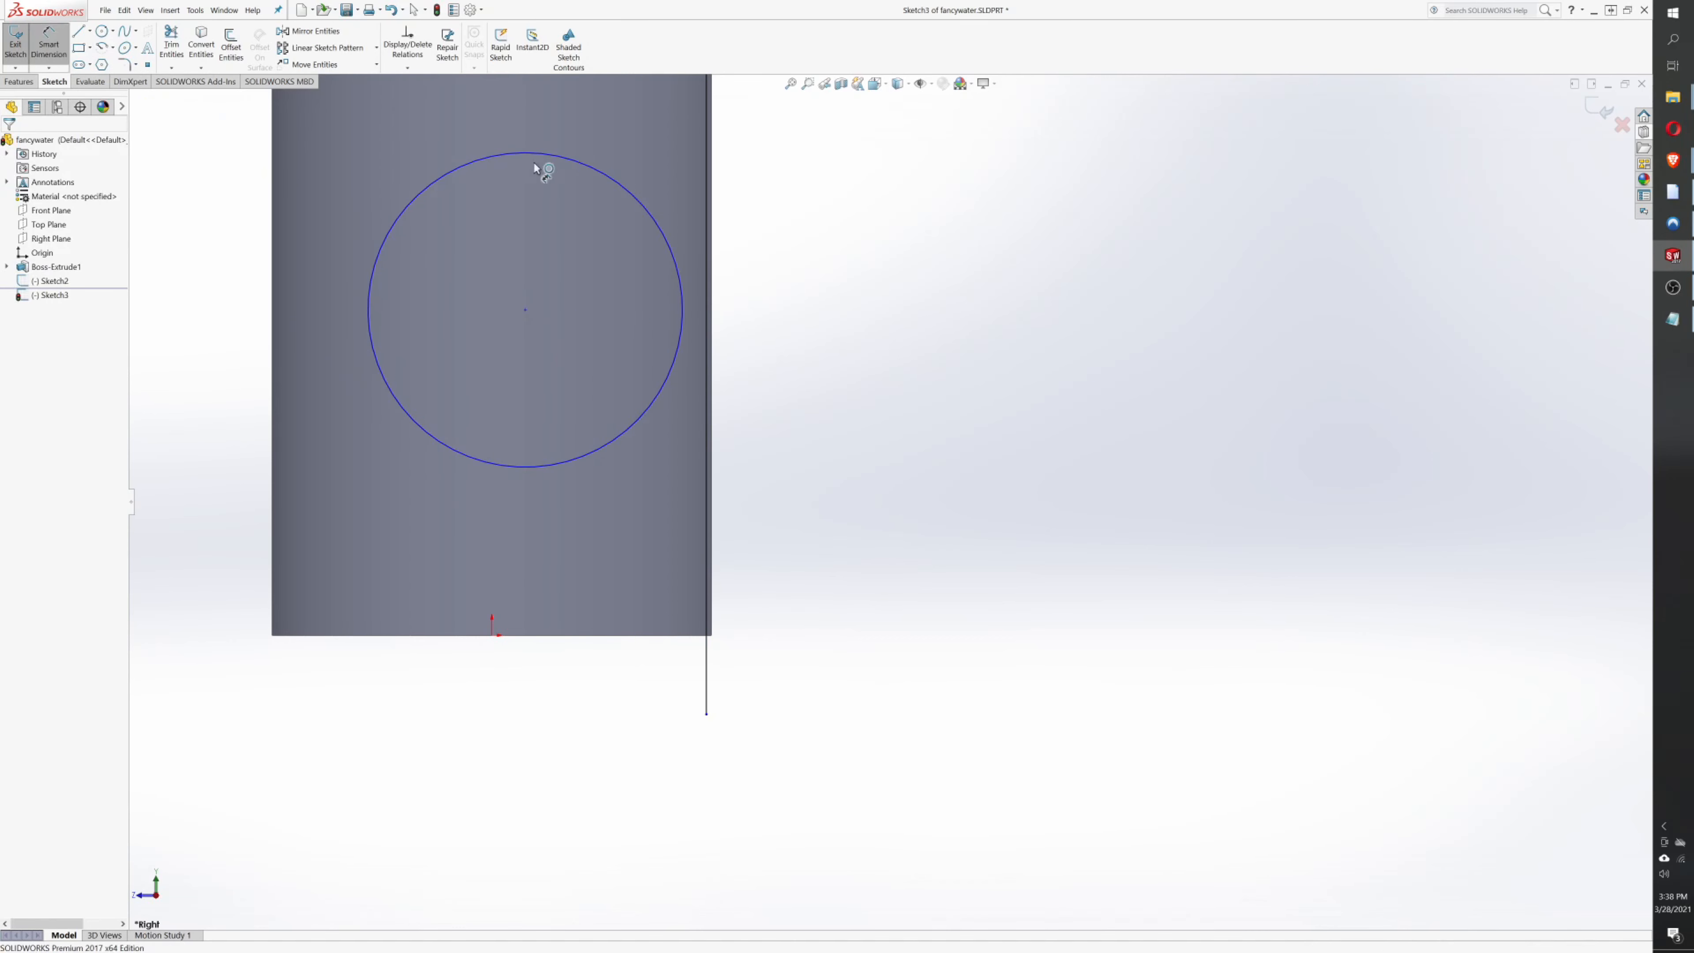
click(615, 185)
click(869, 259)
key(Return)
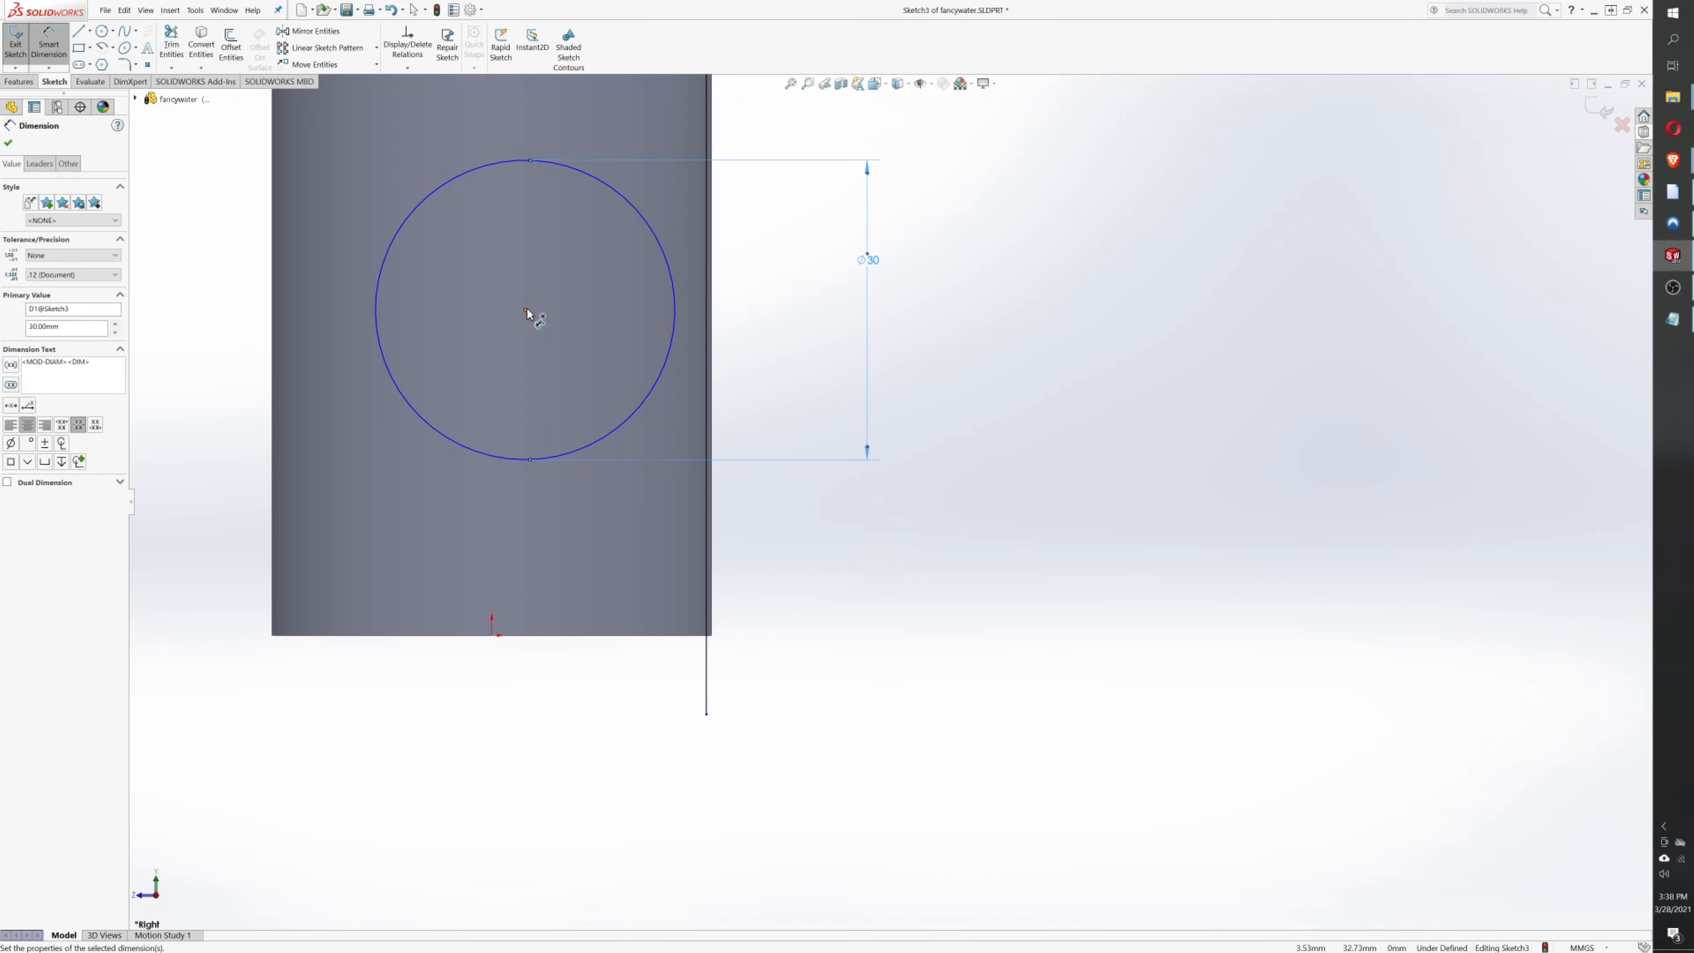
- Dimension the horizontal distance from the 30 mm circle's centre to the vertical line at 15 mm
click(525, 311)
click(707, 688)
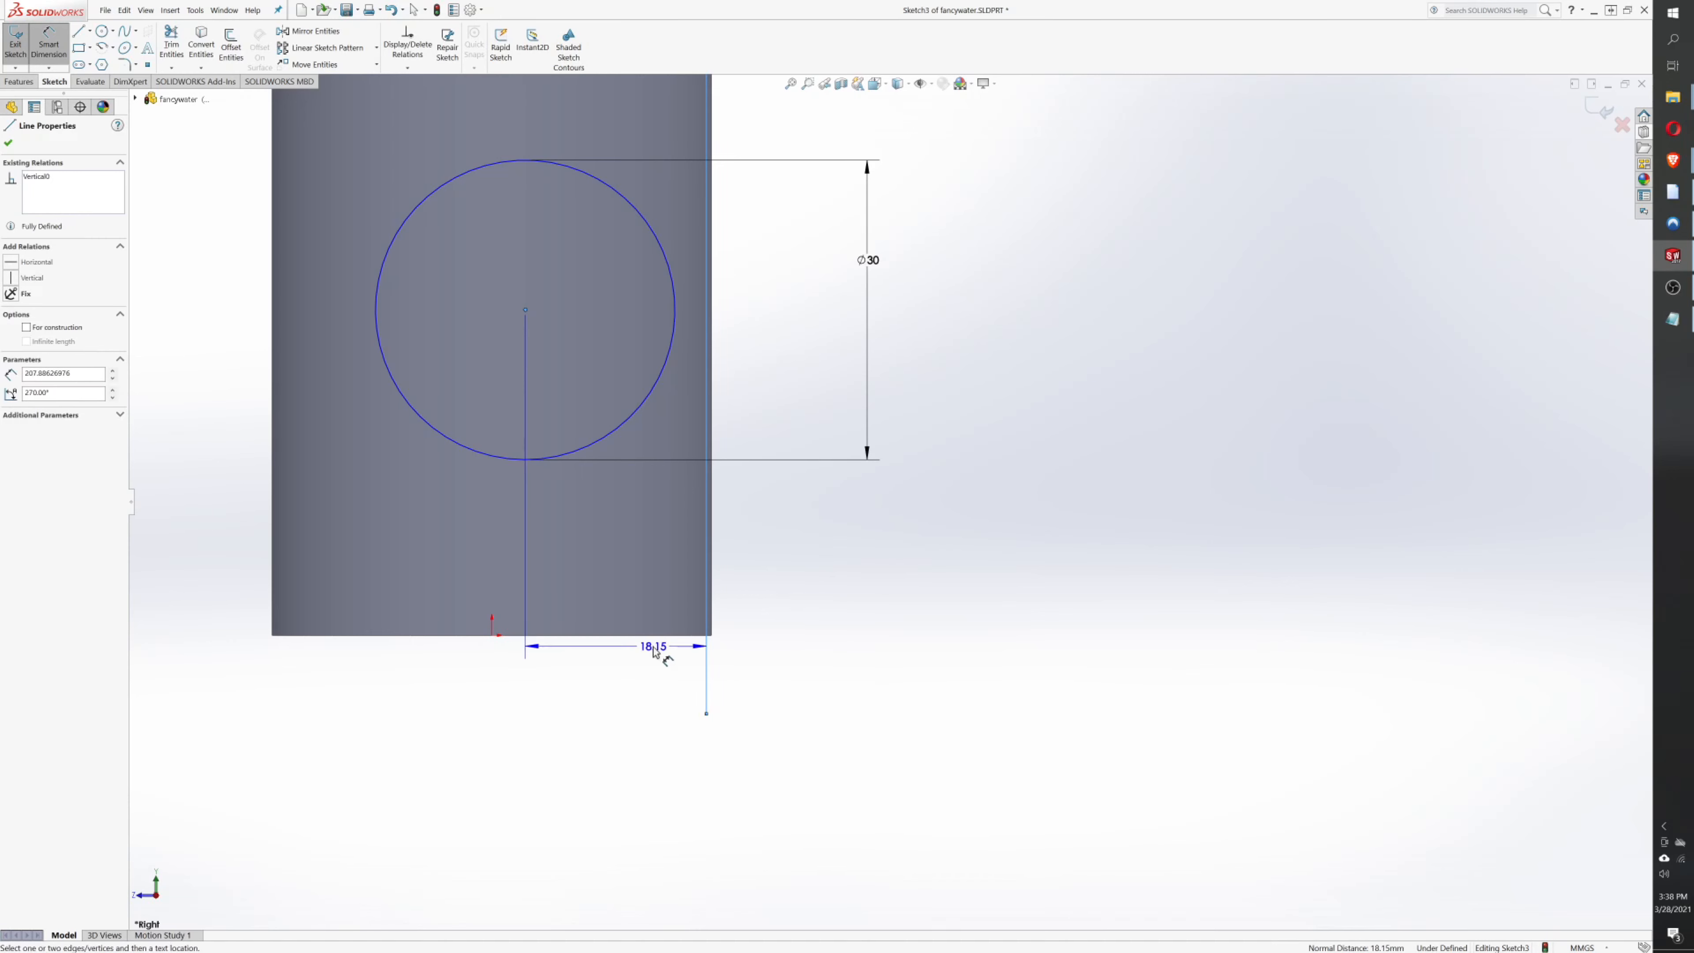
click(652, 723)
text(15)
key(Return)
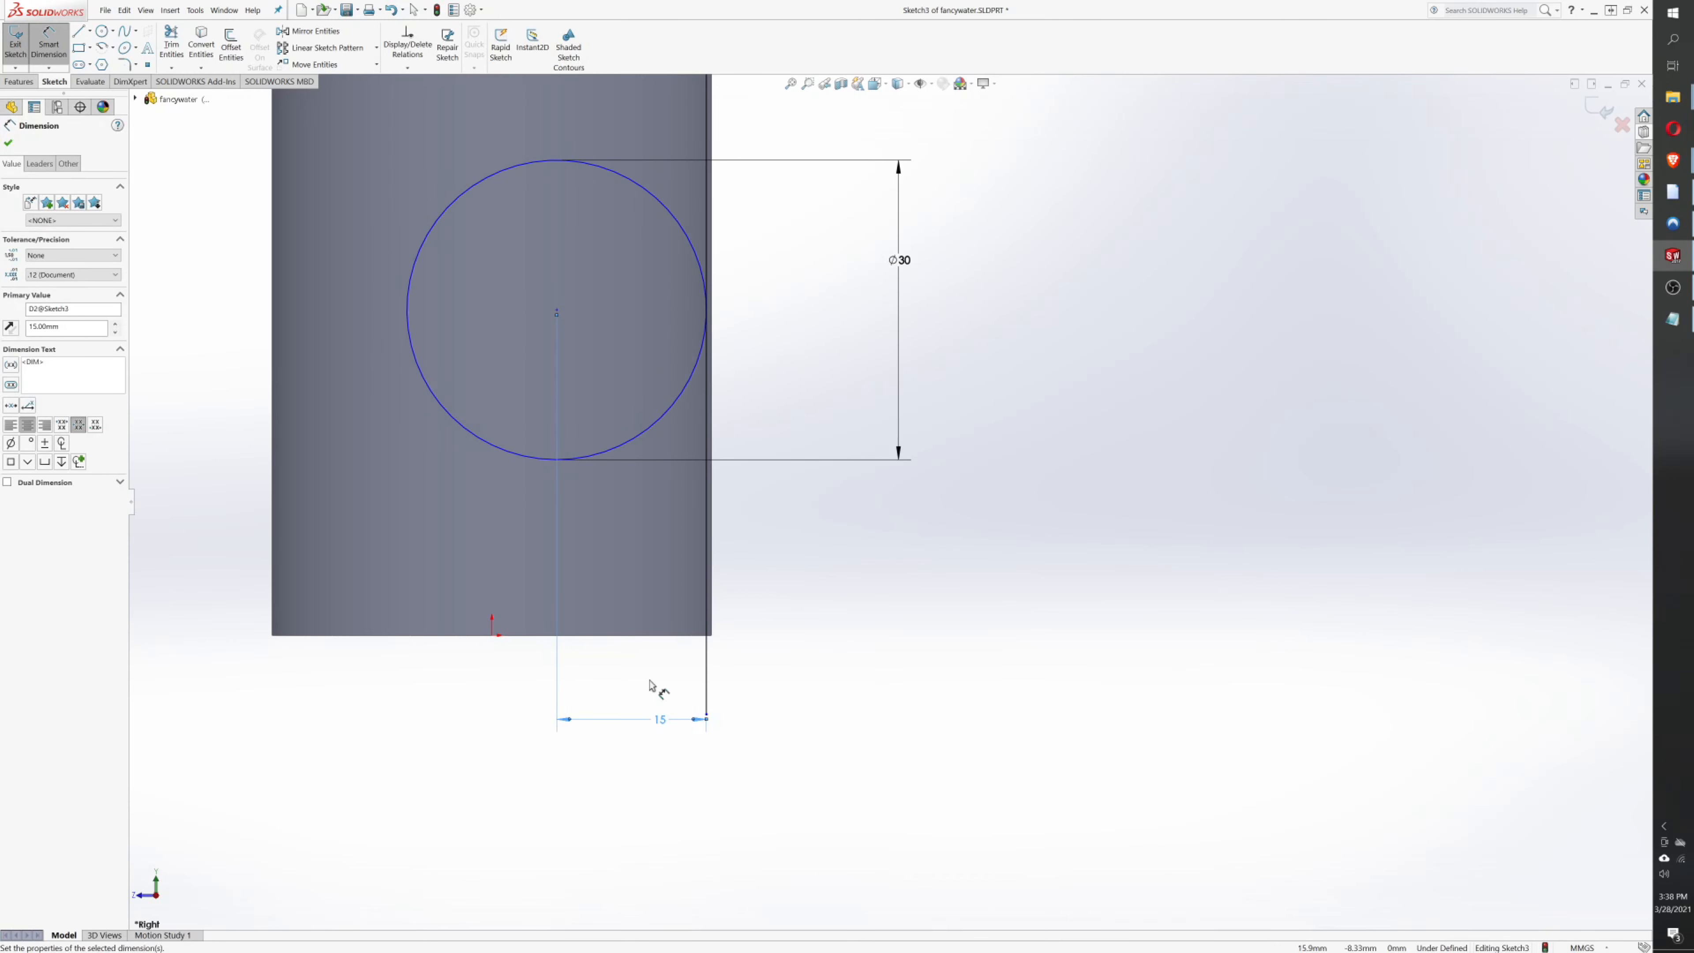
- Dimension the vertical distance from the 30 mm circle's centre to the cylinder's base edge as 15+6 (21 mm)
click(557, 312)
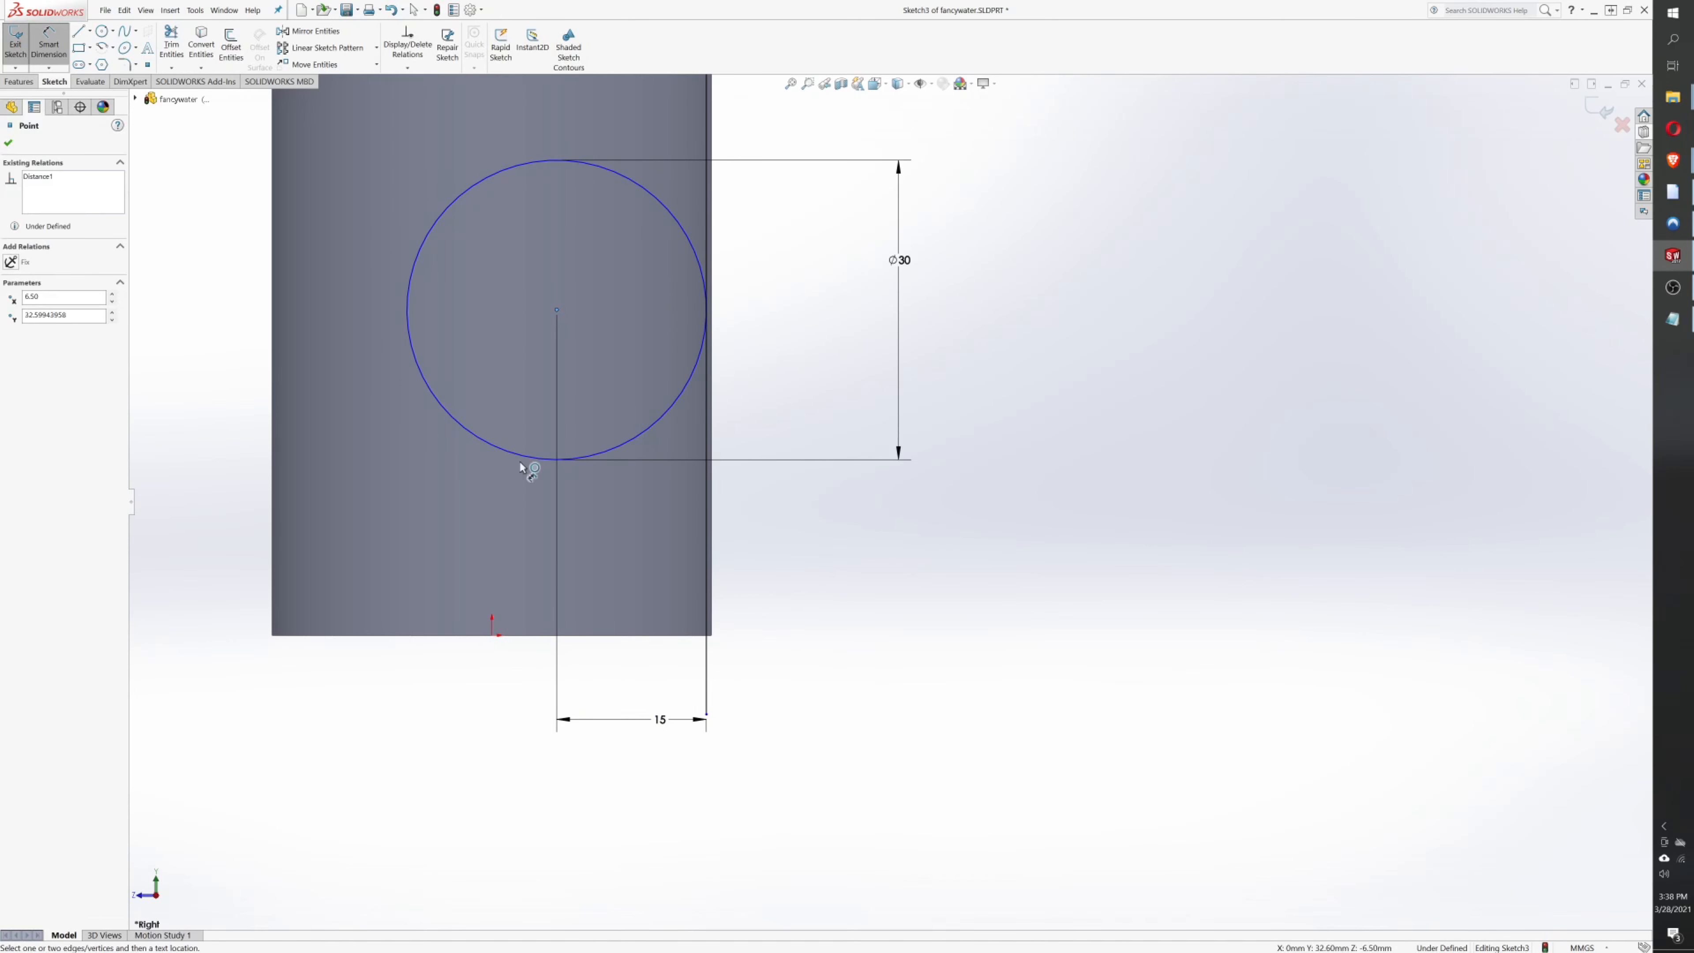
click(438, 637)
click(828, 531)
text(15+6)
key(Return)
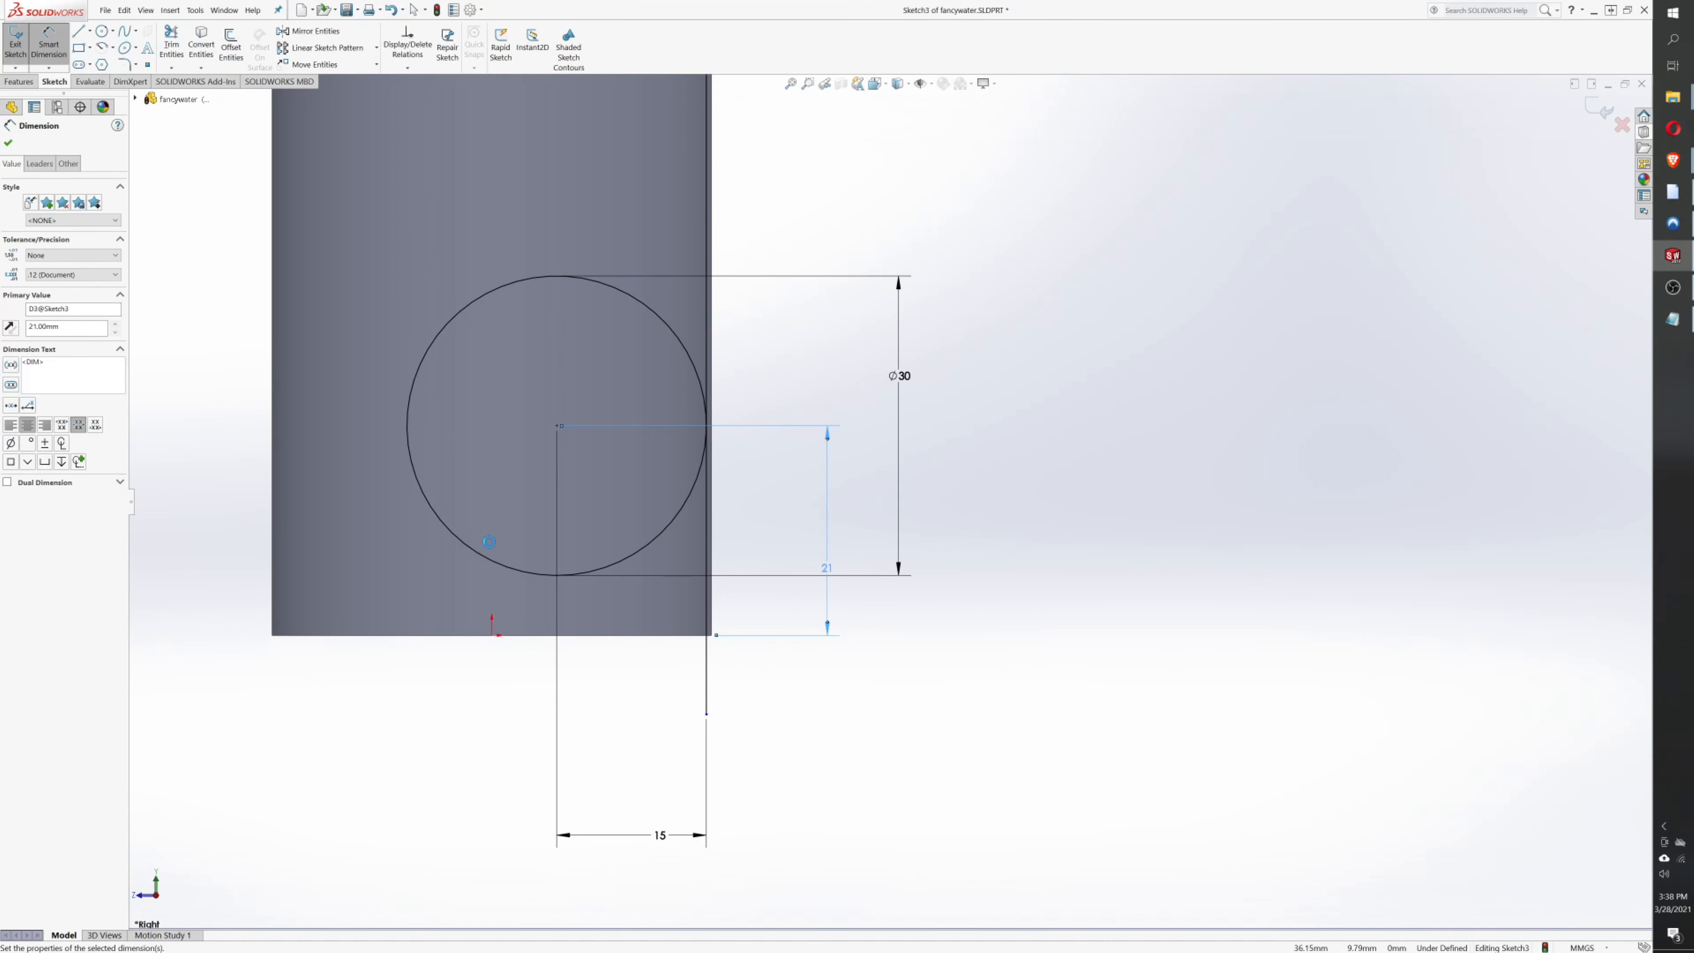
- Sketch a horizontal line from the circle's lowest point to a point directly above the origin
click(78, 31)
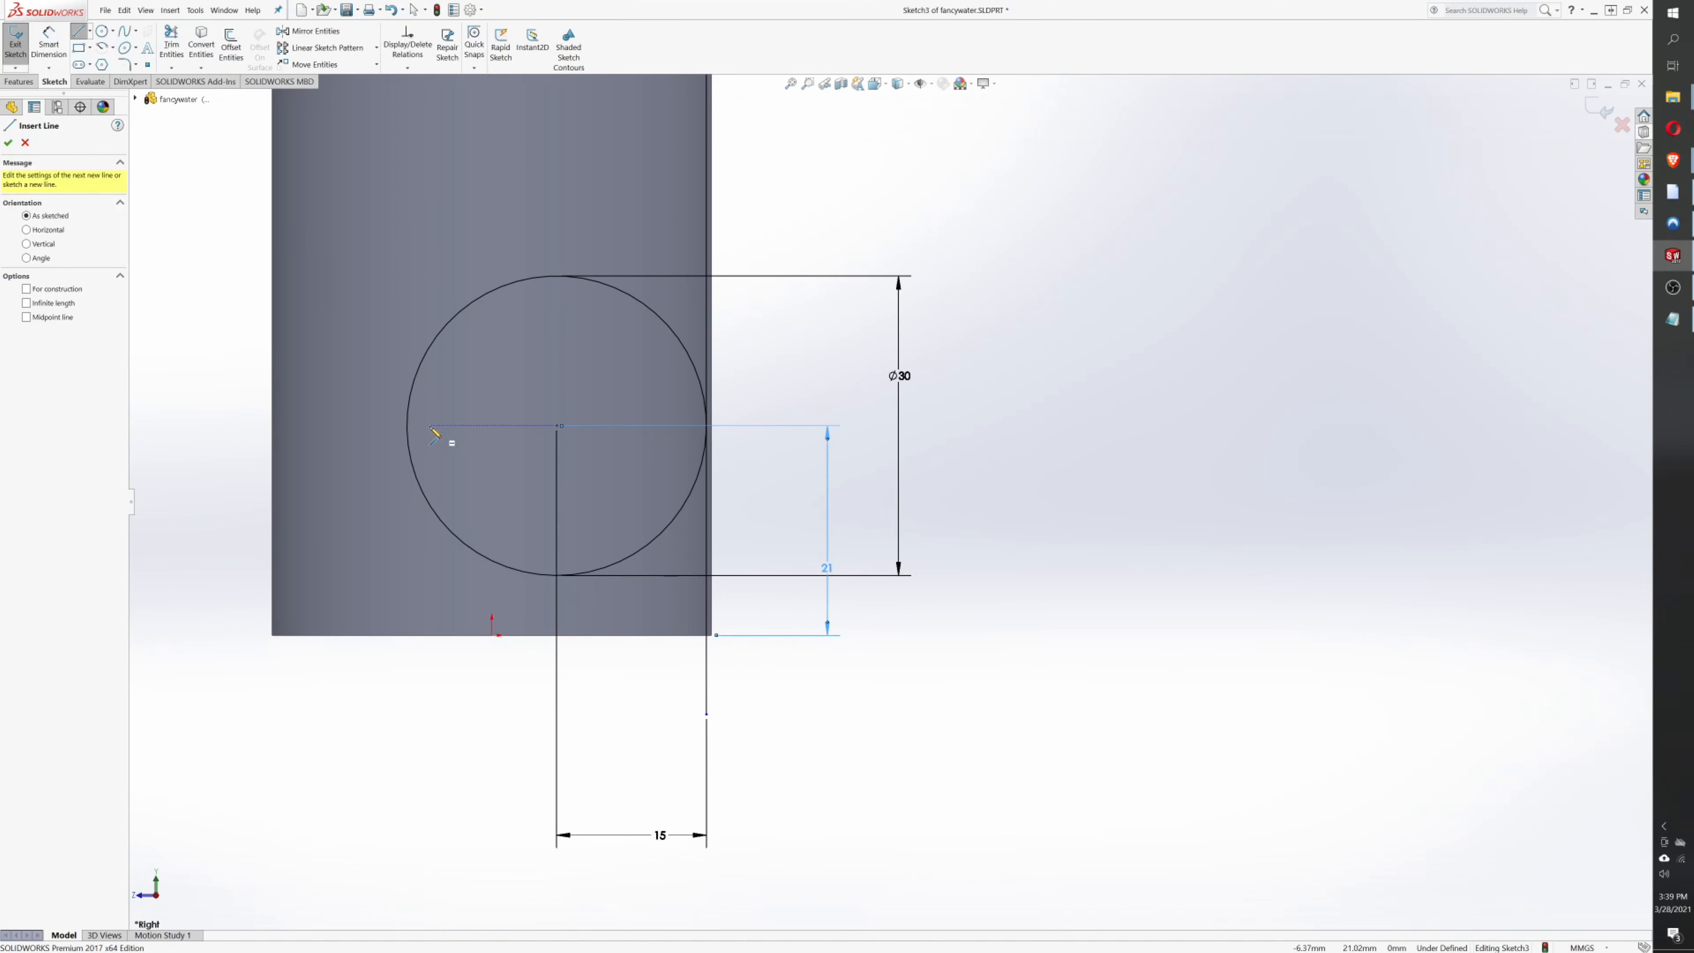
scroll(453, 558, down, 4)
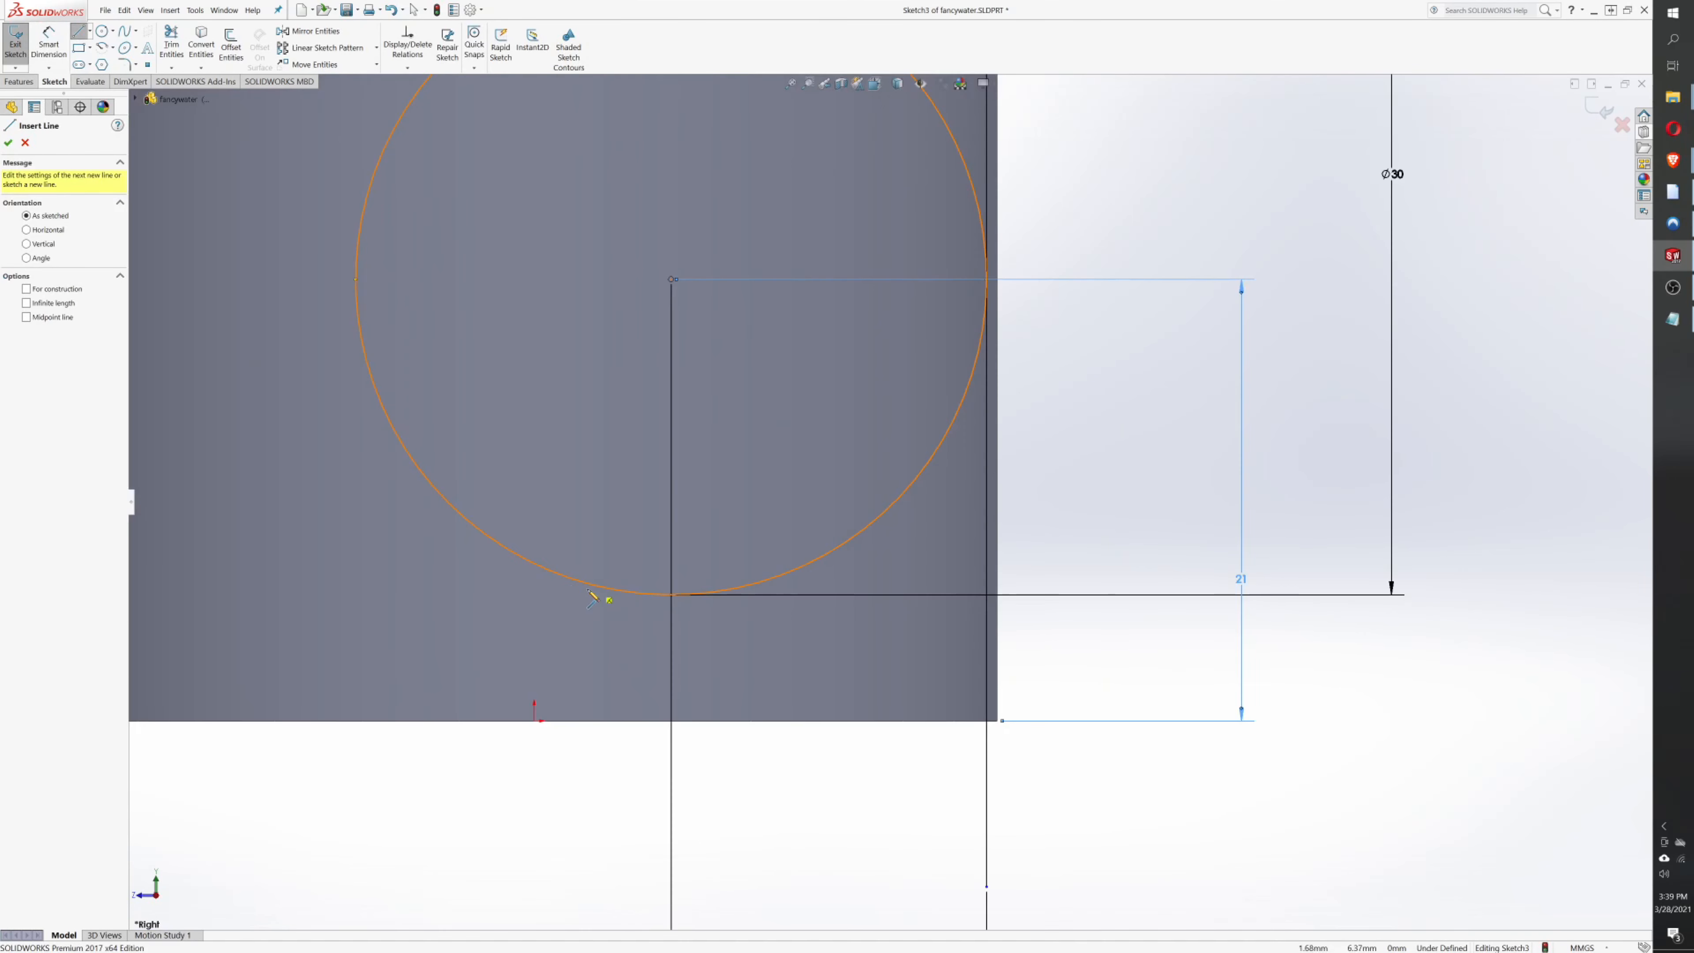
click(671, 594)
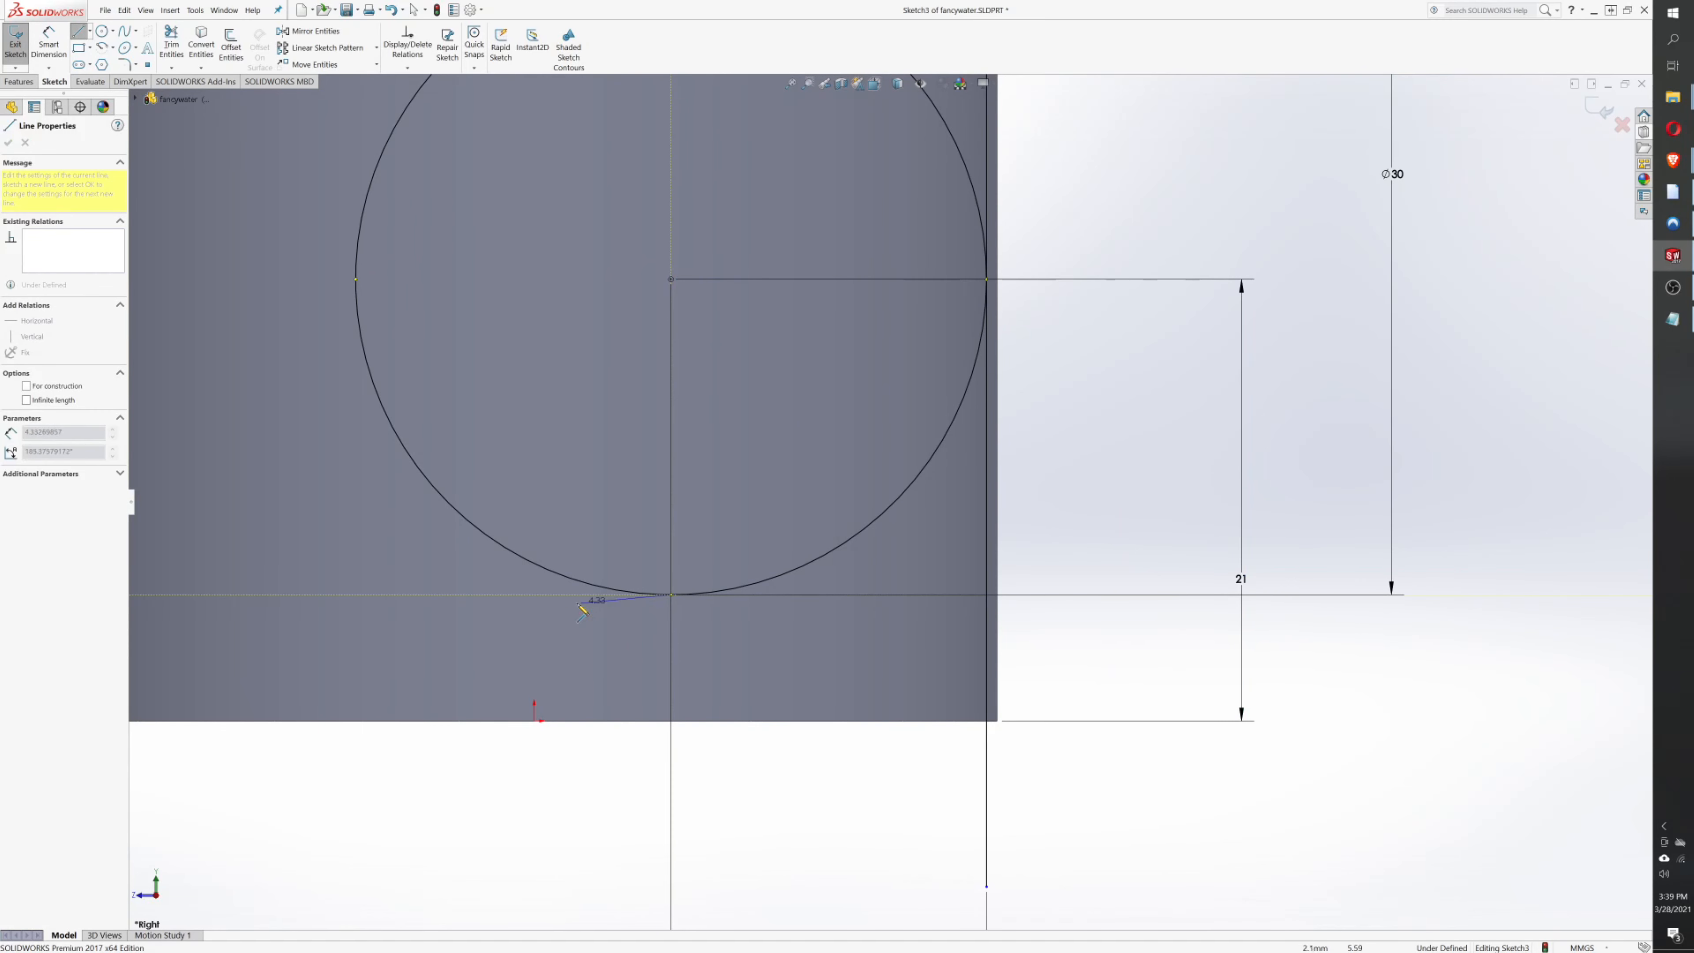
click(534, 595)
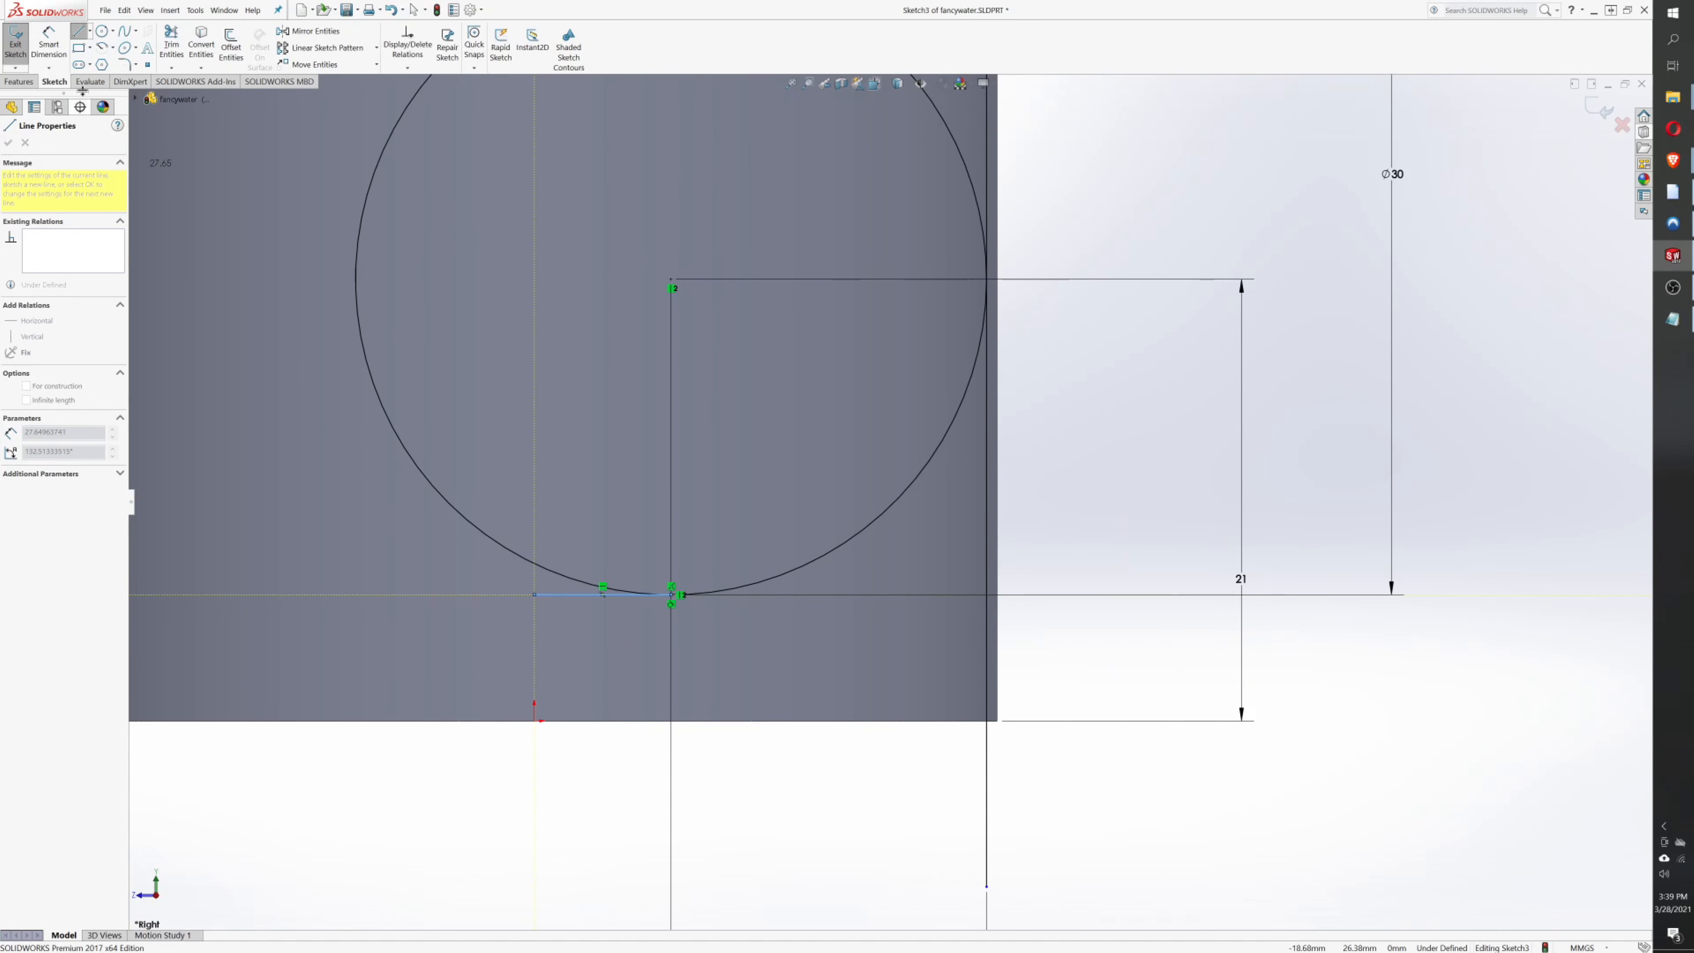
- Trim the circle to its lower quarter arc and remove the vertical line's surplus end, saving the part and exiting the sketch
click(171, 40)
click(355, 292)
click(987, 765)
scroll(989, 765, up, 9)
mouse_move(1024, 257)
middle_down()
mouse_move(1013, 404)
mouse_move(945, 352)
middle_up()
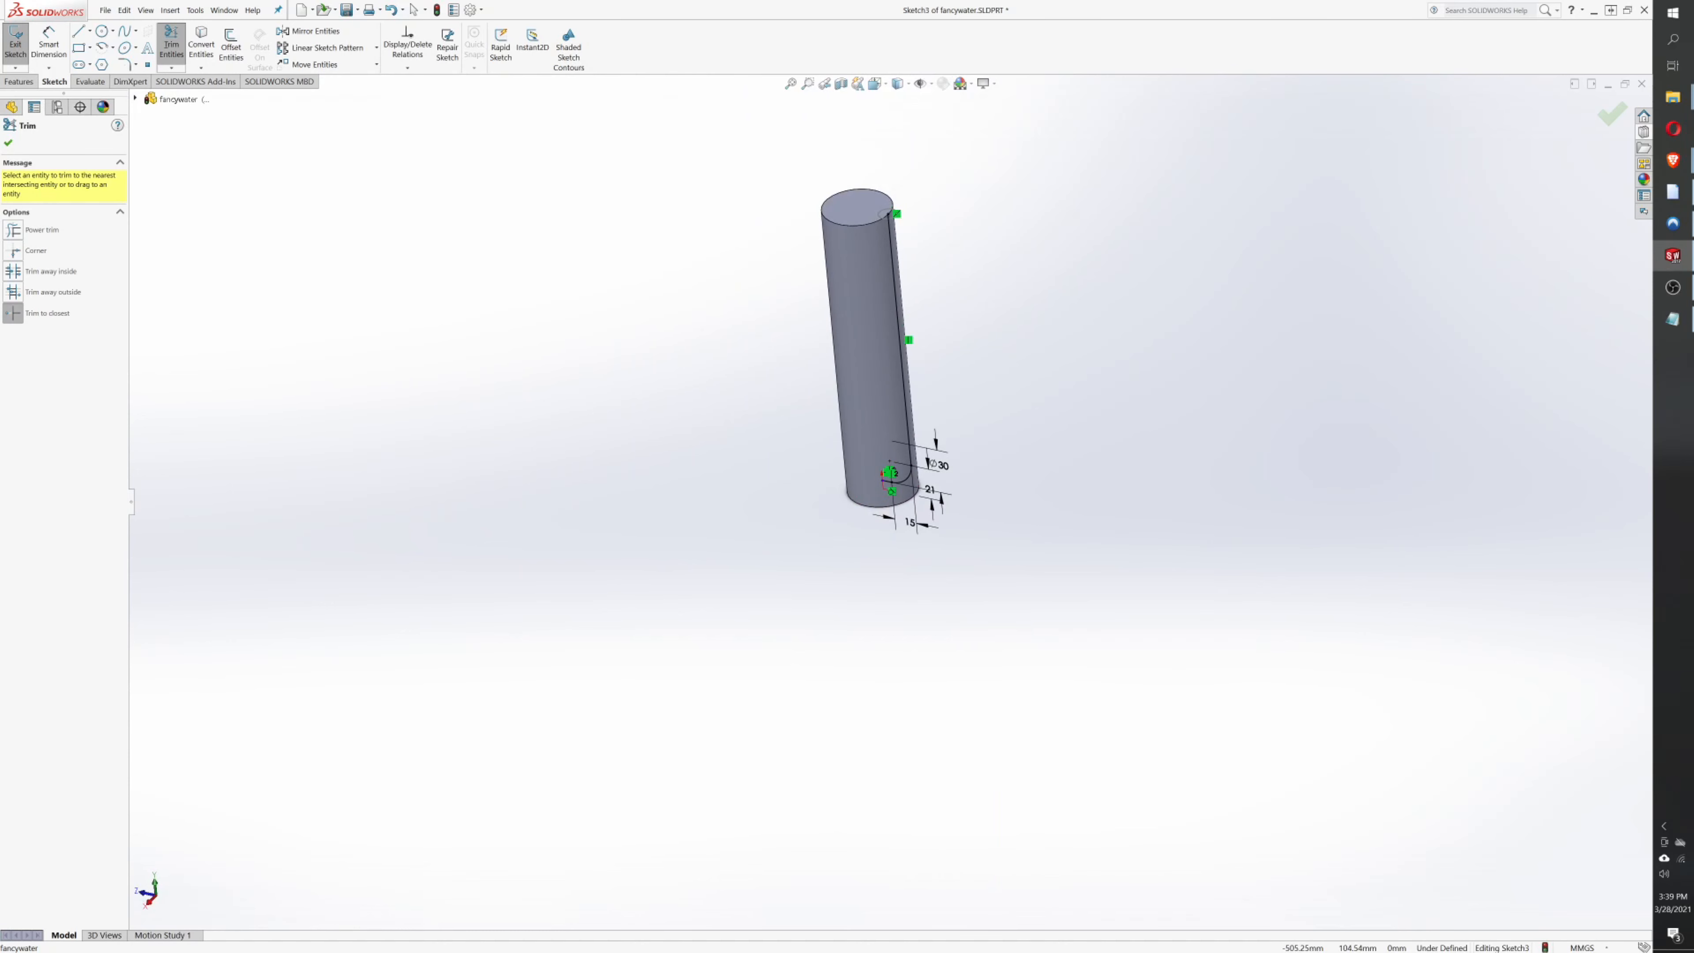
key(ctrl+s)
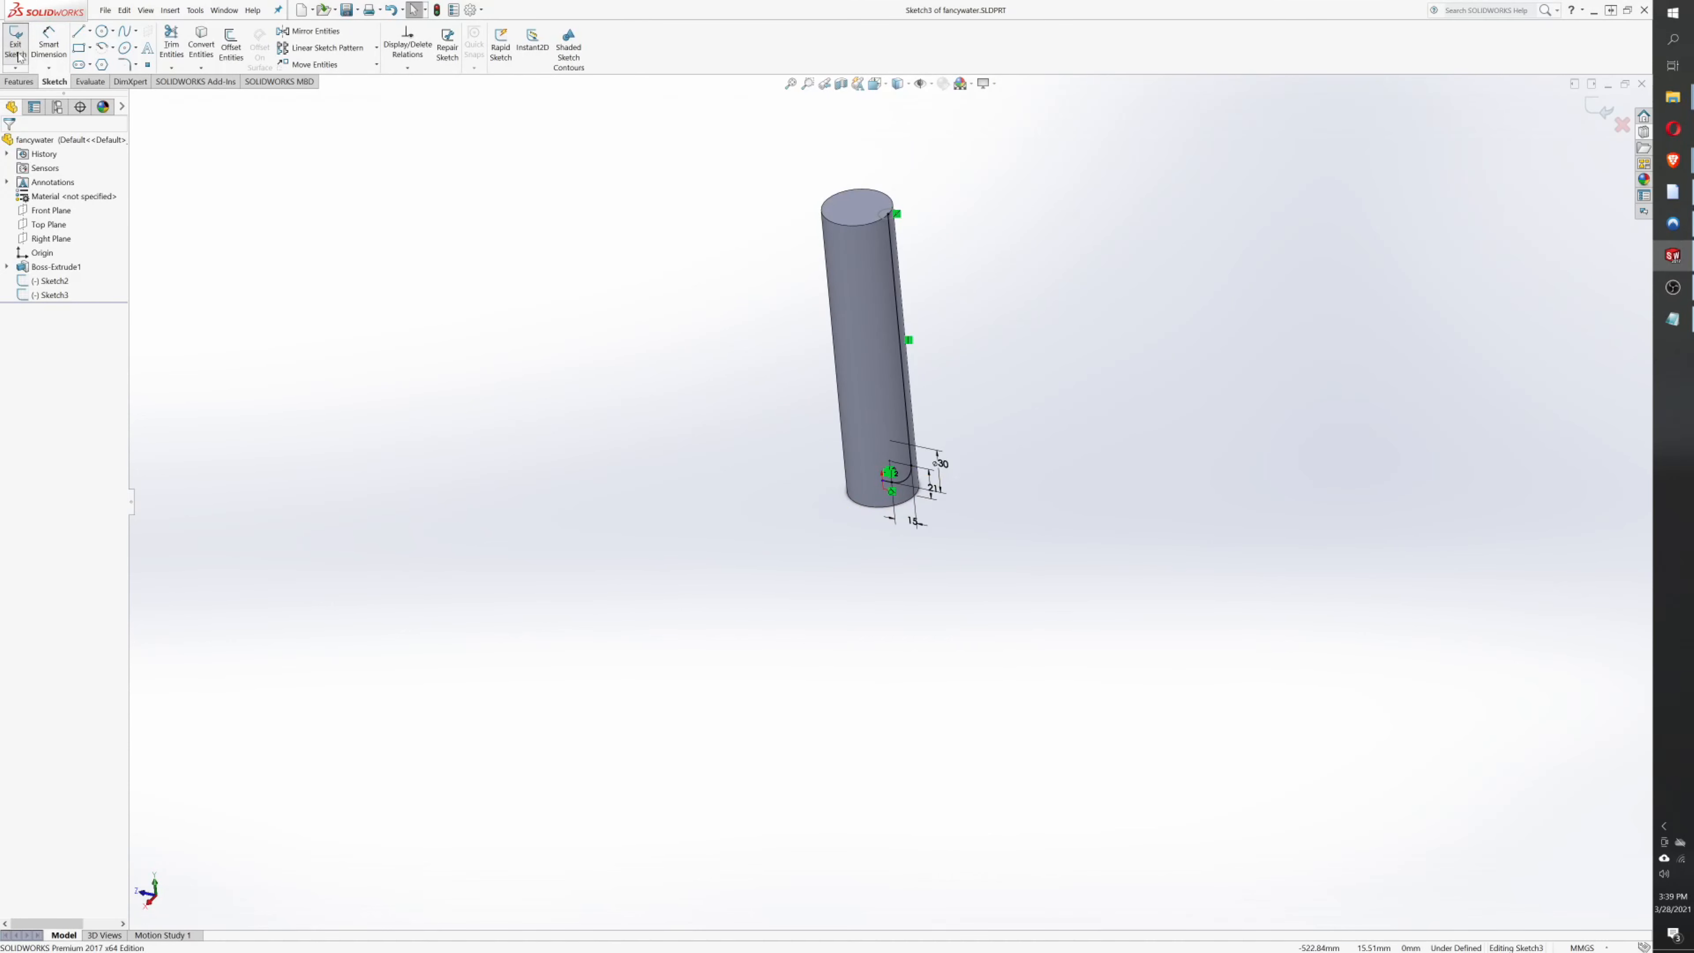
click(17, 55)
- Sweep the 12 mm circle sketch as a boss along the line-and-arc path on the cylinder's side
click(50, 280)
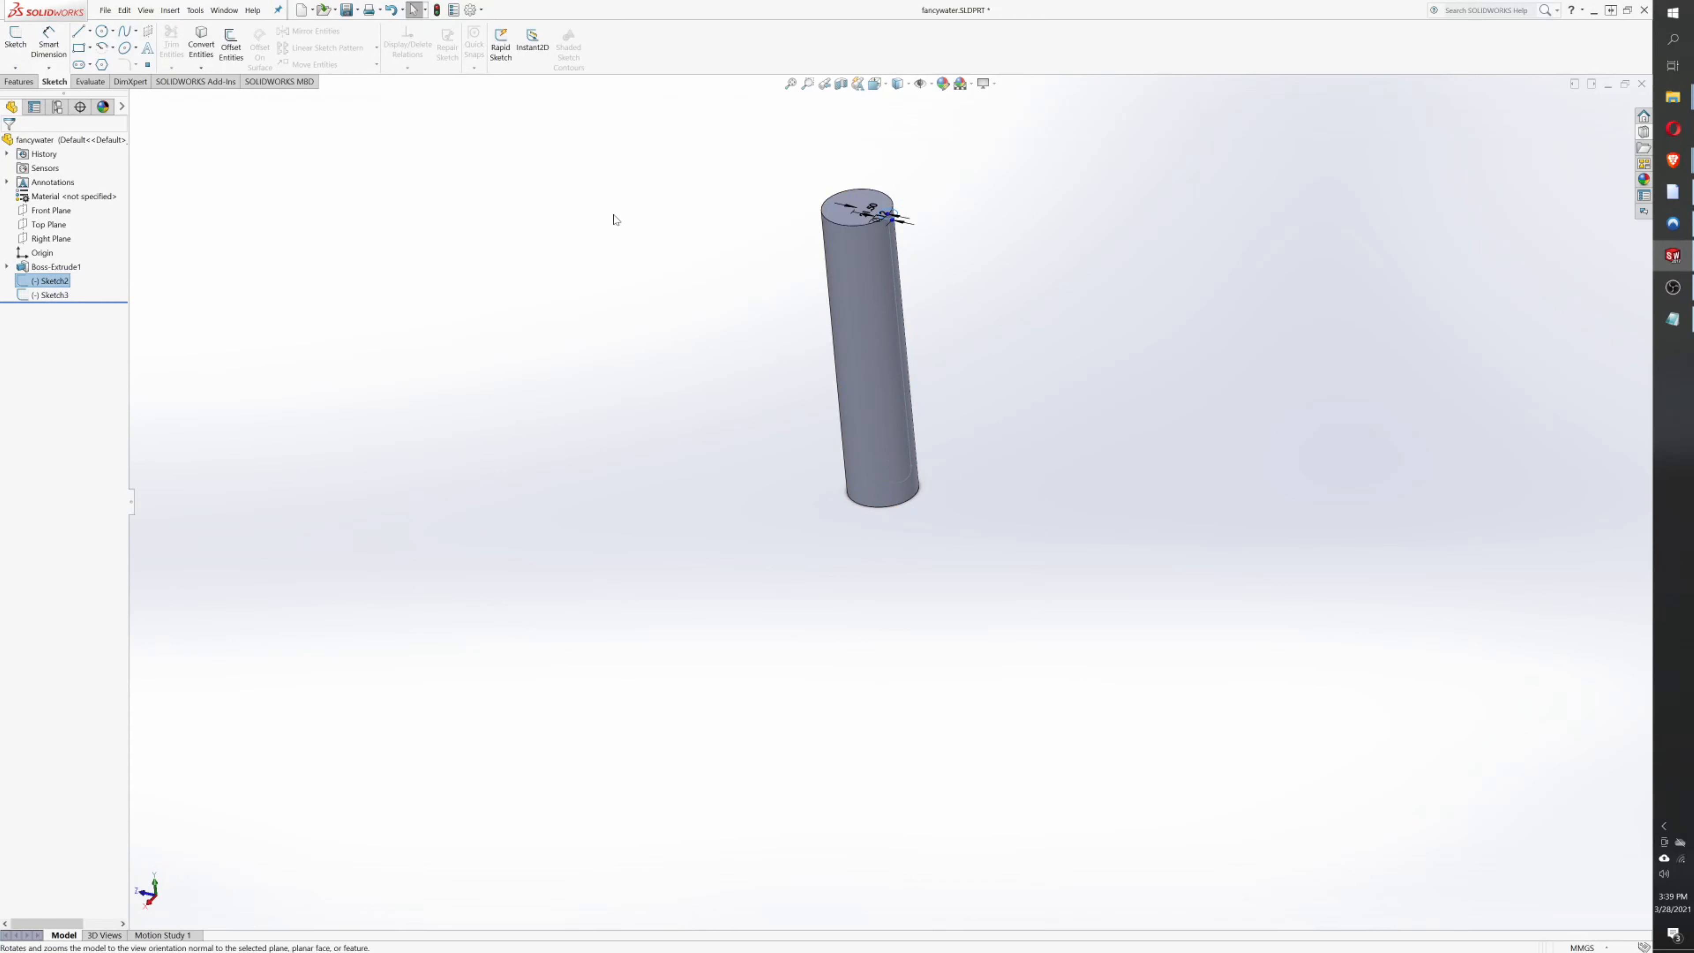
click(19, 80)
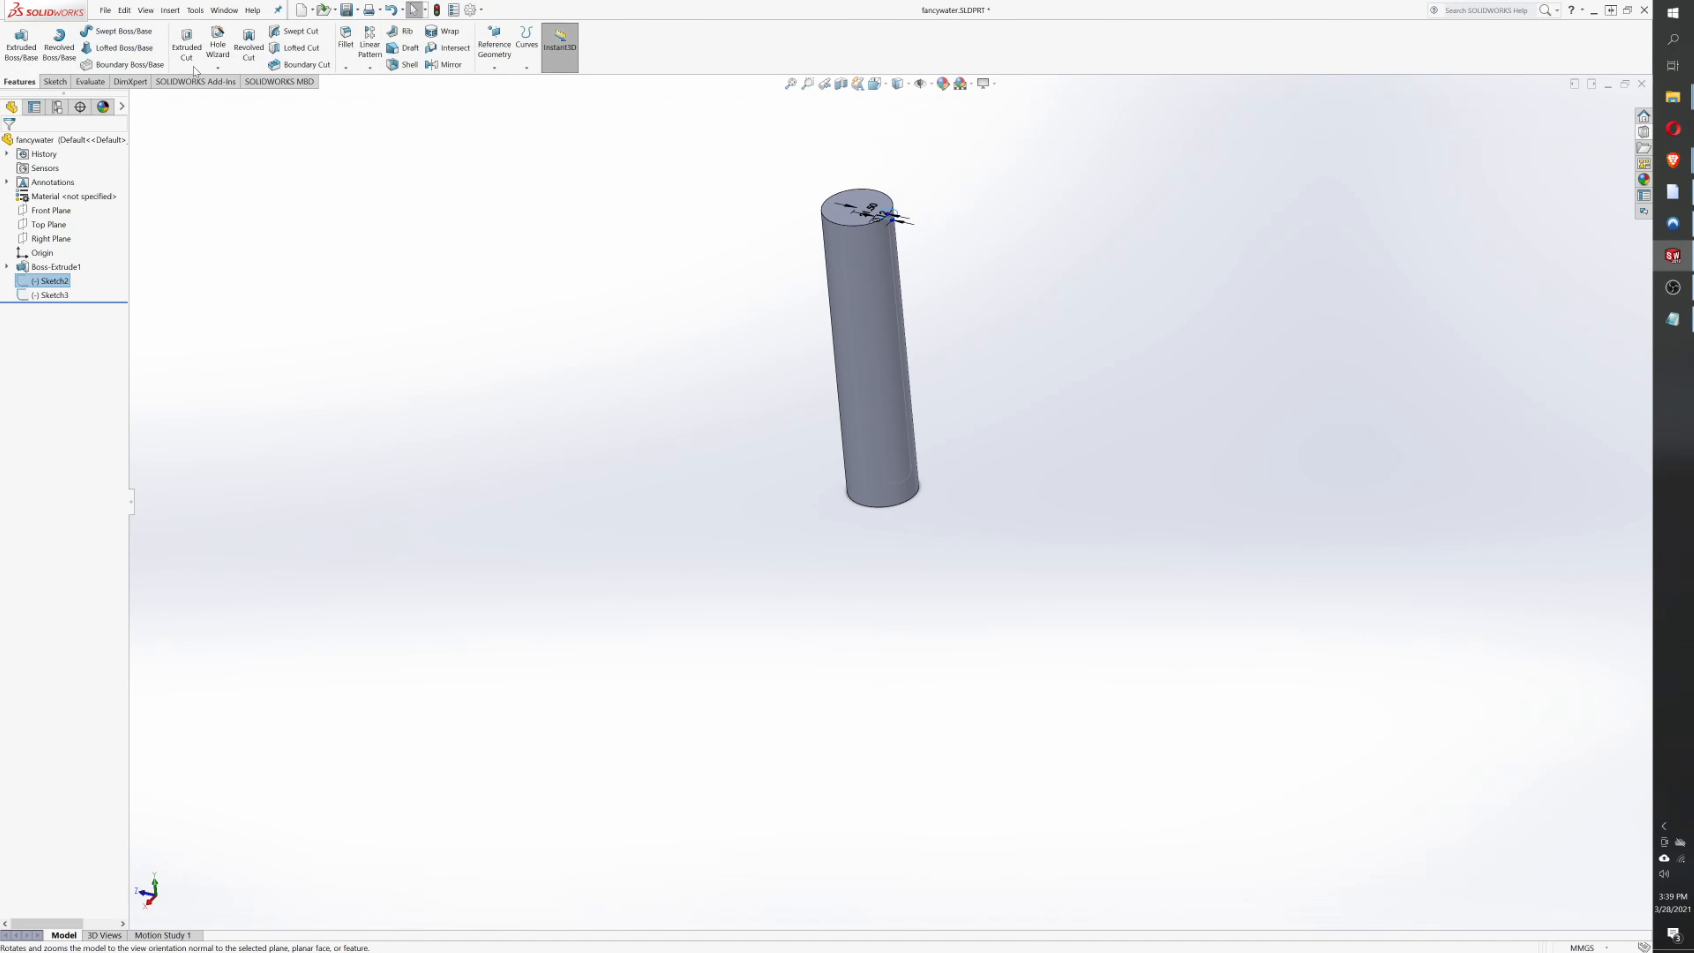
click(116, 30)
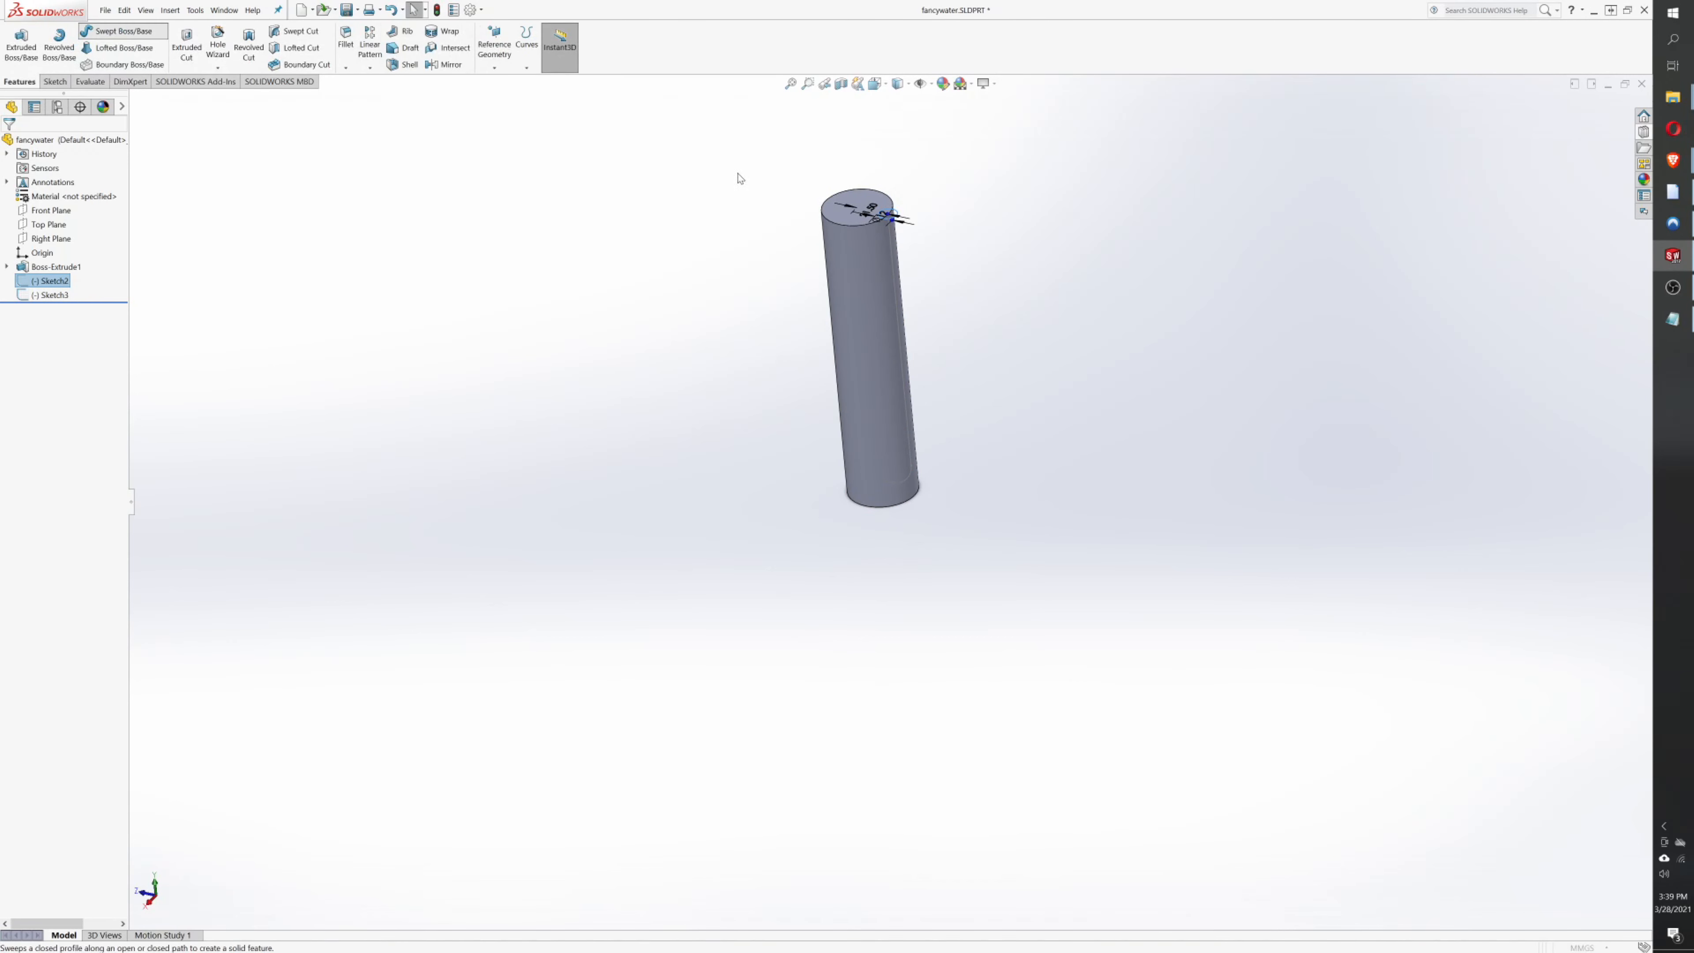
scroll(964, 237, down, 5)
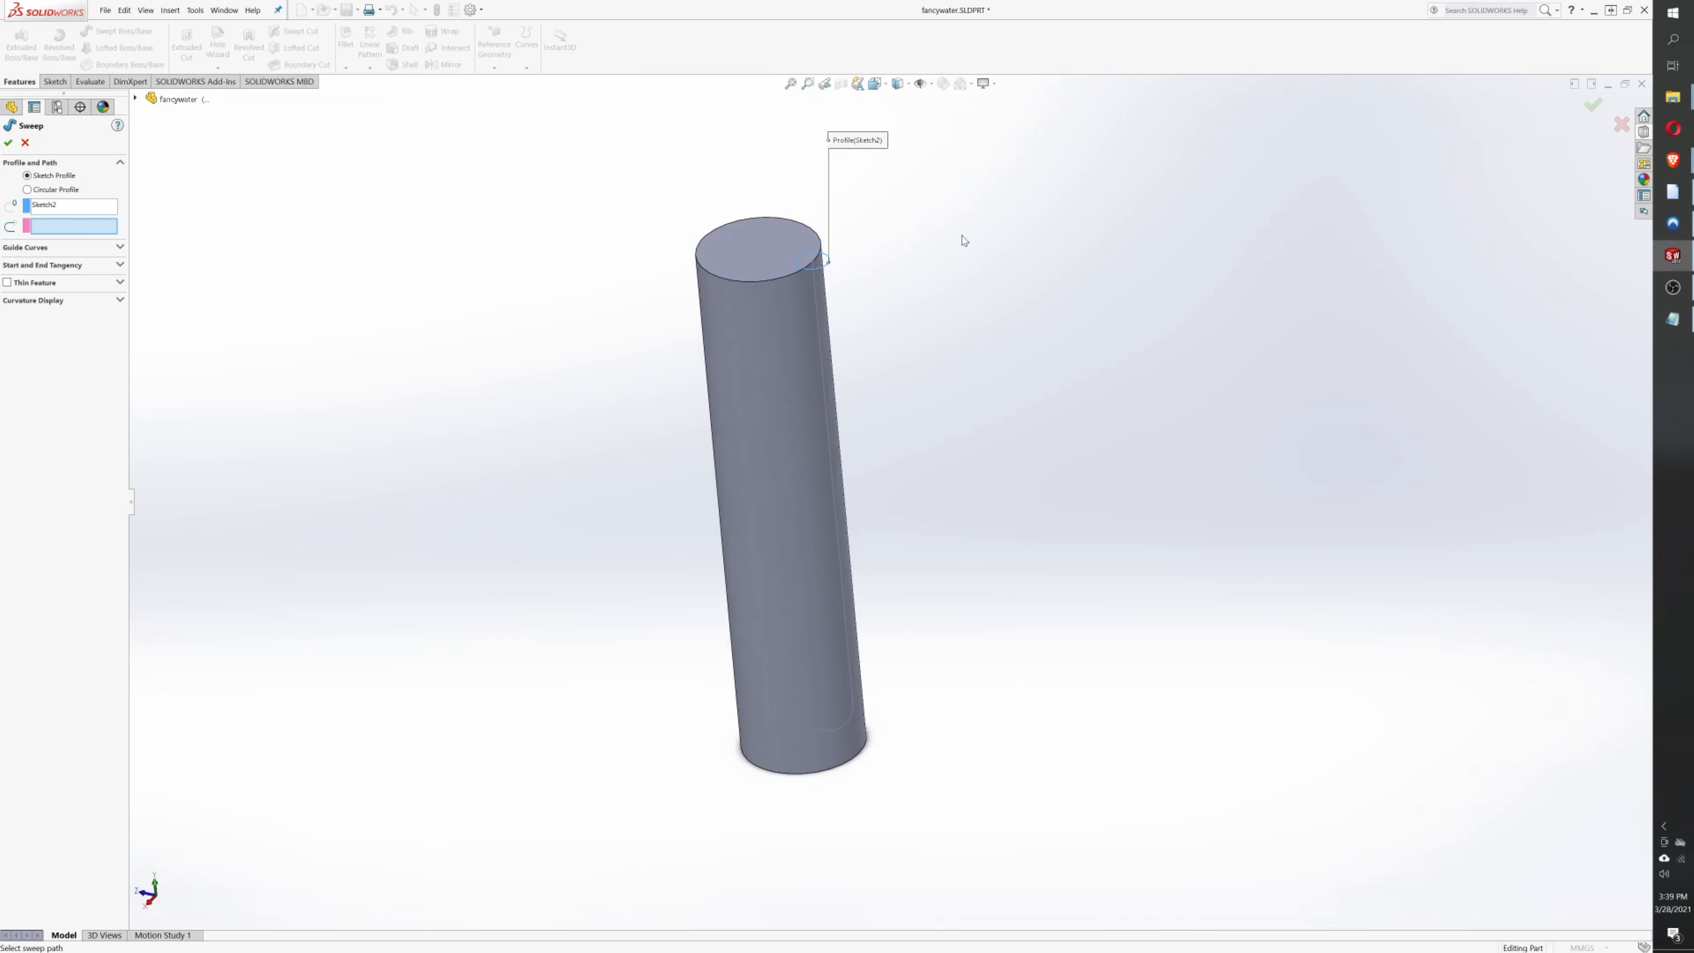
click(784, 324)
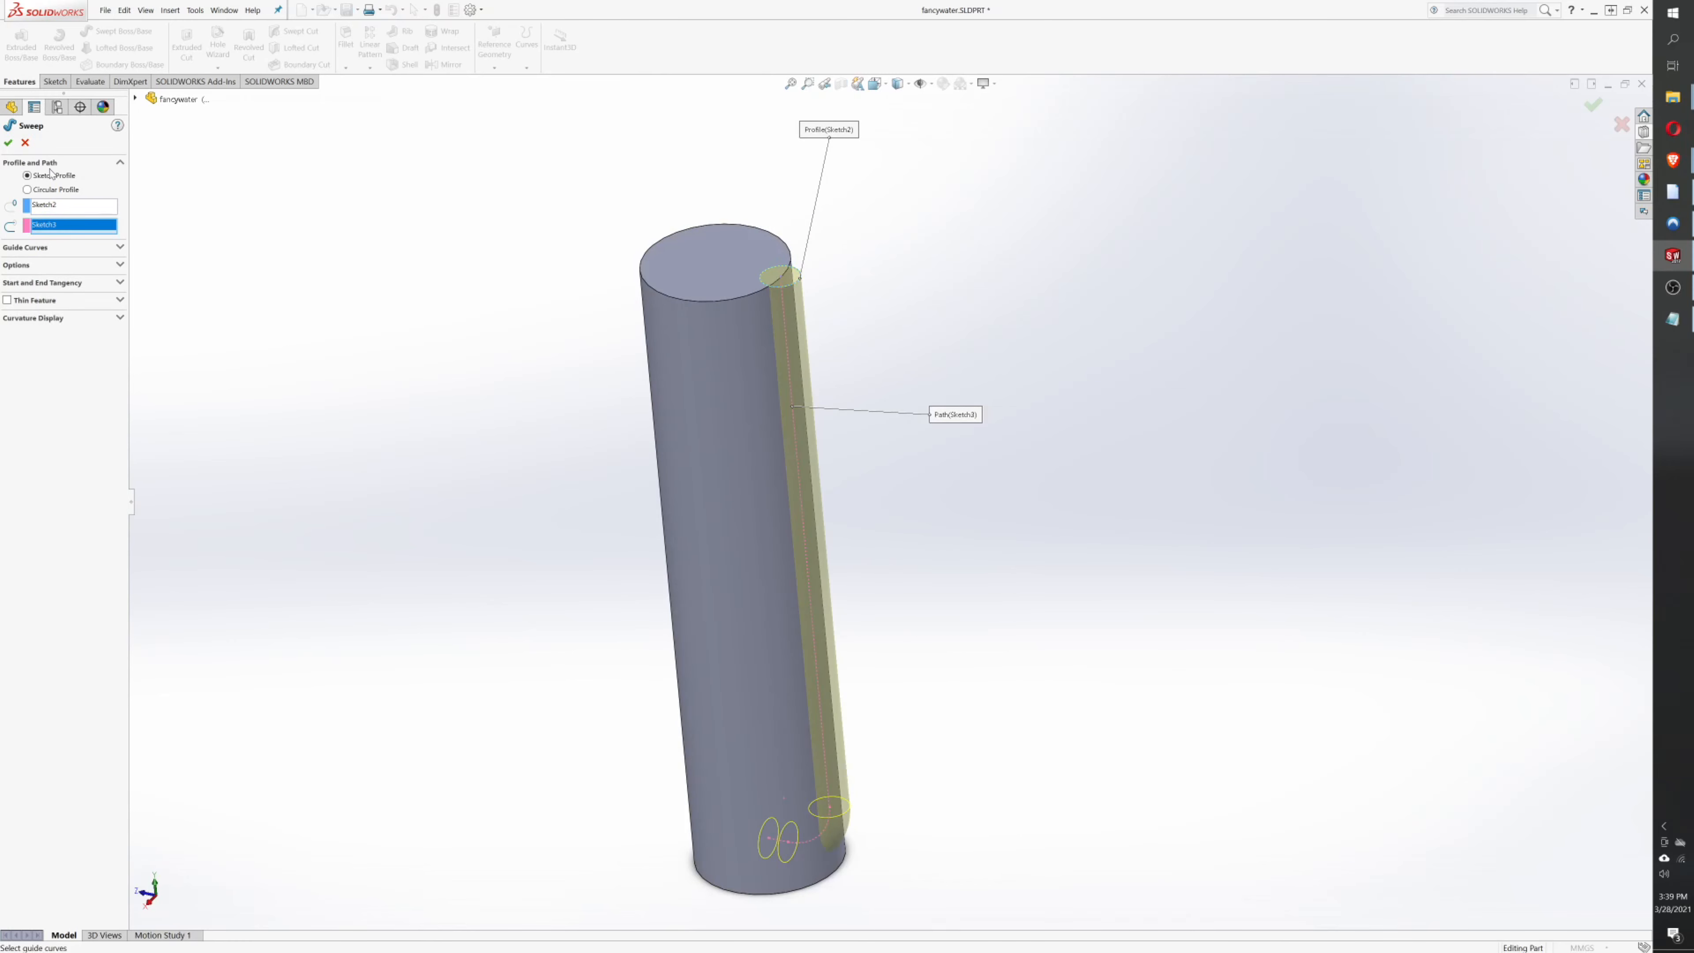
click(9, 143)
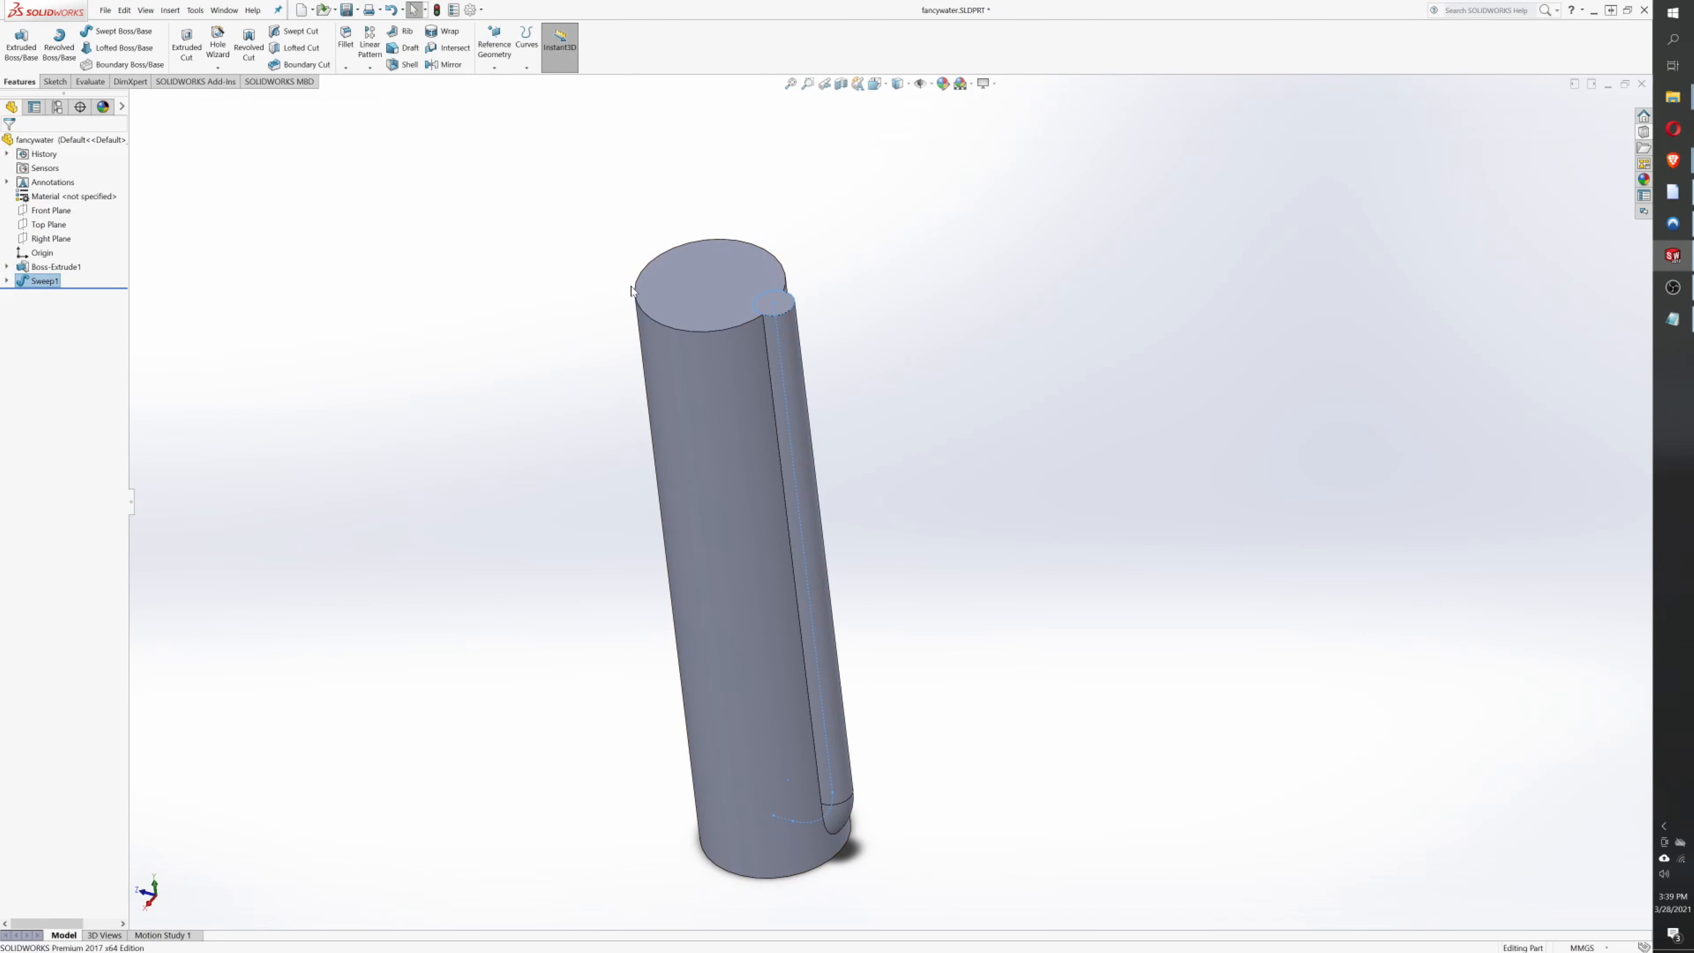
- Circular-pattern the sweep around the cylinder's end edge with 6 instances at 27° spacing and a symmetric second direction, and save the part
click(727, 274)
click(750, 247)
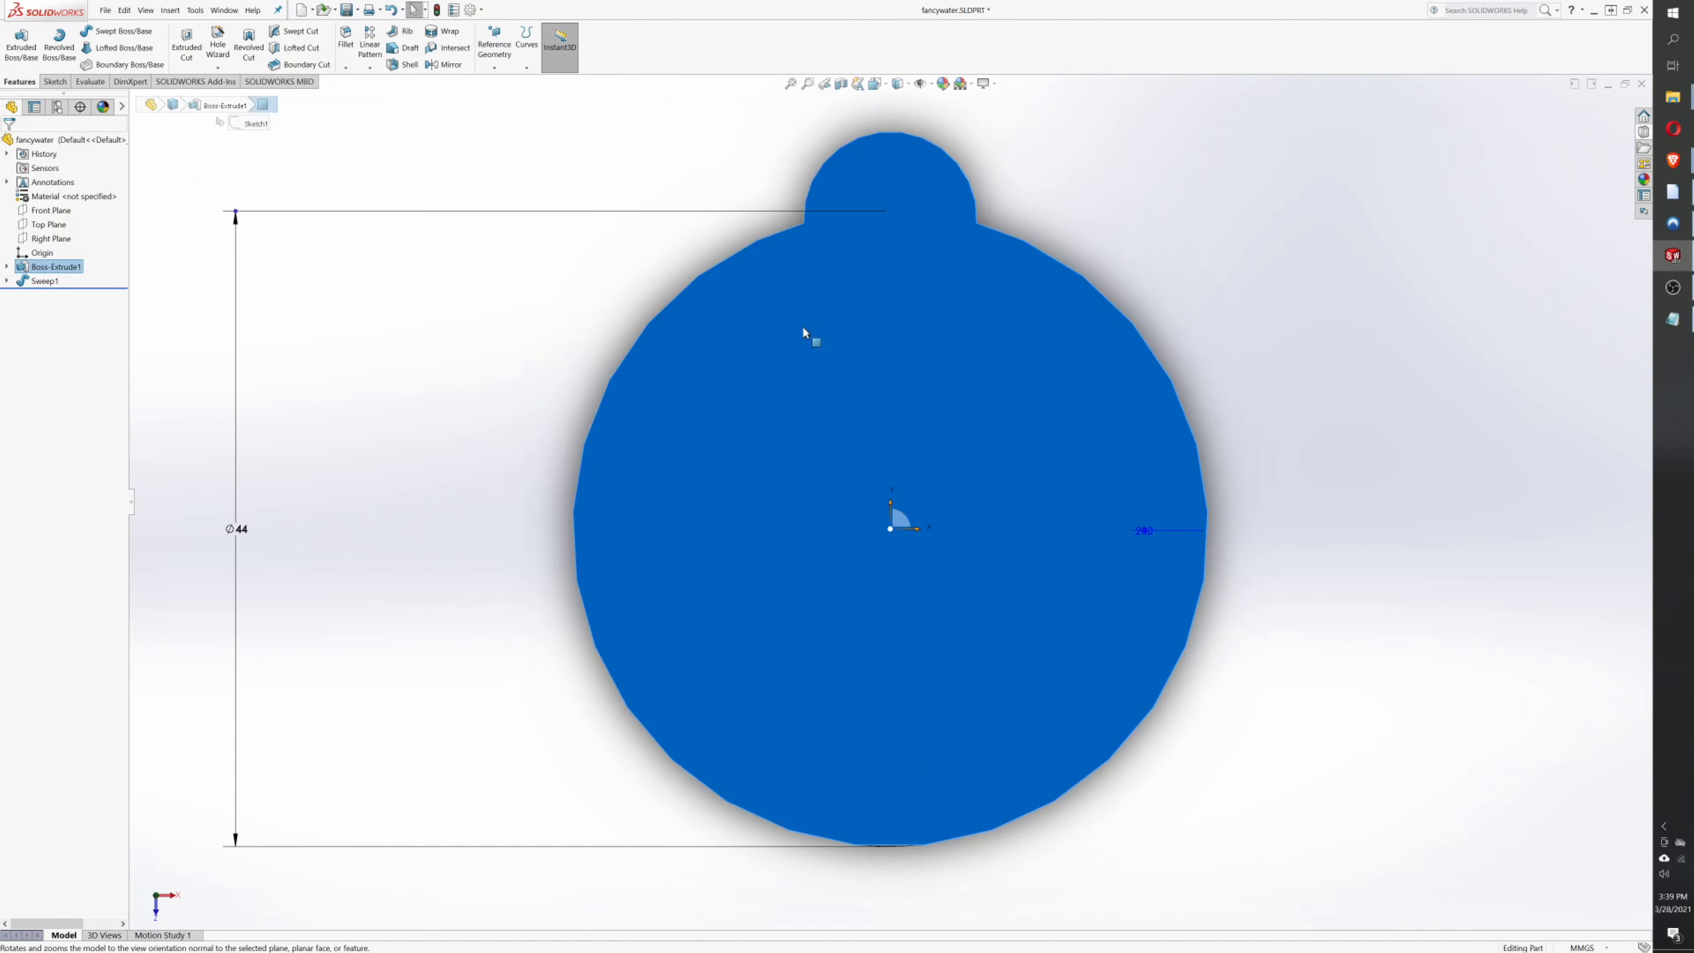
click(44, 281)
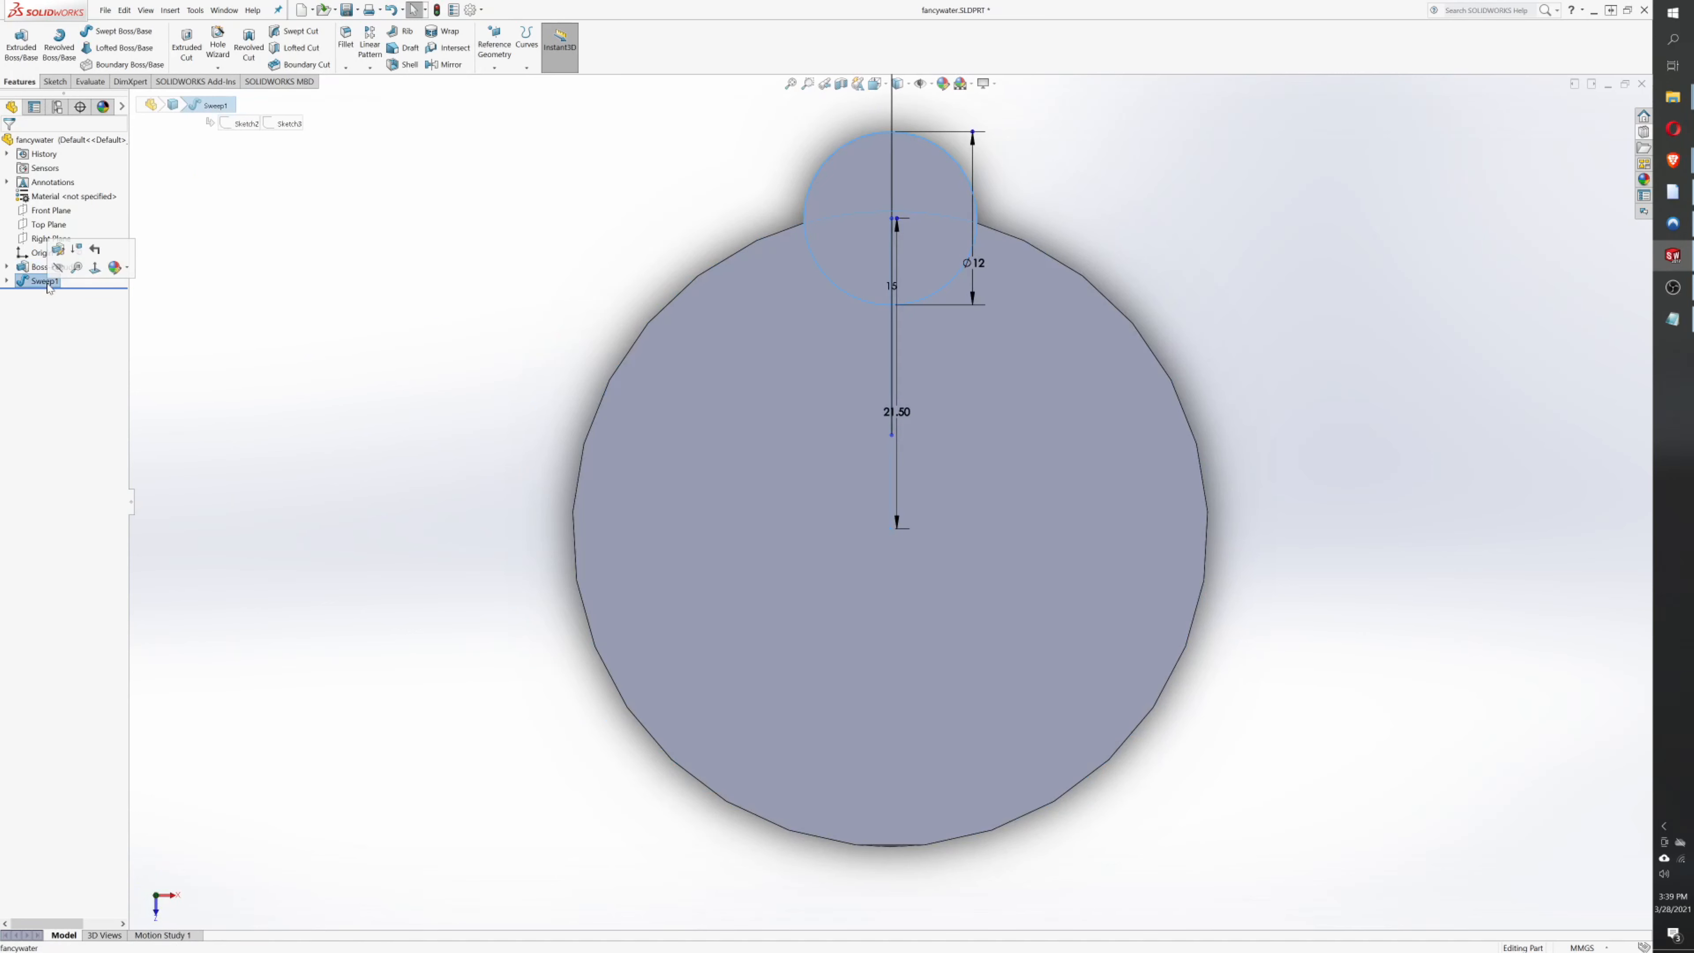
click(371, 68)
click(440, 96)
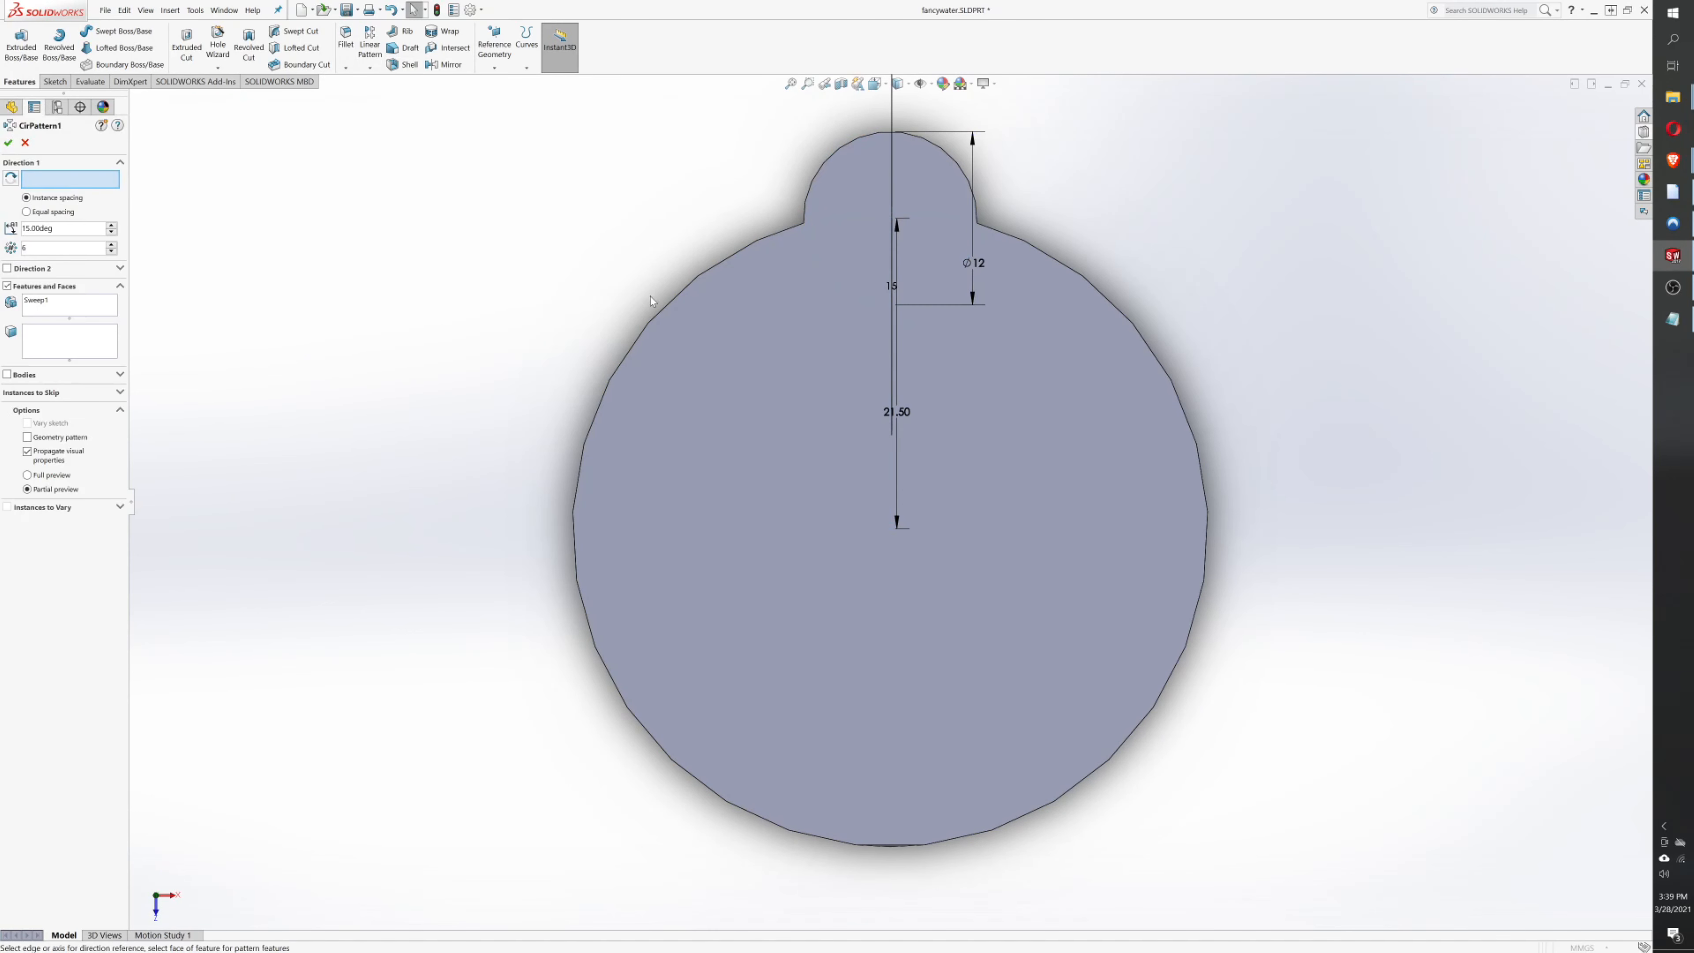
click(654, 325)
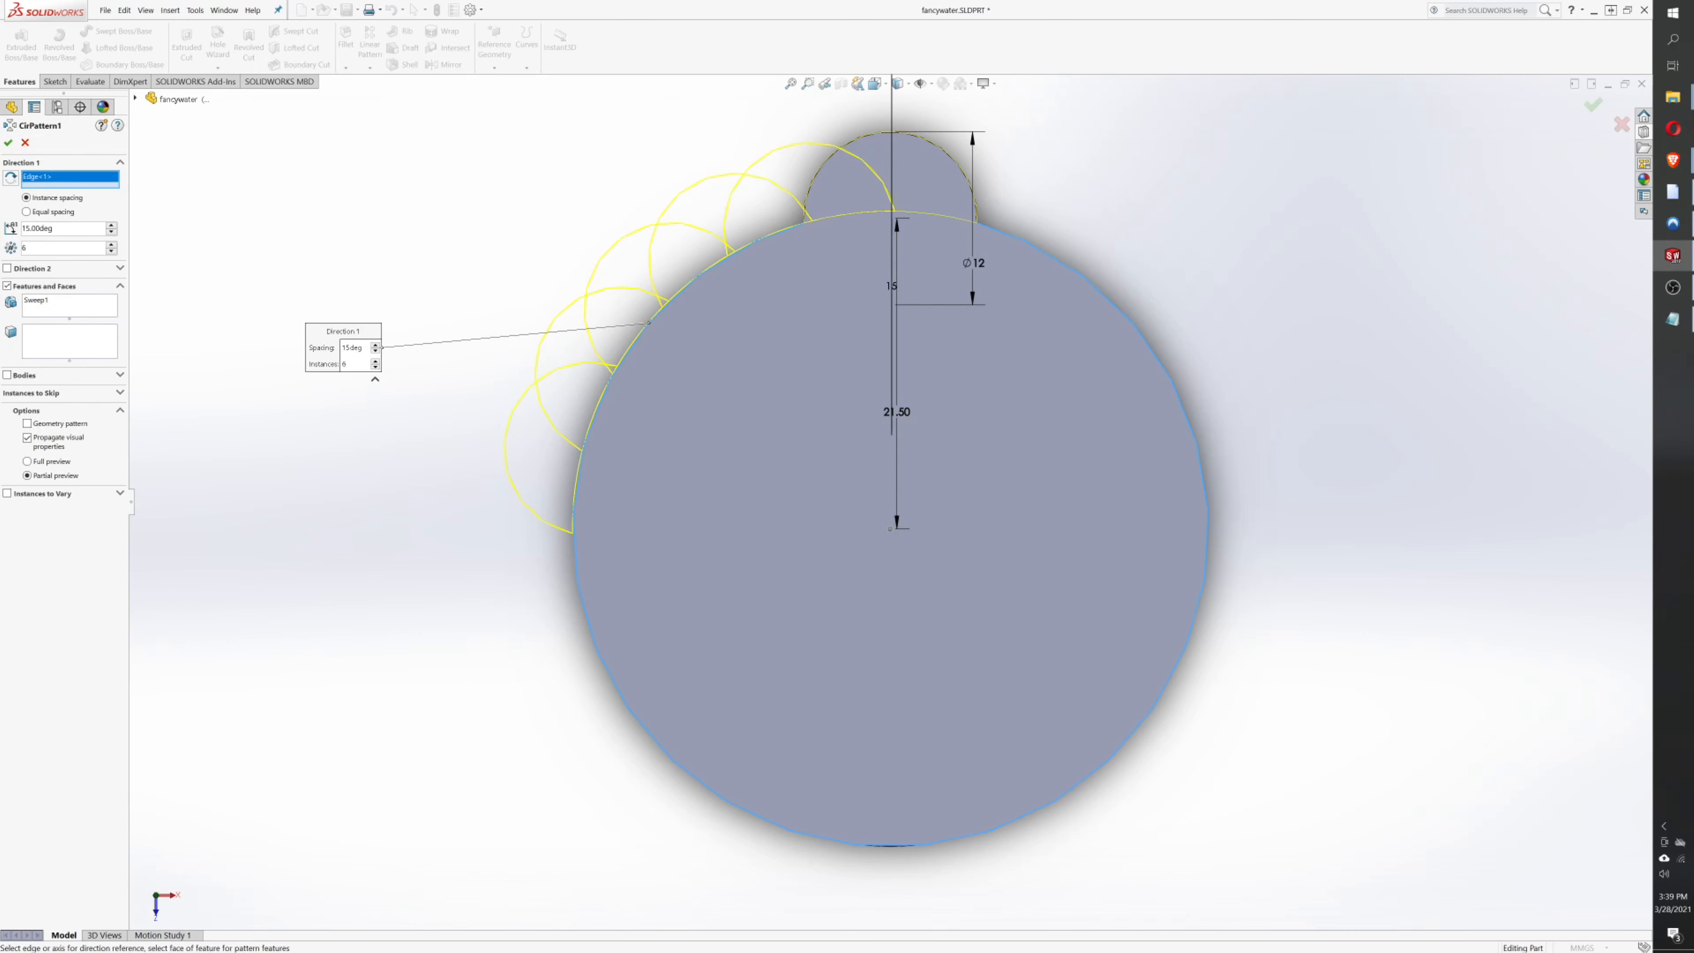
click(111, 227)
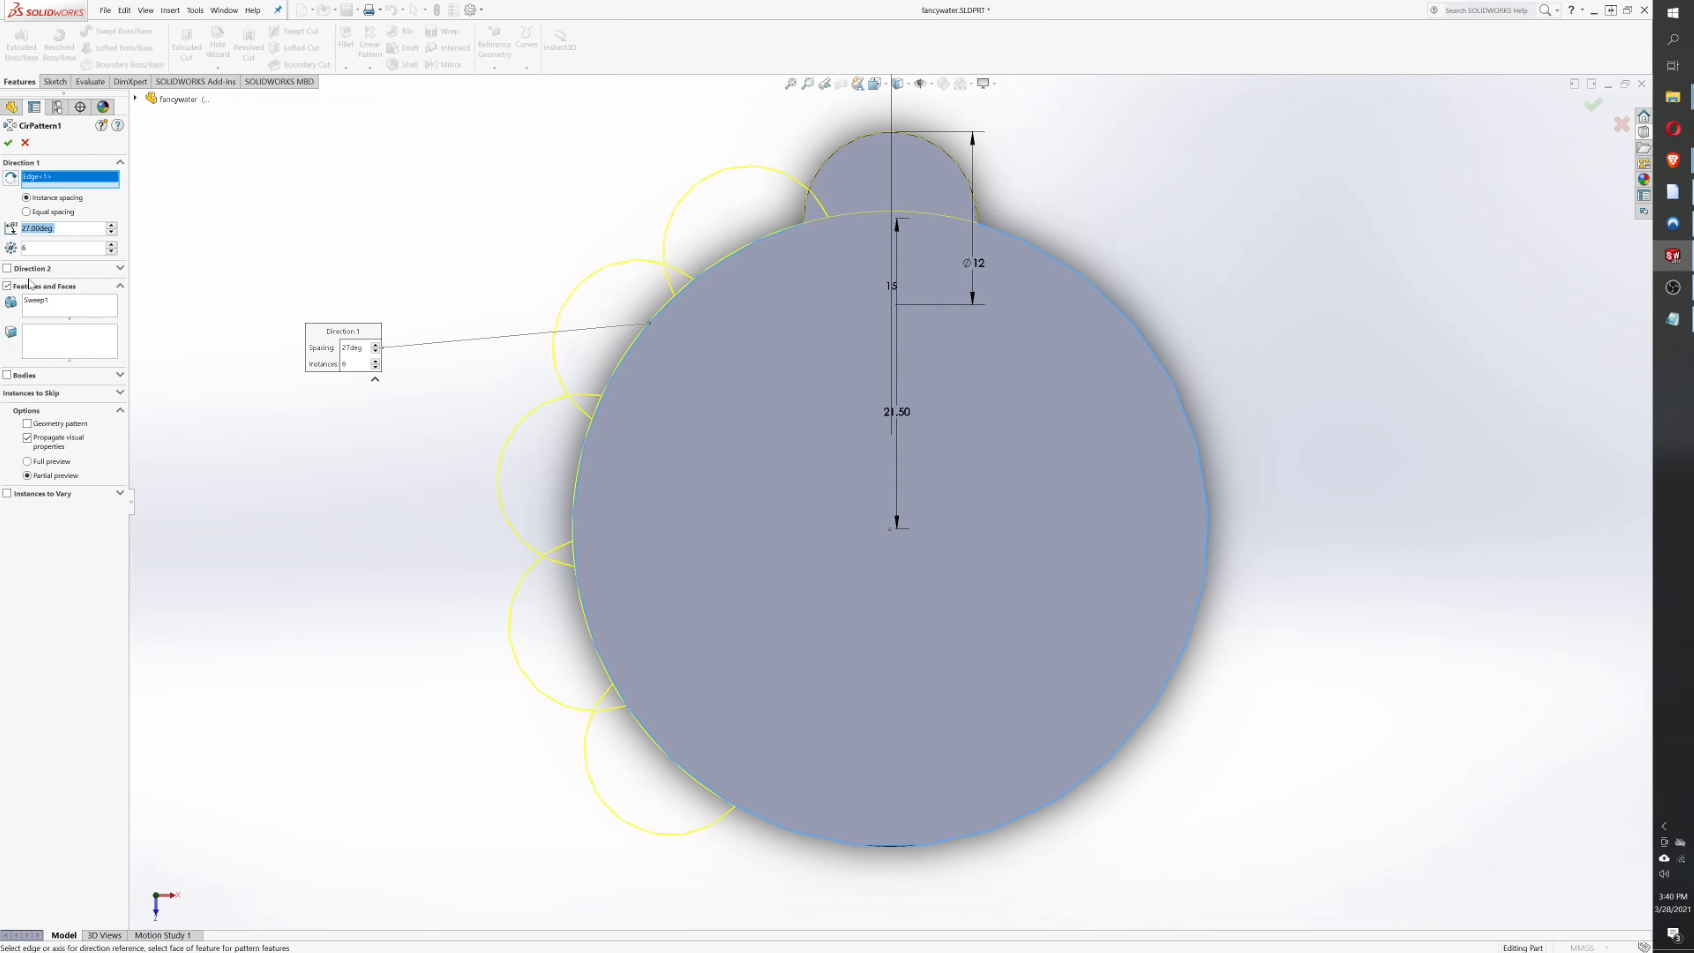
click(8, 268)
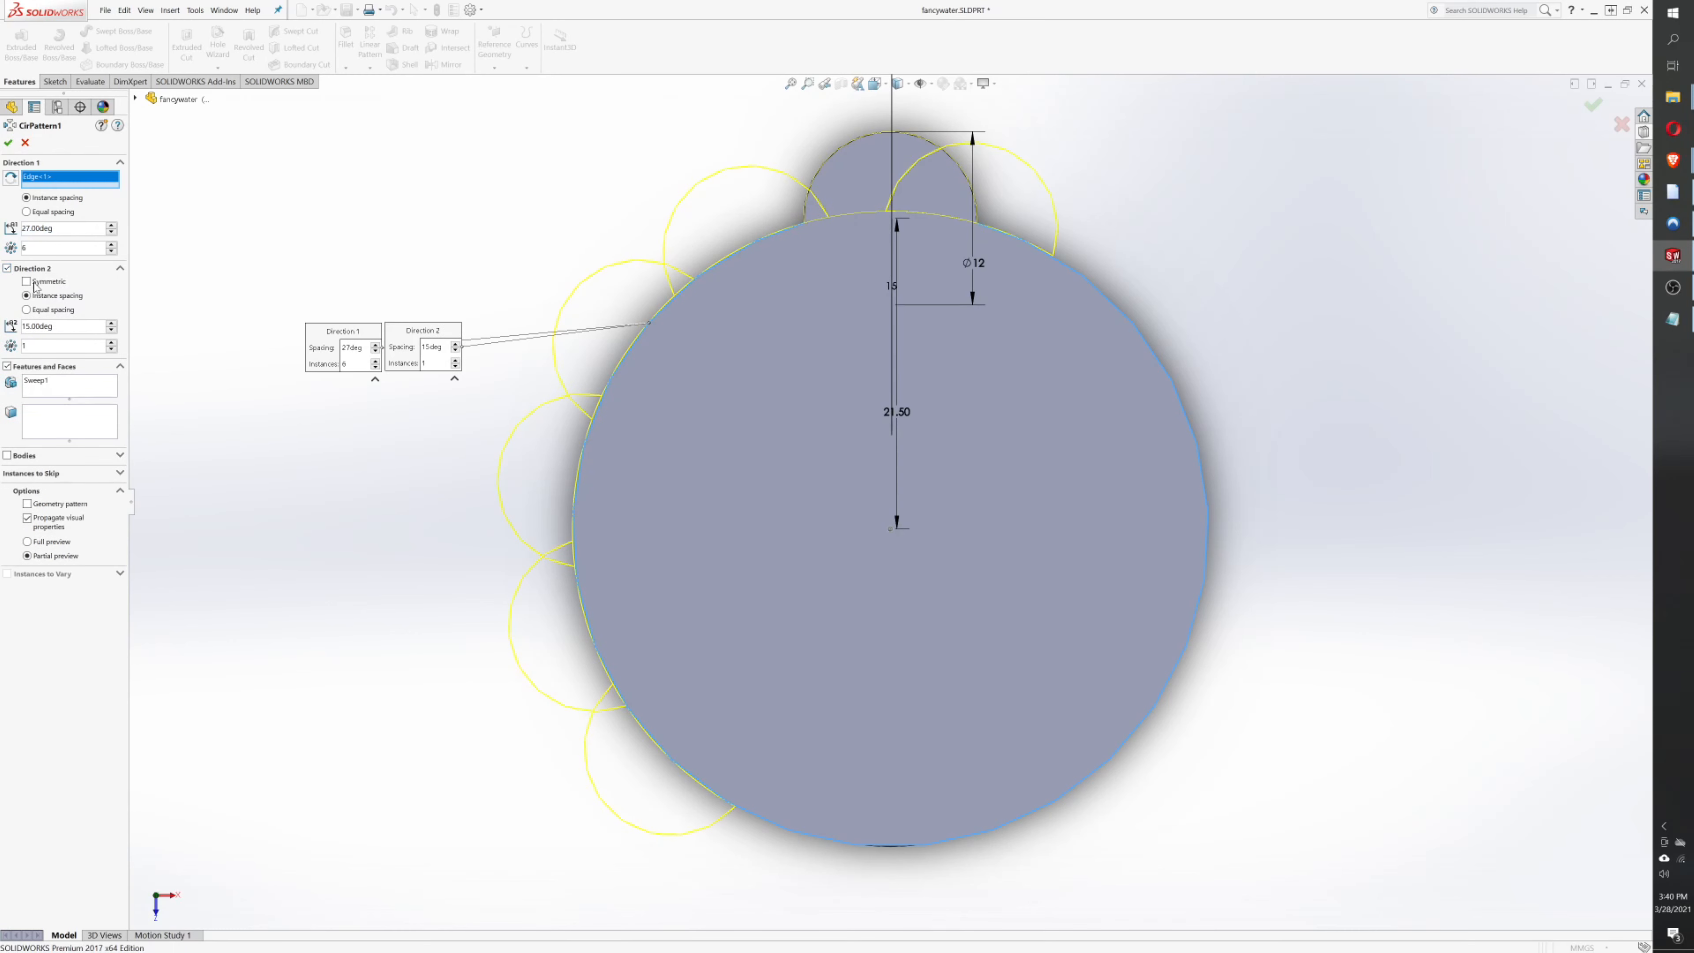
click(9, 143)
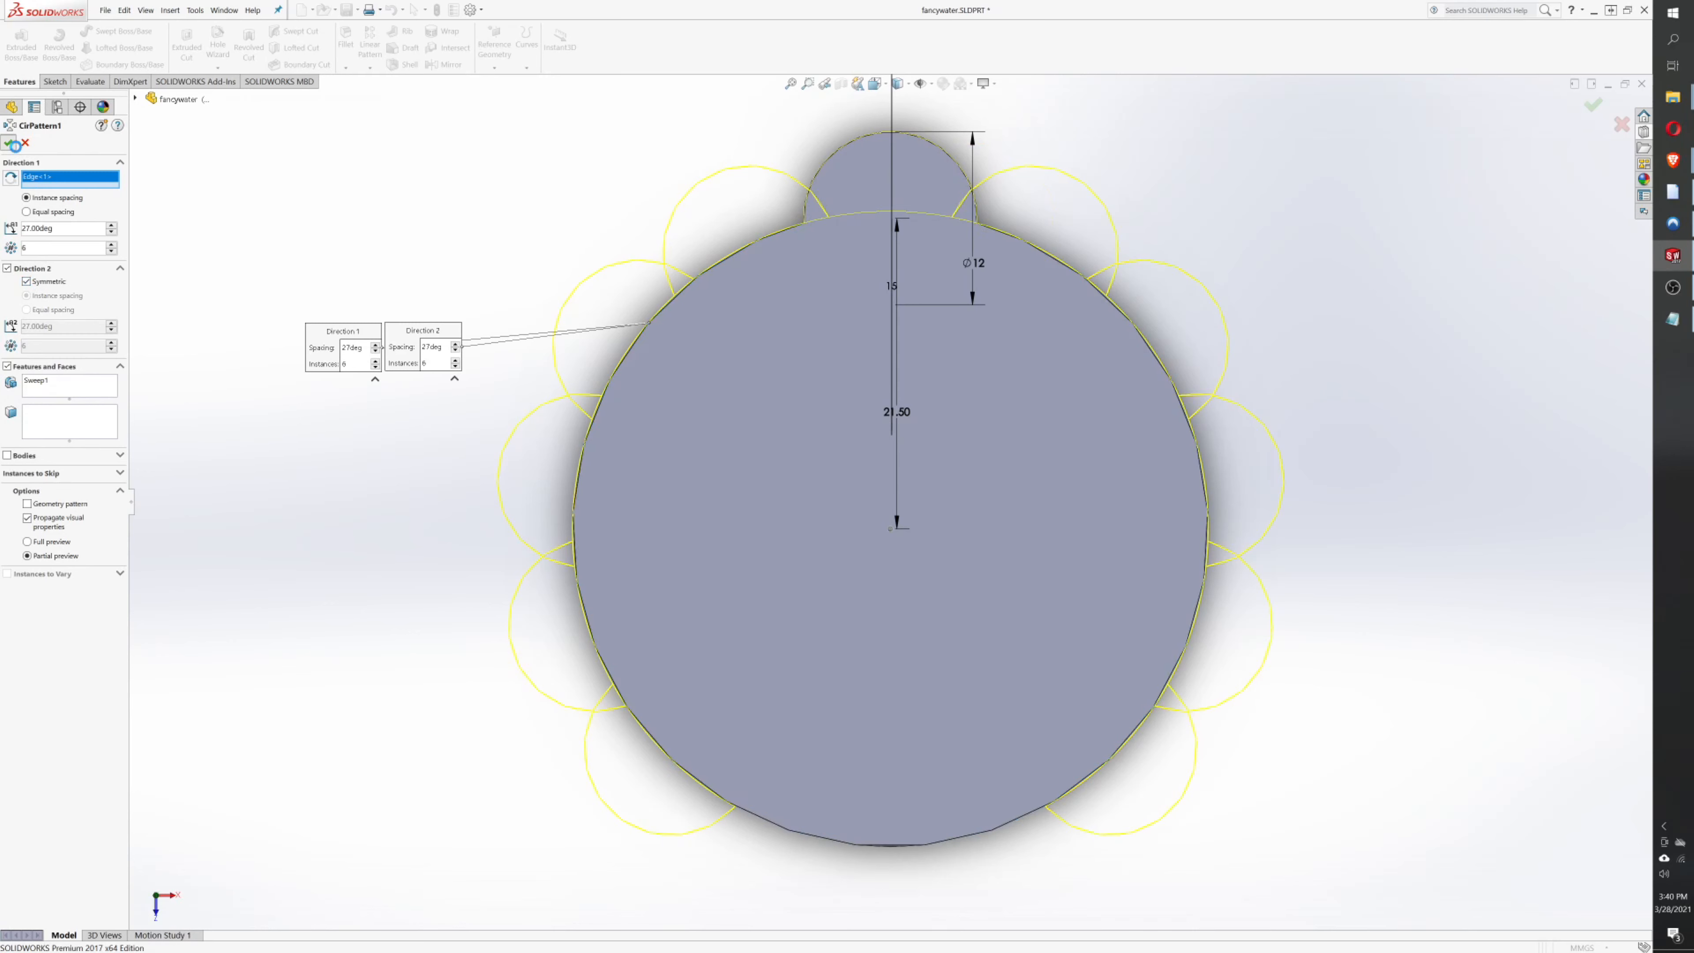
key(ctrl+s)
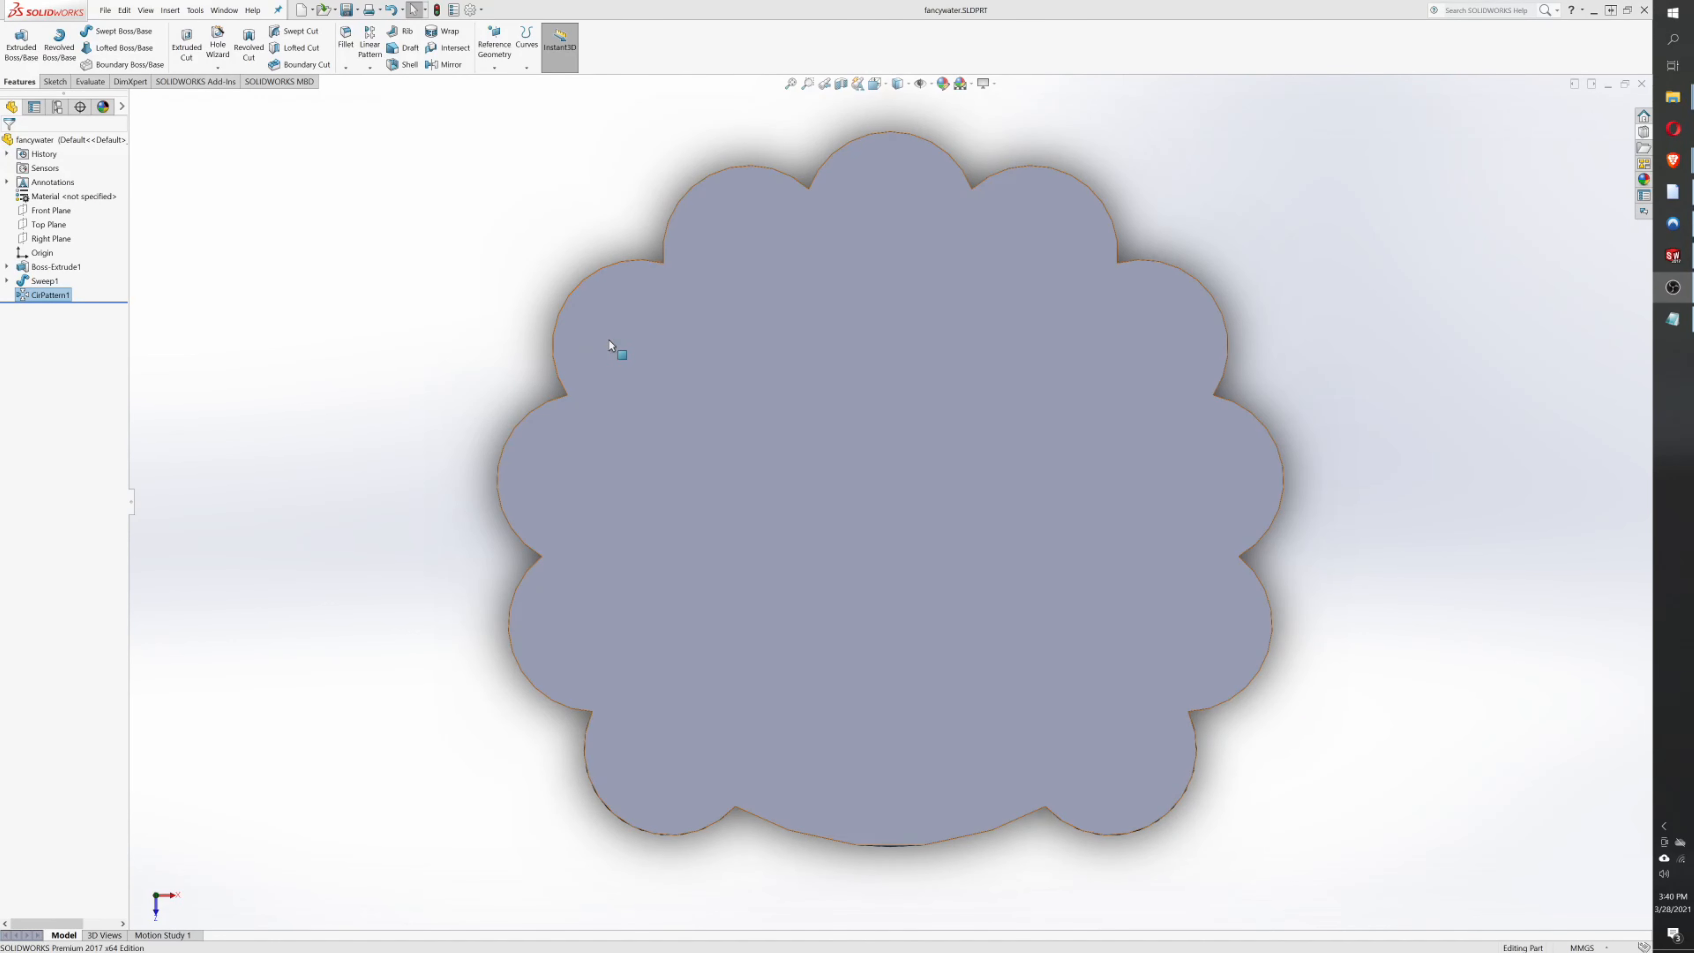
- Start a sketch on the scalloped end face and draw a circle of about 3.2 mm radius centred in the original swept lobe
click(747, 342)
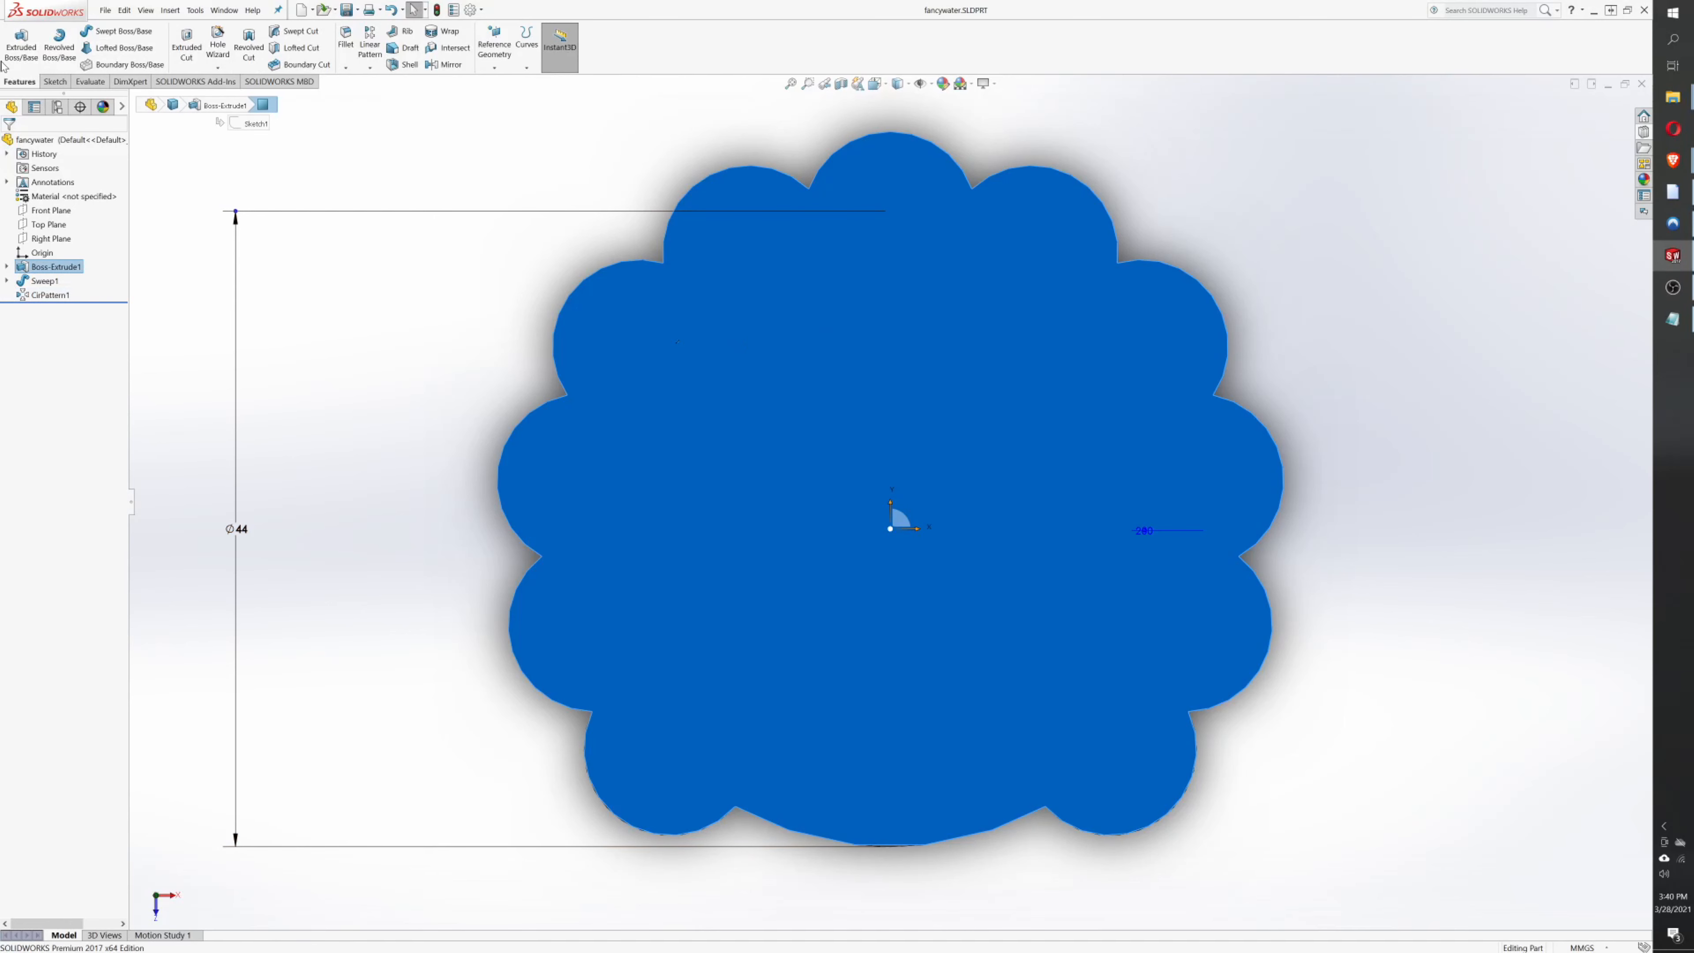
click(55, 81)
click(15, 41)
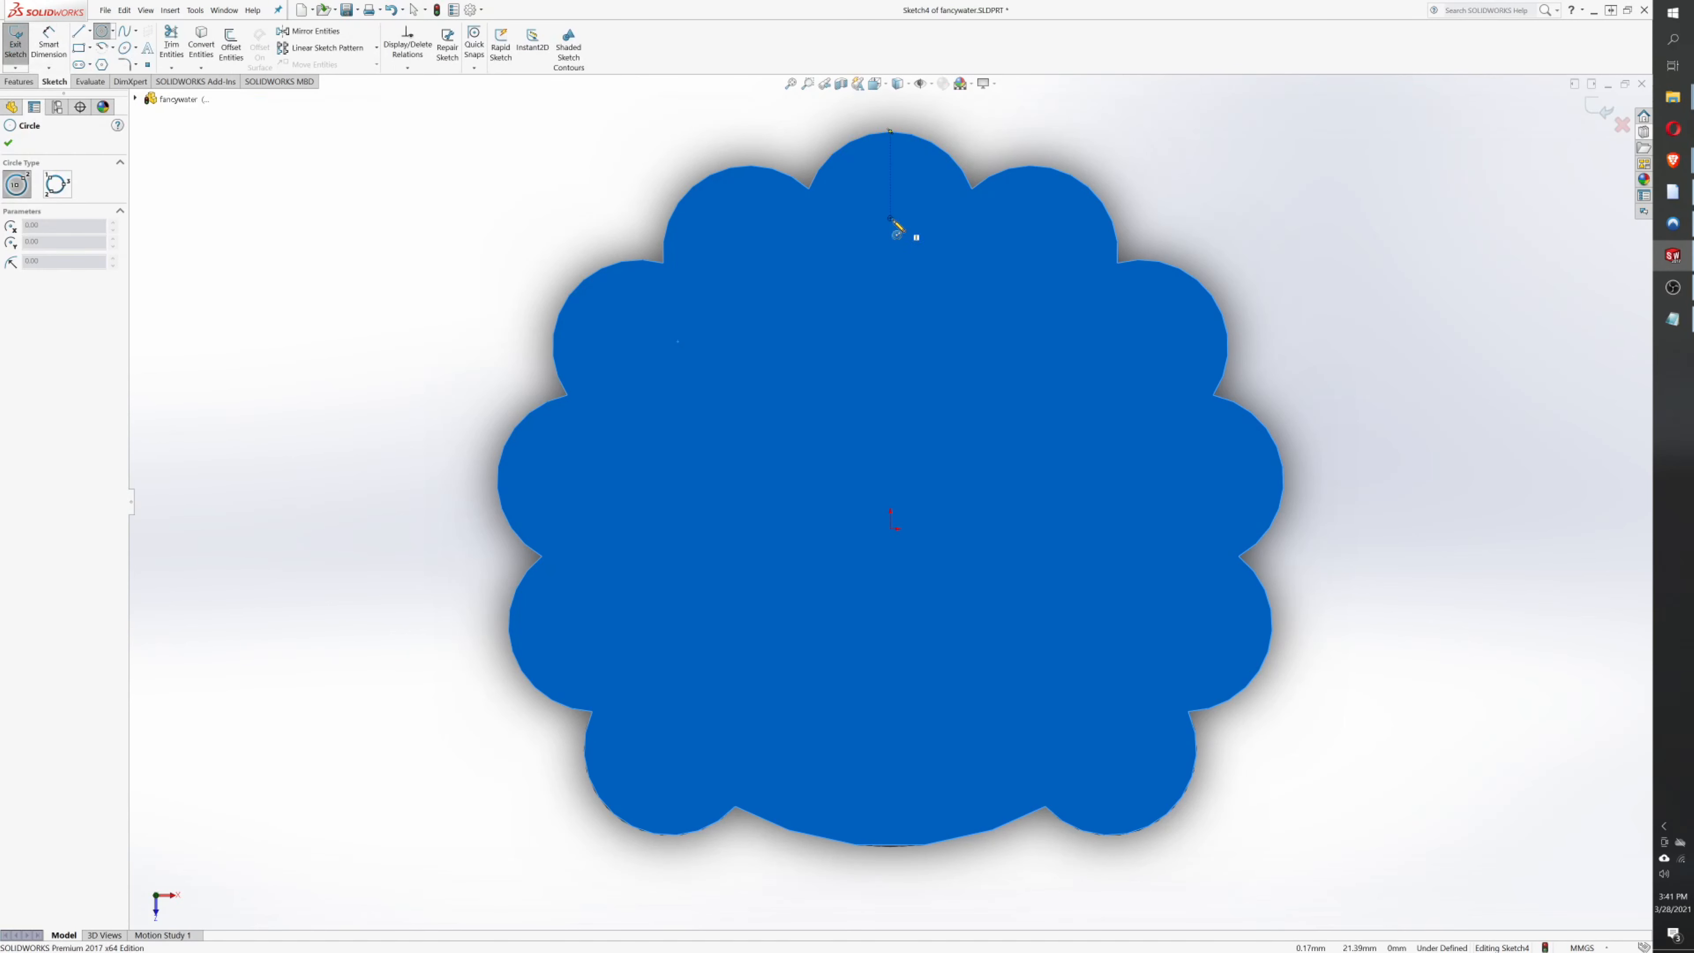
click(890, 218)
click(922, 187)
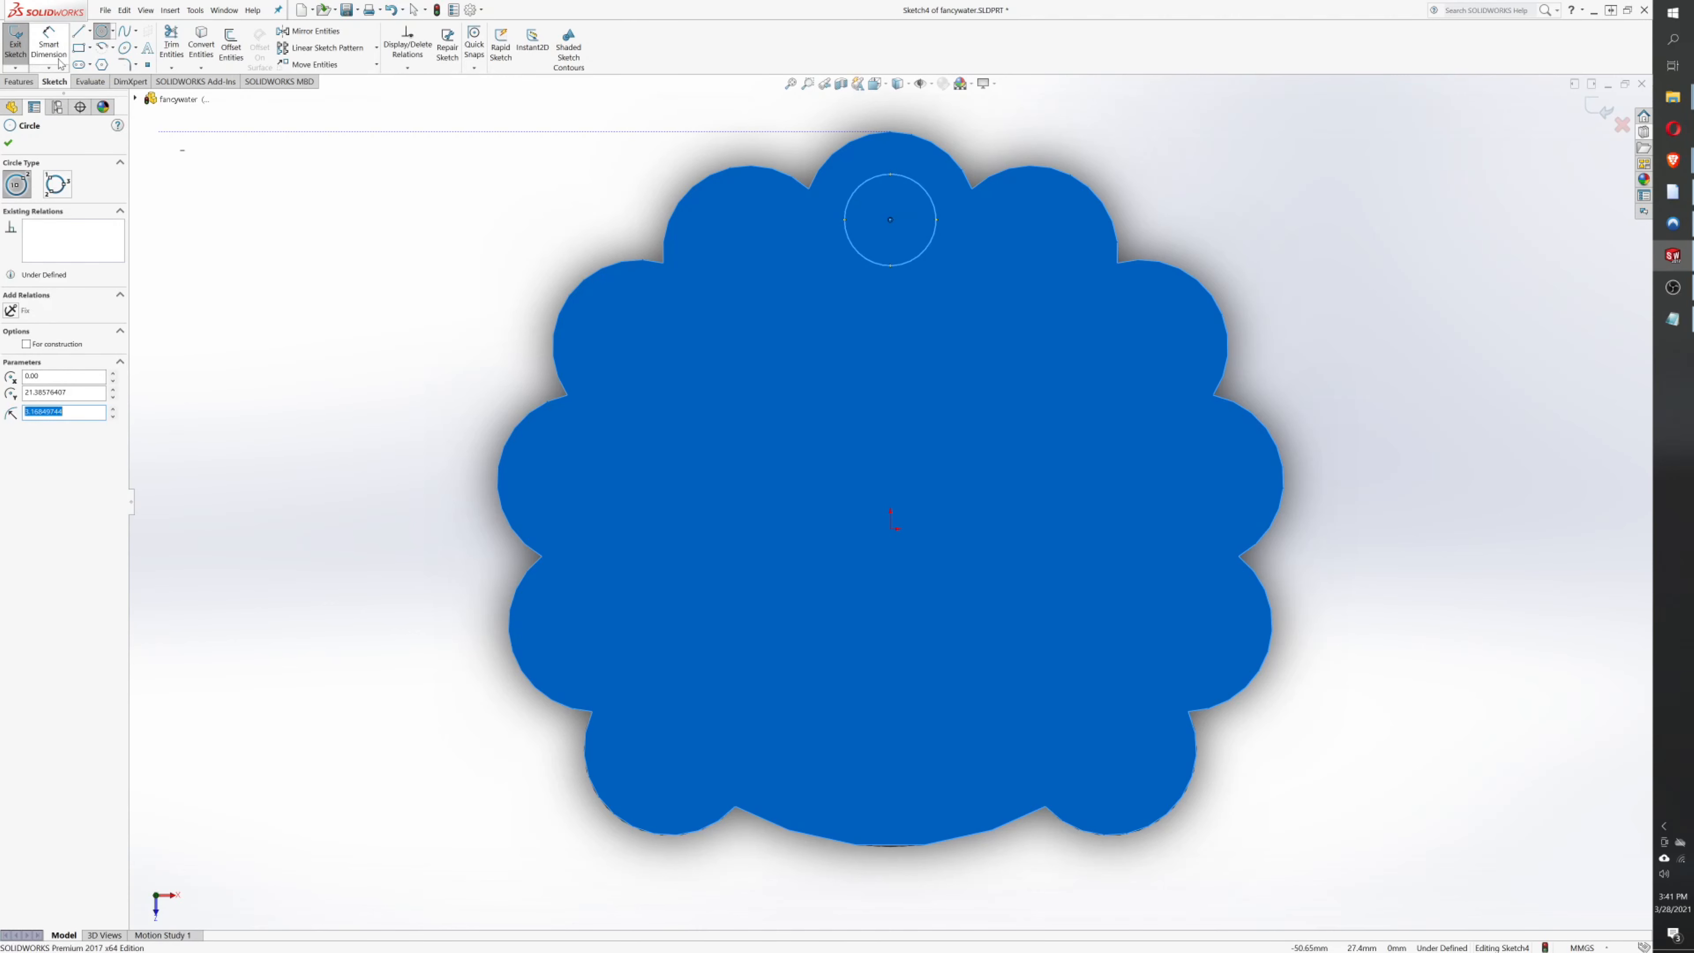
- Set the new circle's diameter to 6 mm and exit the sketch
click(55, 55)
click(937, 217)
click(904, 319)
text(6)
key(Return)
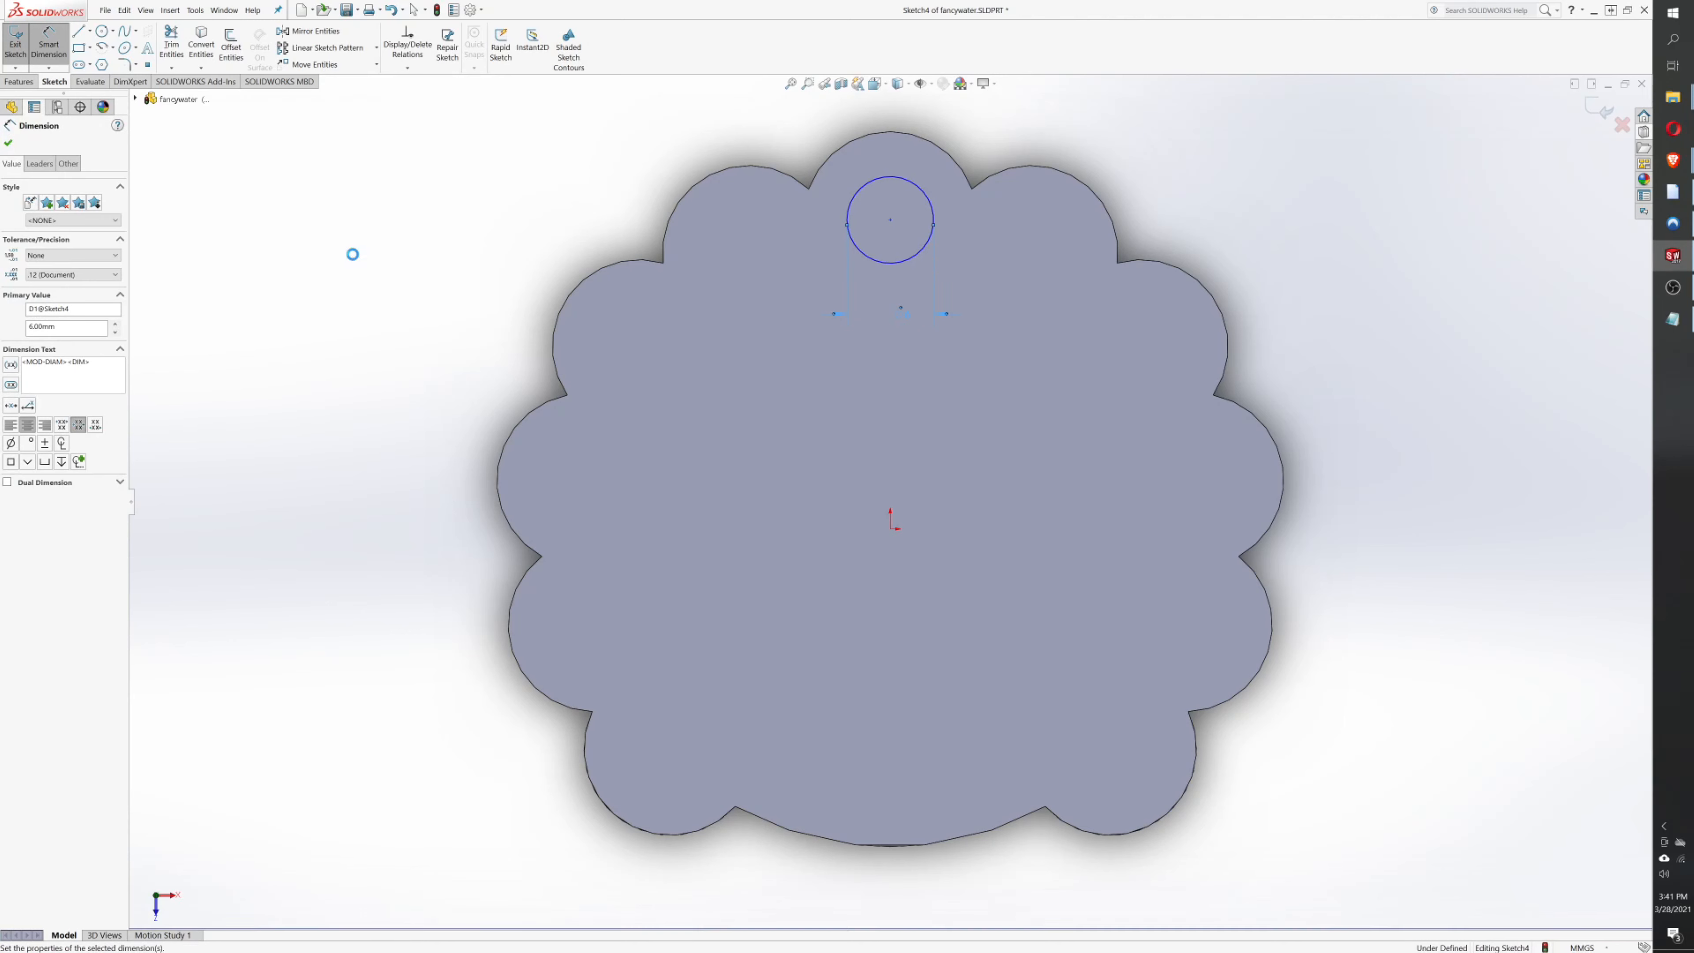
click(15, 40)
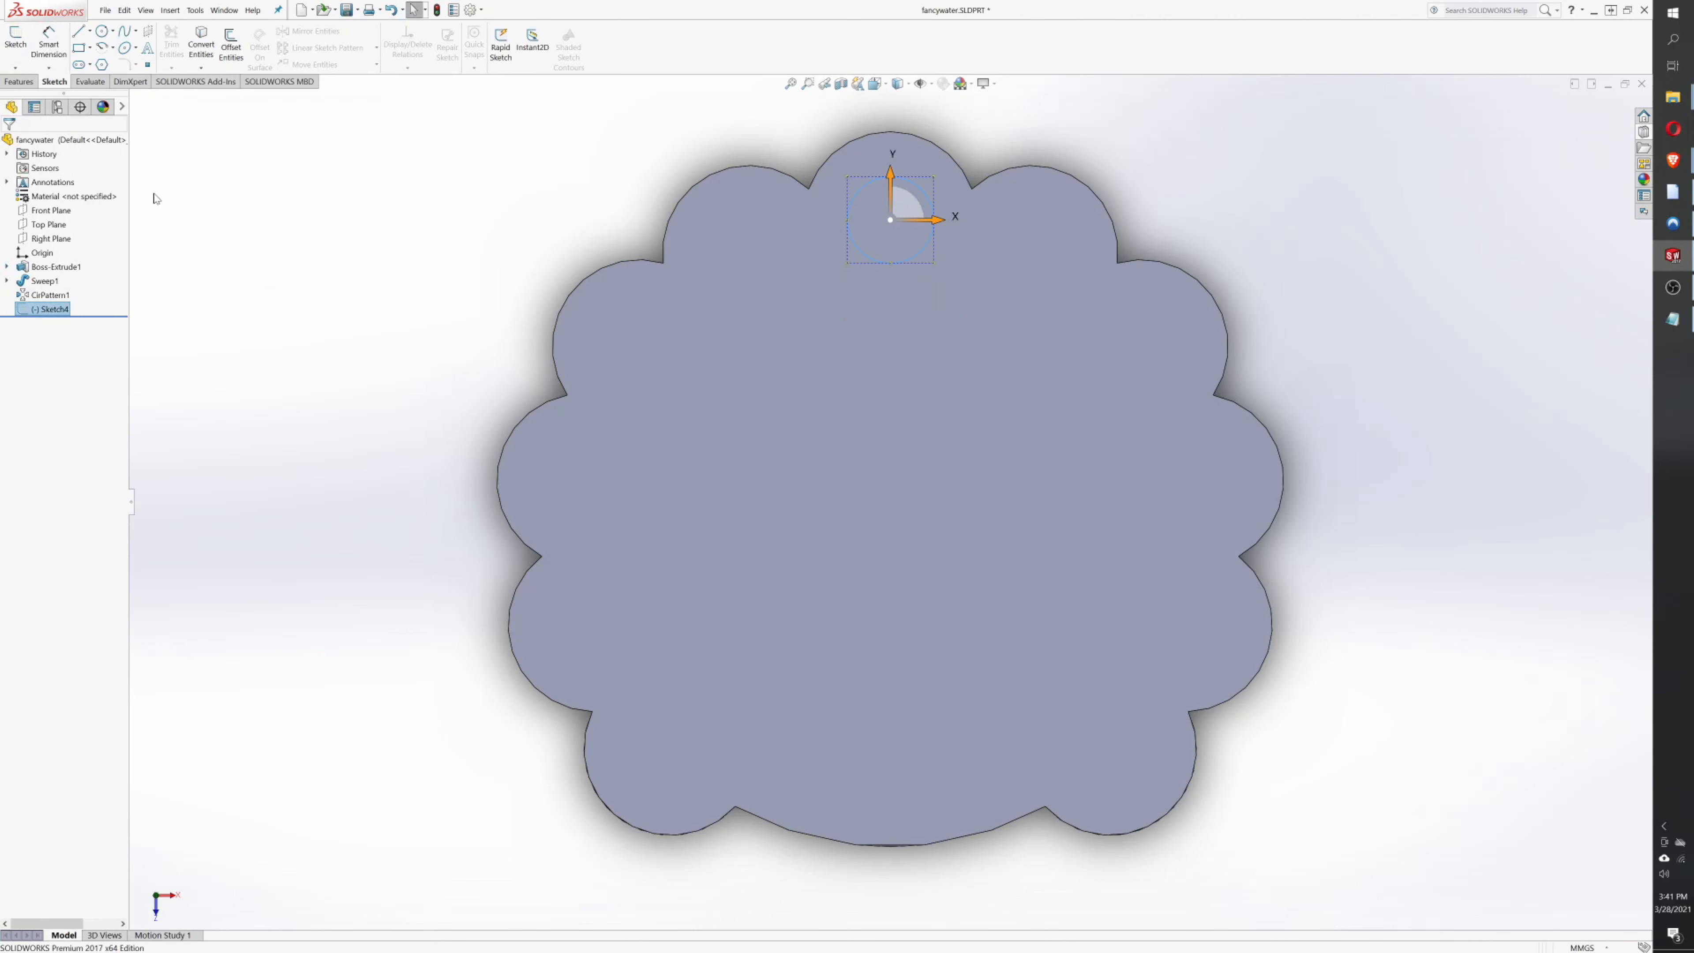
- Cut a swept channel using the 6 mm circle as profile and the original sweep's path, Sketch3, as path
click(16, 81)
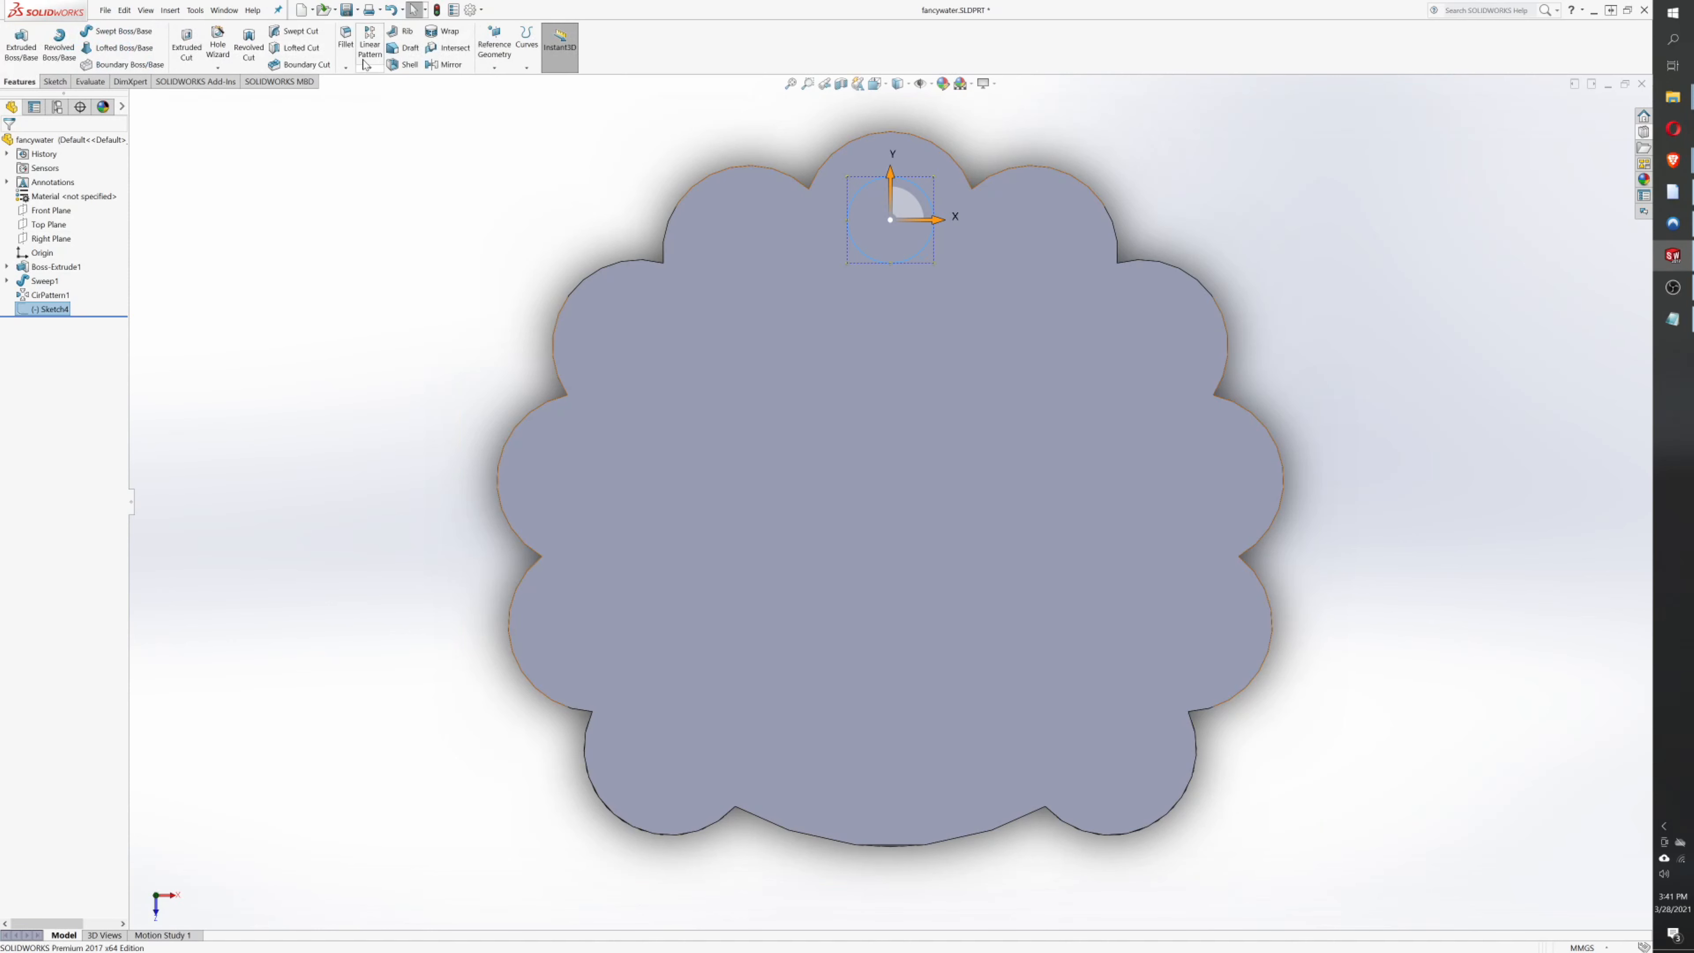
click(295, 32)
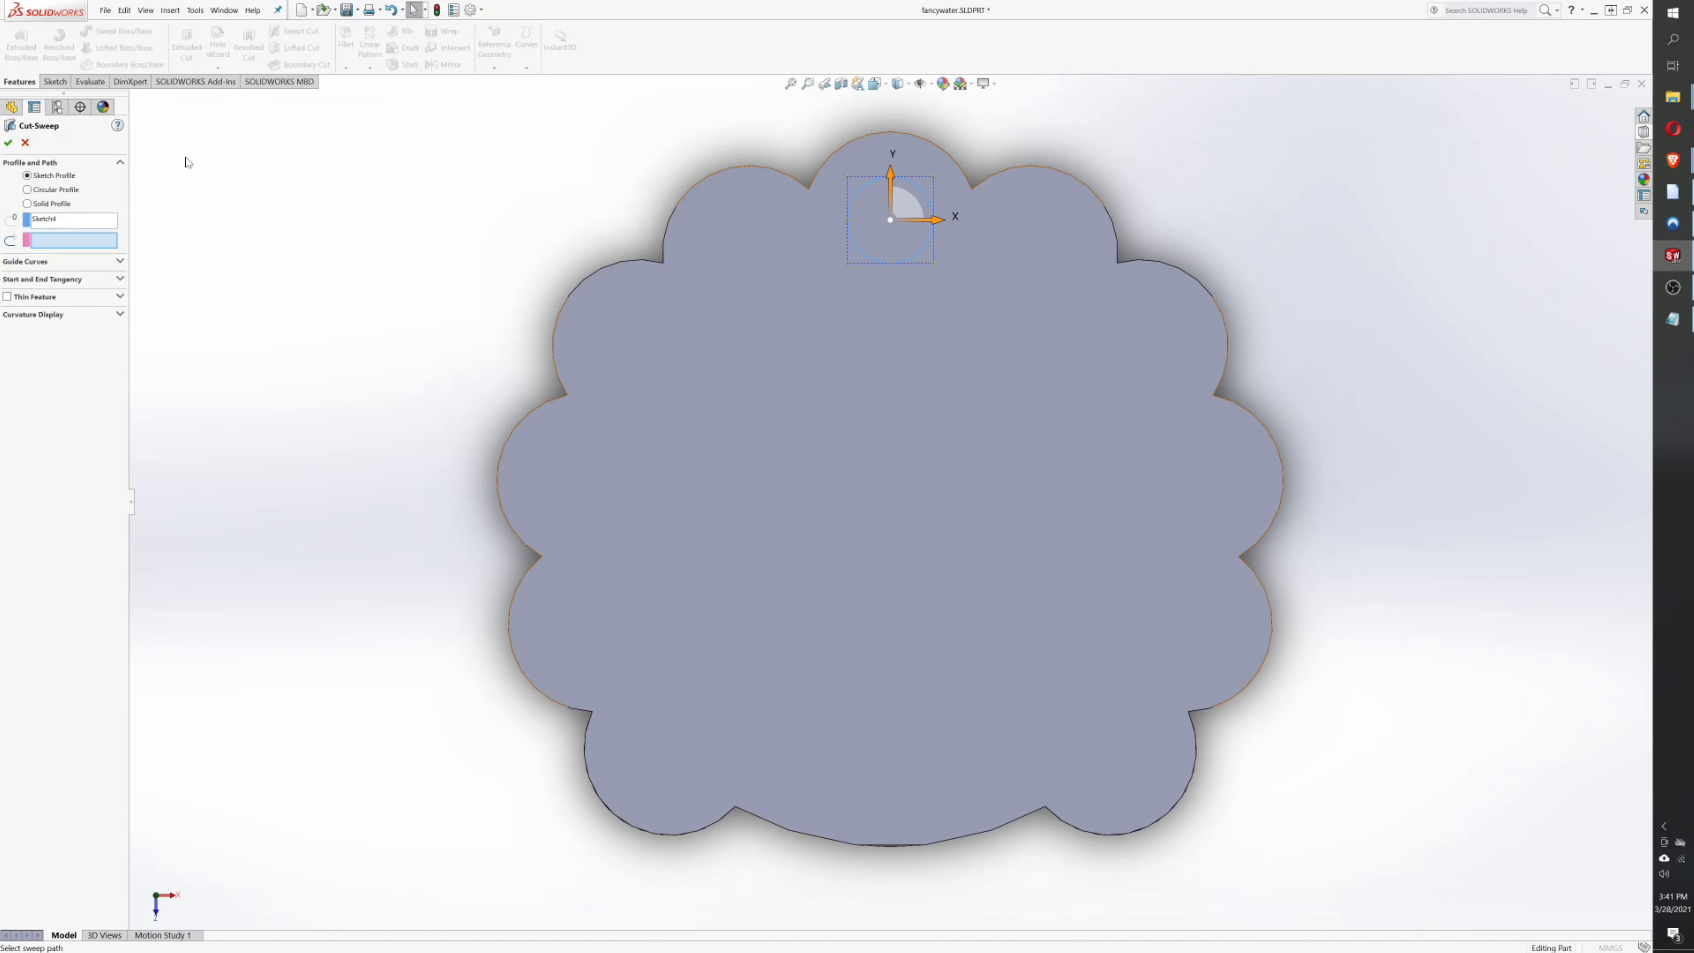
click(136, 99)
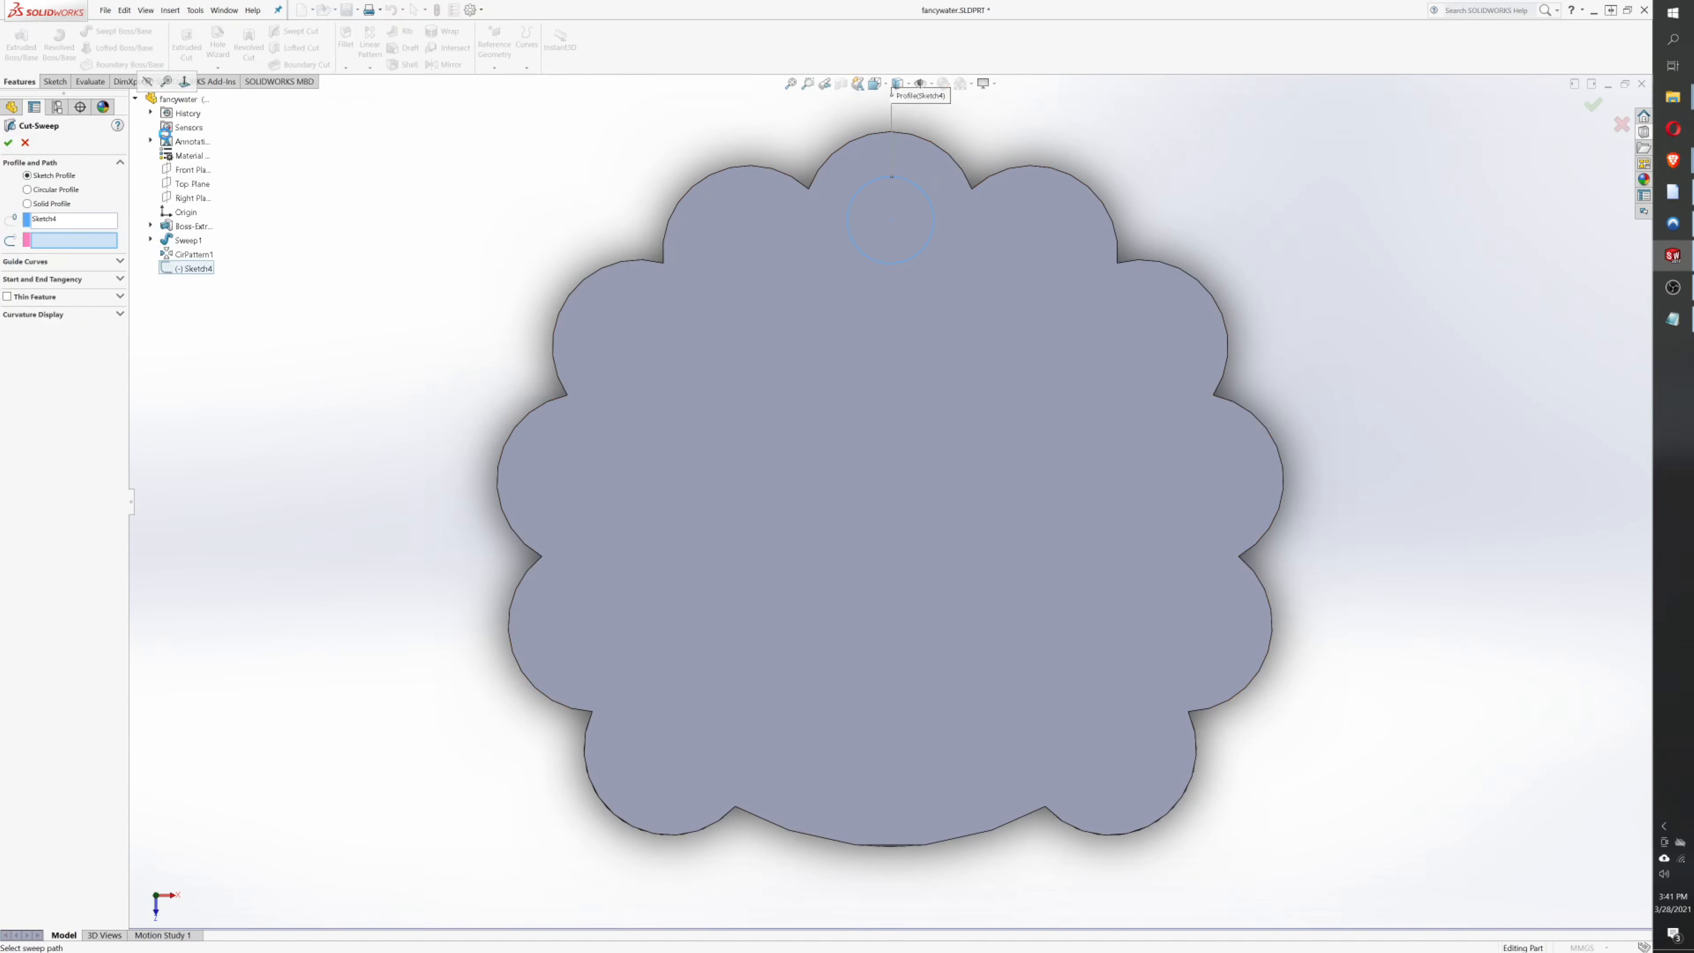
click(151, 239)
click(212, 268)
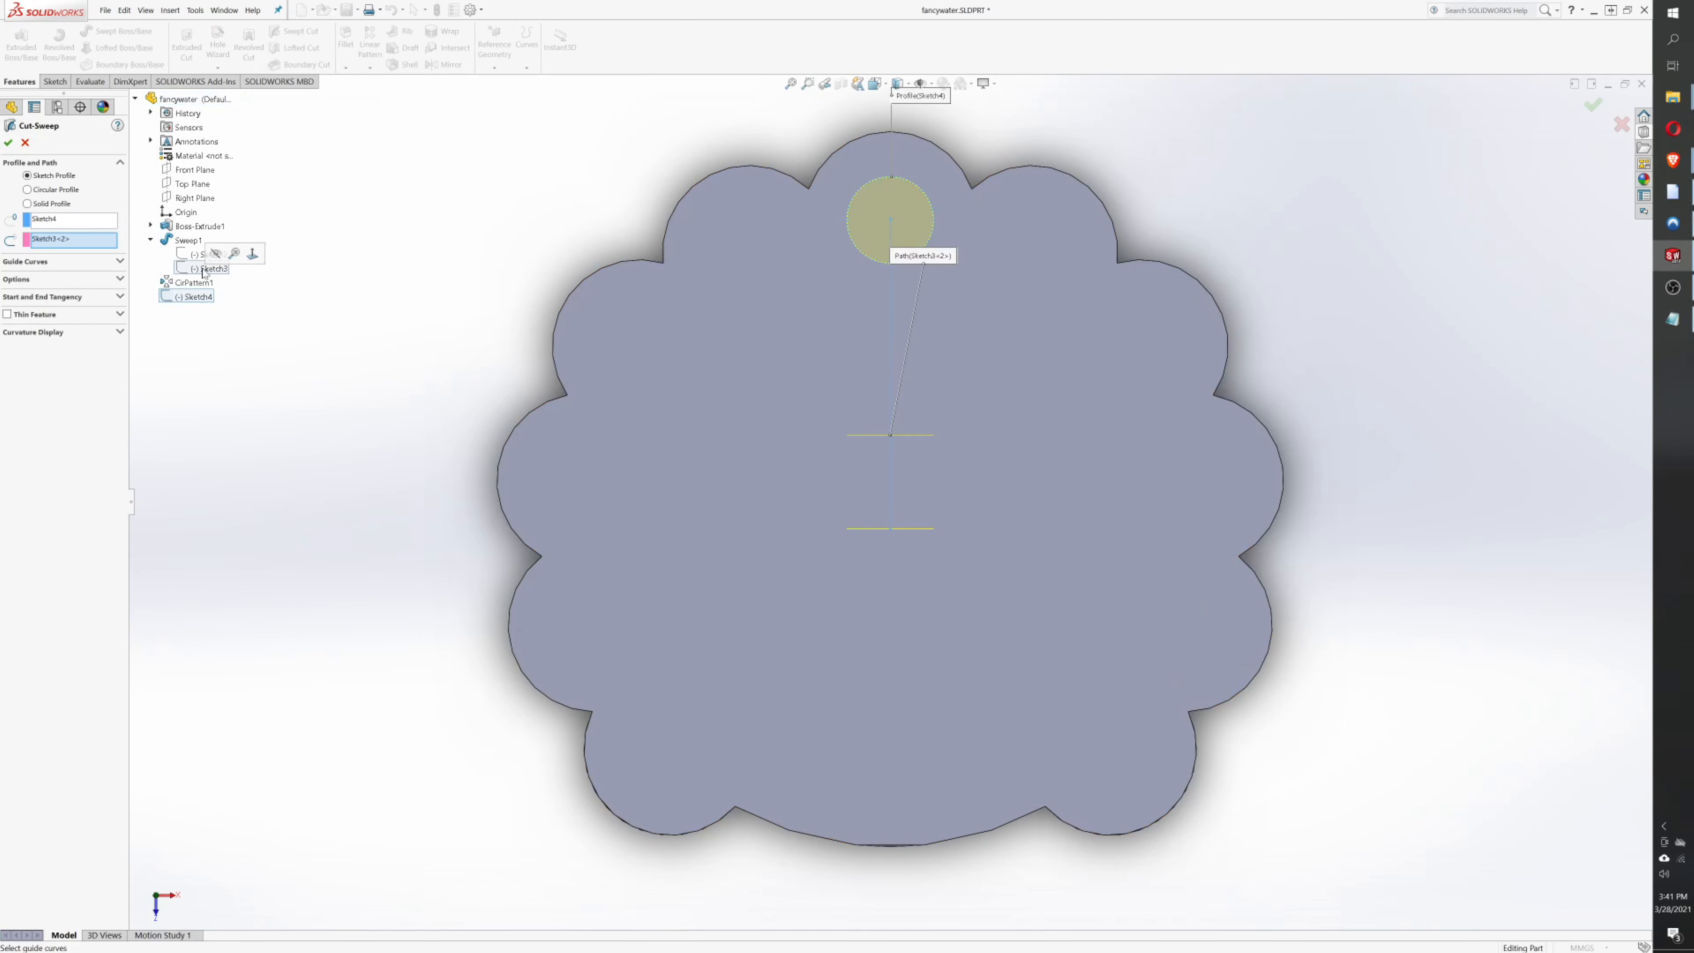
click(8, 142)
middle_drag(548, 375, 548, 329)
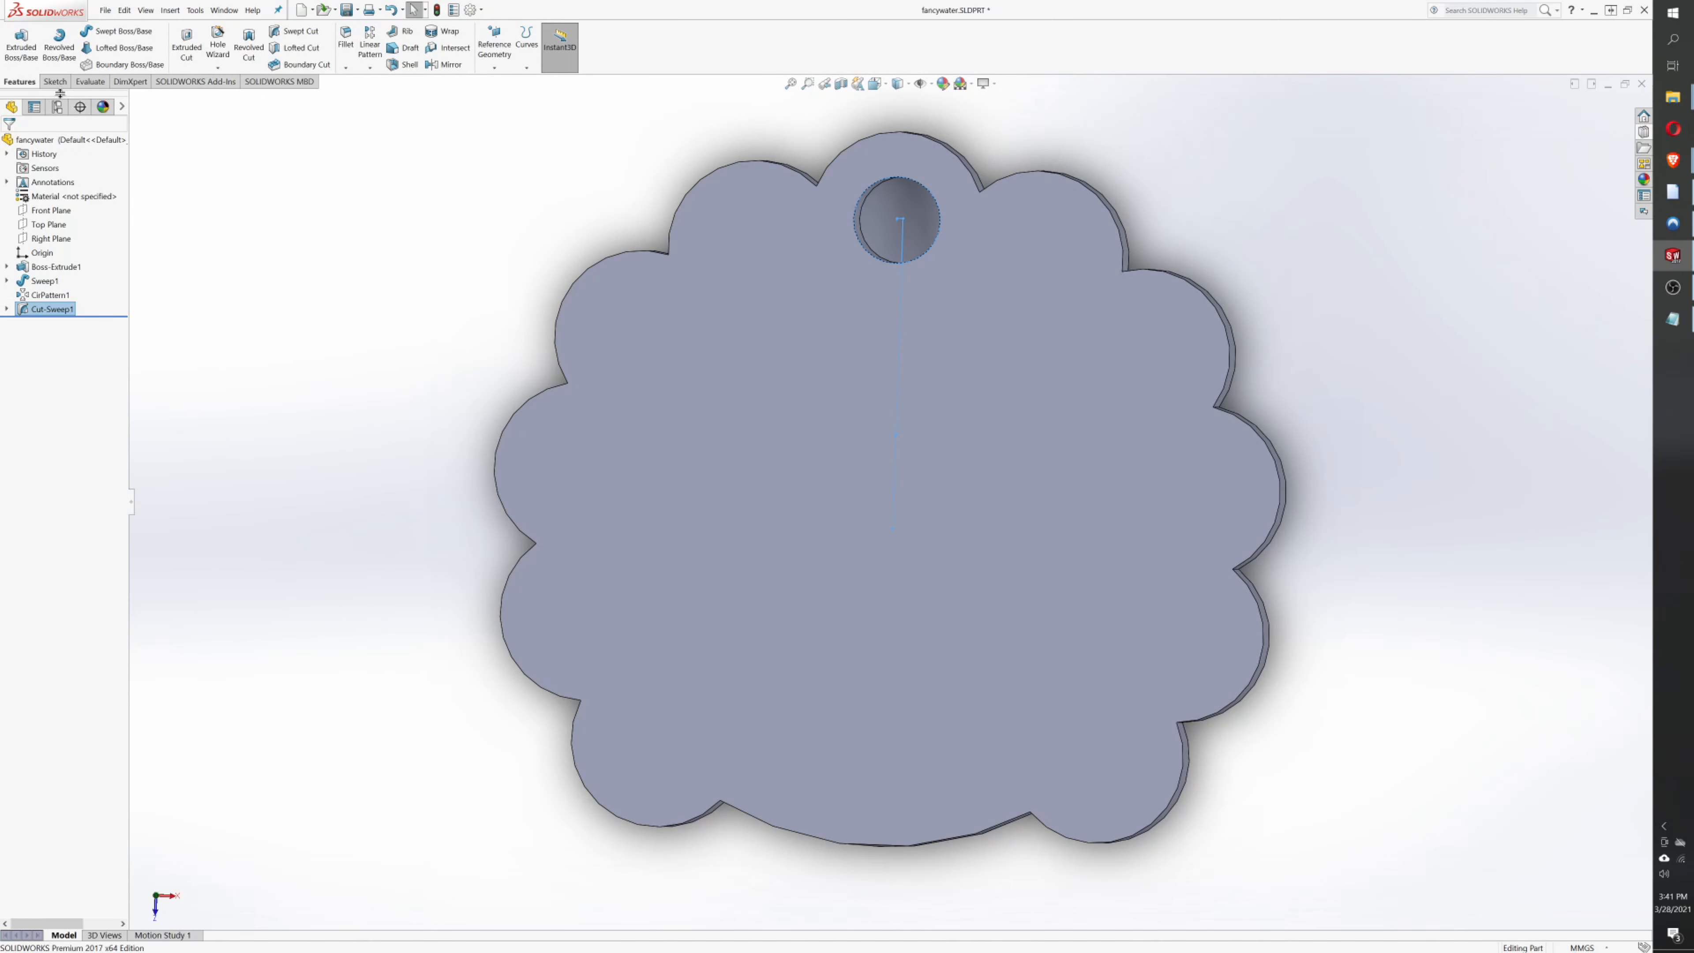
- Start a circular pattern of the swept cut, using the cylinder's curved end edge as the pattern direction
click(370, 68)
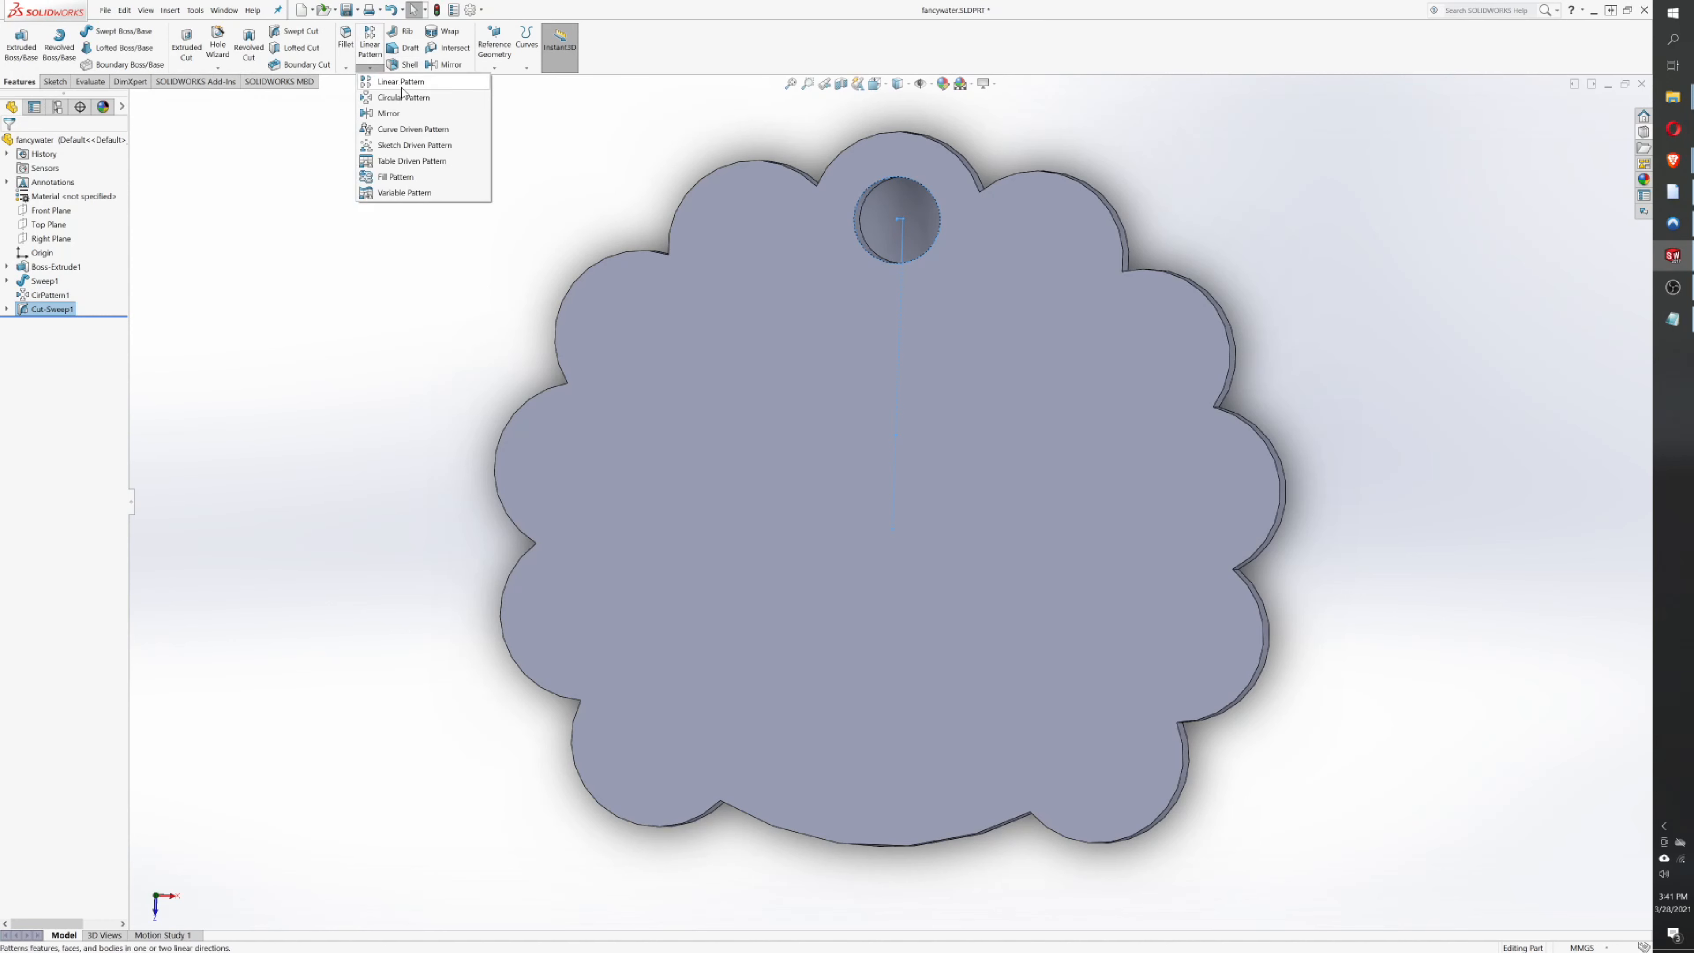
click(412, 100)
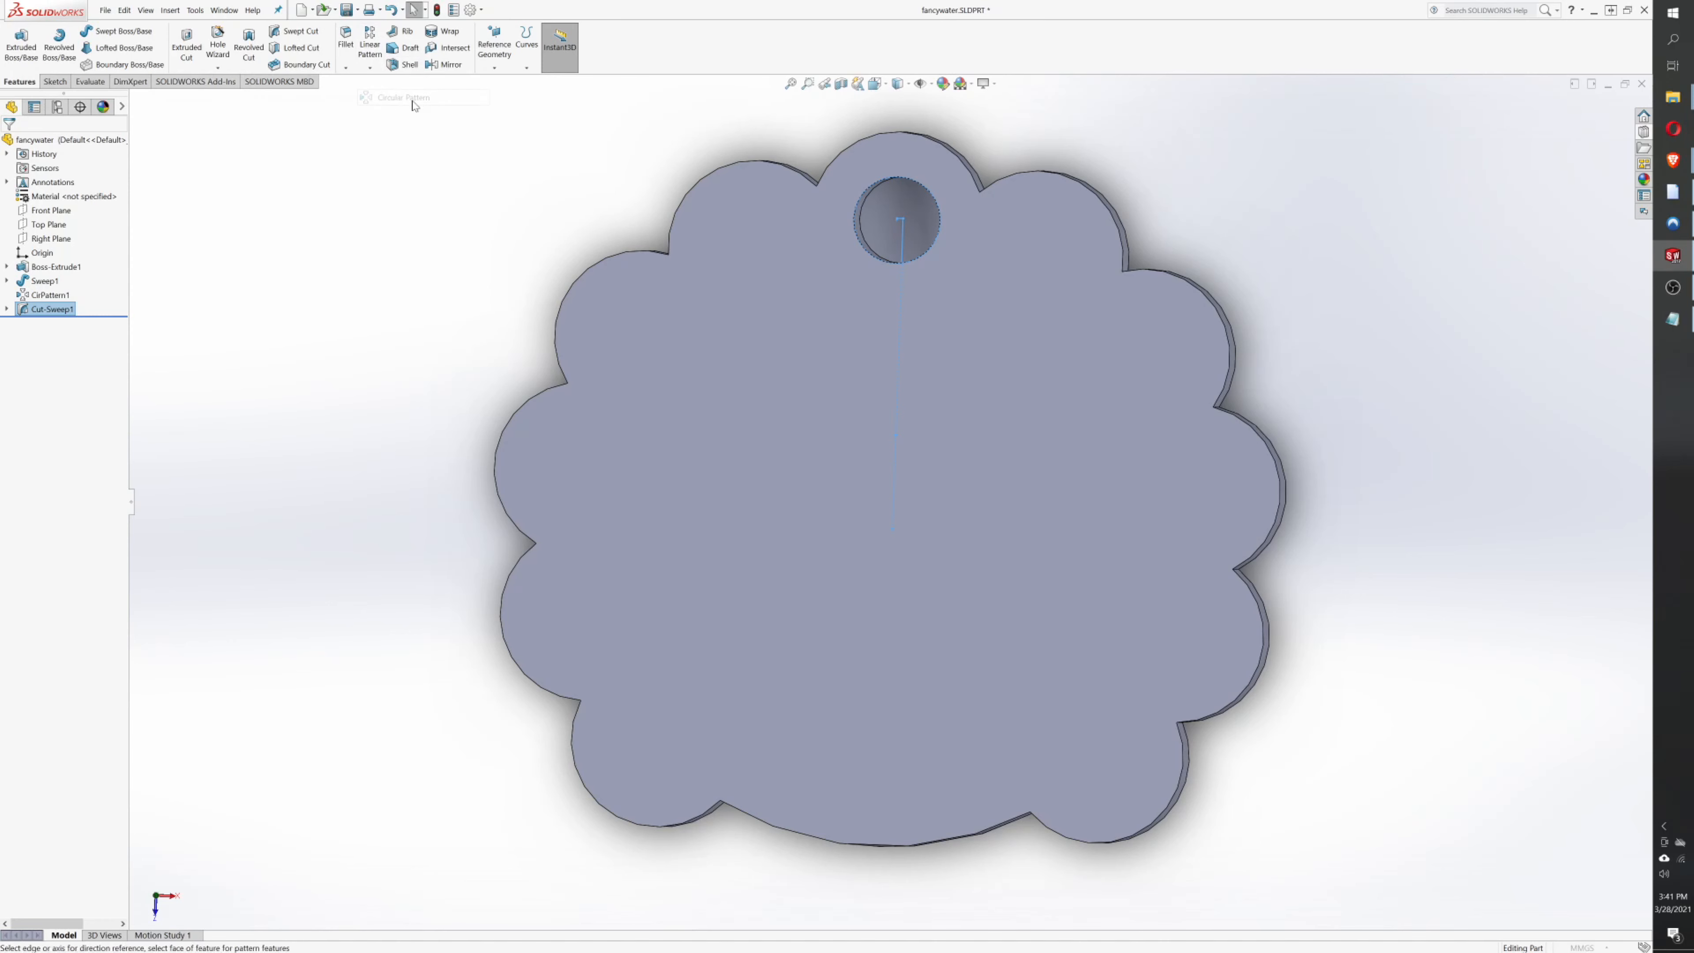
click(793, 832)
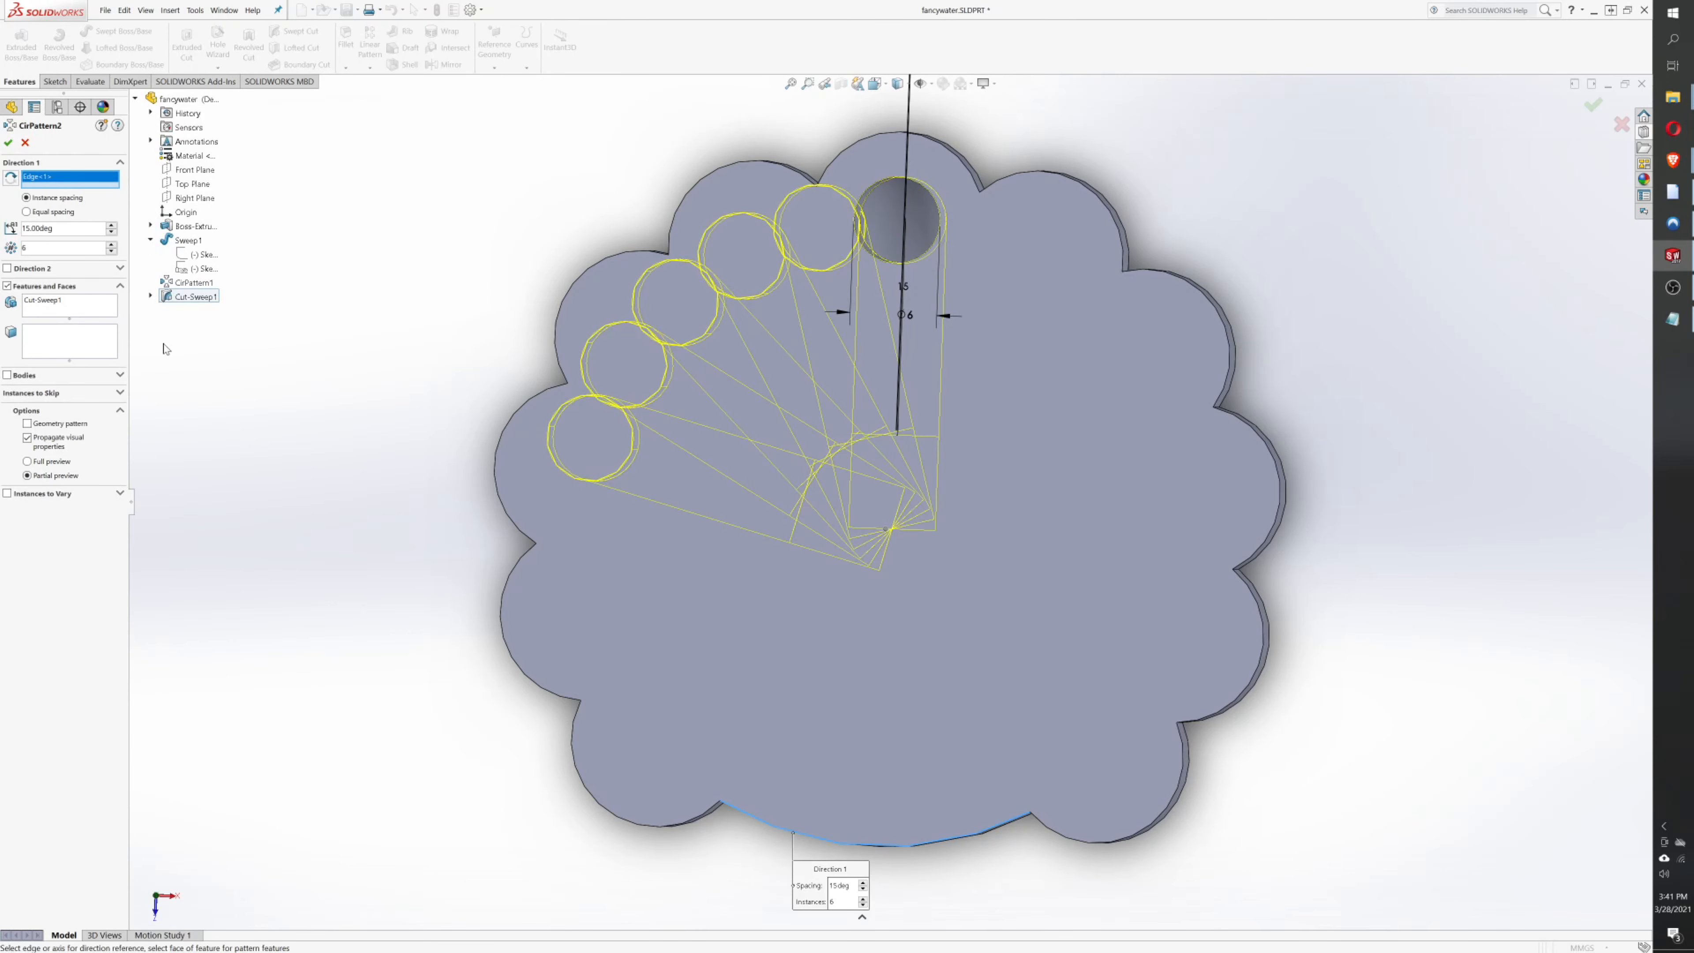
- Try the swept-cut pattern with 11 instances and return the count to 6
click(111, 245)
click(111, 245)
click(111, 245)
click(111, 245)
click(111, 245)
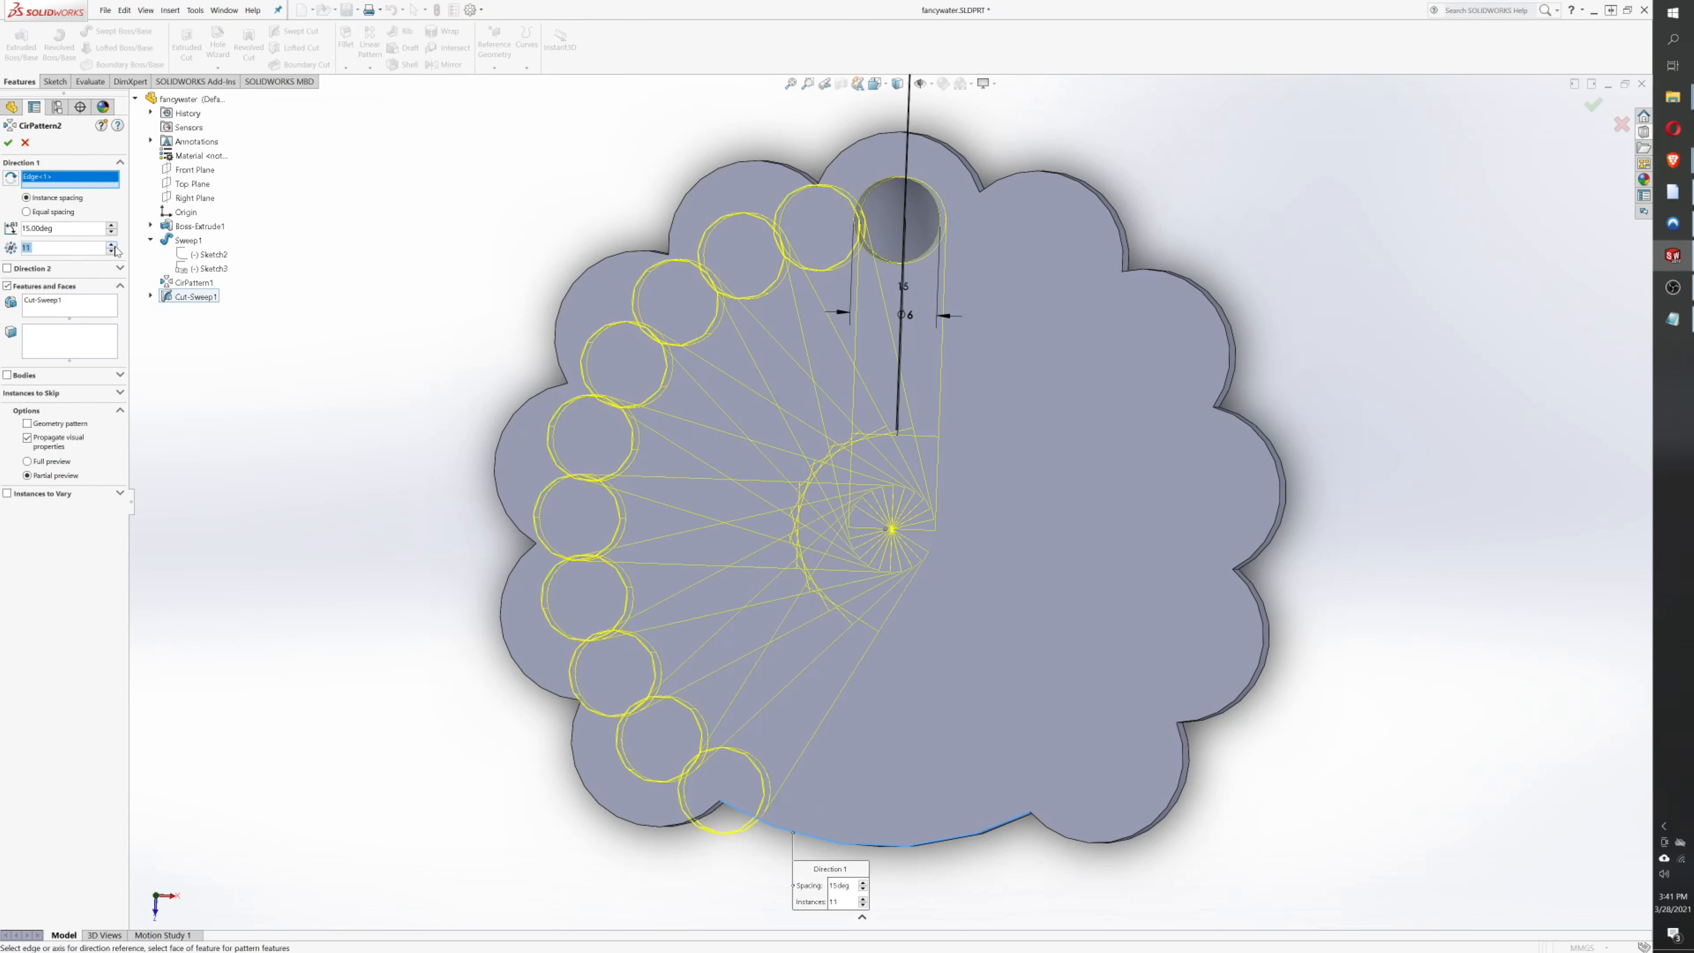
click(111, 252)
click(111, 252)
click(111, 252)
click(112, 251)
click(111, 251)
- Set the swept-cut pattern's spacing to 27° and complete it with a symmetric second direction
click(112, 225)
click(111, 225)
click(111, 225)
click(111, 226)
click(111, 225)
click(111, 225)
click(111, 225)
click(111, 225)
click(111, 225)
click(111, 226)
click(111, 226)
click(111, 225)
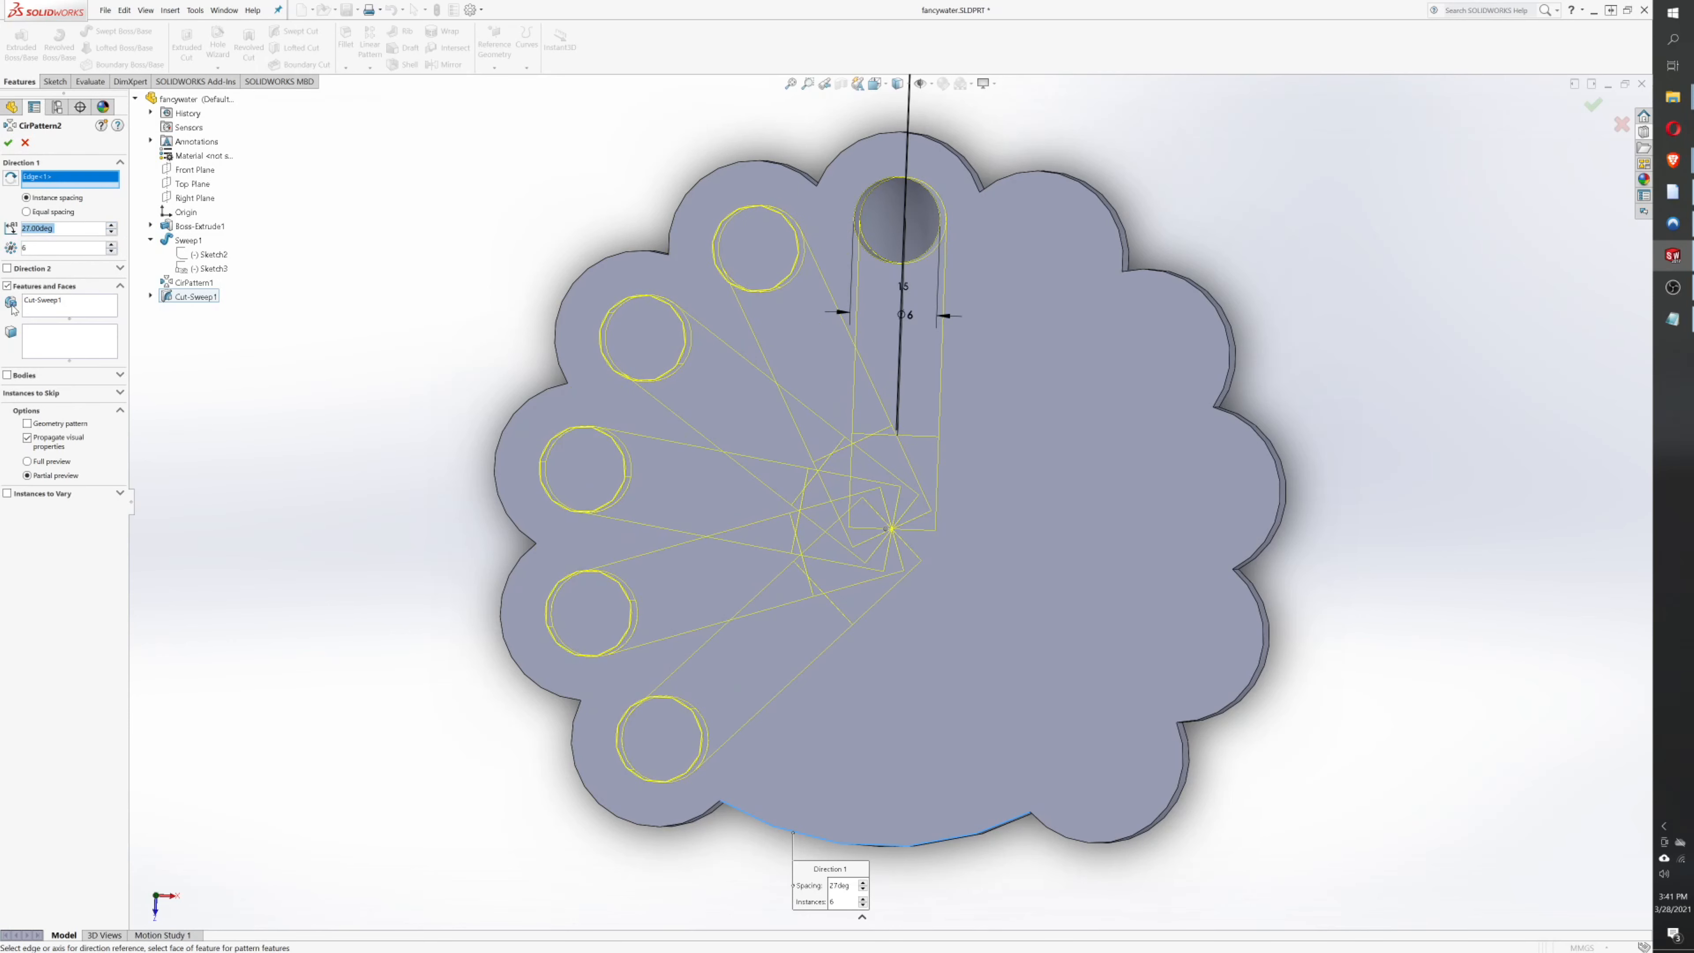
click(6, 269)
click(26, 282)
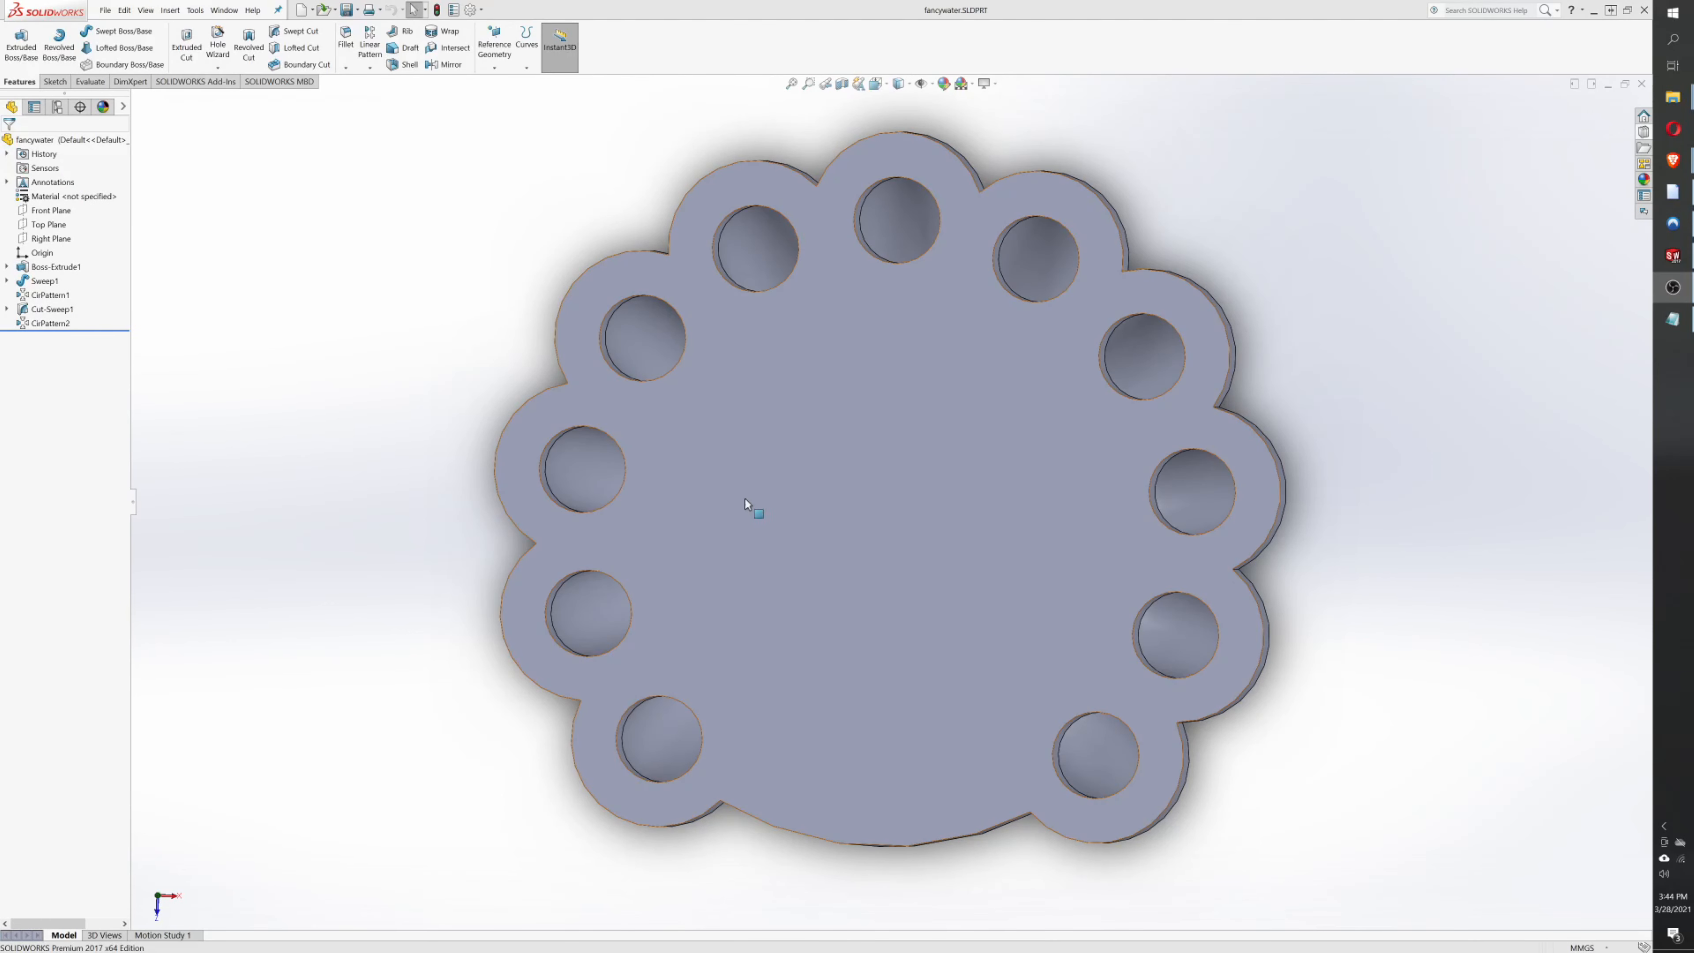
- Orient the view normal to the Right Plane and start a sketch on that plane
mouse_move(787, 461)
middle_down()
mouse_move(764, 461)
mouse_move(768, 428)
mouse_move(759, 461)
middle_up()
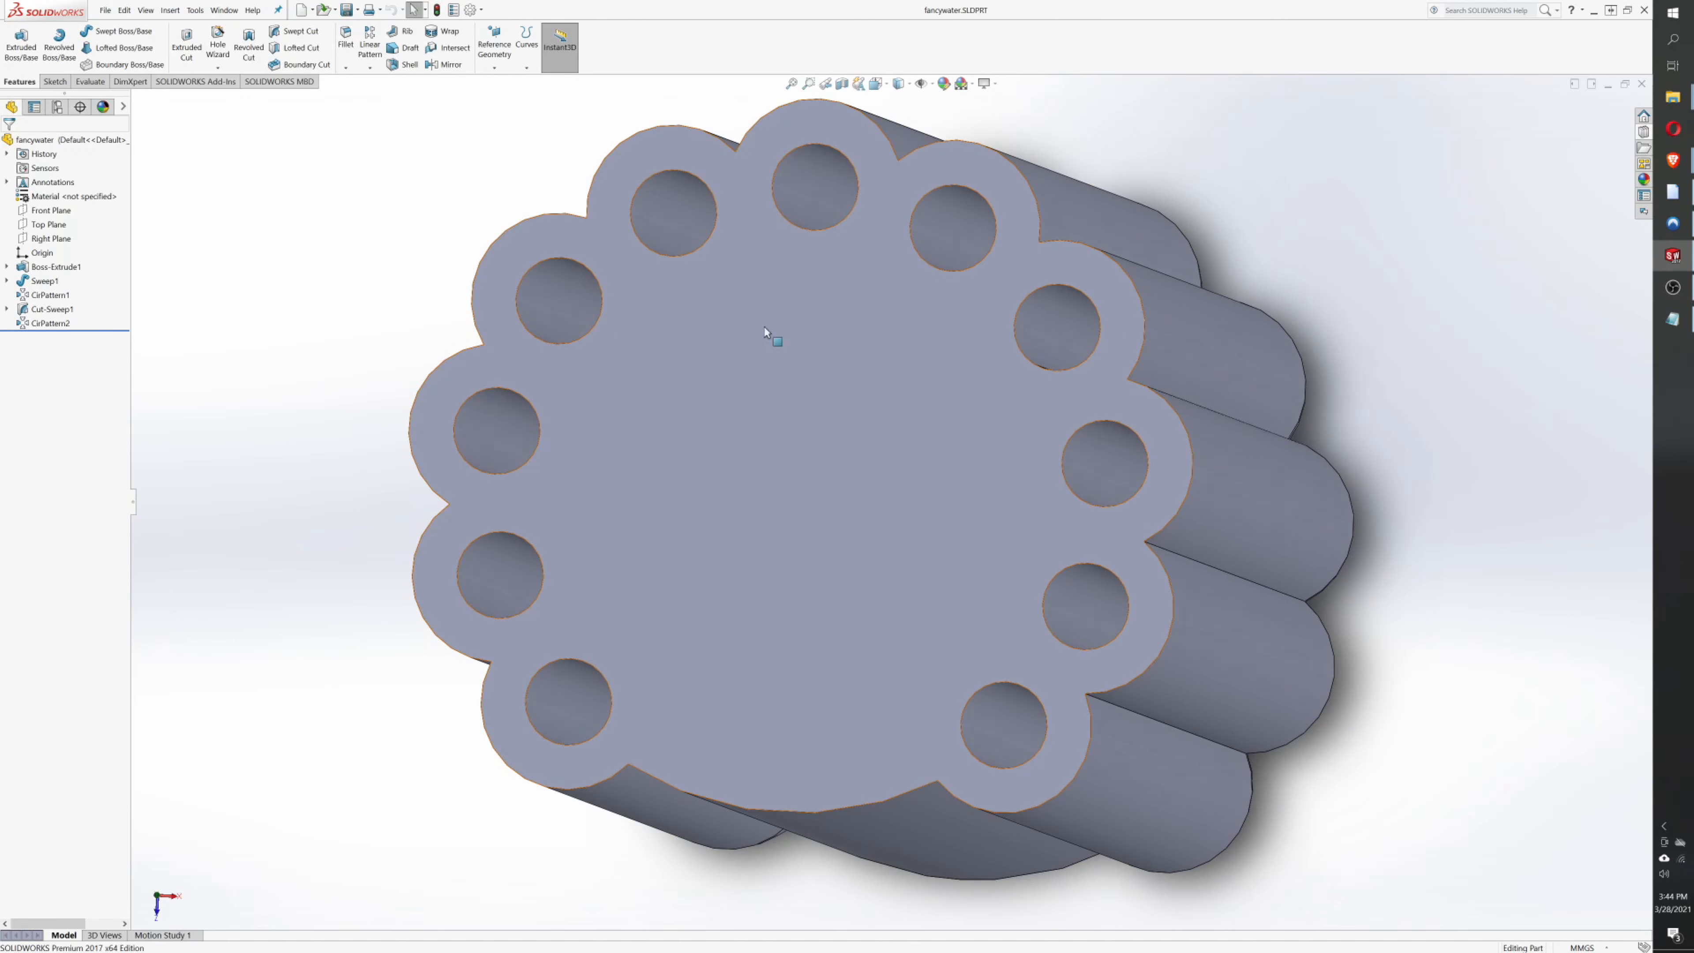
middle_drag(906, 517, 718, 507)
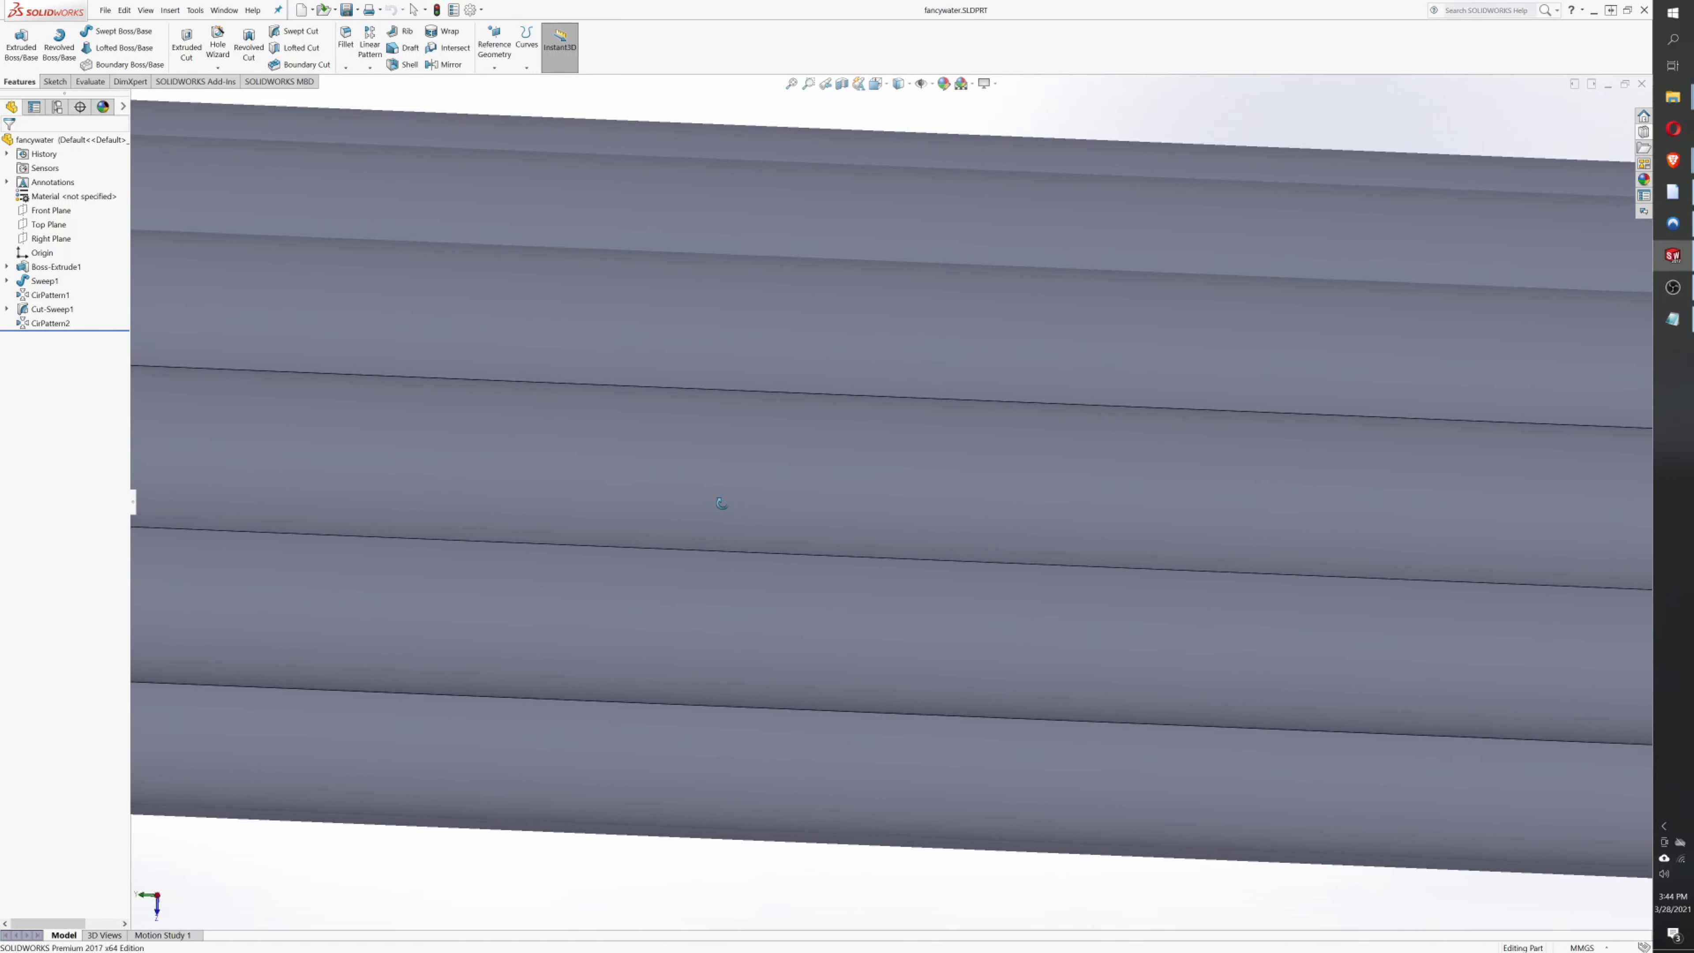
click(58, 239)
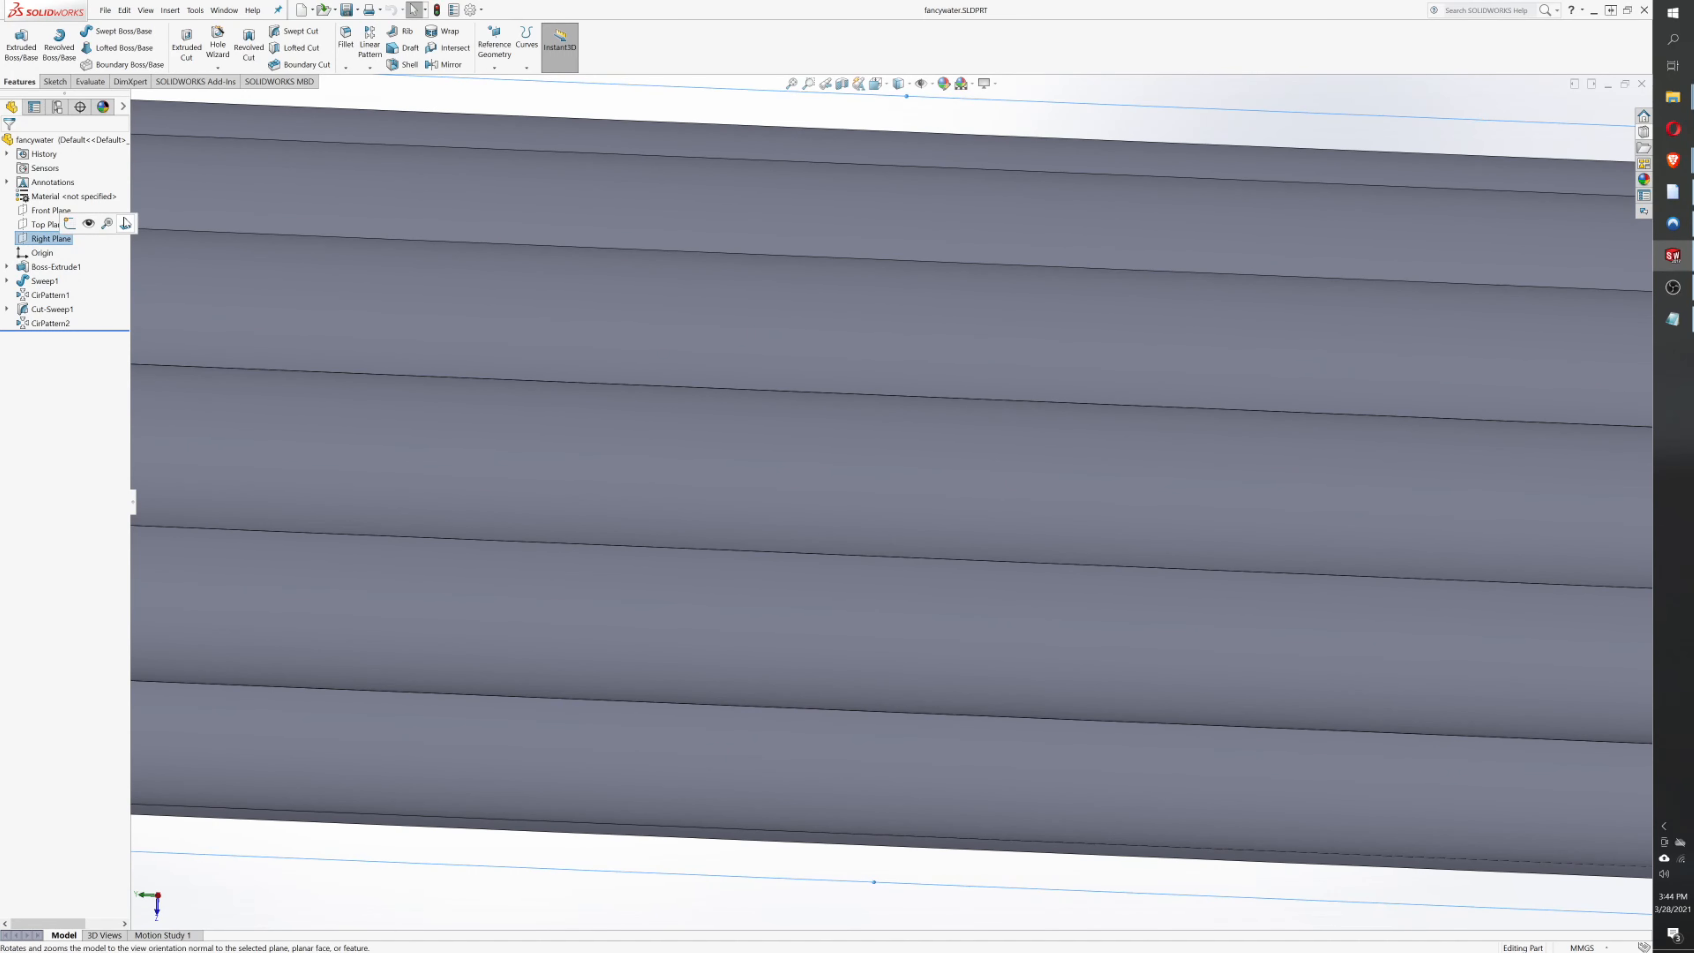
click(128, 223)
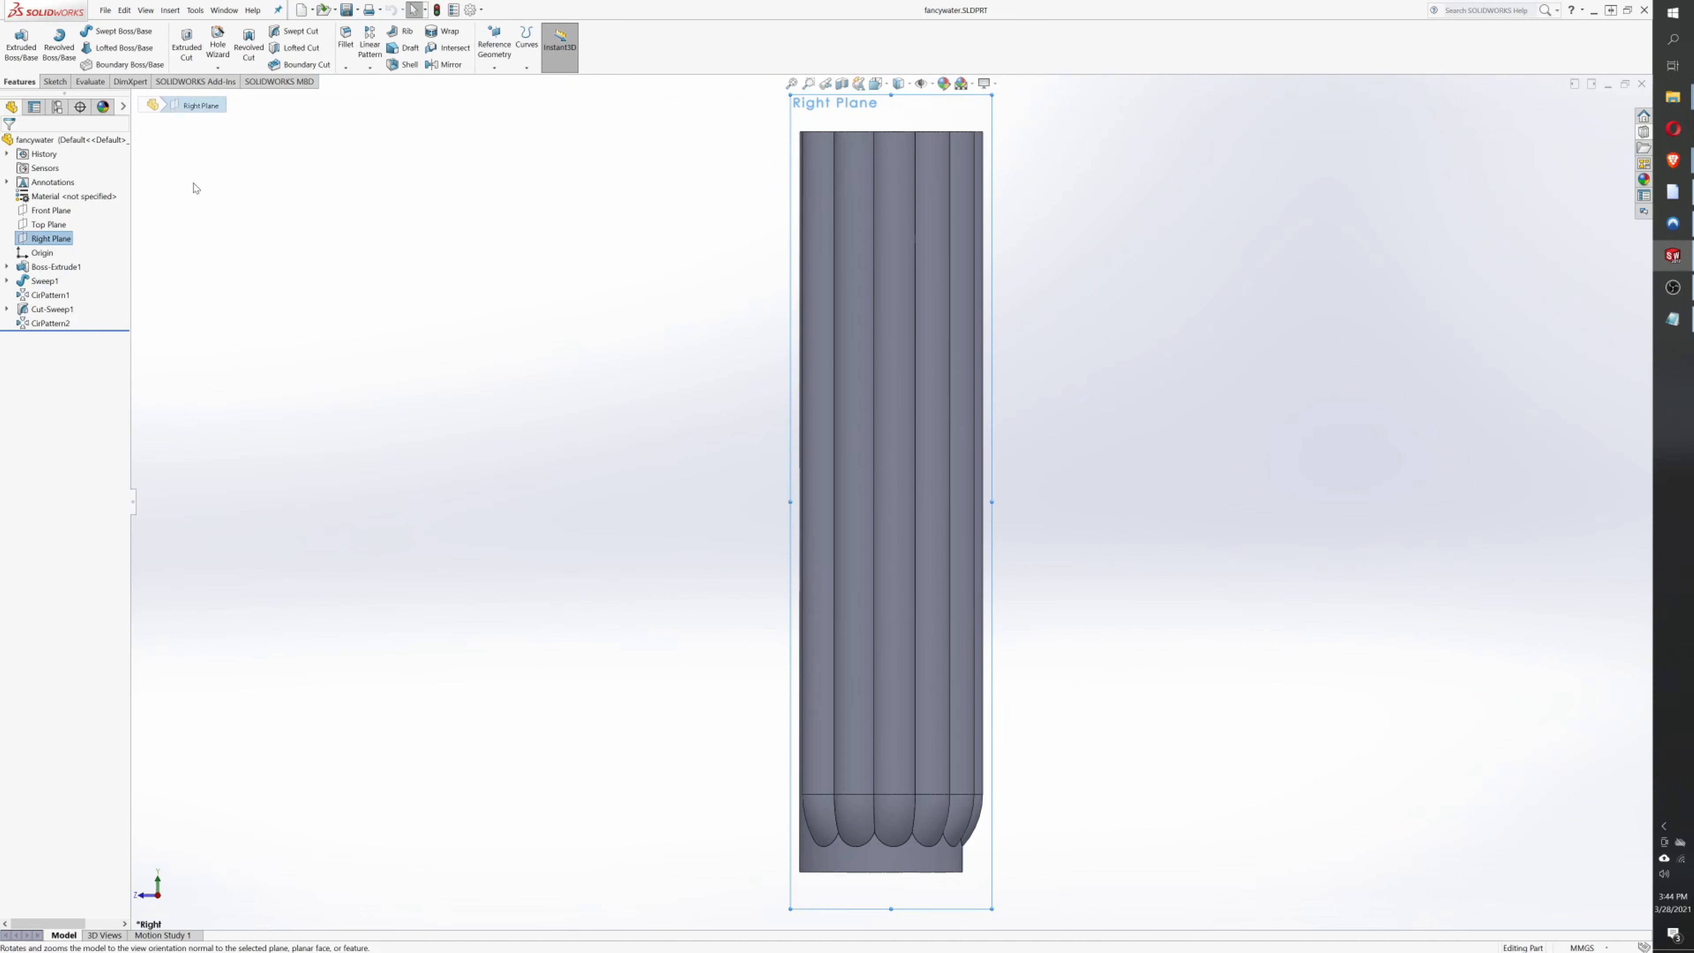
click(54, 81)
click(16, 49)
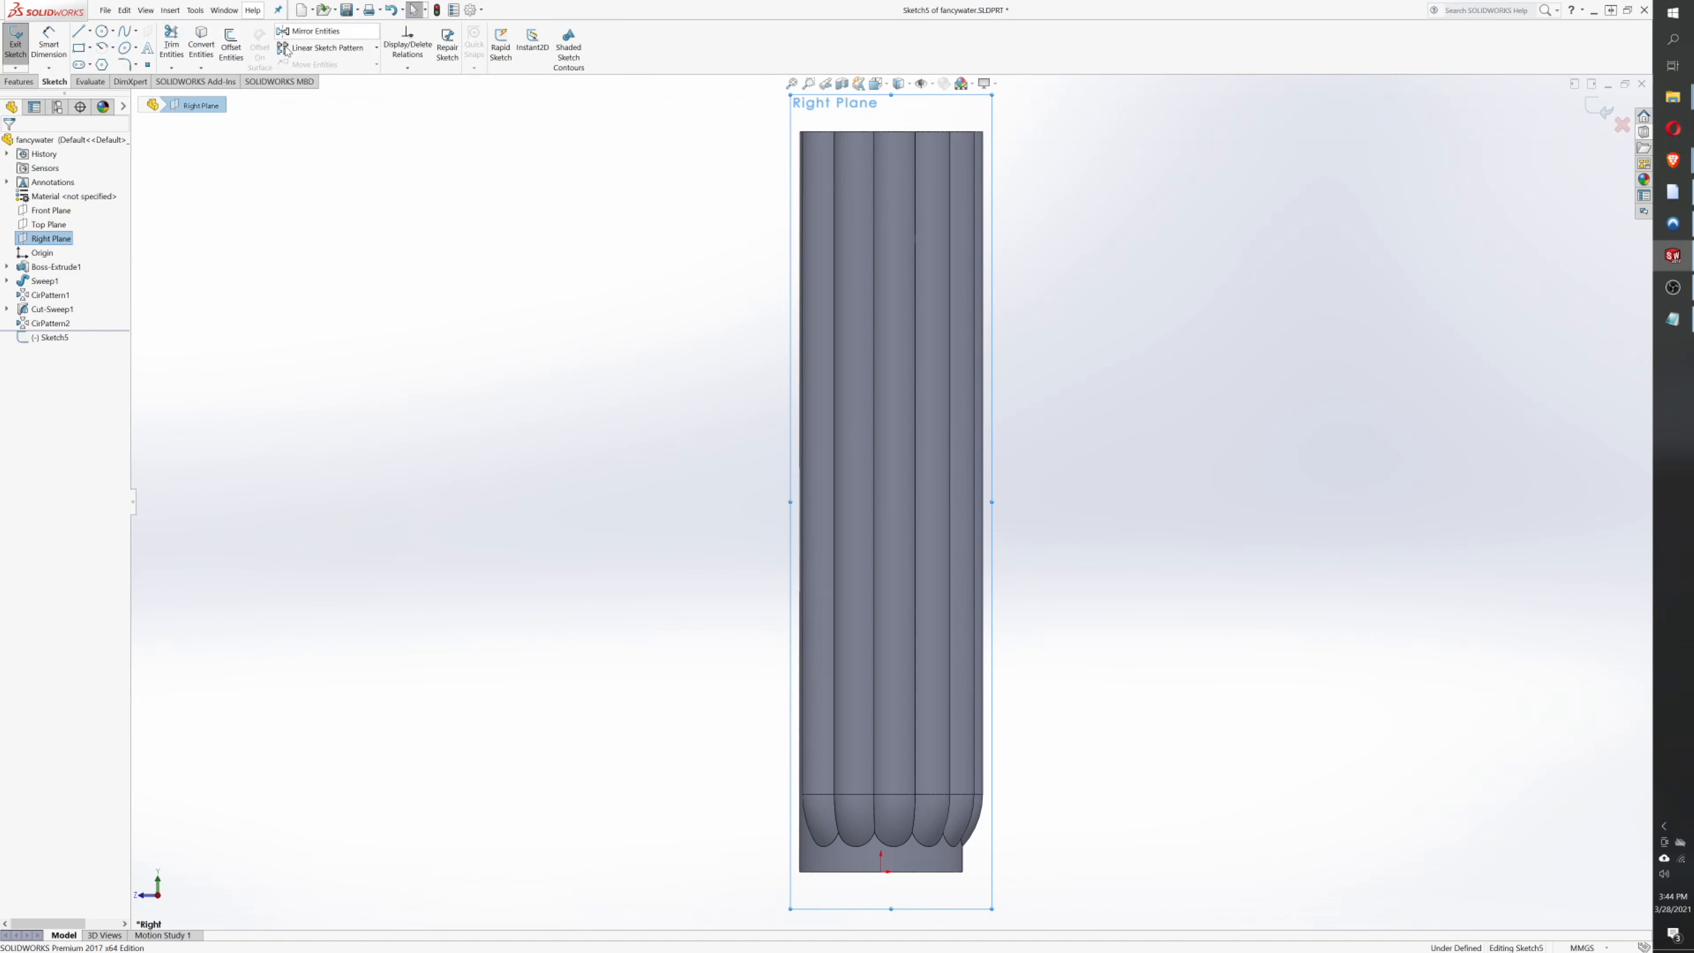
- Draw a circle of about 11.2 mm radius centred about 6 mm directly above the origin
click(102, 31)
scroll(893, 724, down, 5)
scroll(894, 724, up, 2)
scroll(800, 717, down, 5)
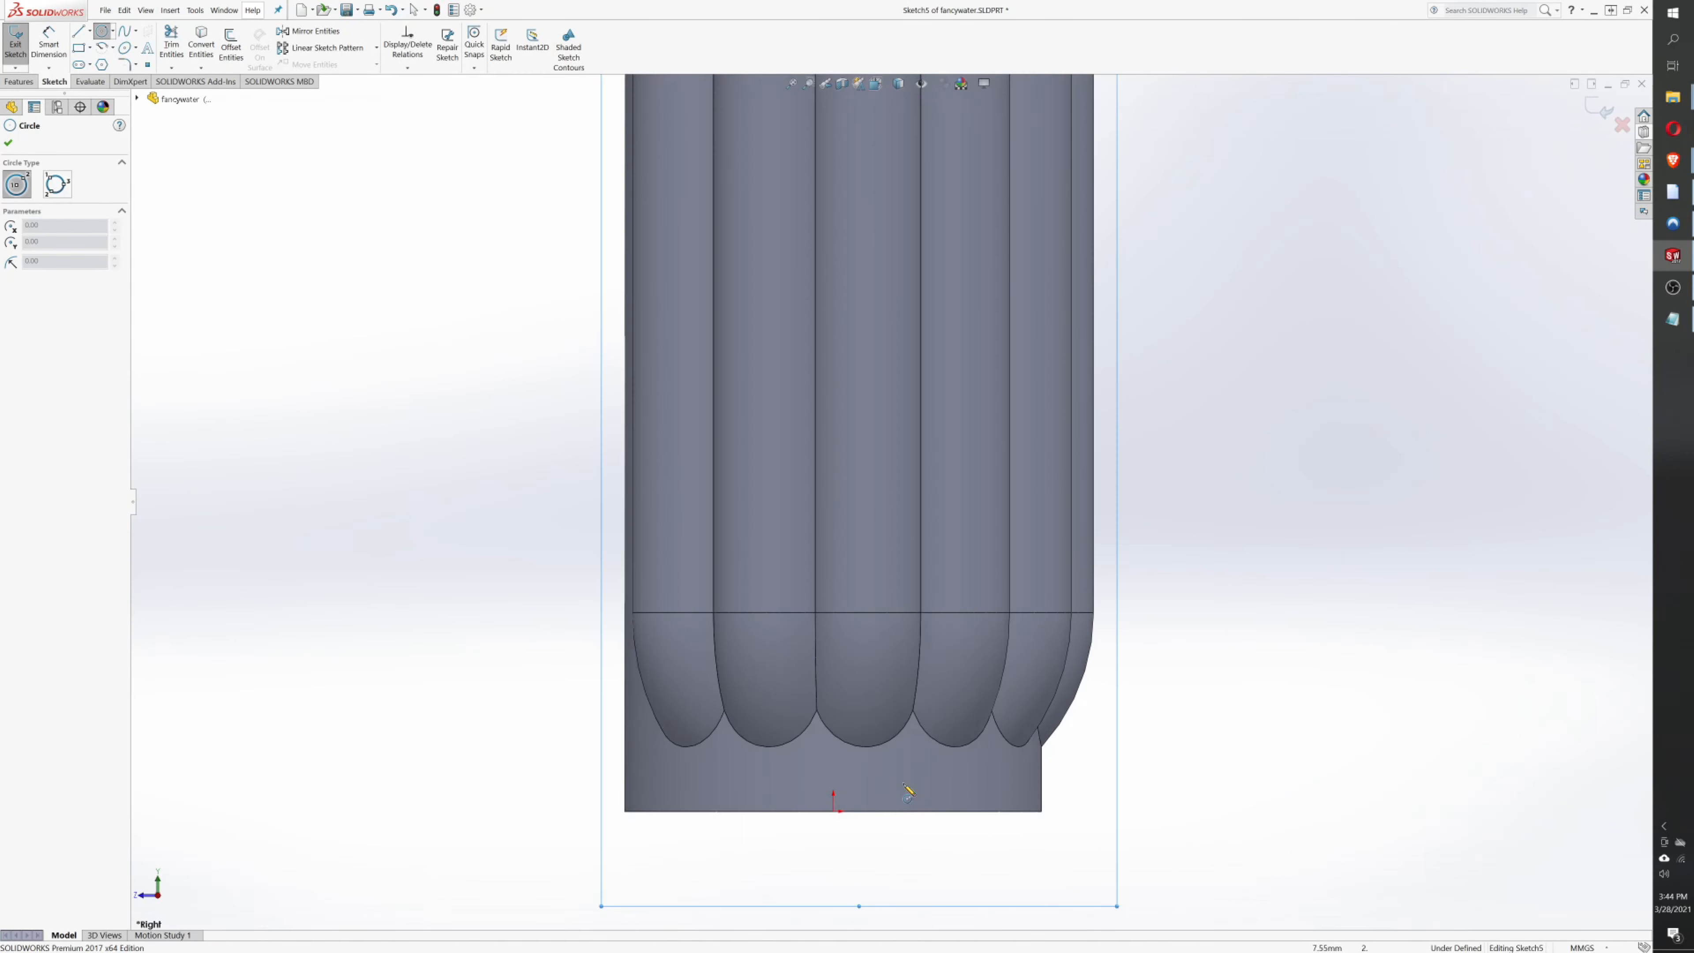
click(800, 711)
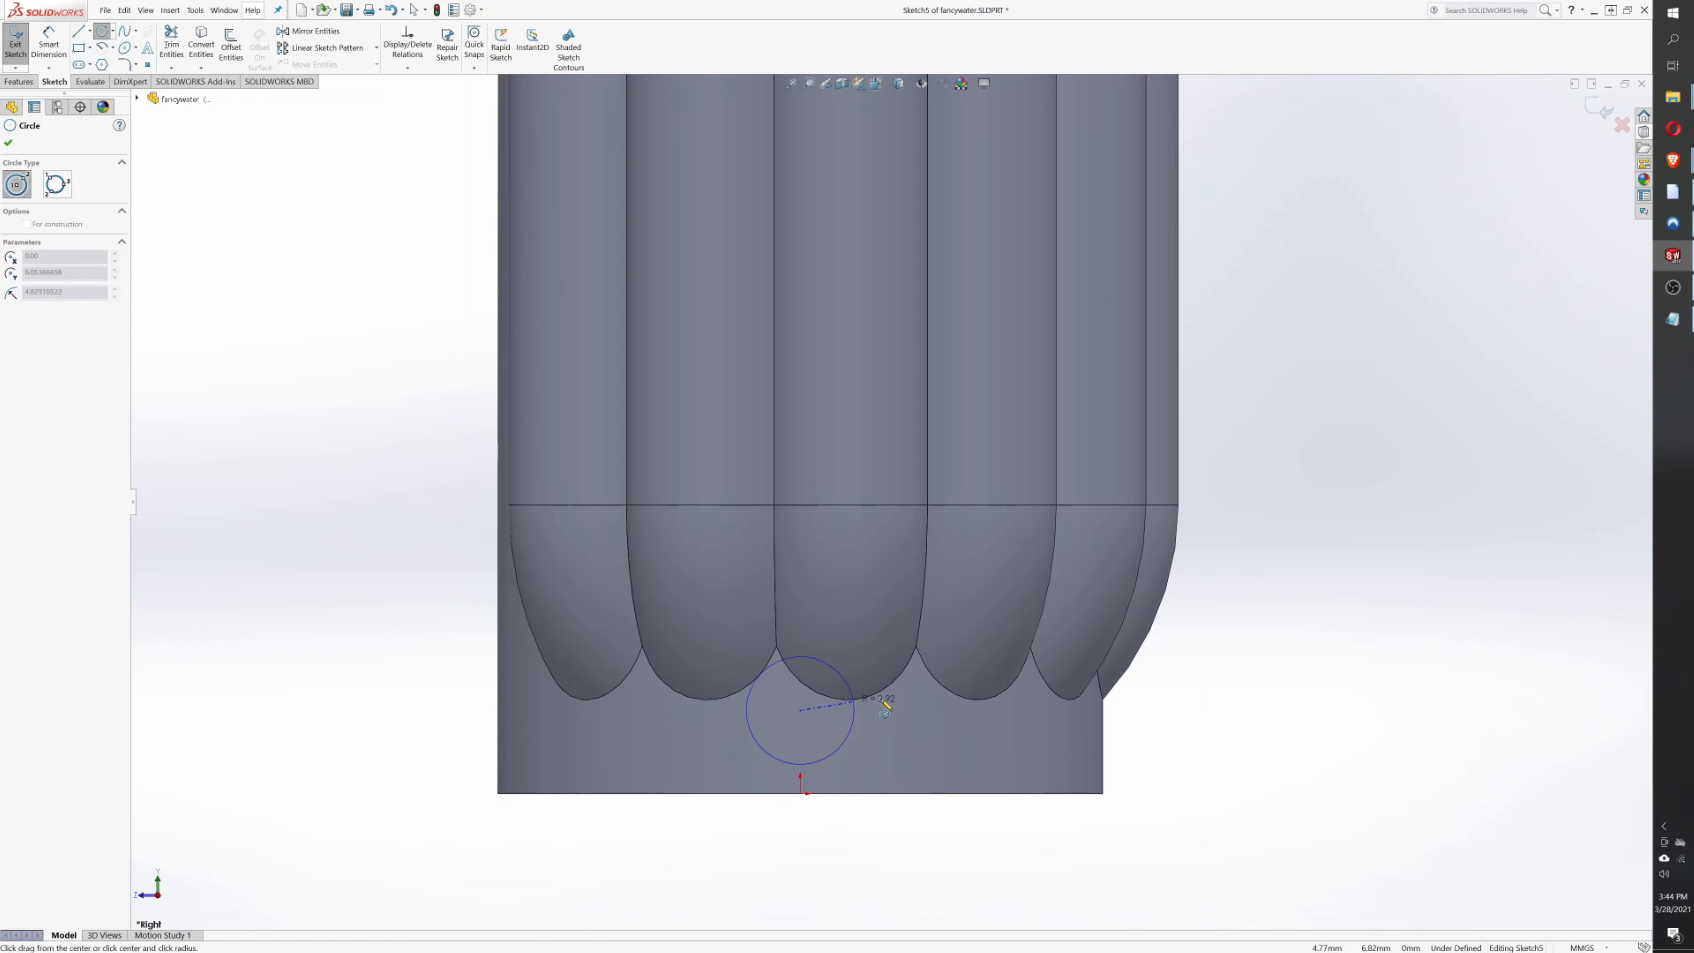
click(951, 717)
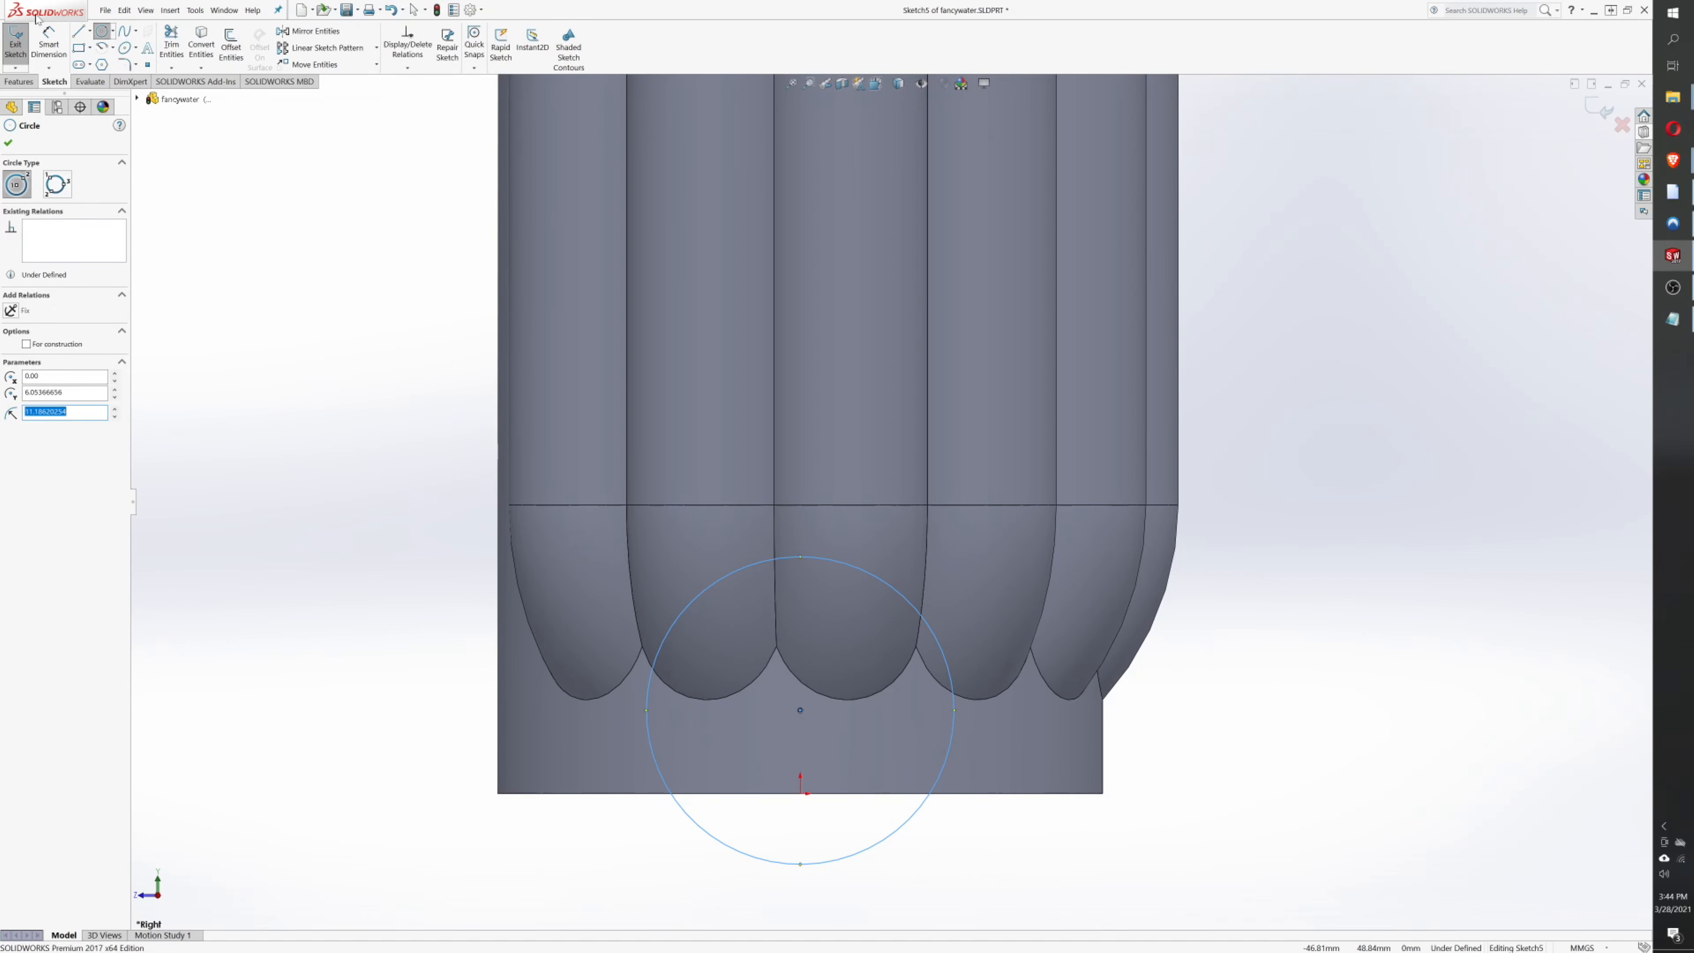
- Dimension the new circle's diameter as 38 mm
click(48, 45)
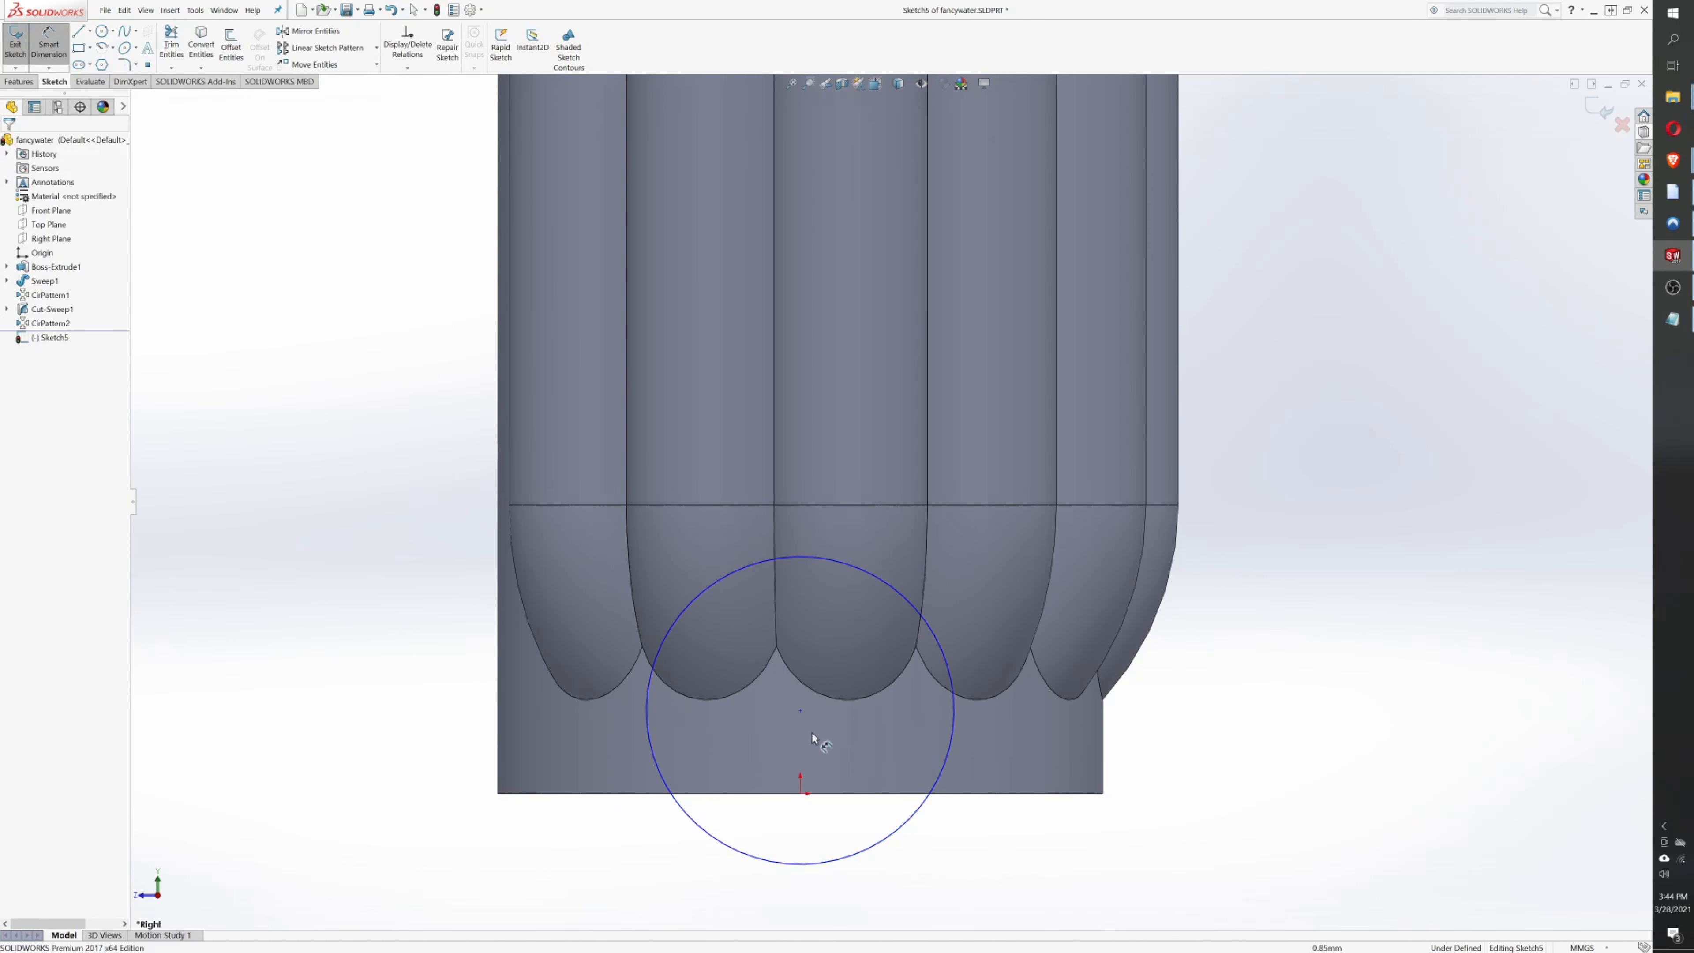
click(908, 830)
click(360, 667)
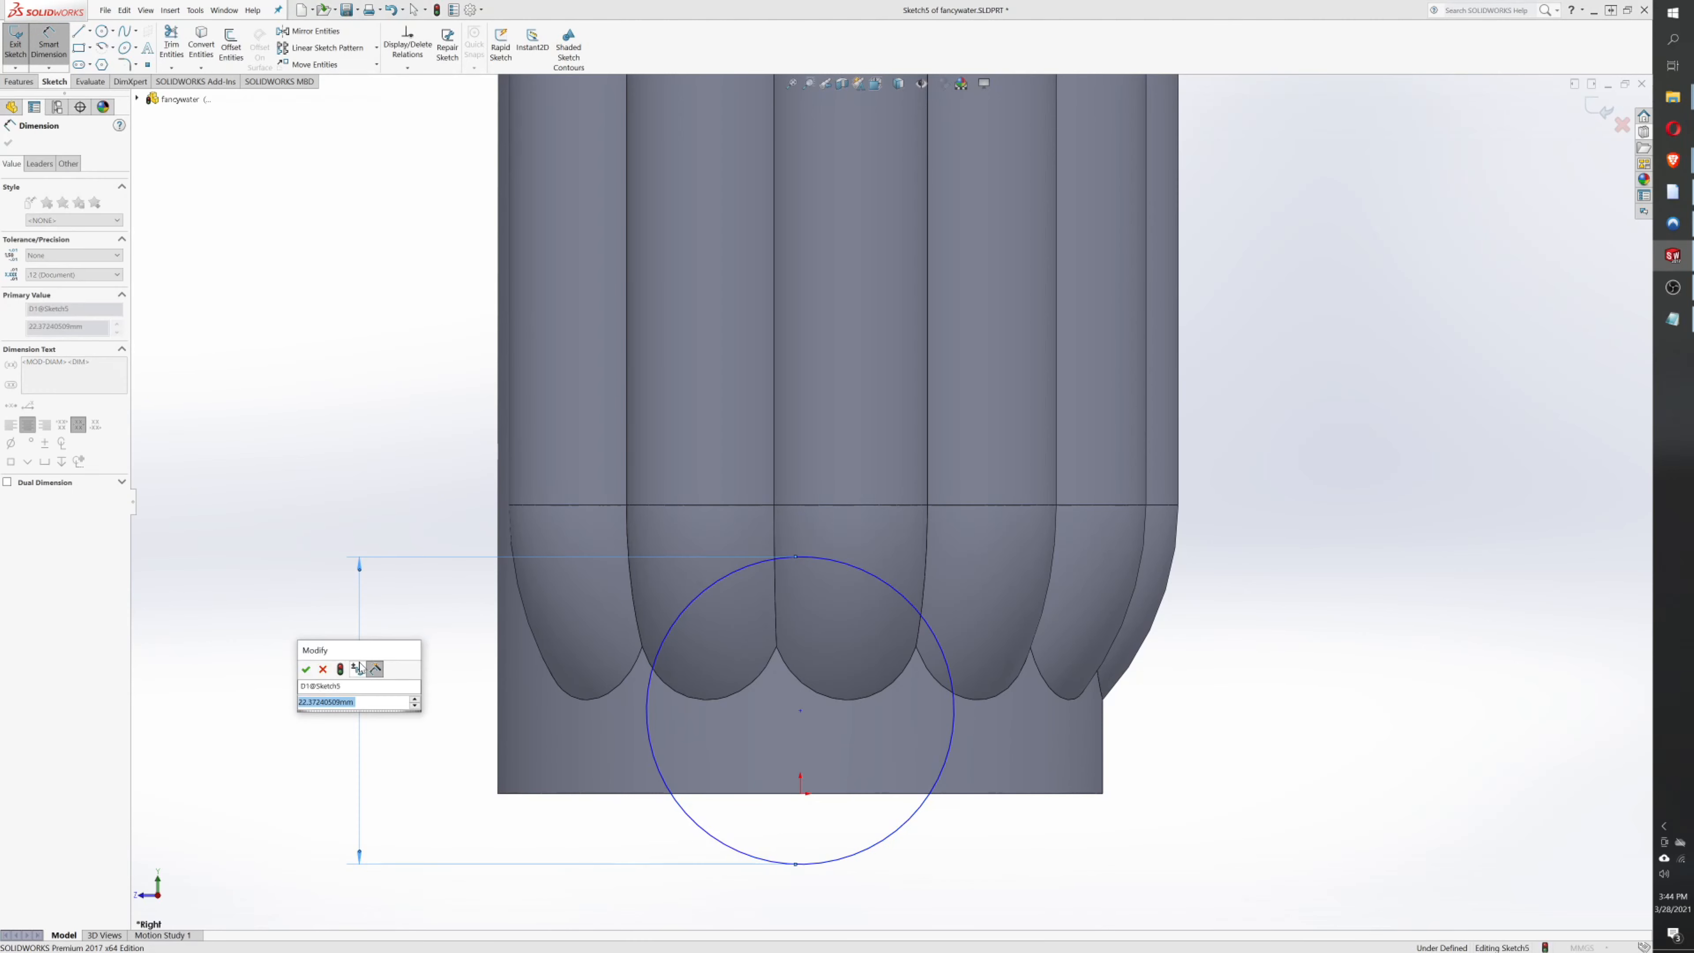
text(38)
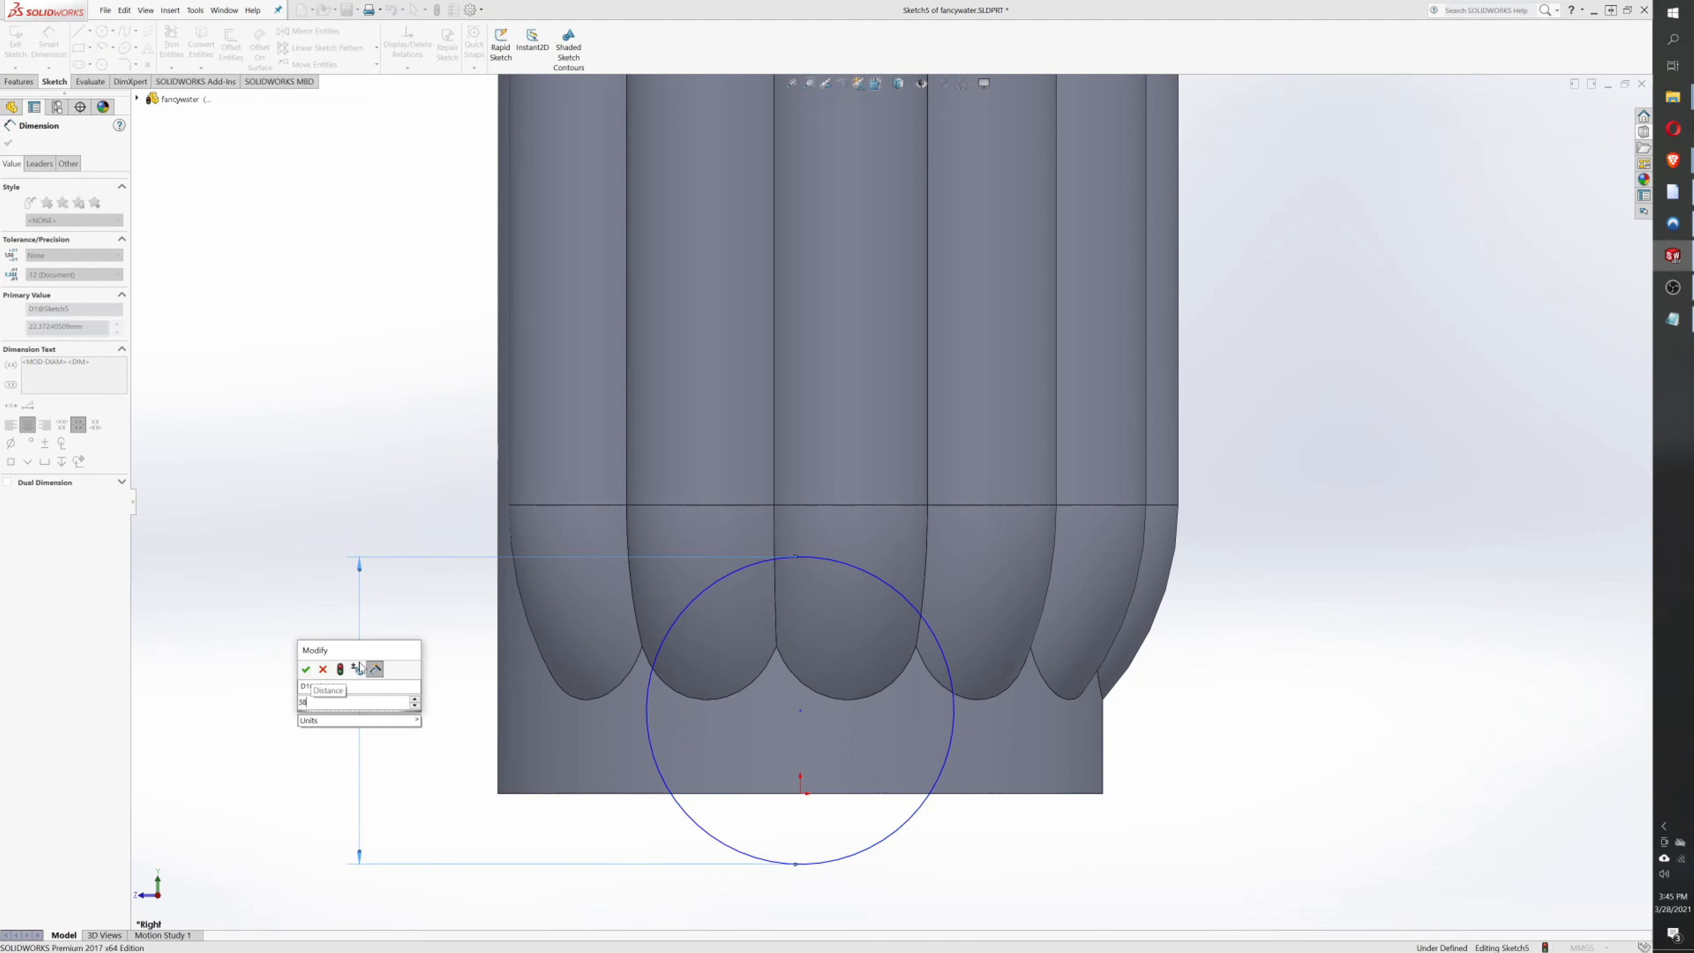
key(Return)
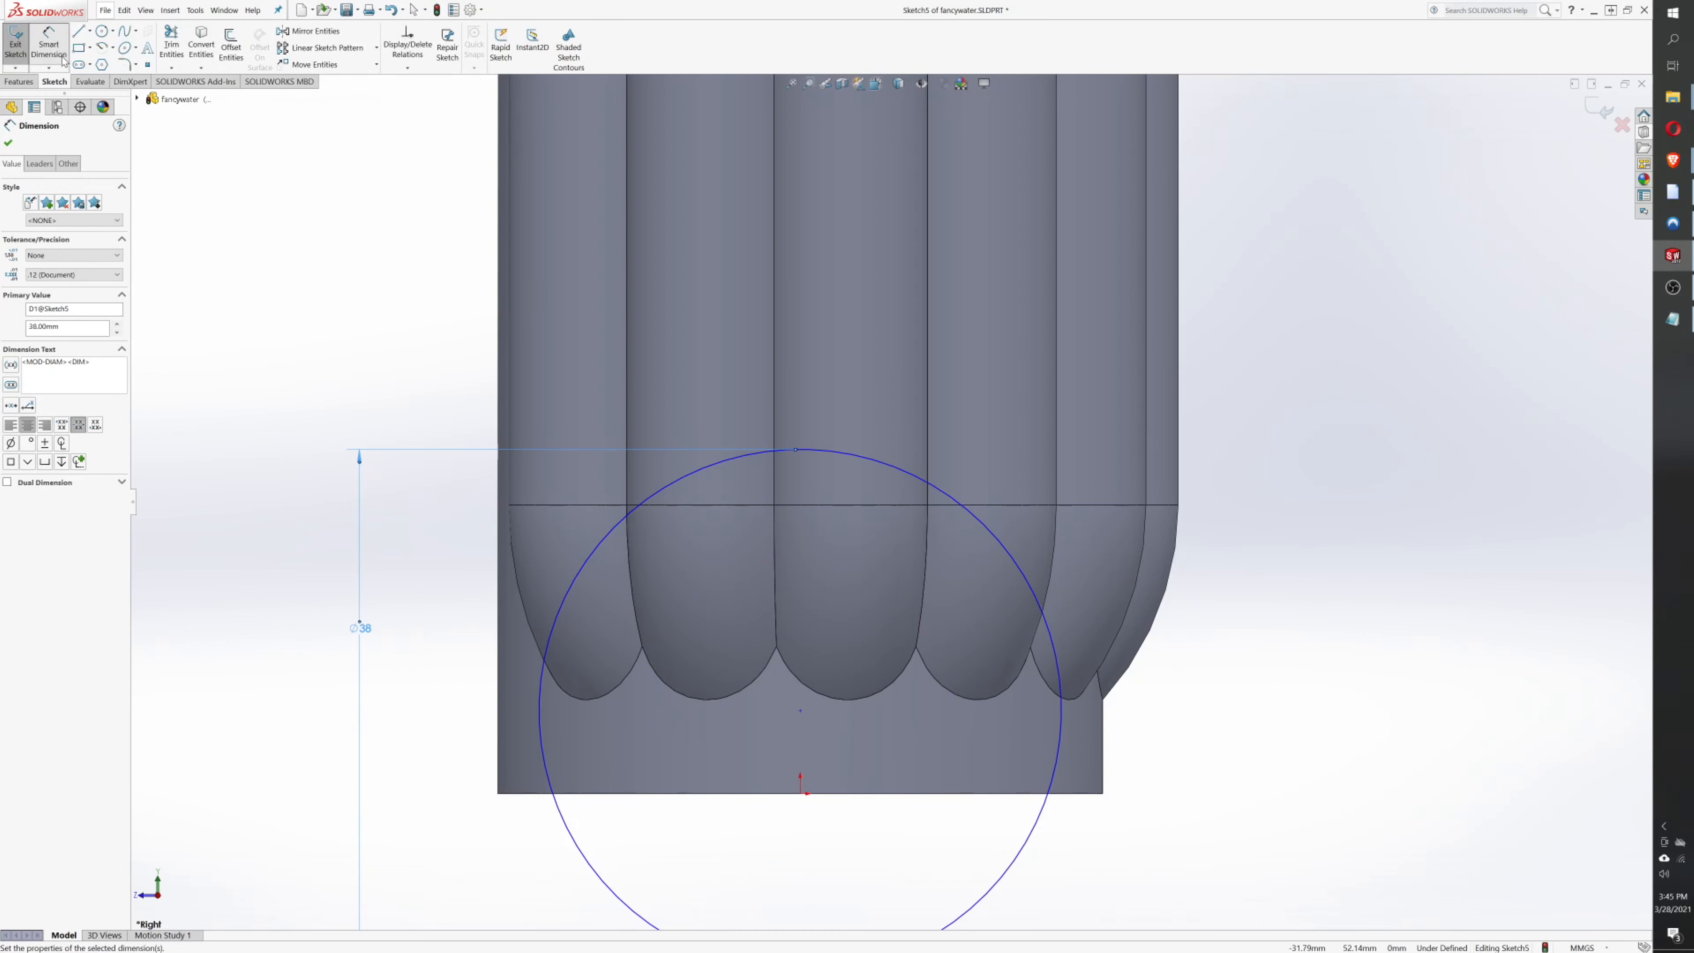
- Dimension the circle's centre 19 mm above the cylinder's bottom edge
click(826, 729)
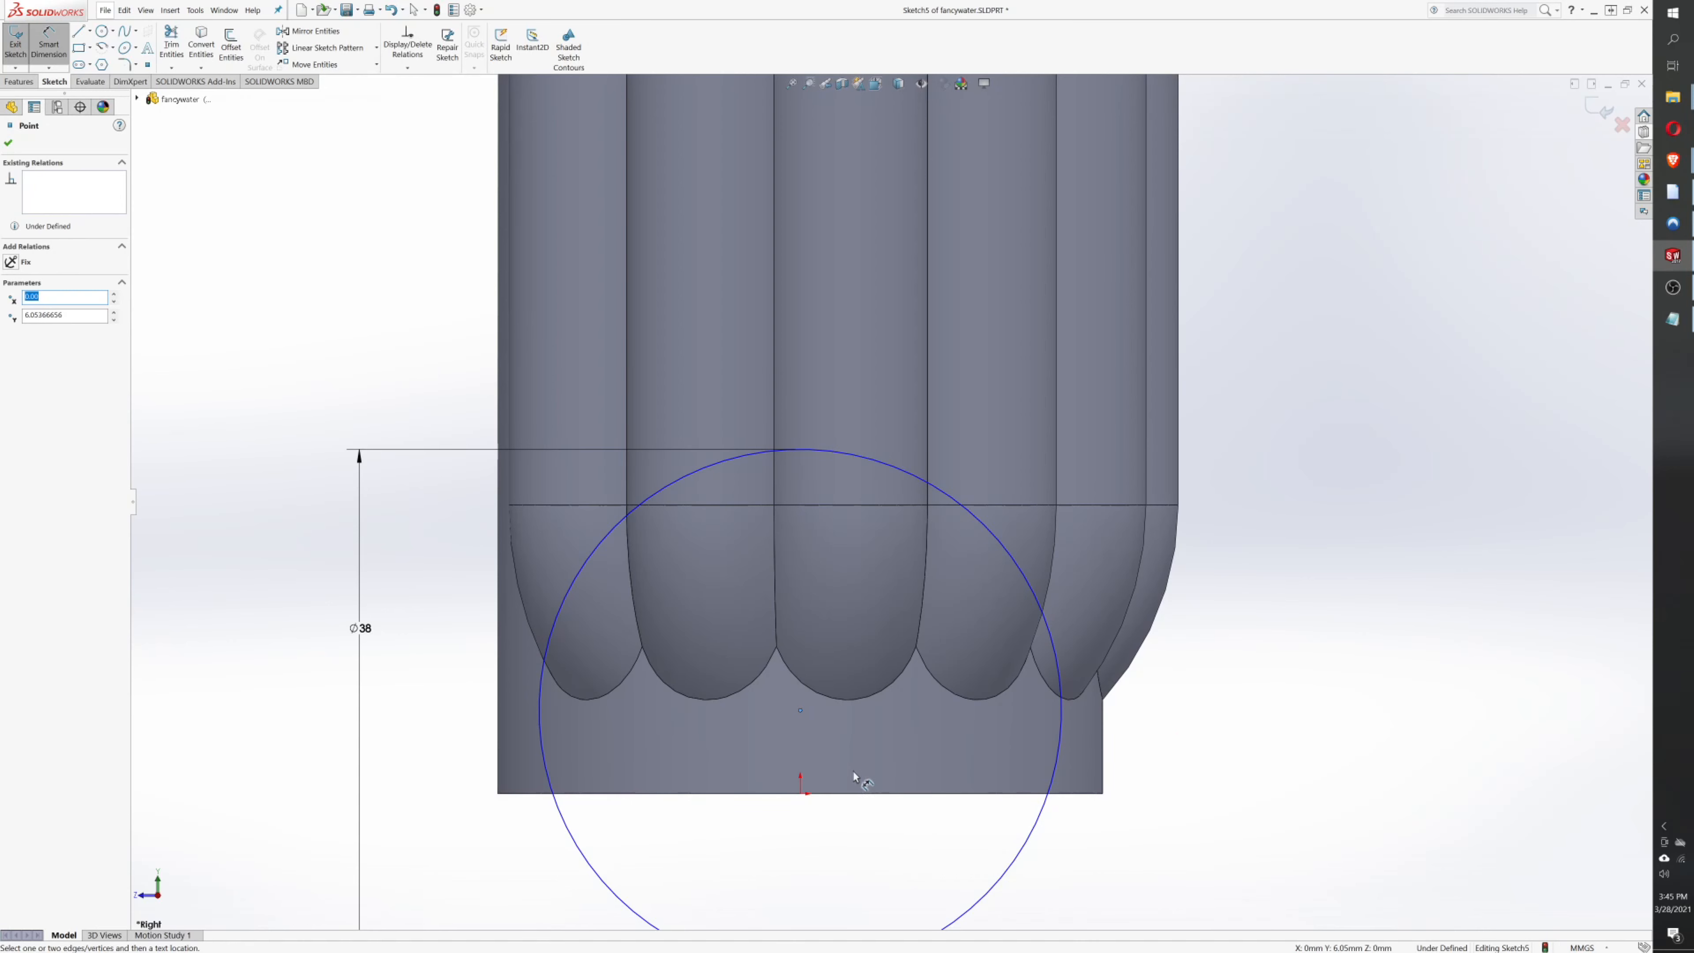
click(845, 793)
click(1254, 724)
text(19)
key(Return)
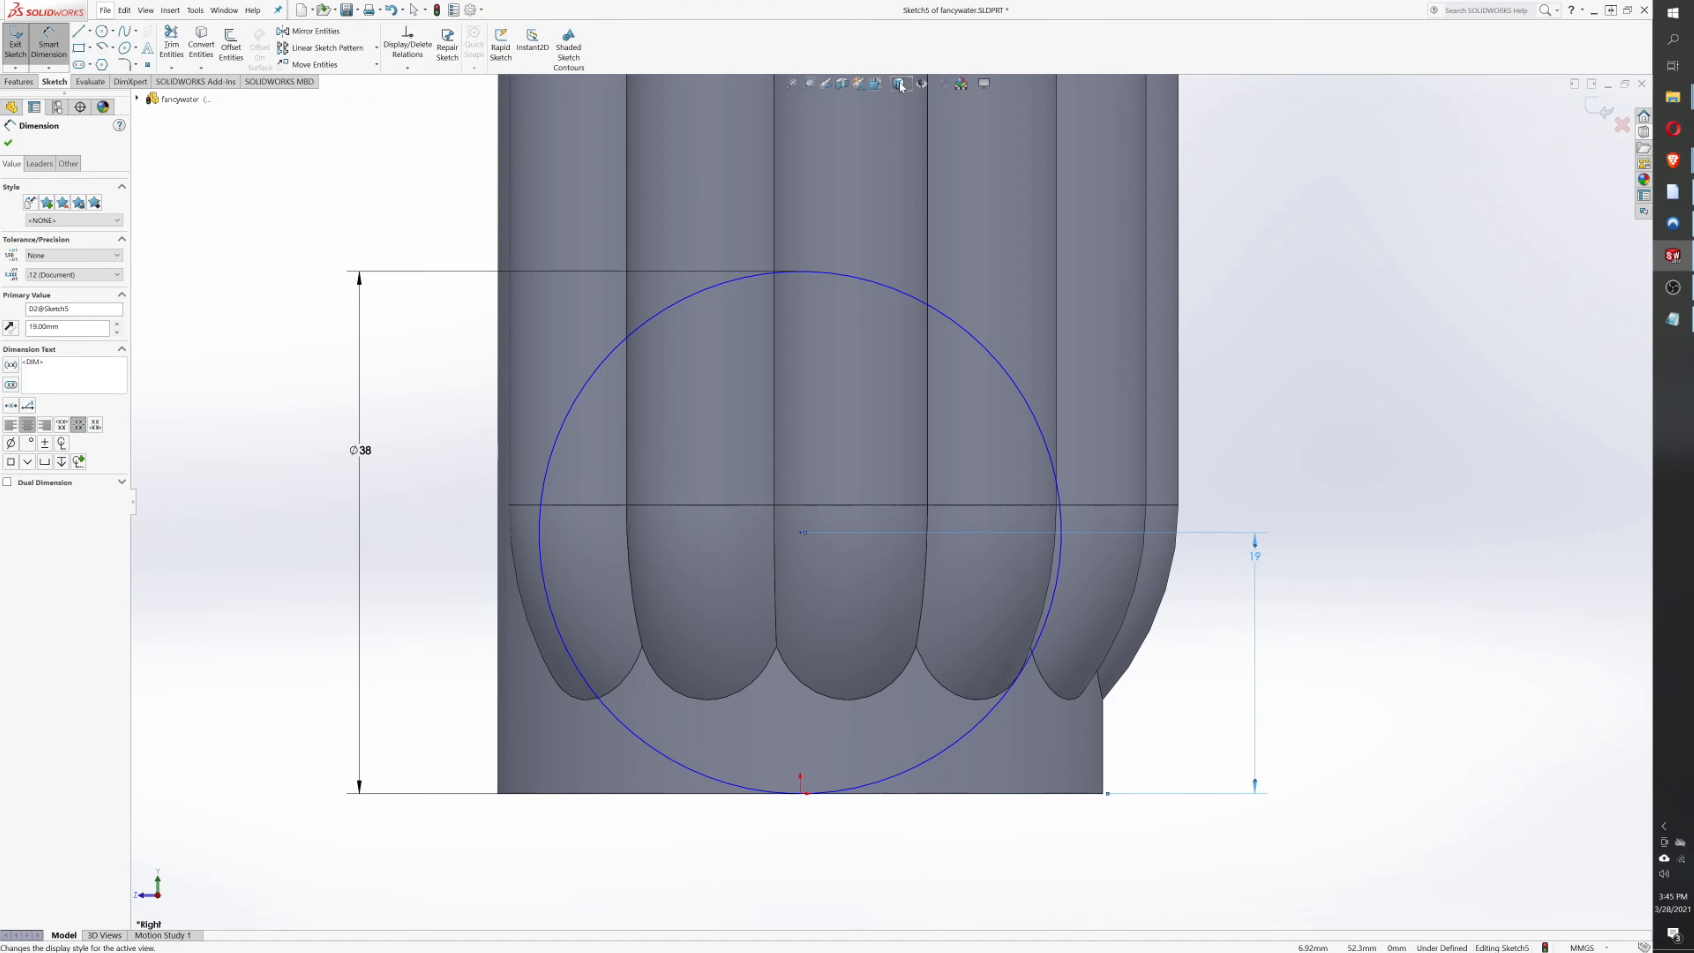
- Switch the model display to wireframe and set the circle centre's height to 23 mm
mouse_move(898, 83)
click(899, 171)
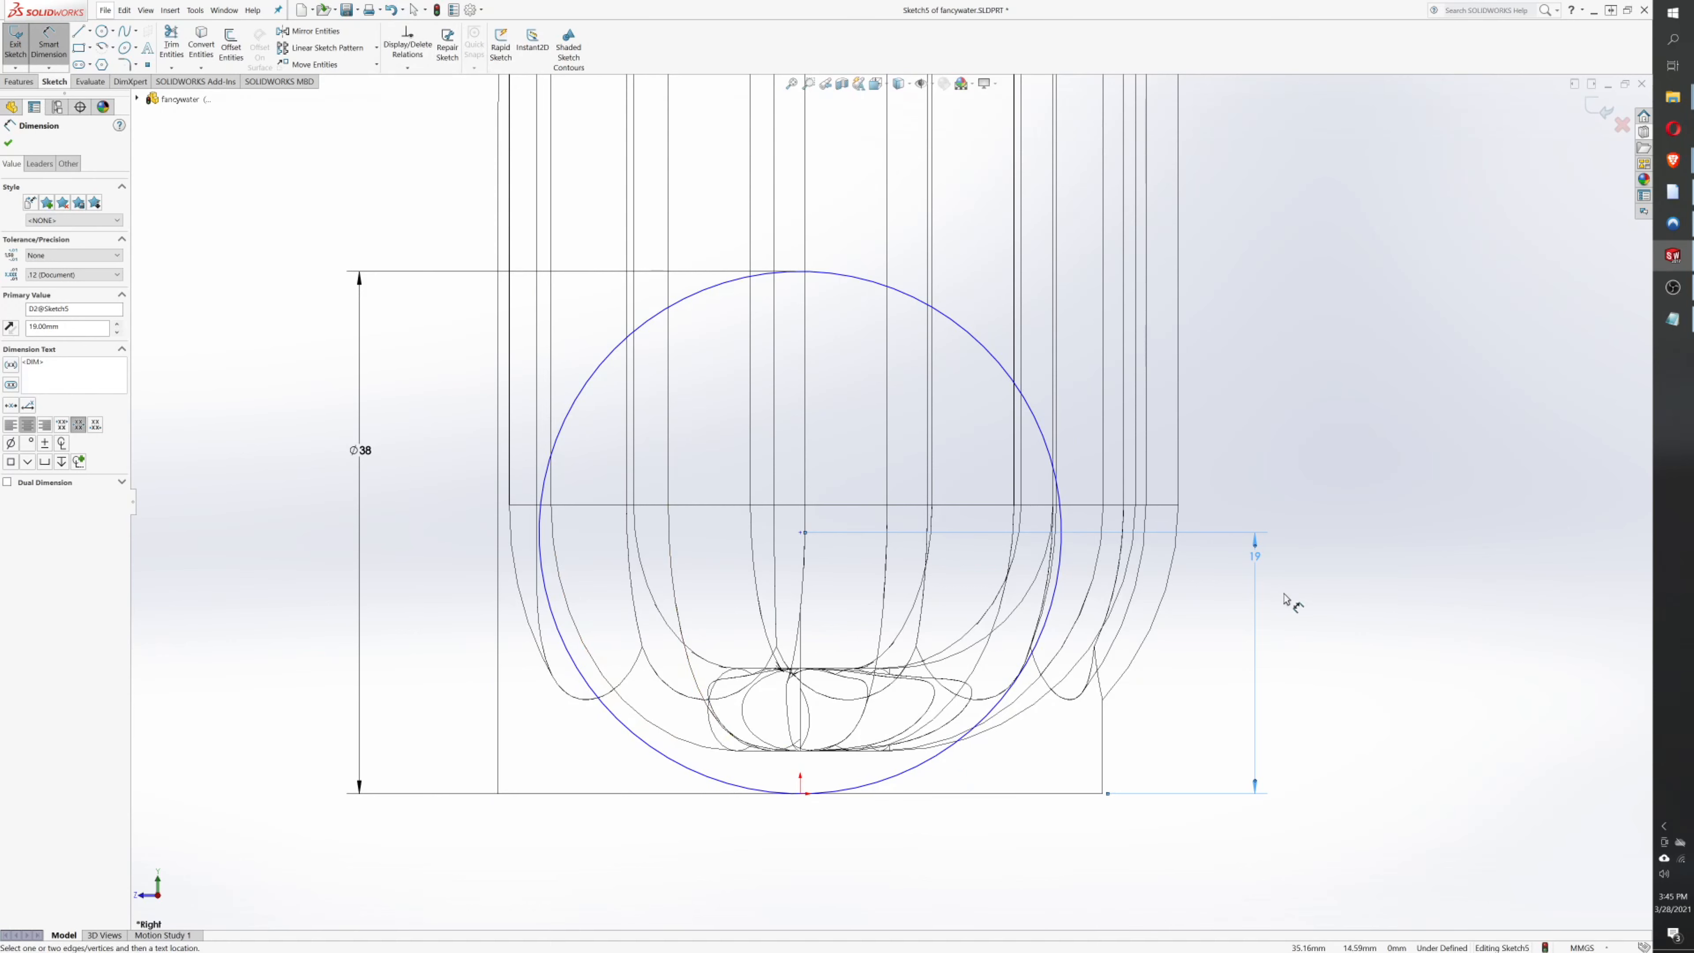
click(1257, 558)
text(23)
key(Return)
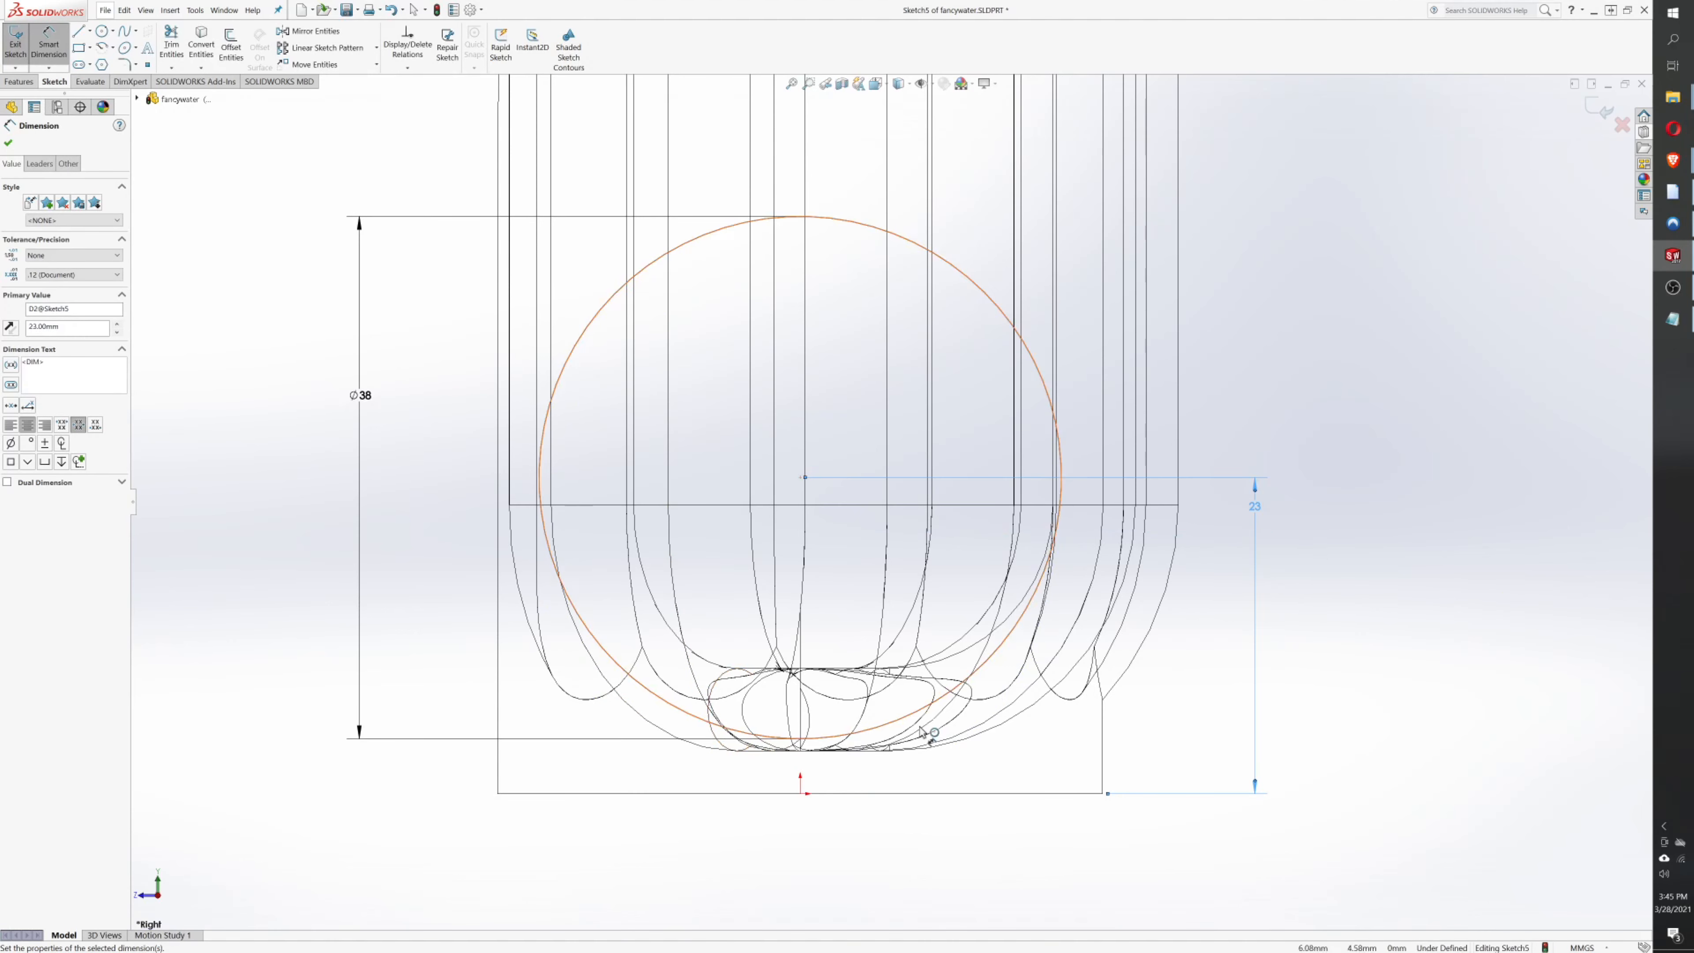
- Draw a rectangle 19 mm wide and about 224 mm tall from the circle's lowest point past the part's open end, matching the circle's radius
click(79, 47)
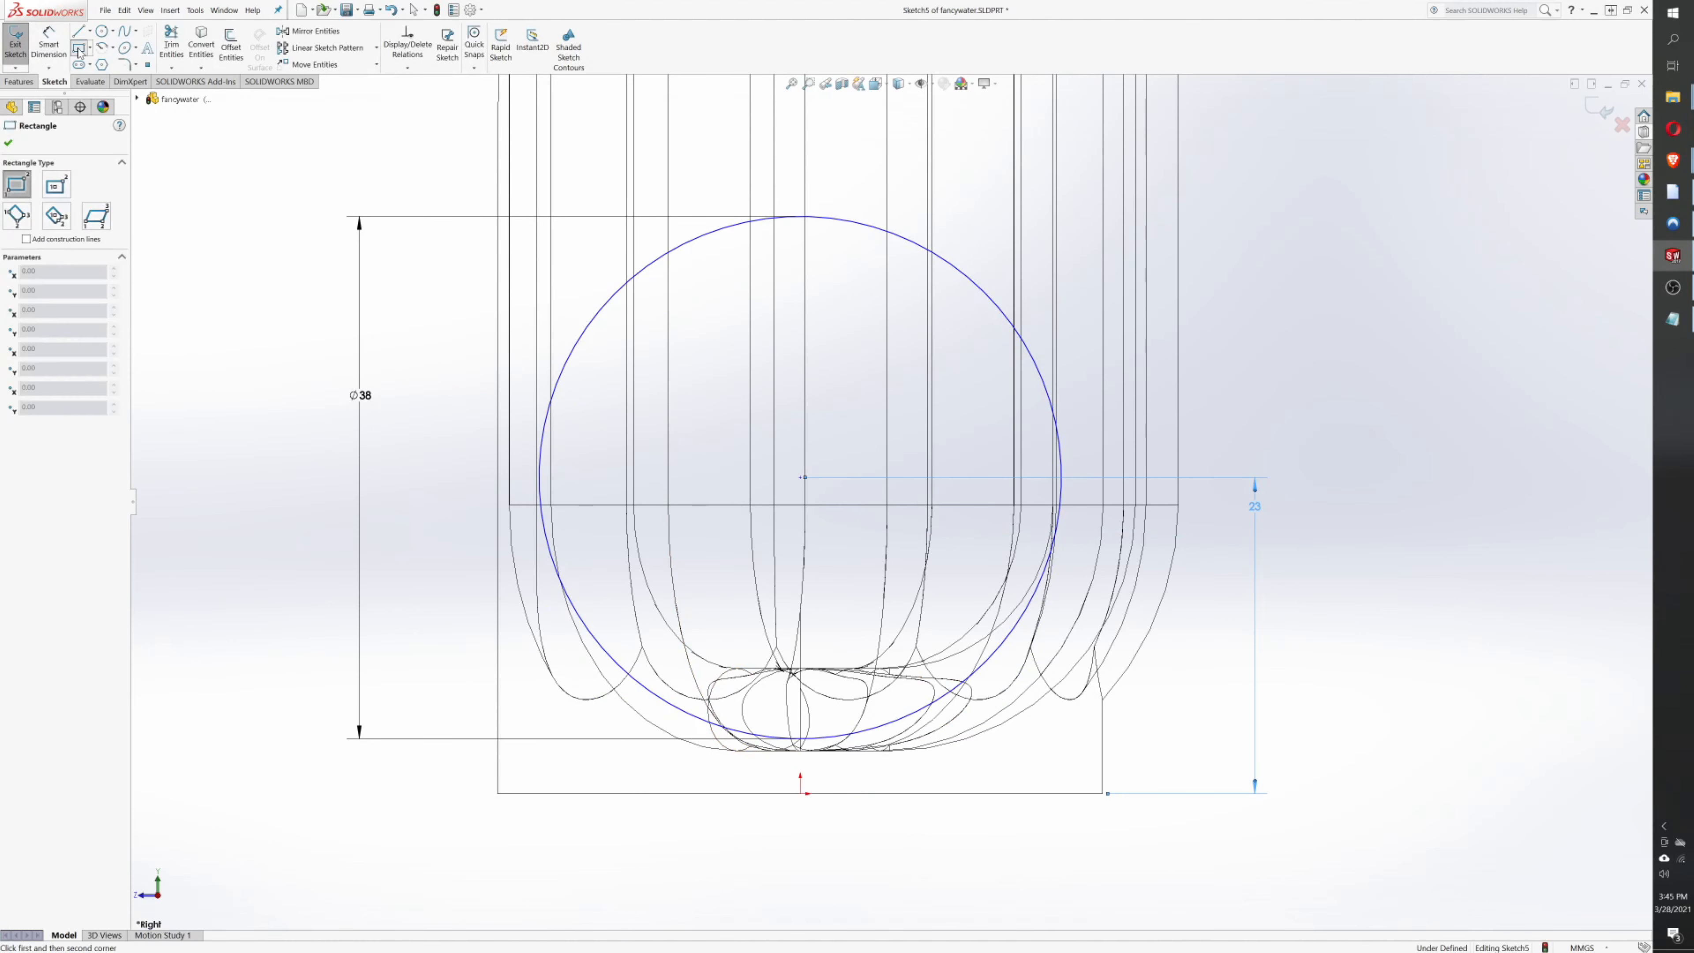
click(803, 746)
scroll(745, 476, up, 5)
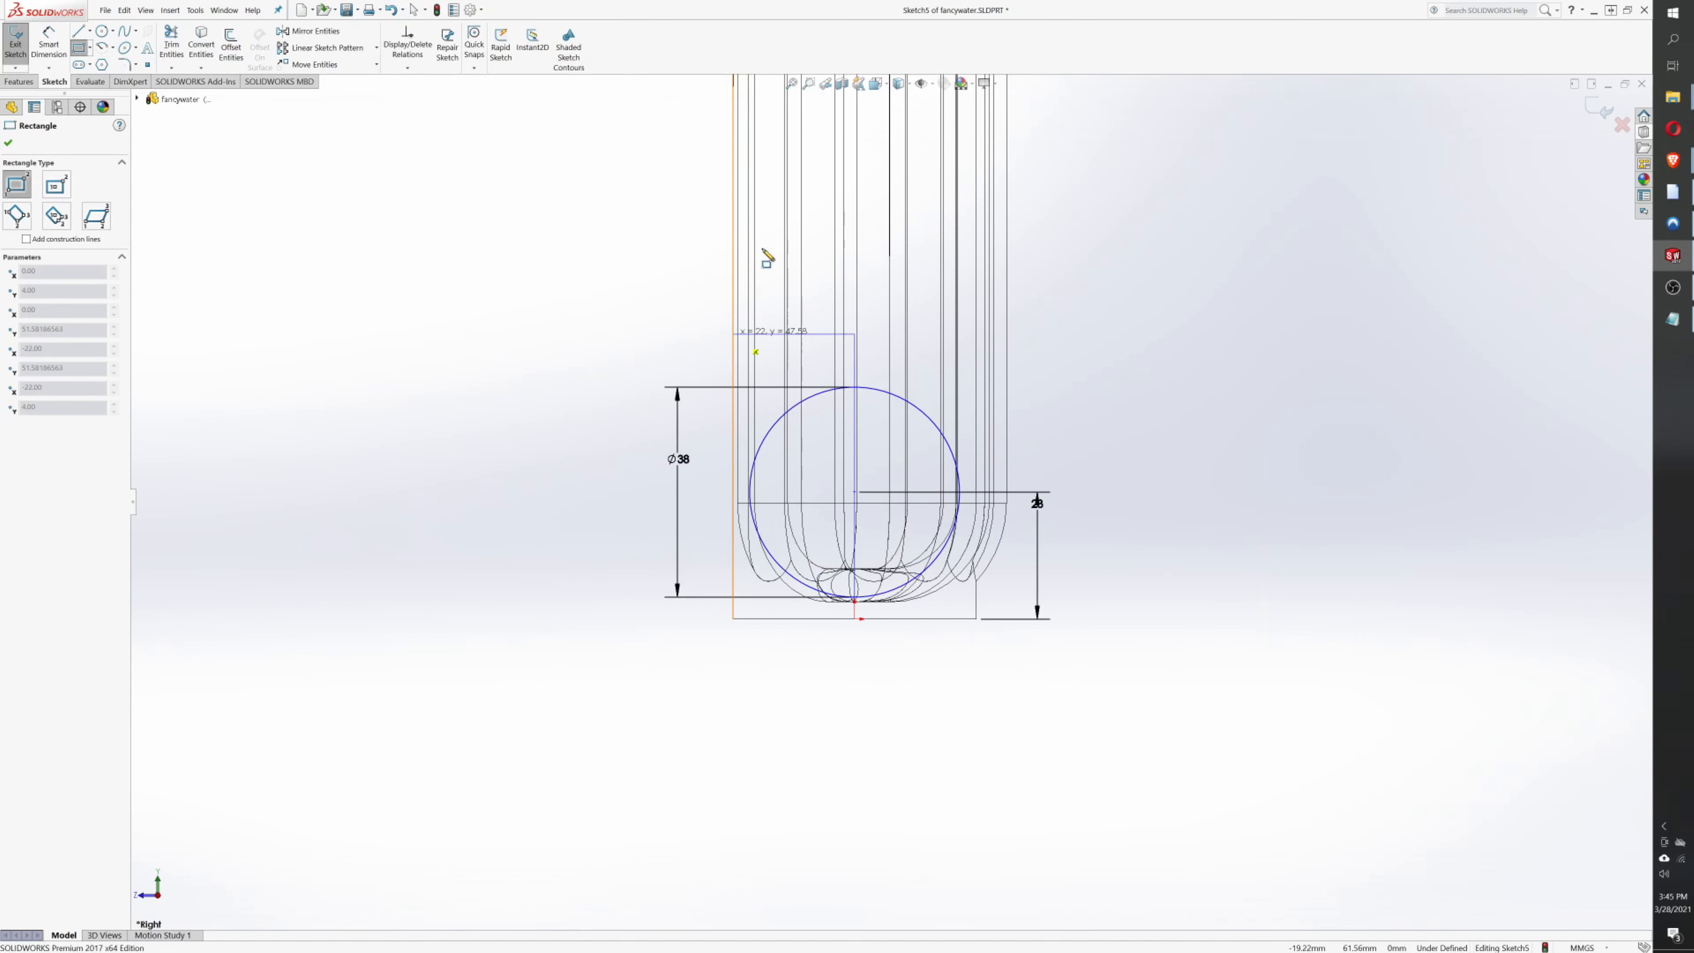
scroll(867, 200, down, 3)
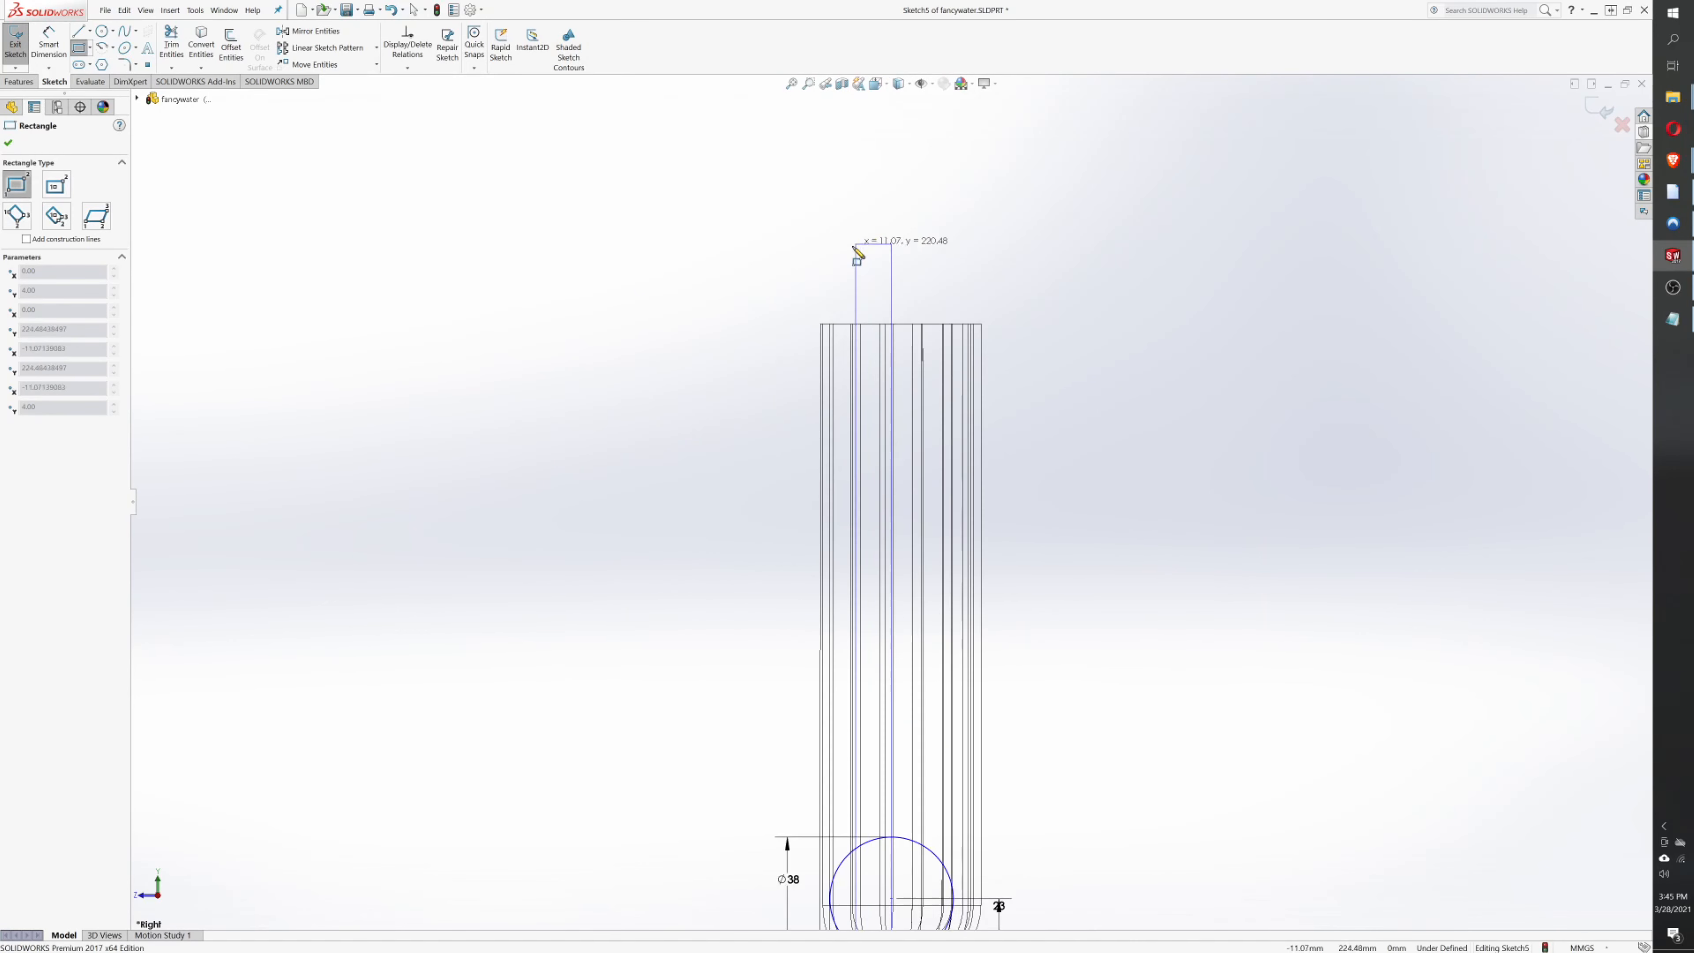
click(829, 232)
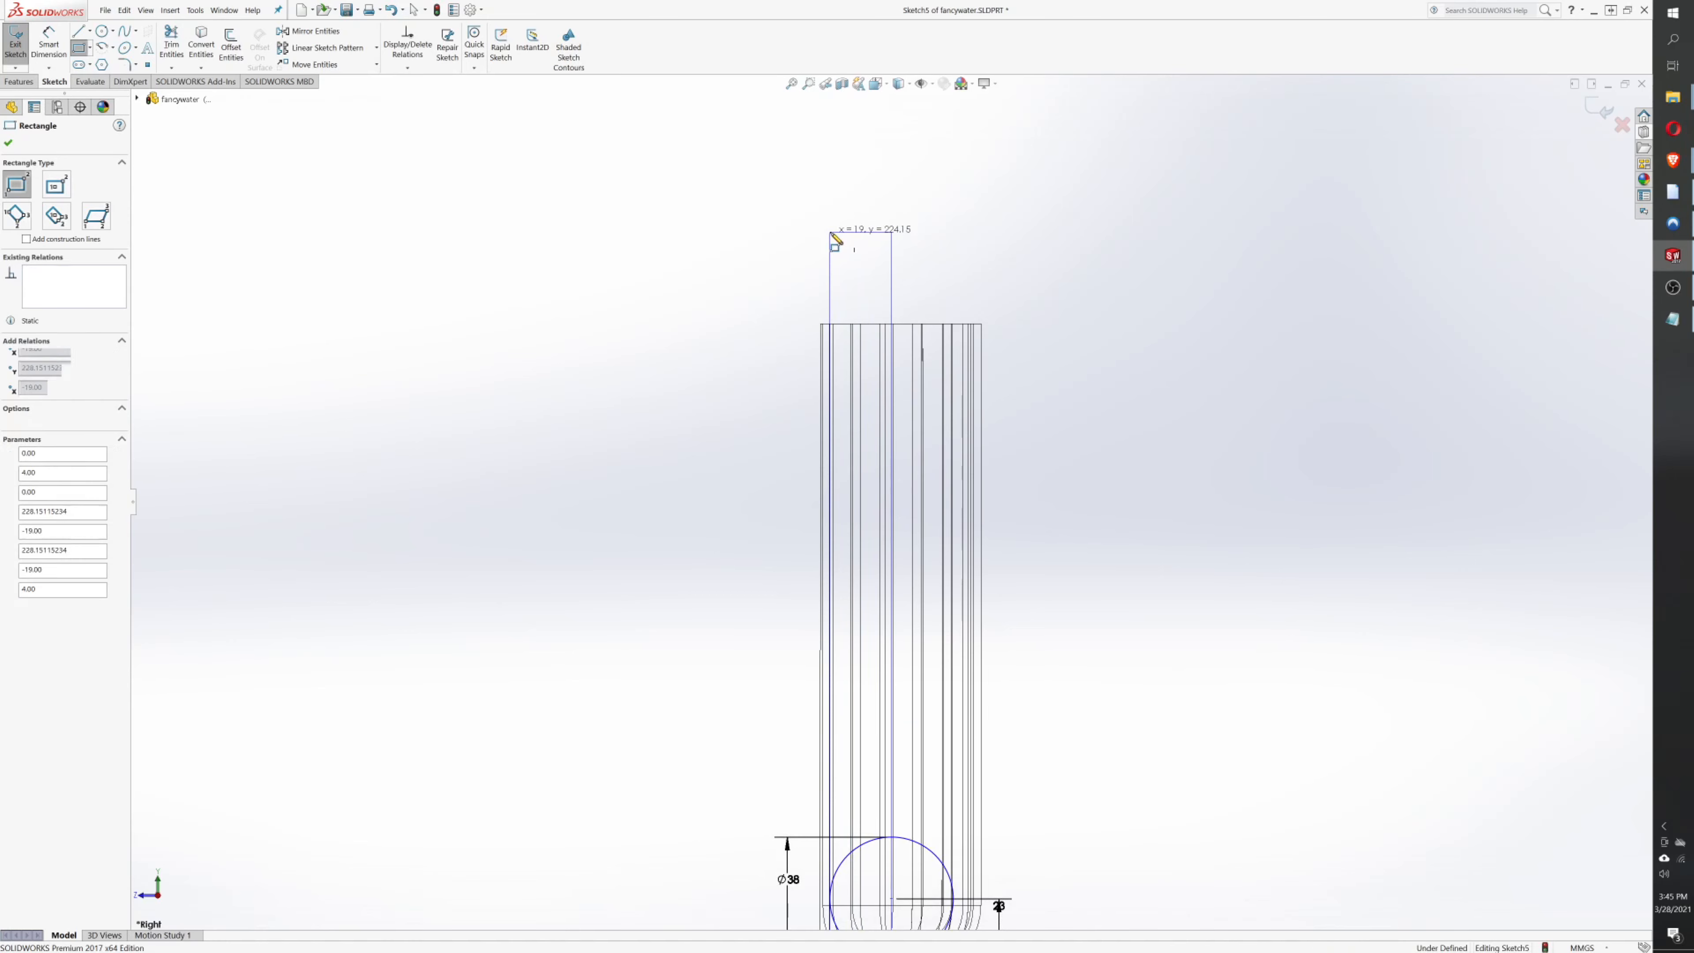
- Trim the circle and rectangle to a closed half profile with a vertical side wall and a quarter-arc bottom meeting the centreline
click(170, 46)
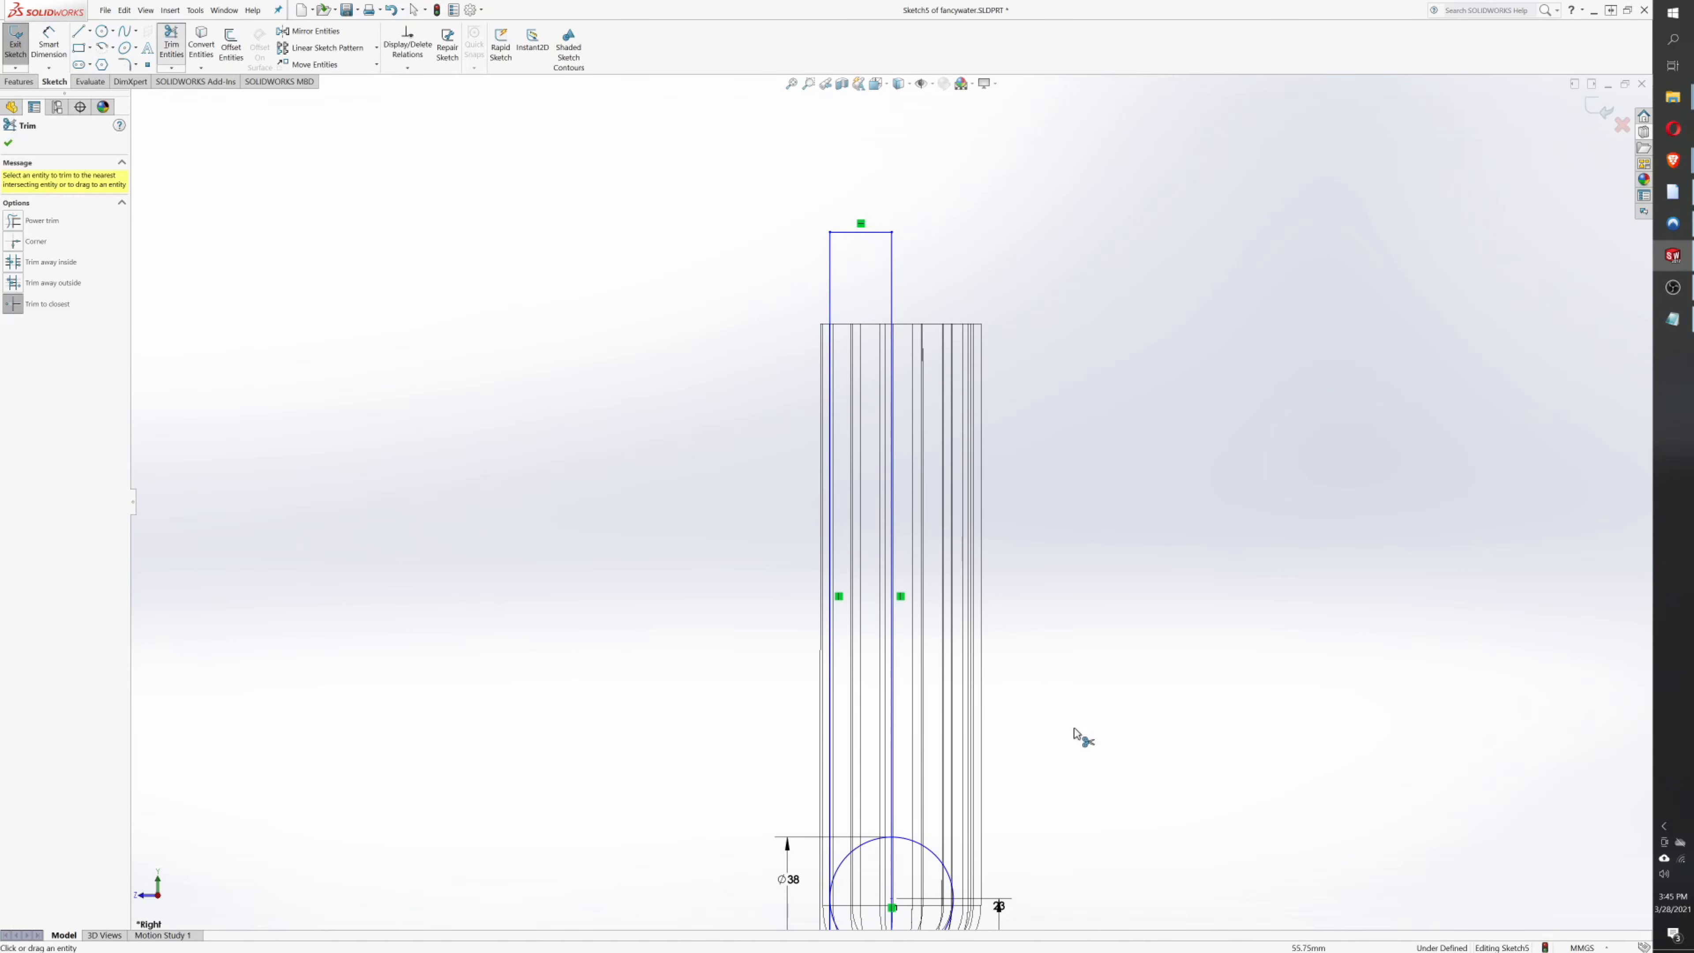
scroll(1054, 754, up, 3)
scroll(901, 734, down, 5)
scroll(854, 711, down, 4)
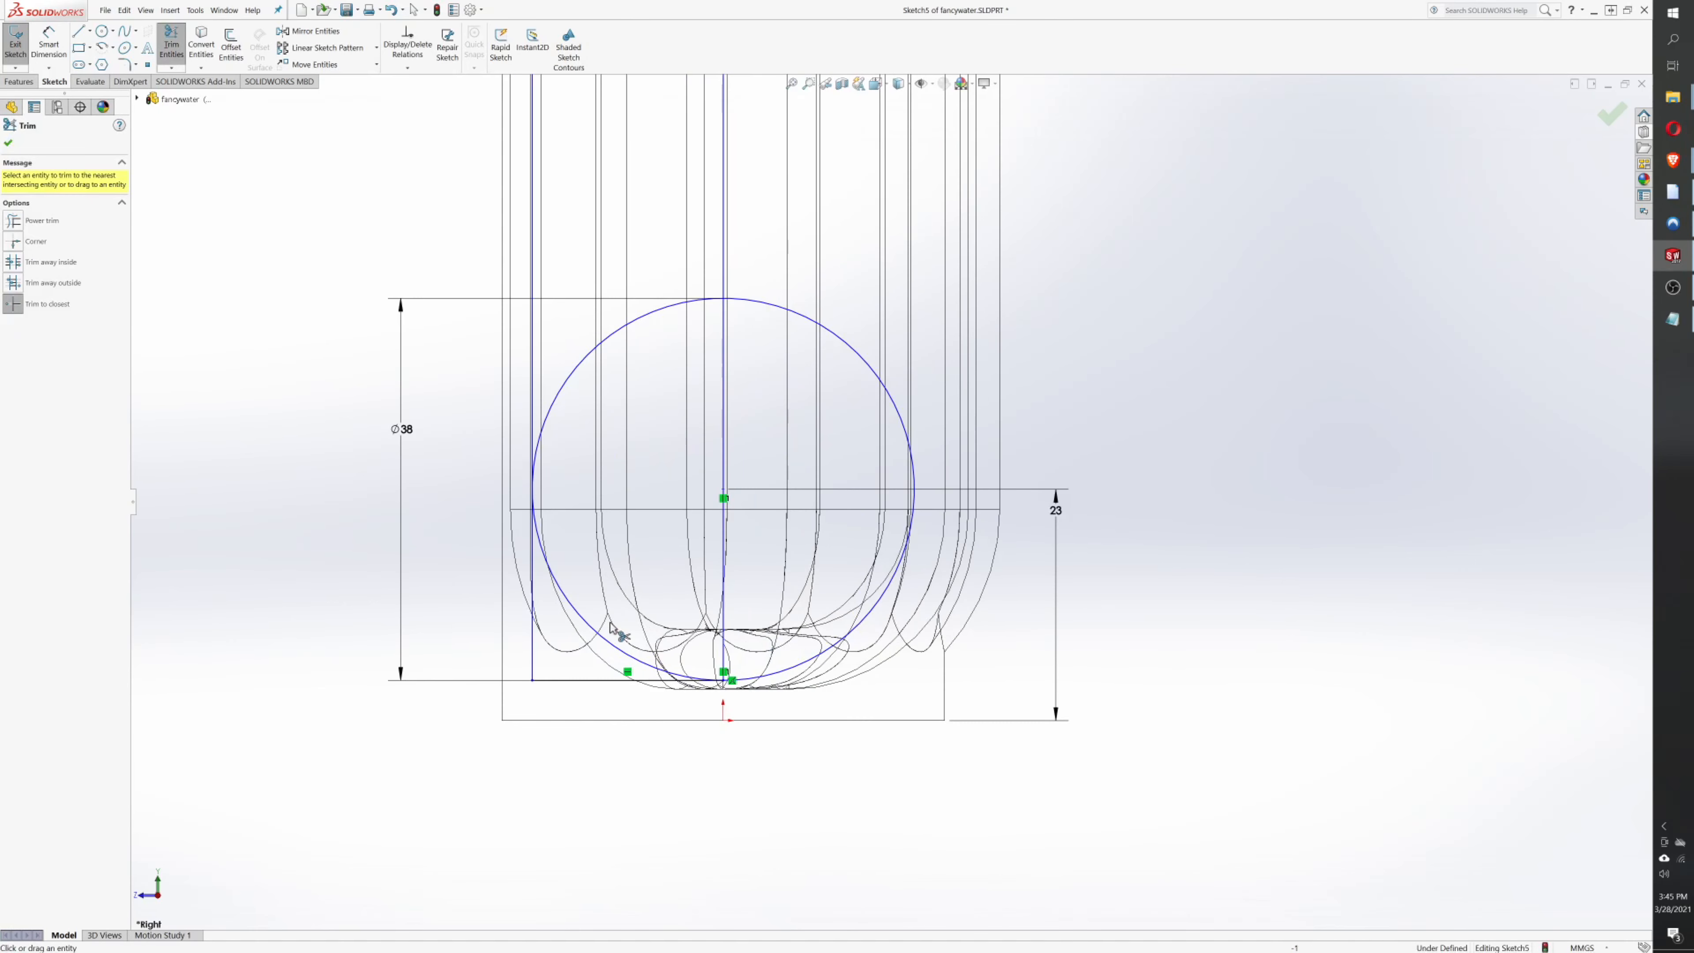
click(532, 646)
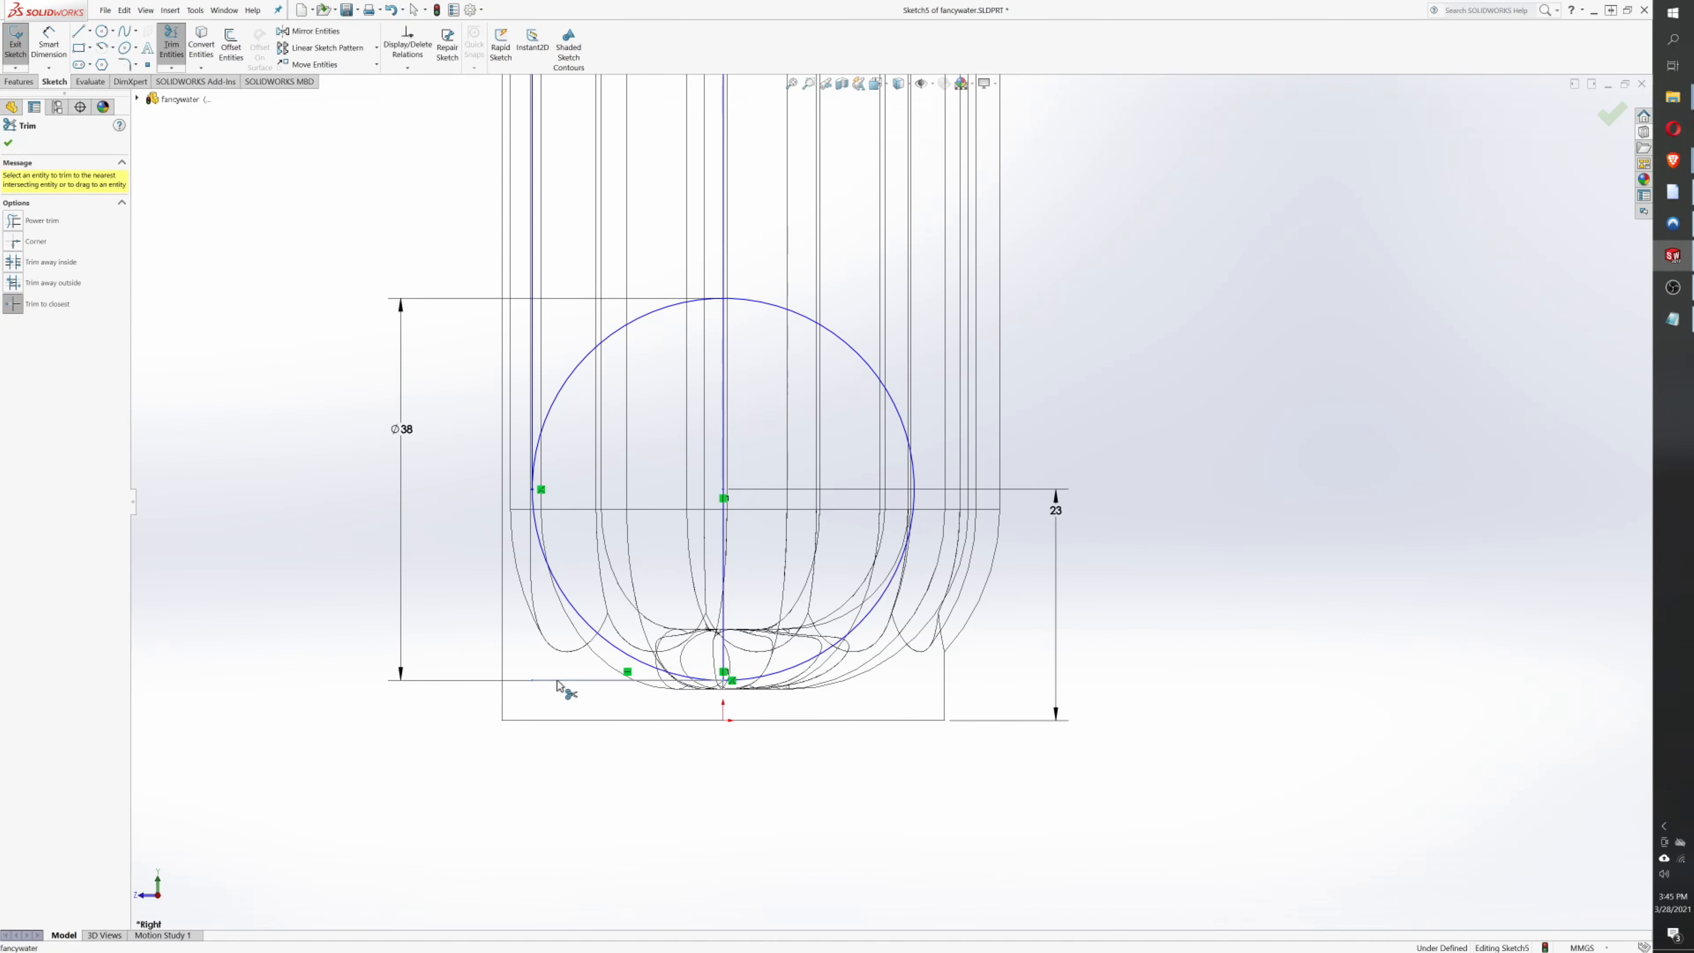
click(865, 360)
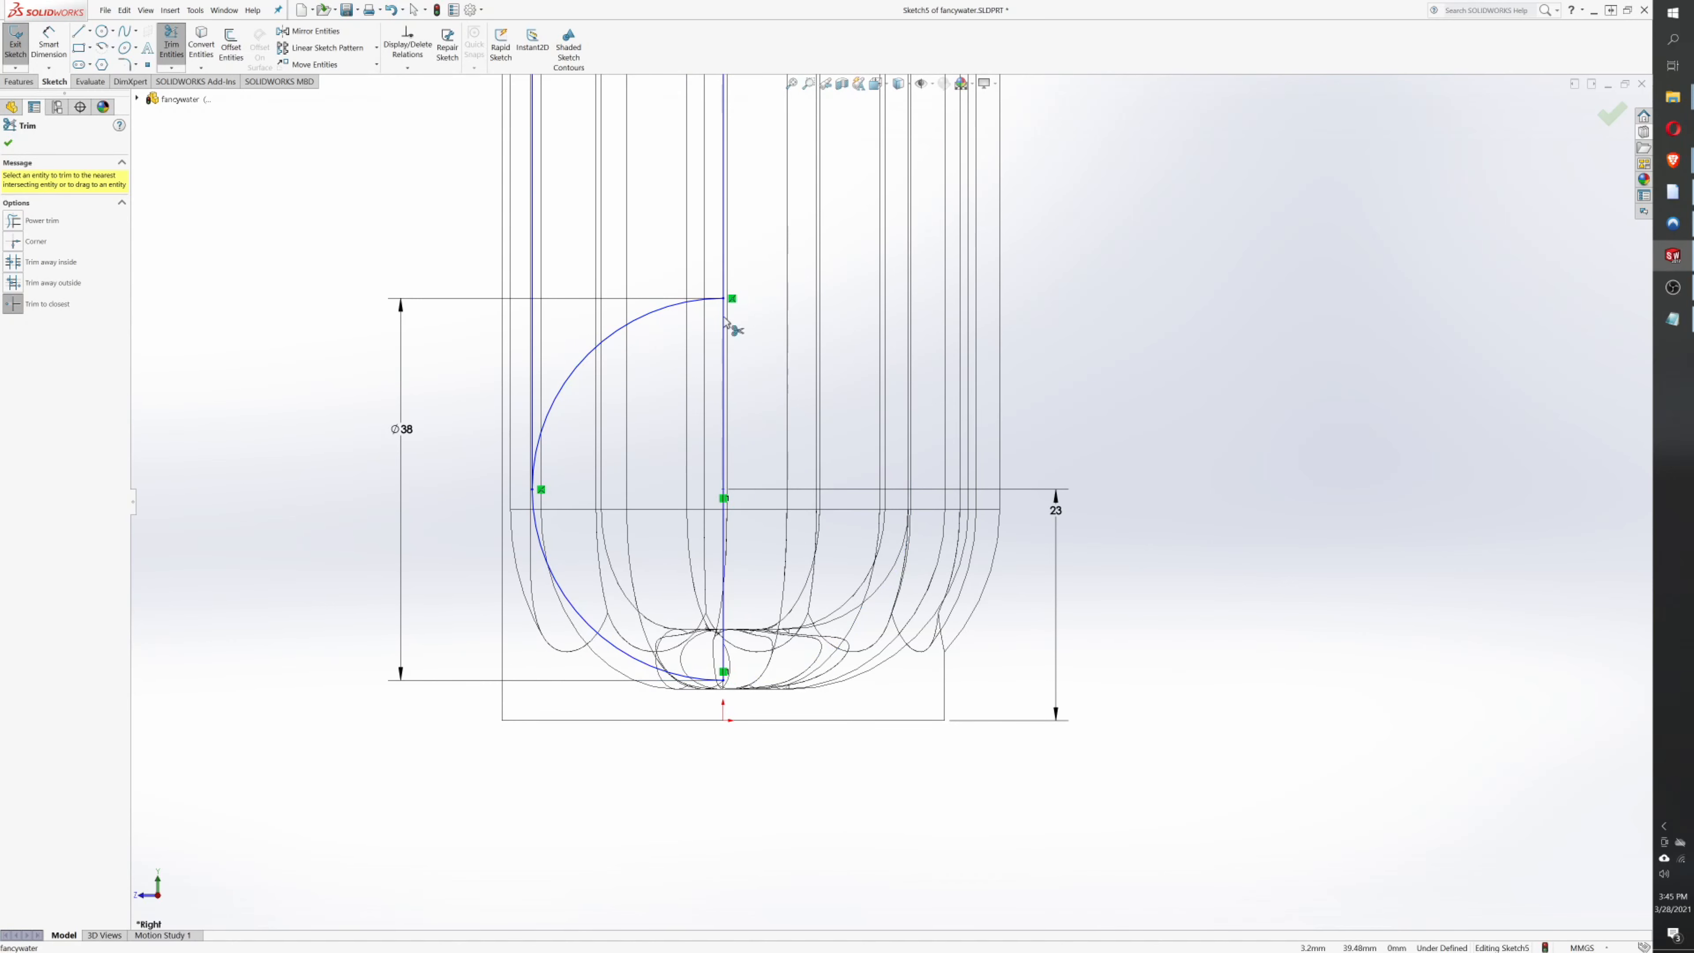
click(632, 327)
- Cut the inner cavity by revolving the trimmed profile 360° about its vertical centreline with Revolved Cut
middle_drag(584, 378, 565, 624)
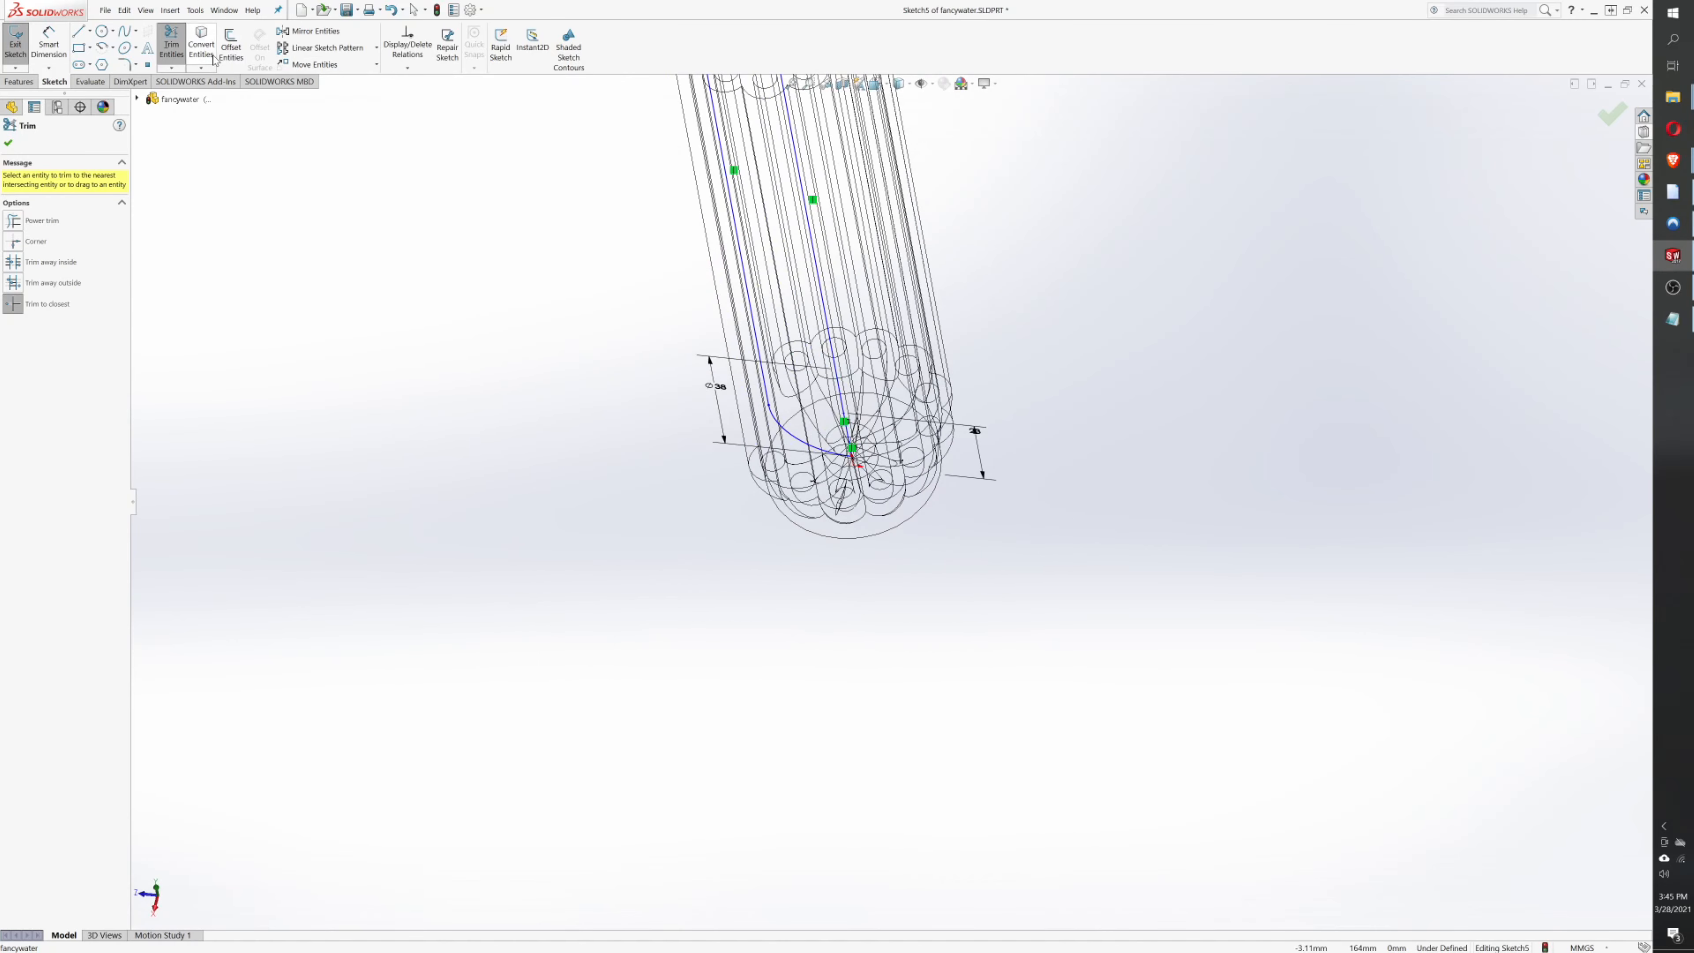
click(18, 85)
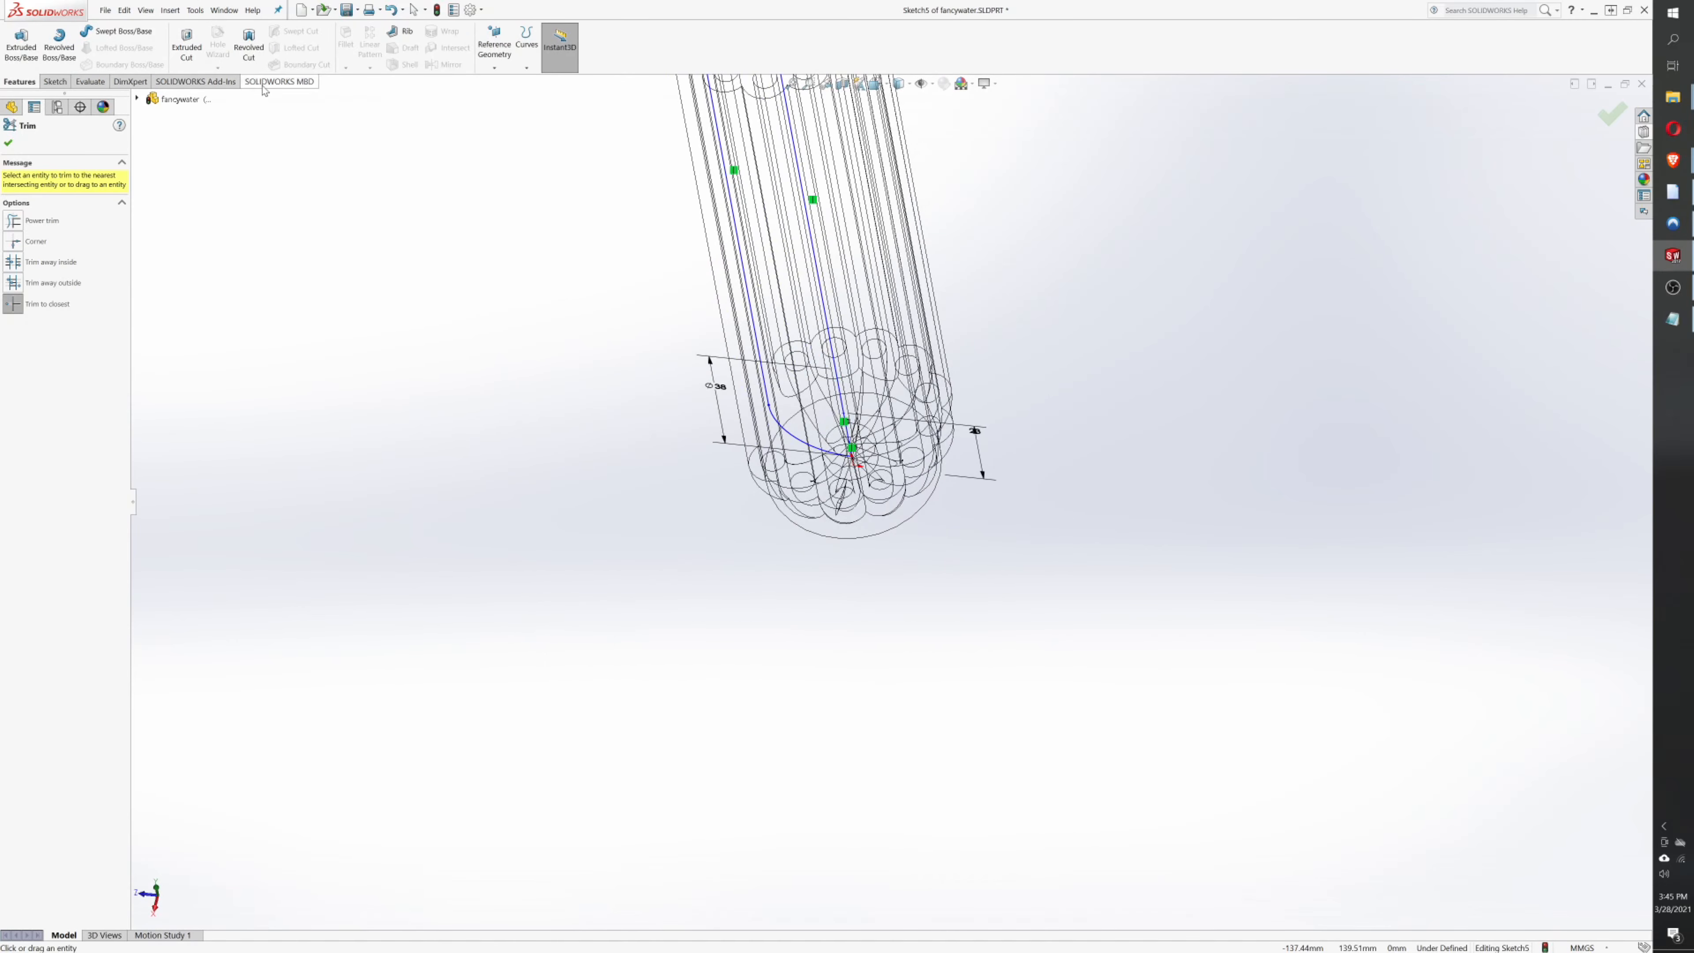
click(247, 53)
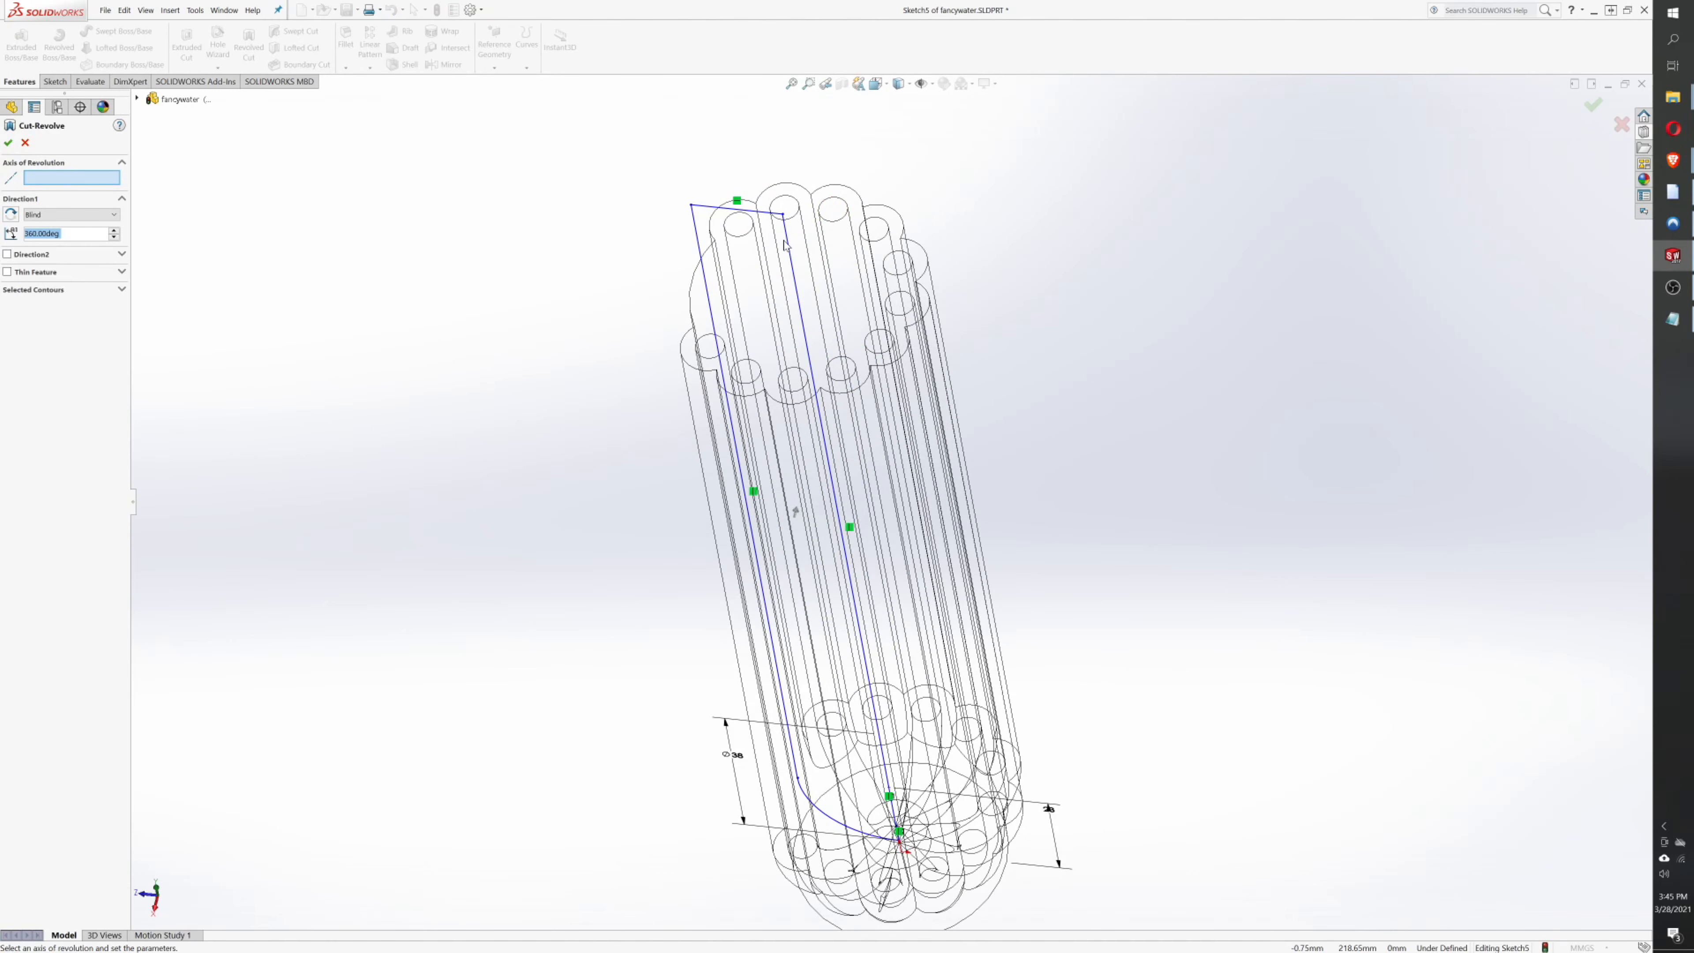
click(790, 246)
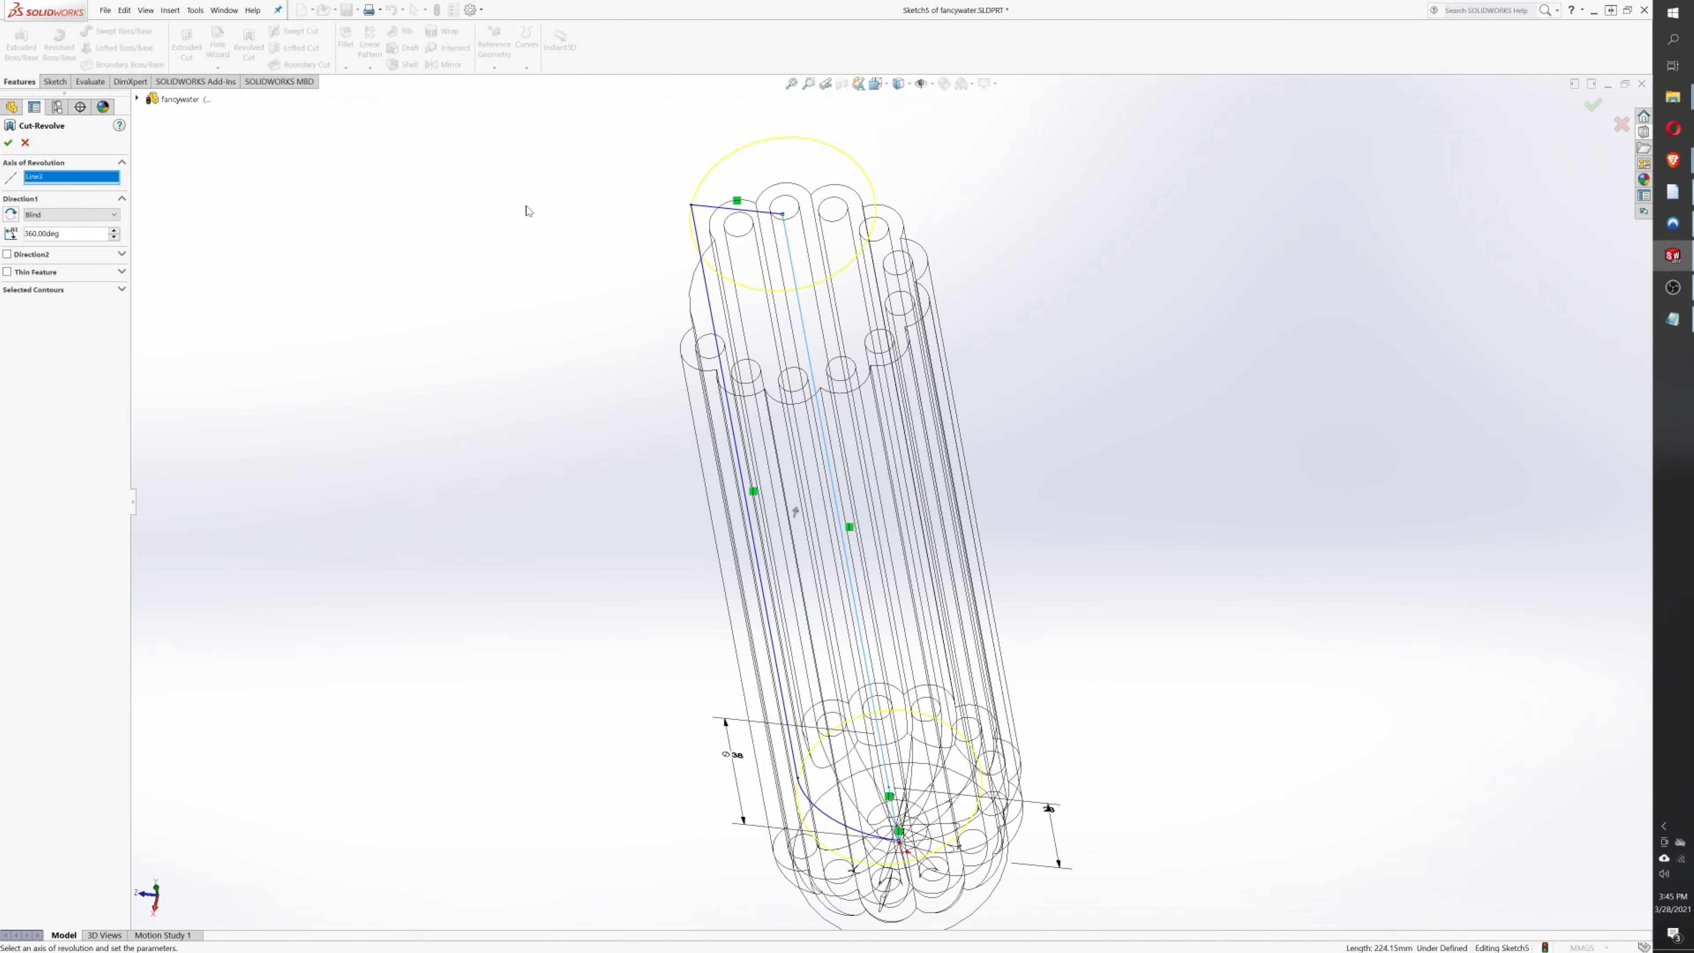
click(8, 143)
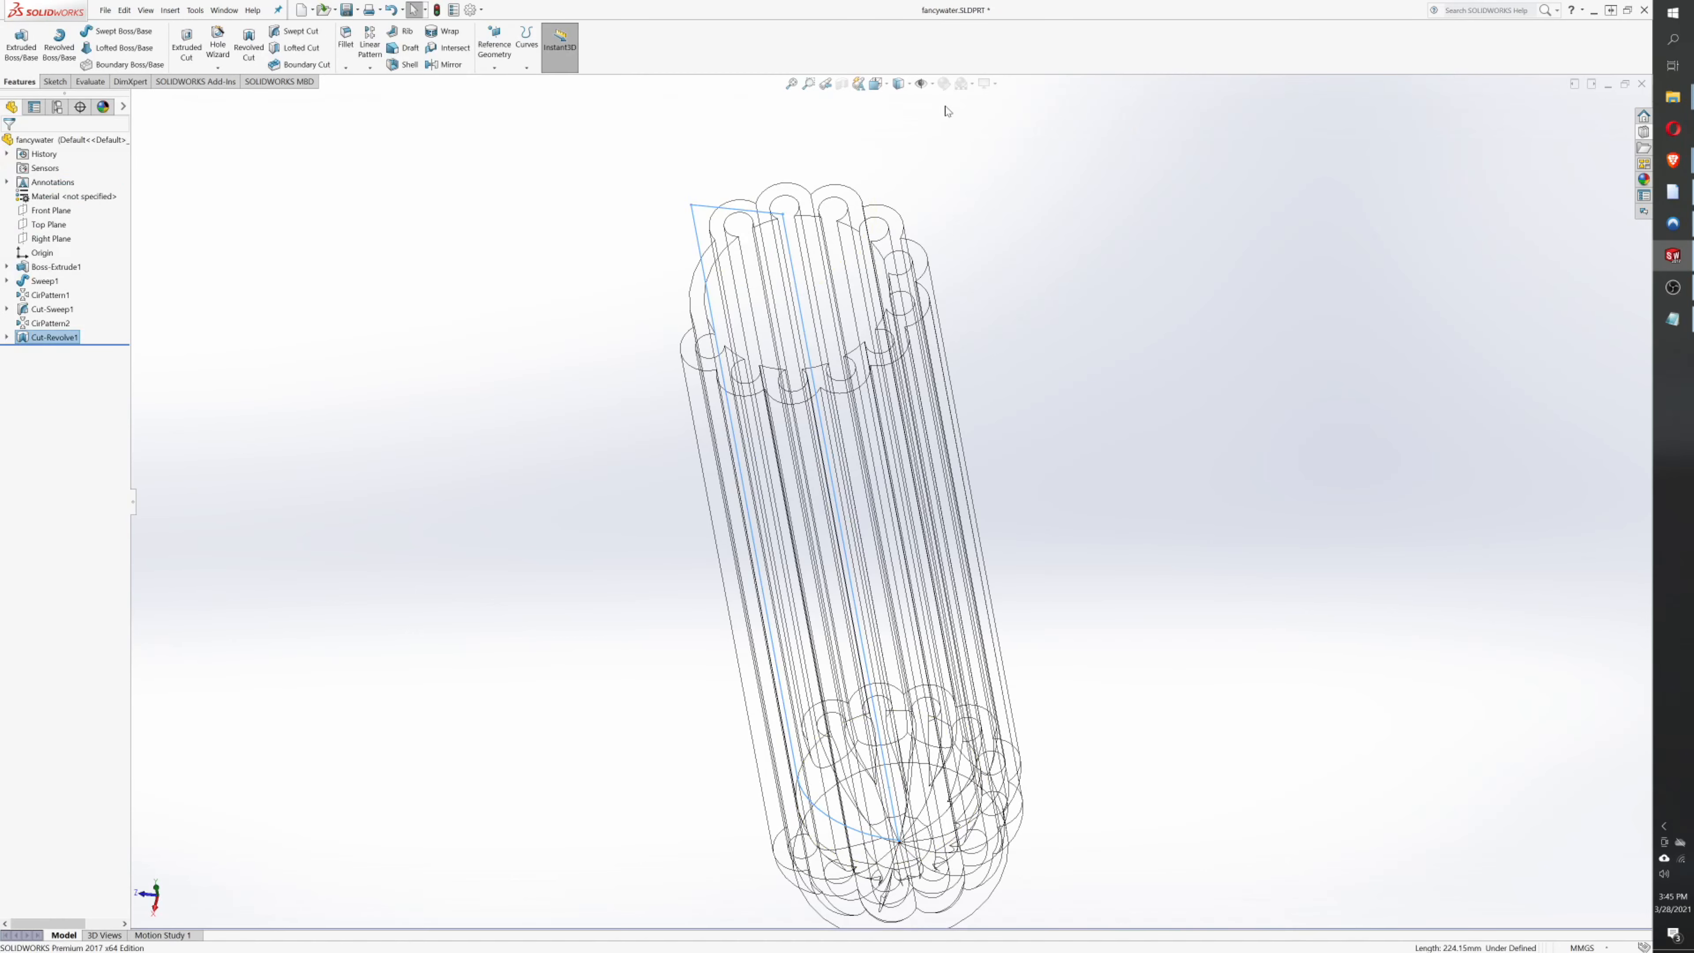
- Switch the model display back to shaded with edges and look into the hollowed part from its open end
click(901, 87)
click(900, 102)
middle_drag(1035, 216, 1048, 367)
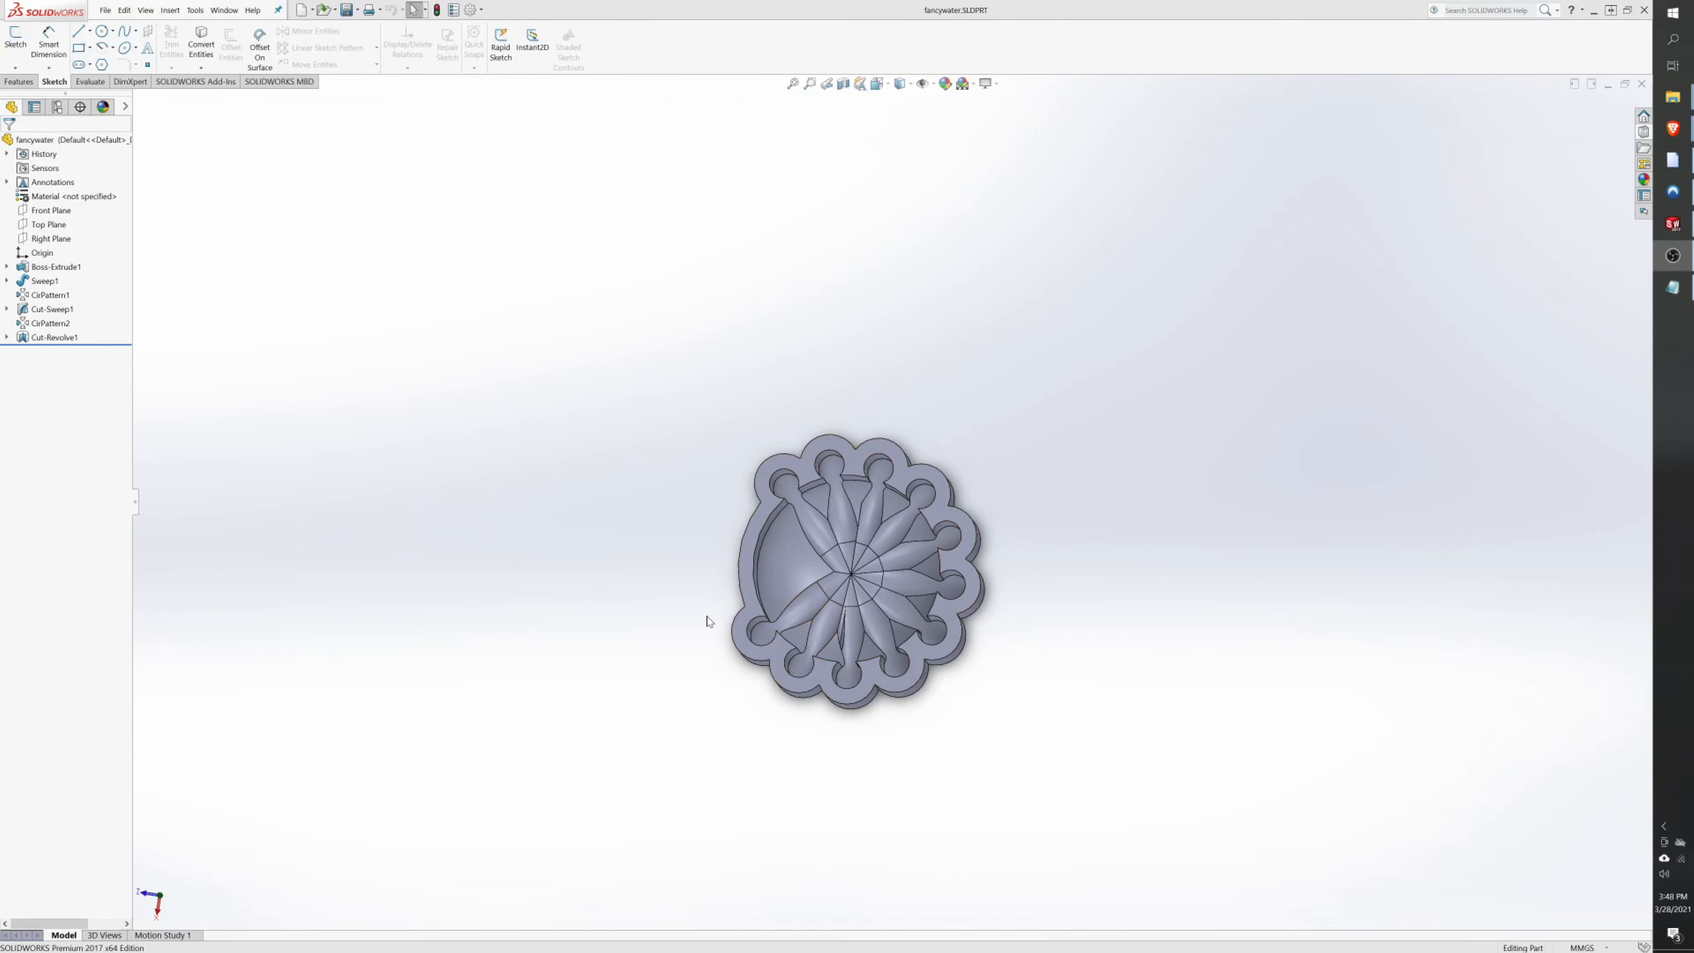
middle_drag(858, 617, 870, 541)
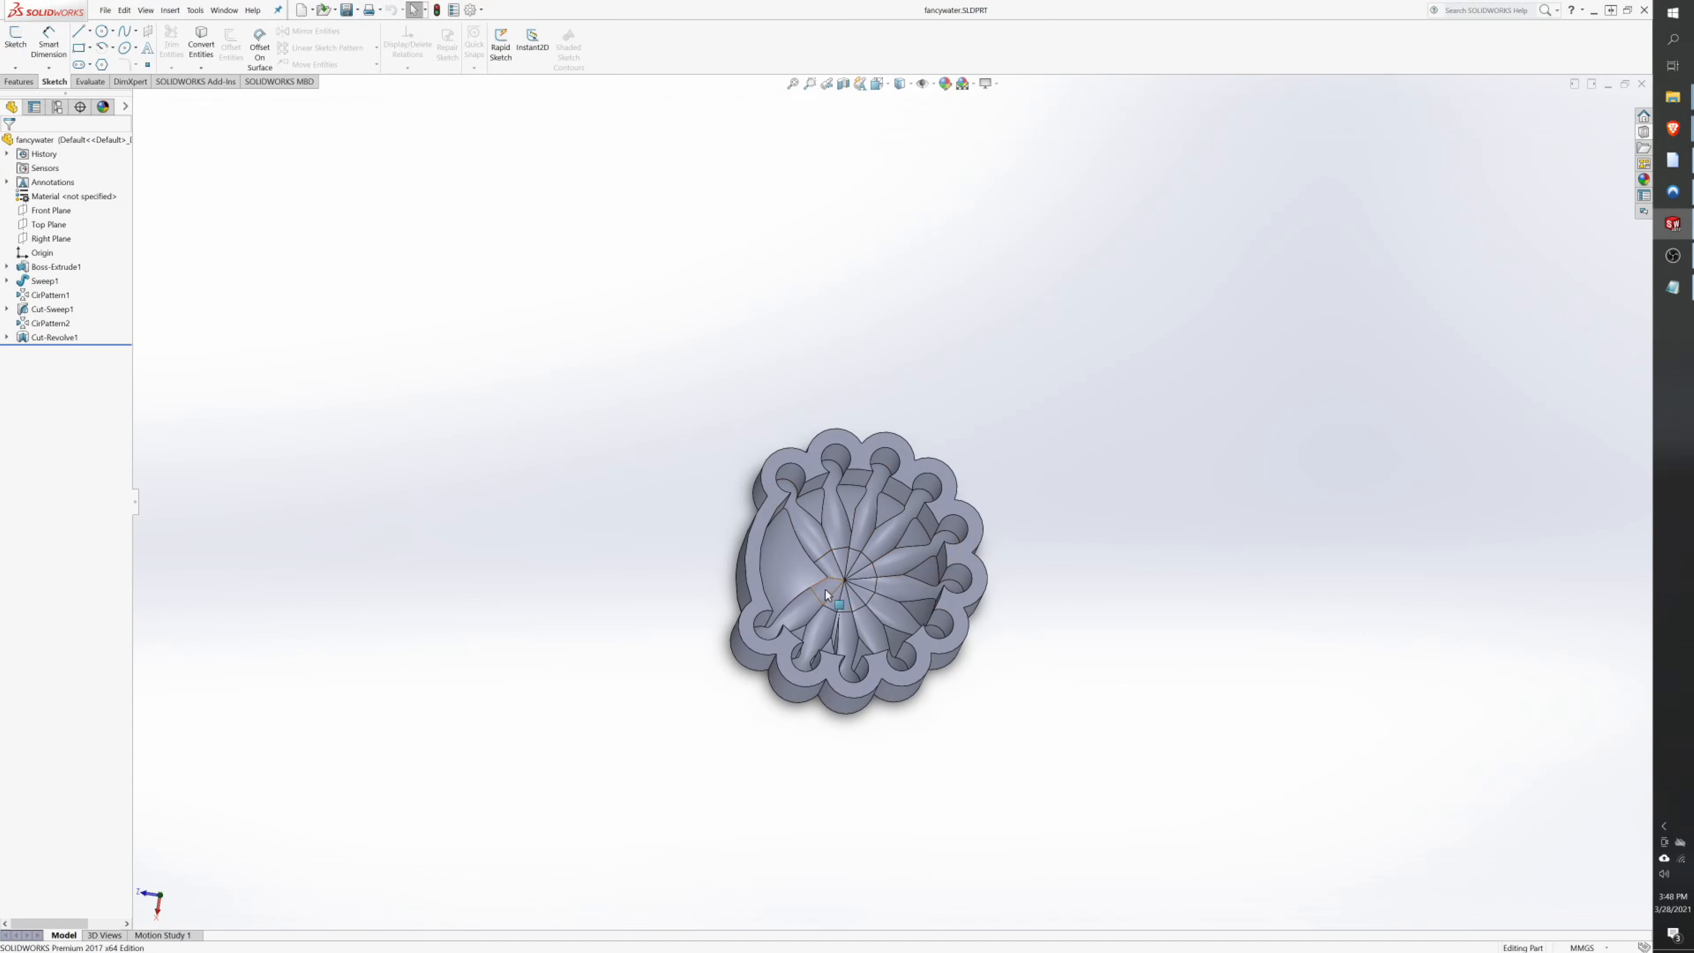
- Start a sketch on the Right Plane, viewed straight on, and switch the model display to wireframe
click(56, 239)
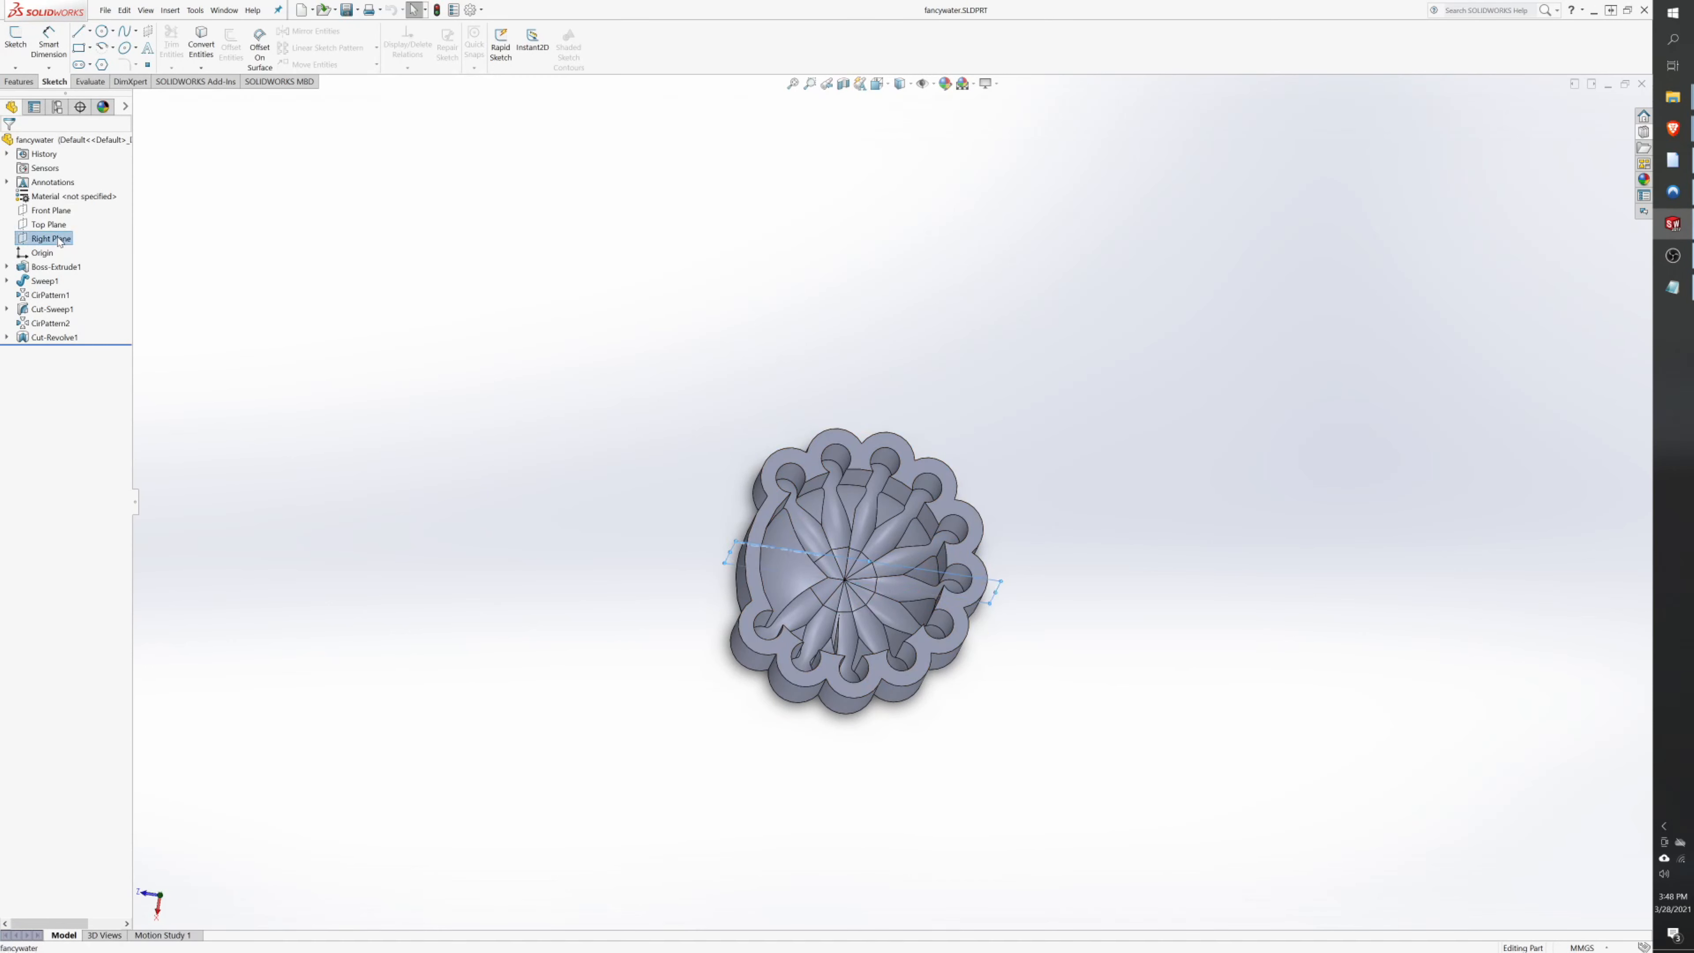
click(125, 221)
click(14, 40)
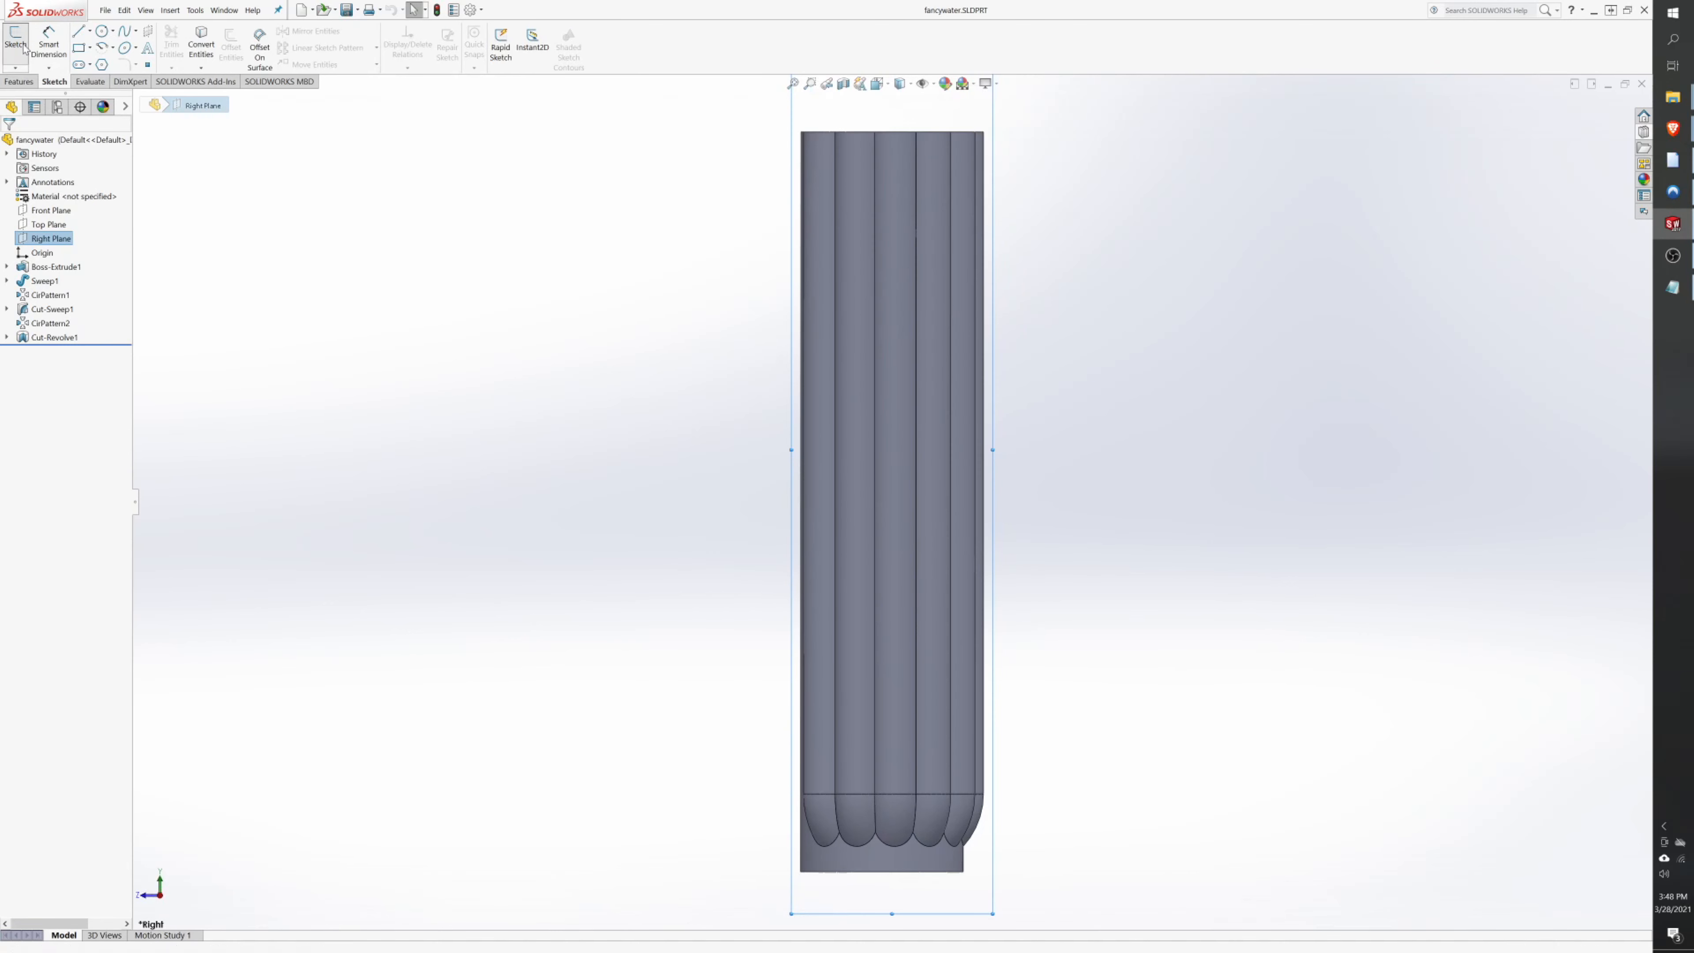
click(78, 33)
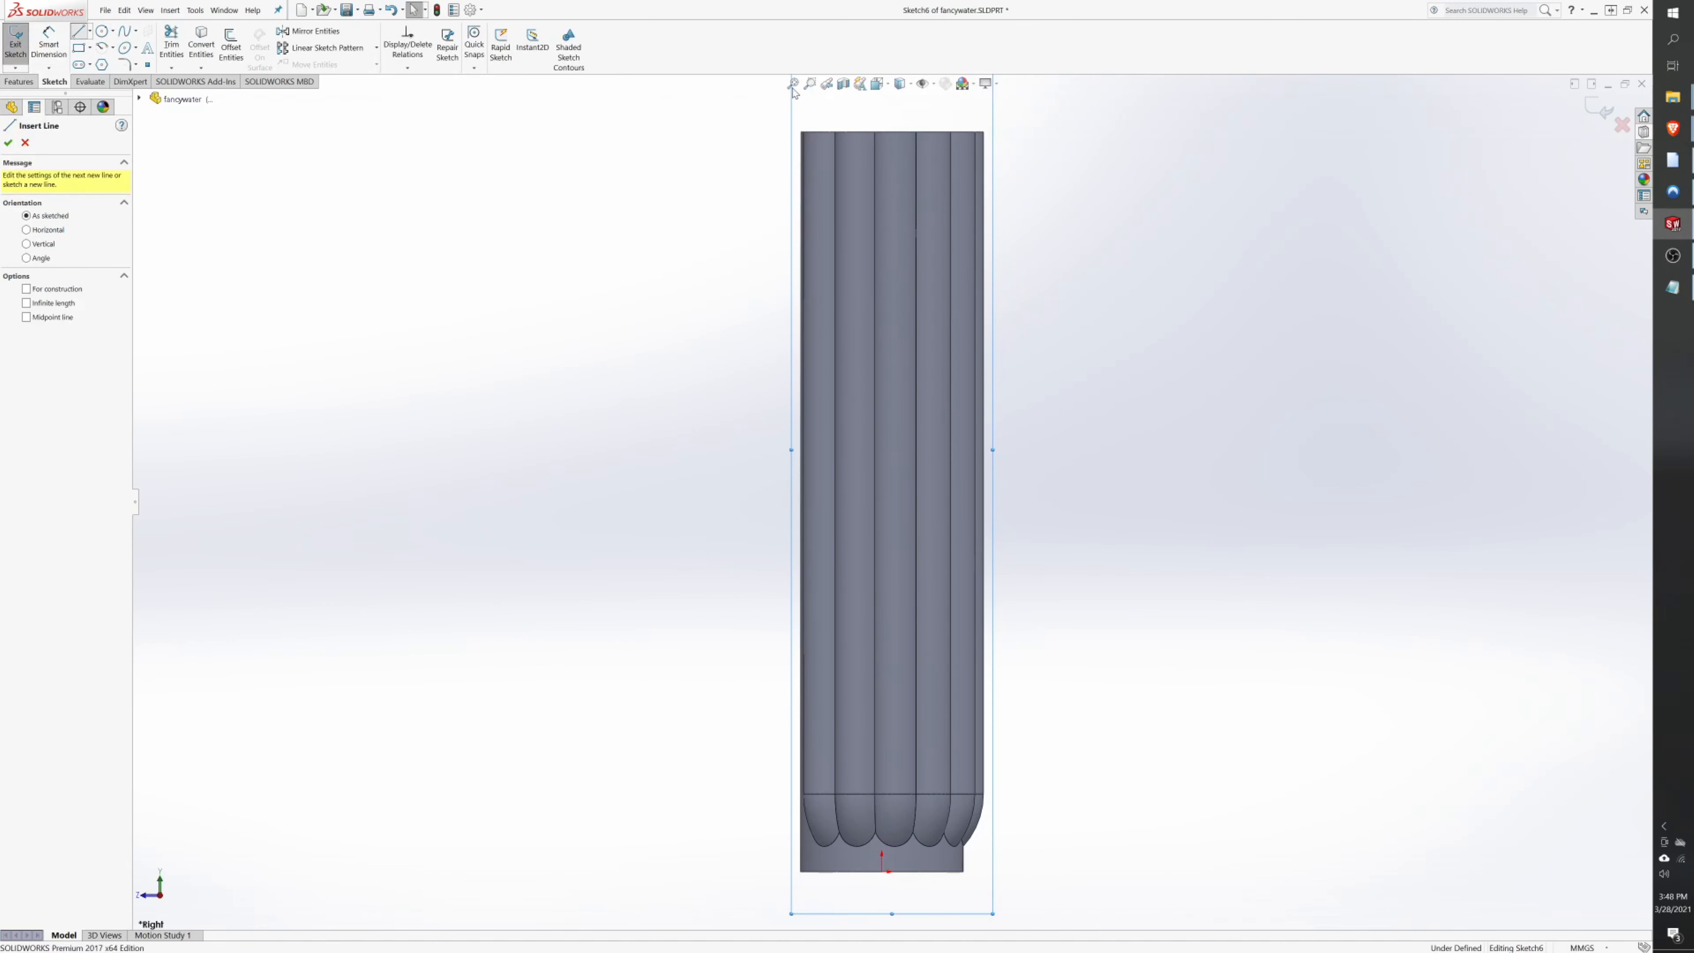
click(906, 88)
click(908, 172)
scroll(954, 767, down, 3)
scroll(869, 730, down, 4)
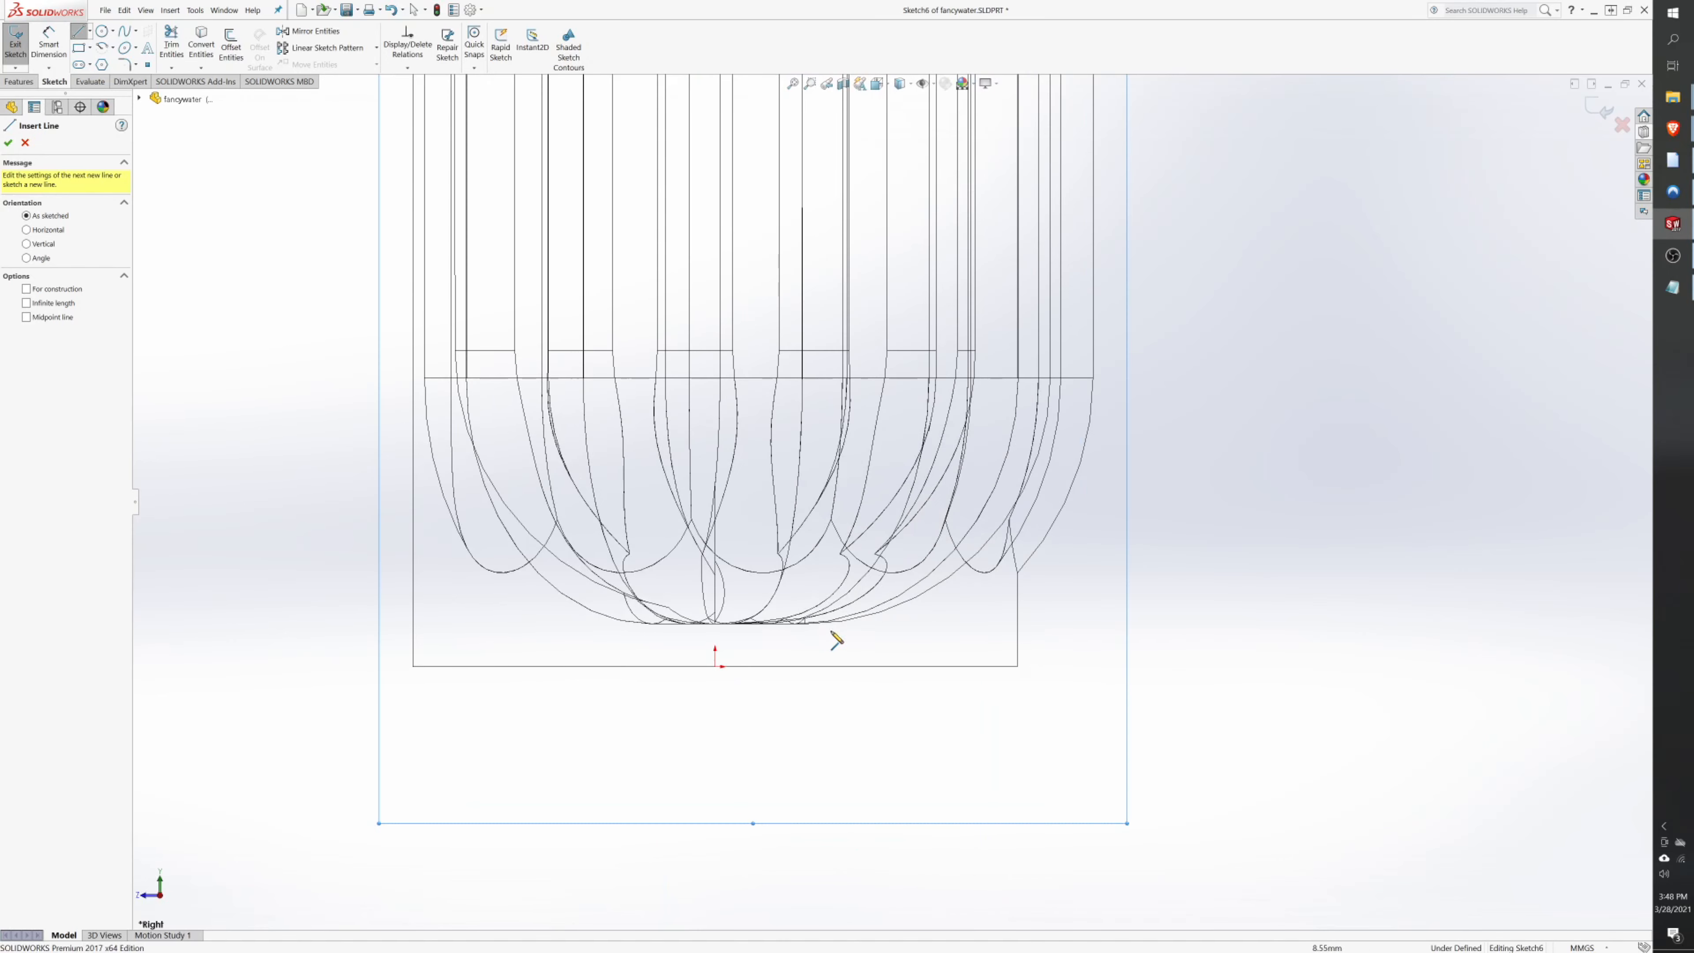
- Draw a closed four-line profile from the origin: vertical centreline, slope down to an outer corner, slanted side, and base about 6 mm wide
click(715, 666)
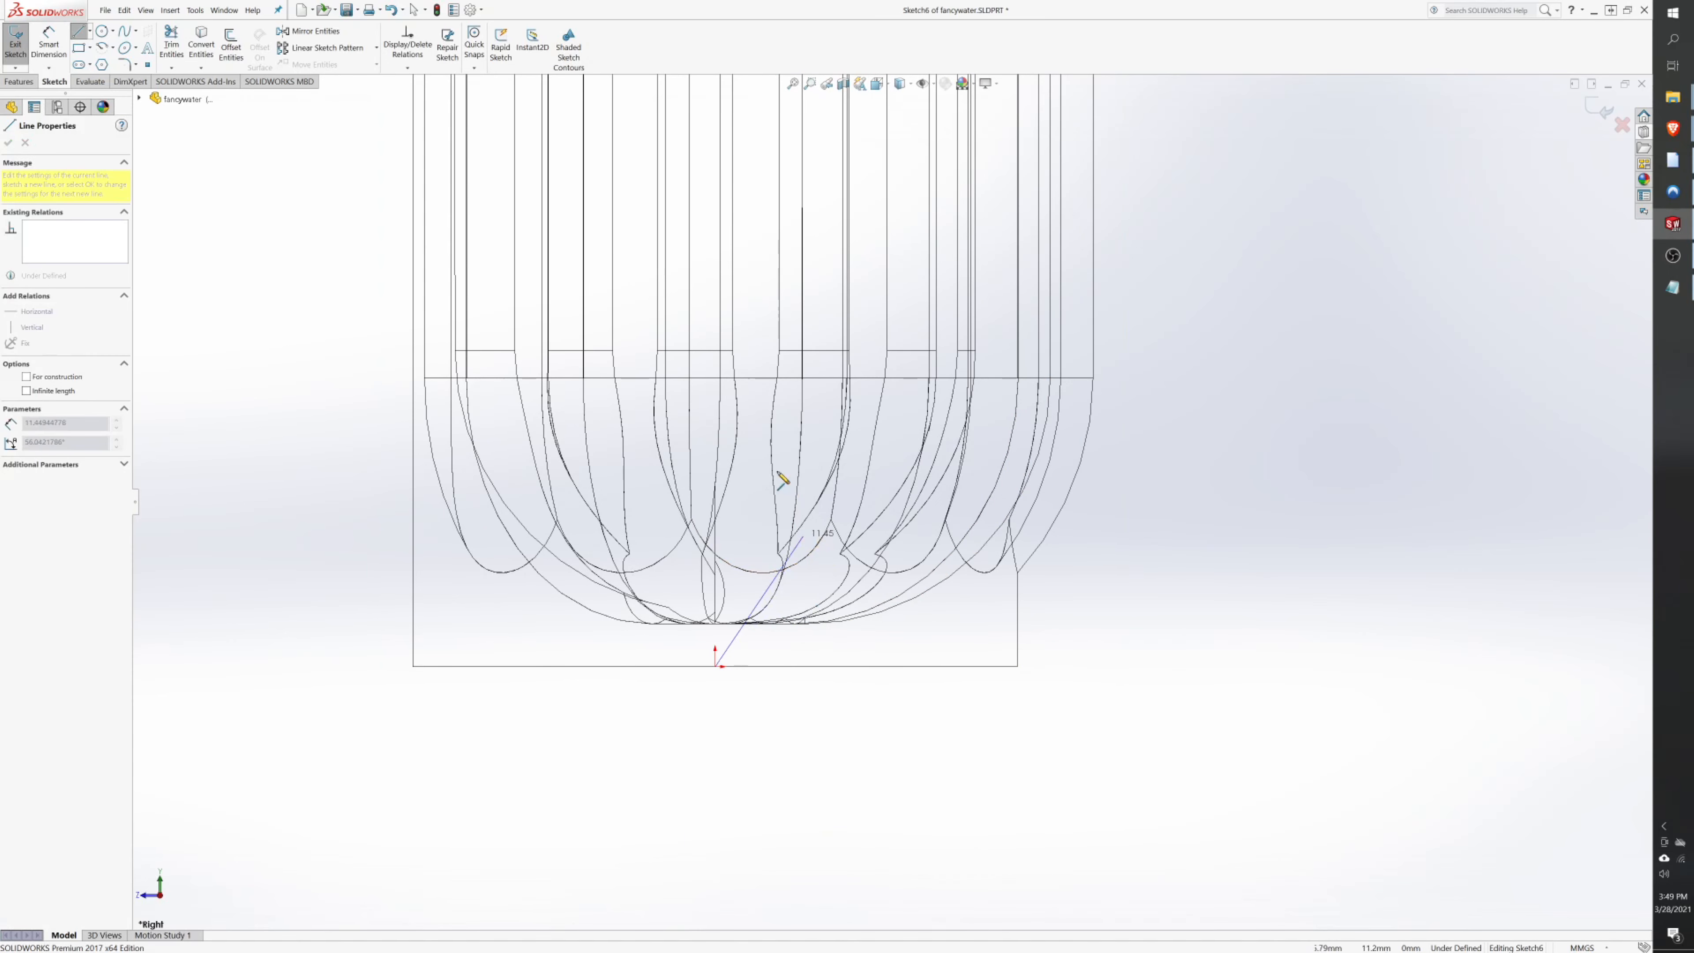
click(715, 312)
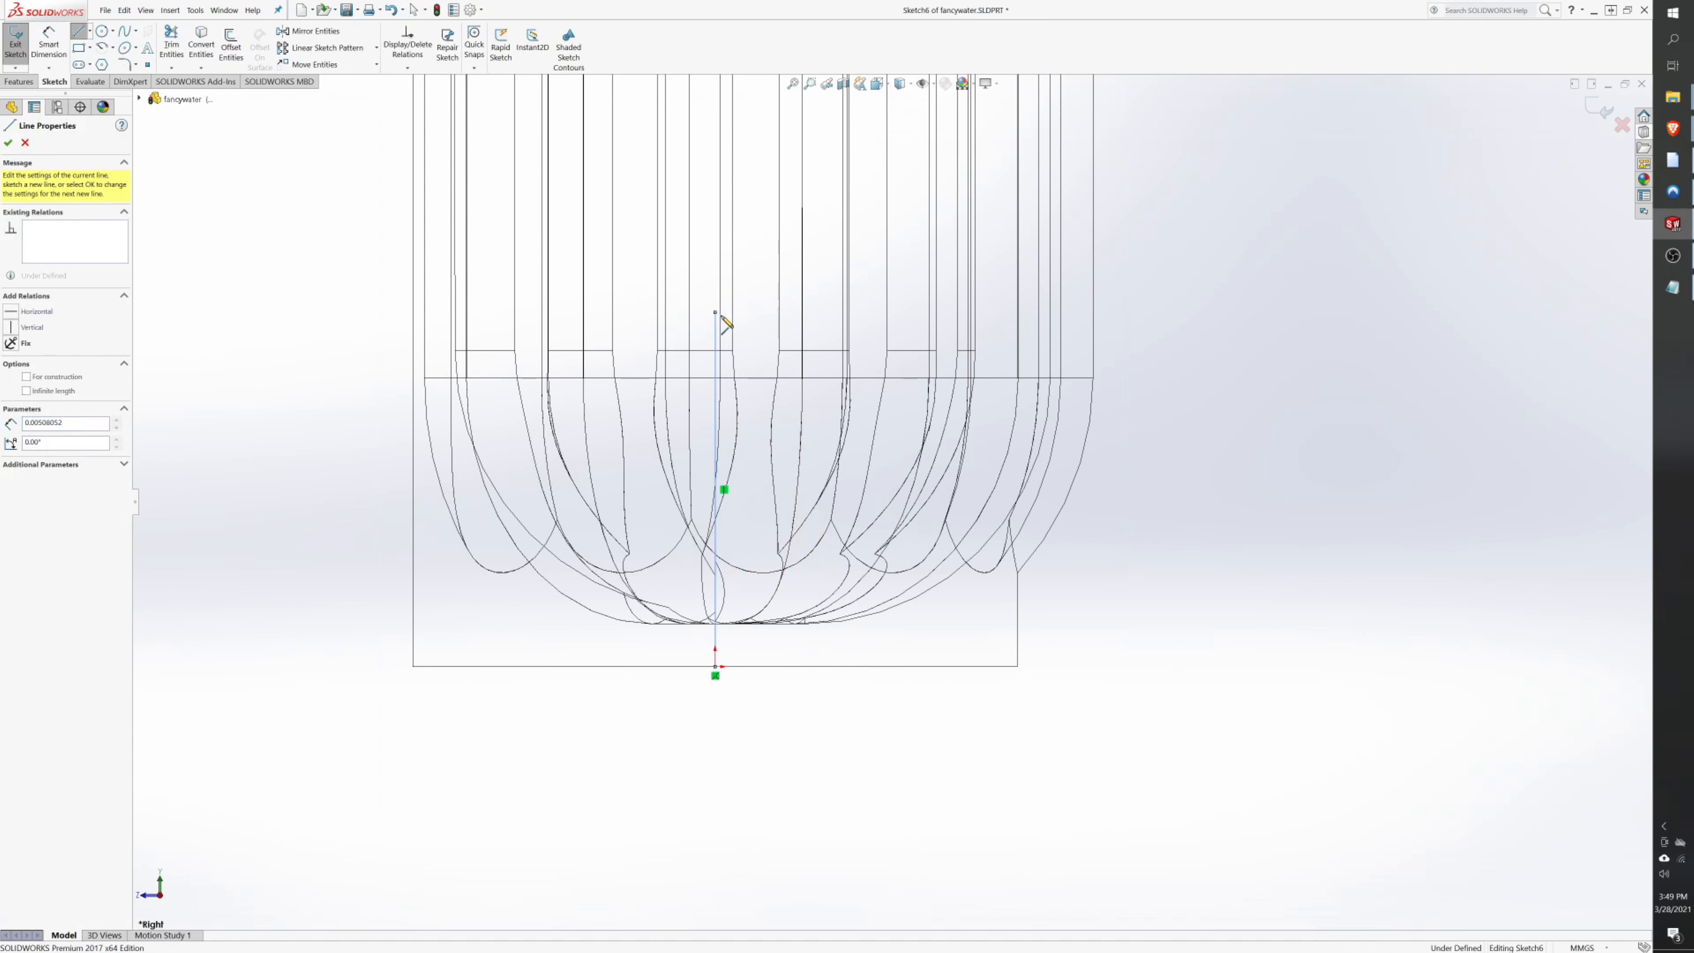
click(908, 446)
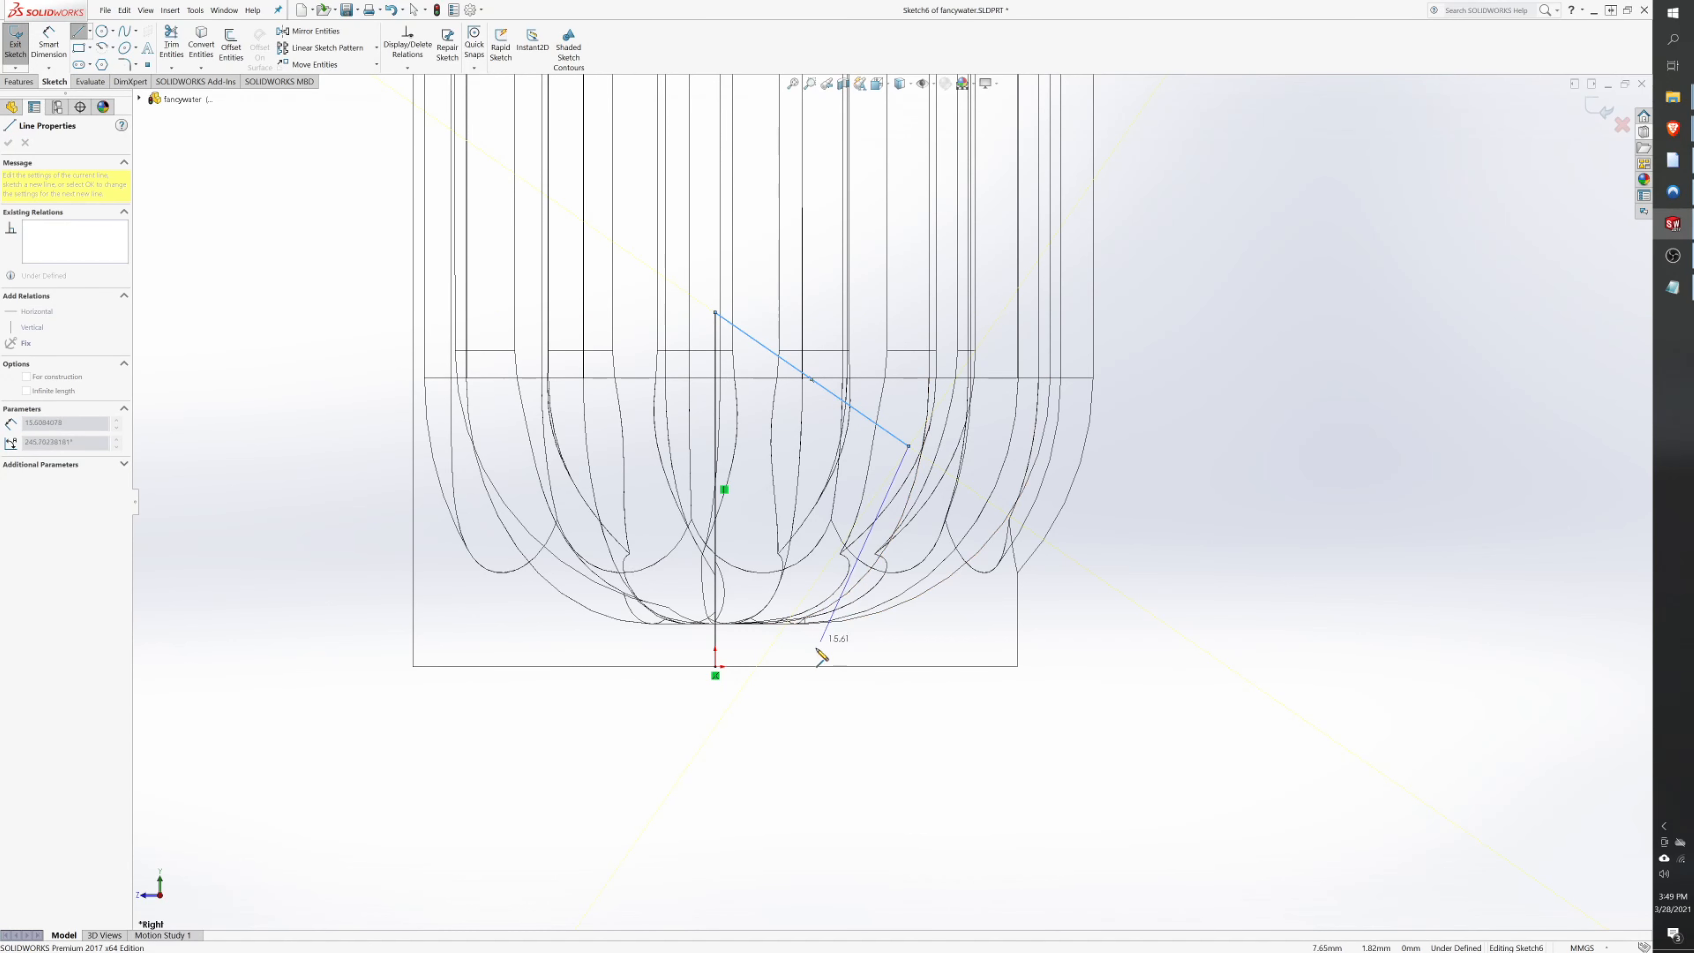
click(801, 666)
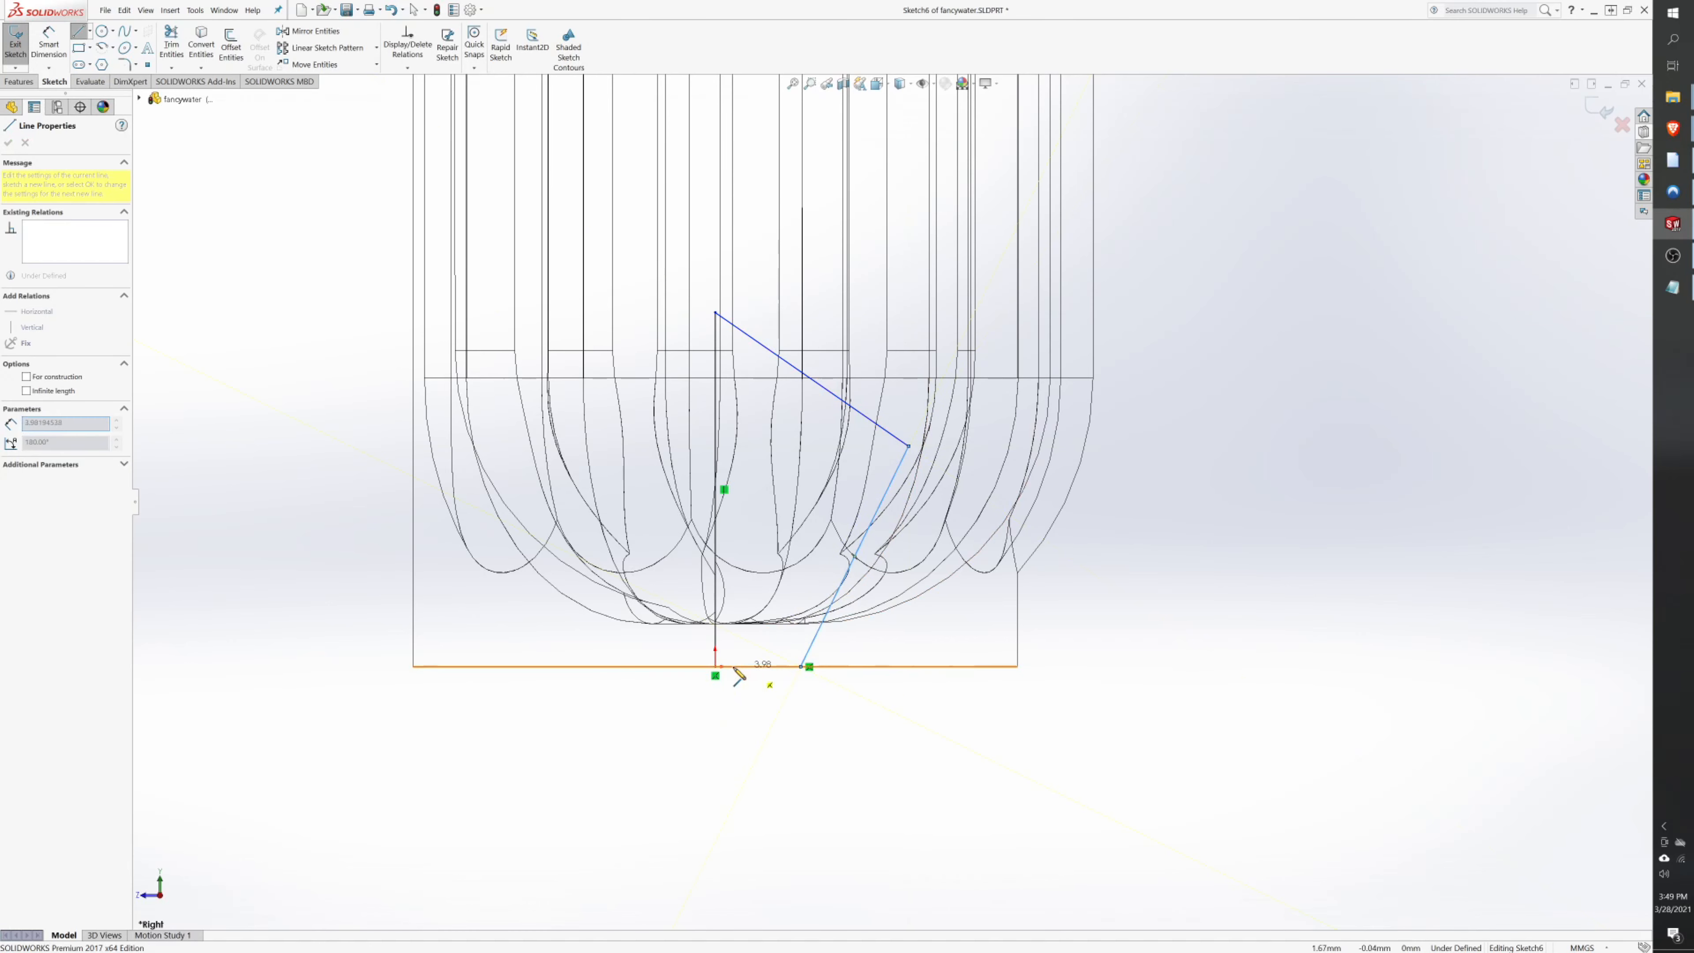
click(715, 666)
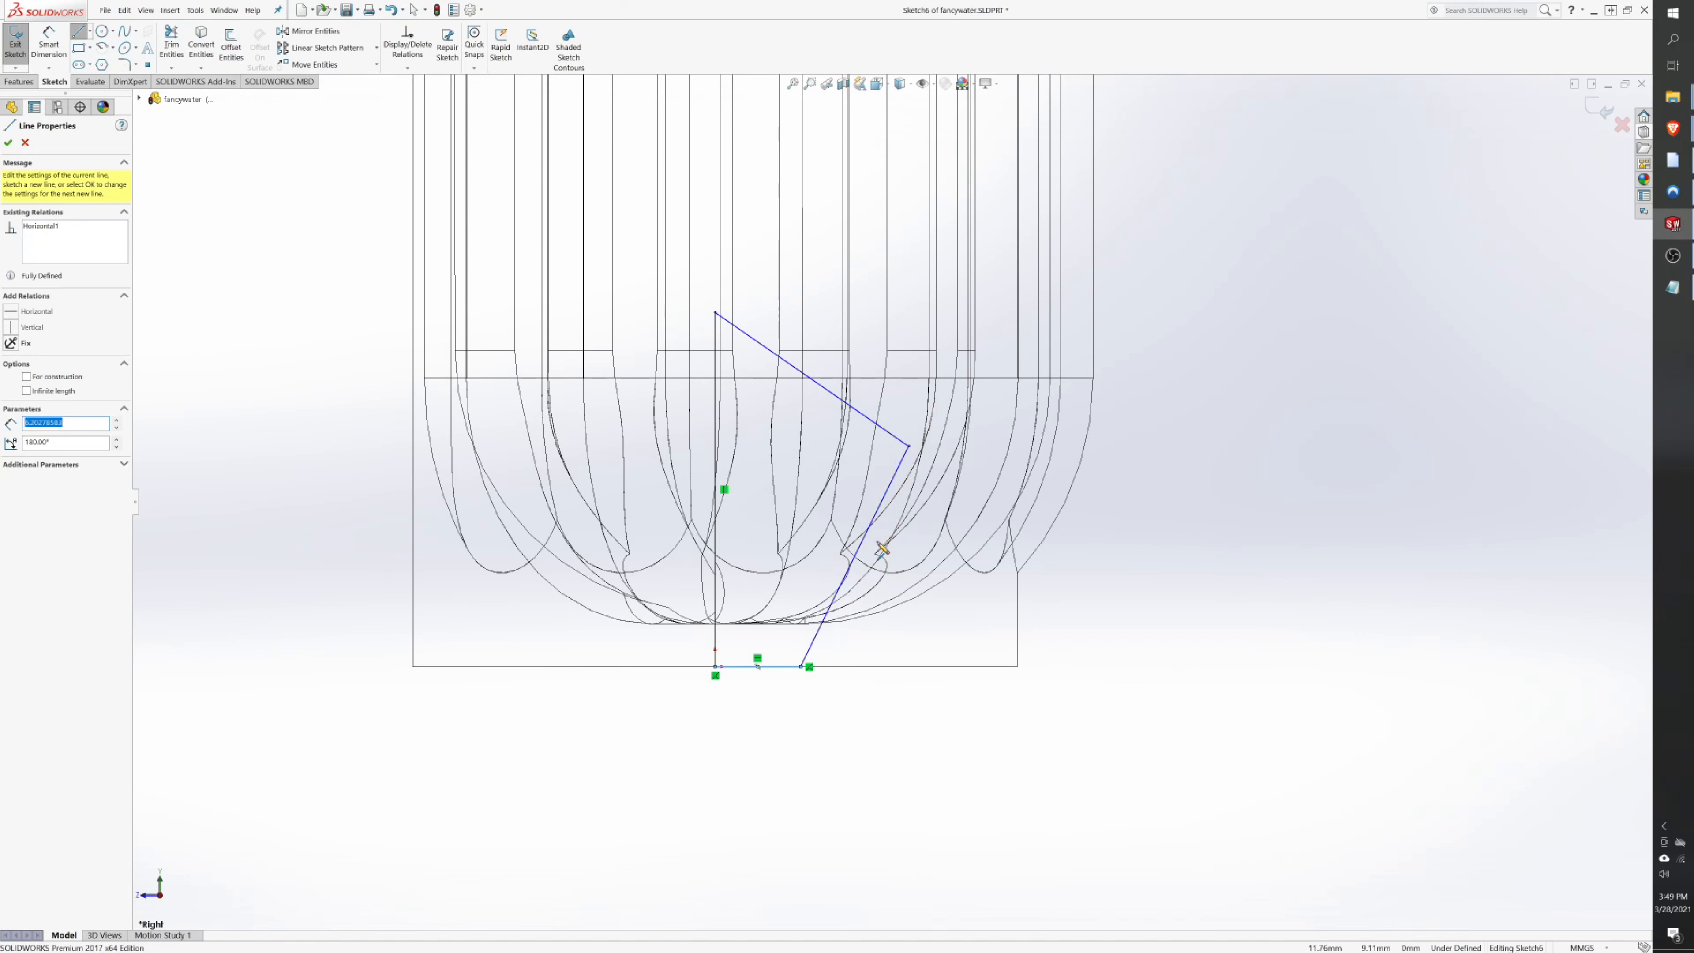
- Dimension the profile's horizontal base line and set its length to 5 mm
click(54, 45)
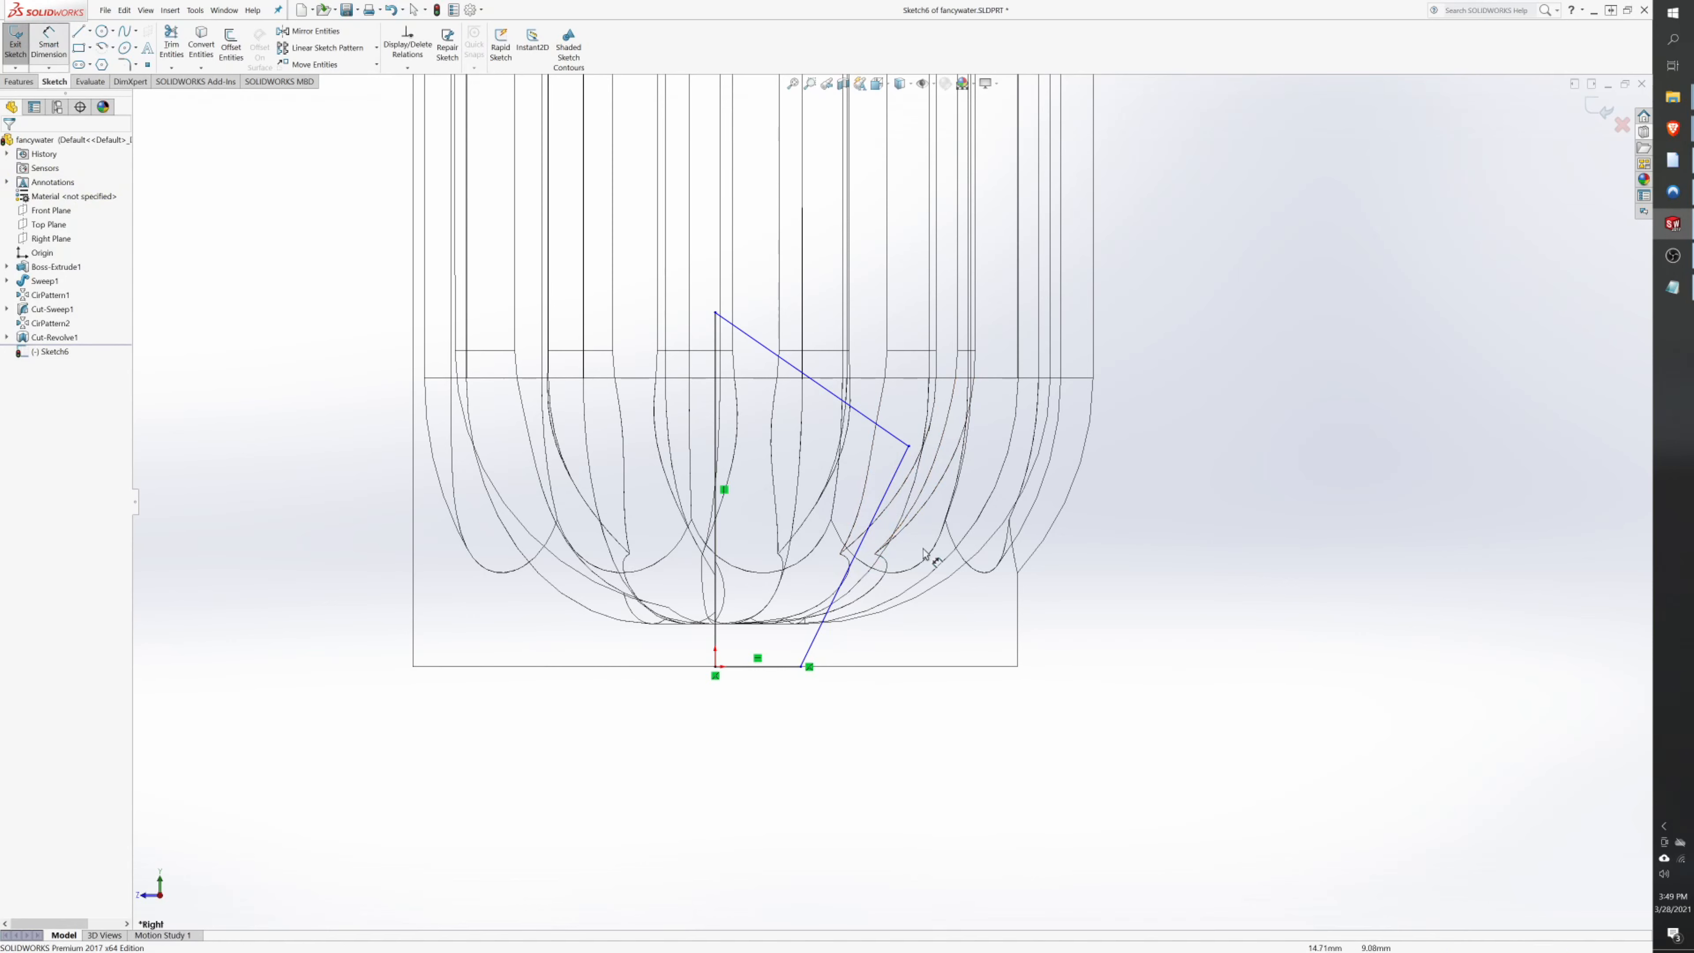
mouse_move(876, 444)
middle_down()
mouse_move(863, 492)
mouse_move(907, 616)
mouse_move(854, 609)
mouse_move(575, 484)
middle_up()
click(52, 352)
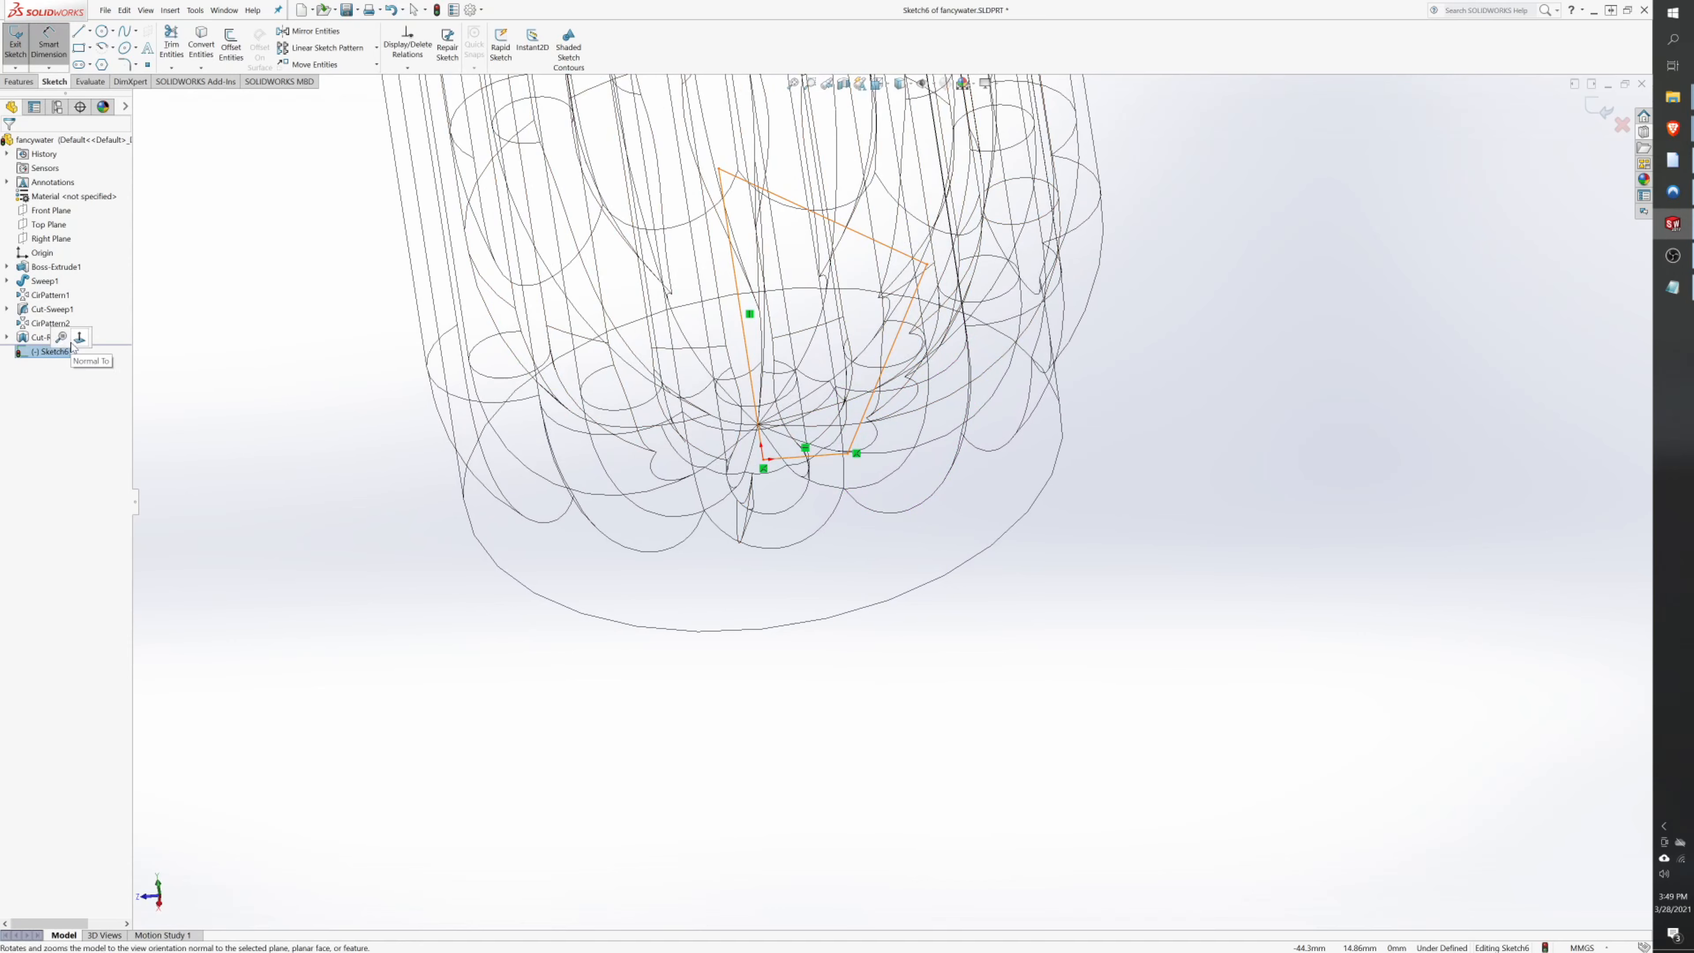
click(79, 337)
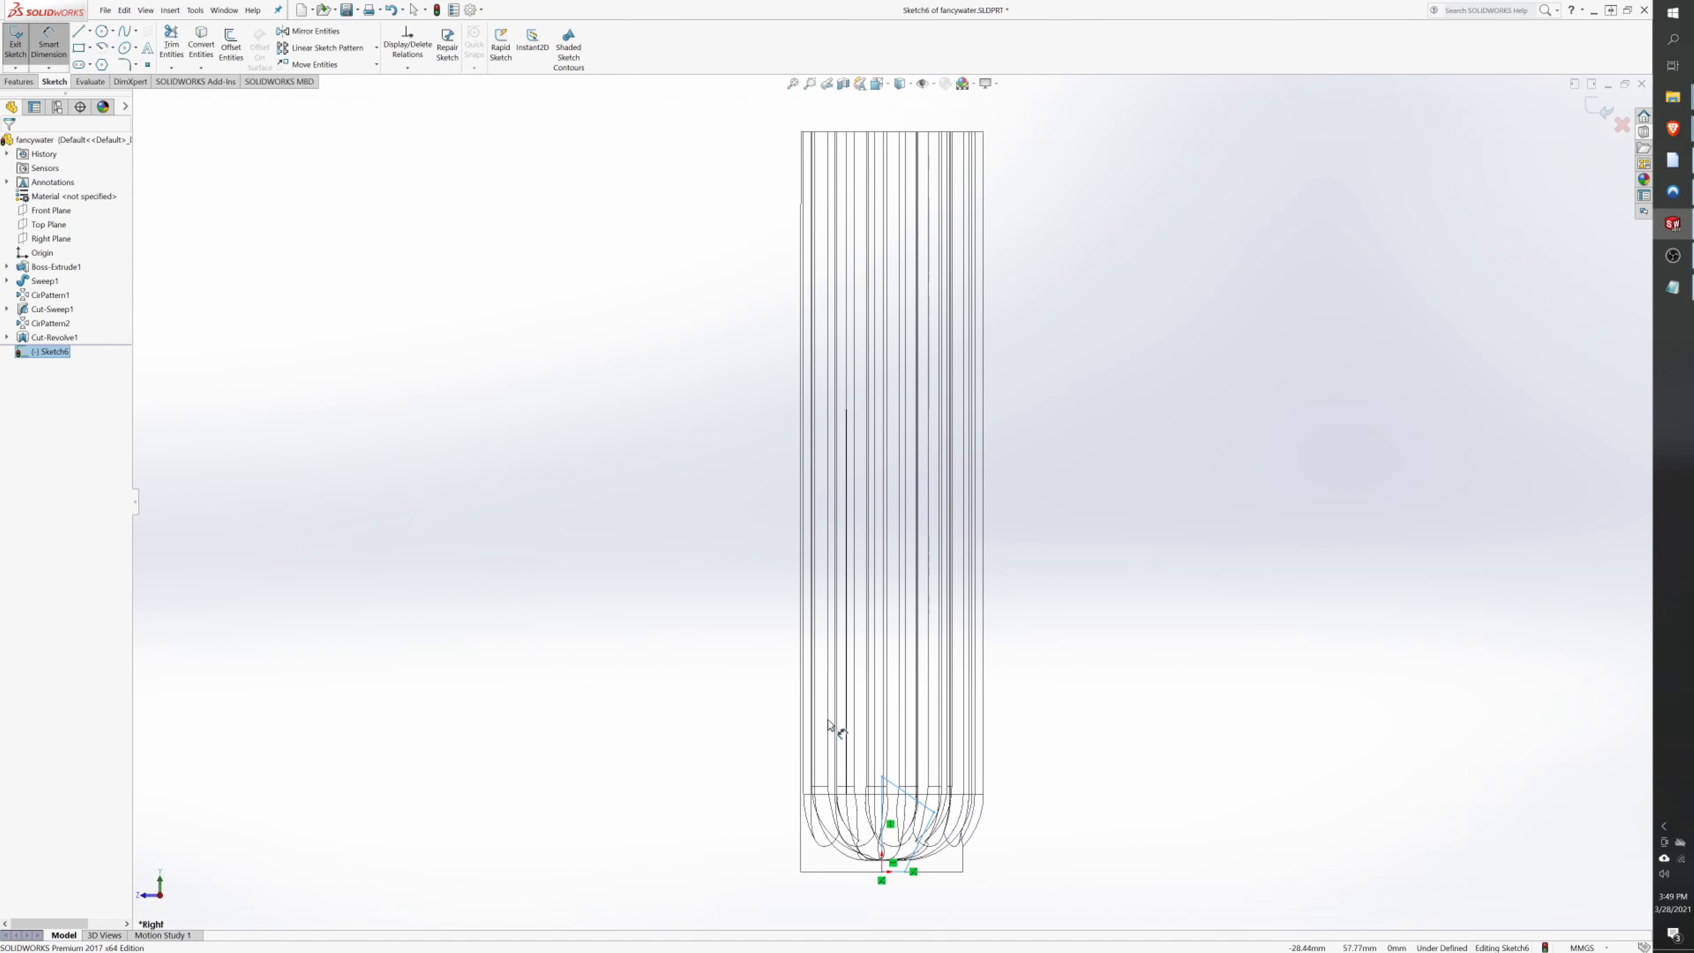
scroll(1085, 893, down, 1)
scroll(839, 802, down, 1)
scroll(824, 746, down, 1)
scroll(787, 660, down, 3)
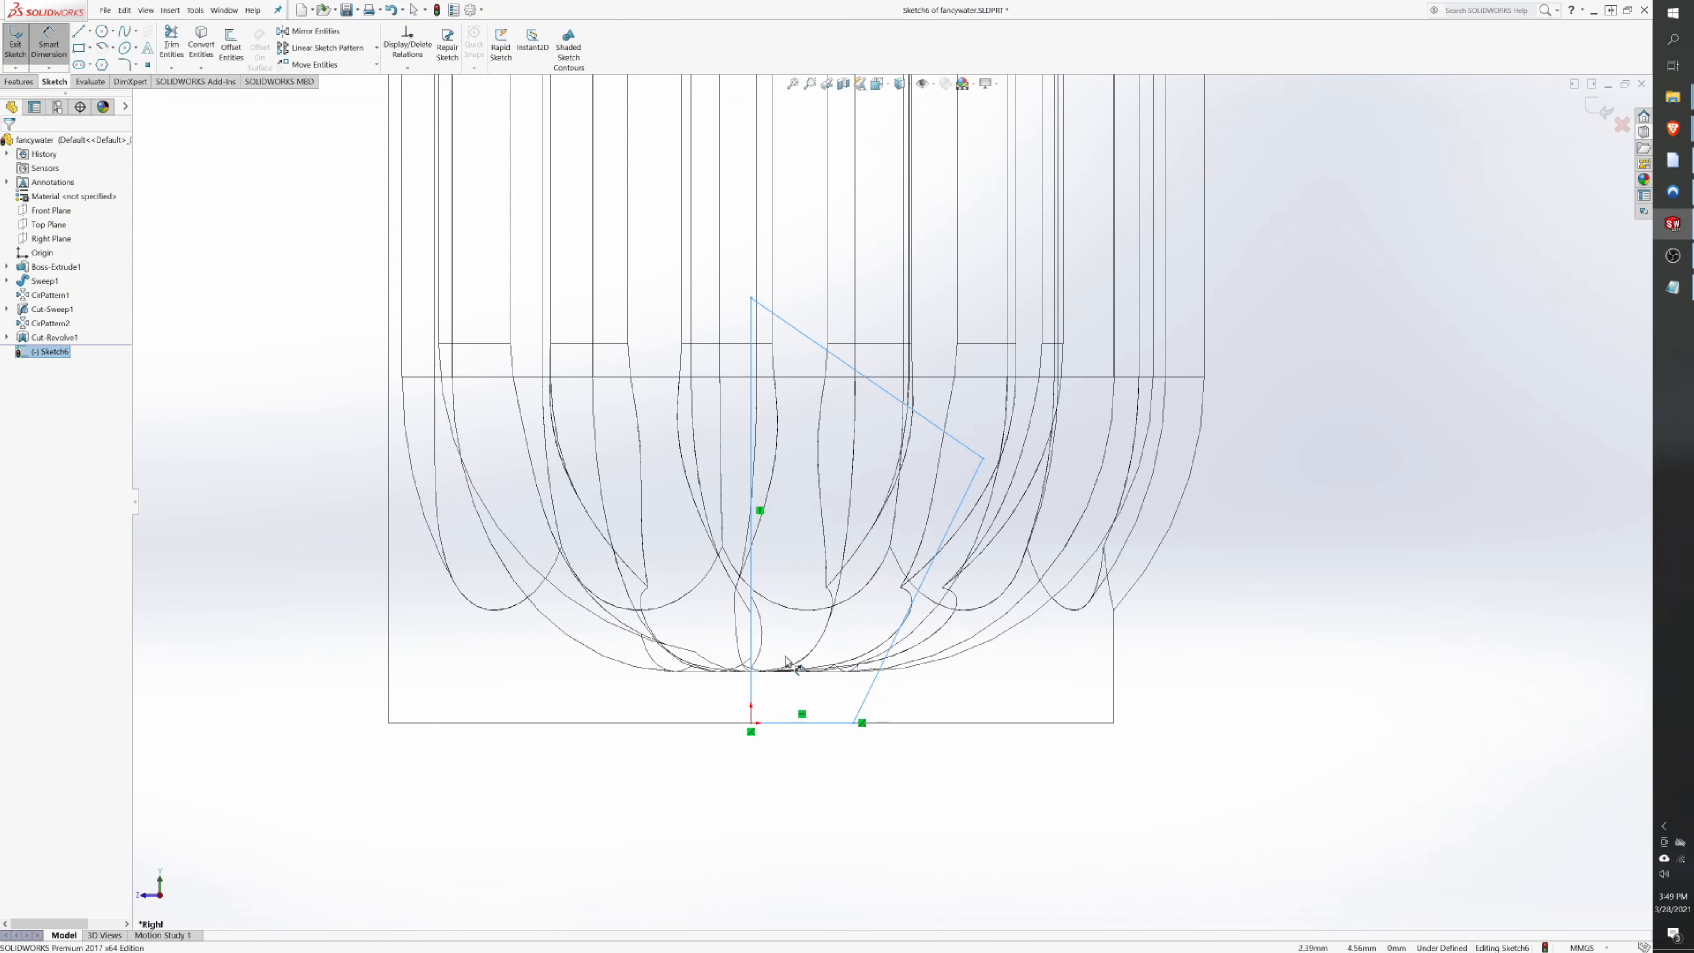
click(808, 724)
click(805, 769)
key(Return)
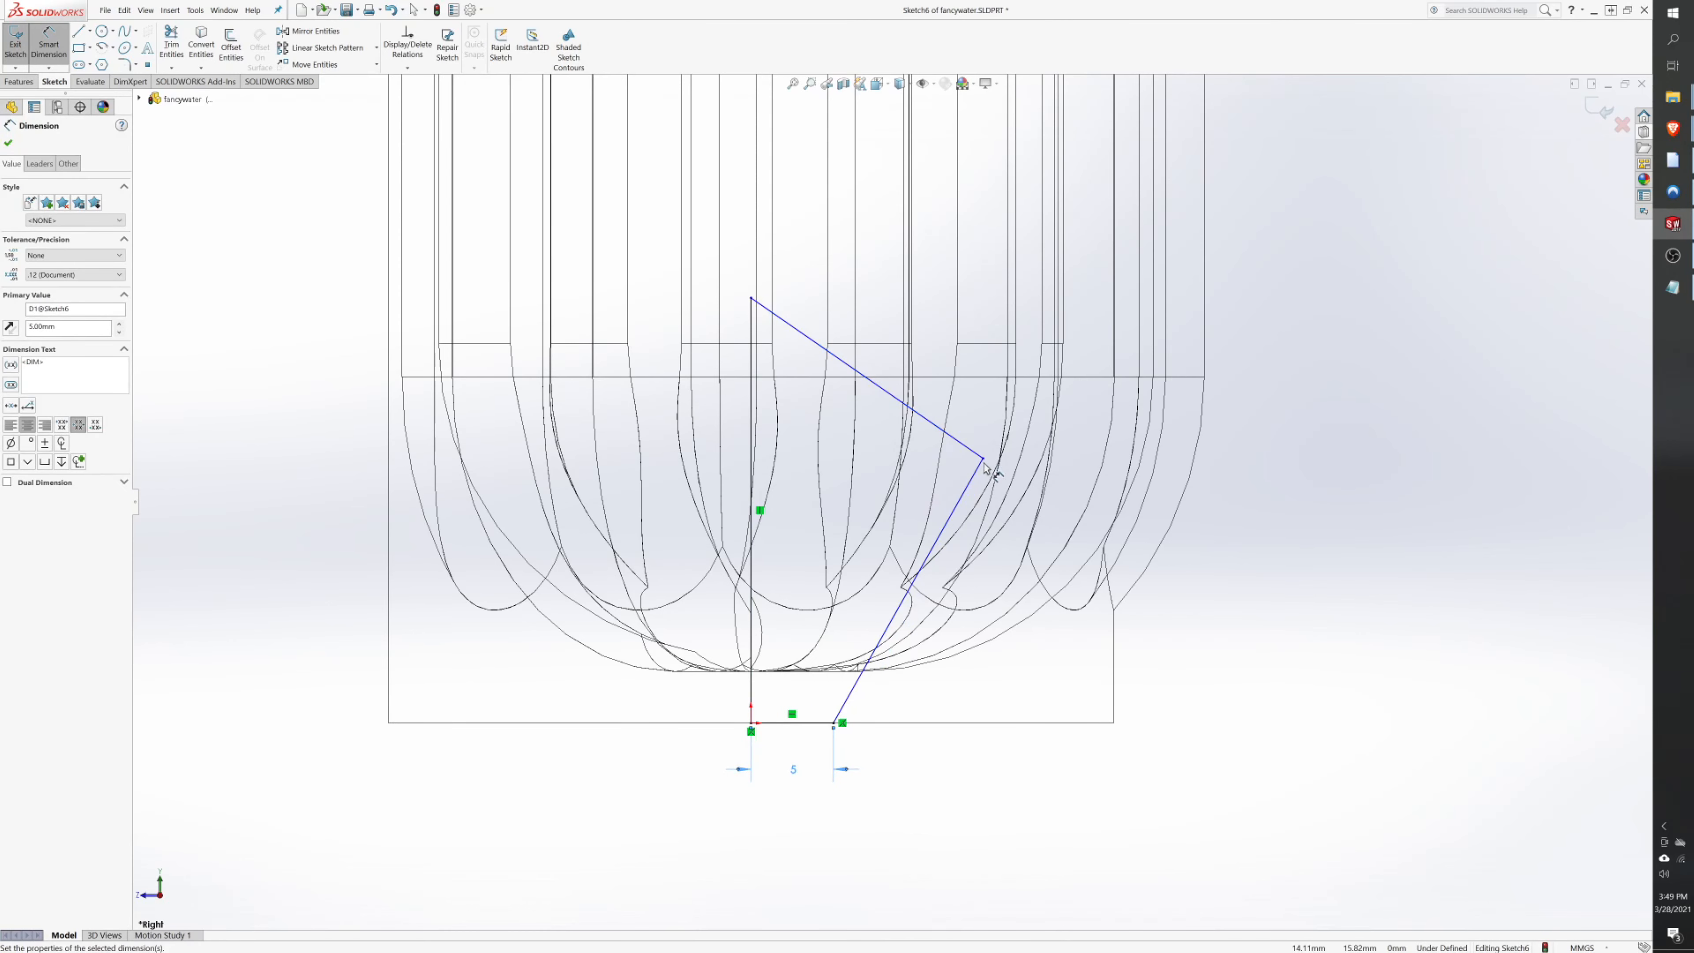
- Set the horizontal distance from the base line's outer end to the profile's outer corner to 7.5 mm
click(982, 461)
click(834, 723)
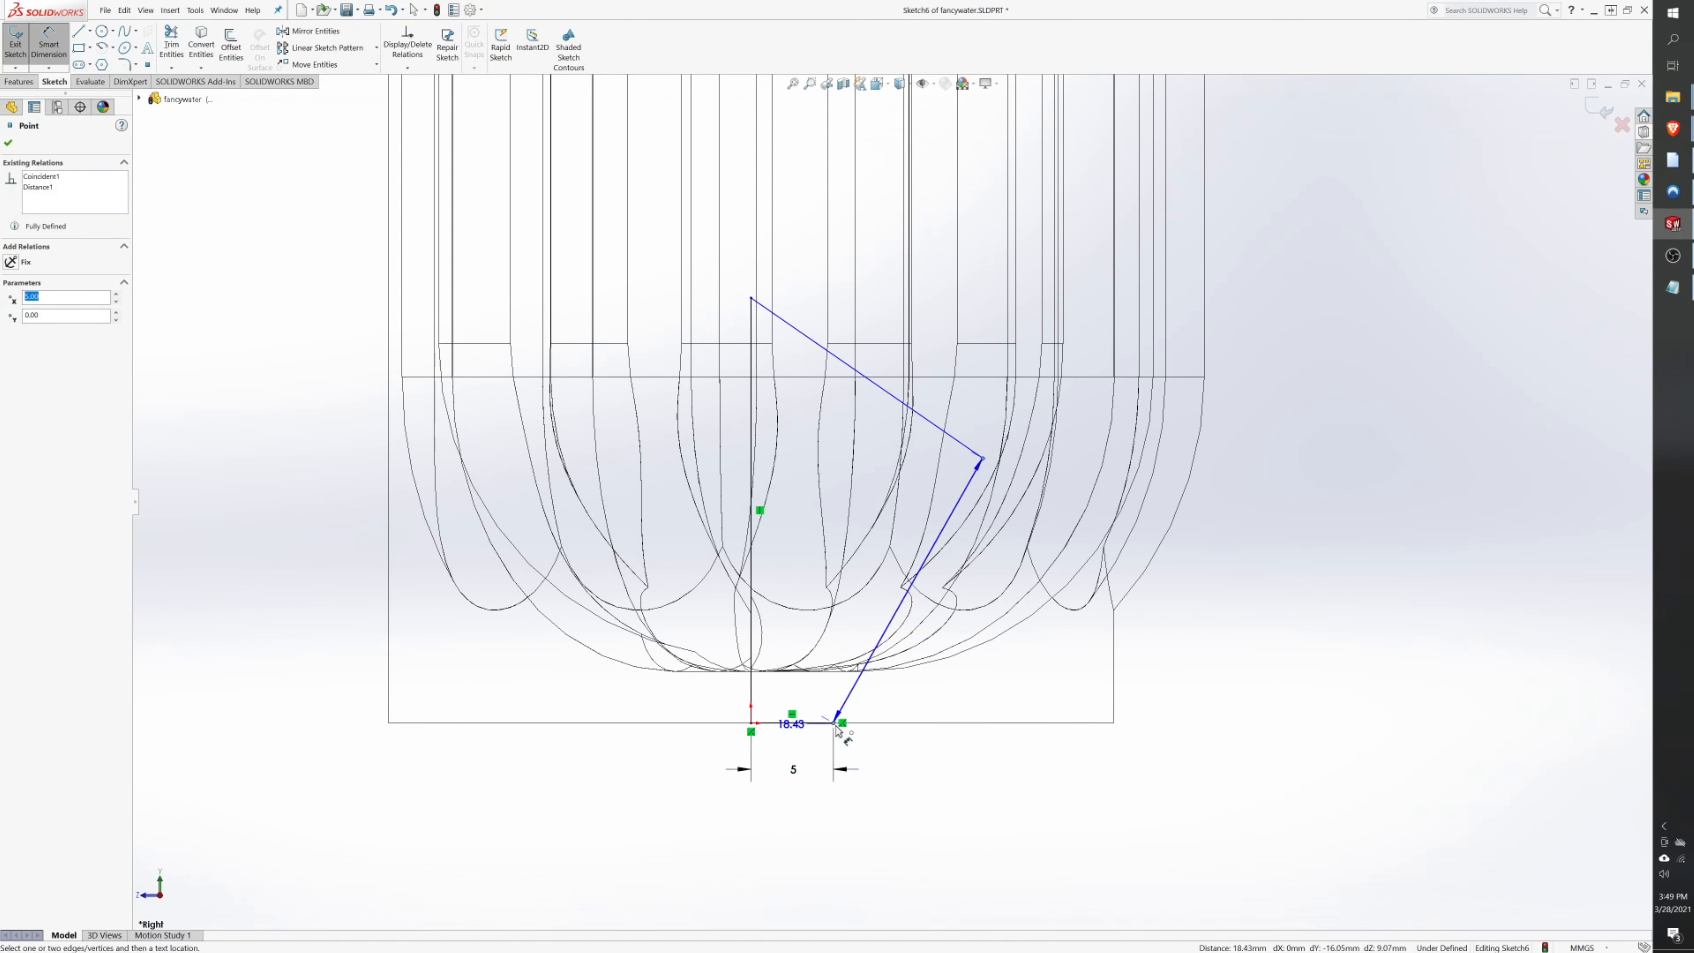
click(882, 808)
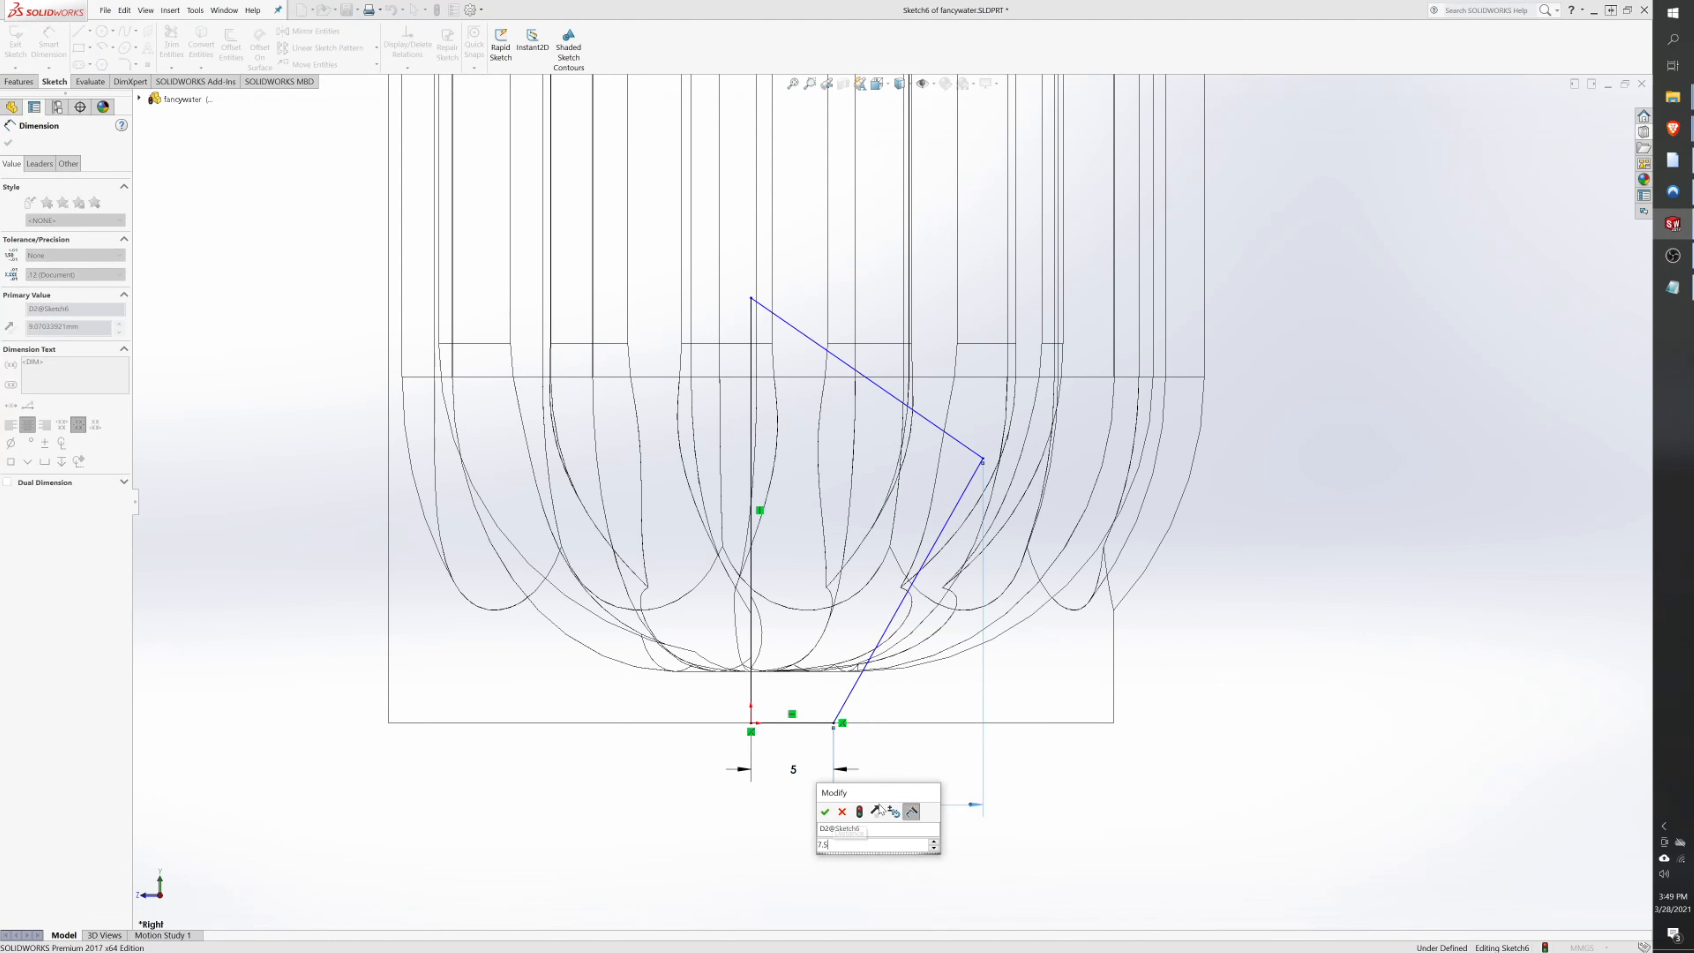
text(7.5)
key(Return)
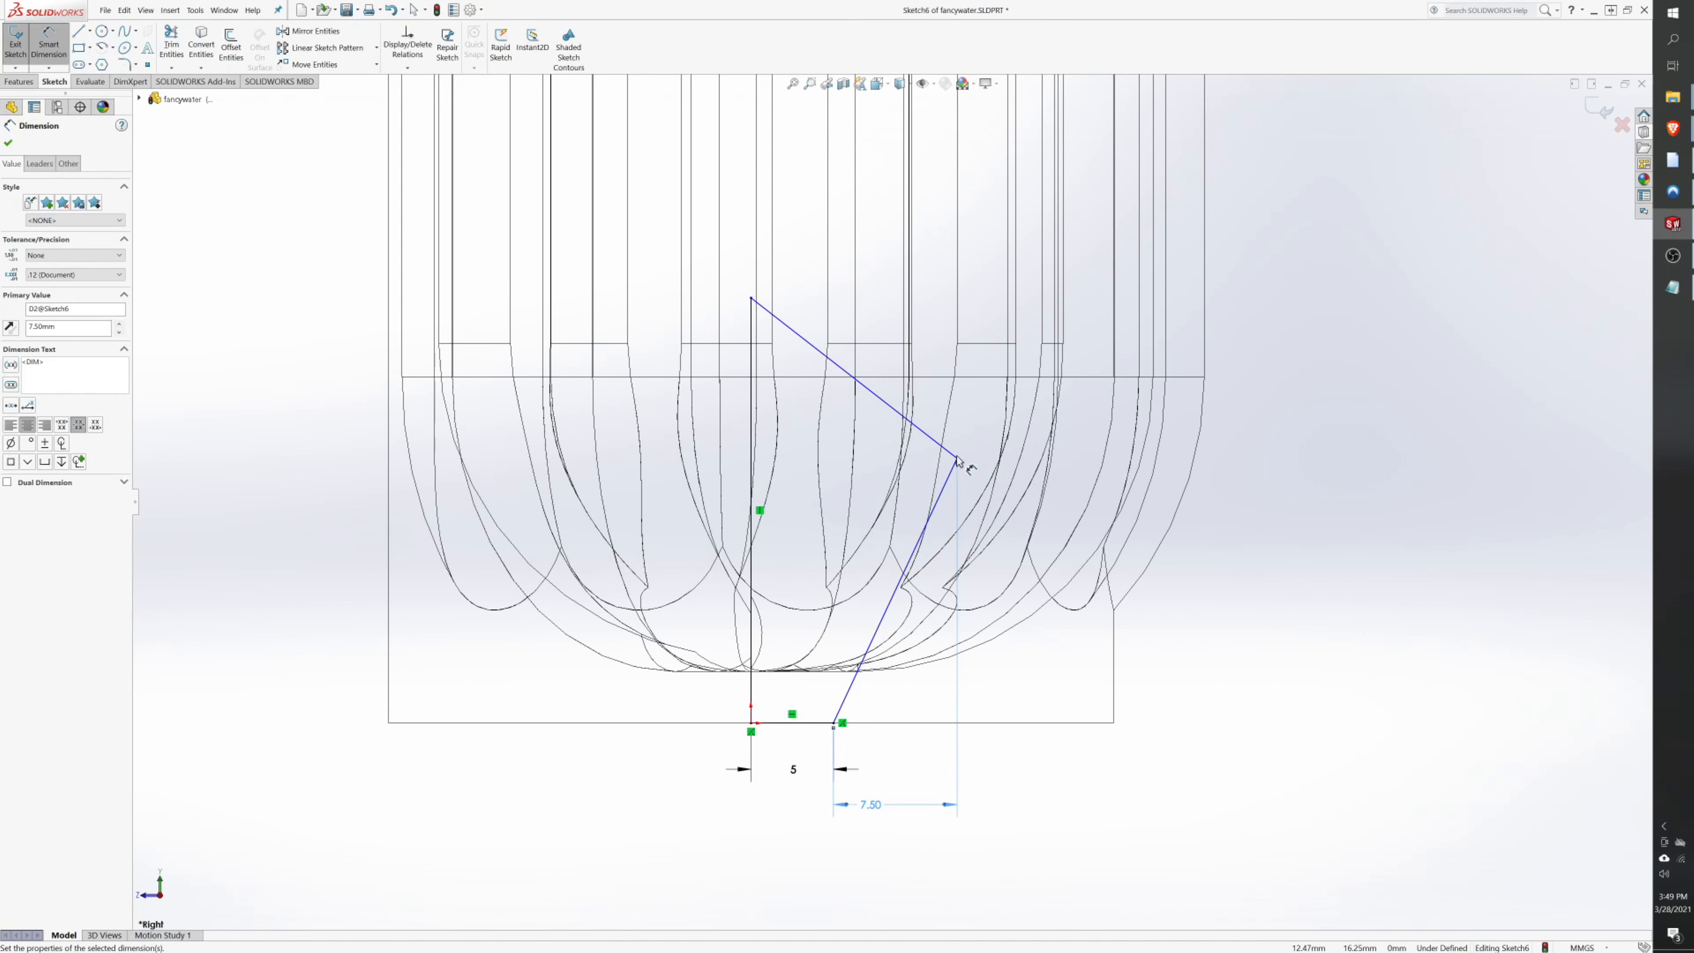
key(Escape)
- Set the heights above the part's base to 15 mm for the profile's outer corner and 20 mm for its peak on the centreline
click(958, 460)
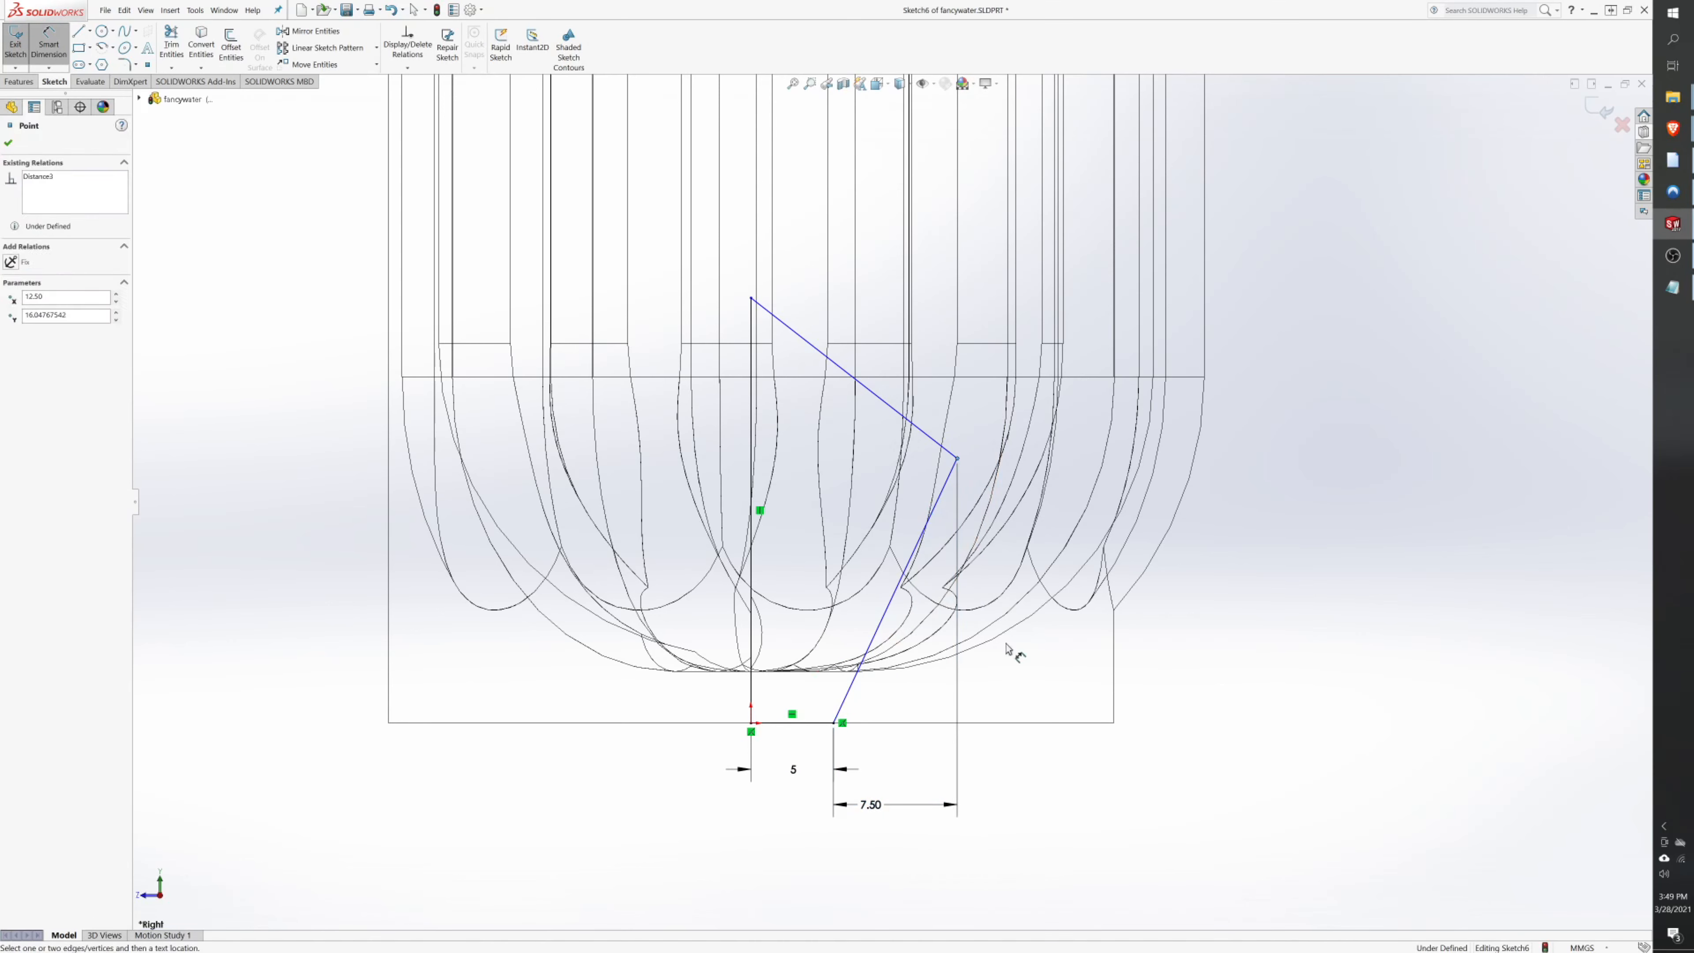
click(989, 723)
click(1043, 674)
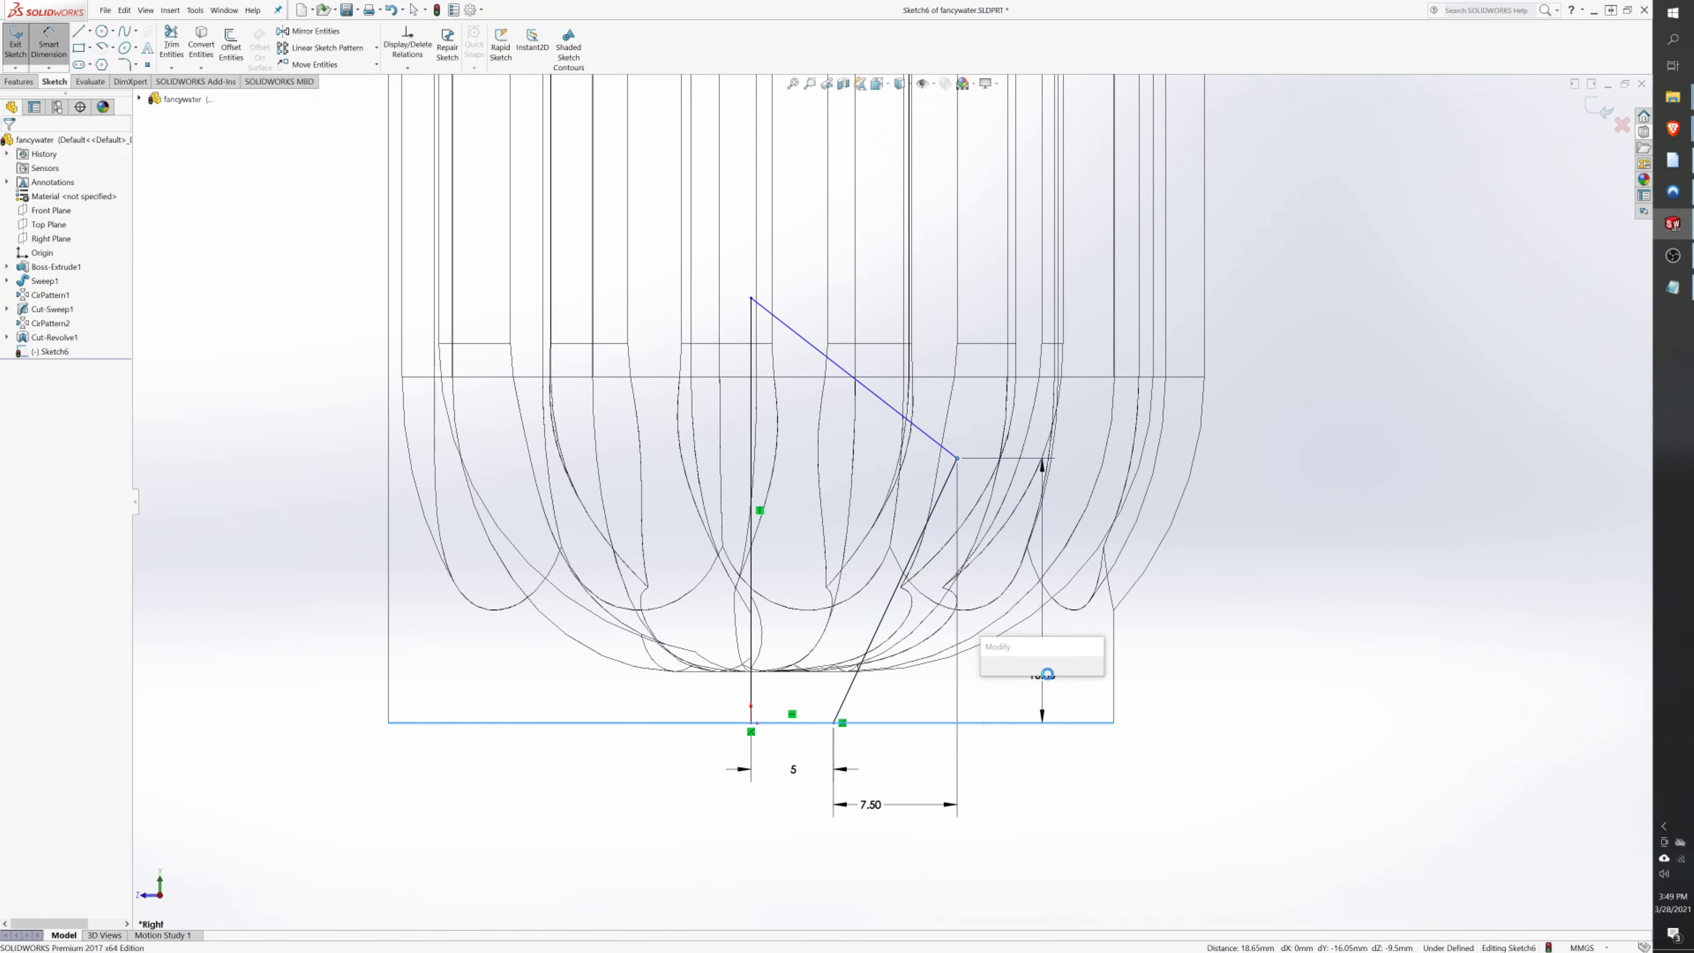
key(Return)
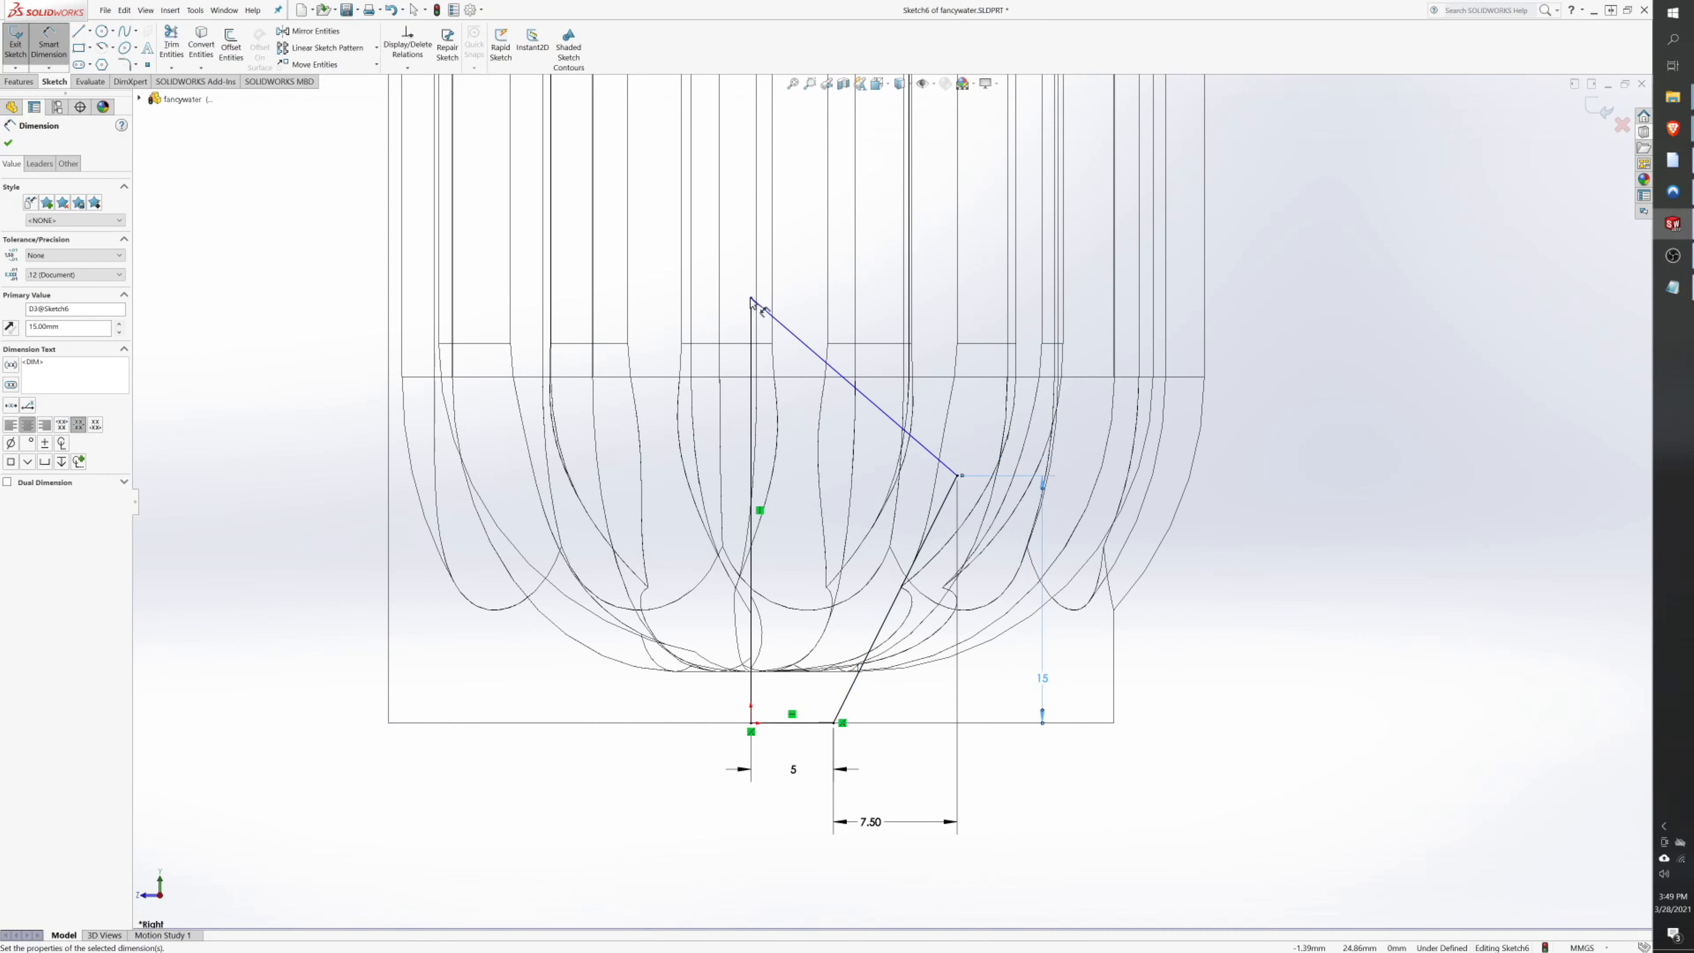
click(752, 307)
click(331, 441)
text(20)
key(Return)
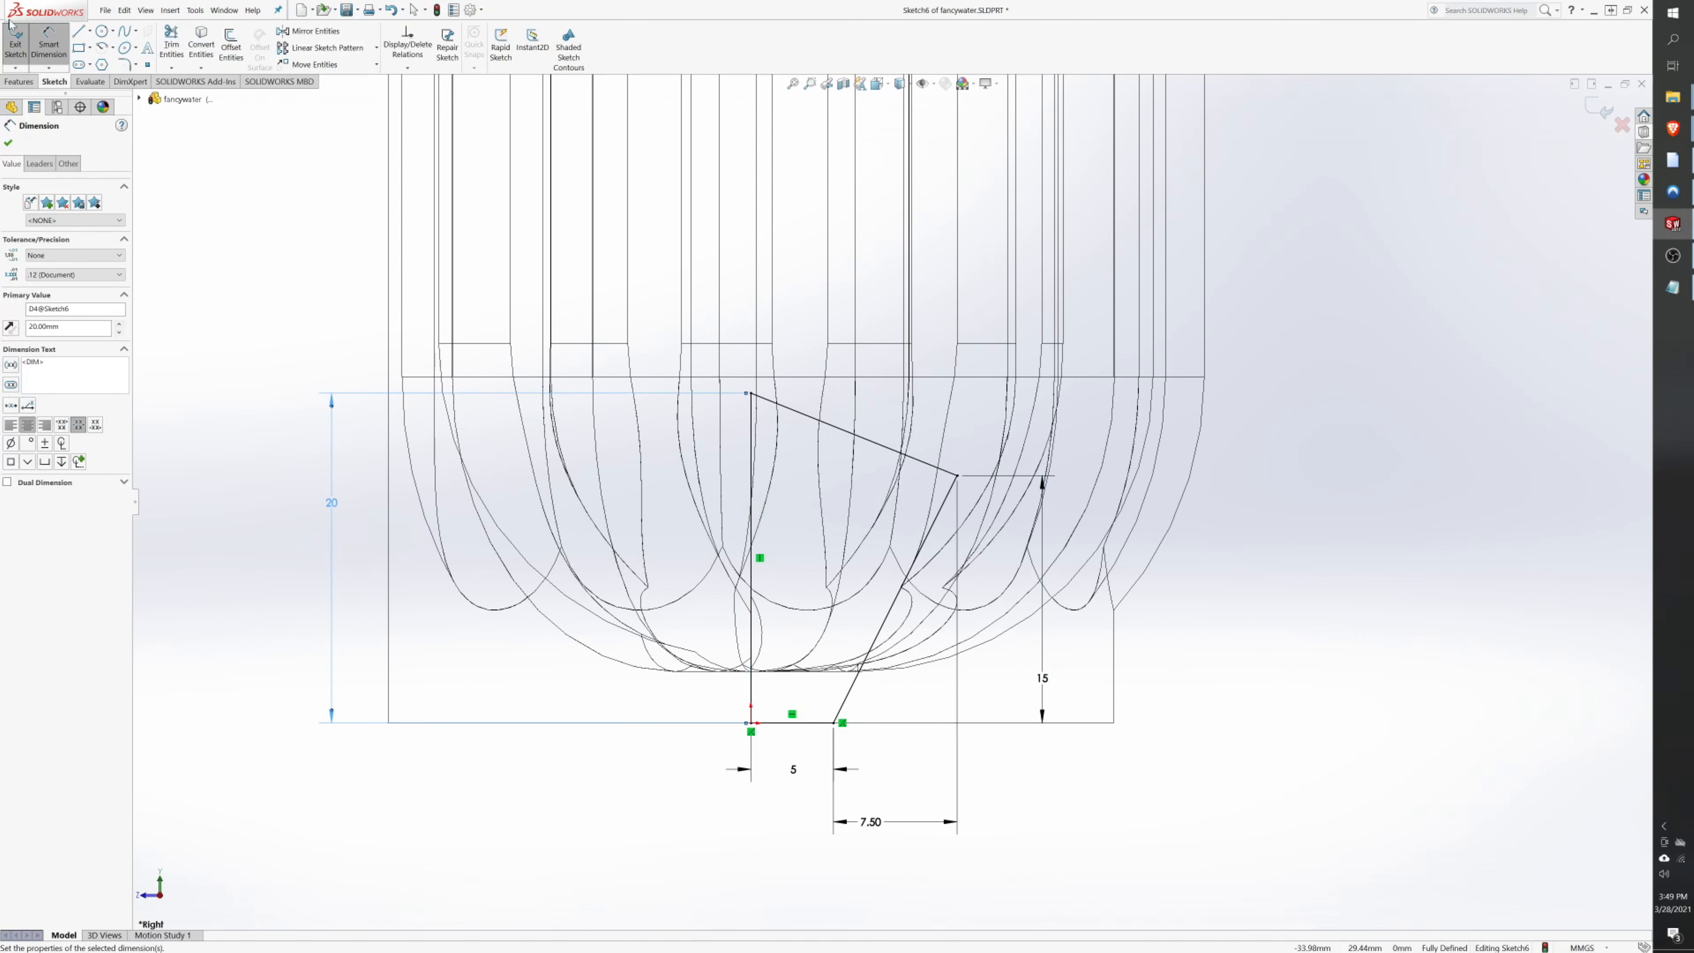
- Close the sketch and revolve the profile 360° about its vertical centreline as a merged Revolved Boss
click(14, 46)
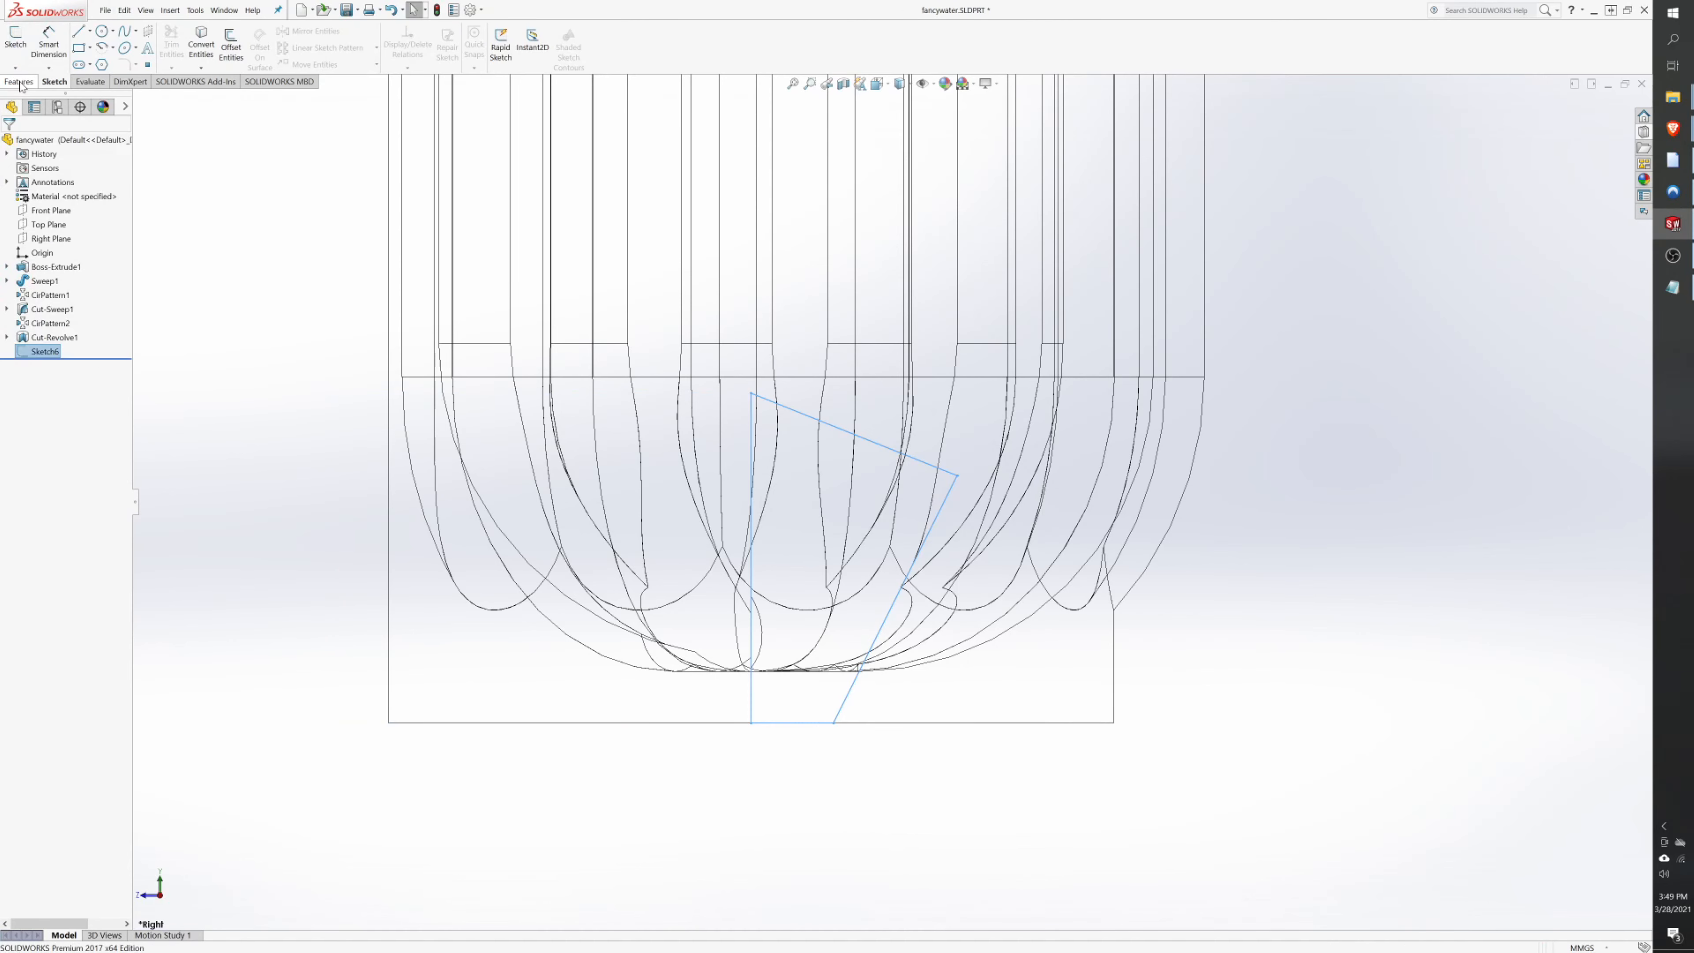
click(59, 46)
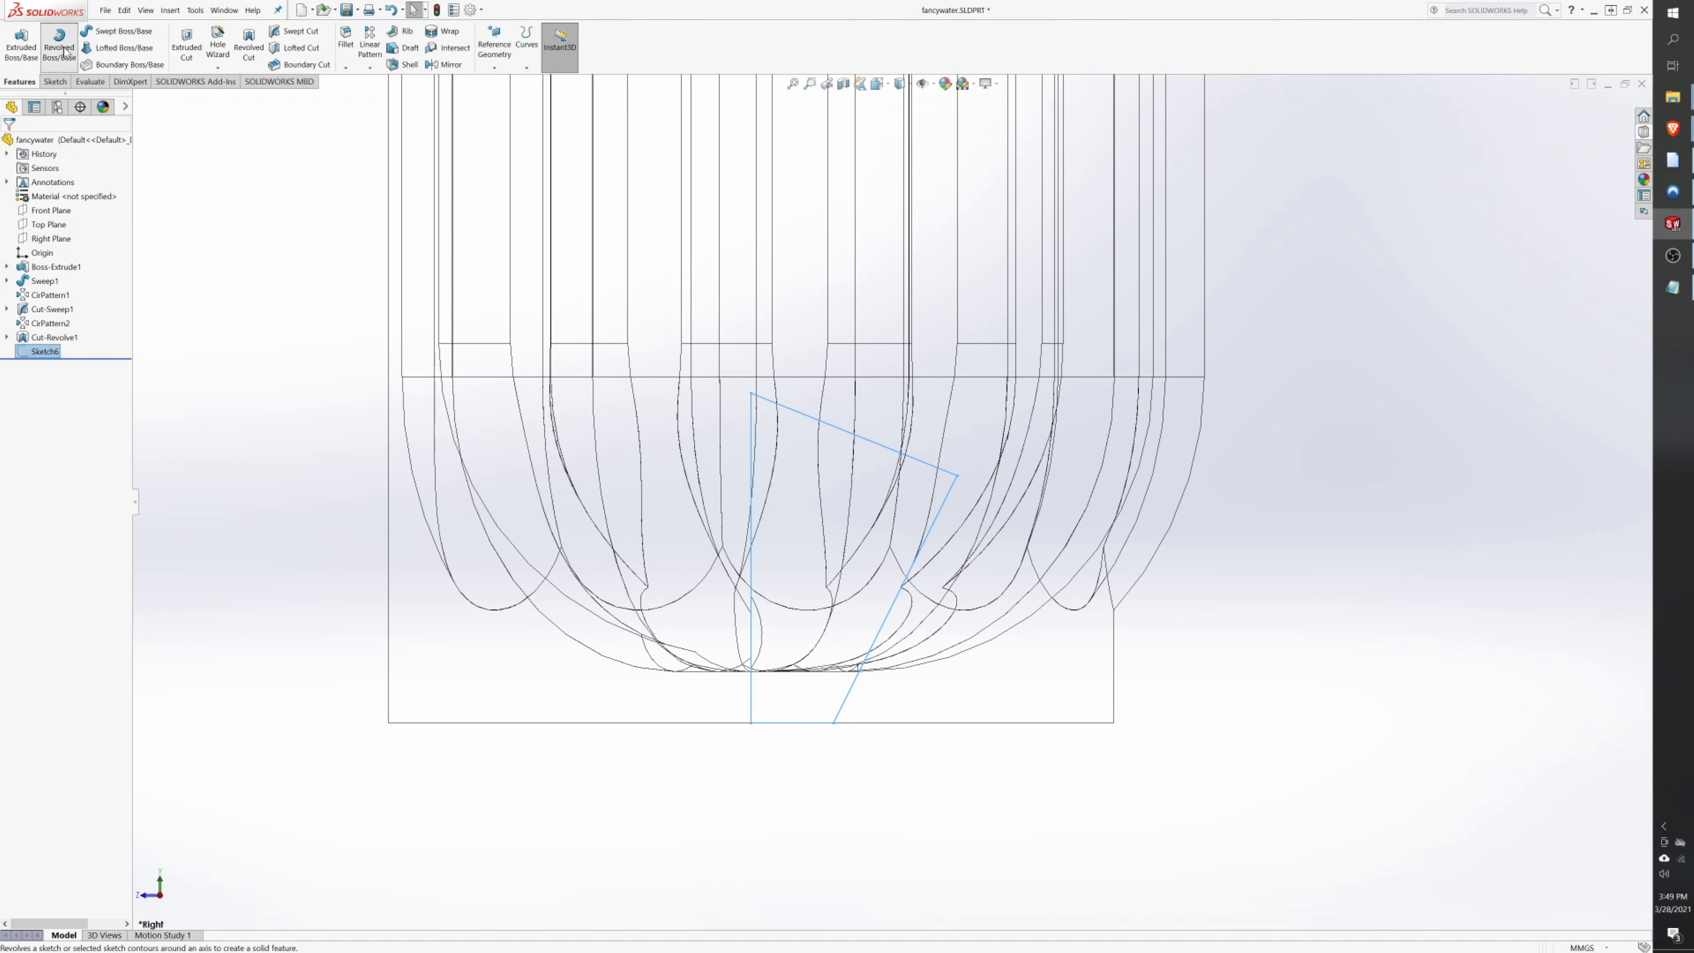
click(752, 574)
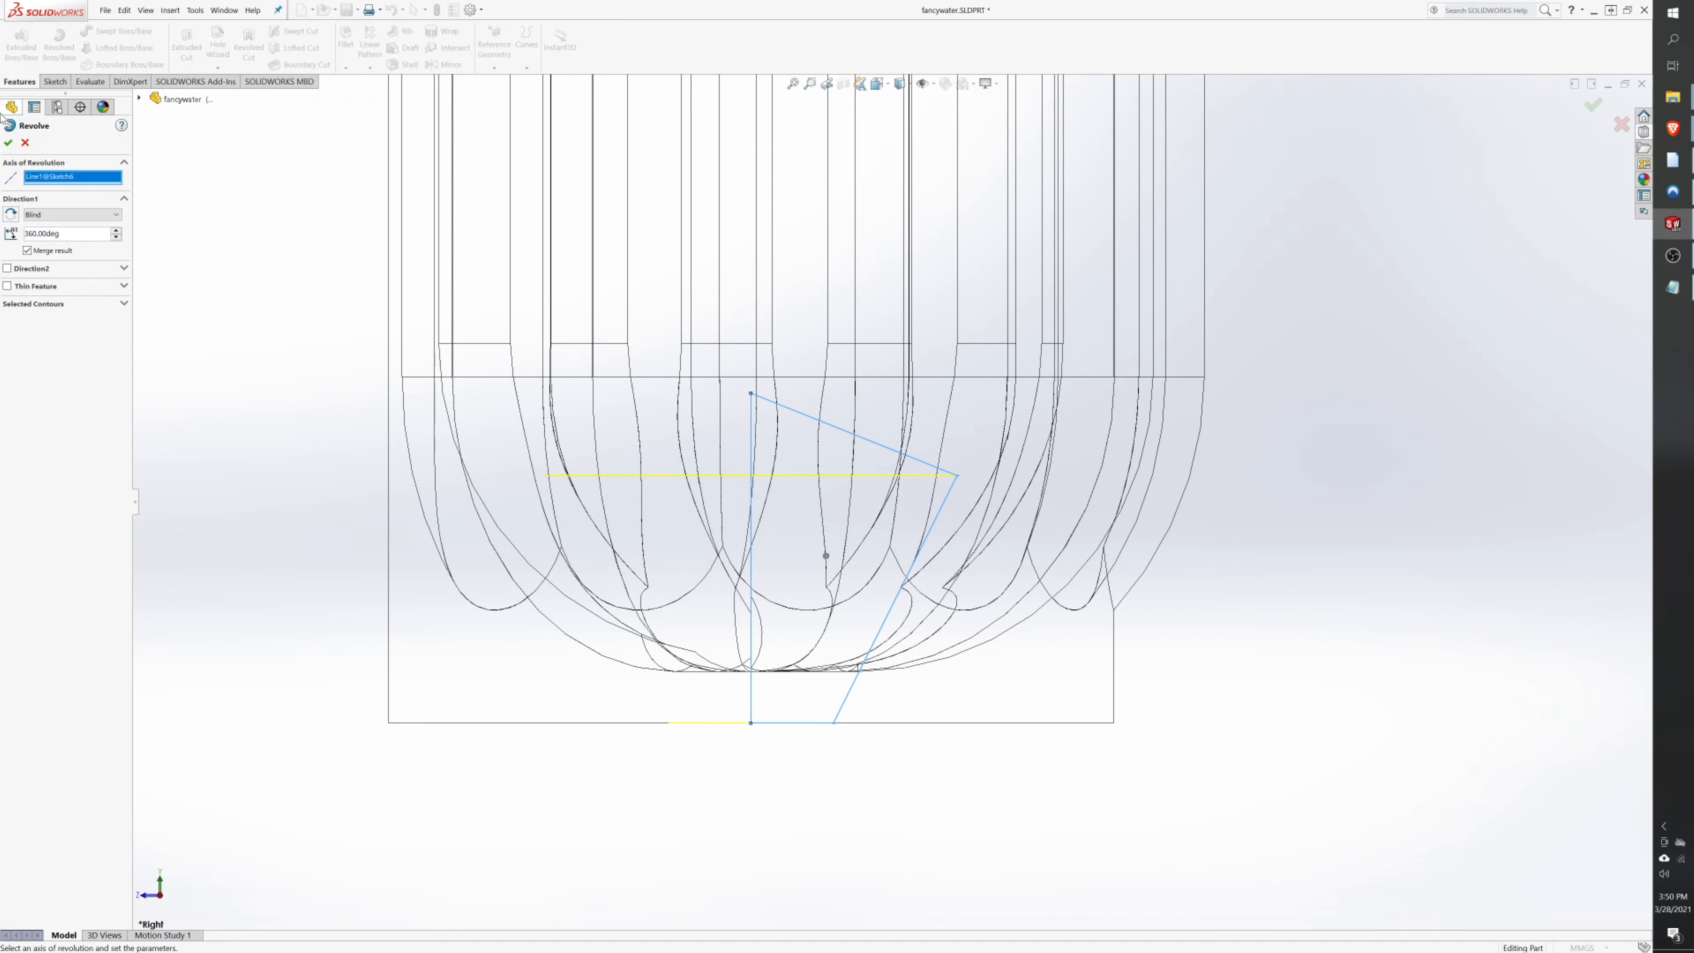
click(9, 143)
- Switch the model display back to shaded with edges and view the revolved cone inside the cavity
middle_drag(684, 409, 889, 481)
scroll(889, 481, up, 8)
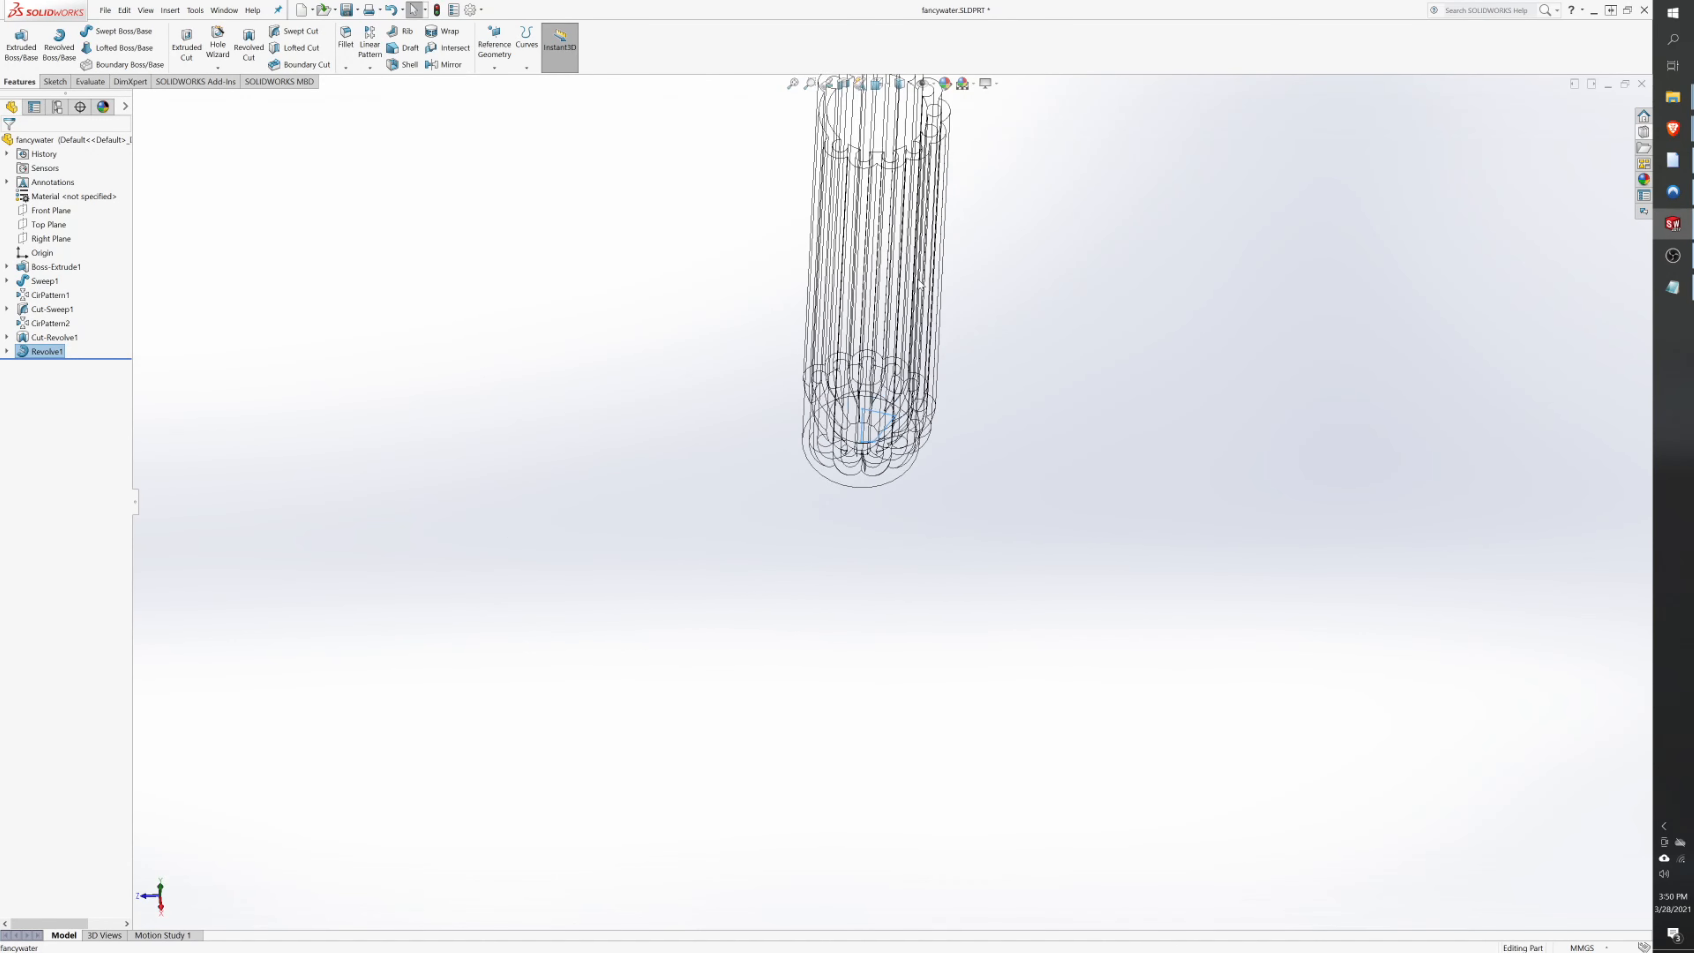
click(903, 84)
click(903, 100)
mouse_move(1006, 253)
middle_down()
mouse_move(962, 396)
mouse_move(970, 427)
middle_up()
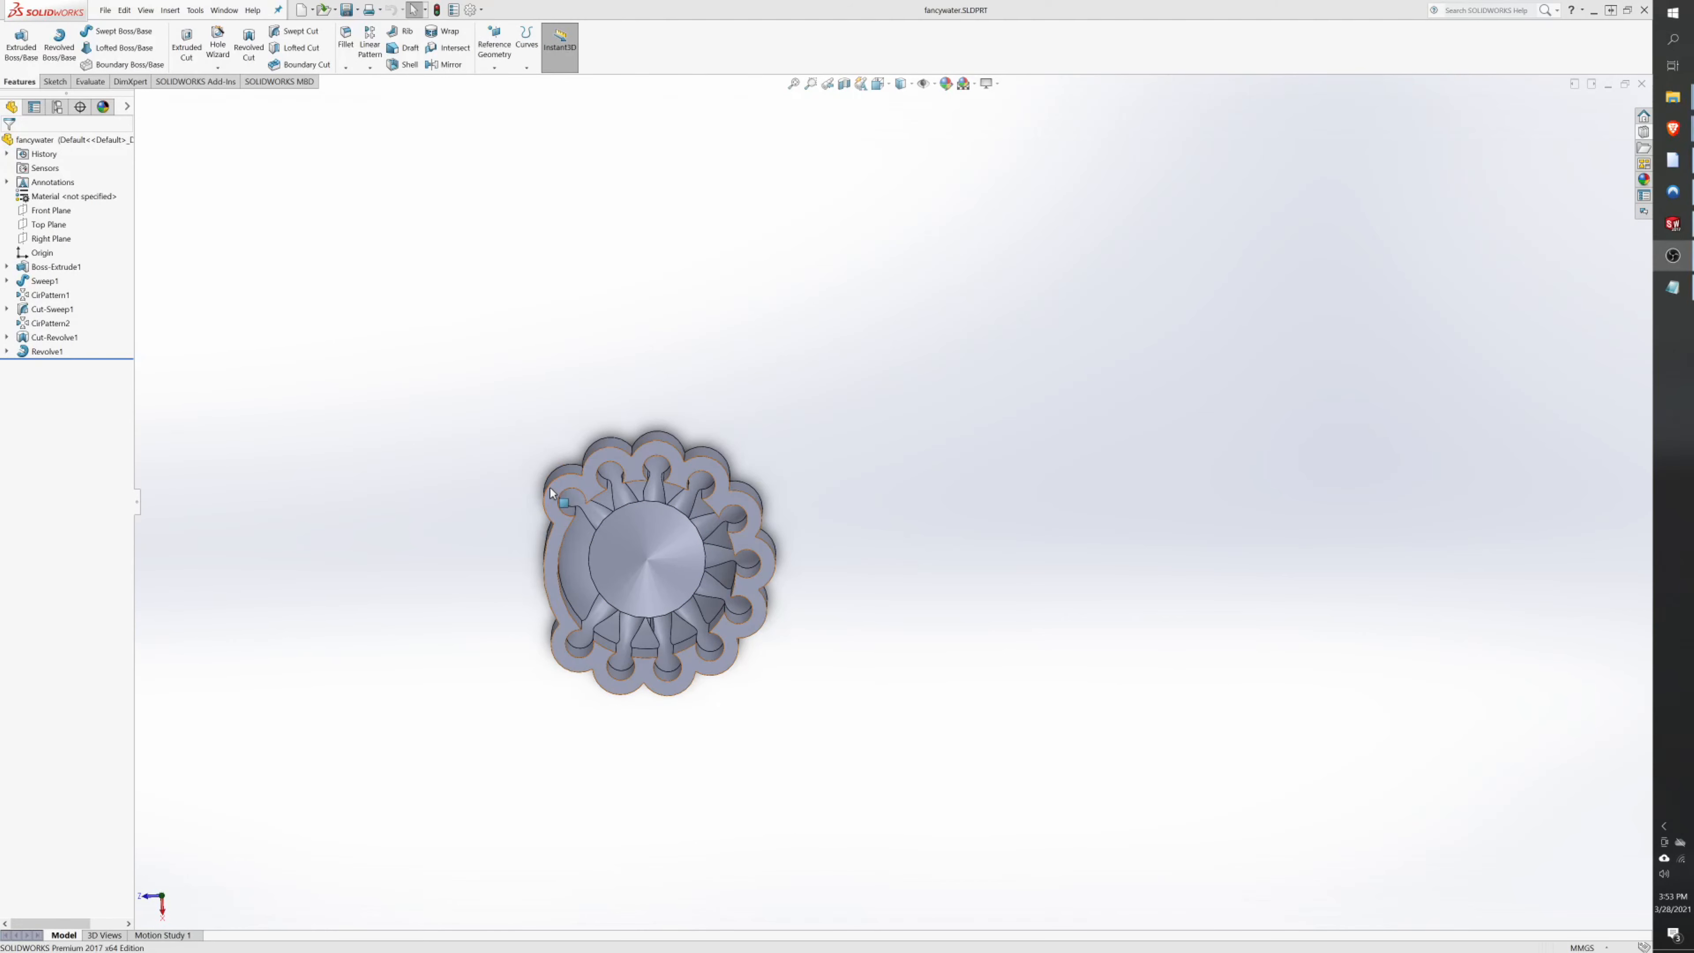
- On the open end's face, viewed straight on, sketch a circle of about 6 mm radius centred on the uppermost channel, reaching the rib's outer edge
click(551, 492)
click(648, 467)
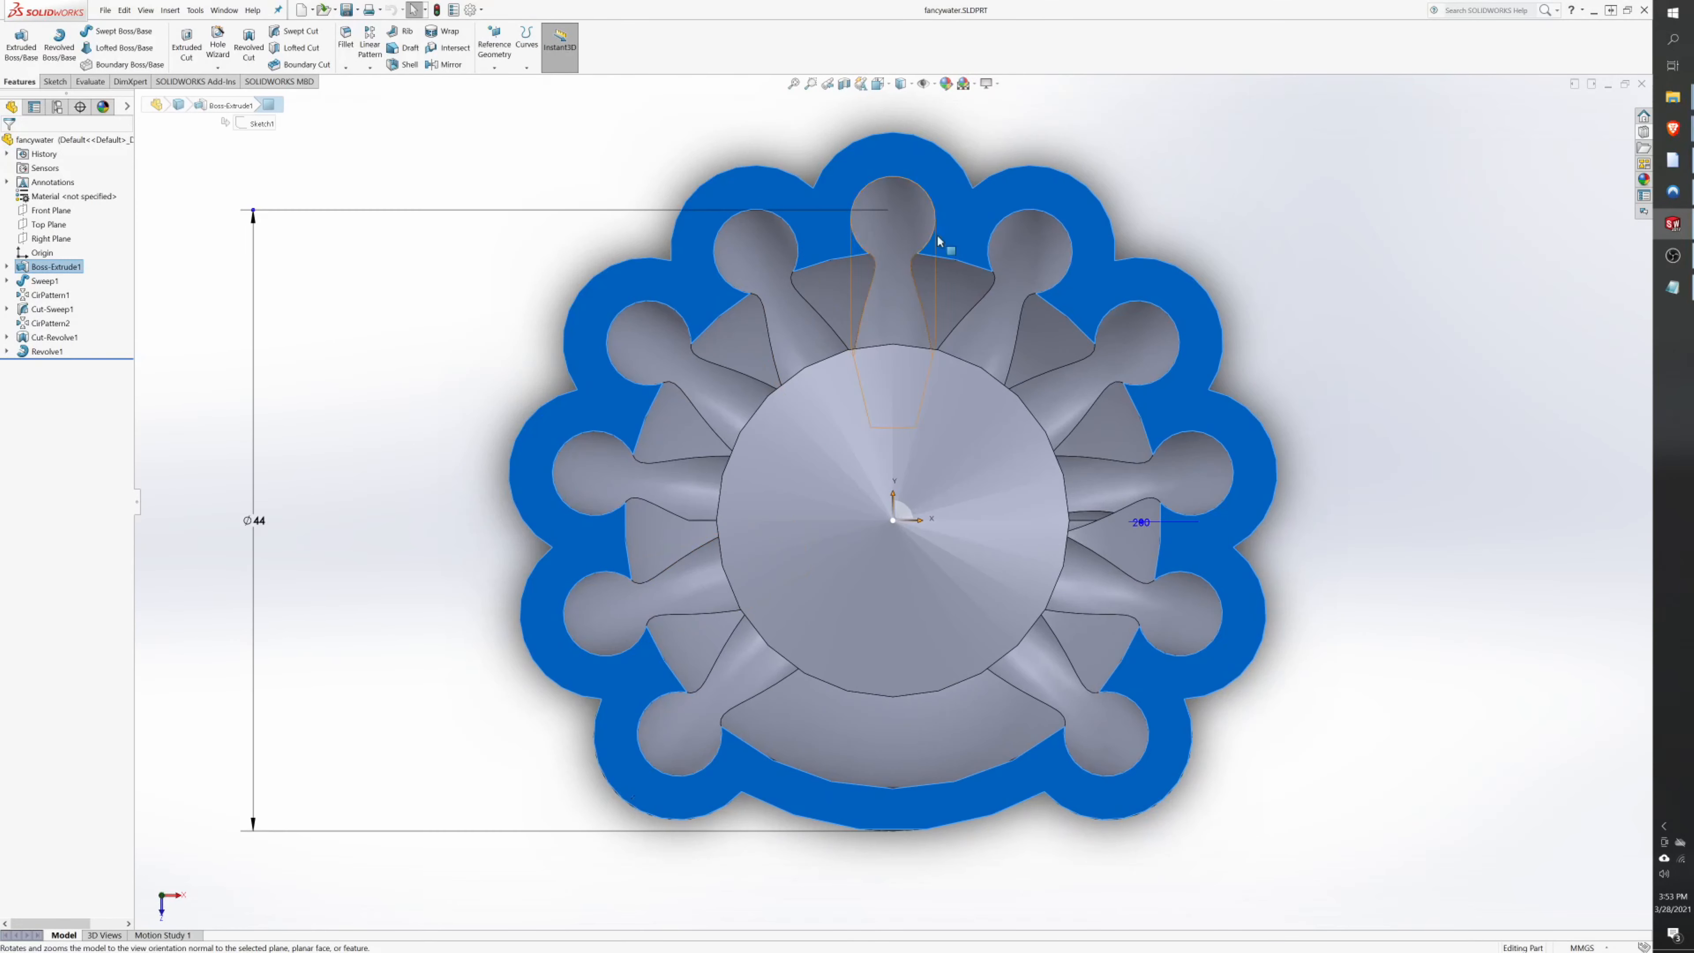
click(64, 80)
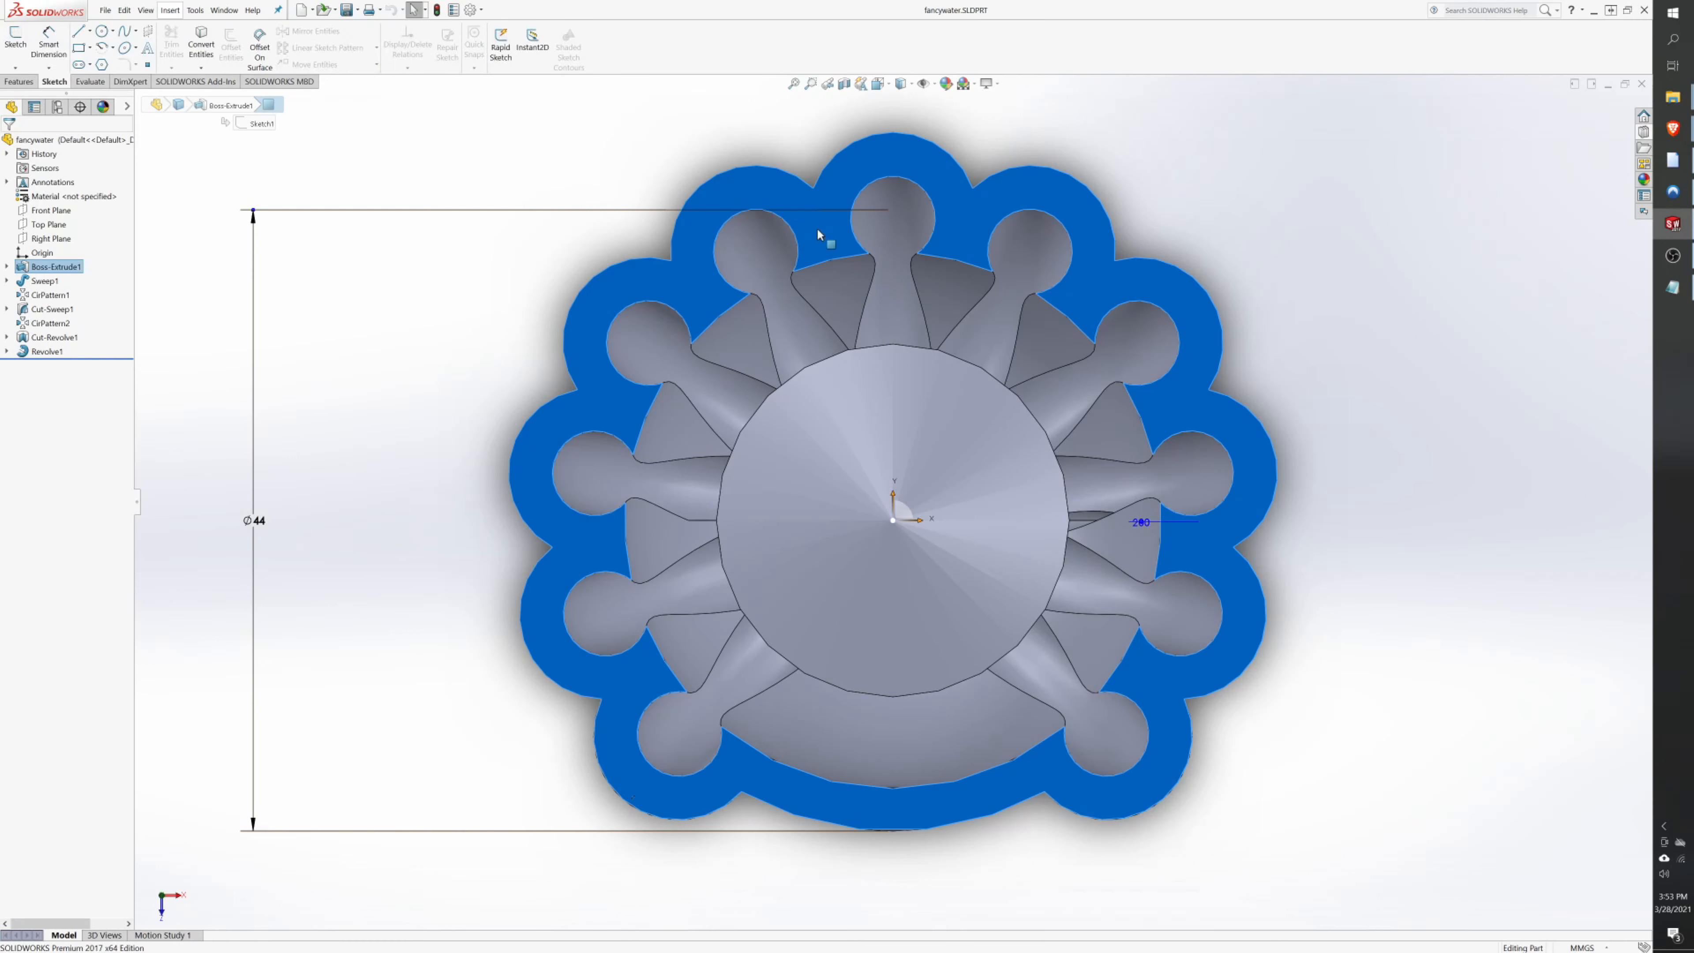
click(103, 33)
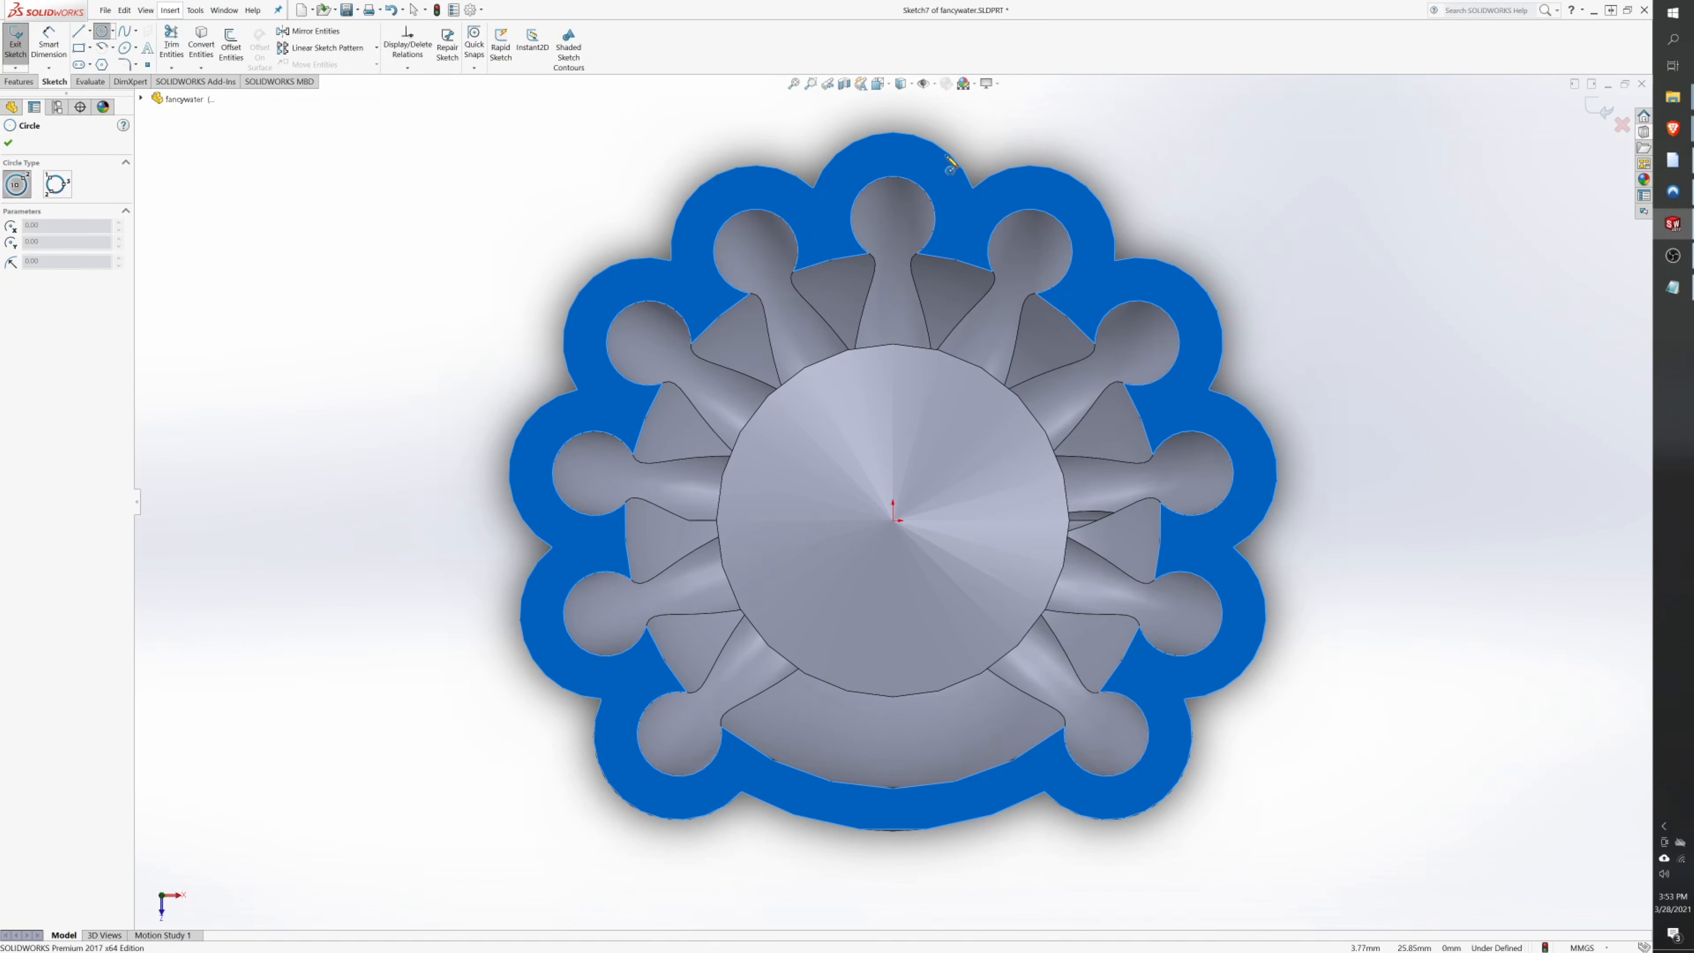
click(892, 217)
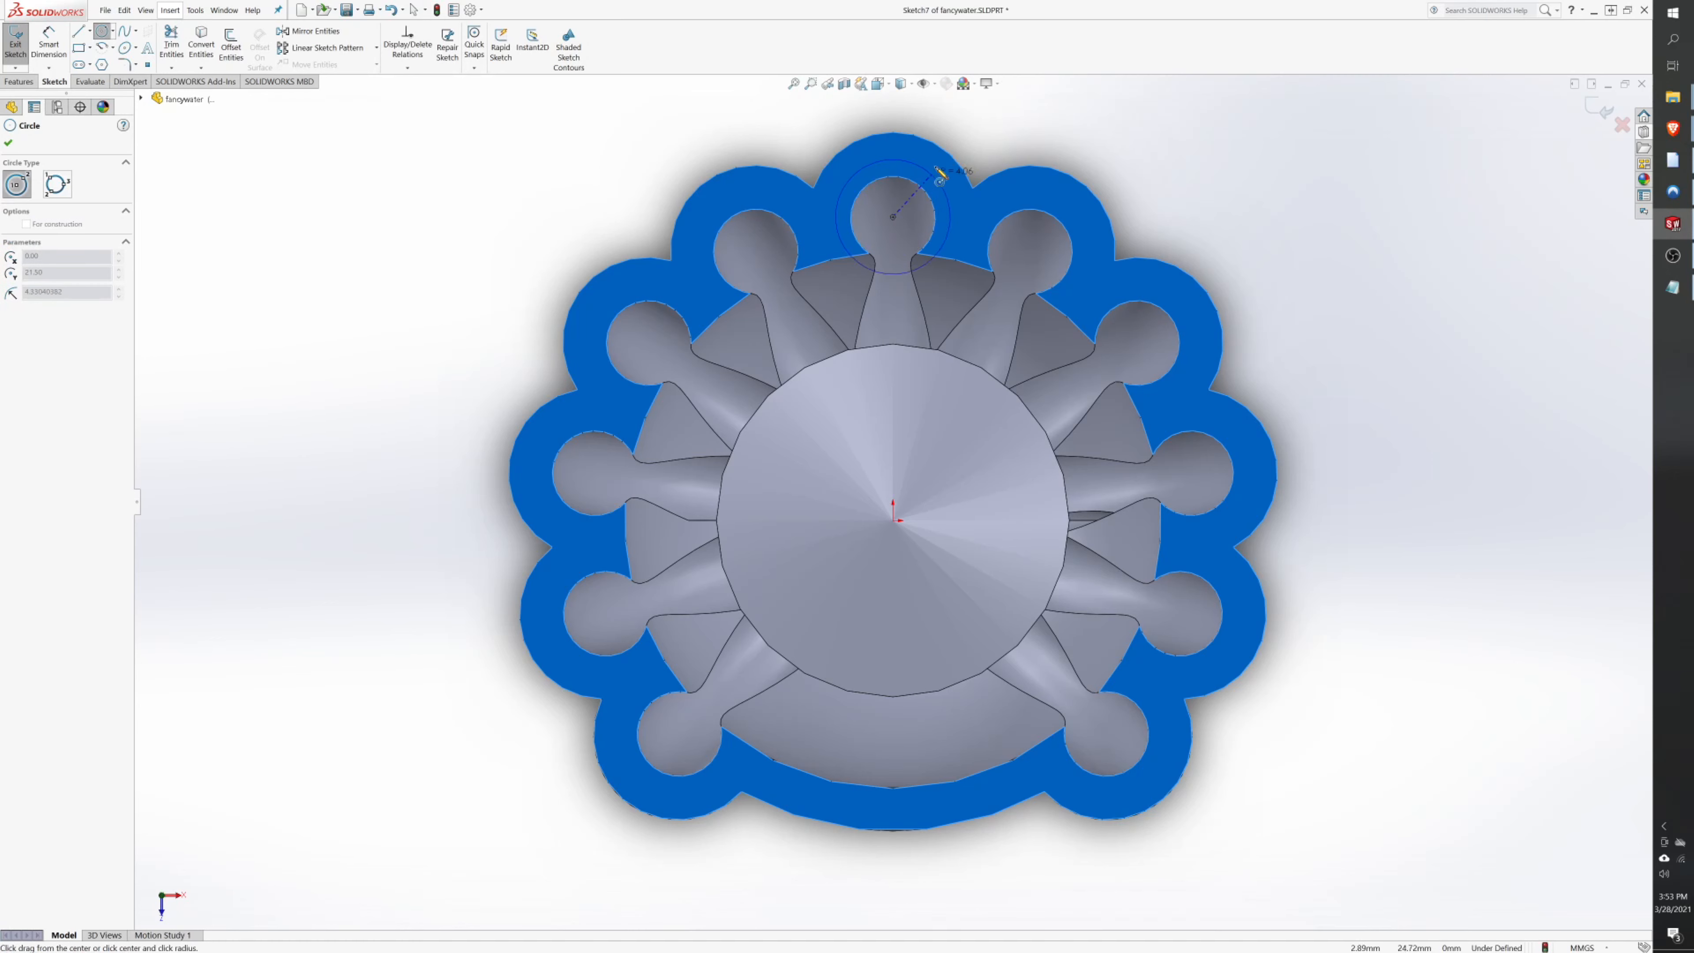
click(953, 169)
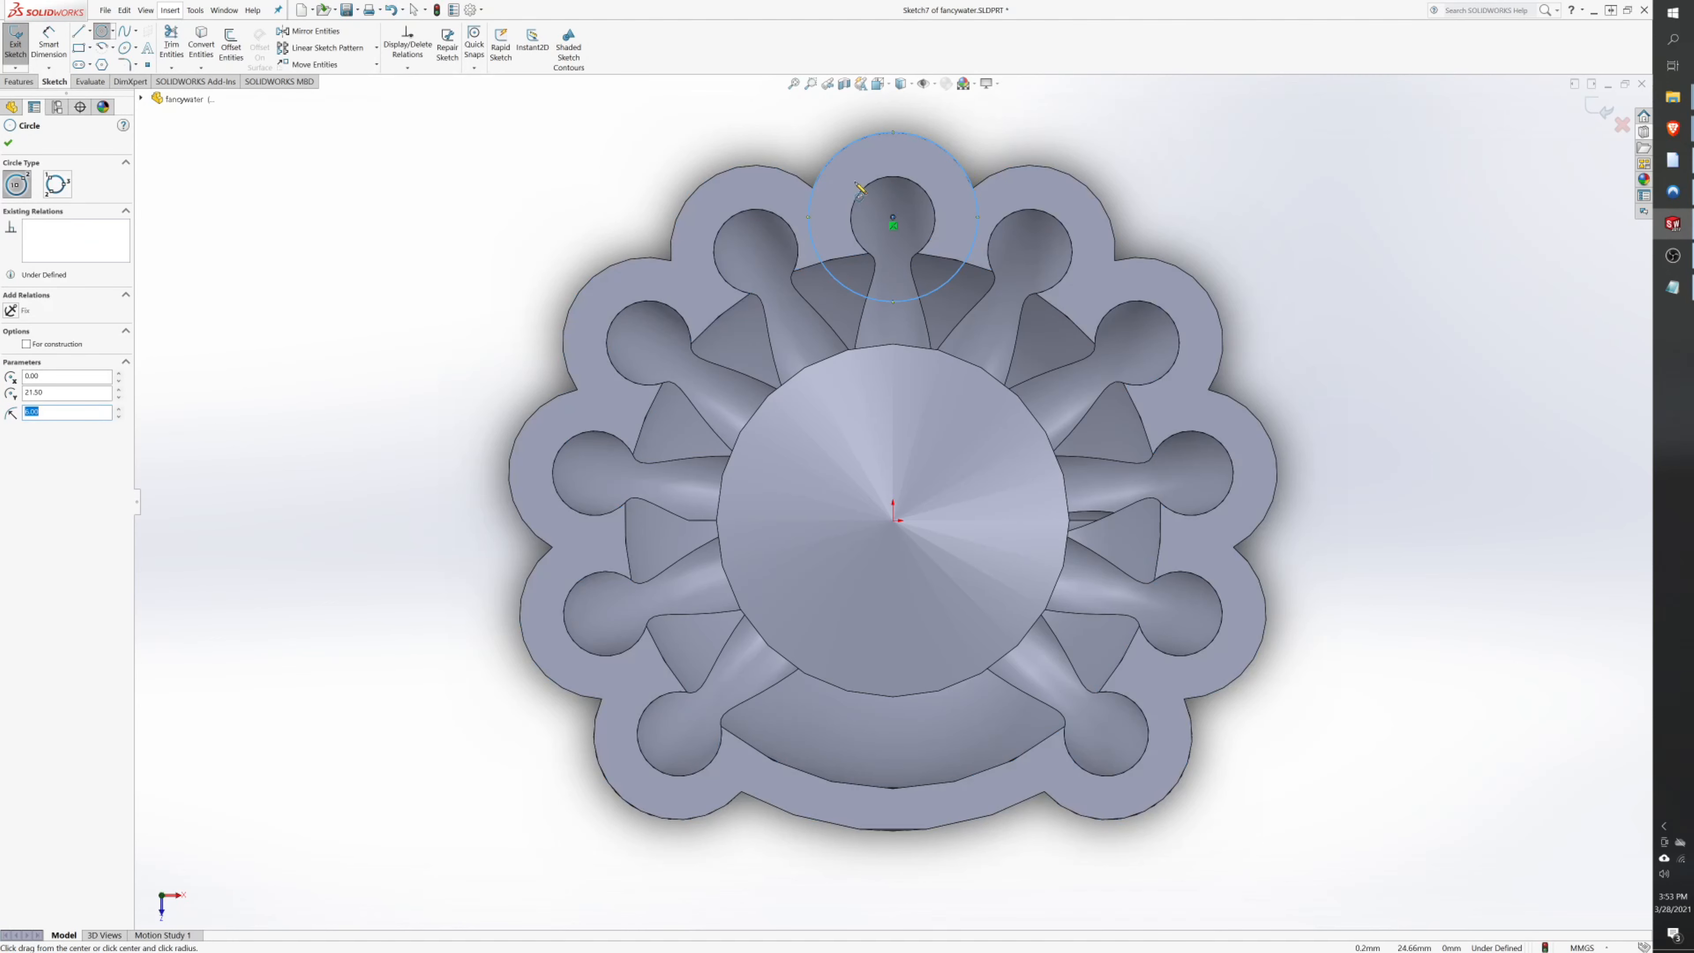
- Extrude the circle on the uppermost channel as a merged boss, Blind 200 mm, reversed to run back through the part
click(20, 82)
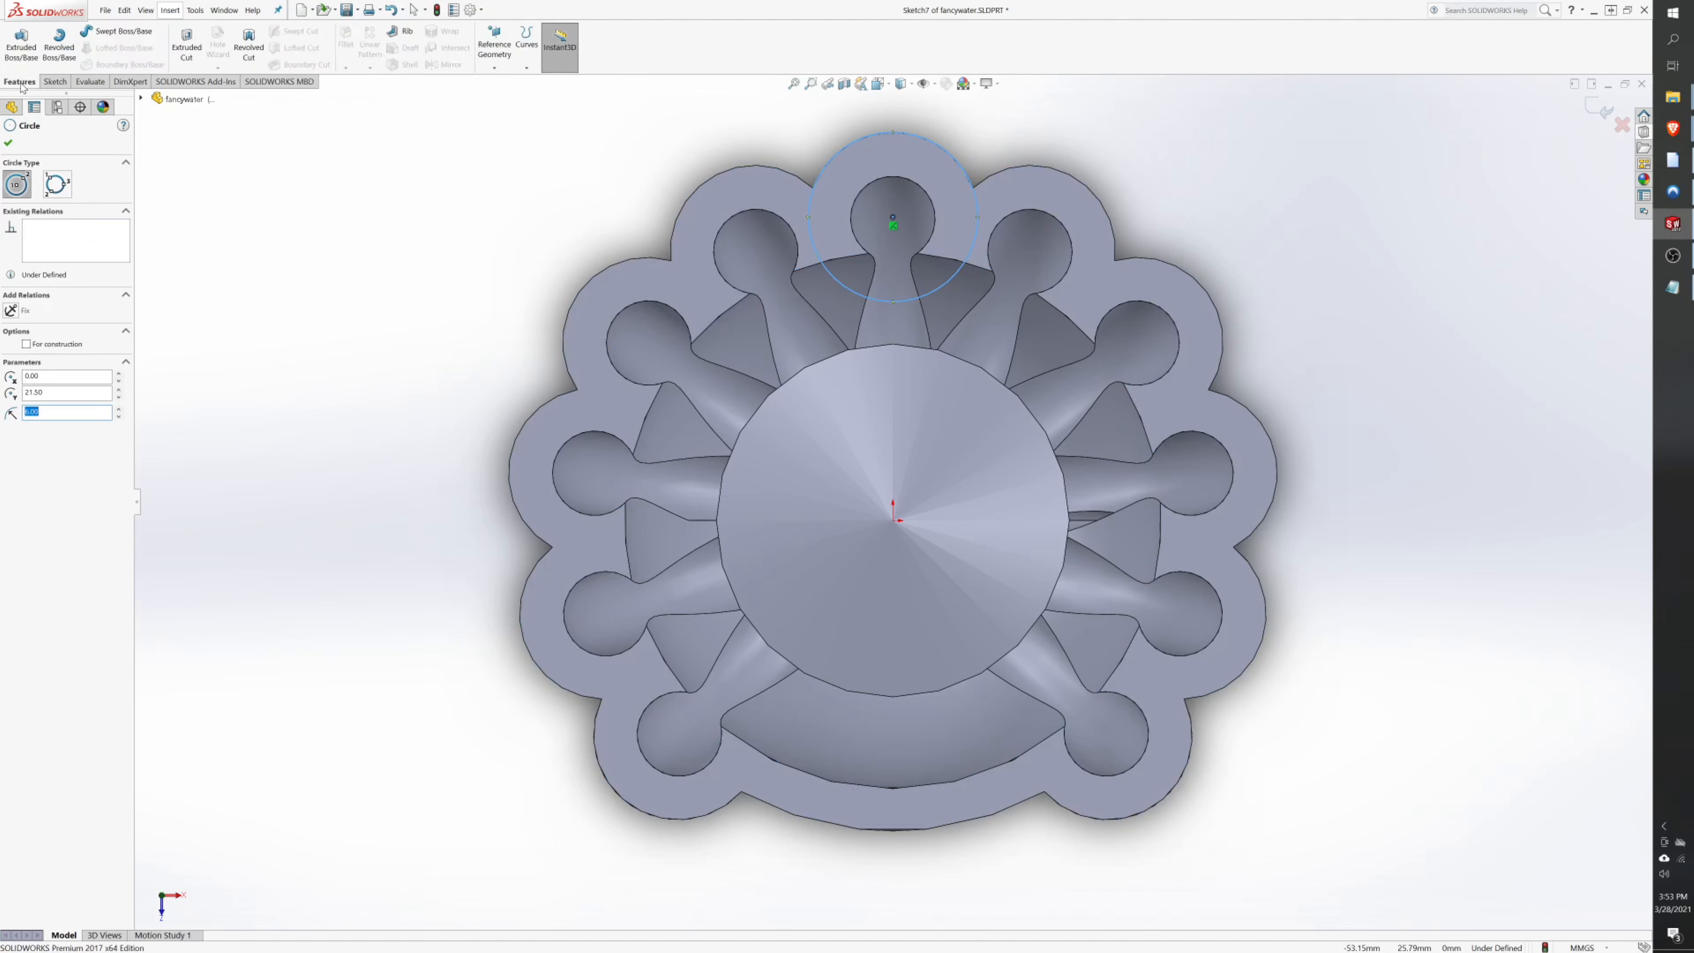
click(22, 53)
text(200)
key(Return)
click(73, 213)
click(67, 232)
click(67, 212)
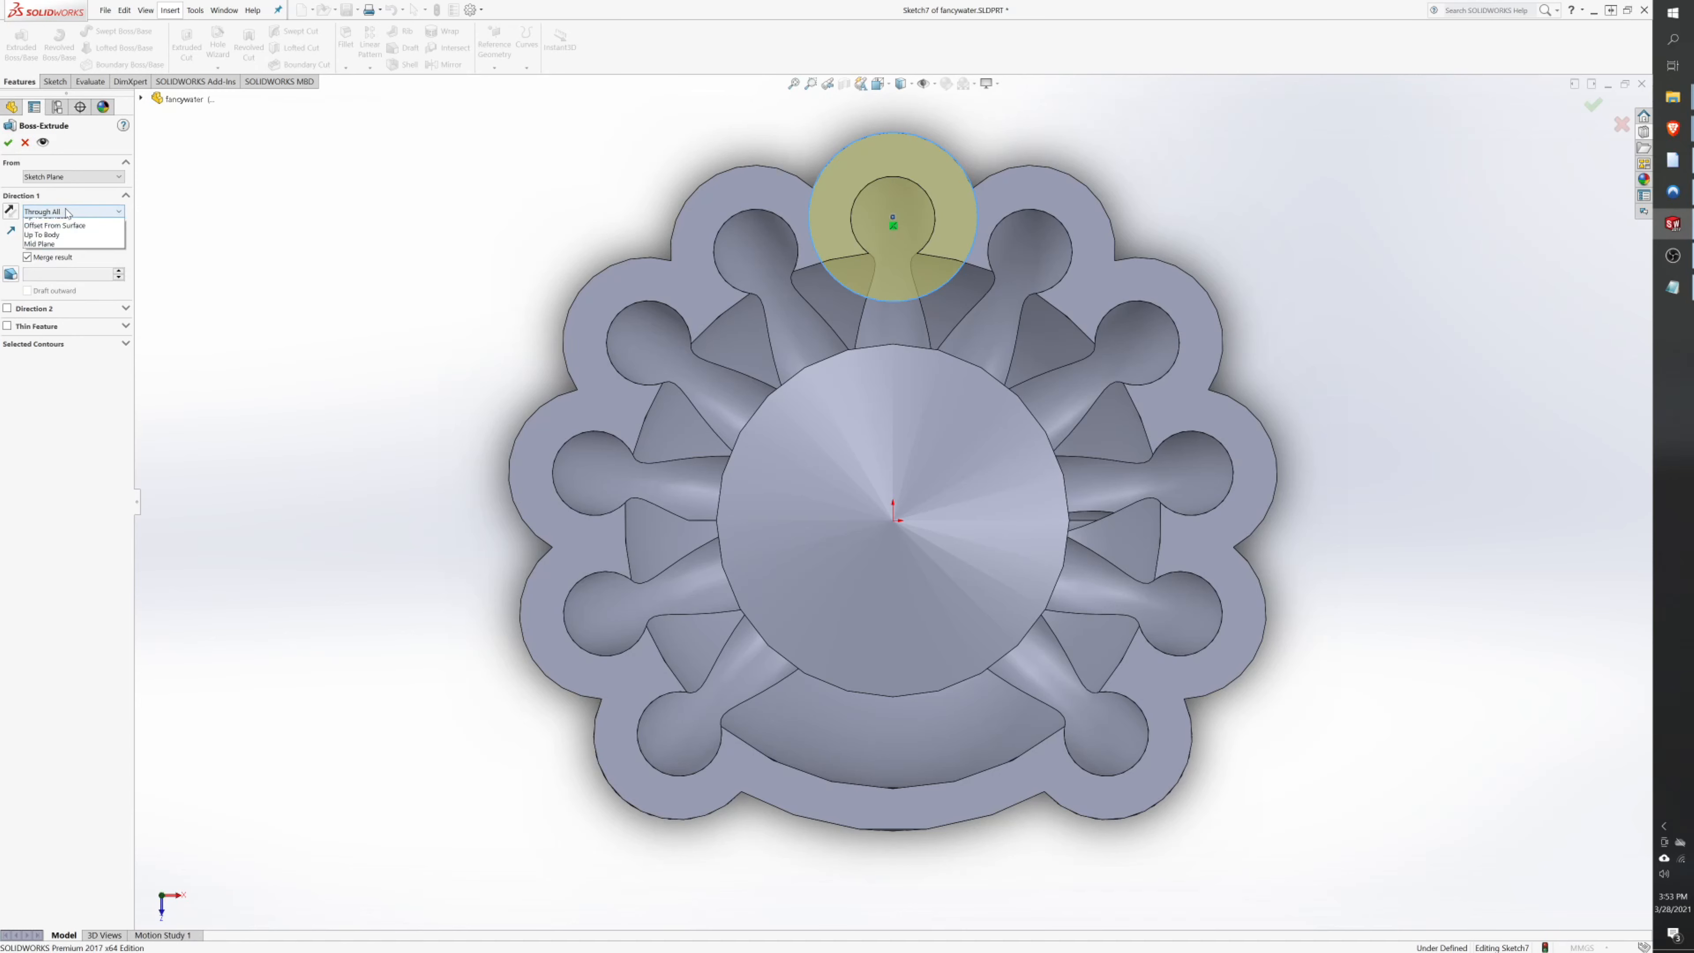
click(62, 222)
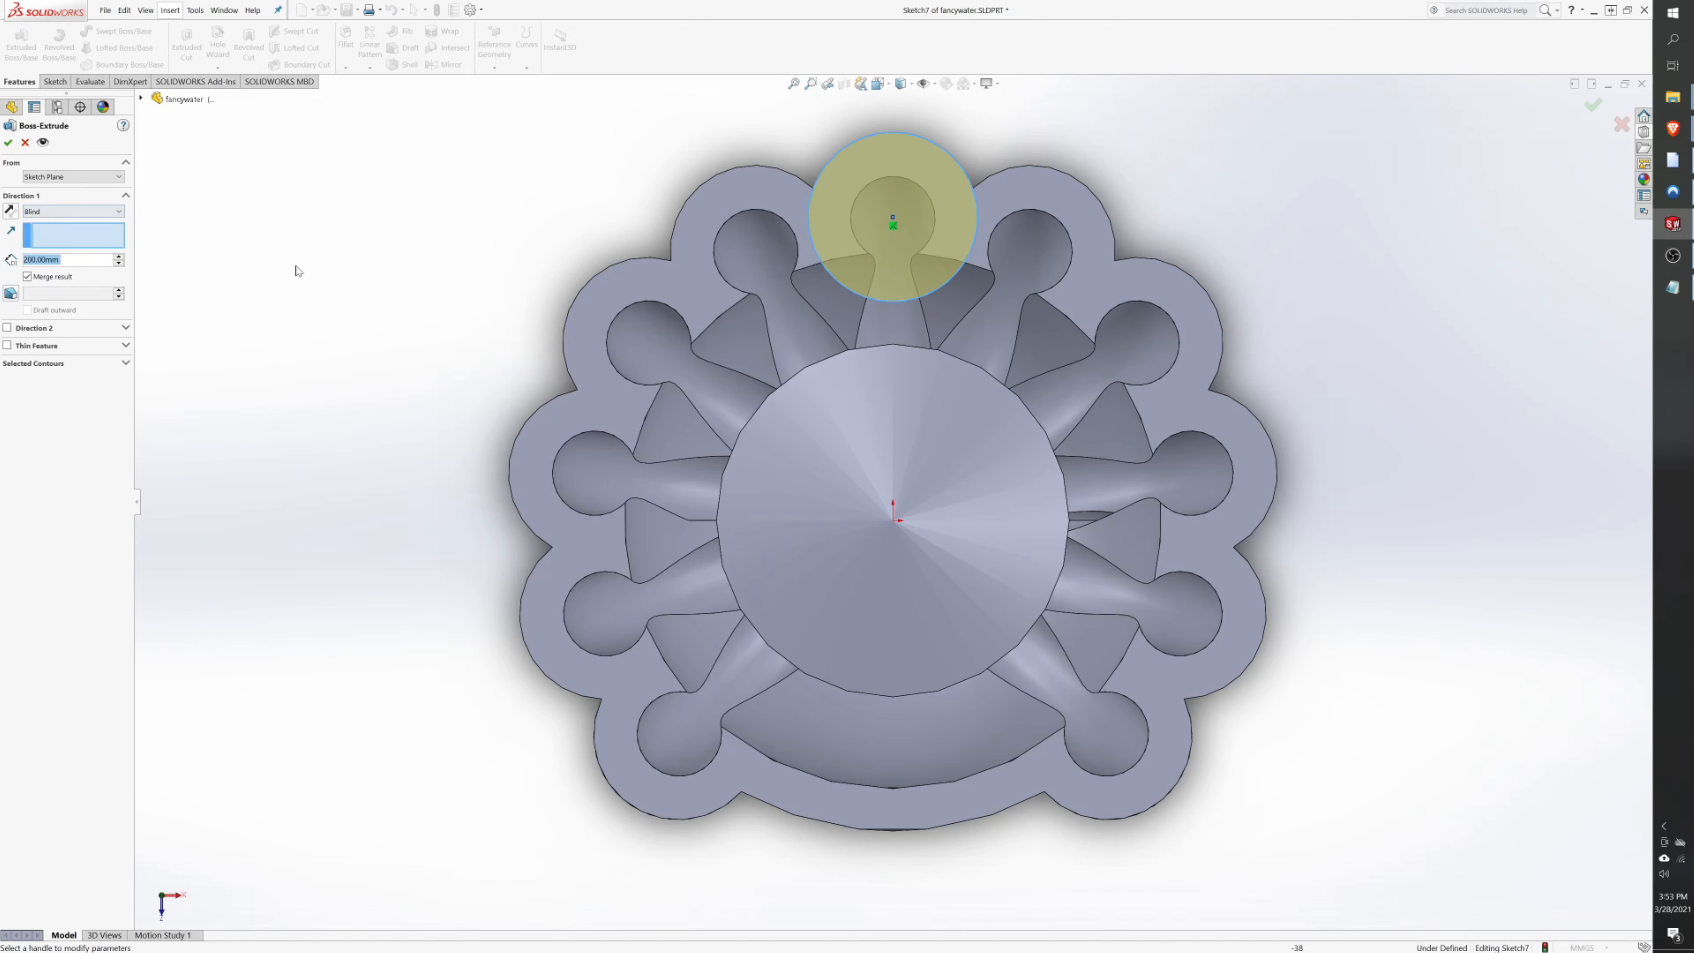
middle_drag(281, 240, 142, 231)
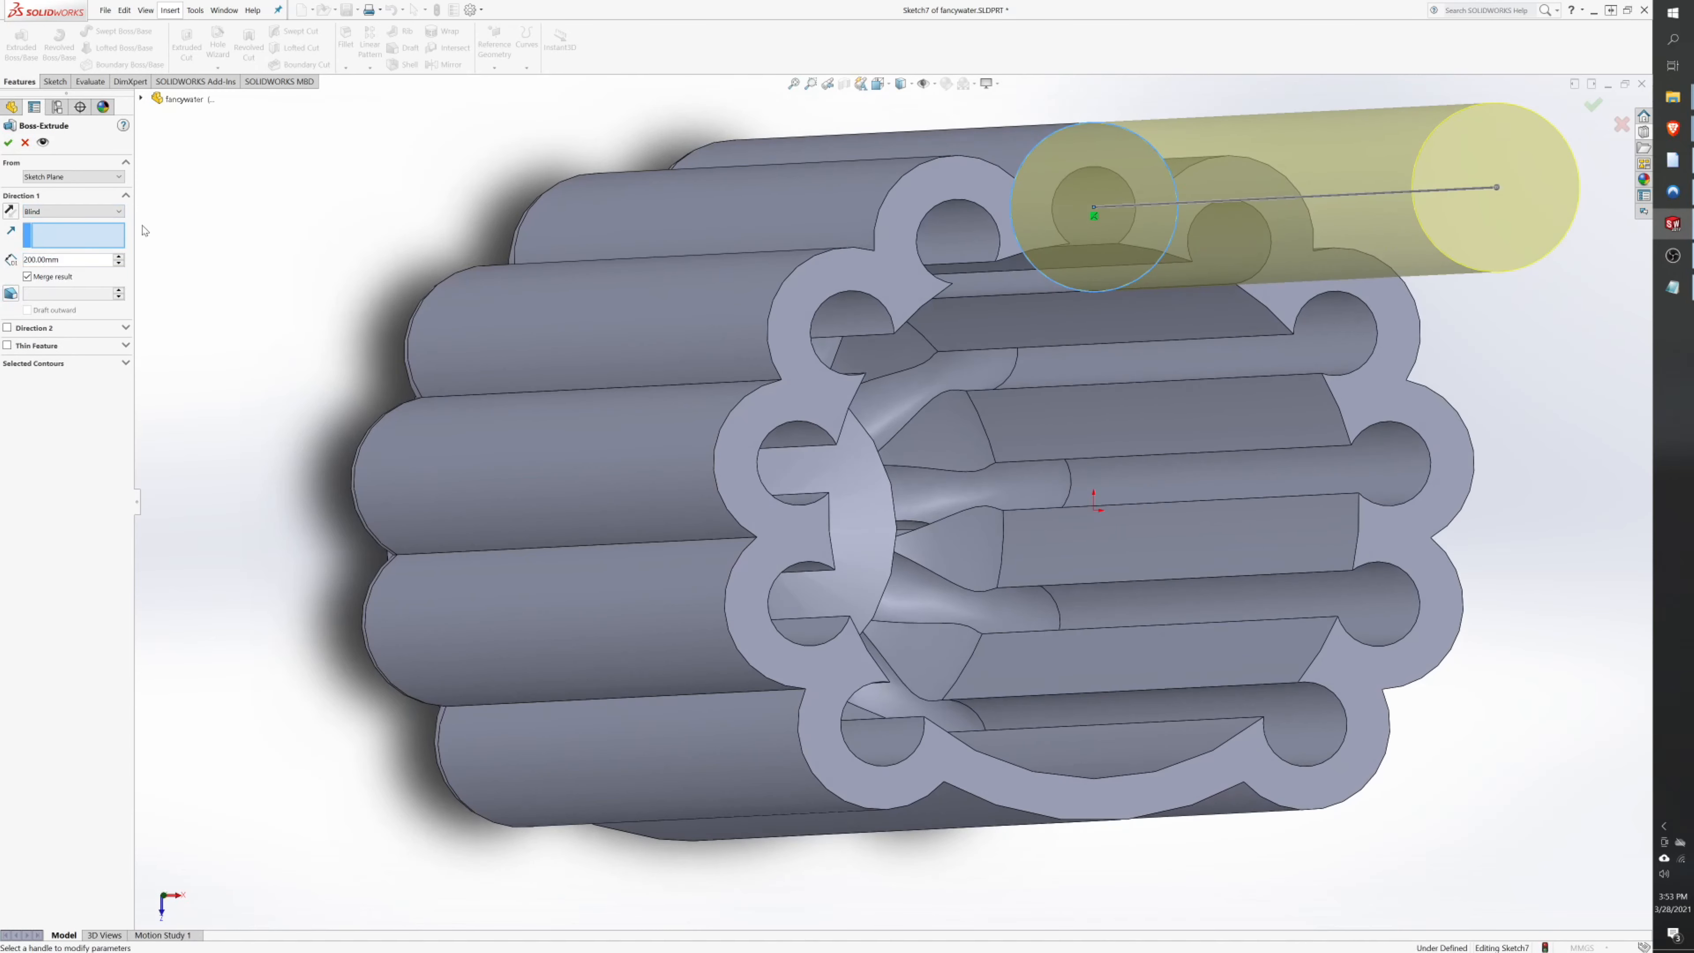
click(9, 211)
key(Return)
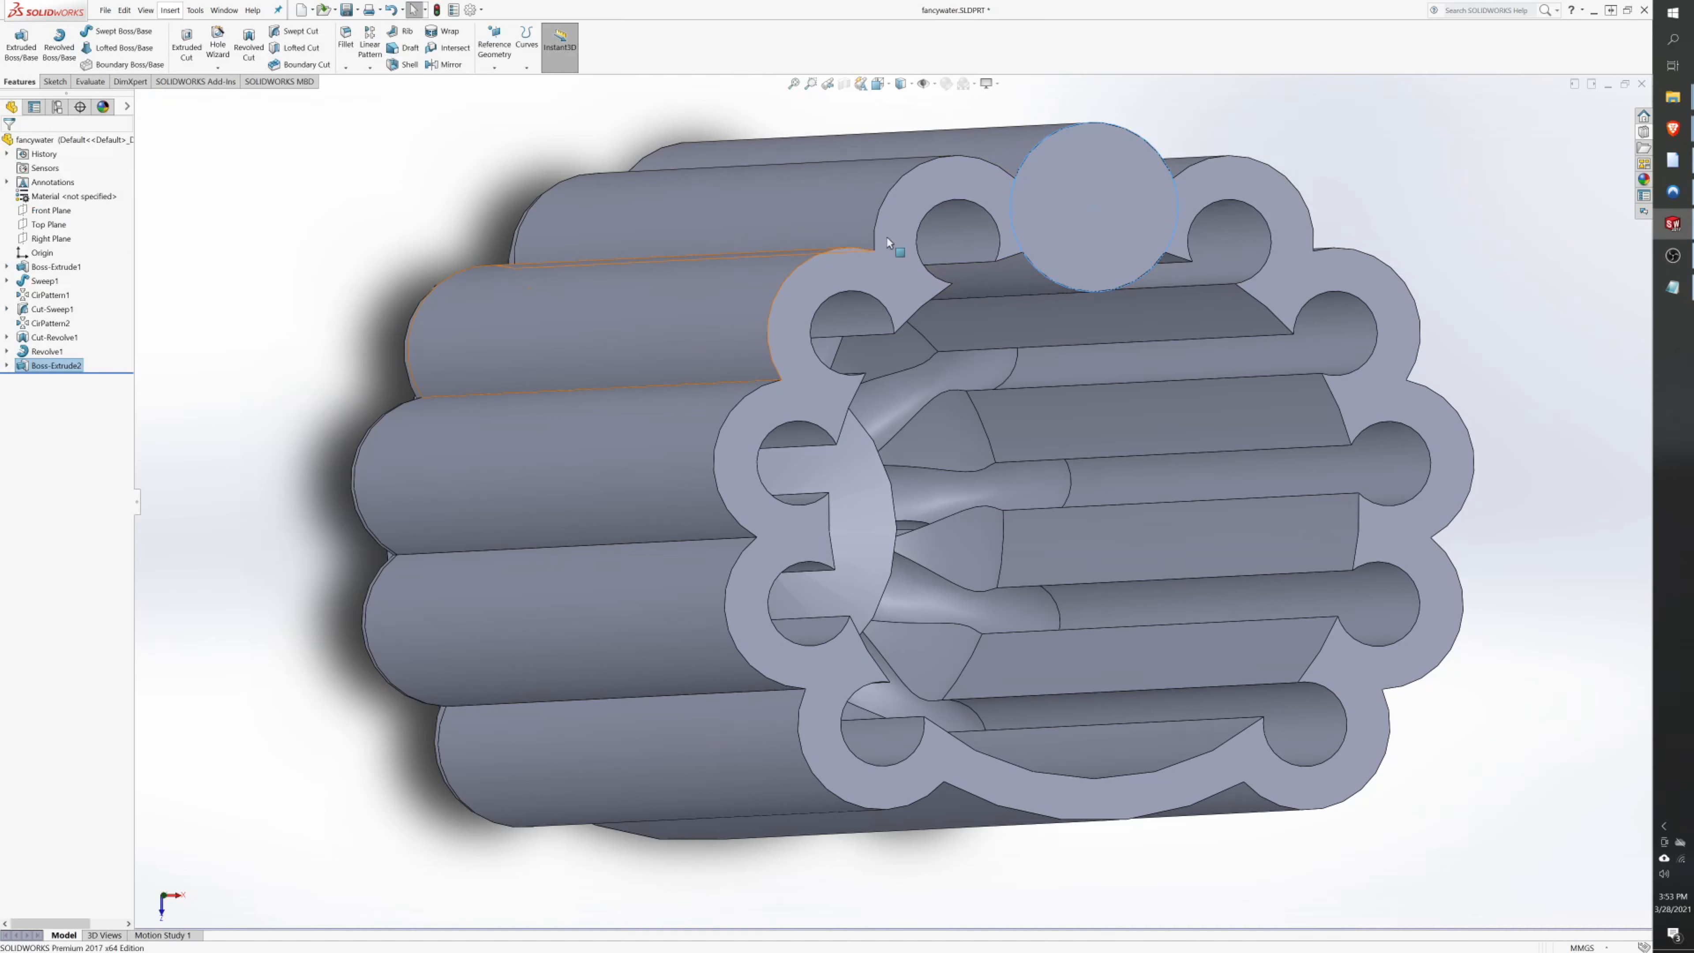
- On the open end's face, viewed straight on, sketch a small circle centred on the newly filled uppermost rib
click(1099, 182)
click(1168, 152)
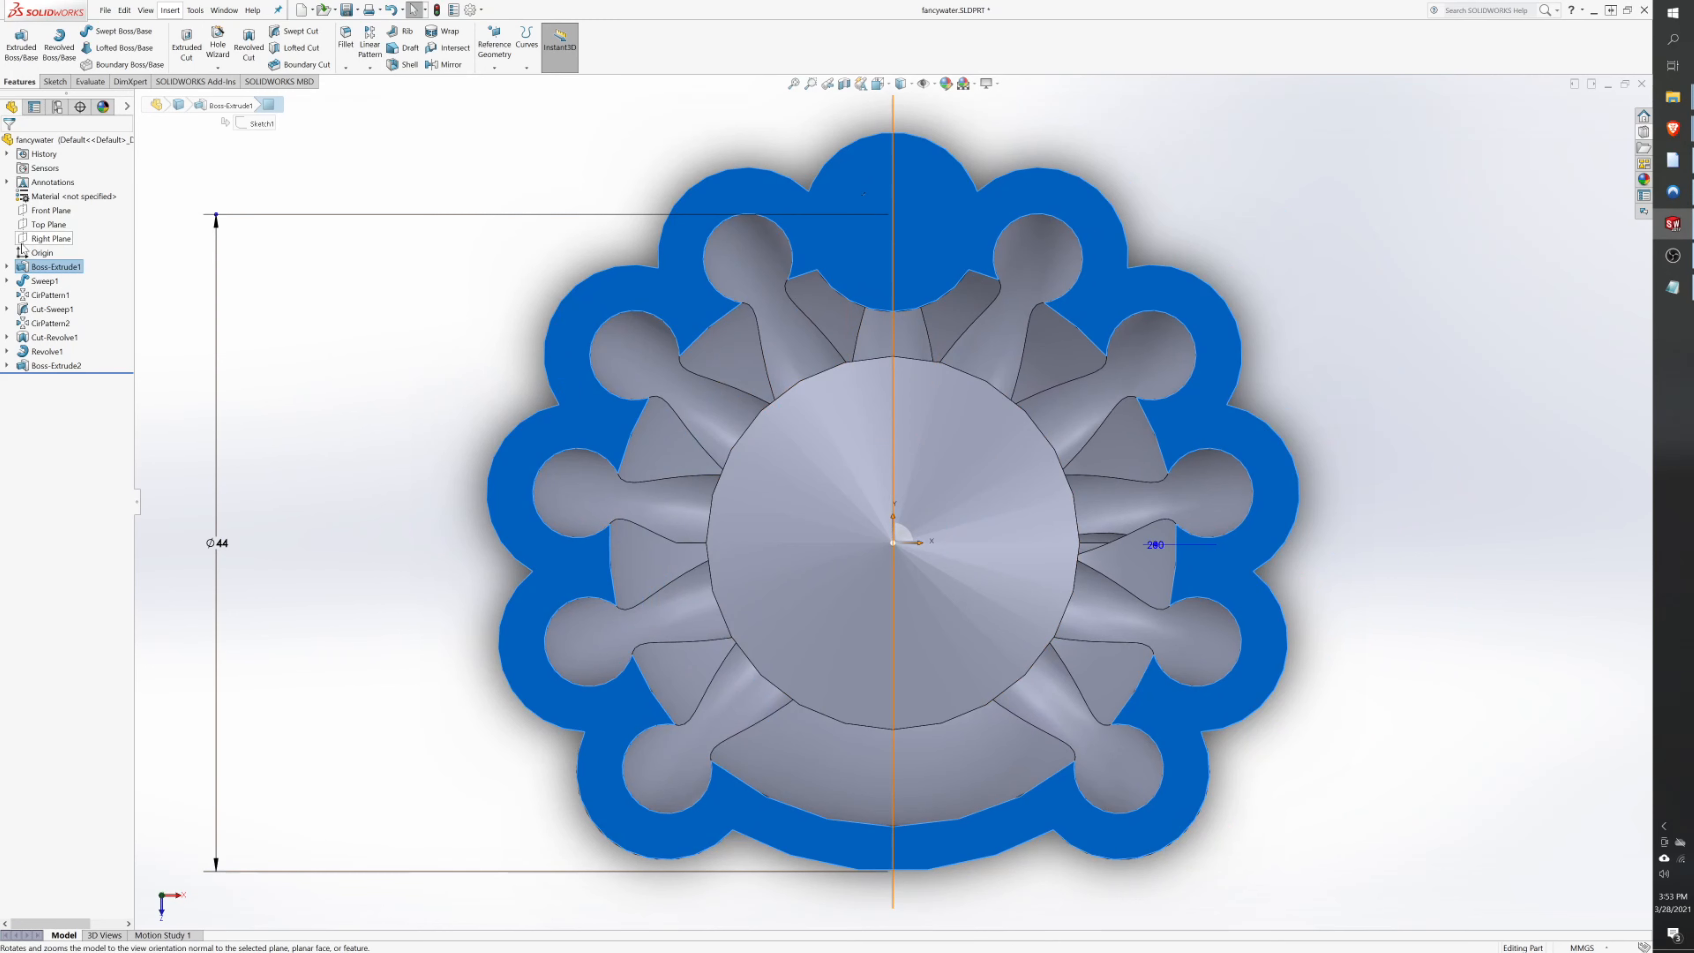
click(54, 82)
click(14, 39)
click(101, 31)
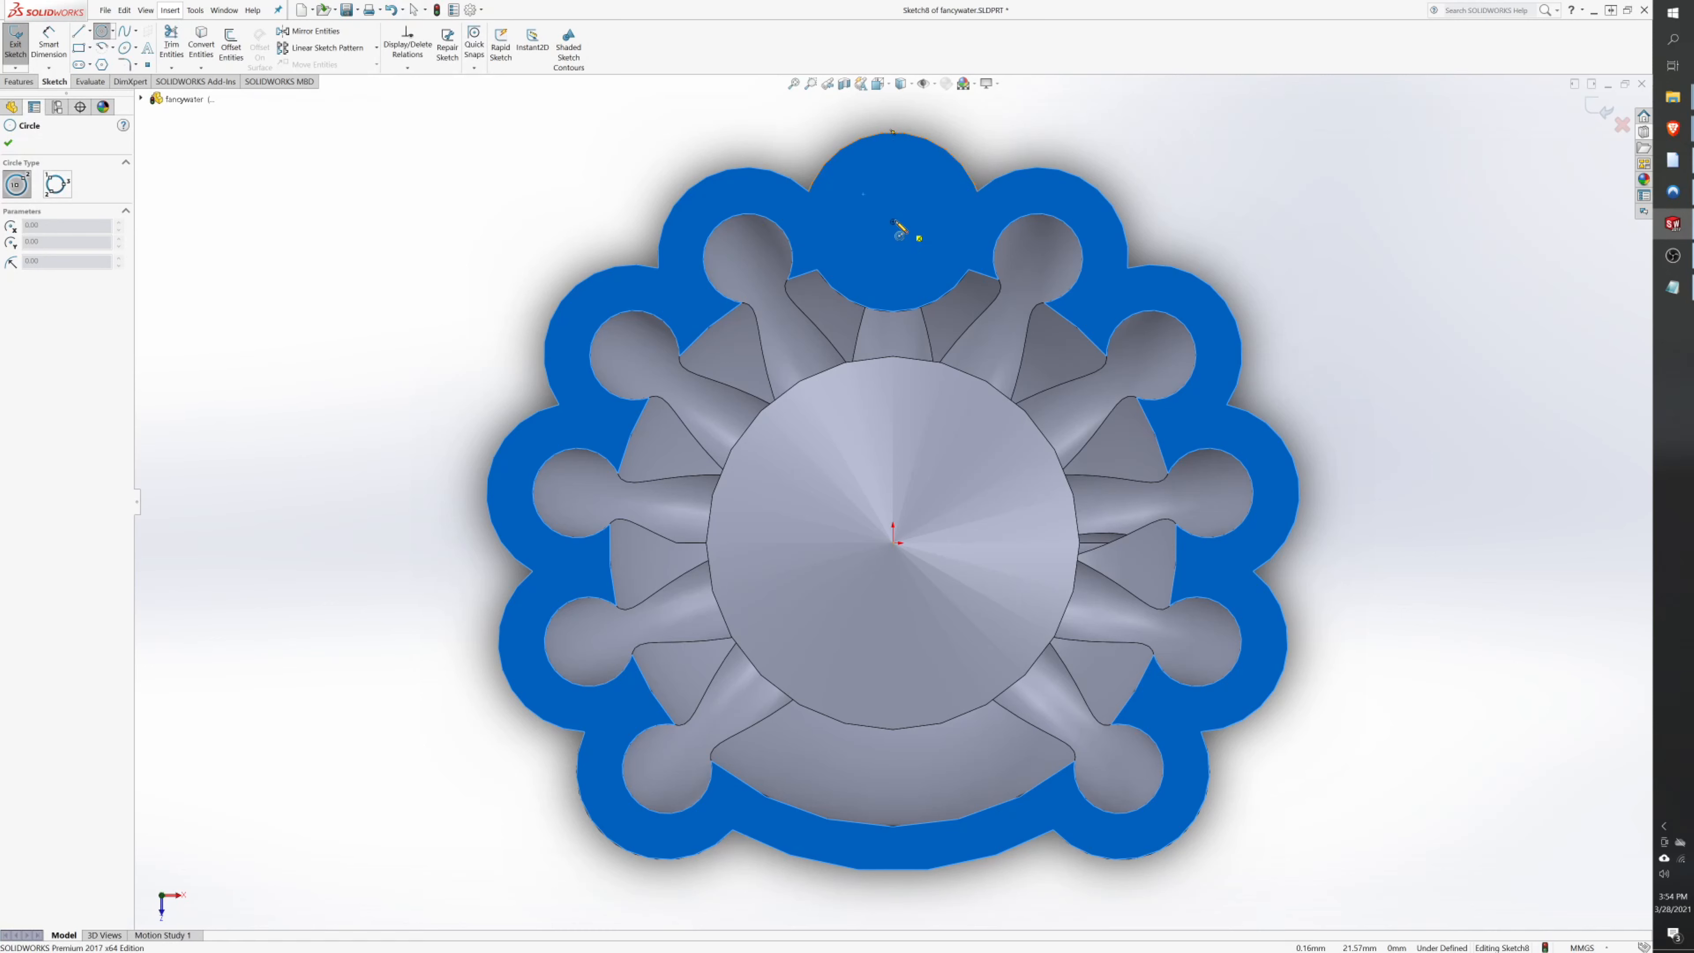
click(893, 222)
click(932, 200)
- Set the small circle's diameter to 4.5 mm
click(49, 42)
click(927, 194)
click(988, 137)
text(4.5)
key(Return)
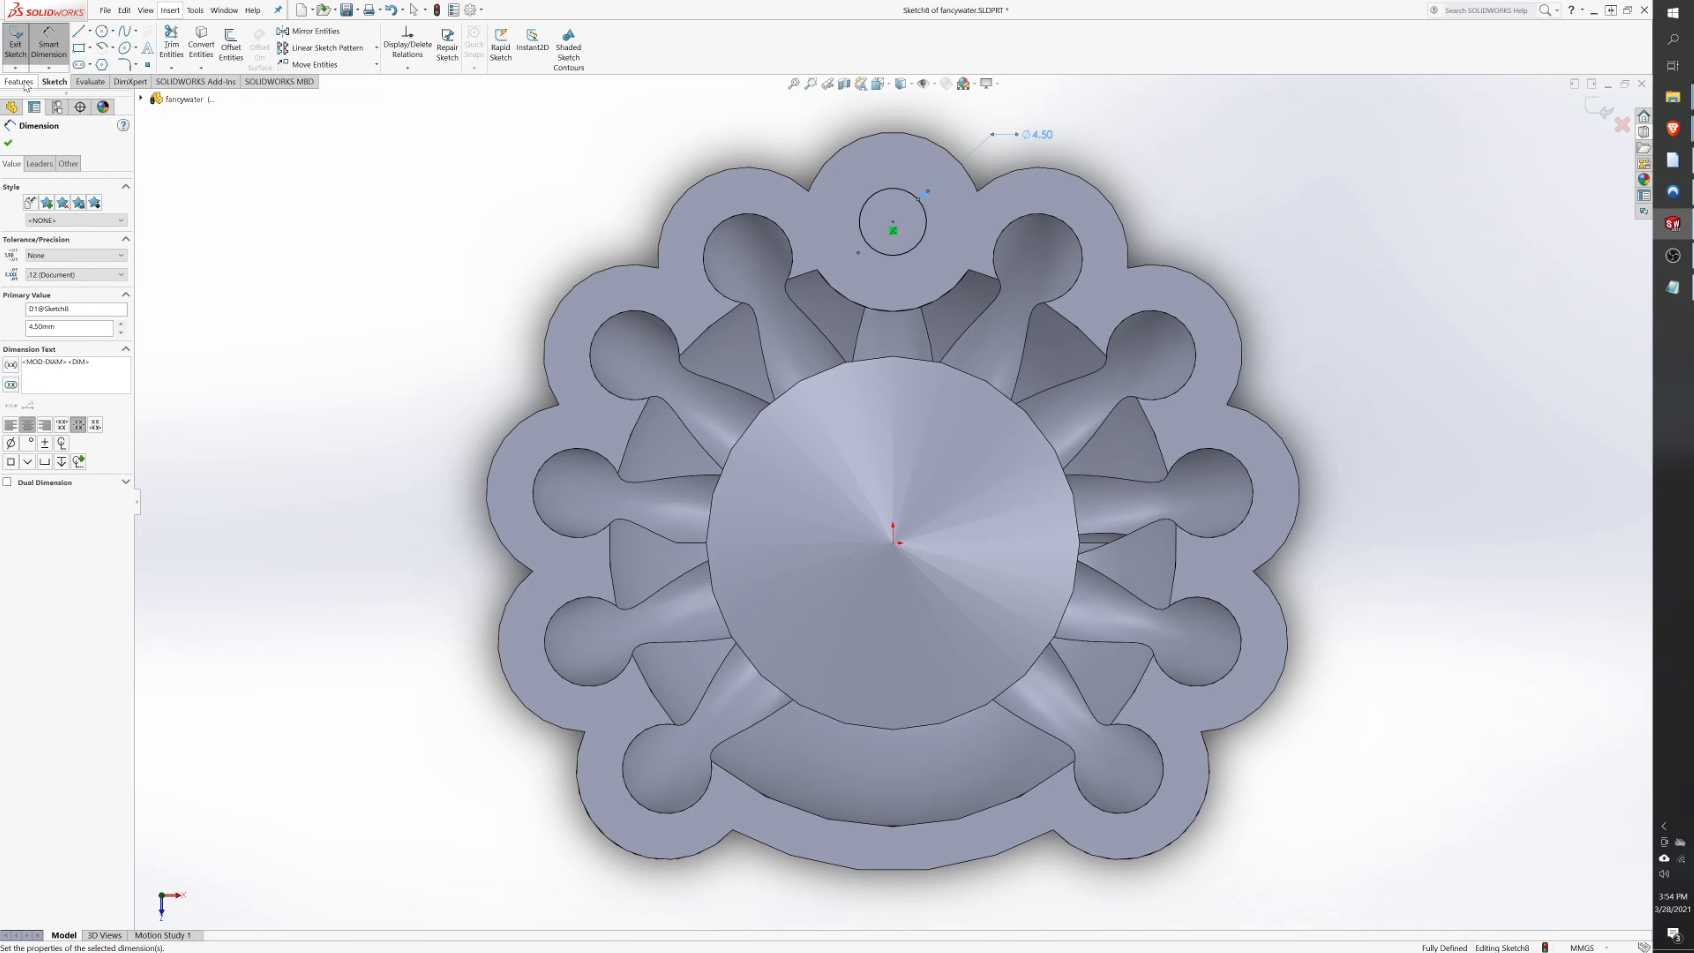
- Cut the 4.5 mm circle Through All to make a straight hole in the uppermost rib
click(18, 82)
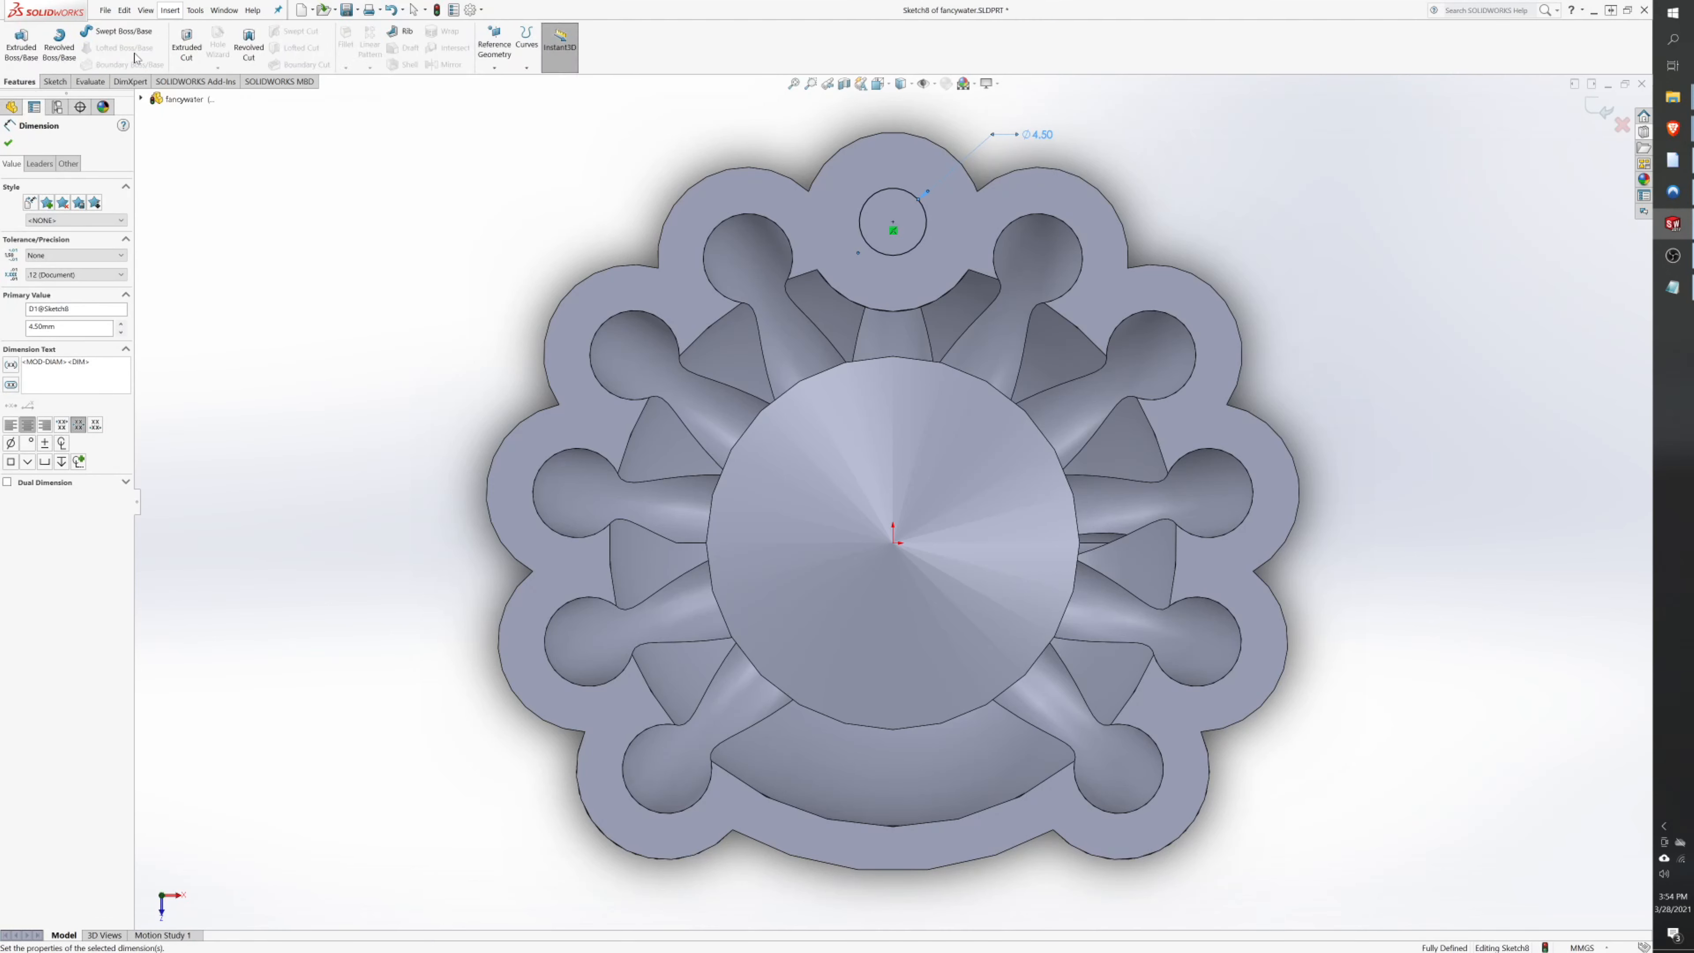
click(191, 61)
click(55, 211)
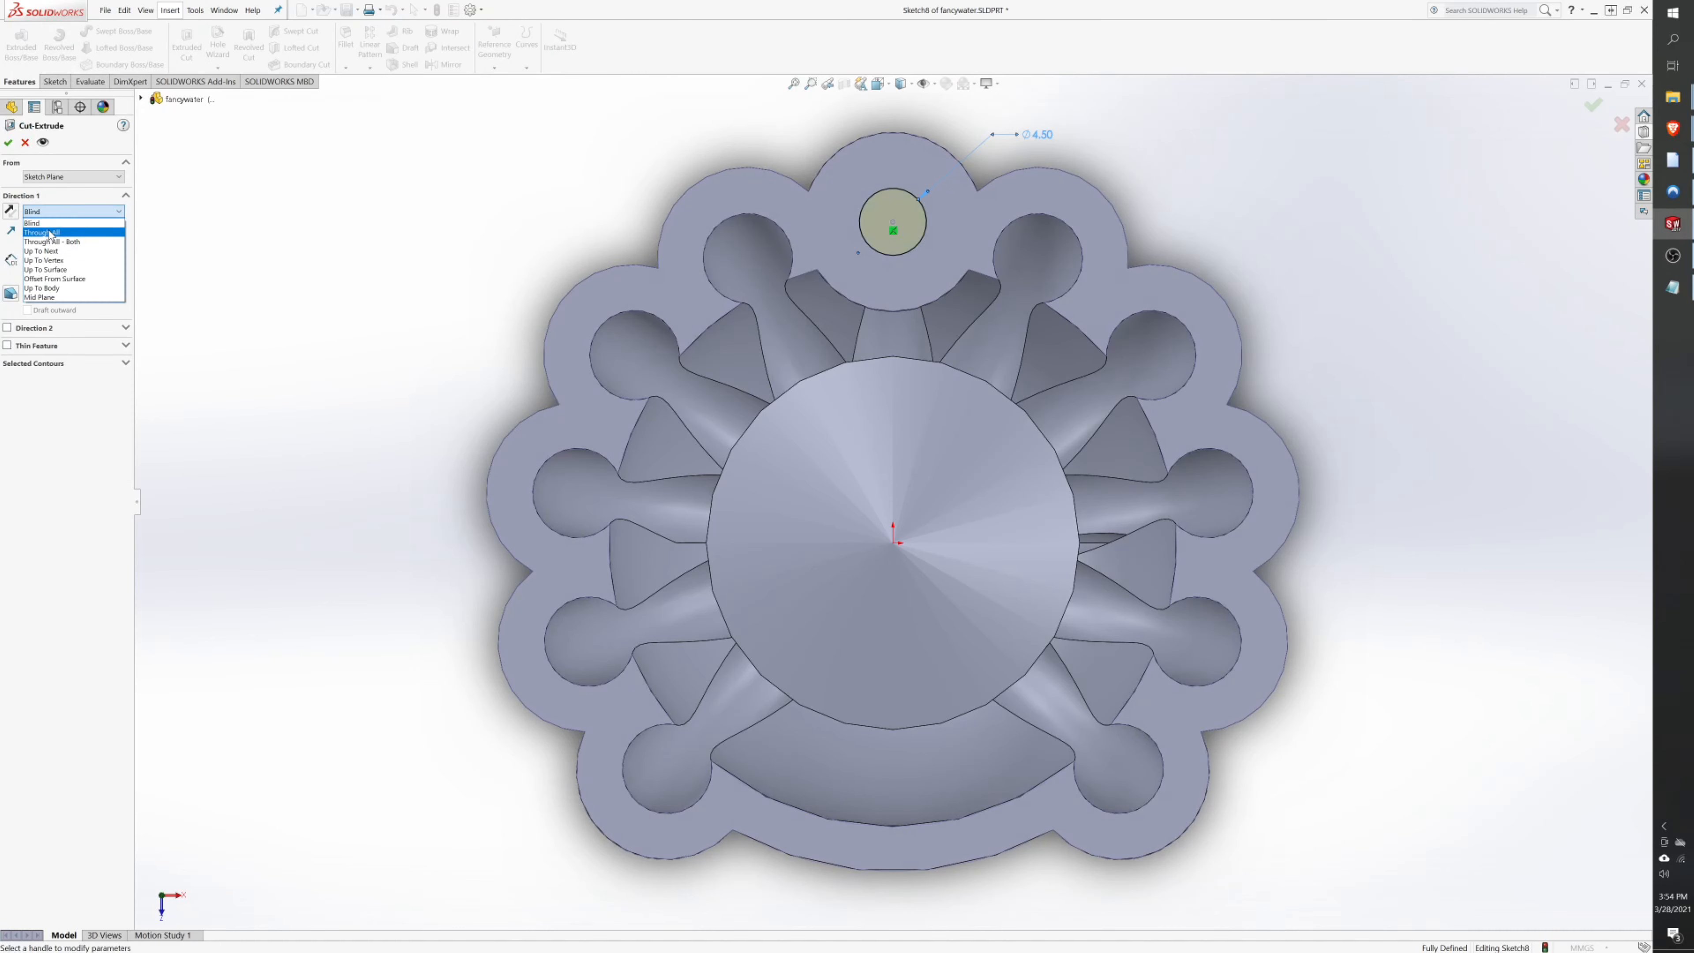
click(51, 233)
click(10, 141)
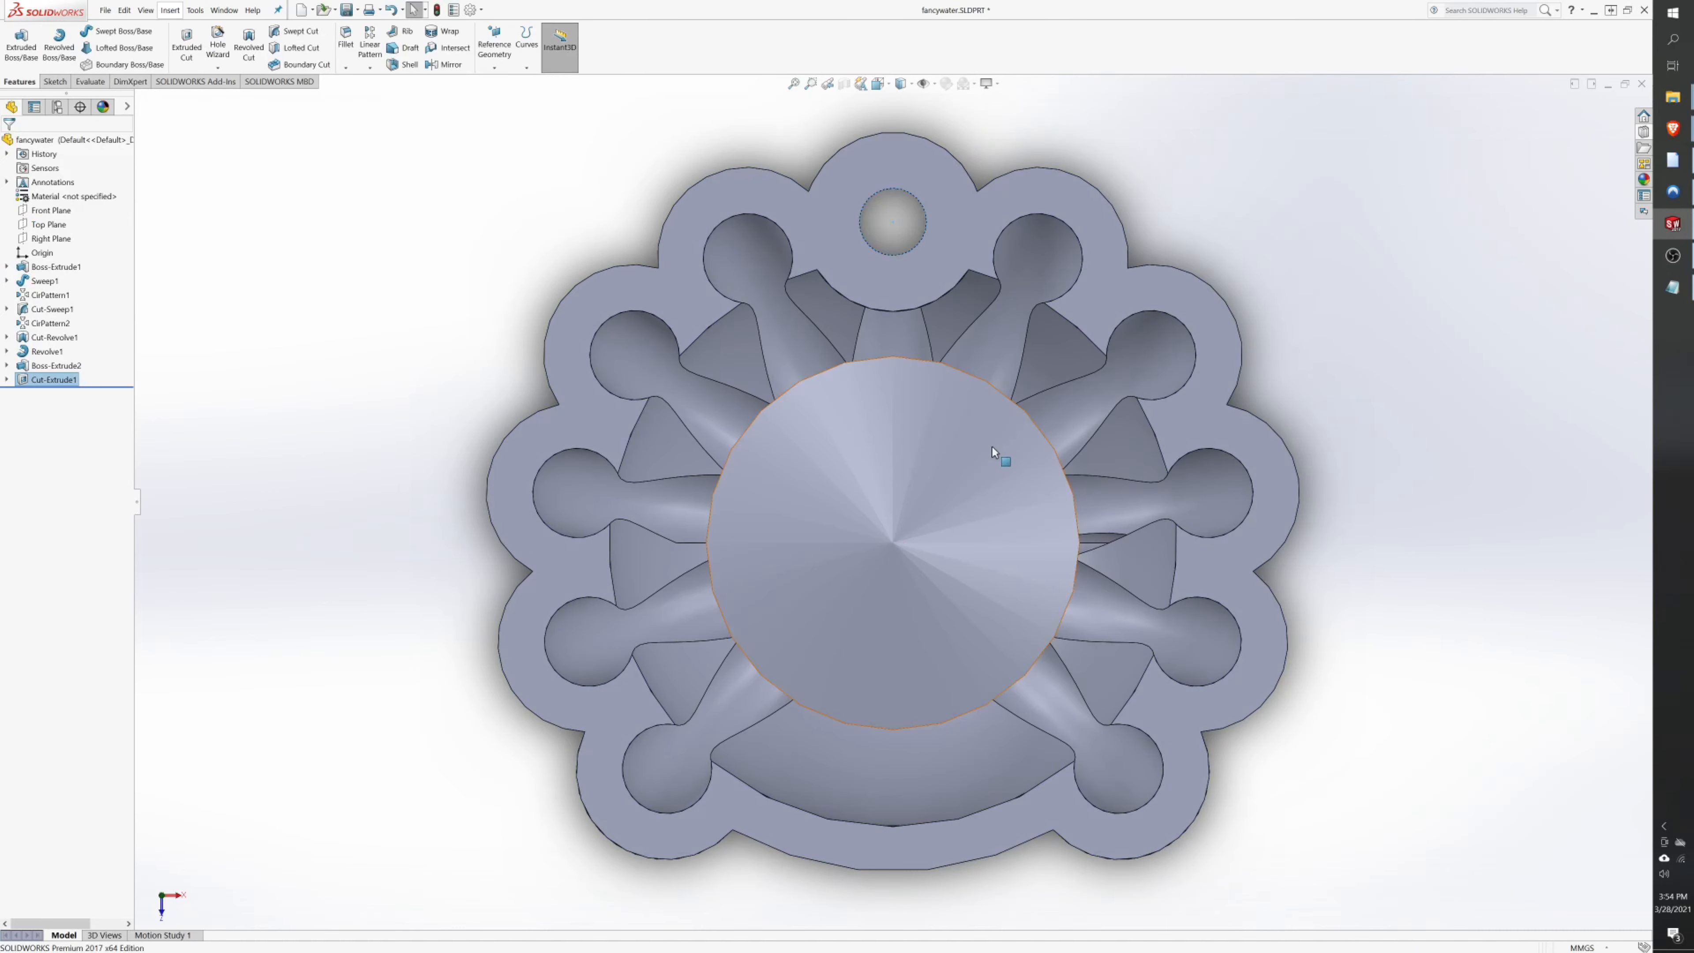
- On the open end's face, viewed straight on, sketch a circle about 7.1 mm in diameter over the cavity's lower-left edge
middle_drag(926, 443, 811, 306)
middle_drag(839, 397, 935, 762)
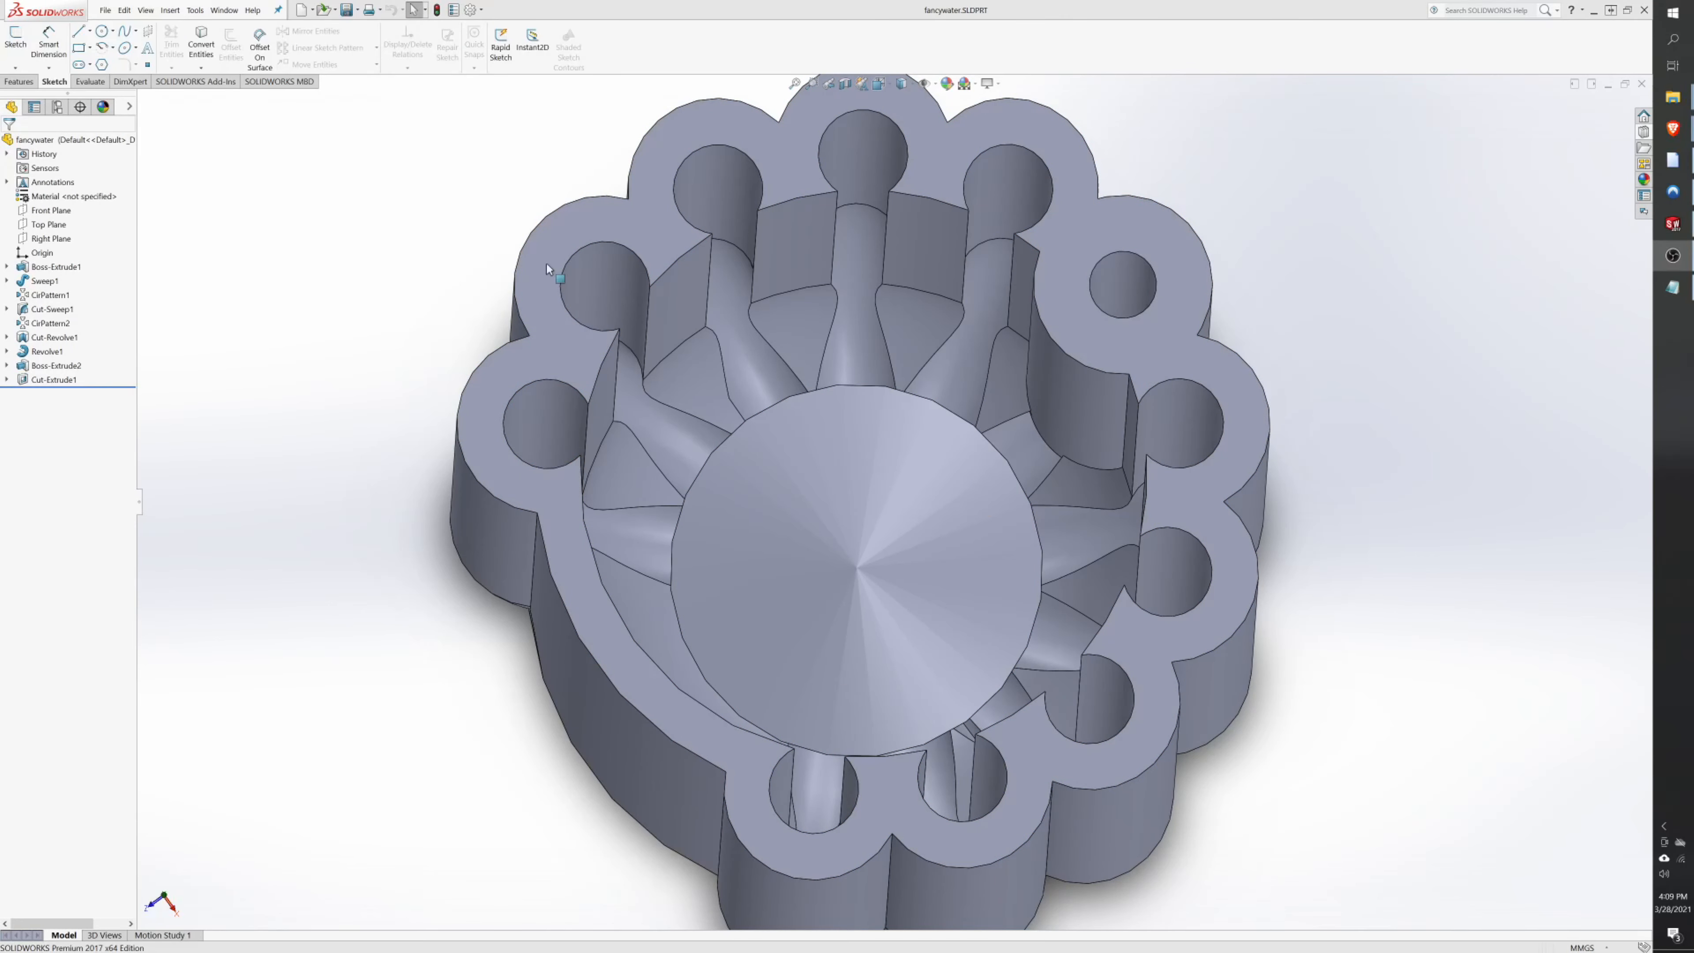
click(628, 214)
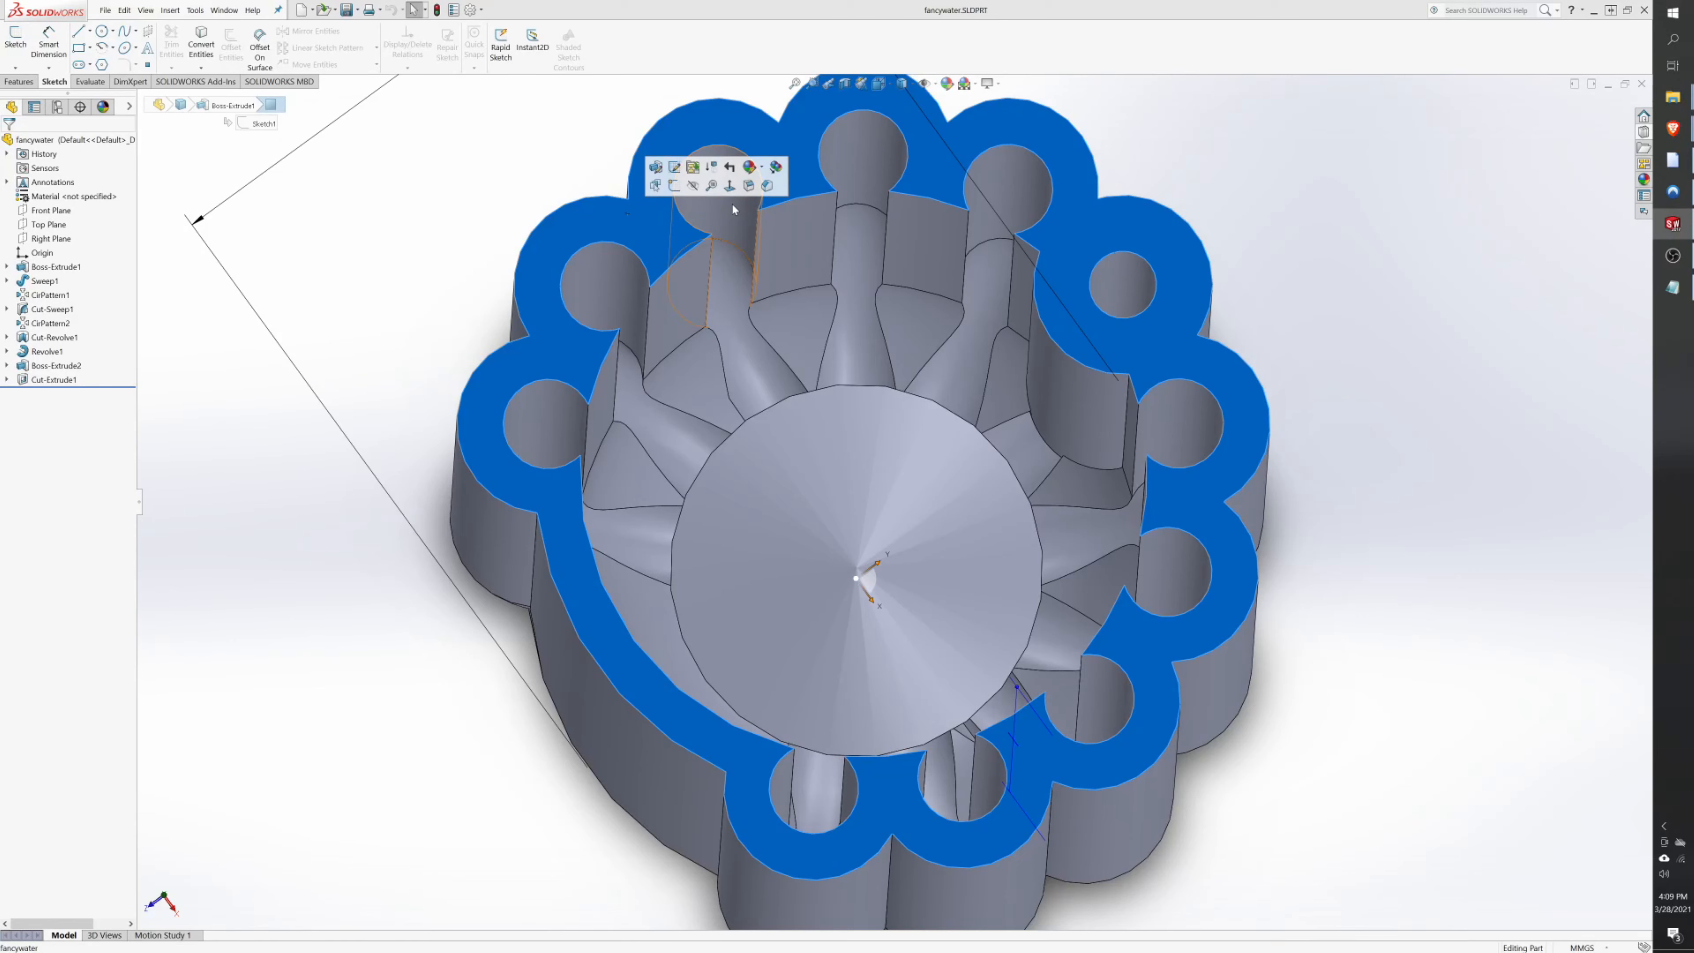
click(722, 193)
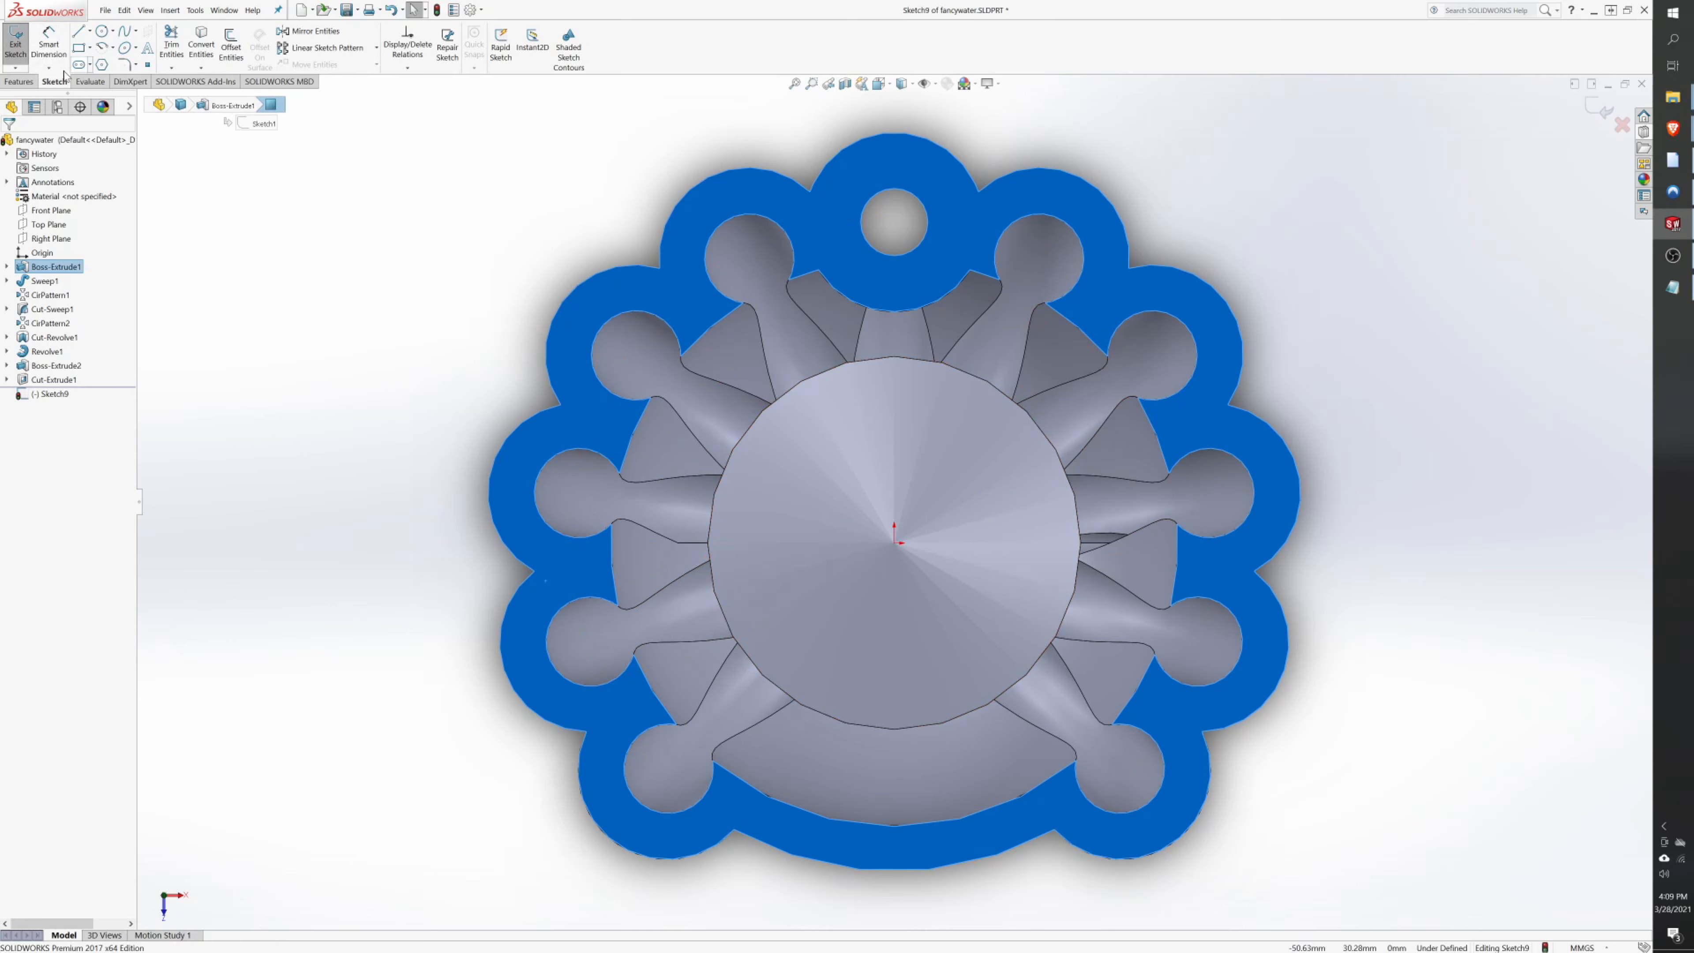
click(101, 32)
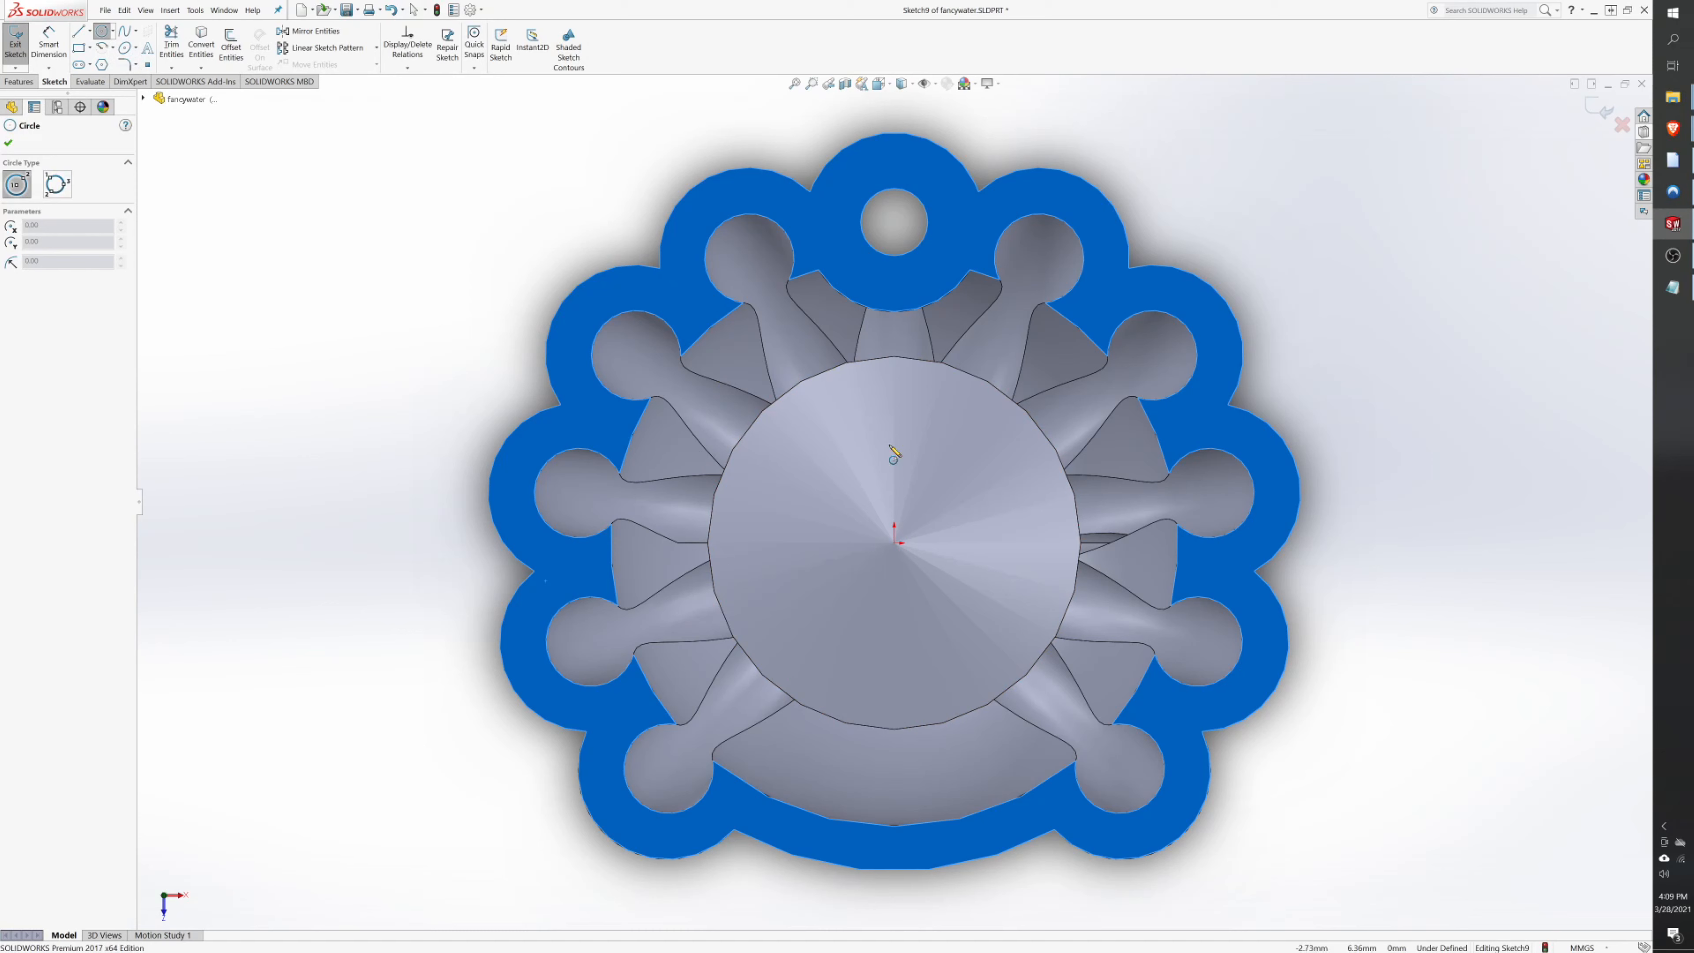
click(795, 775)
click(803, 723)
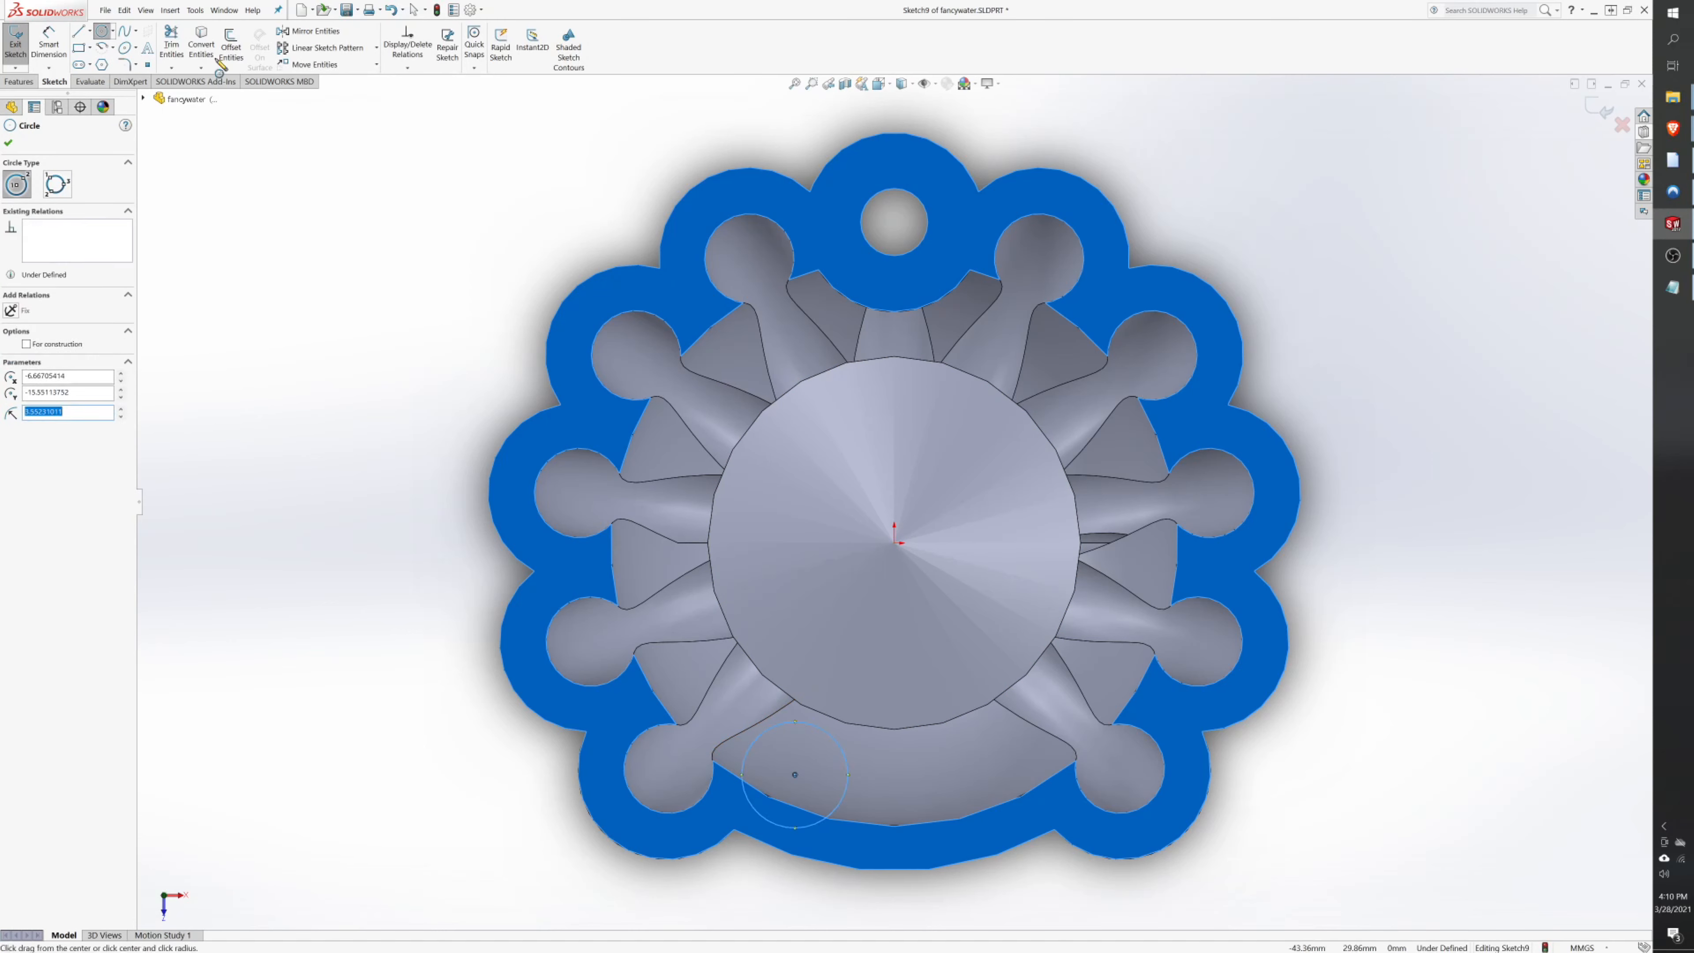
click(118, 32)
right_click(70, 397)
click(23, 399)
right_click(36, 398)
click(420, 518)
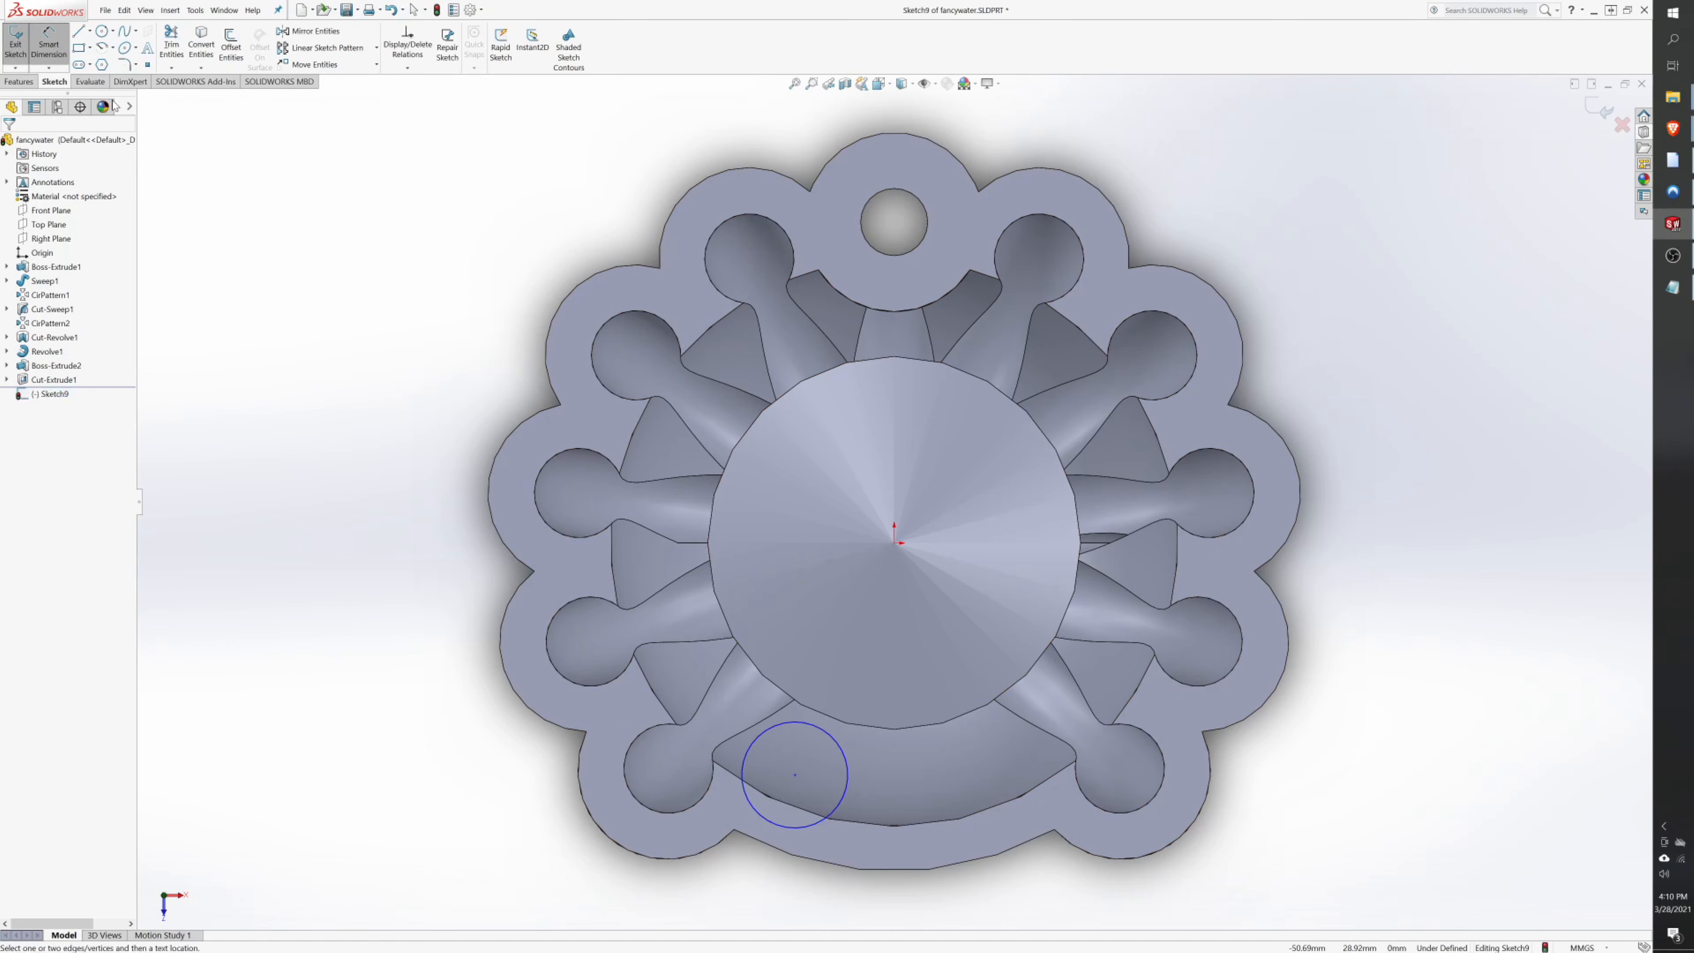
- Set the diameter of the circle over the cavity's lower-left edge to 7 mm
click(48, 43)
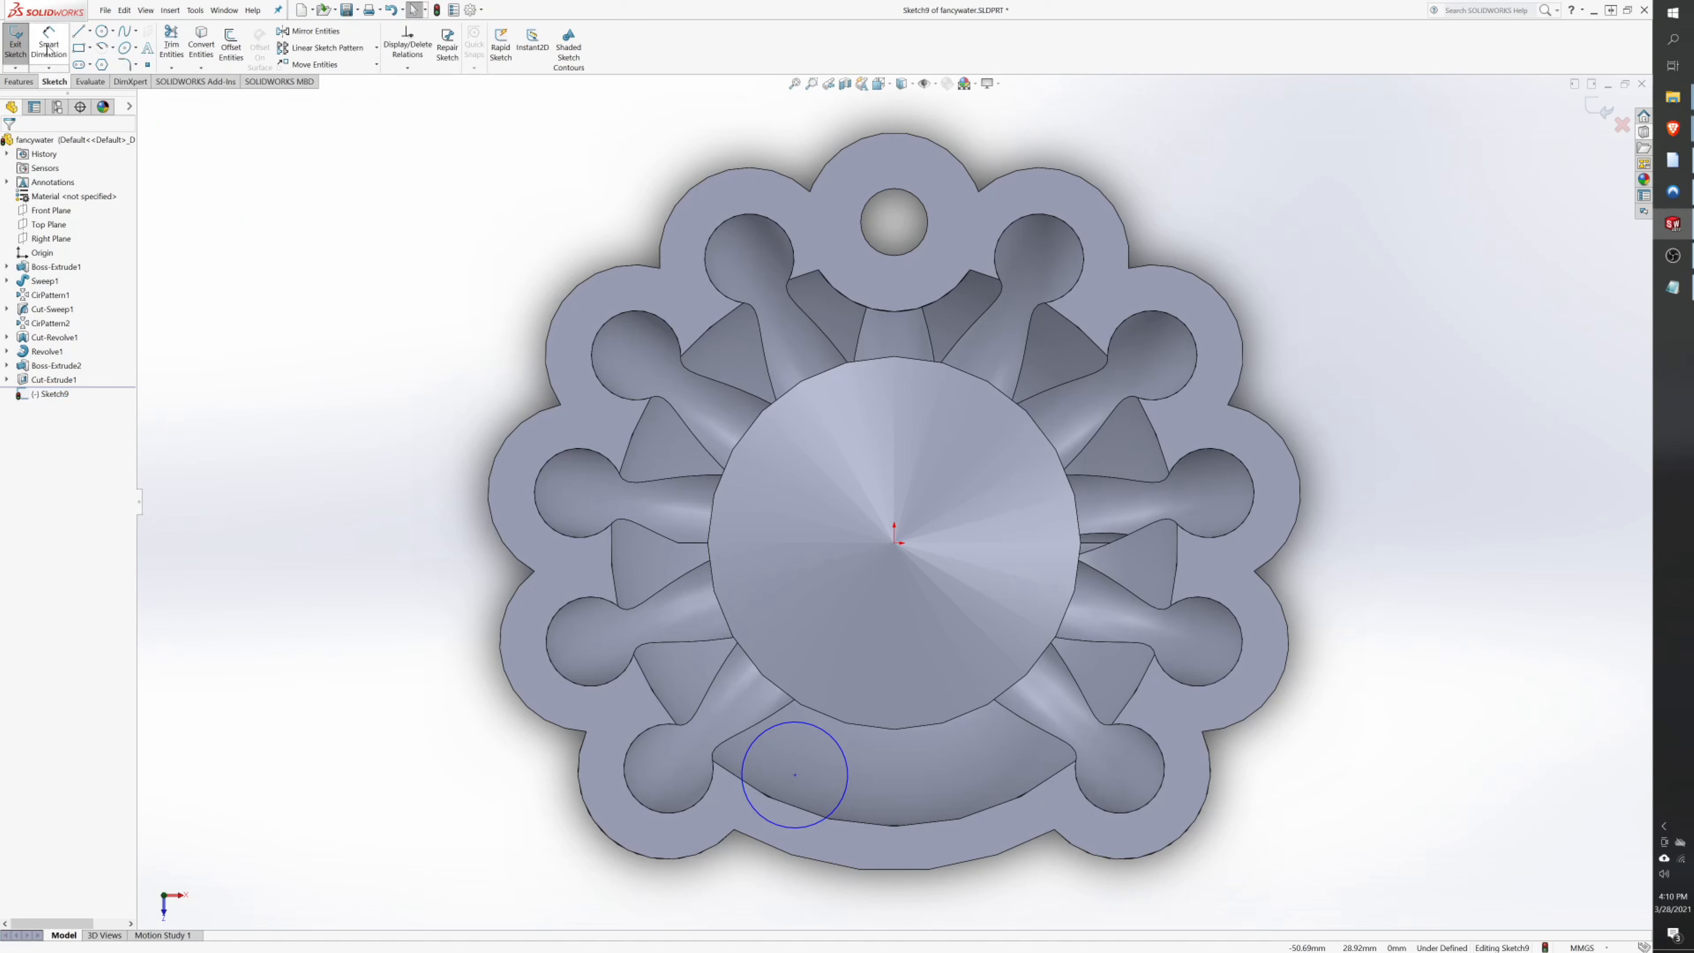
click(832, 737)
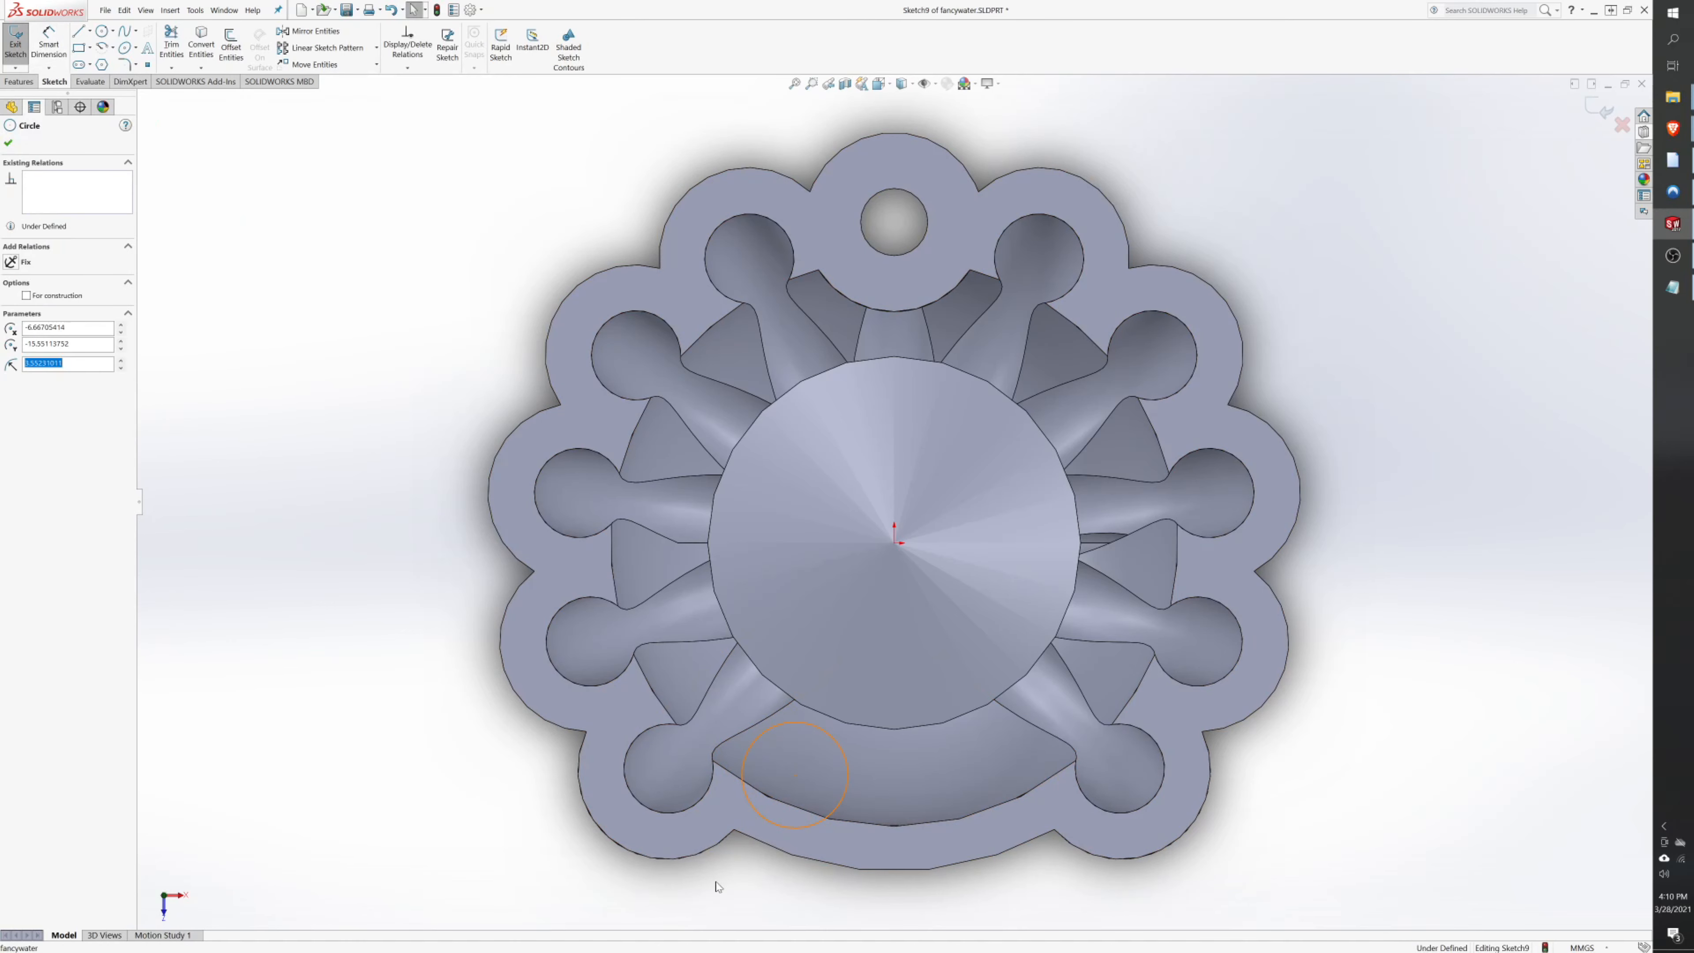
click(49, 43)
click(507, 825)
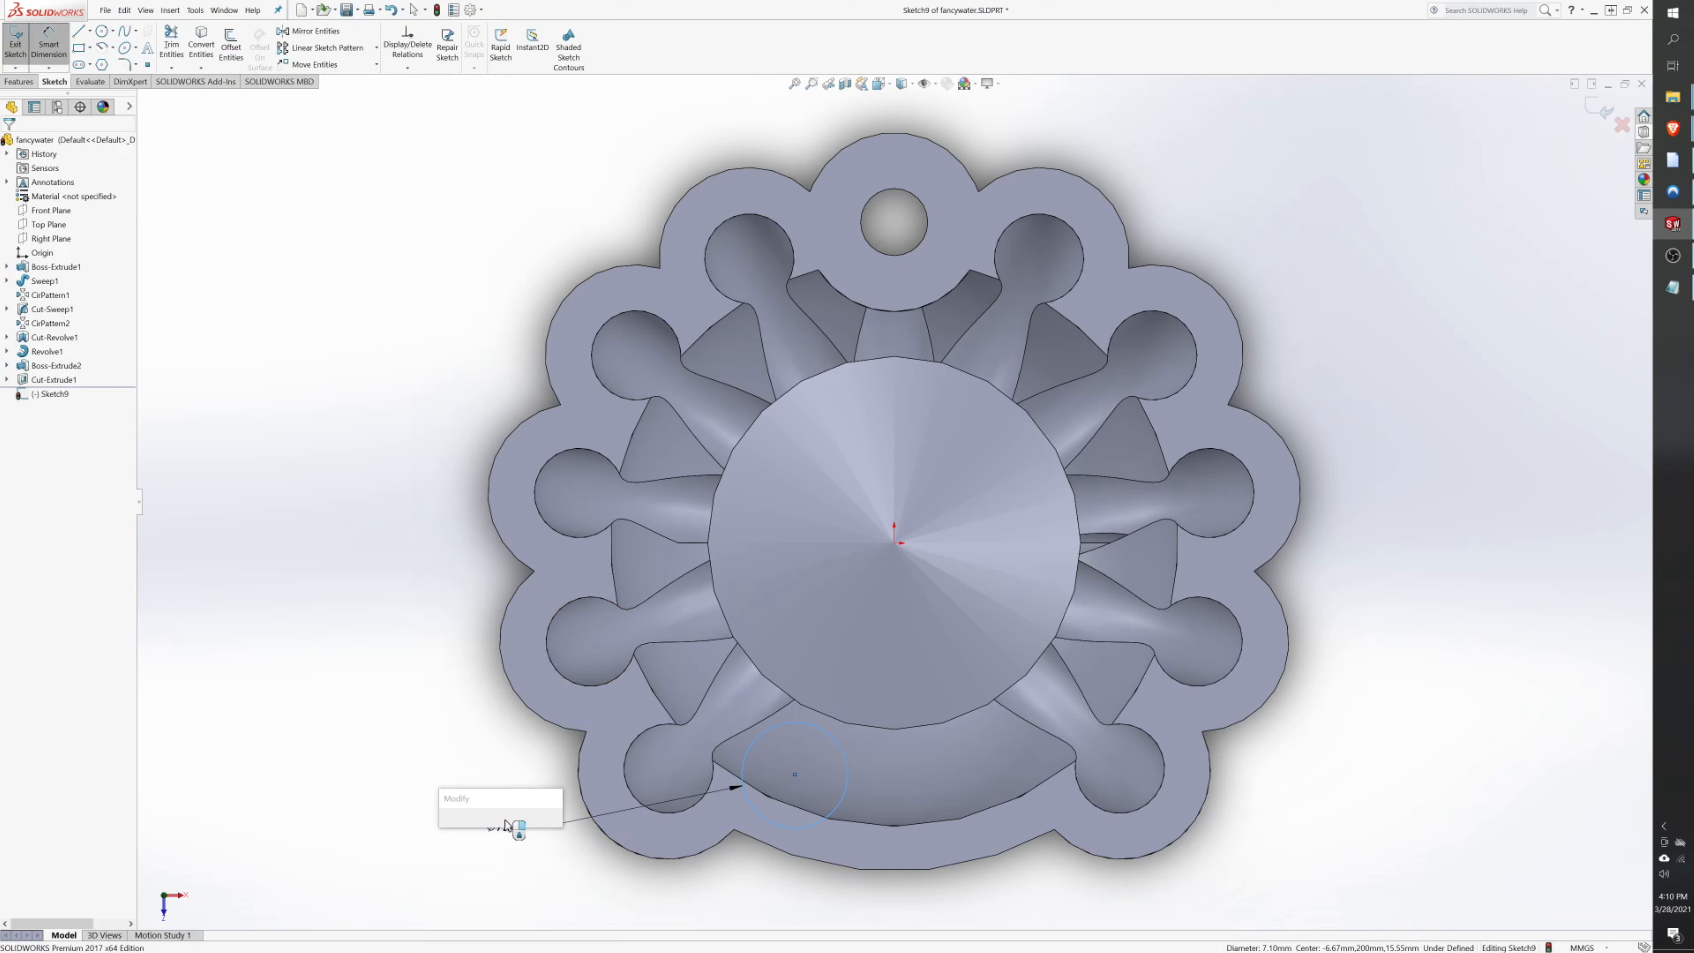
text(7.00mm)
key(Return)
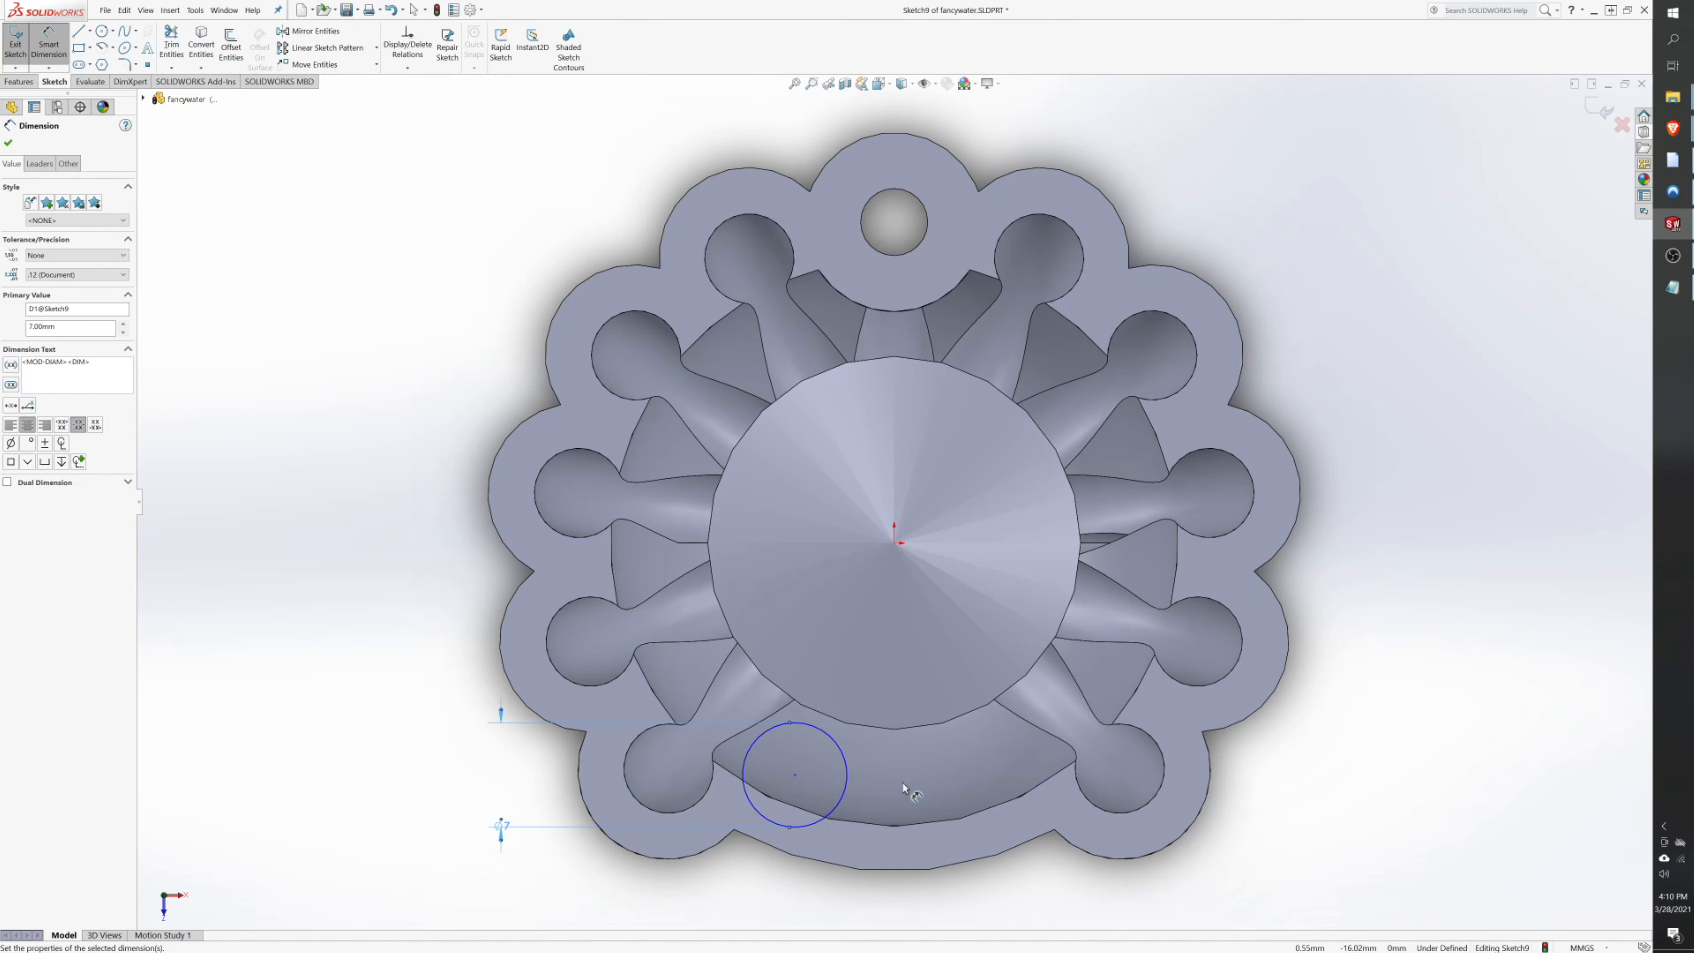
- Dimension the horizontal distance between the lower-left circle's centre and the origin at 6 mm, and correct it to 6.5 mm
scroll(827, 747, down, 2)
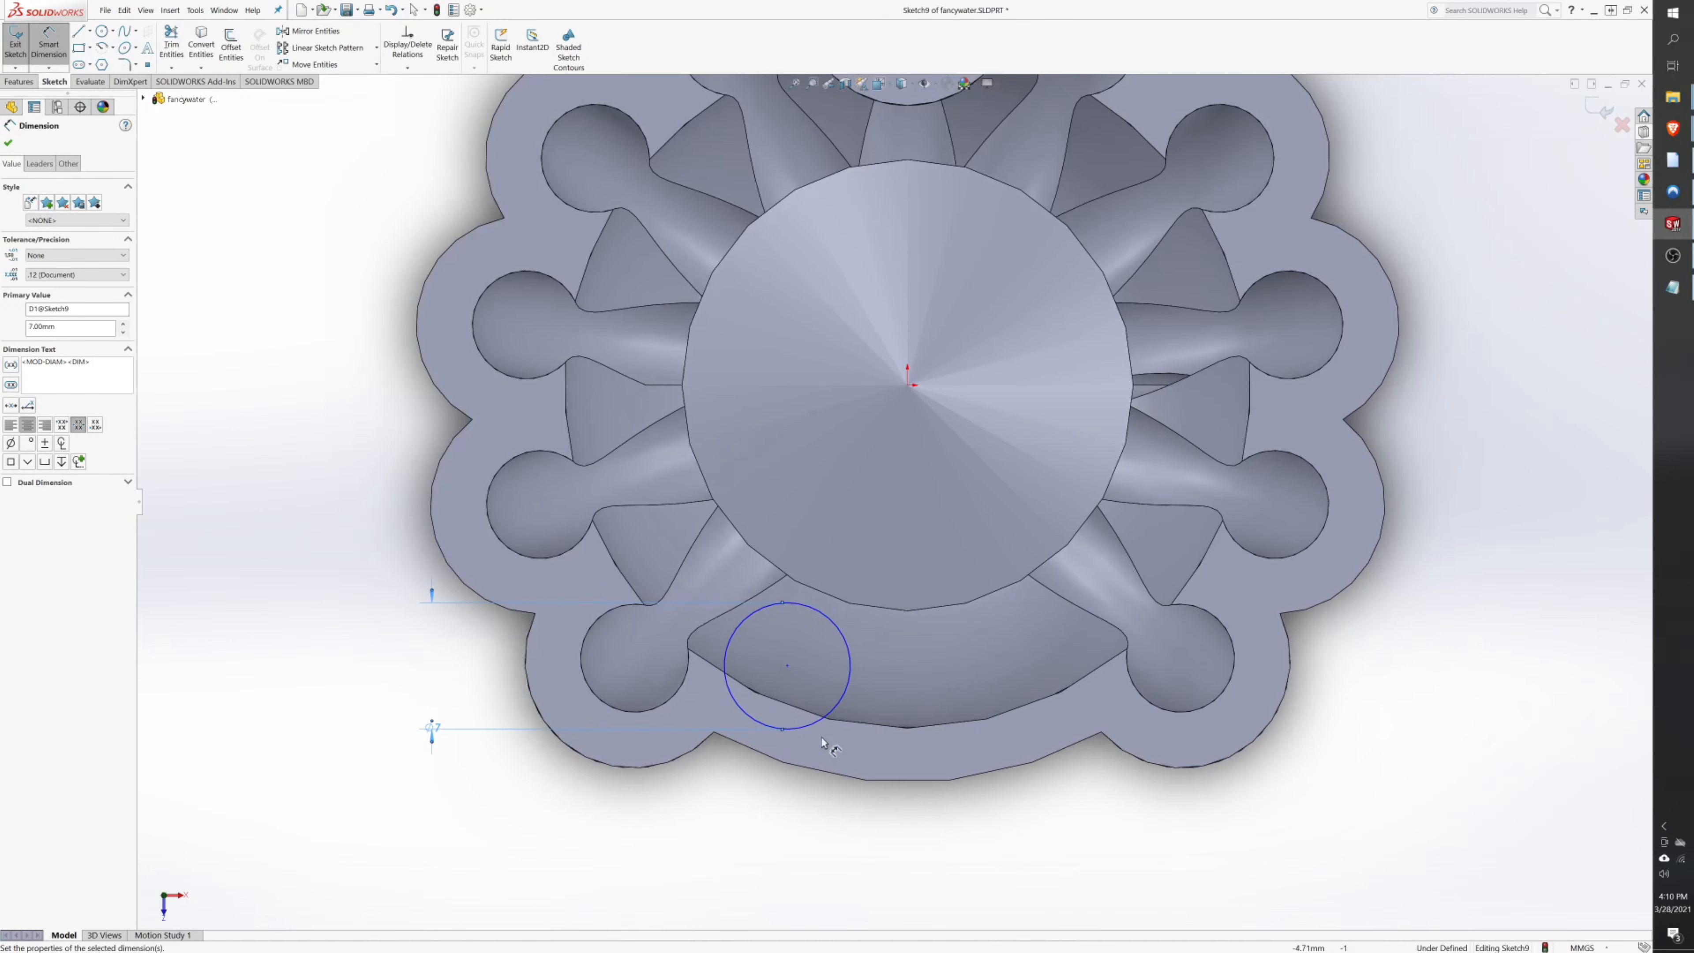
click(787, 666)
click(909, 387)
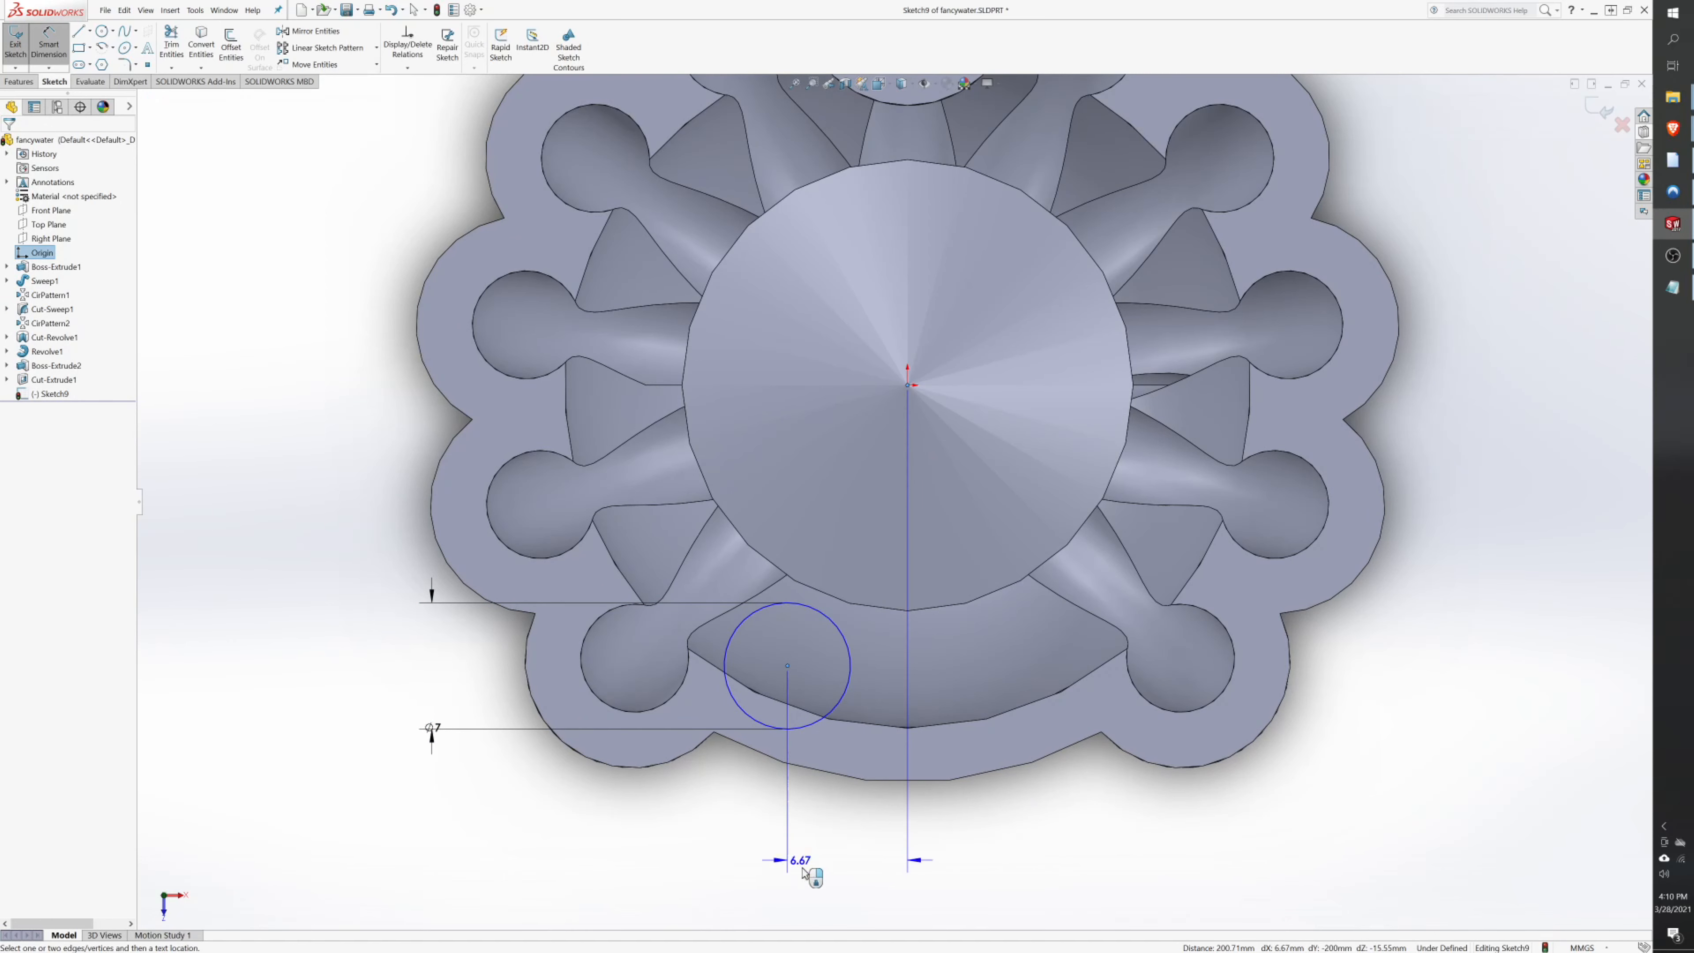
click(815, 884)
text(6)
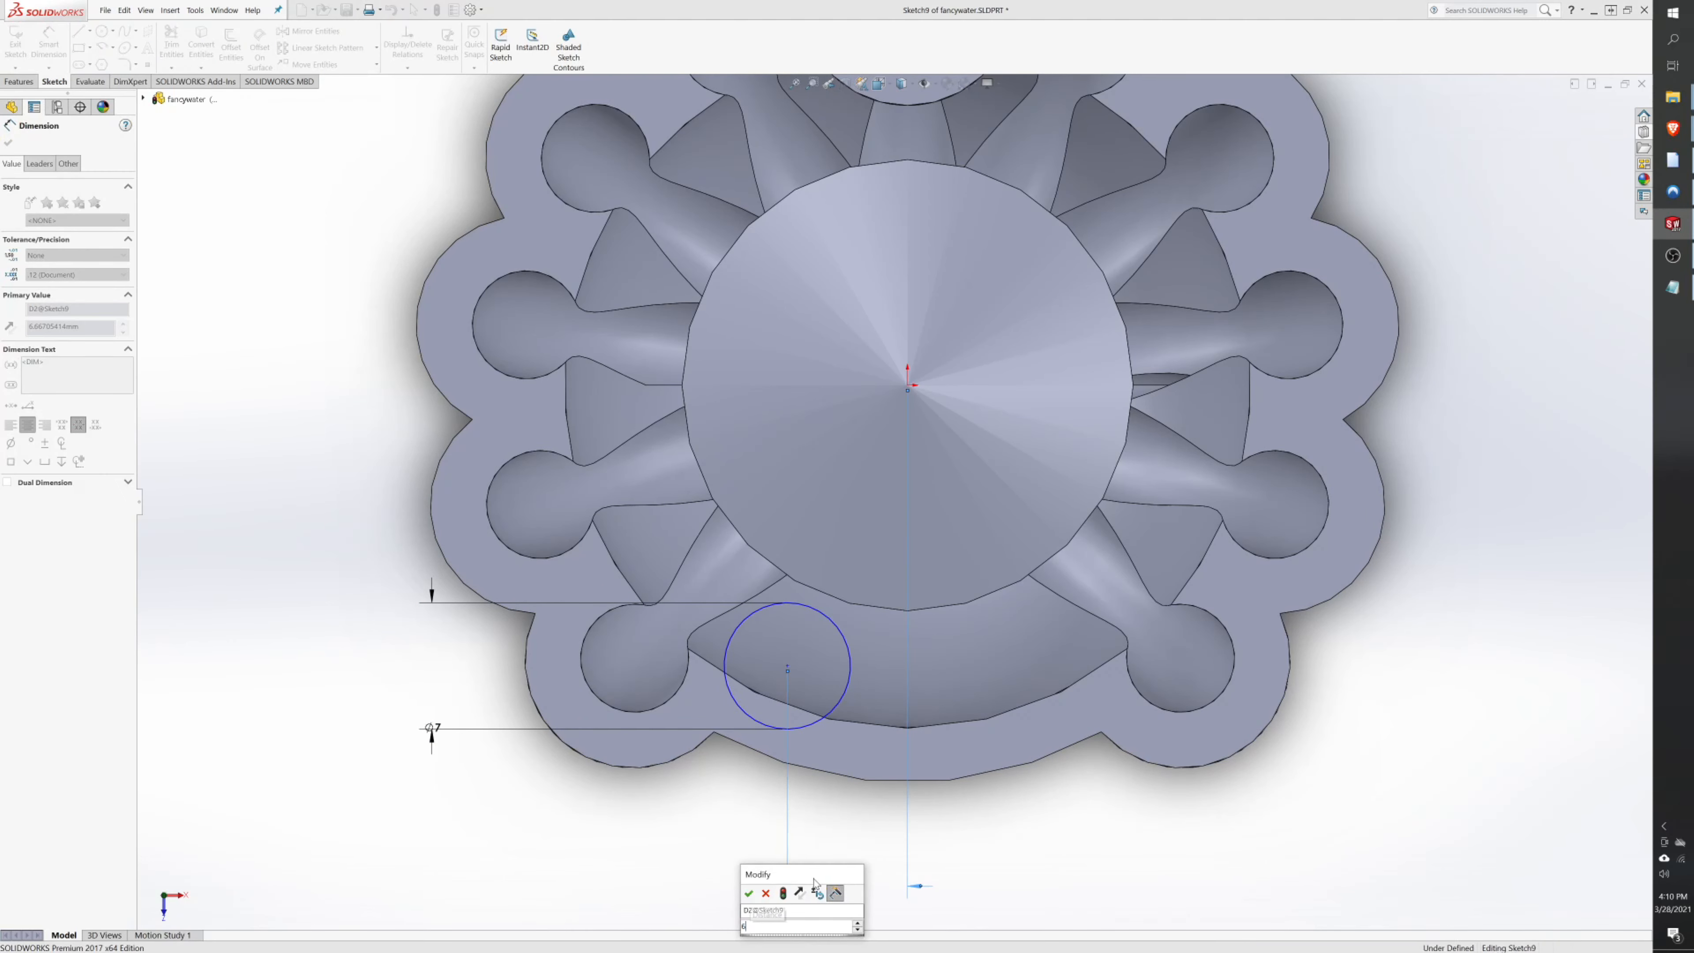
key(Return)
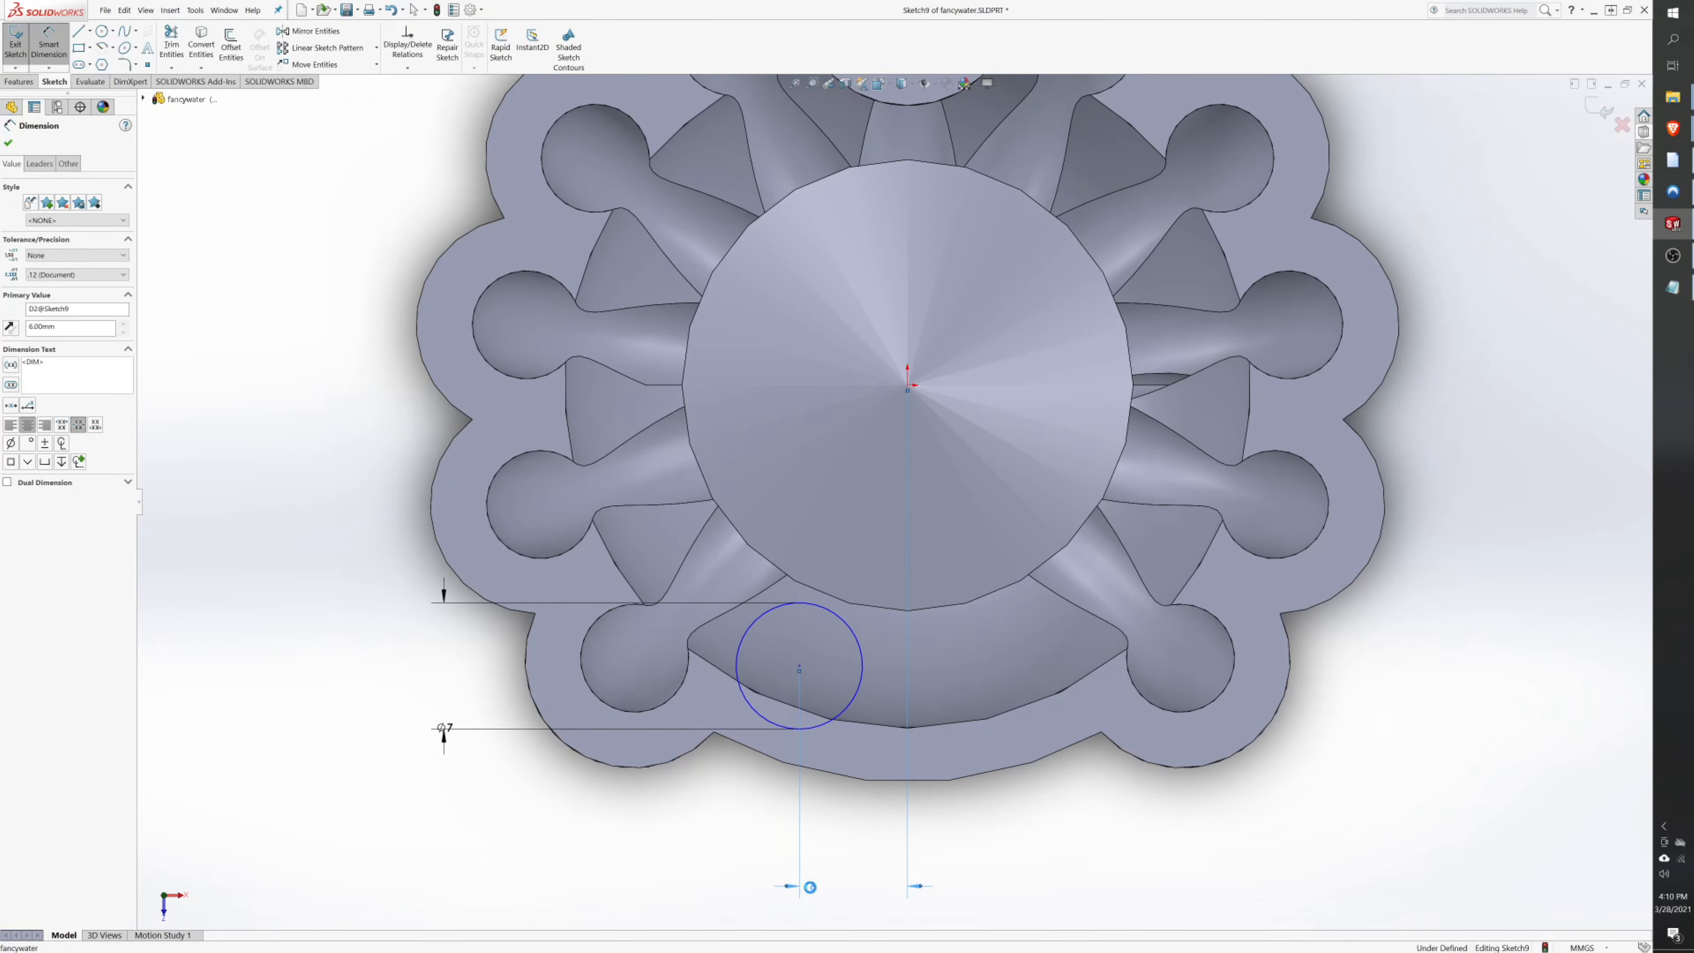
double_click(812, 886)
text(6.5)
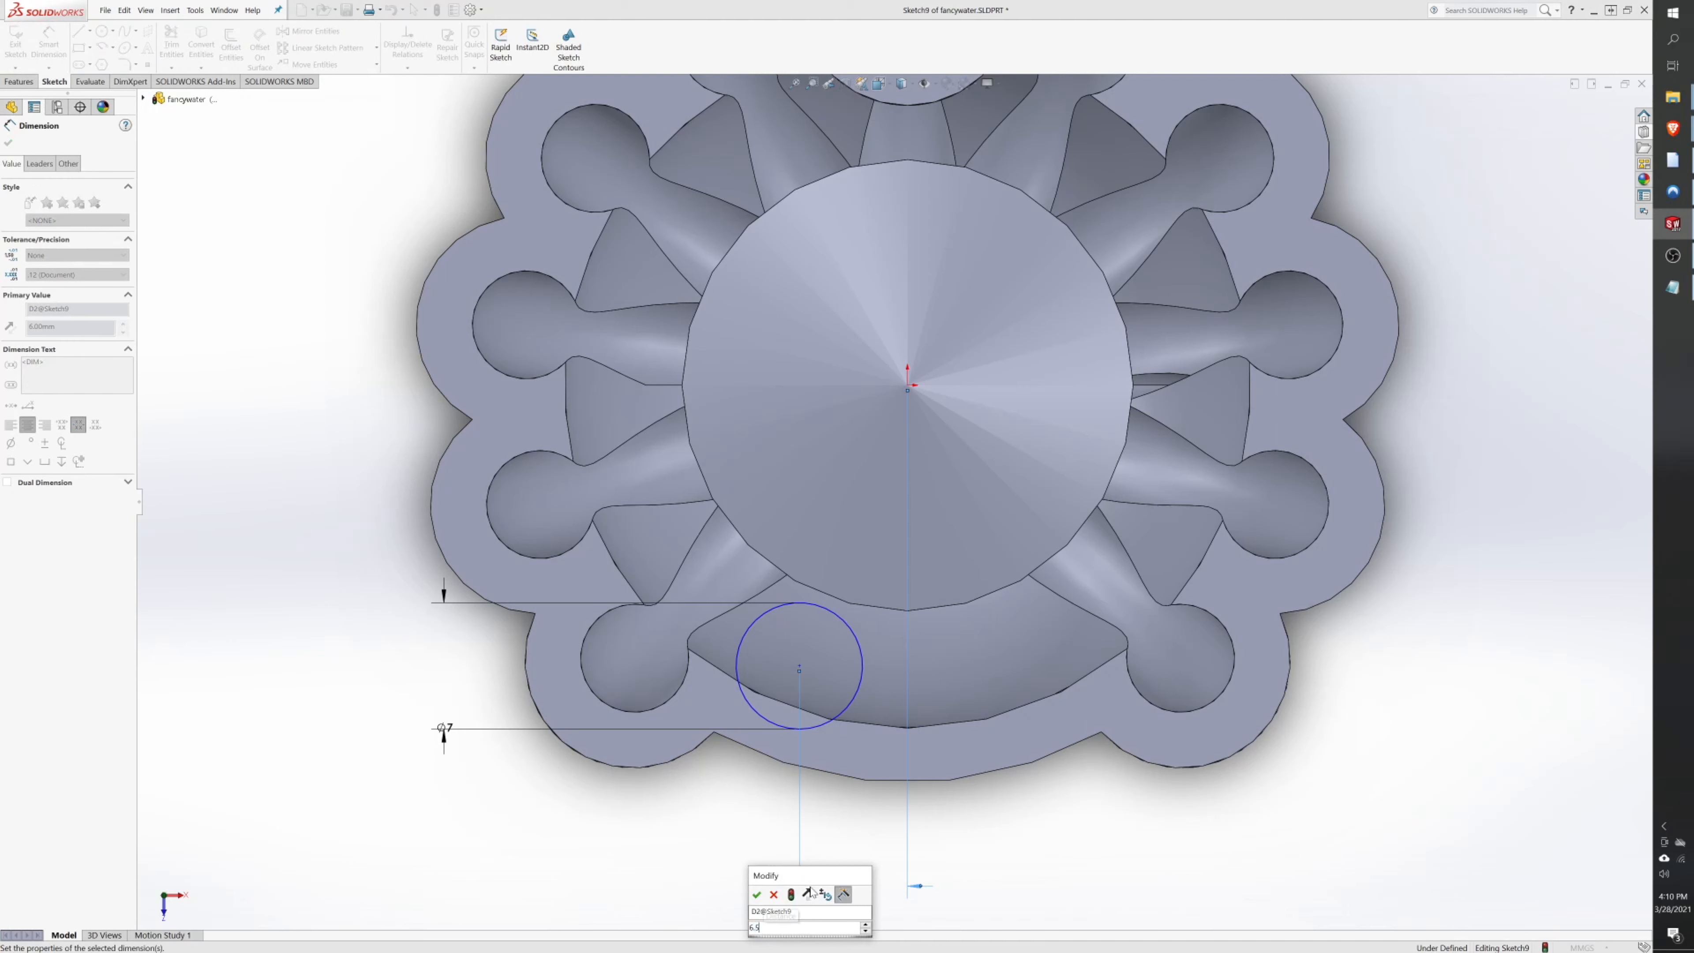
key(Return)
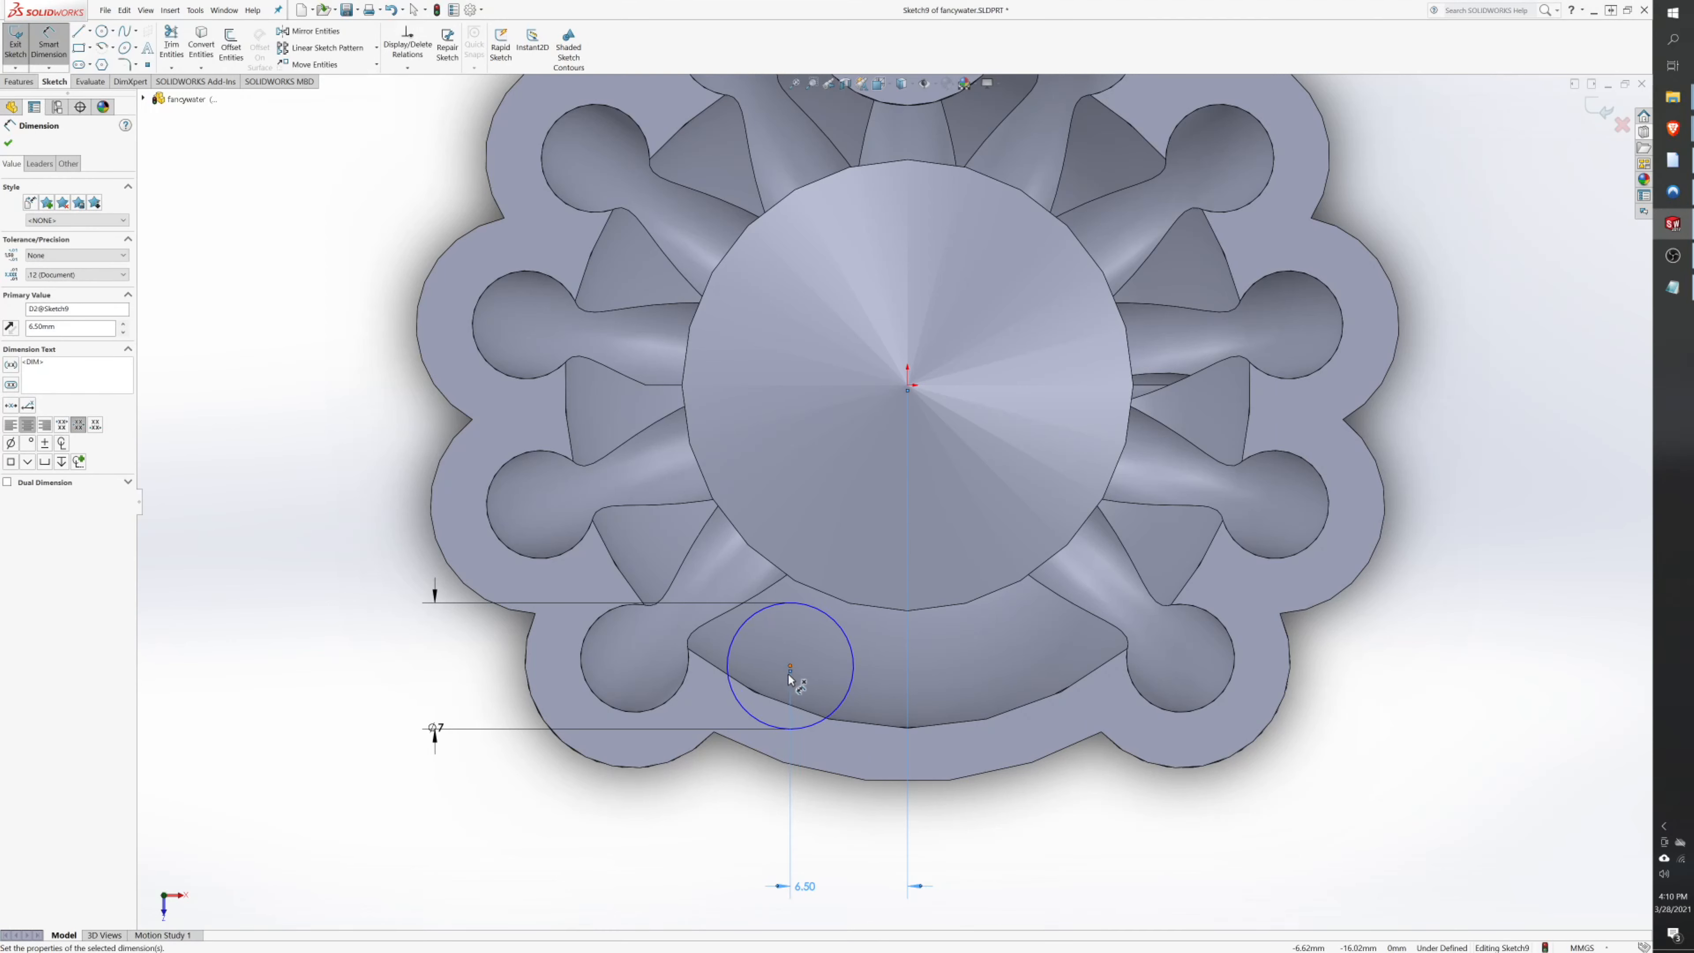
- Set the vertical distance between the lower-left circle's centre and the origin to 16 mm
click(790, 668)
click(909, 387)
click(288, 586)
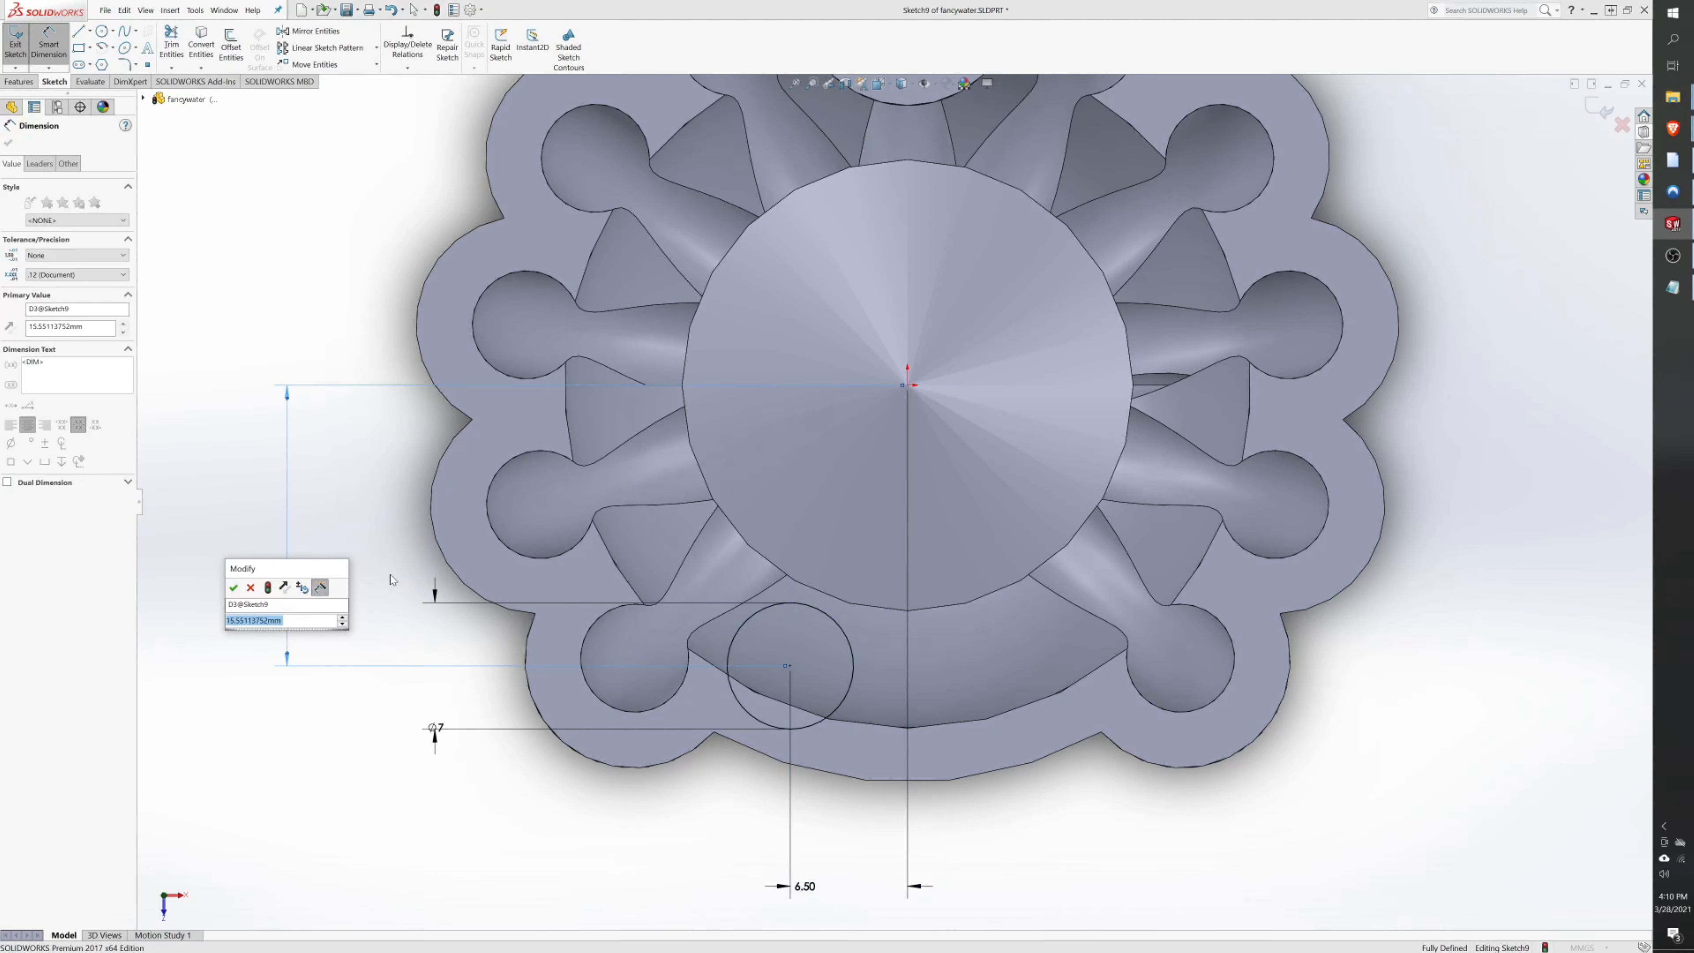
text(16)
key(Return)
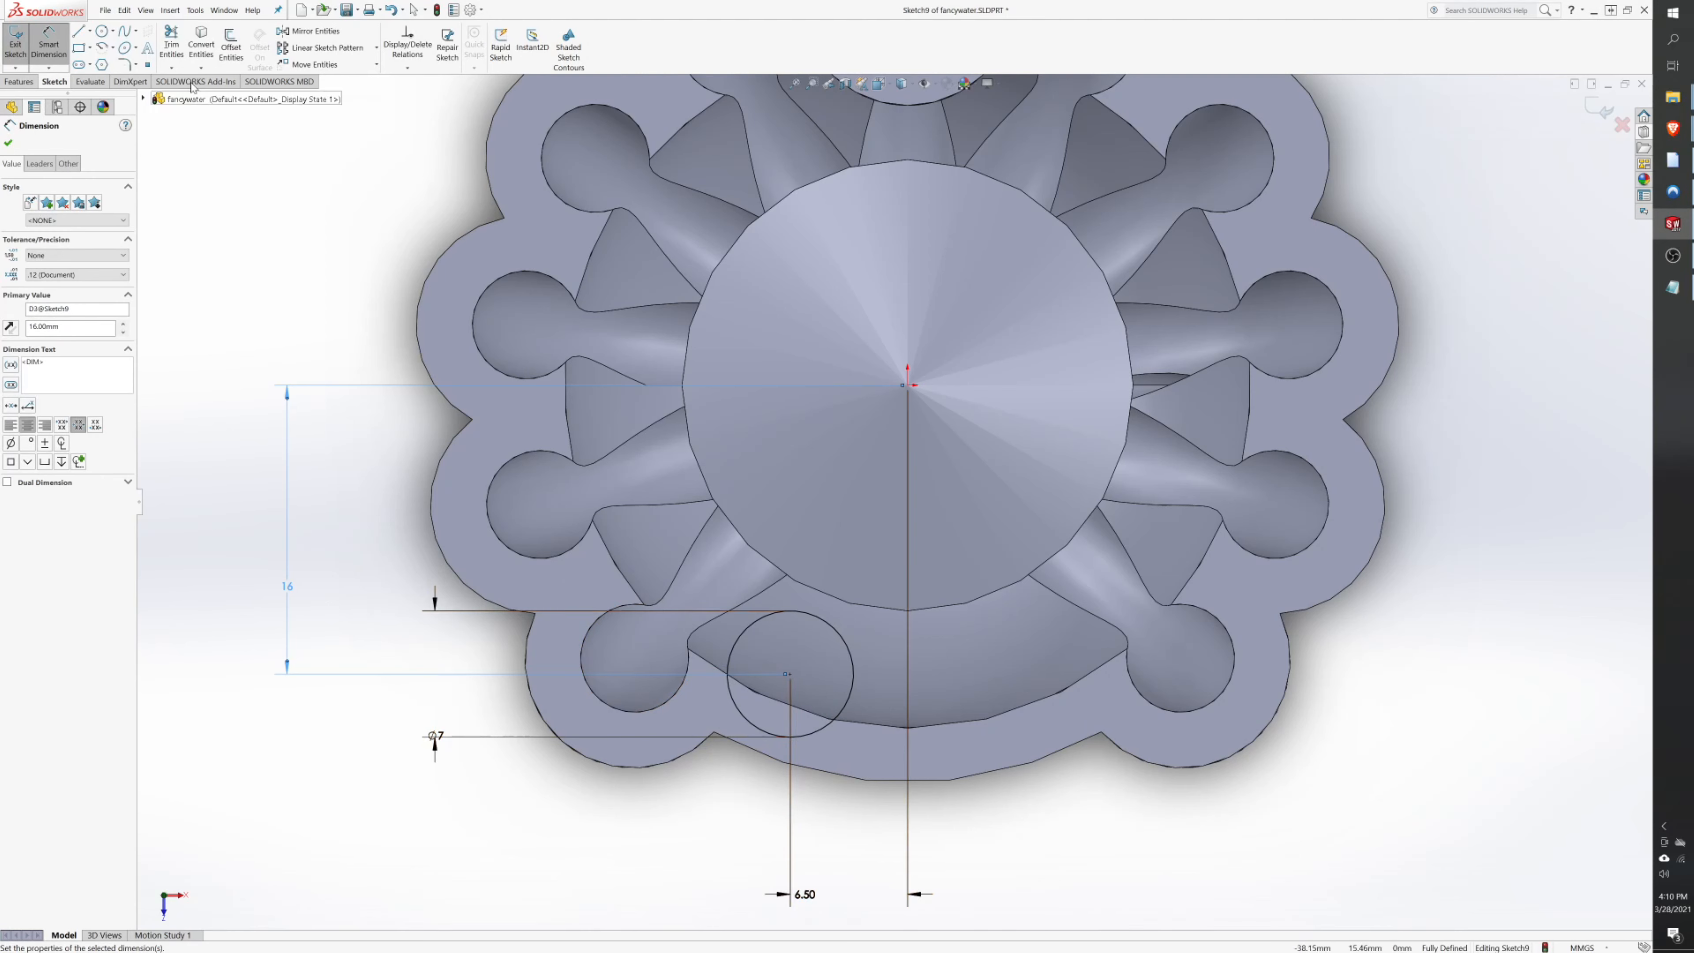
- Sketch a second circle level with the first over the cavity's lower-right edge and set its diameter to 7 mm
click(1027, 674)
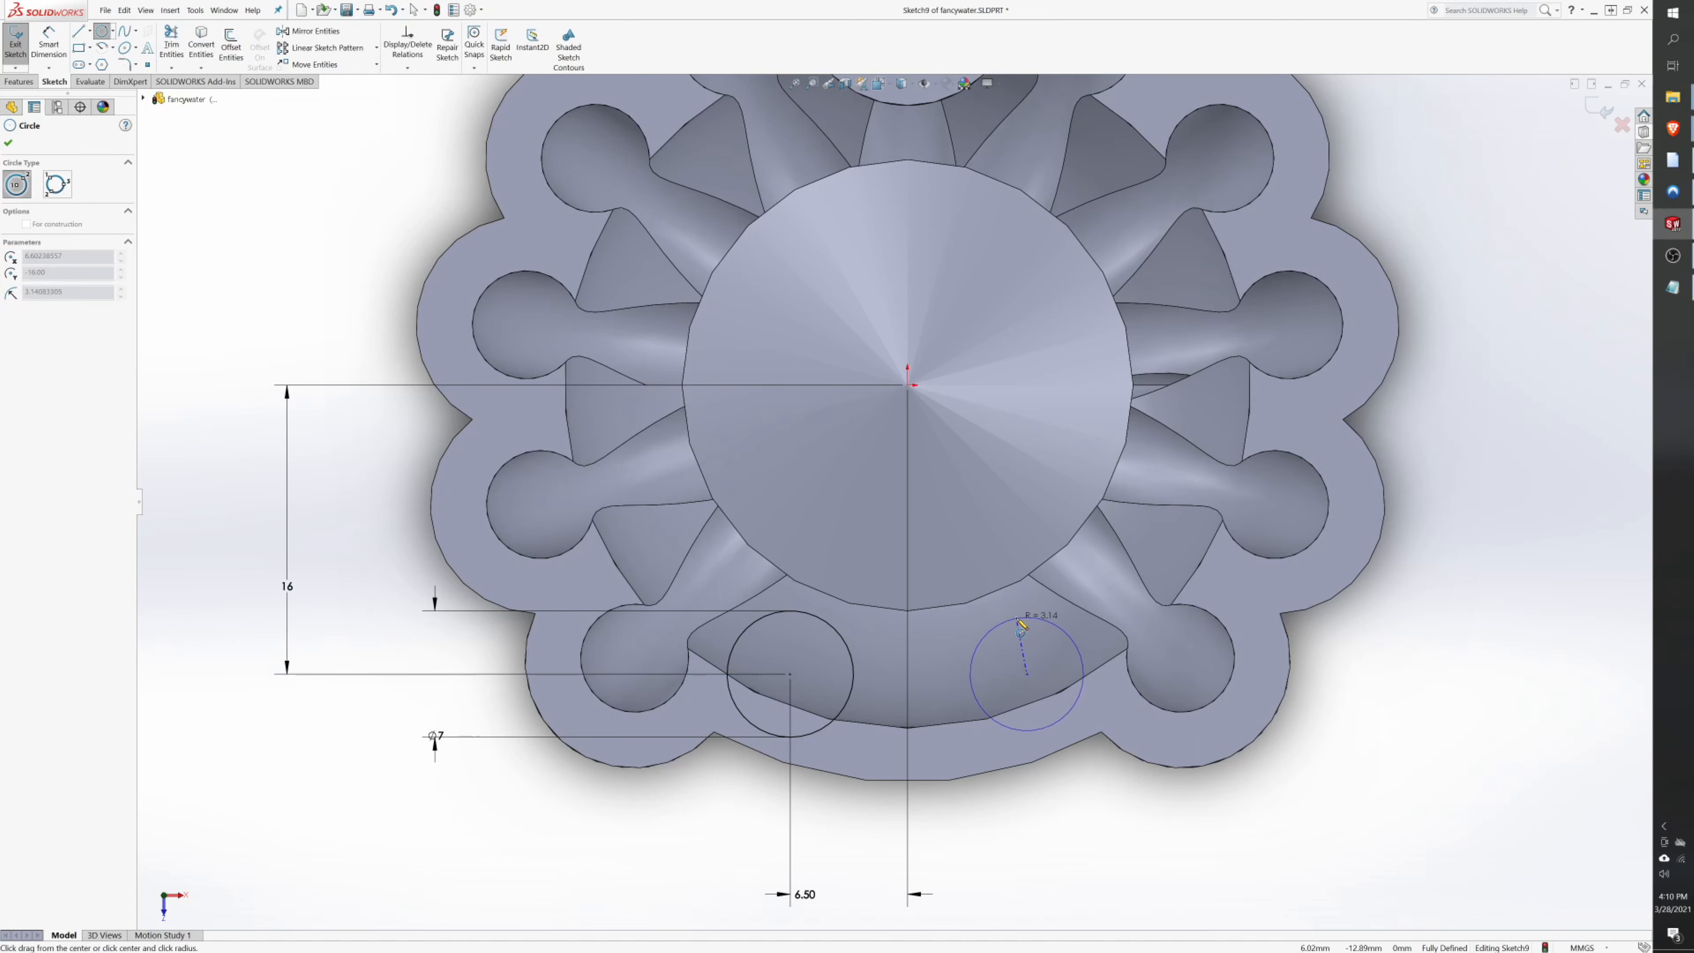
click(1016, 618)
click(53, 45)
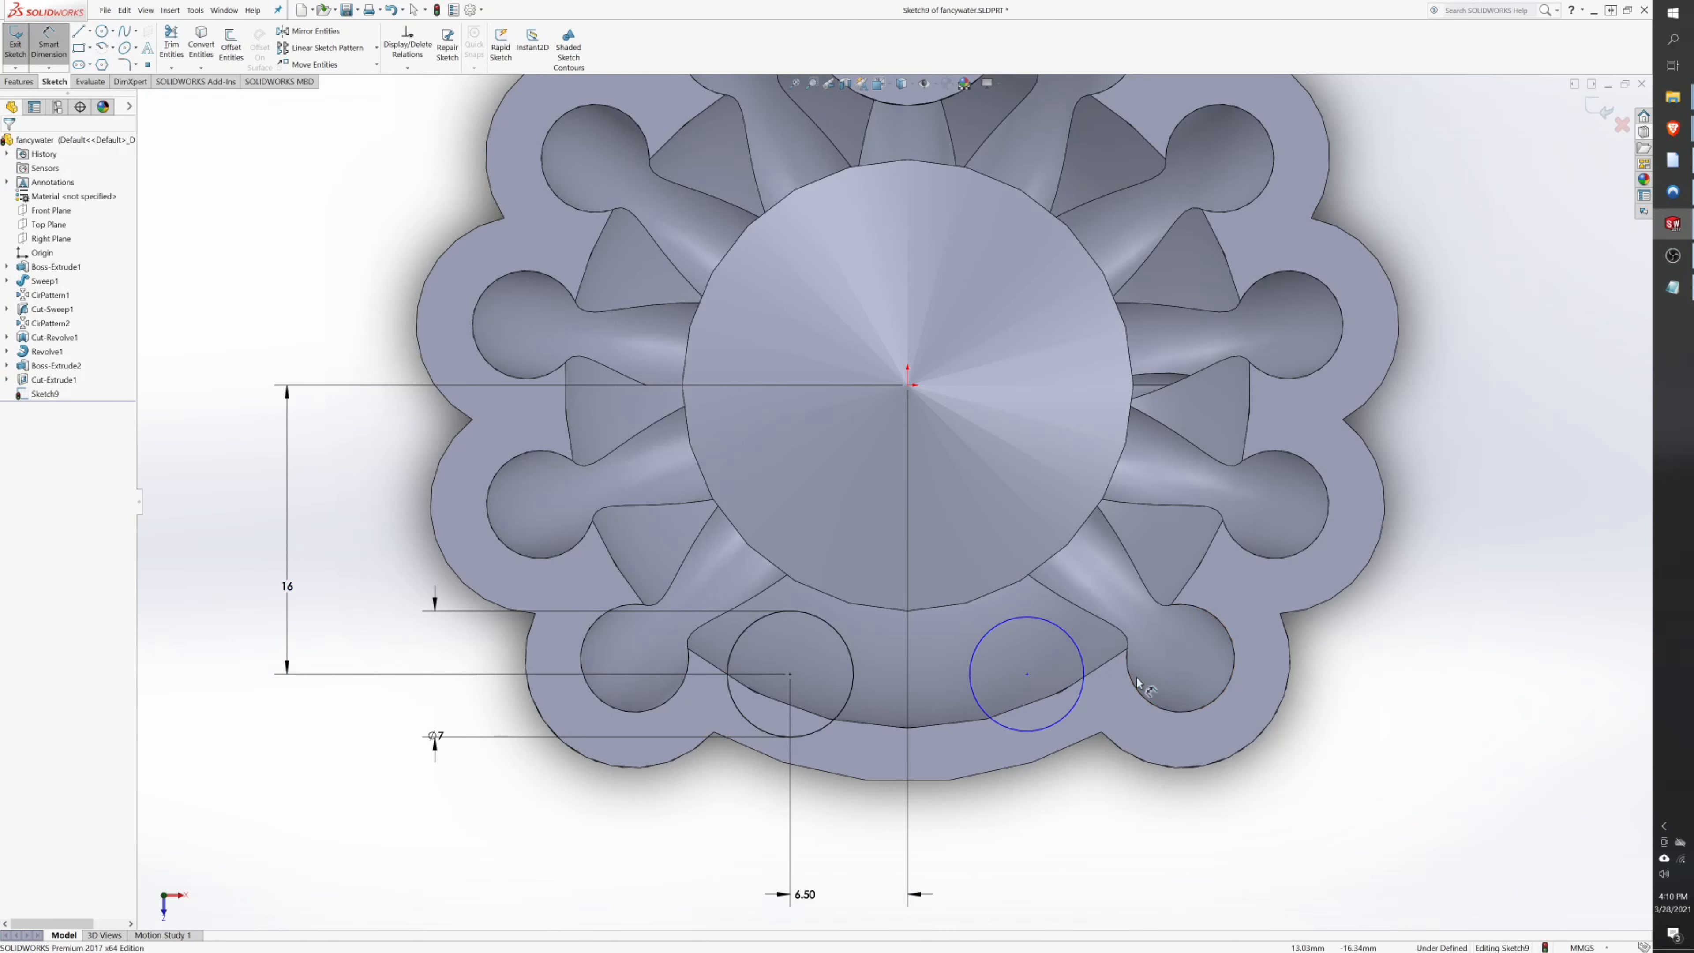
click(1079, 648)
click(1294, 827)
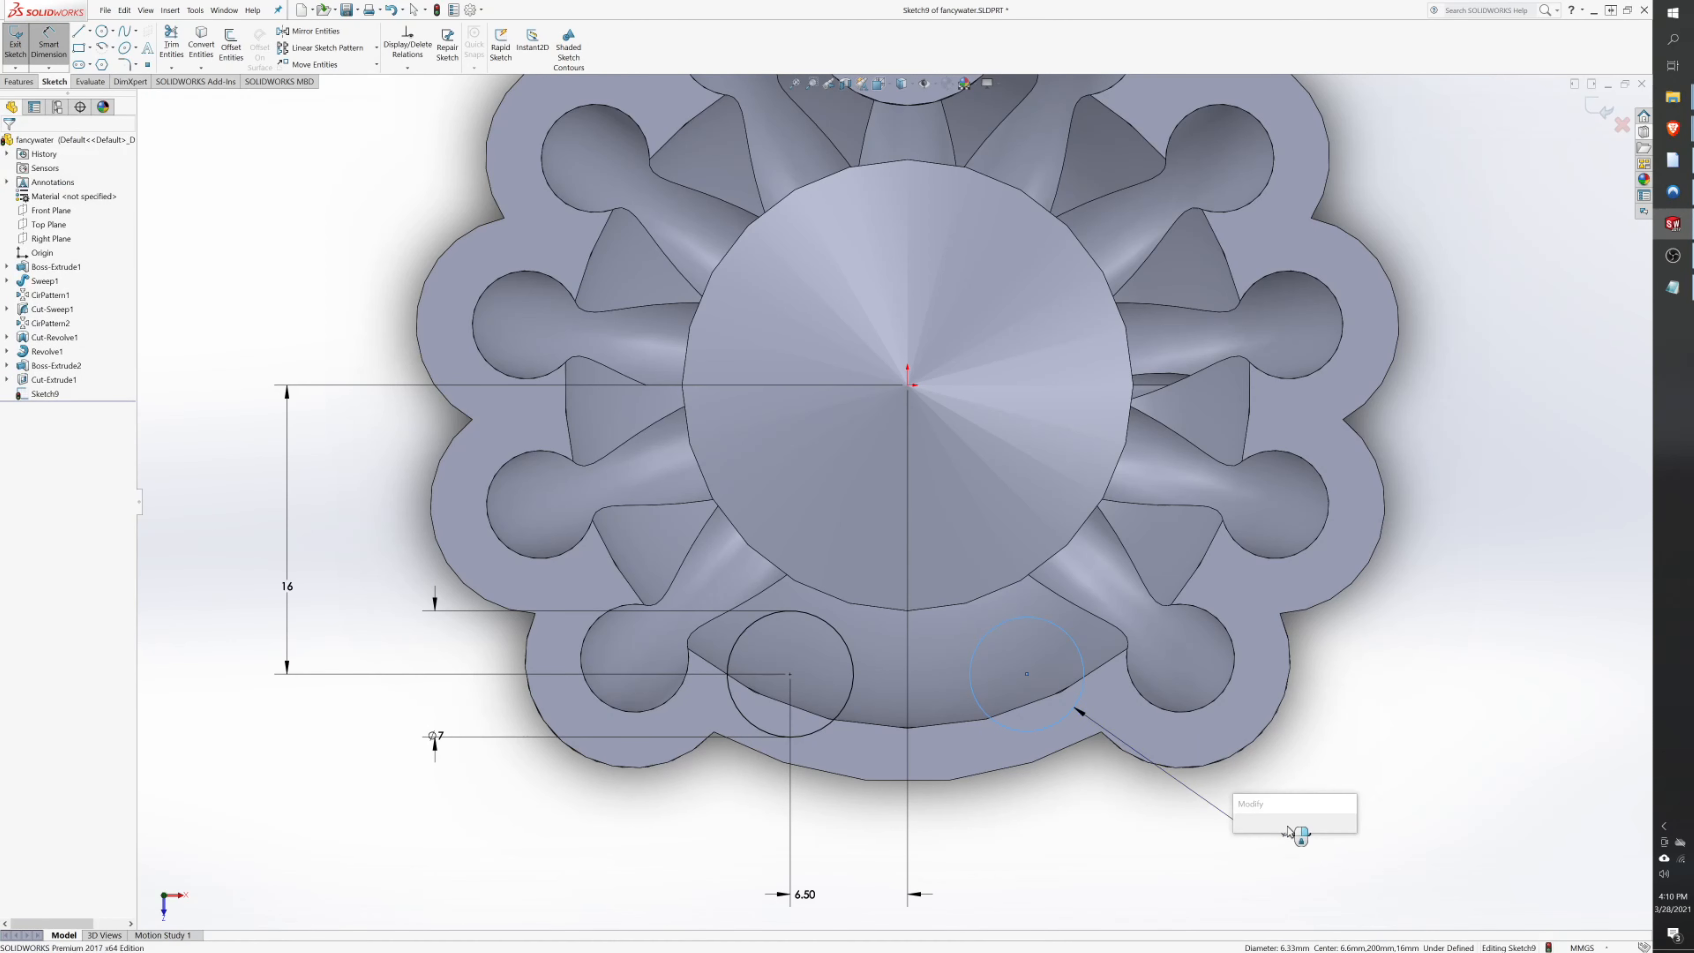
text(7)
key(Return)
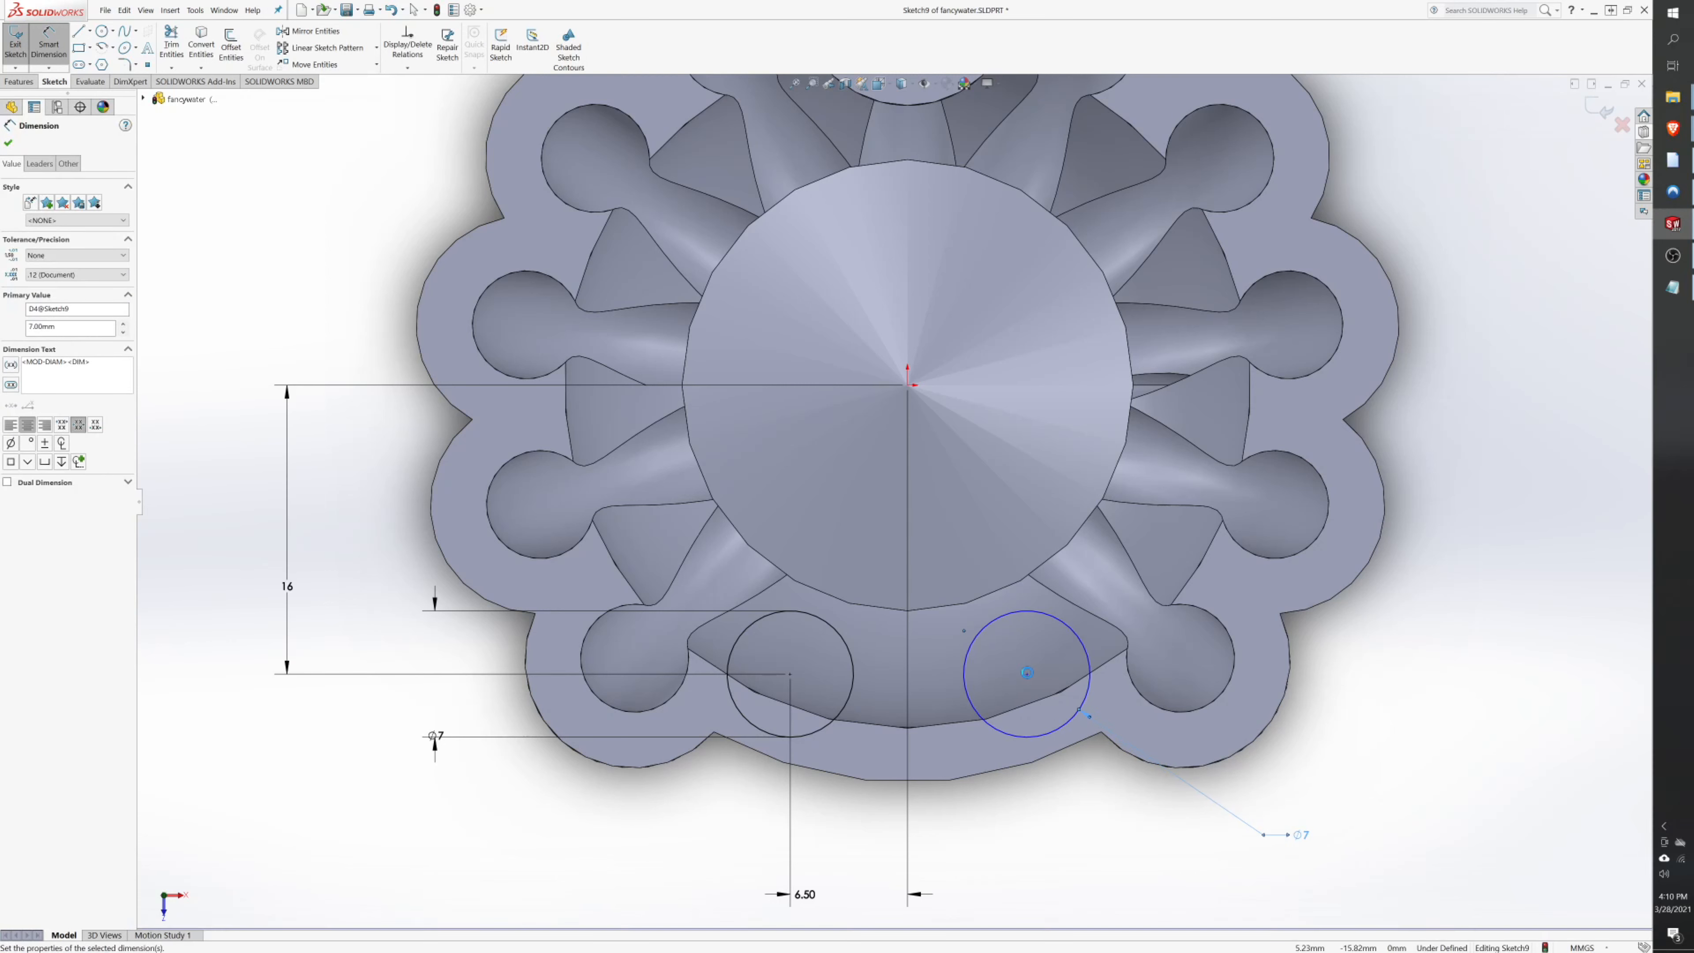
- Set the horizontal distance between the lower-right circle's centre and the origin to 6.5 mm
click(1027, 674)
click(910, 387)
click(982, 881)
text(6.5)
key(Return)
scroll(911, 220, down, 5)
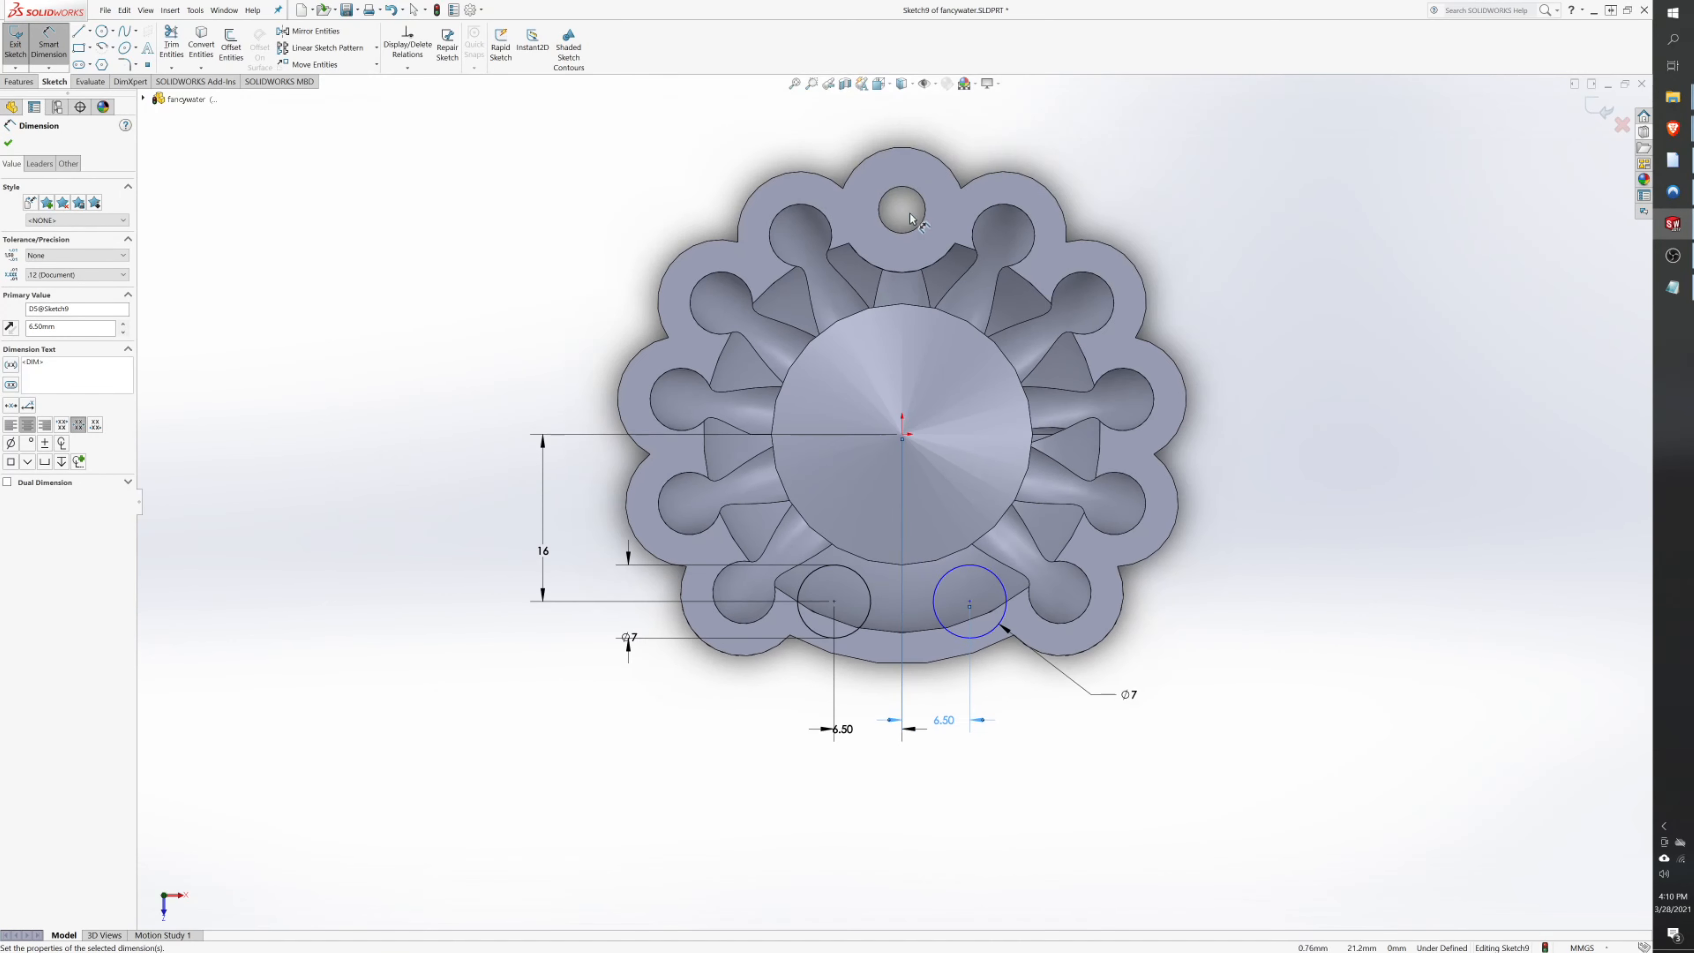
scroll(907, 294, down, 4)
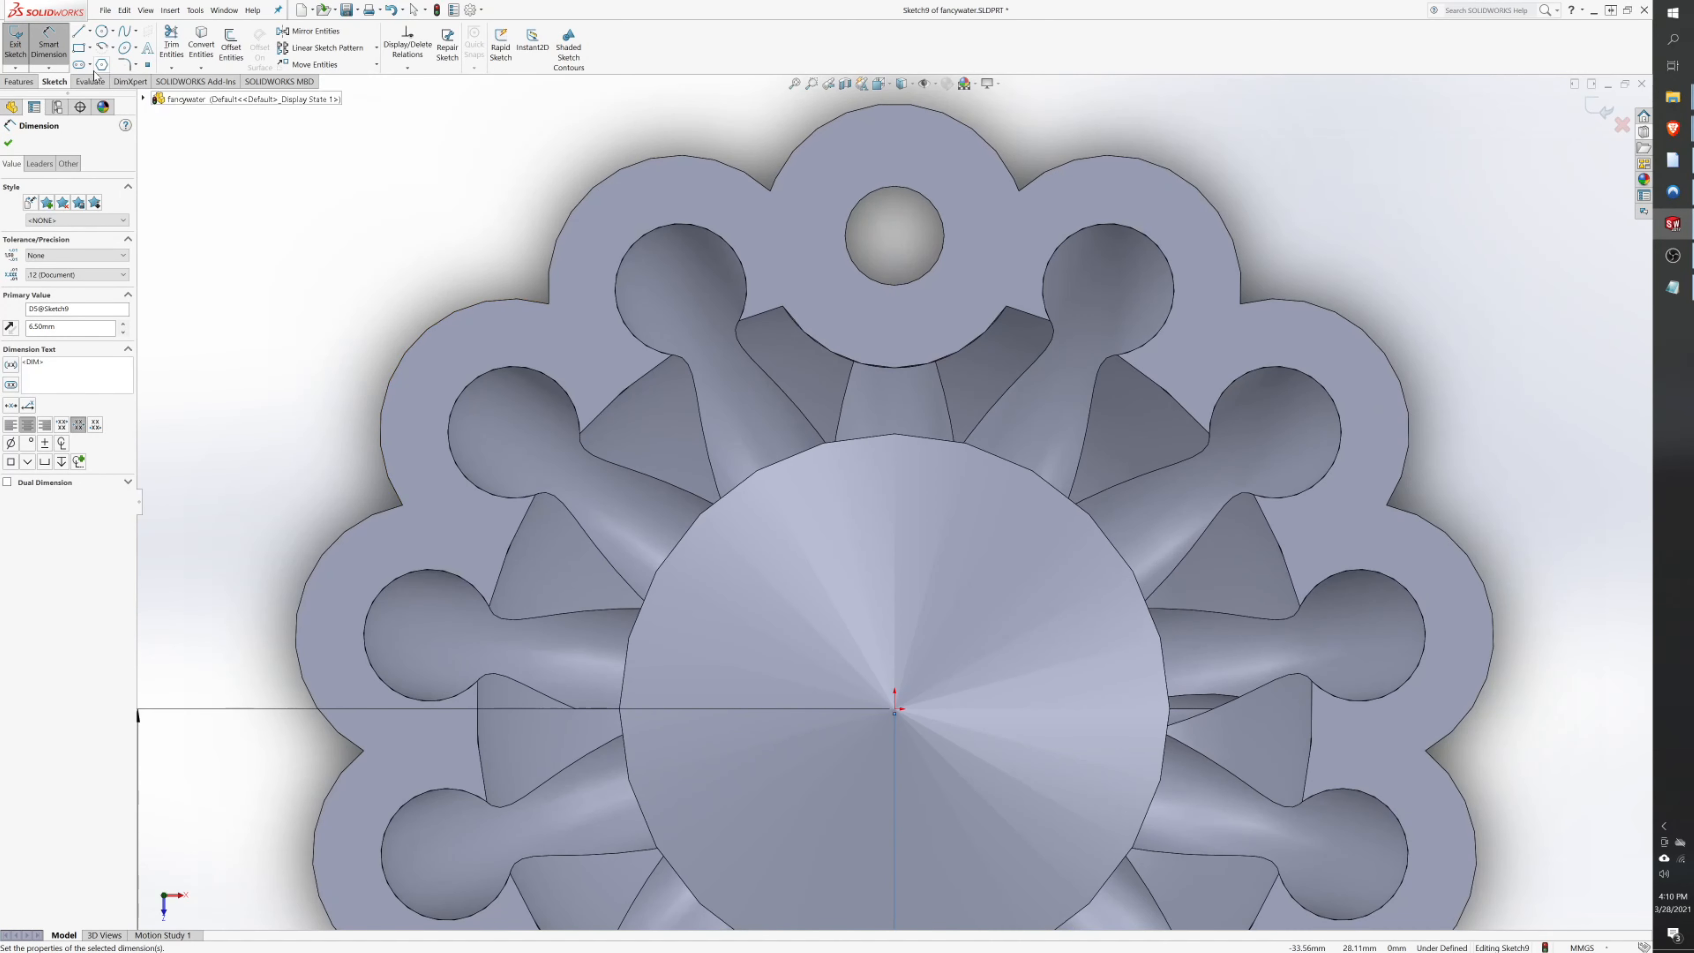
- Sketch a corner rectangle about 6 mm wide and 5.6 mm high, just below the straight top hole
click(80, 52)
click(830, 303)
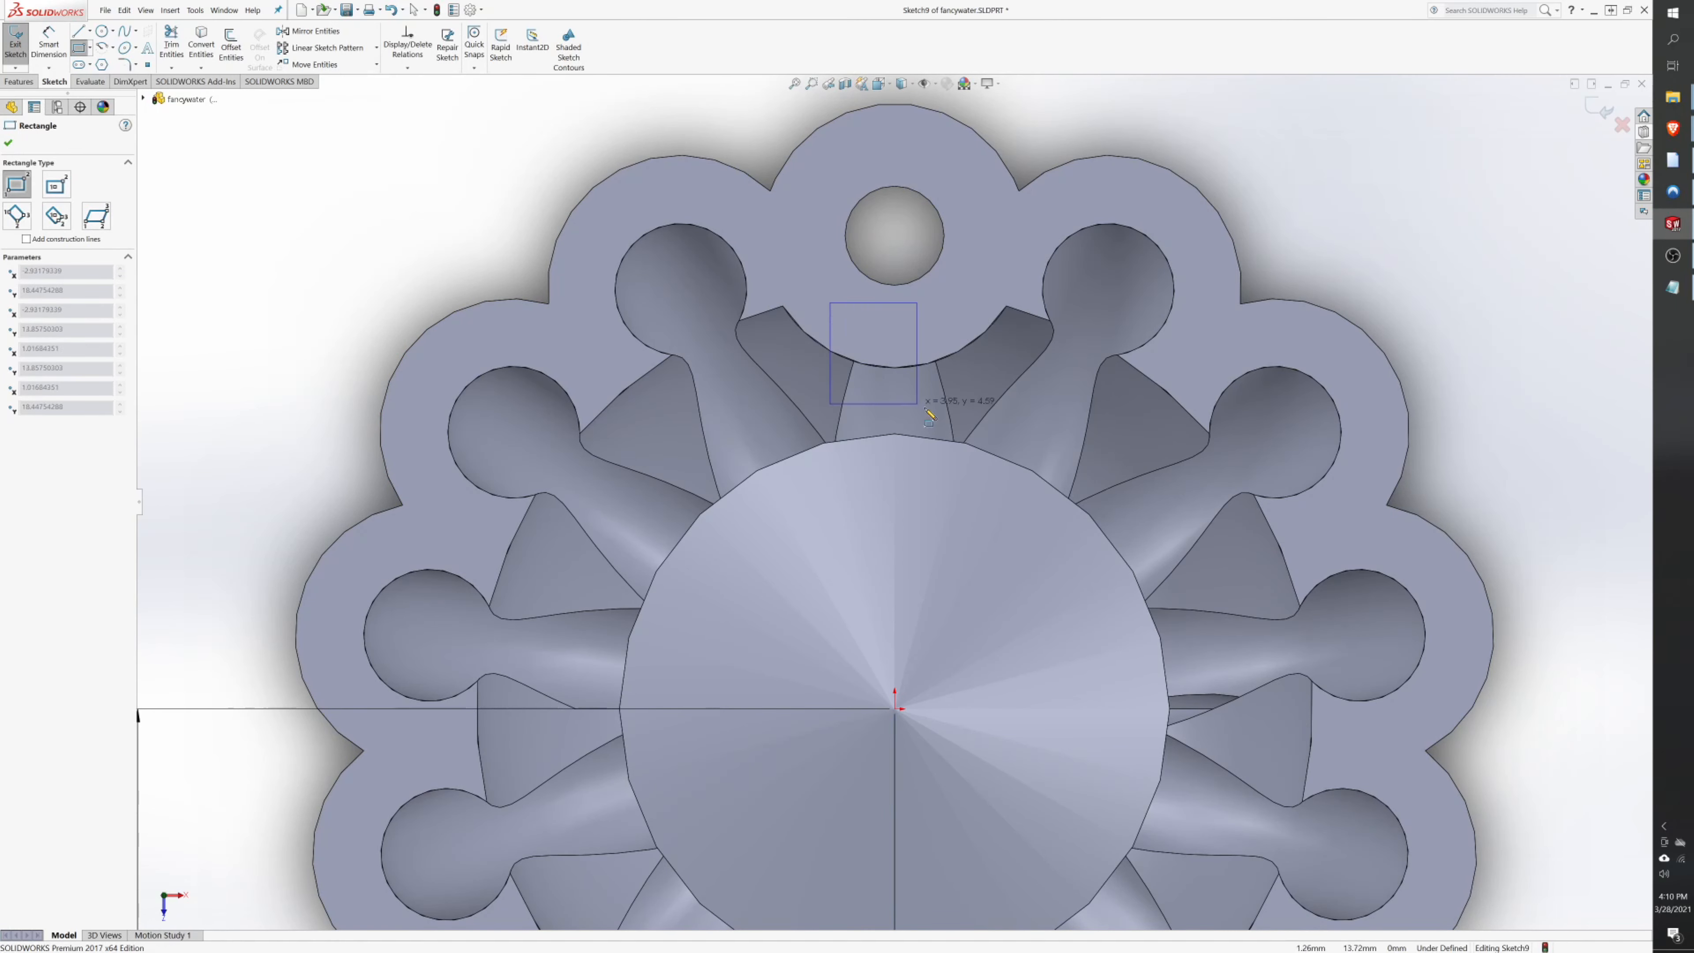
click(964, 428)
key(Escape)
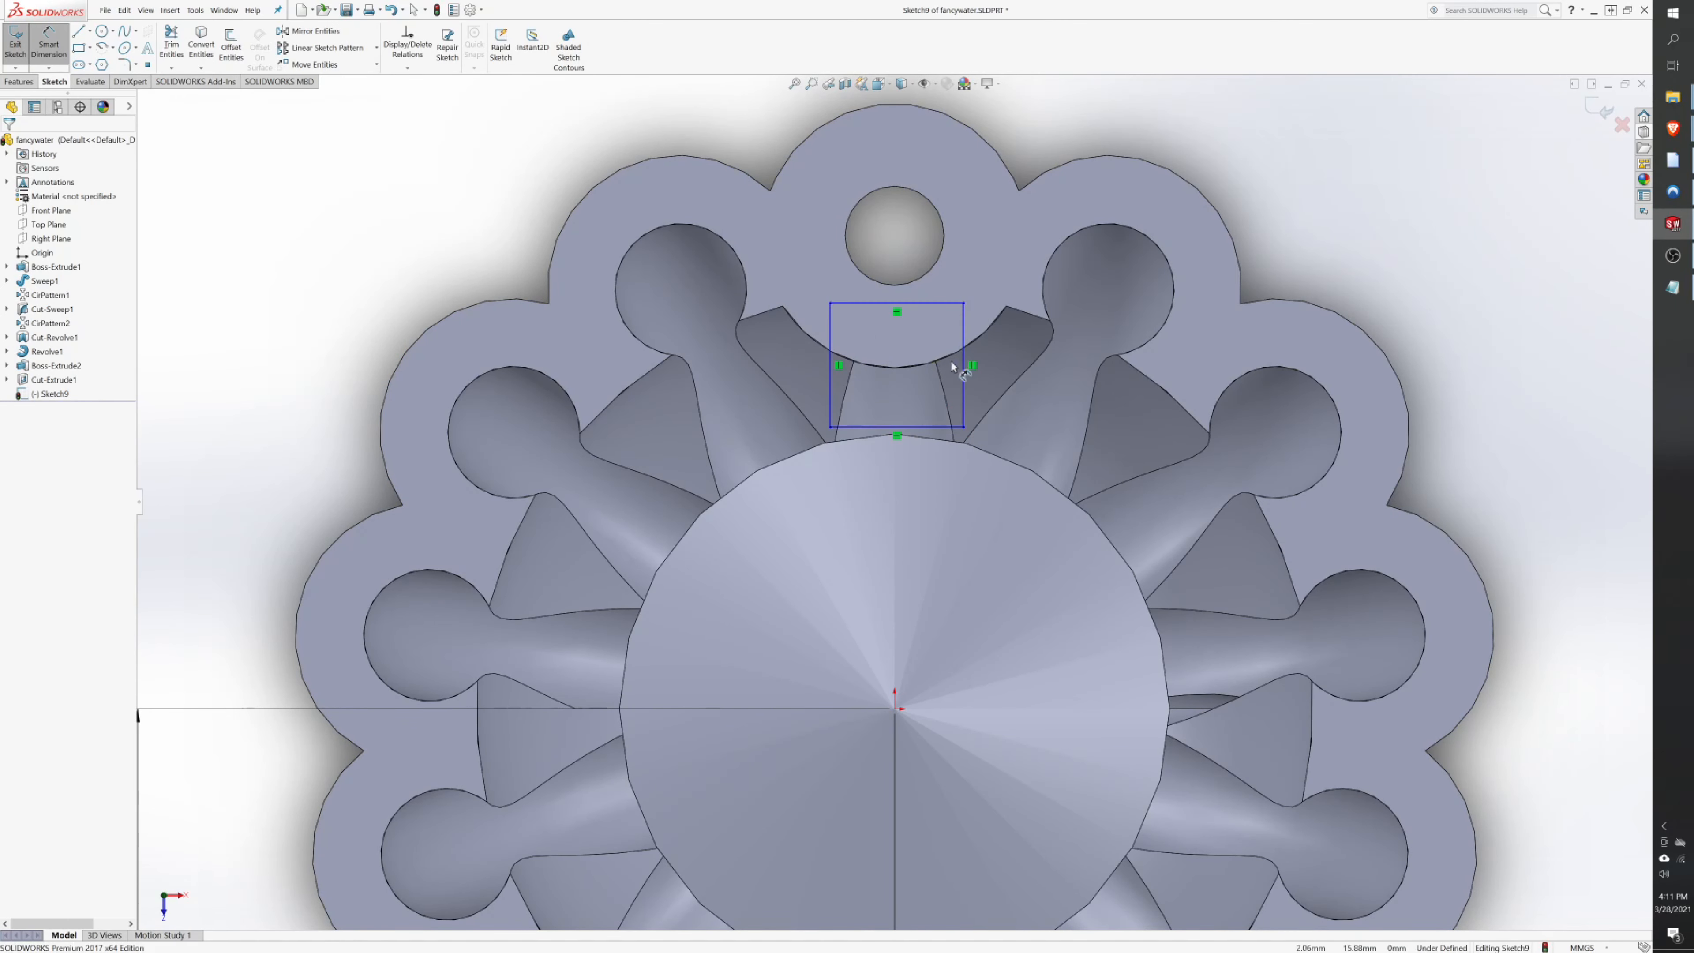
- Set the horizontal distance between the rectangle's right side and the origin to 2.5 mm
click(962, 361)
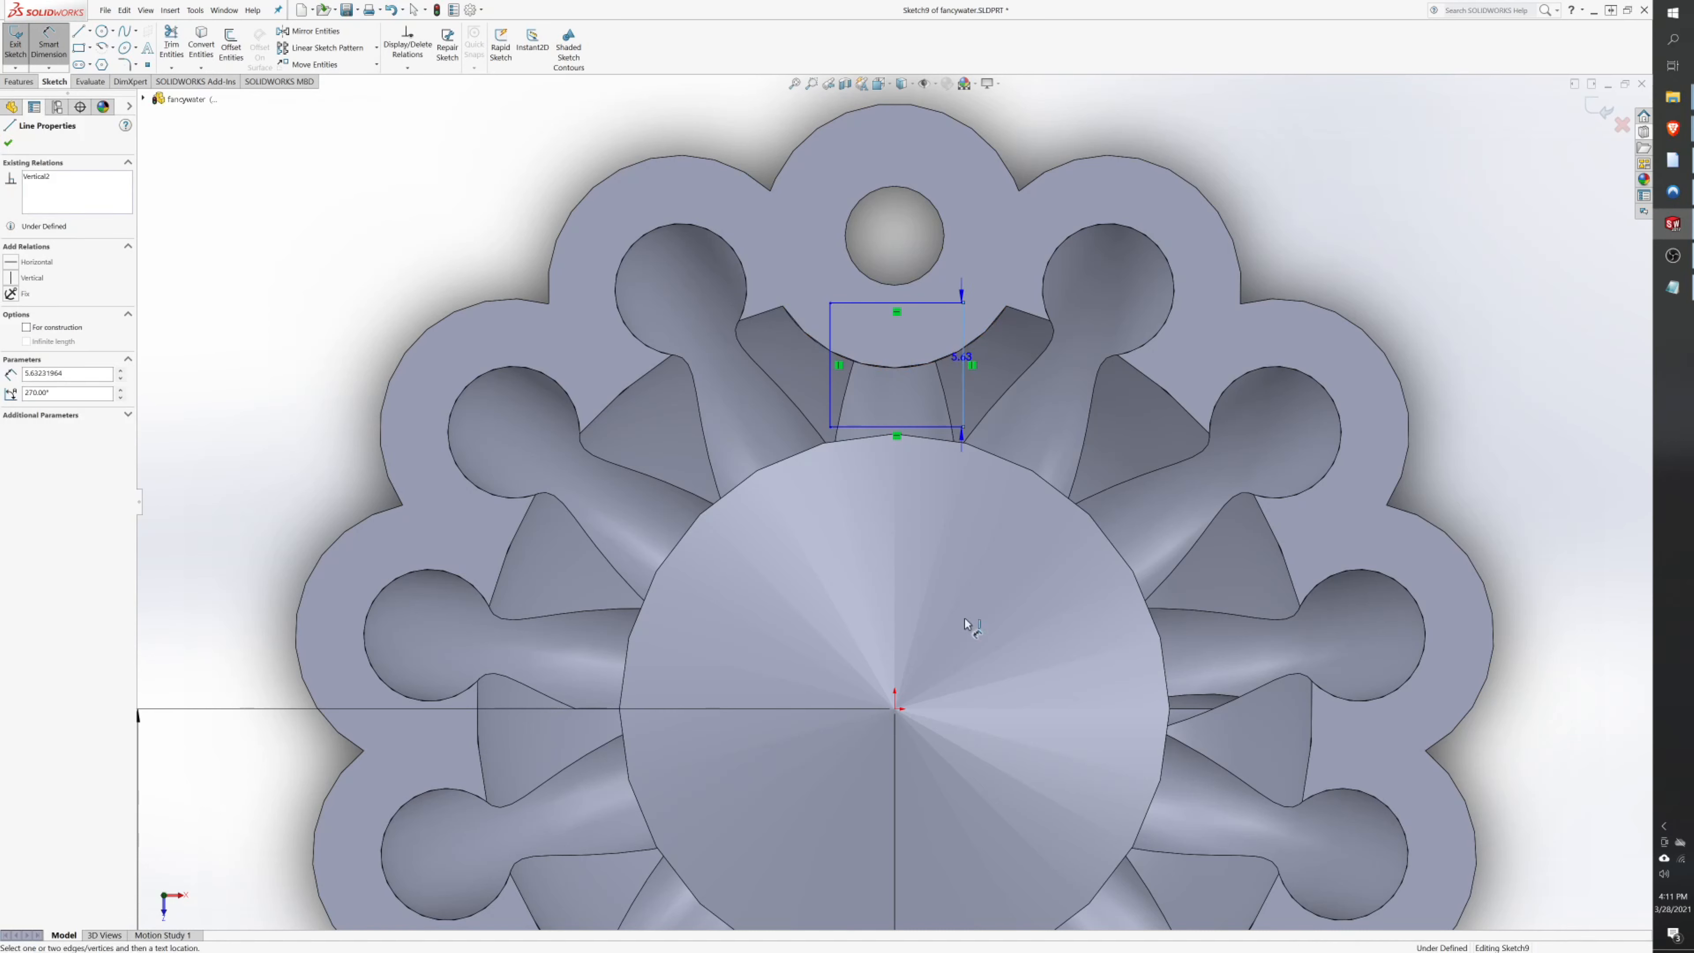
click(894, 708)
click(930, 603)
click(875, 640)
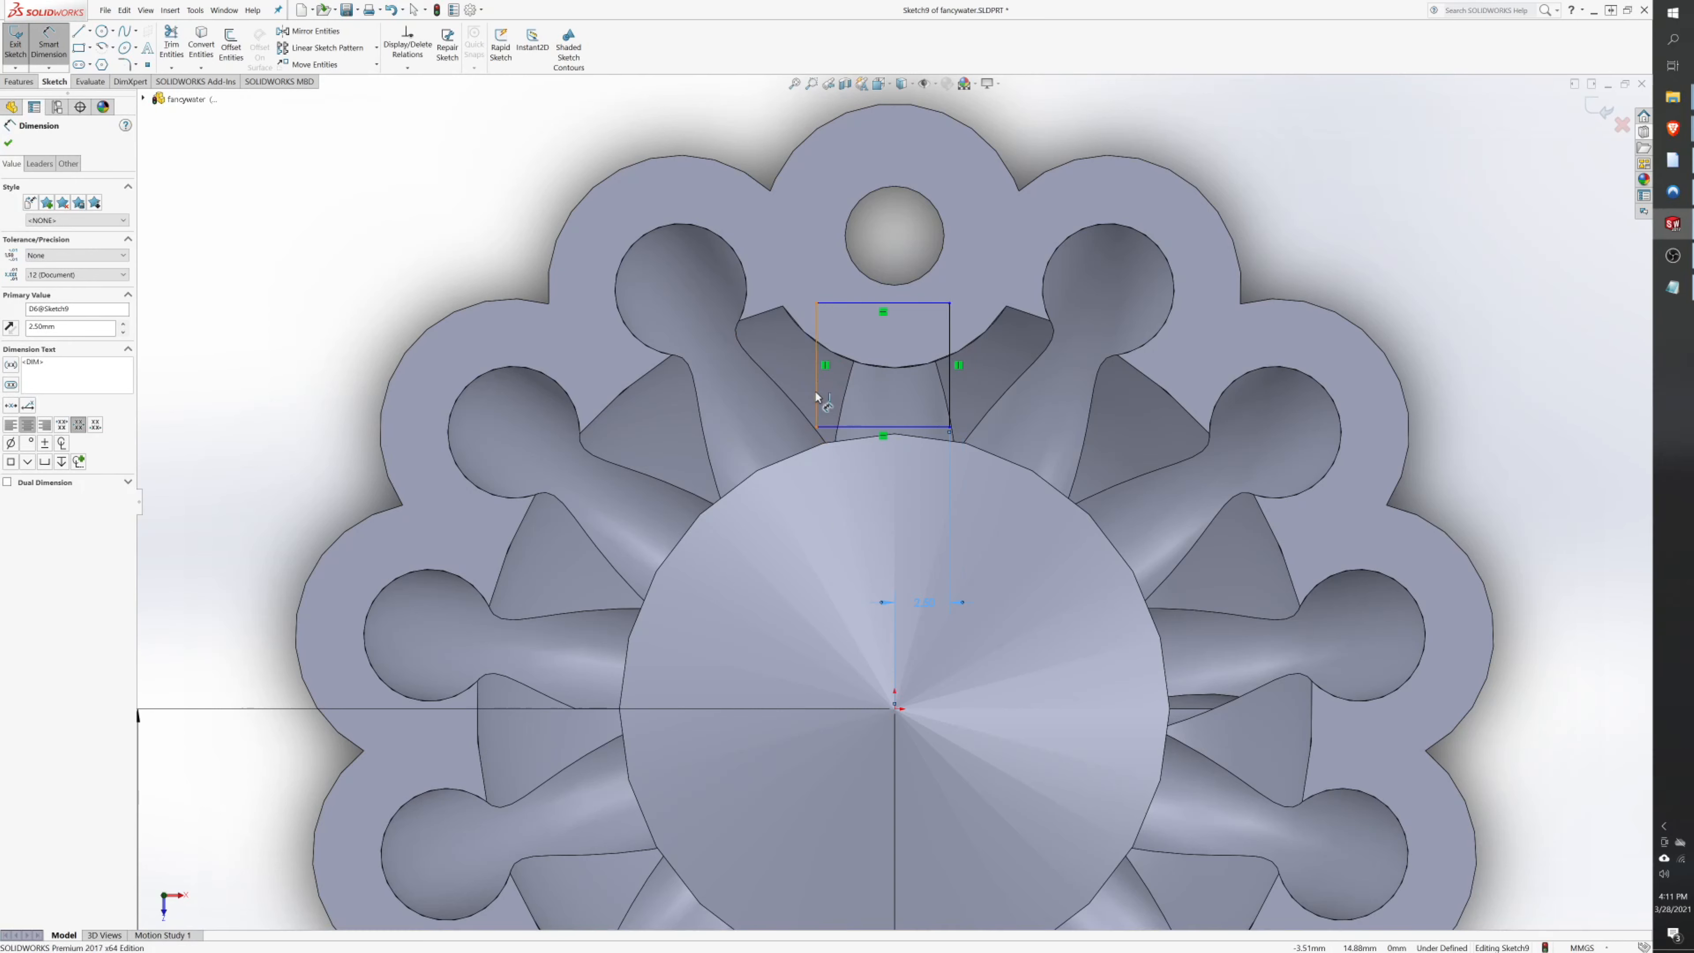
click(814, 386)
click(894, 709)
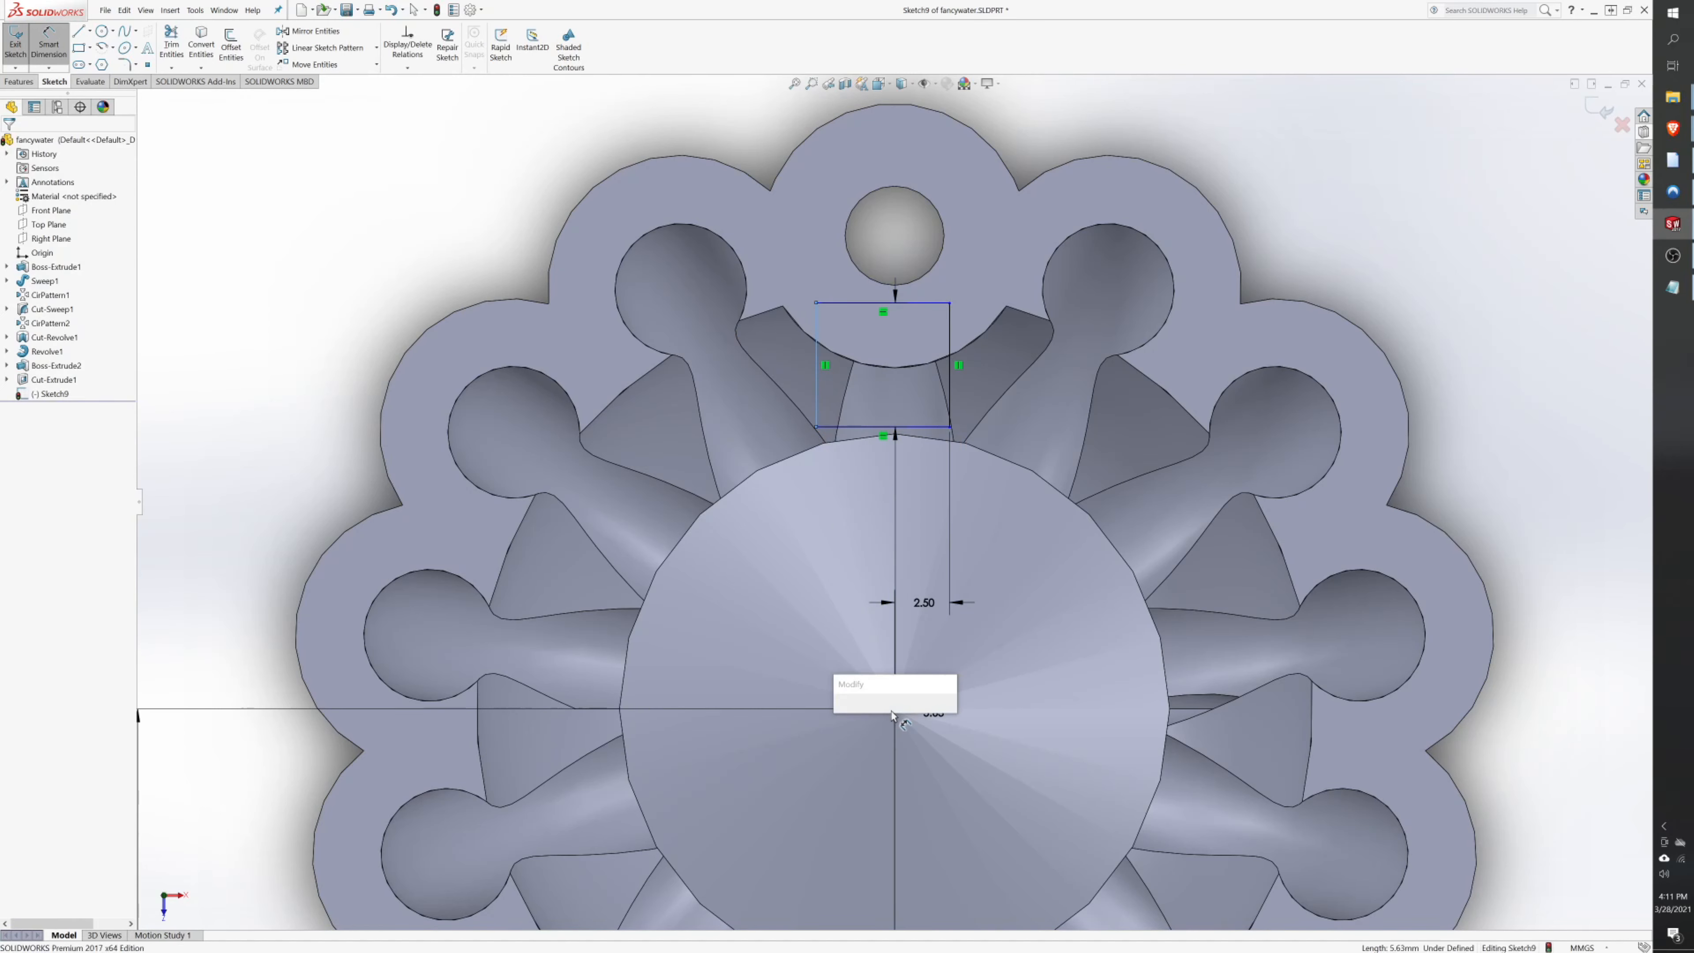
click(858, 720)
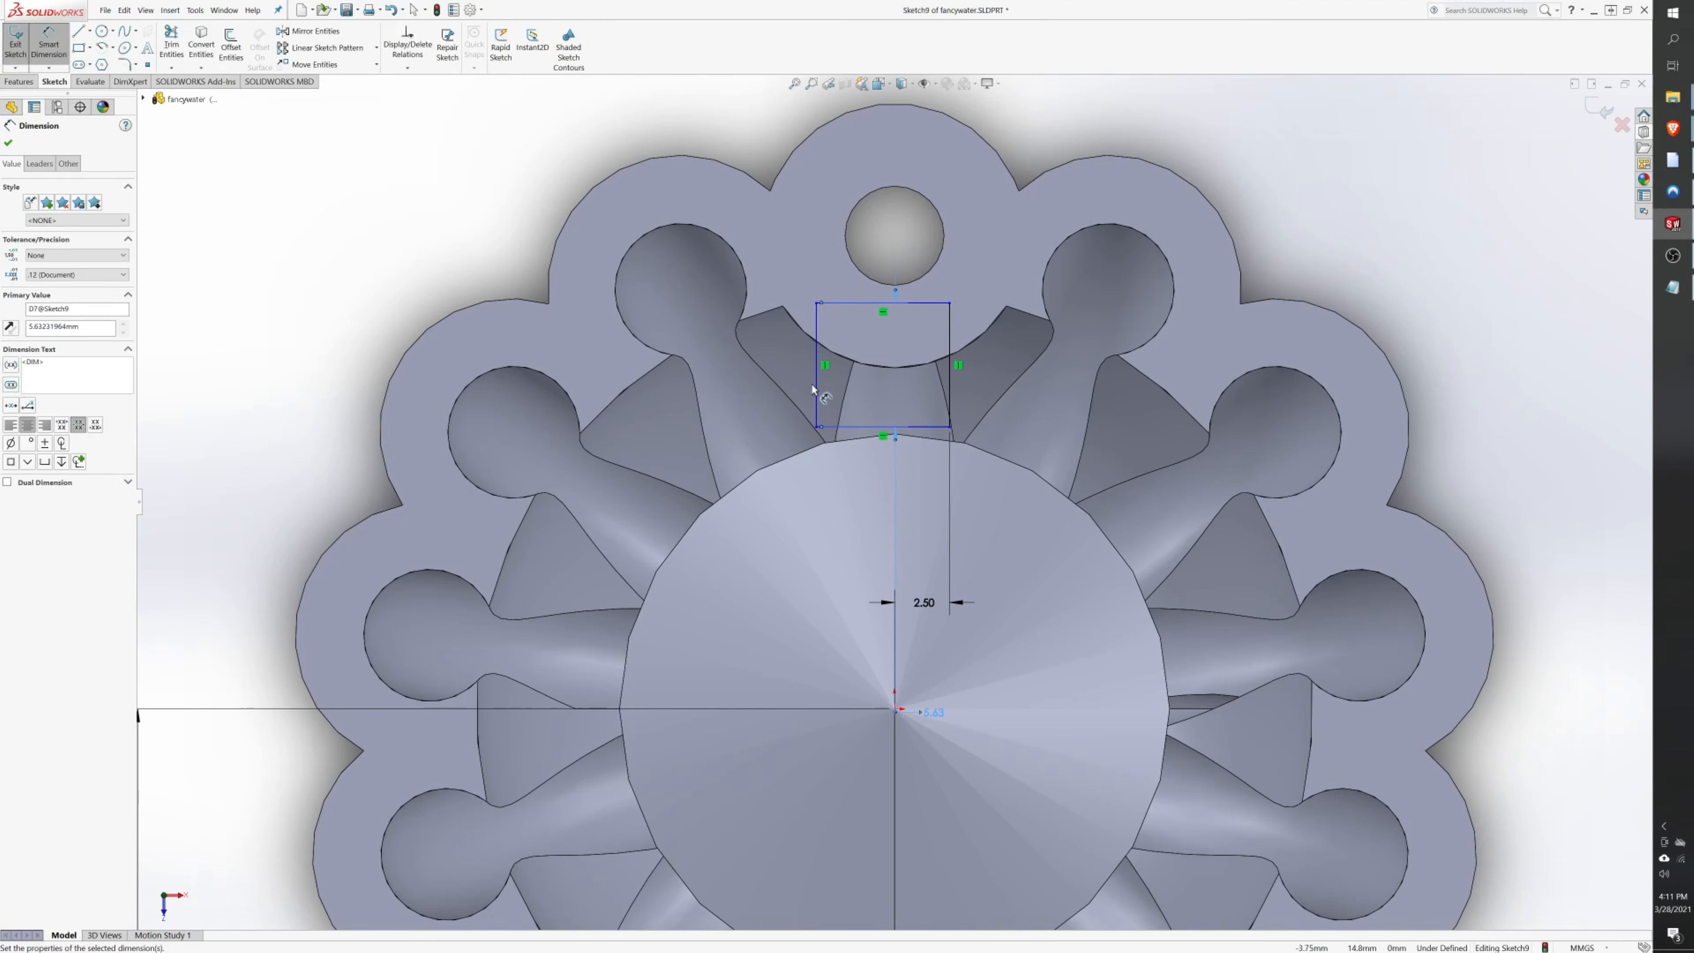
key(Delete)
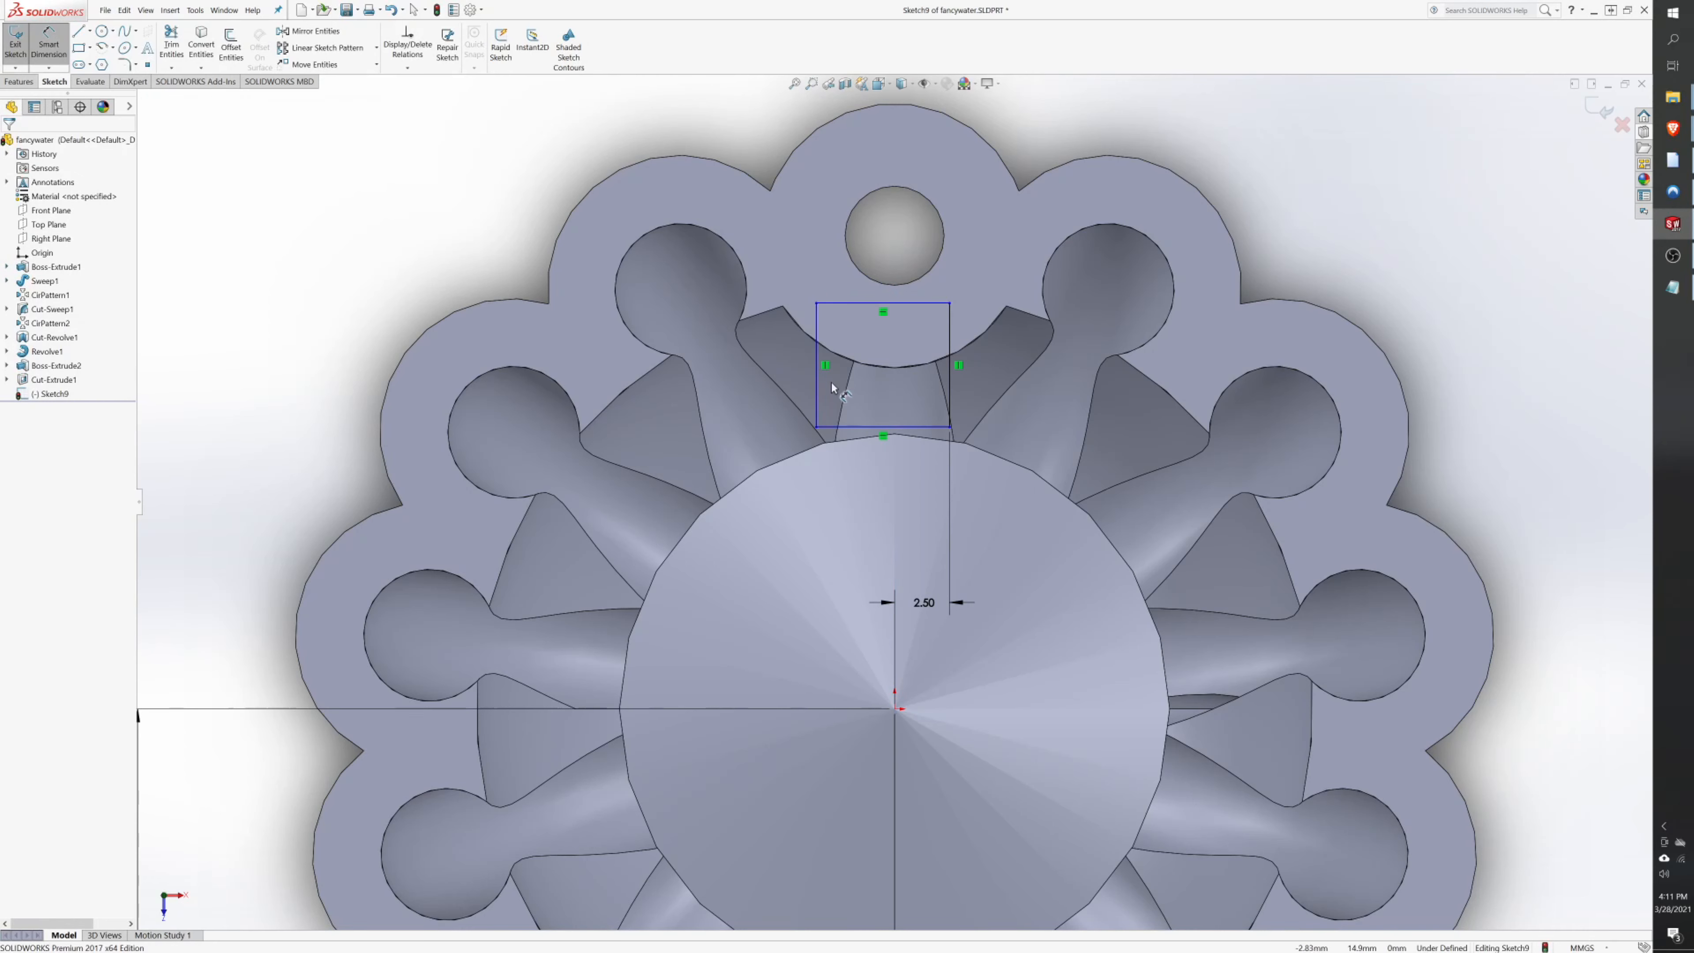
- Set the horizontal distance between the rectangle's left side and the origin to 2.5 mm
click(818, 389)
click(894, 708)
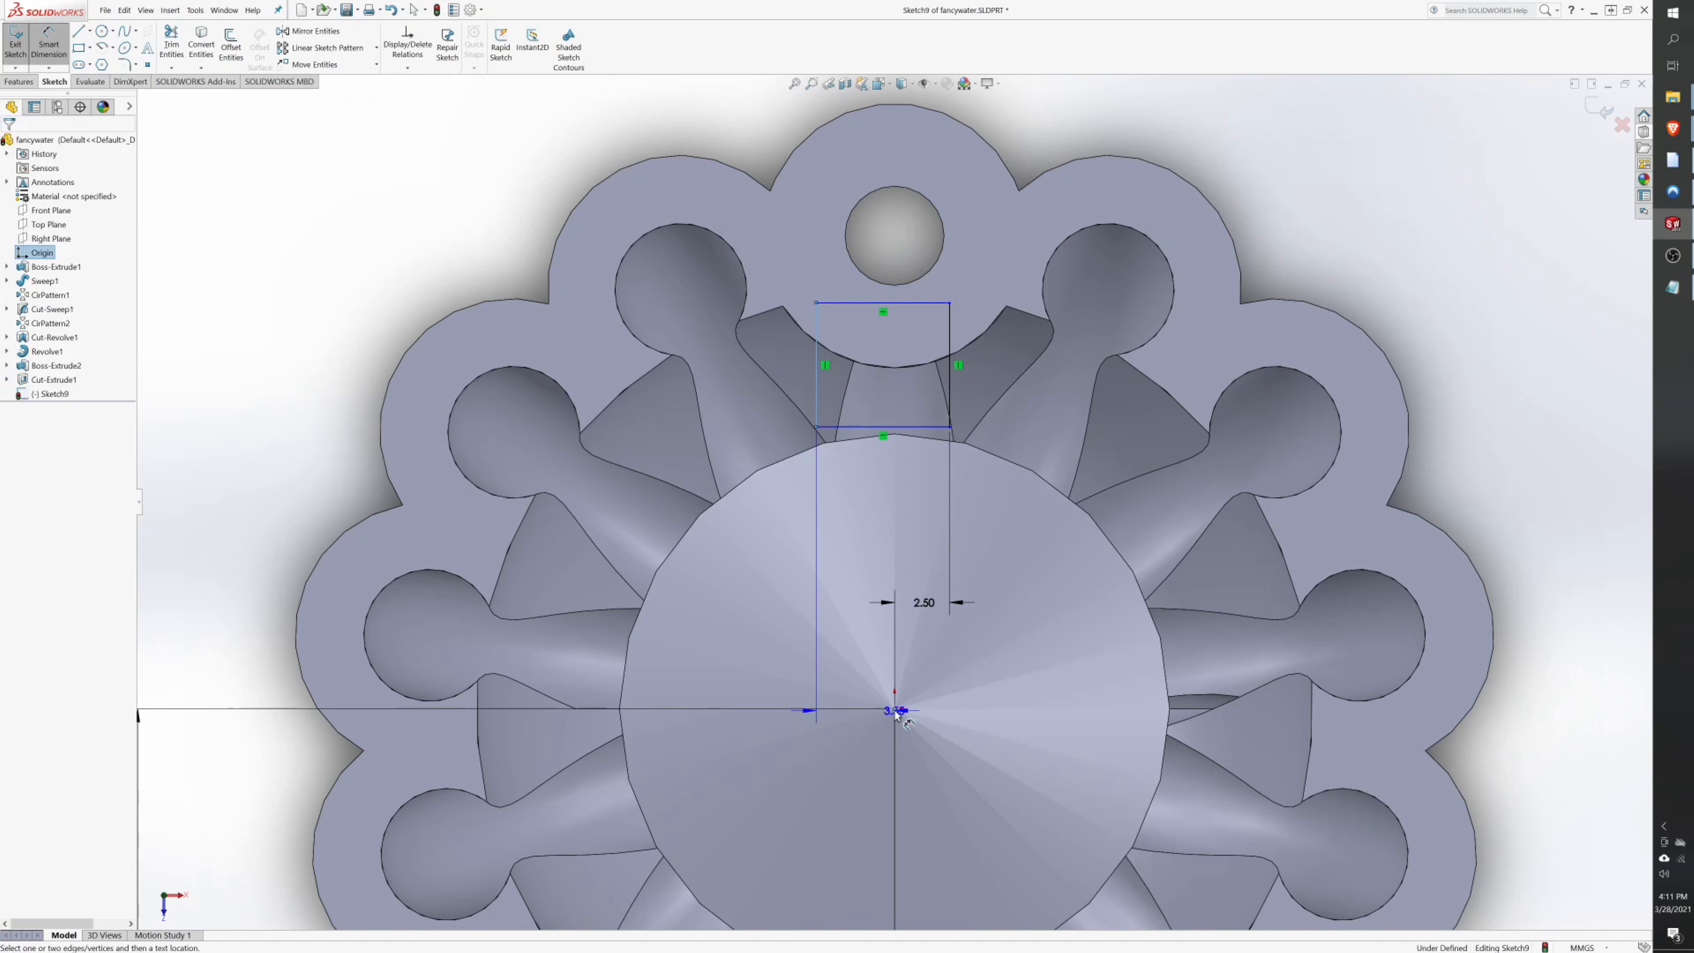
click(837, 580)
text(2.5)
key(Return)
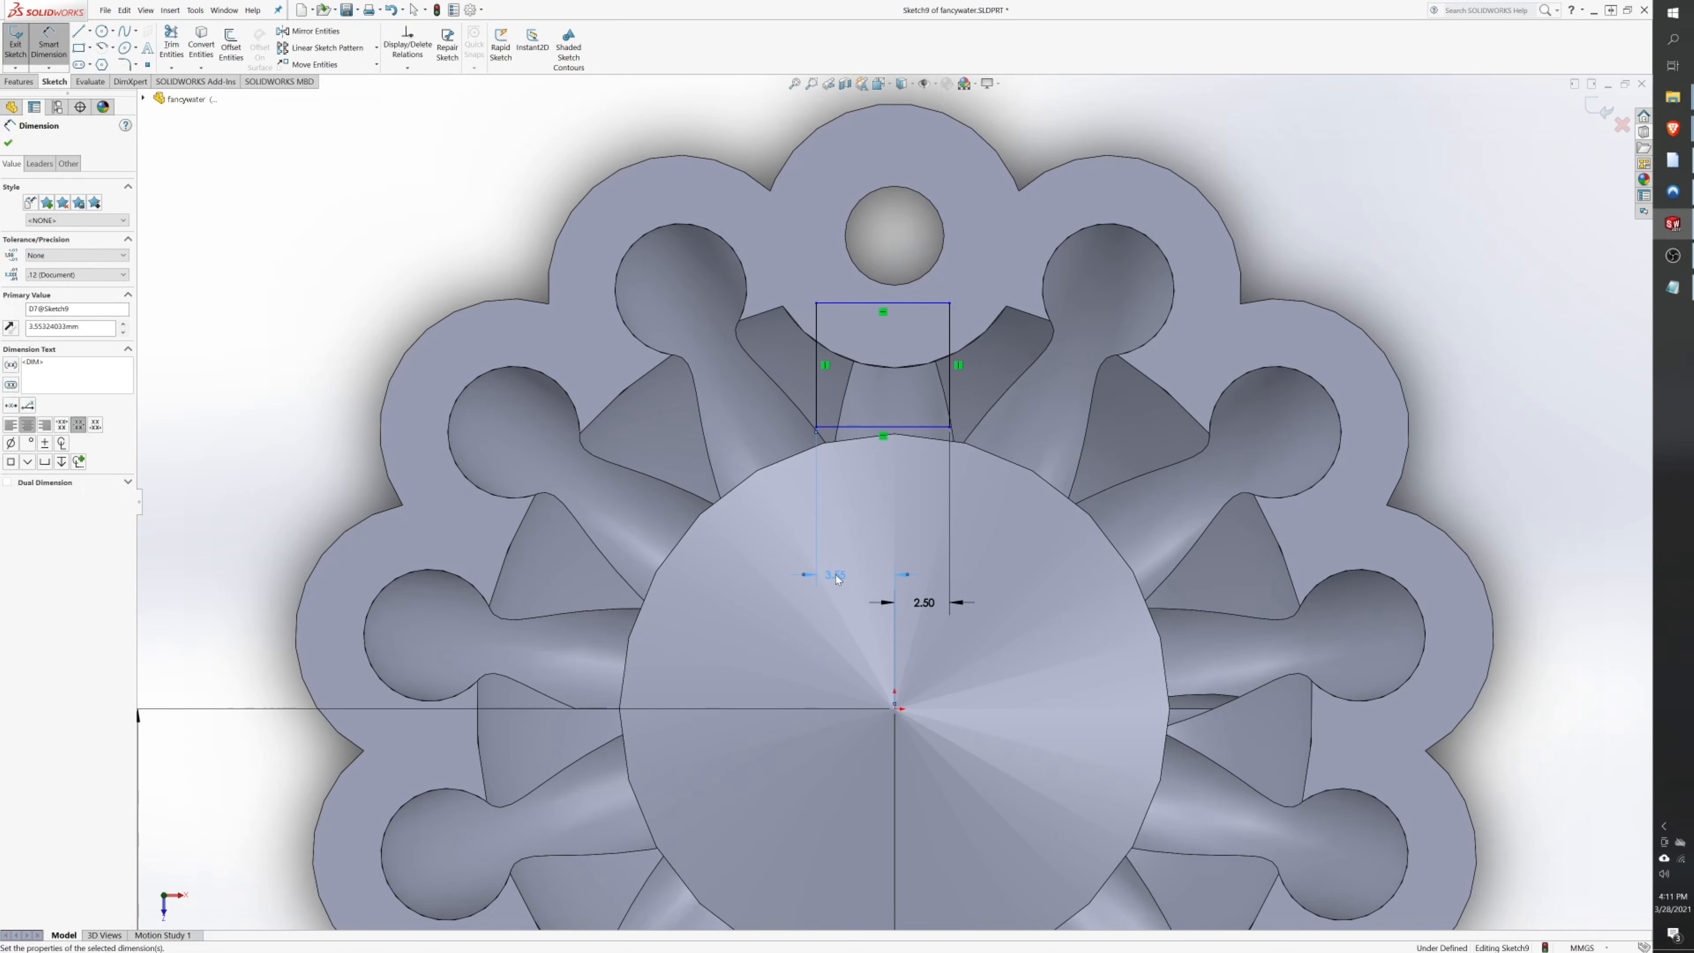
- Set the vertical distance between the rectangle's lower edge and the origin to 13 mm
click(933, 426)
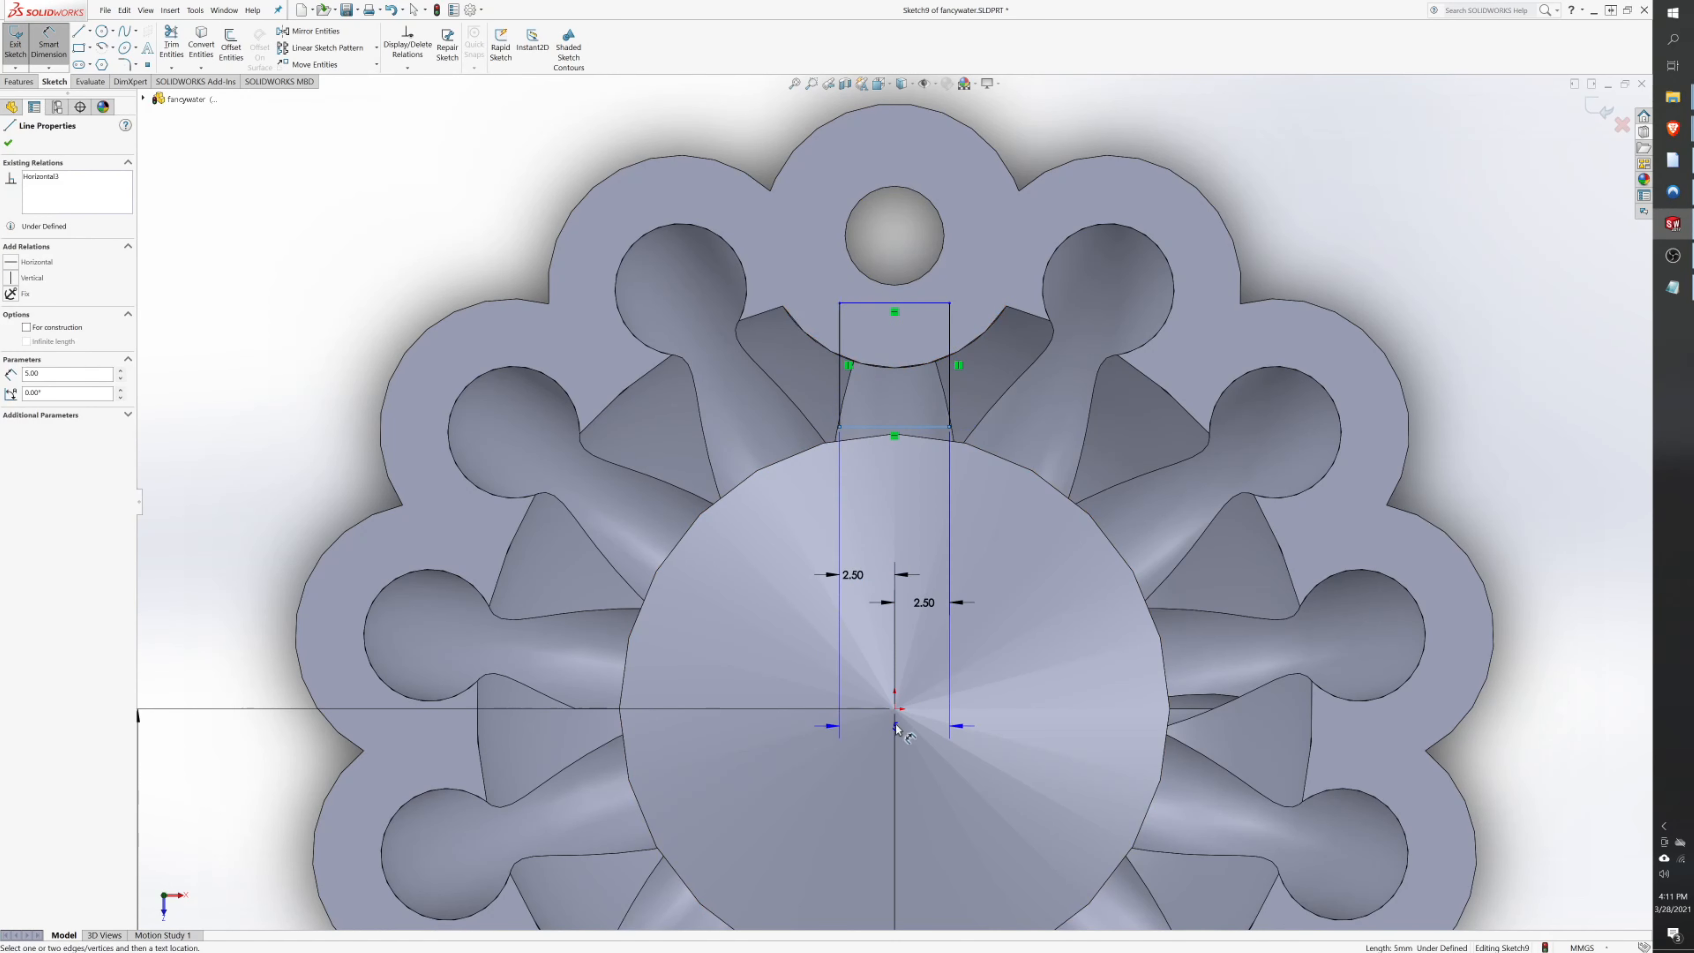
click(896, 710)
click(1009, 588)
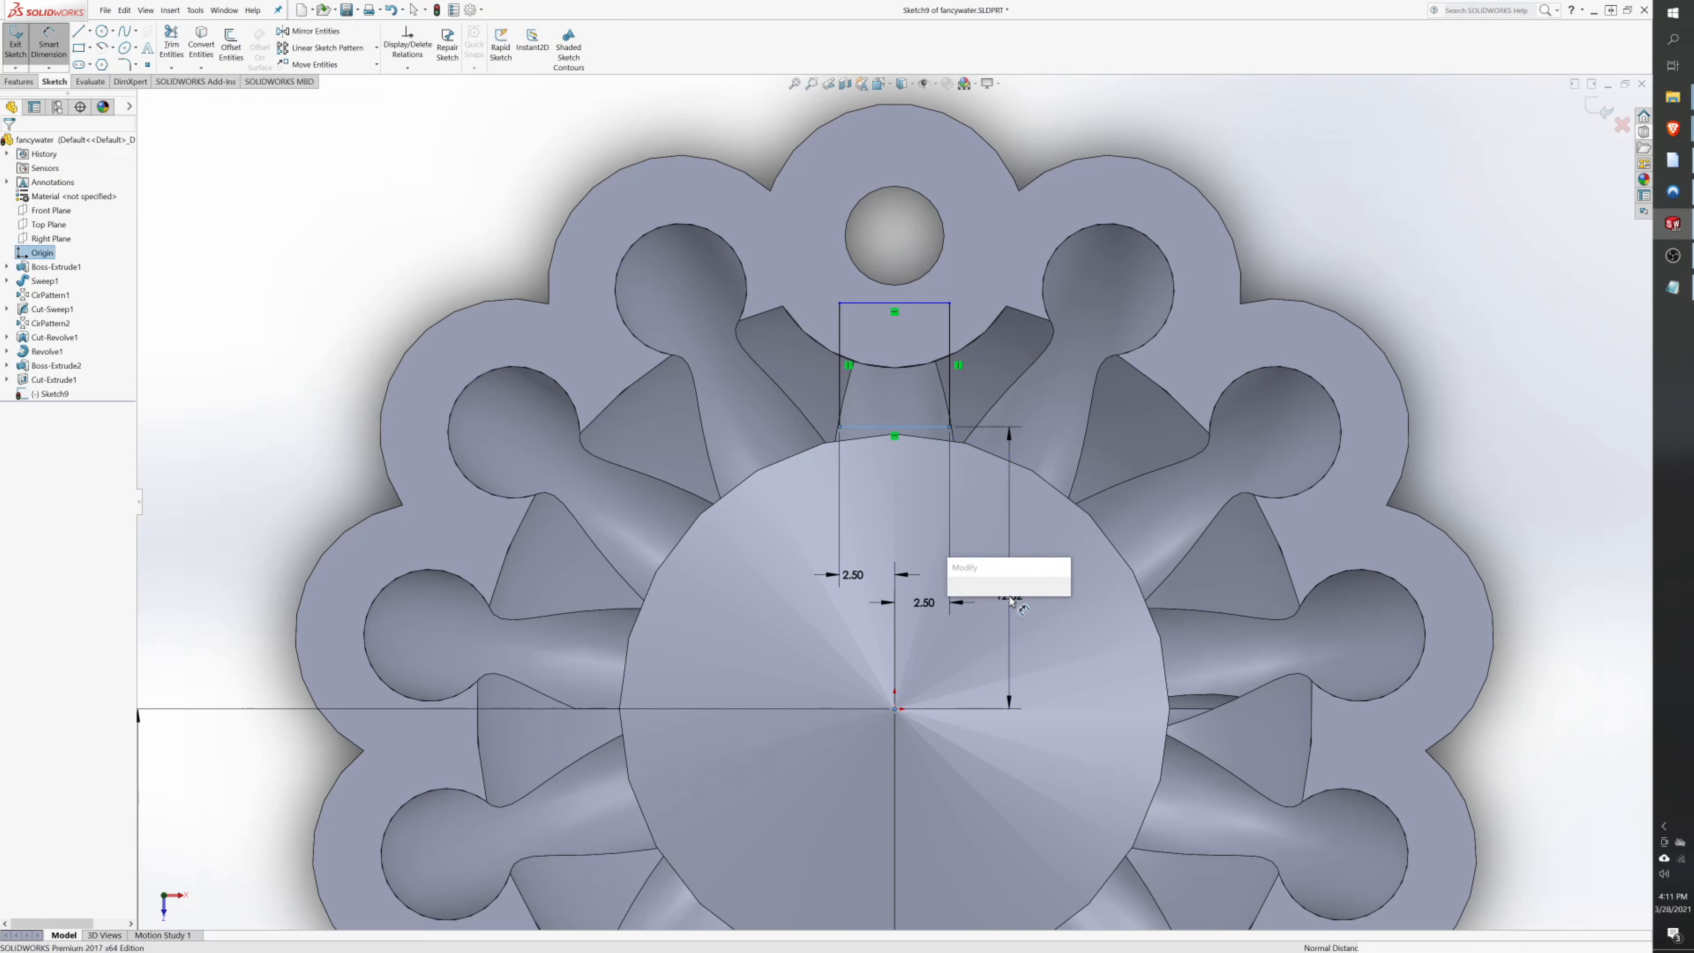
text(13)
key(Return)
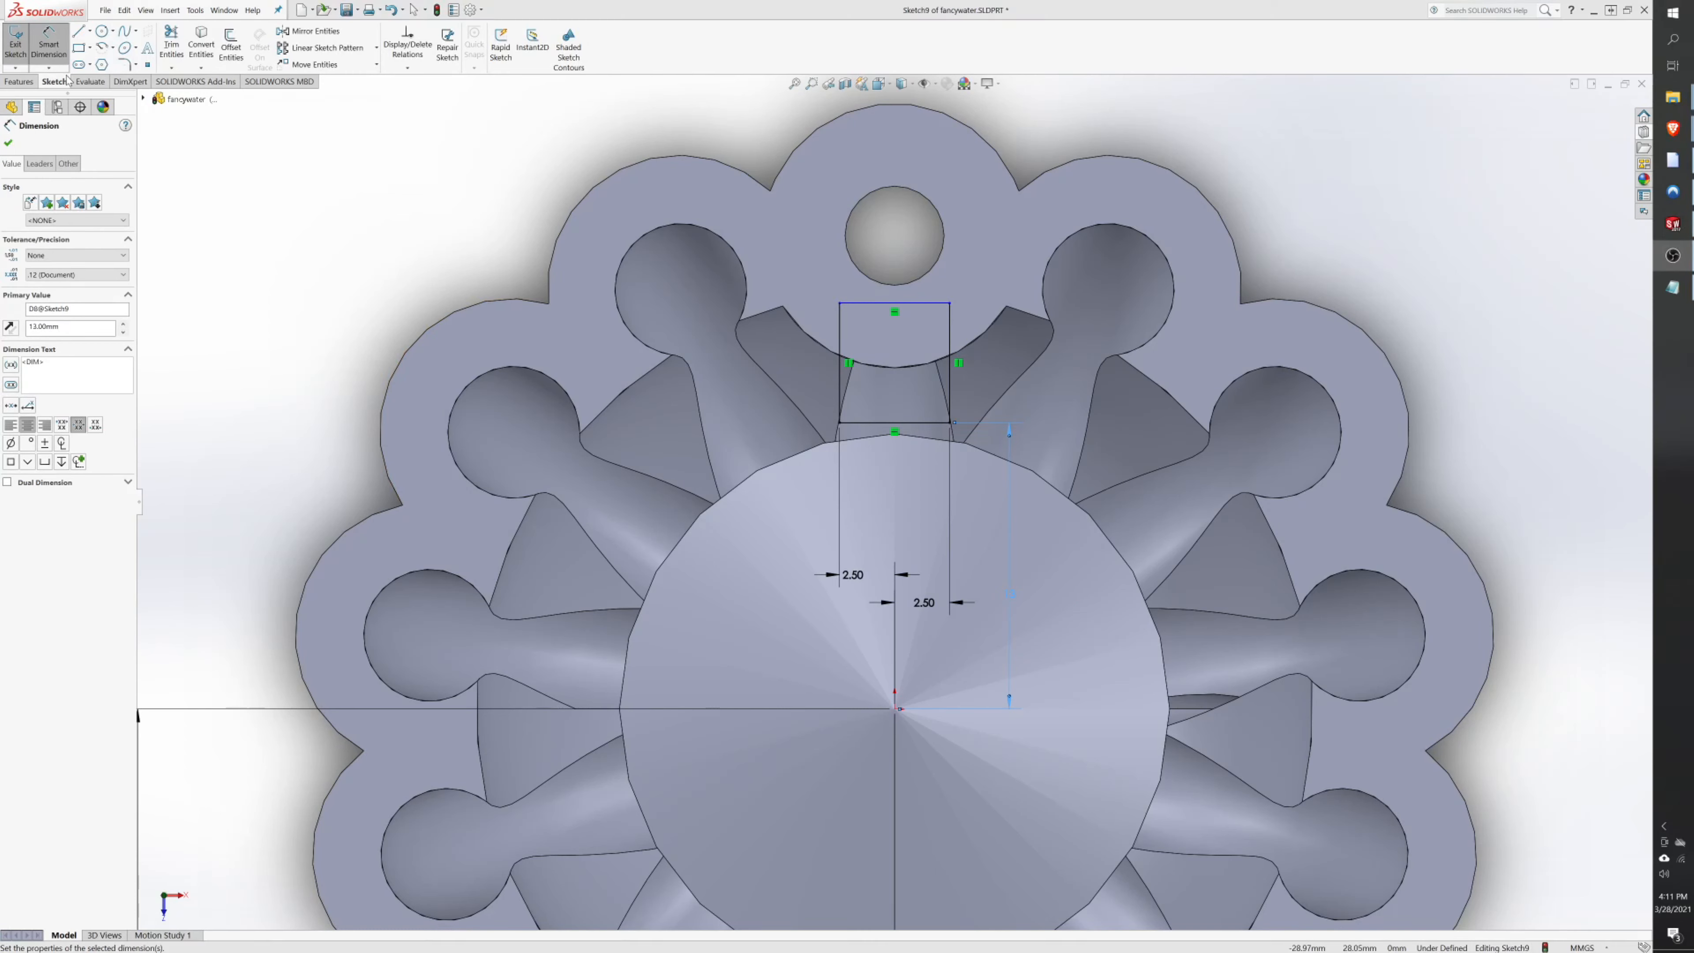
- Sketch a narrow rectangle about 1.7 mm wide and 5.2 mm high across the middle of the first rectangle's lower edge
click(80, 48)
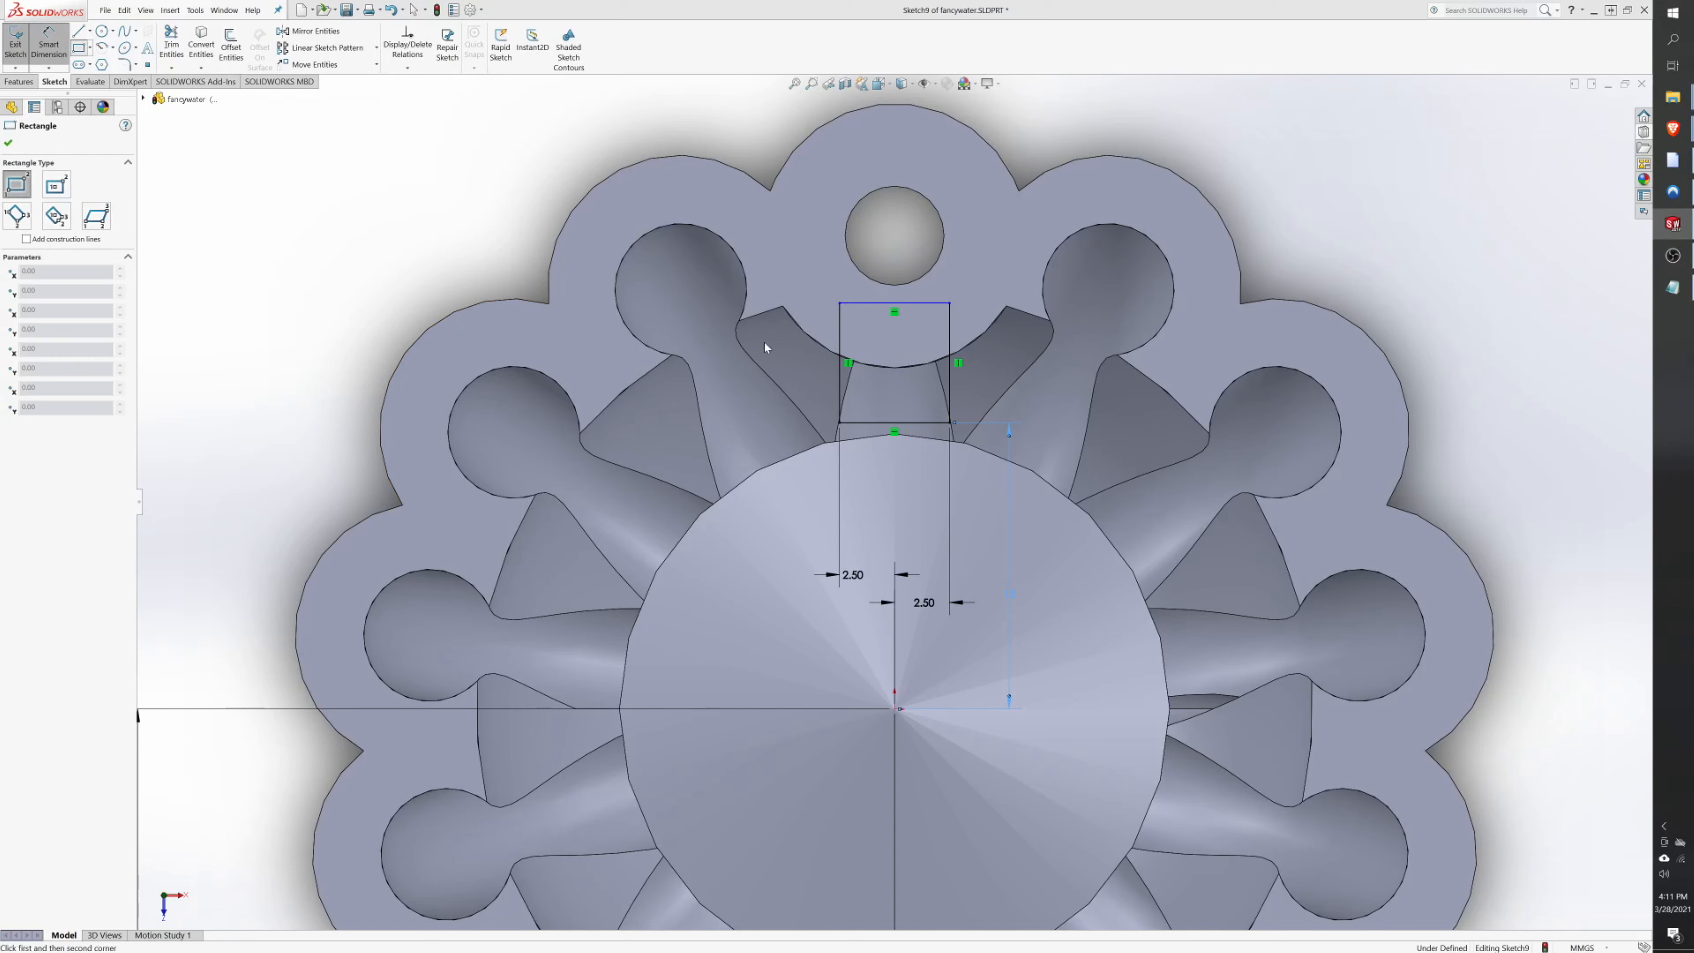
click(877, 487)
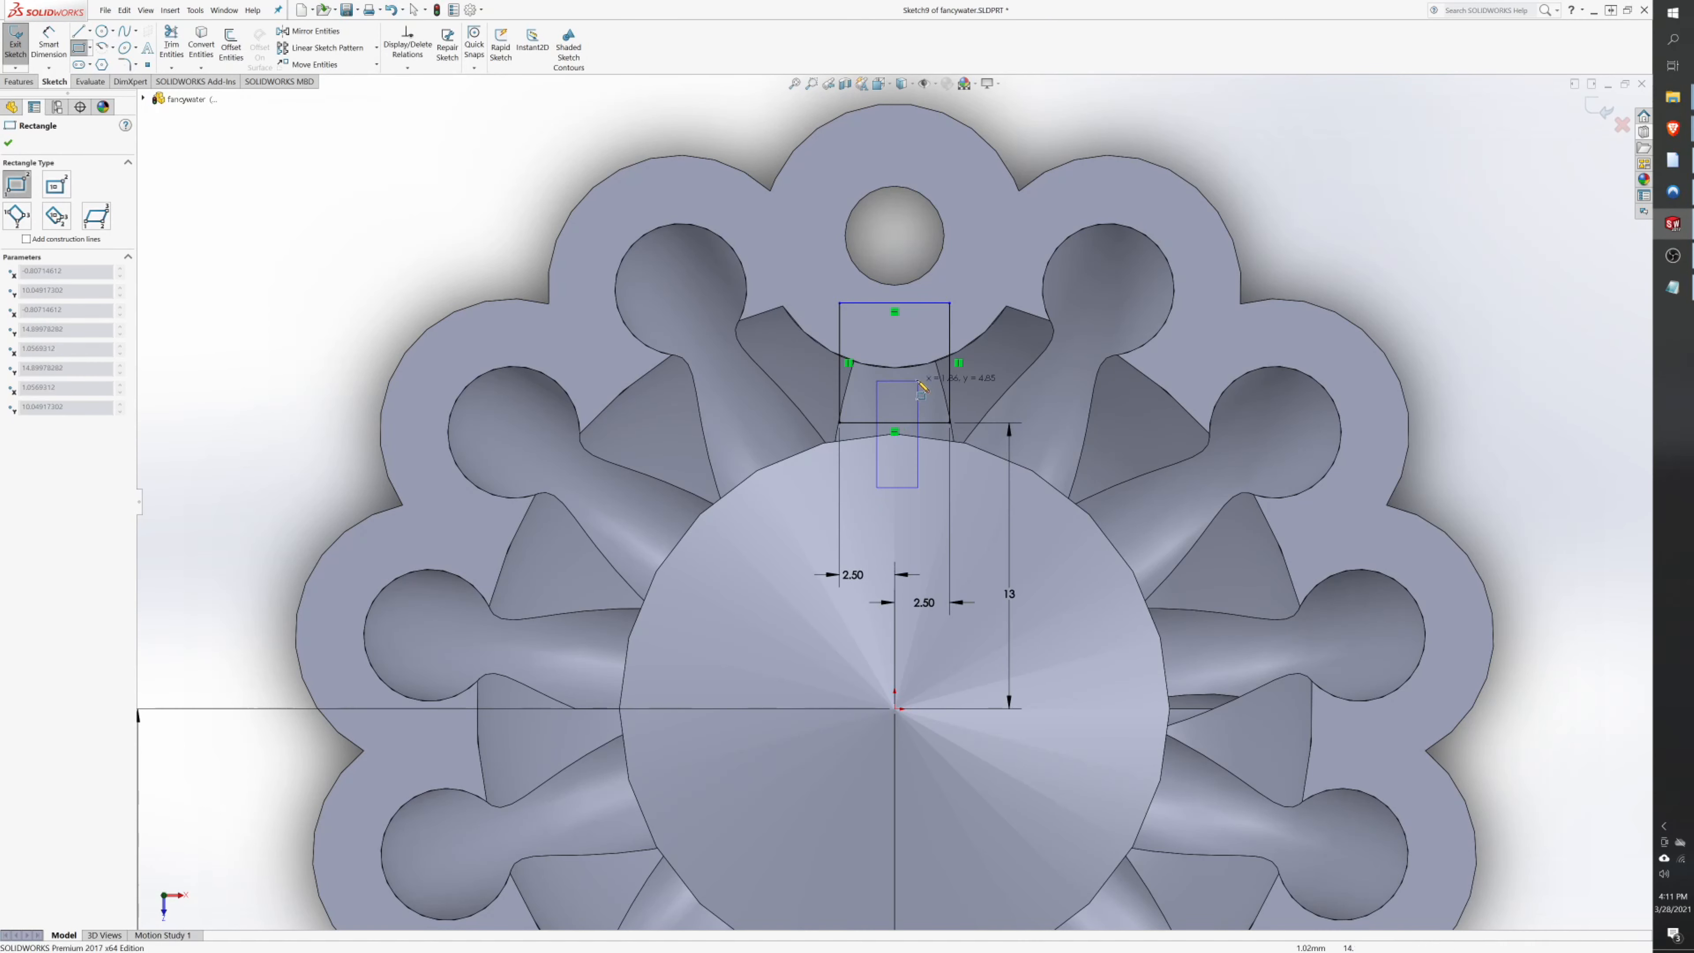
click(914, 373)
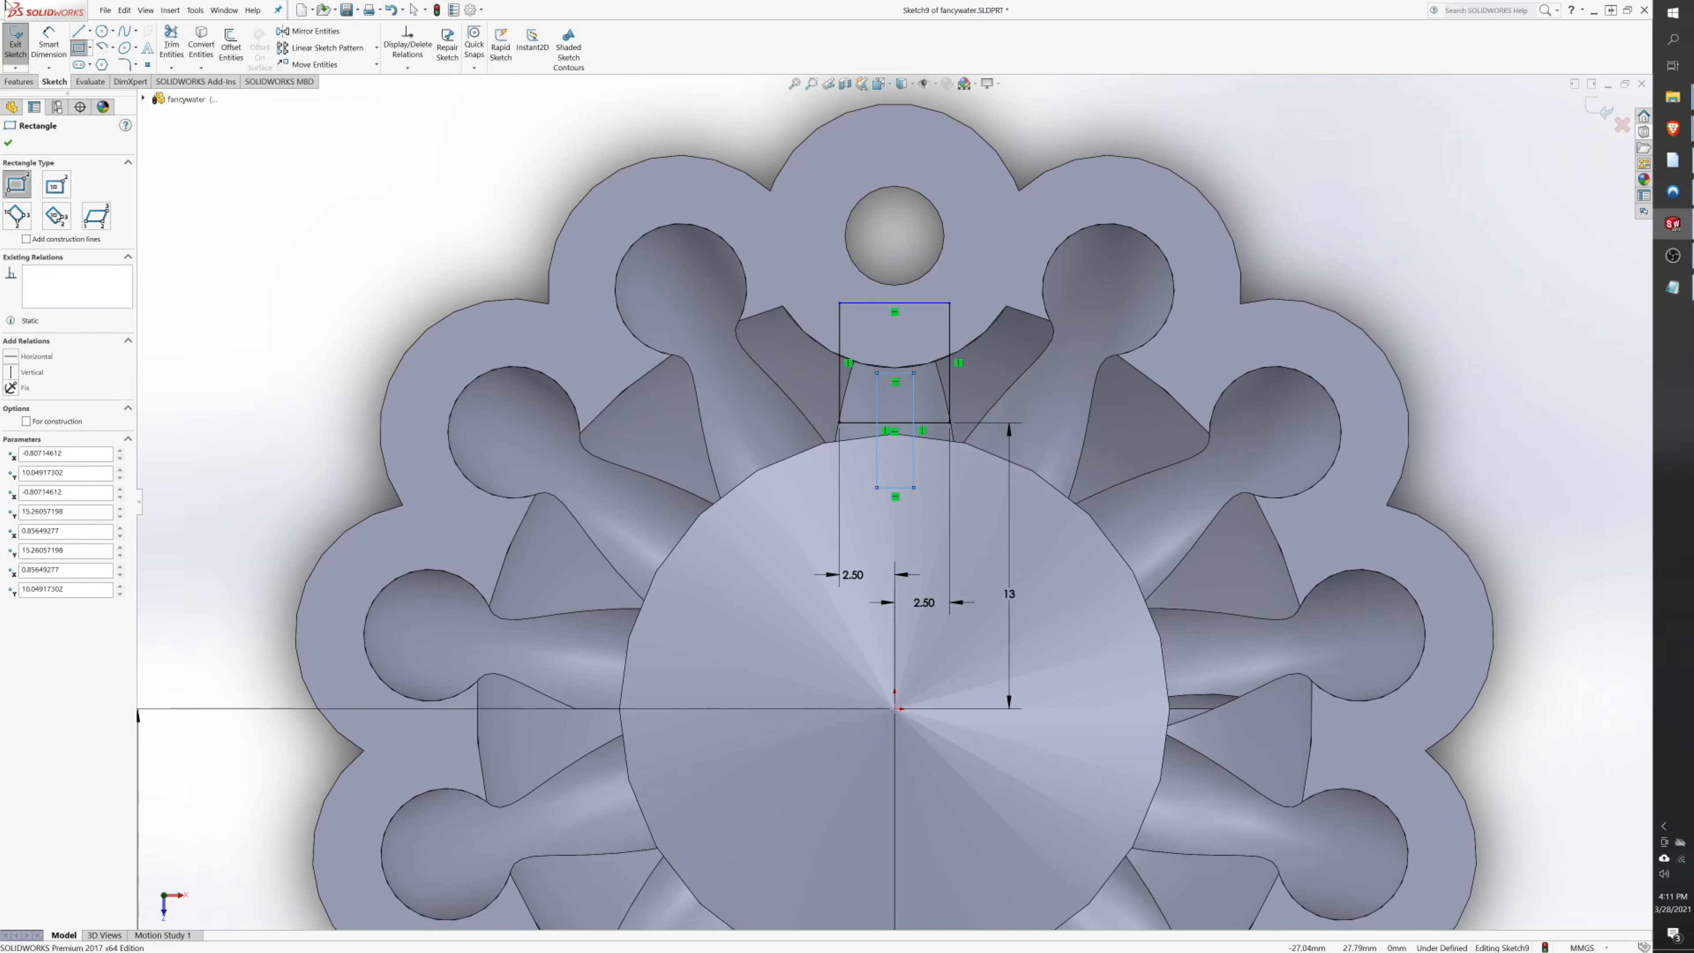
- Set the horizontal distance between the narrow rectangle's left side and the origin to 1 mm
click(49, 43)
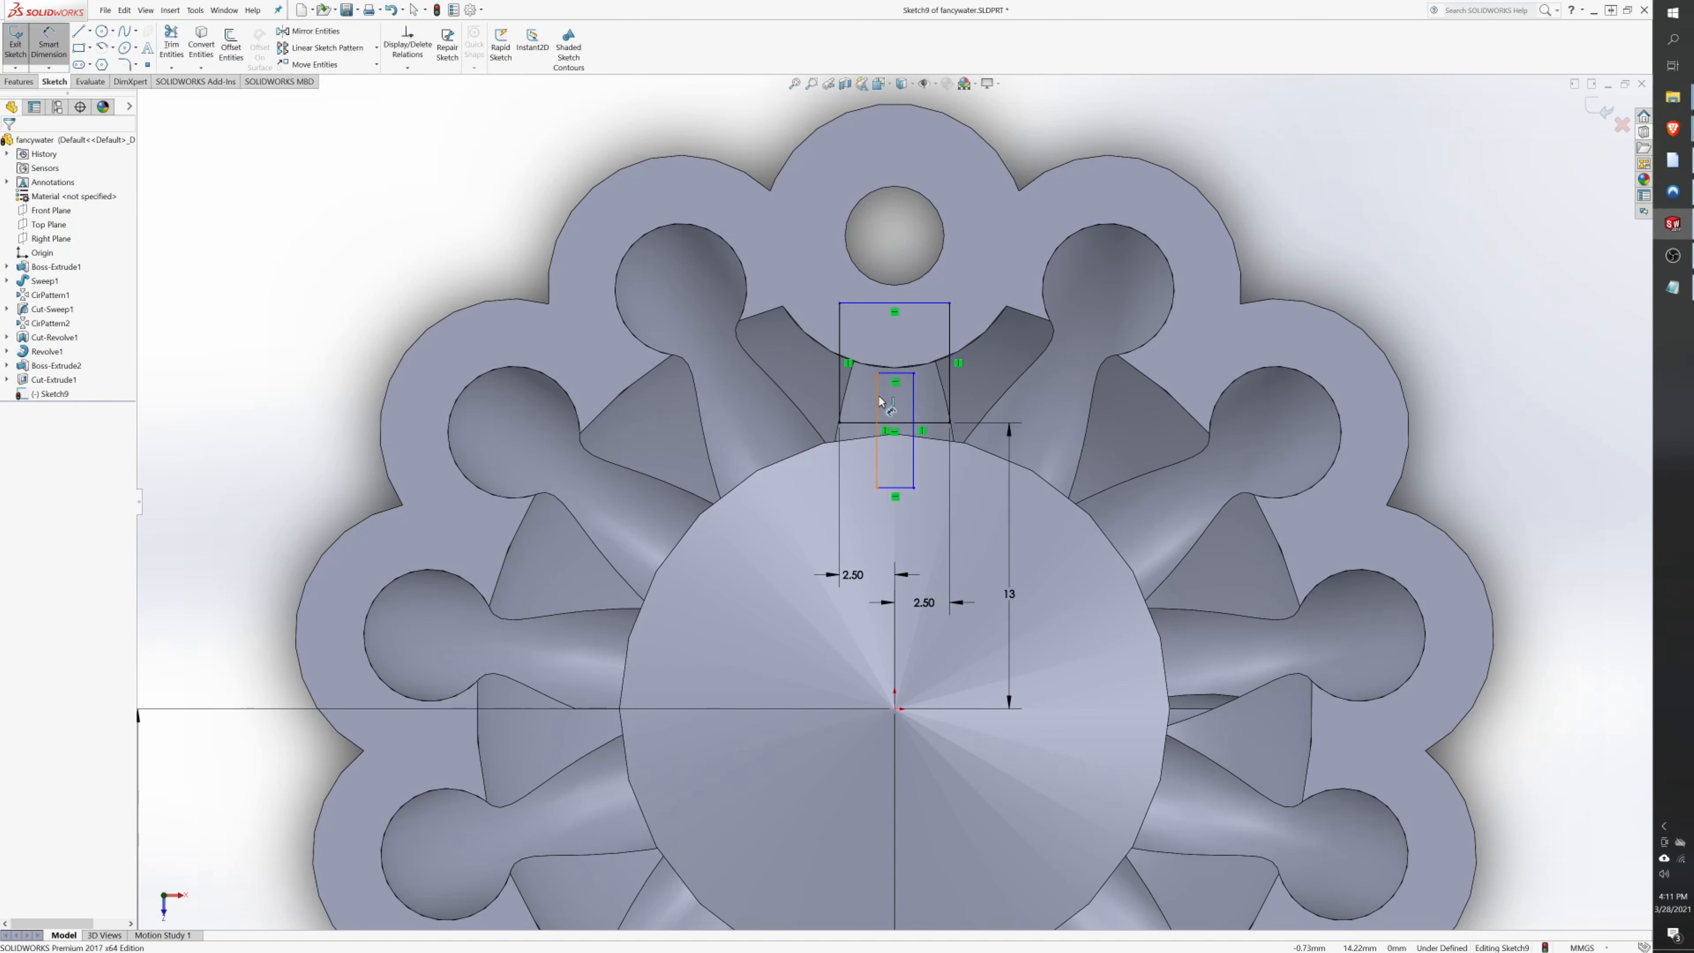
click(894, 364)
click(895, 710)
click(874, 746)
text(1)
key(Return)
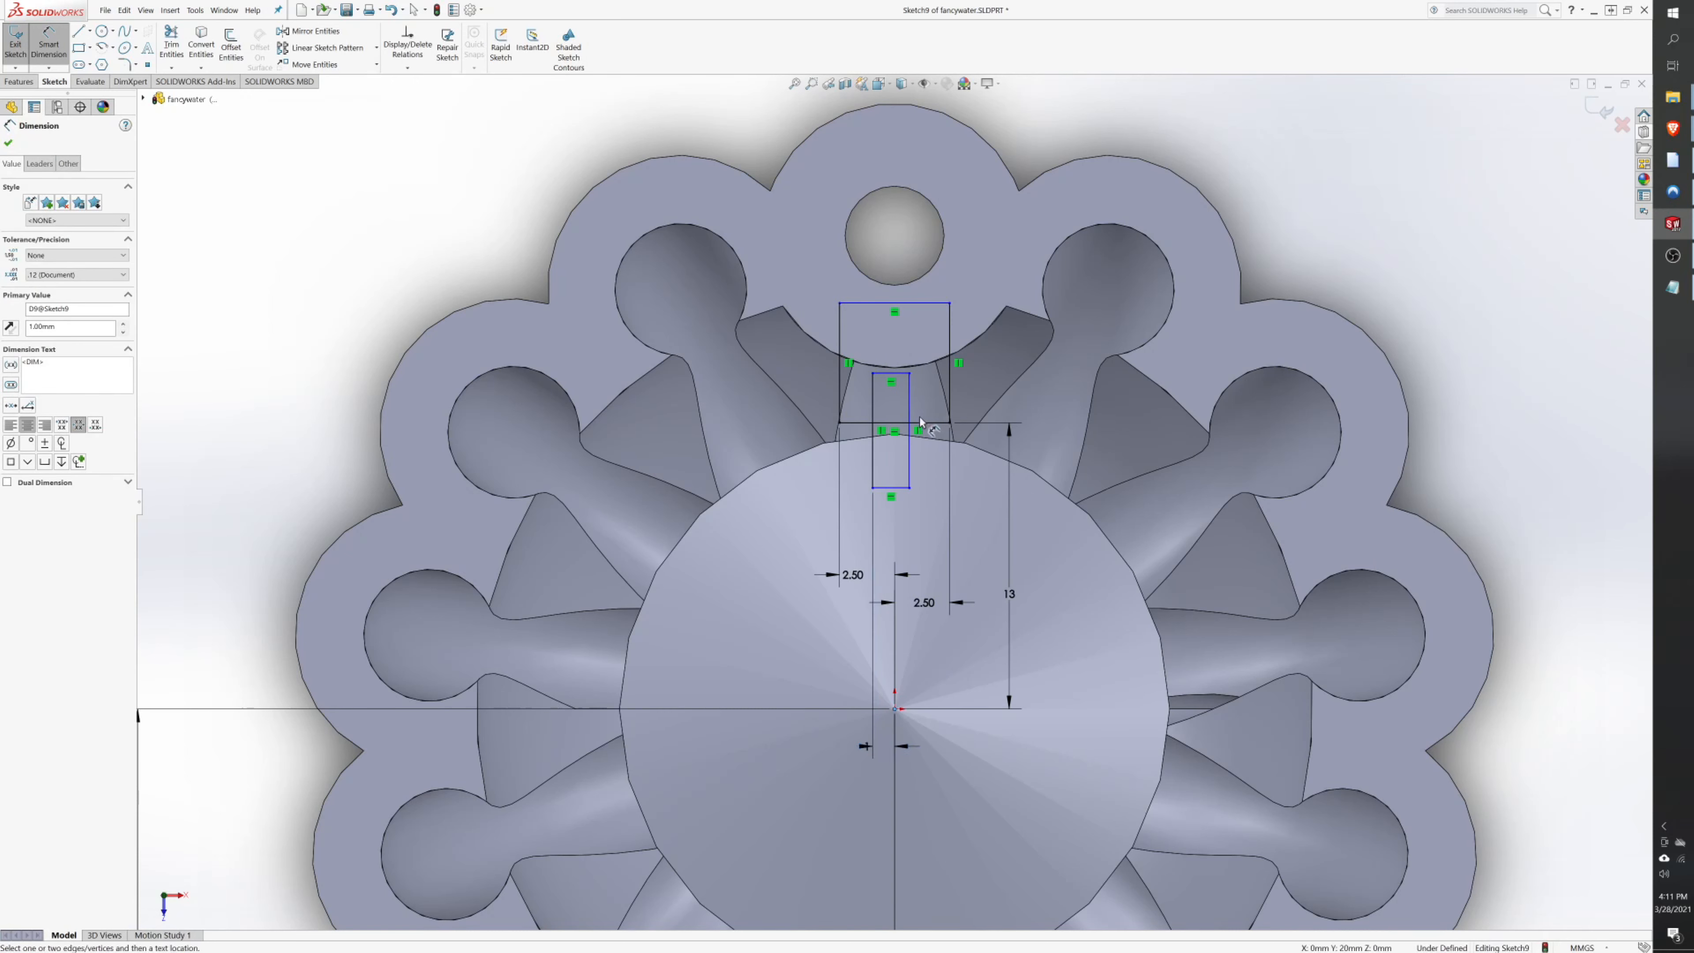
- Set the horizontal distance between the narrow rectangle's right side and the origin to 1 mm
click(911, 439)
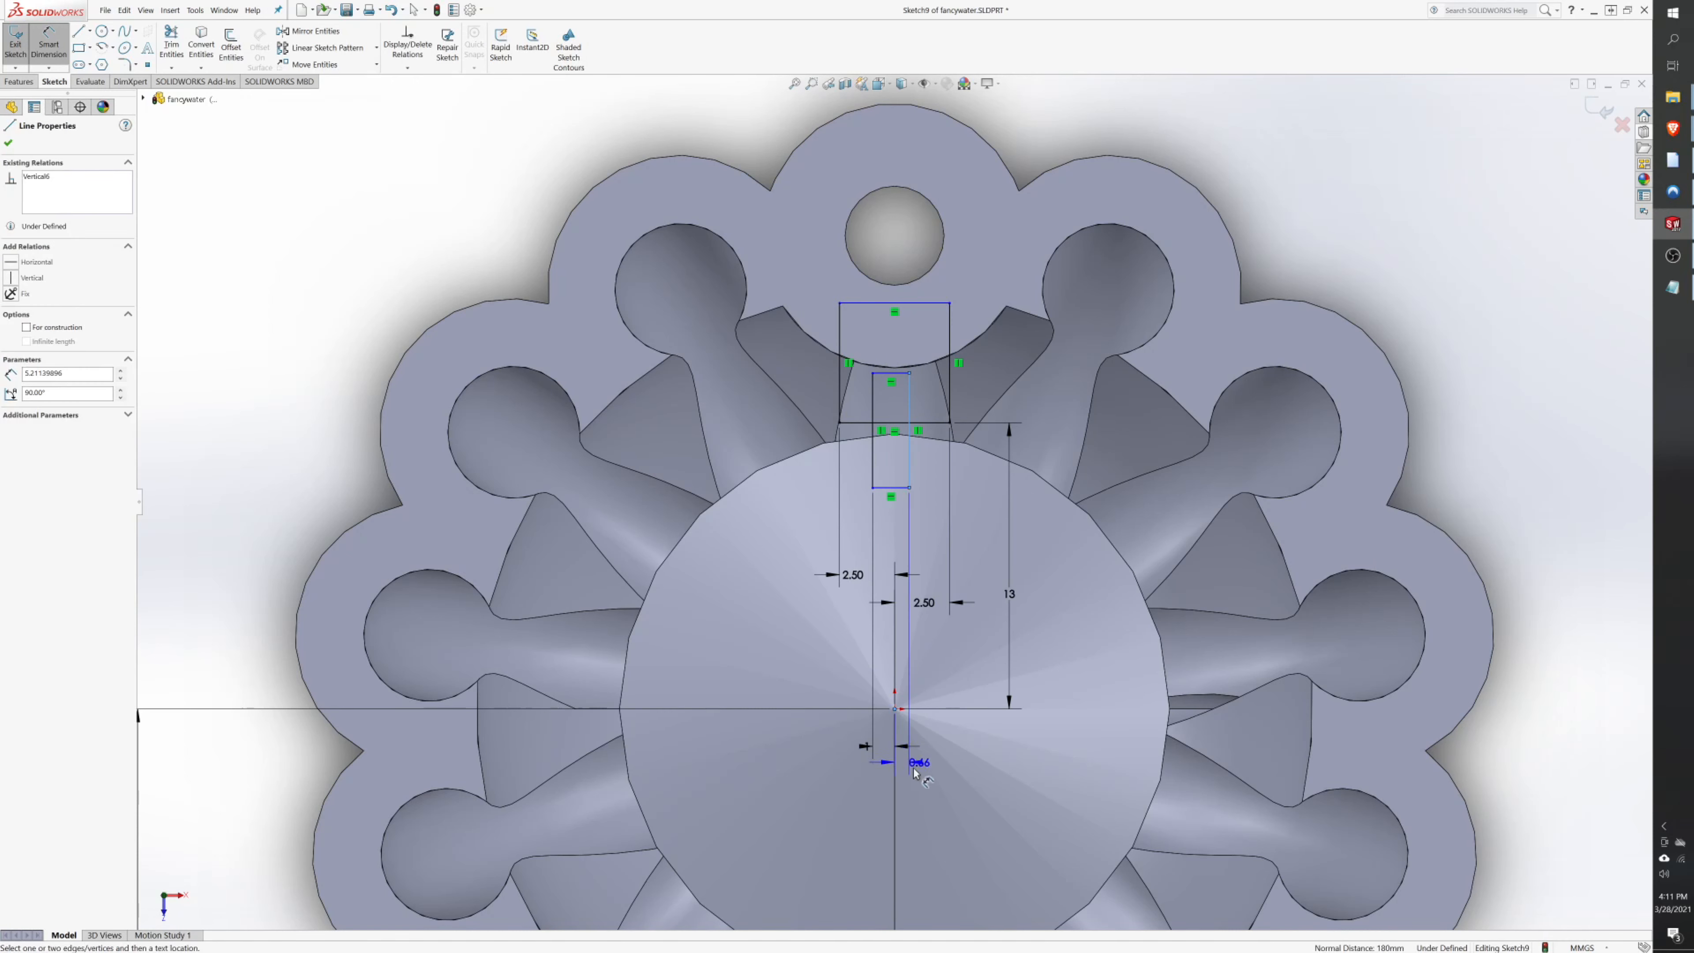
click(919, 767)
text(1)
key(Return)
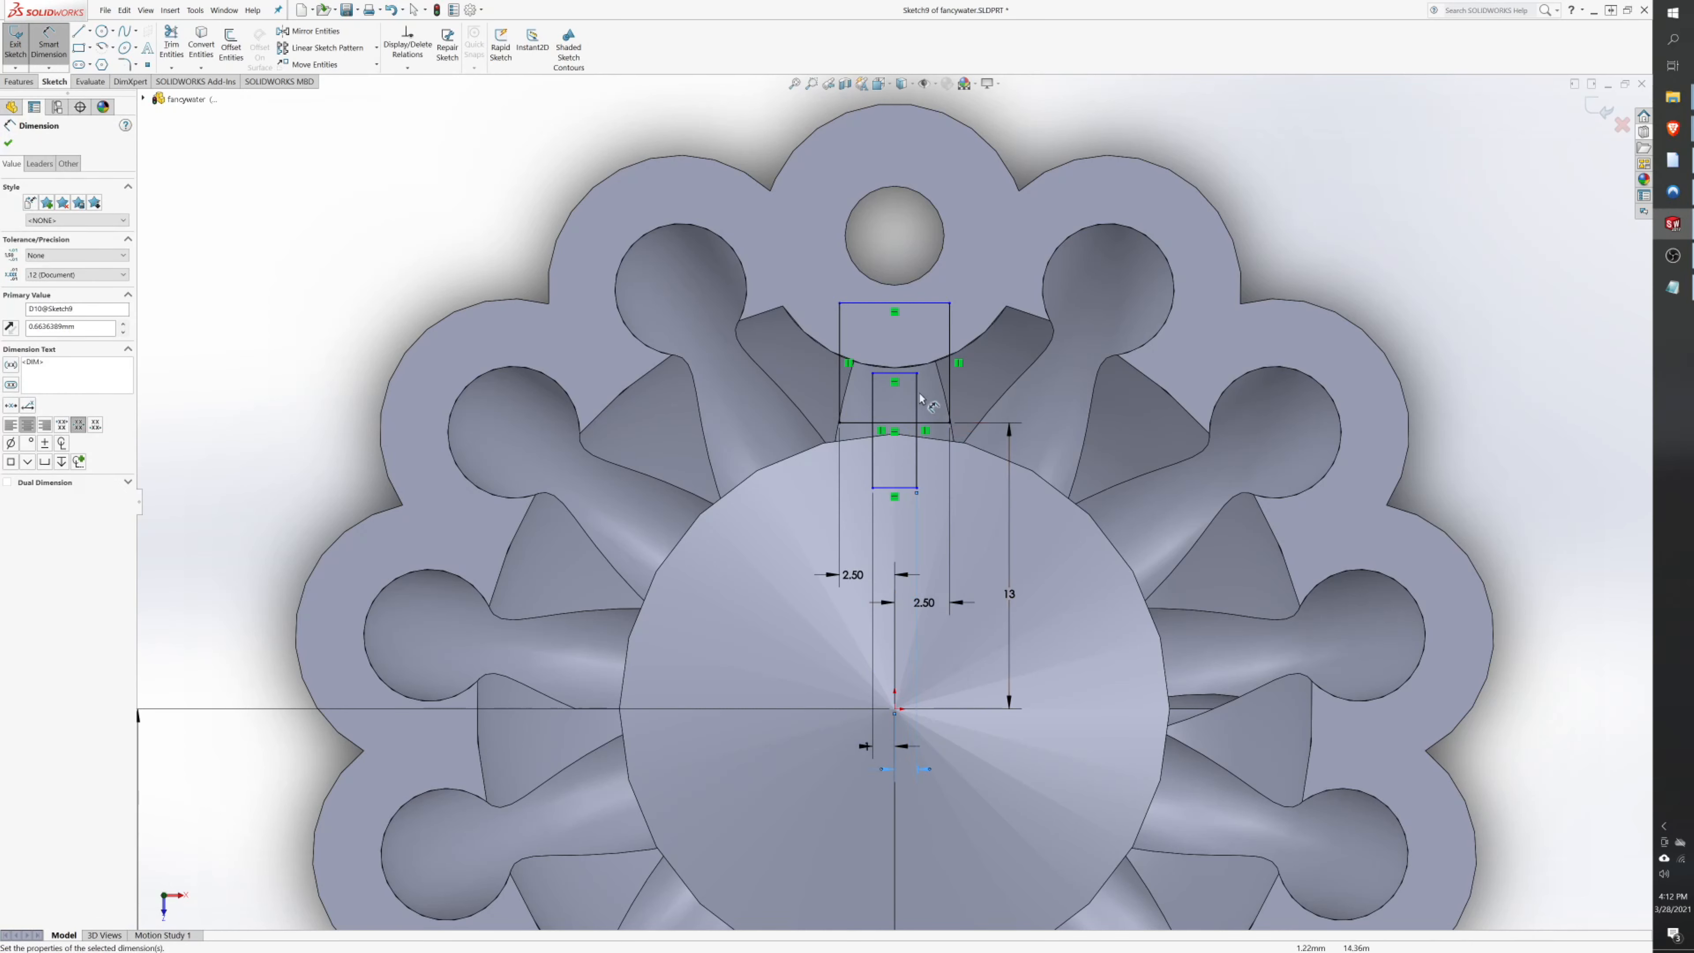
- Dimension the narrow rectangle's upper edge 2.5 mm from the wide rectangle's lower edge, and correct the distance to 3 mm
click(890, 375)
click(931, 424)
click(969, 380)
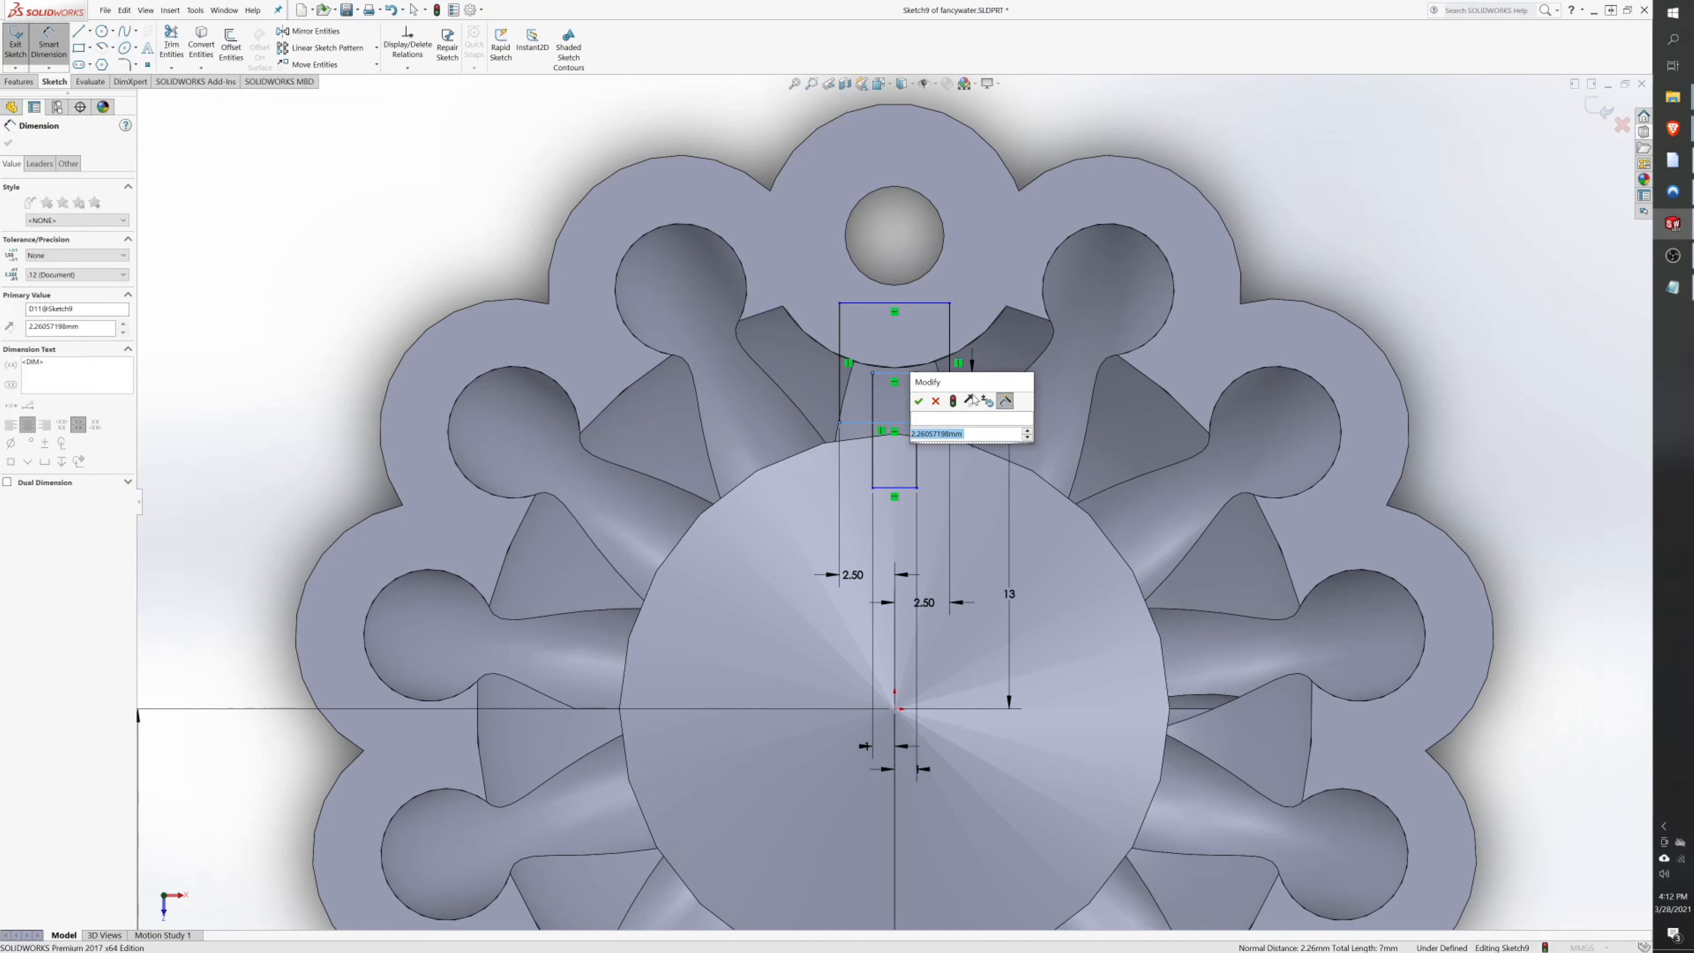
text(2.5)
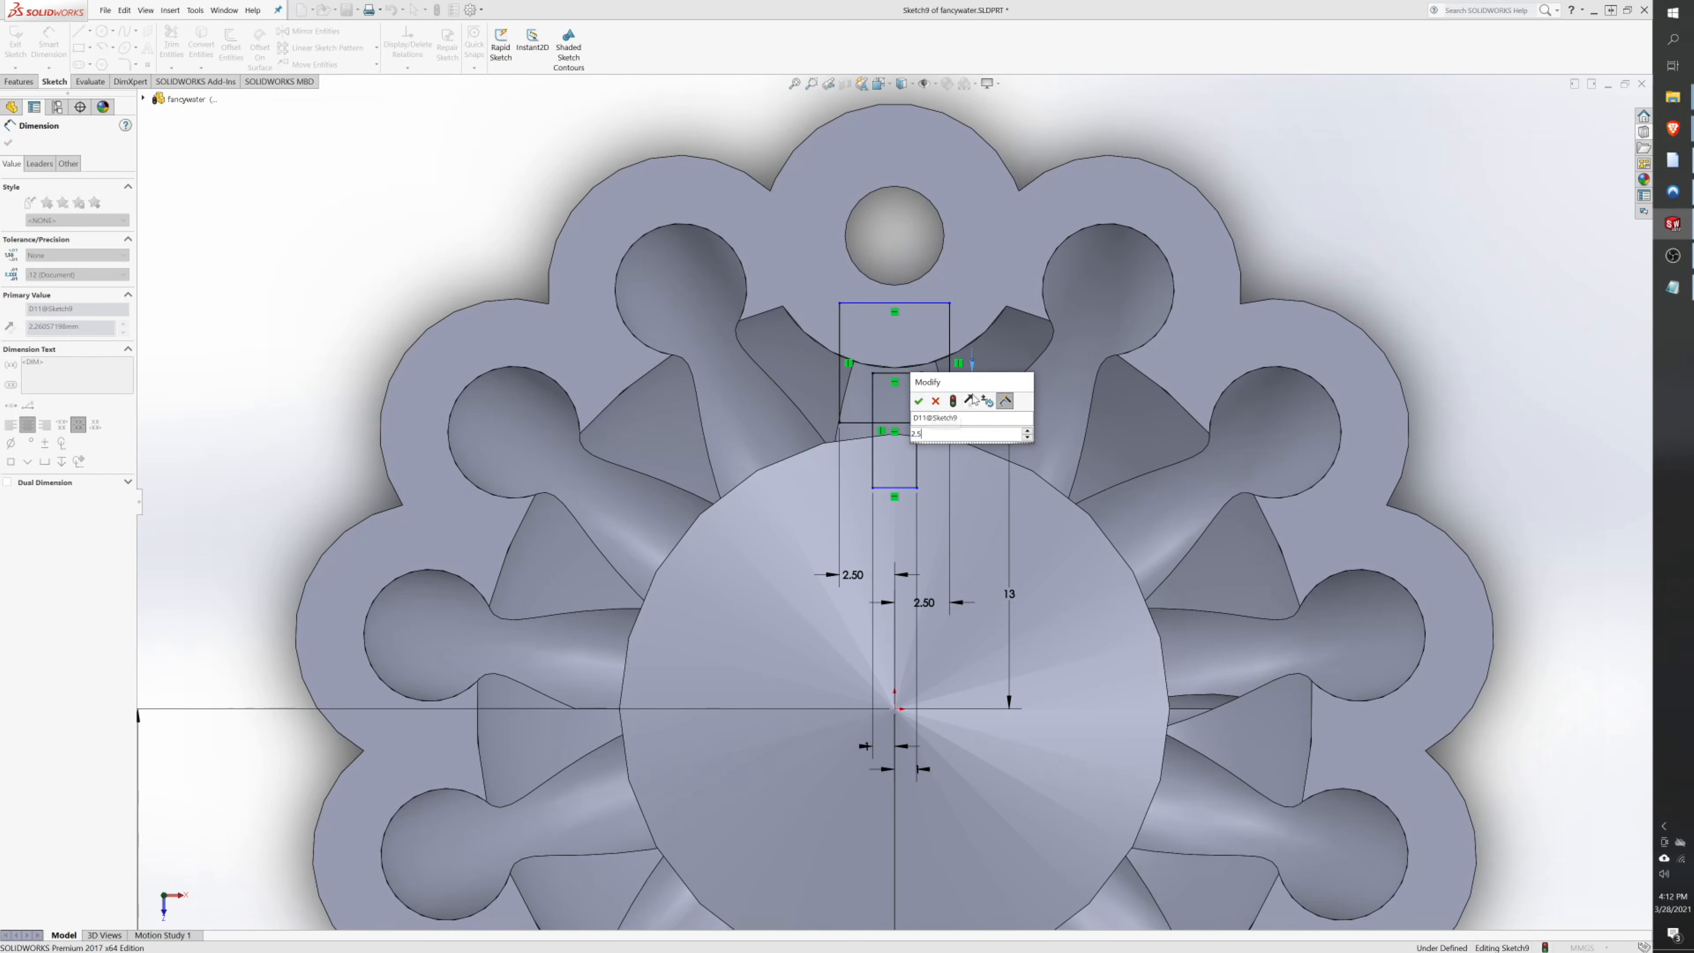
key(Return)
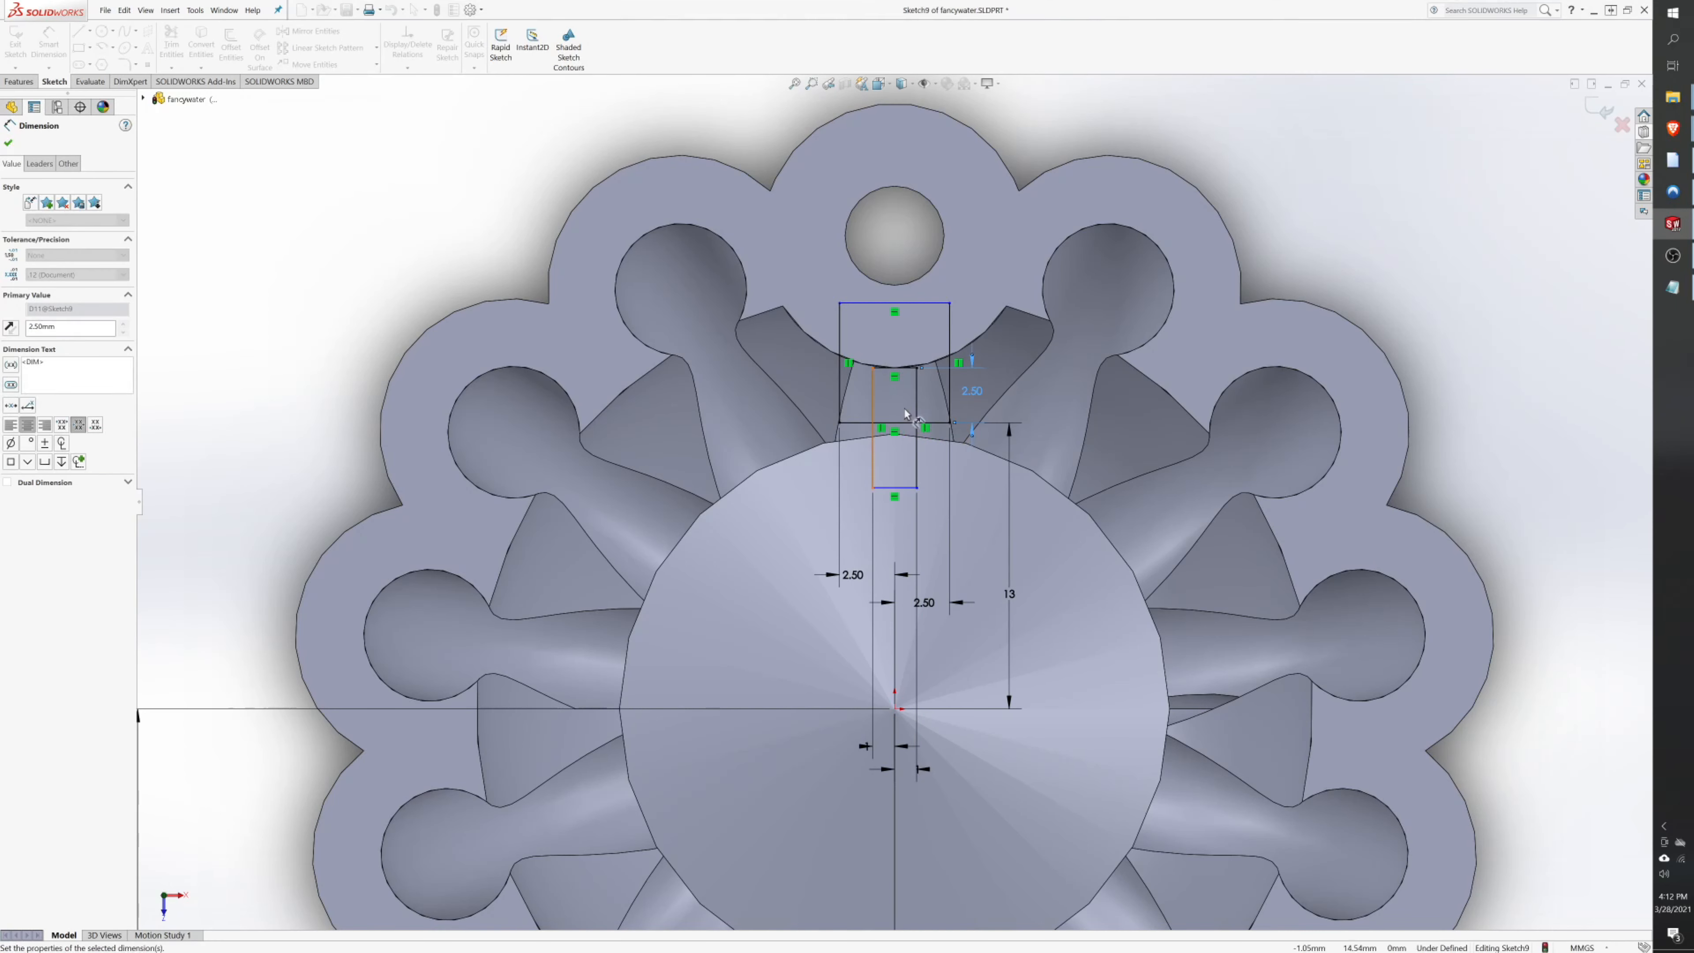
double_click(971, 389)
text(3)
key(Return)
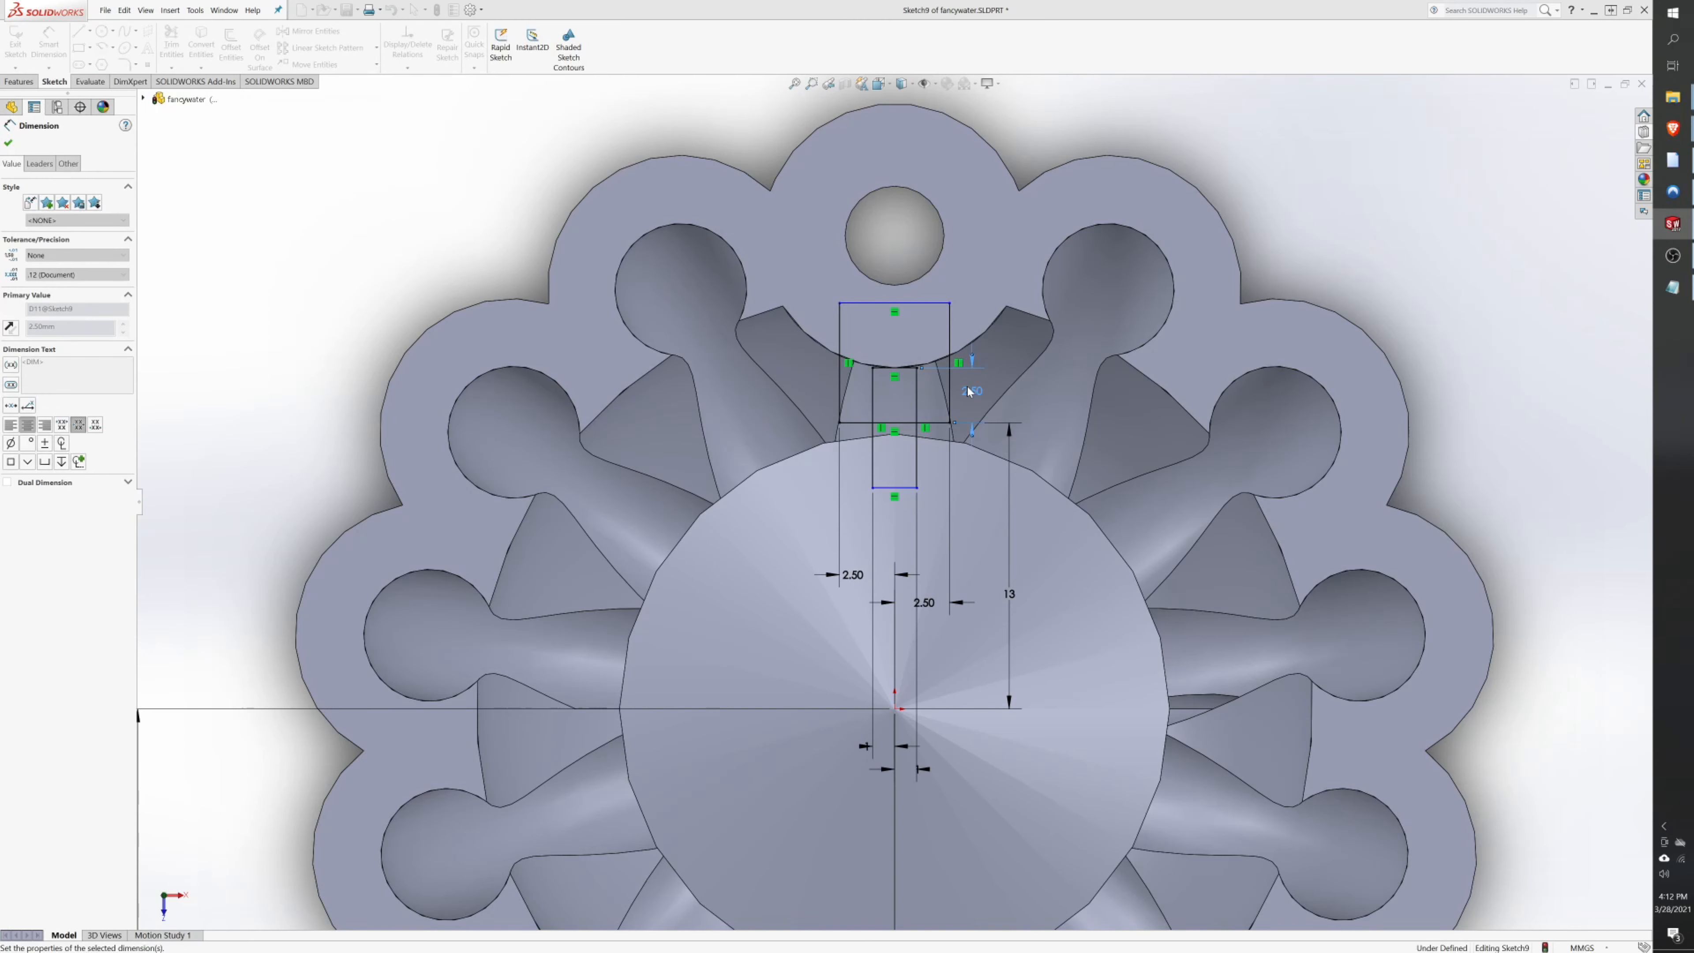
- Trim both sides of the narrow rectangle where they extend below the wide rectangle's lower edge
click(172, 42)
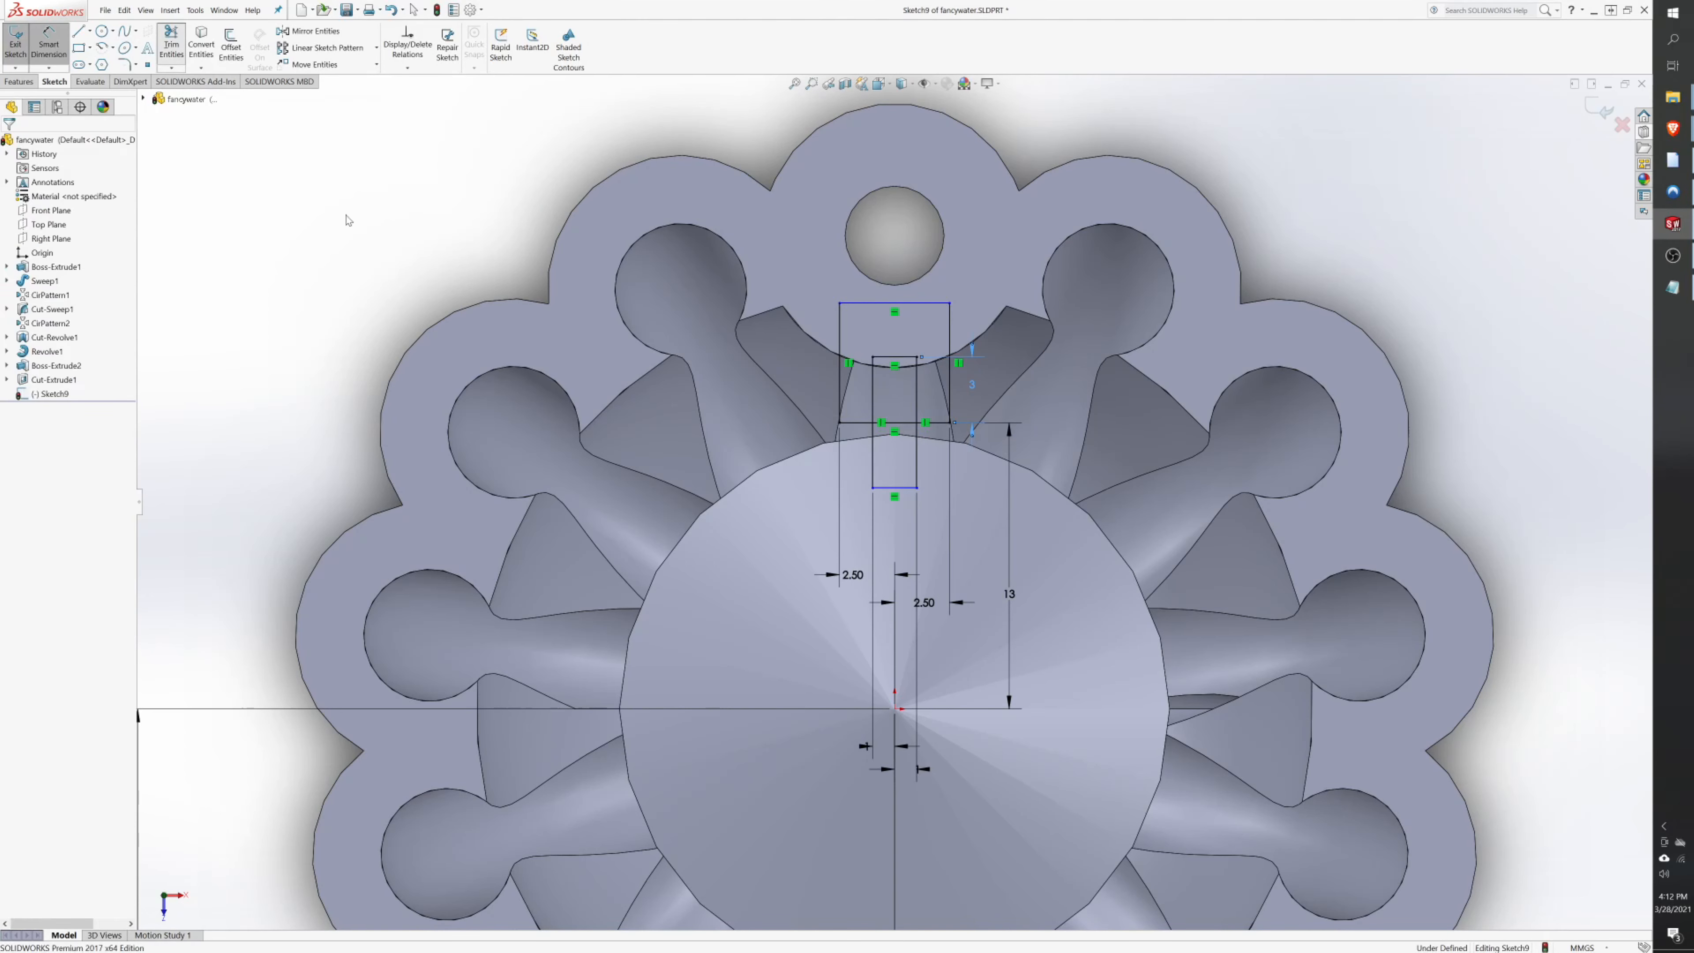
click(874, 457)
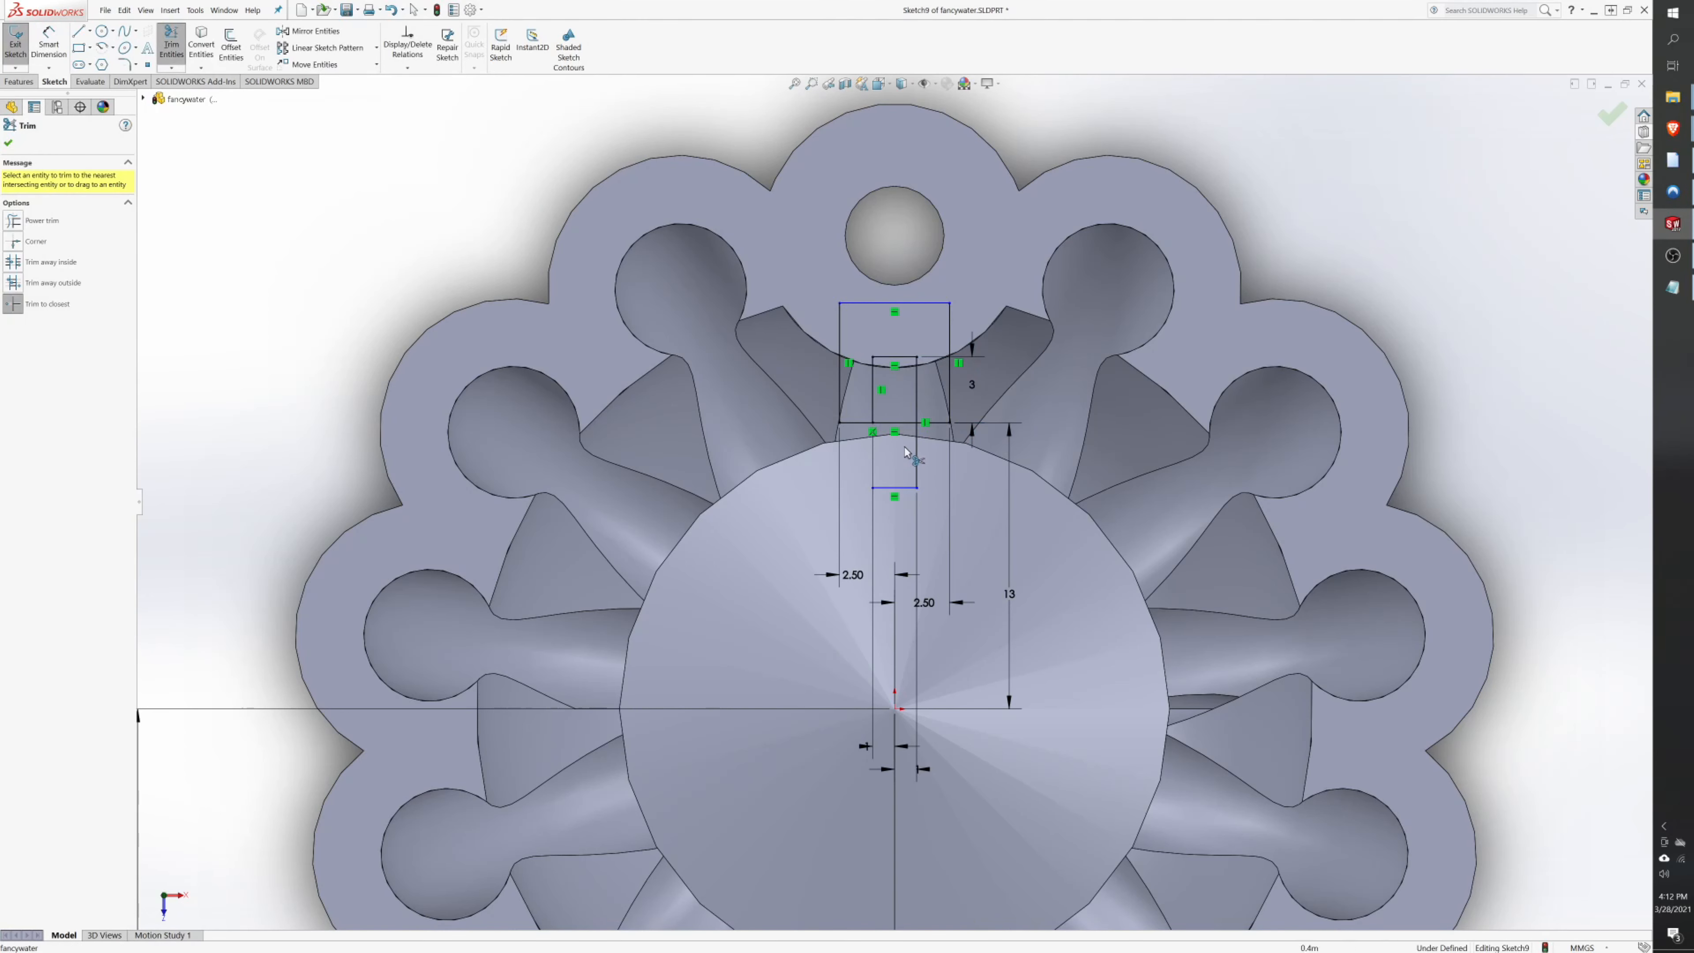
click(917, 454)
- Draw a line from the origin to the centre of the lower-left 7 mm circle
scroll(899, 598, up, 6)
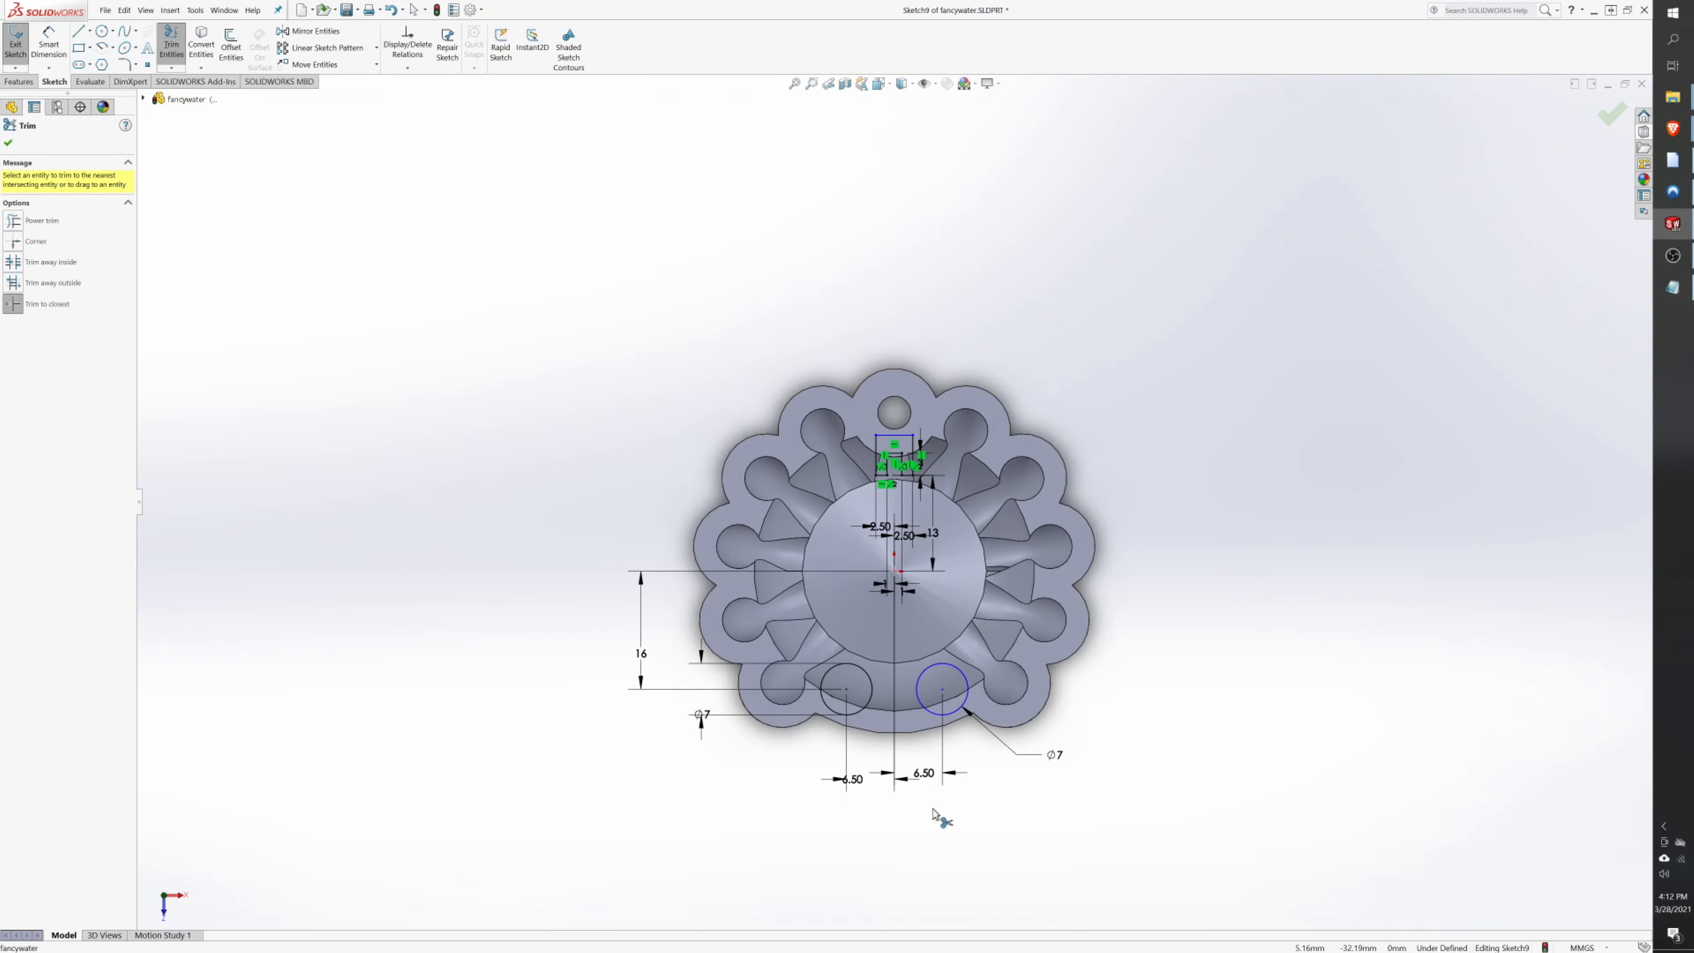
scroll(931, 805, down, 3)
click(88, 37)
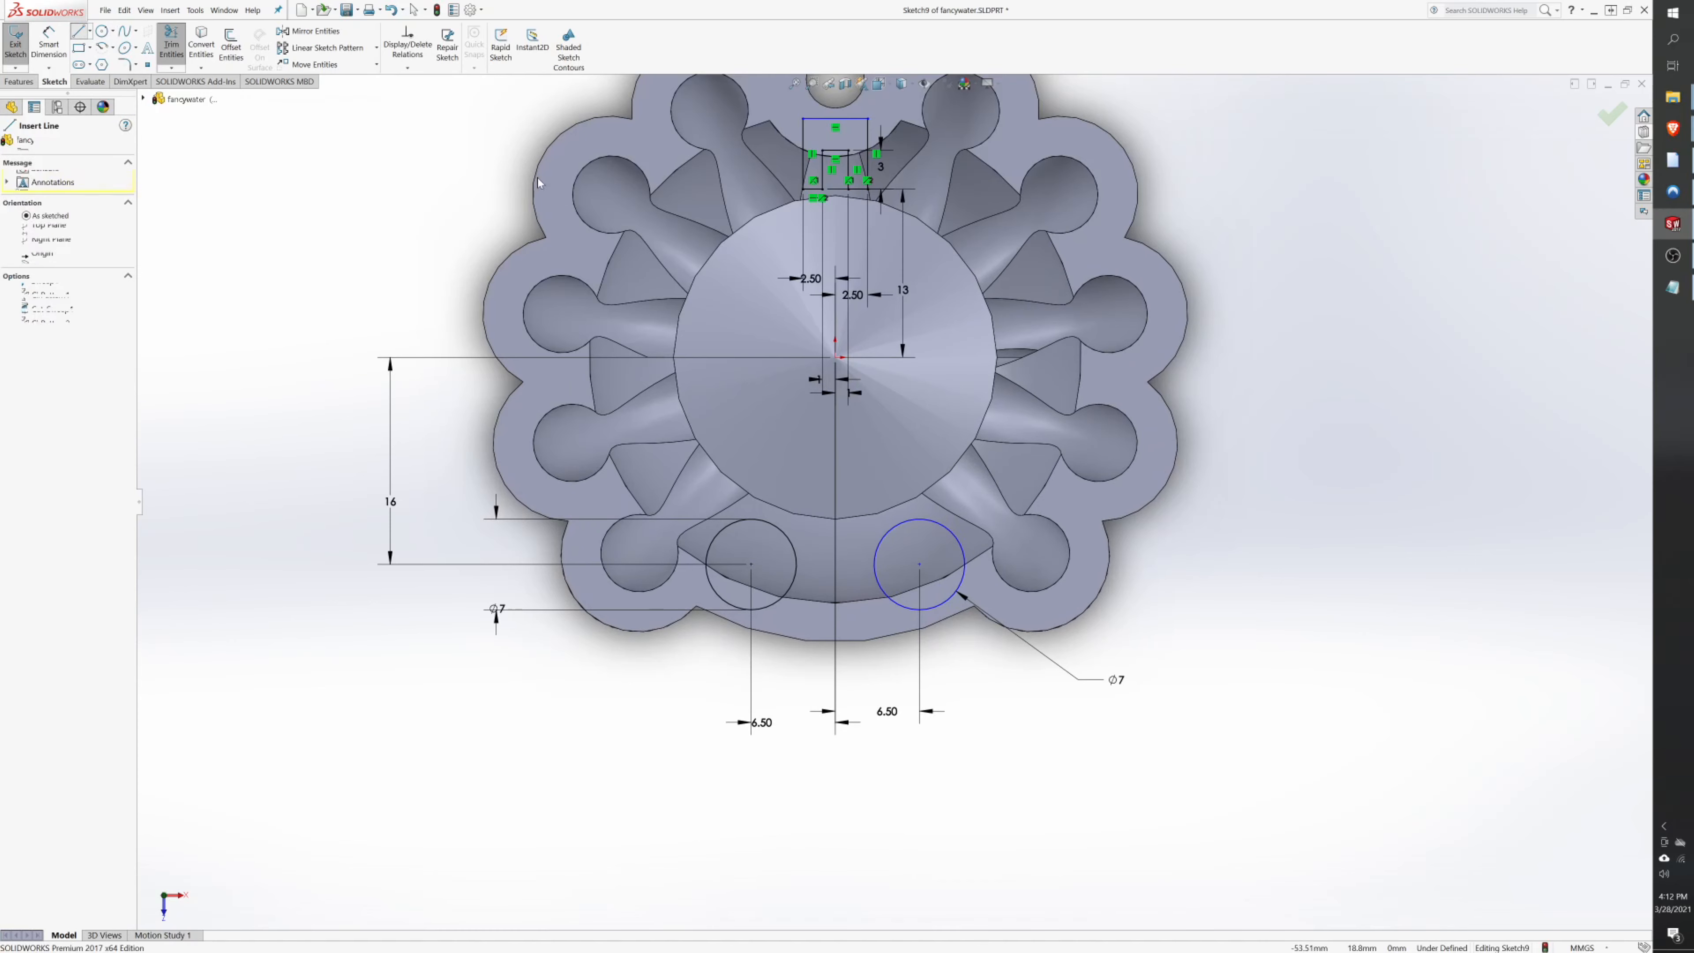
scroll(960, 424, down, 3)
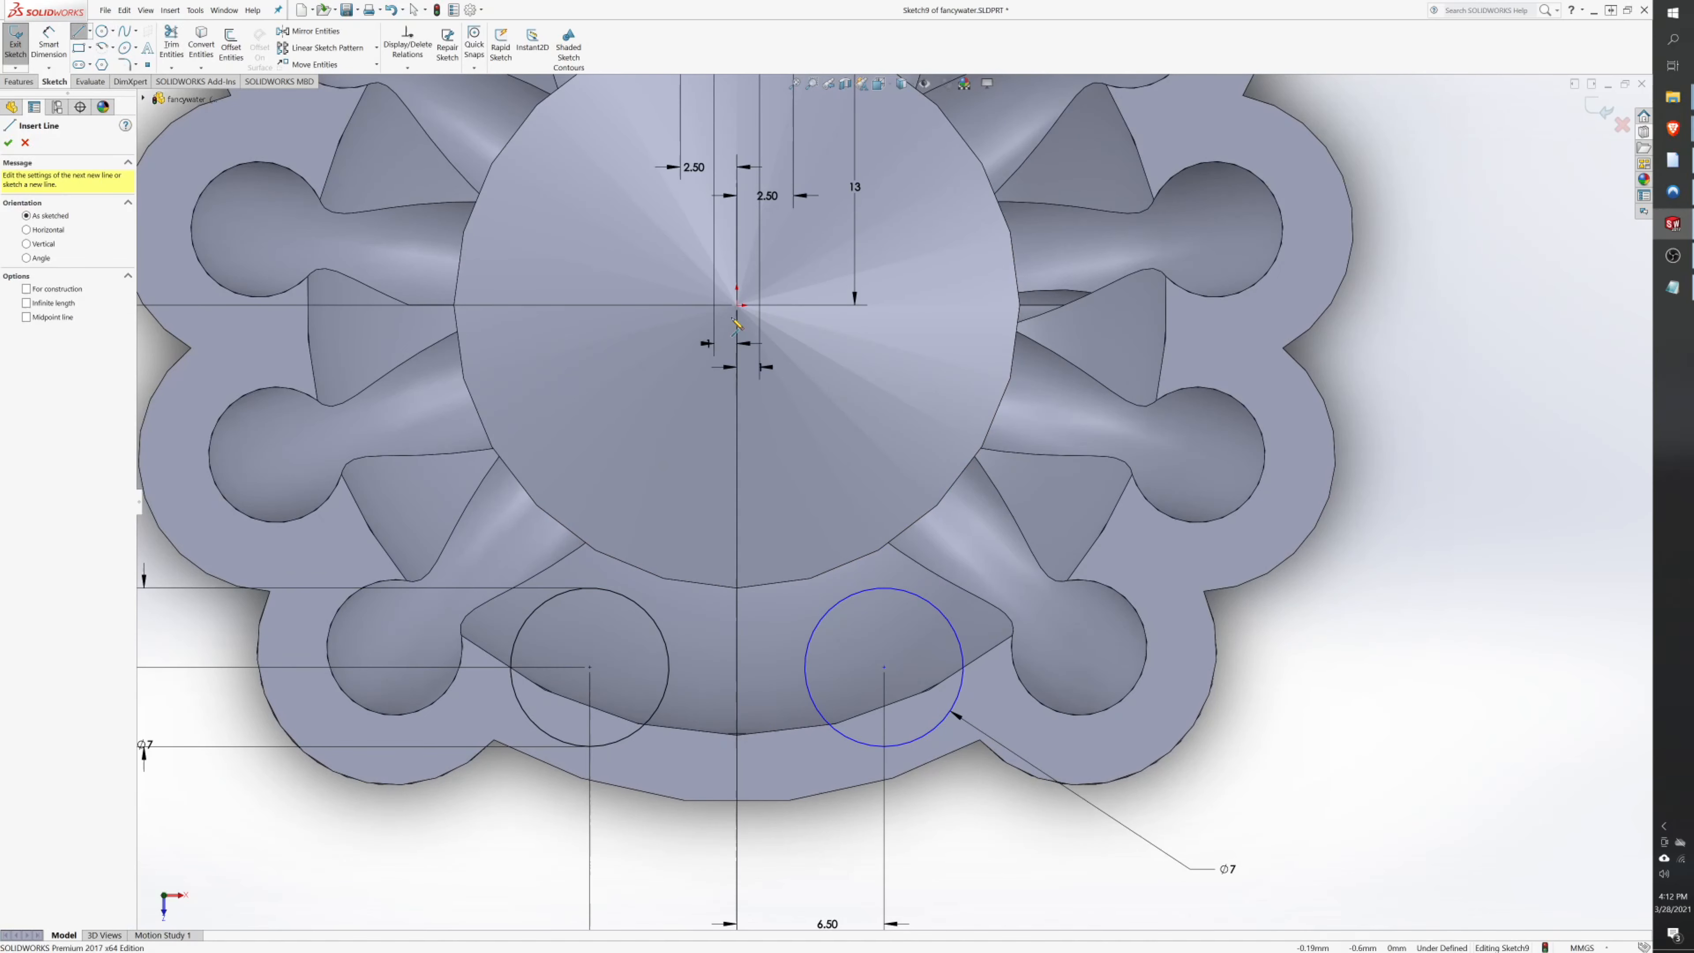
click(737, 306)
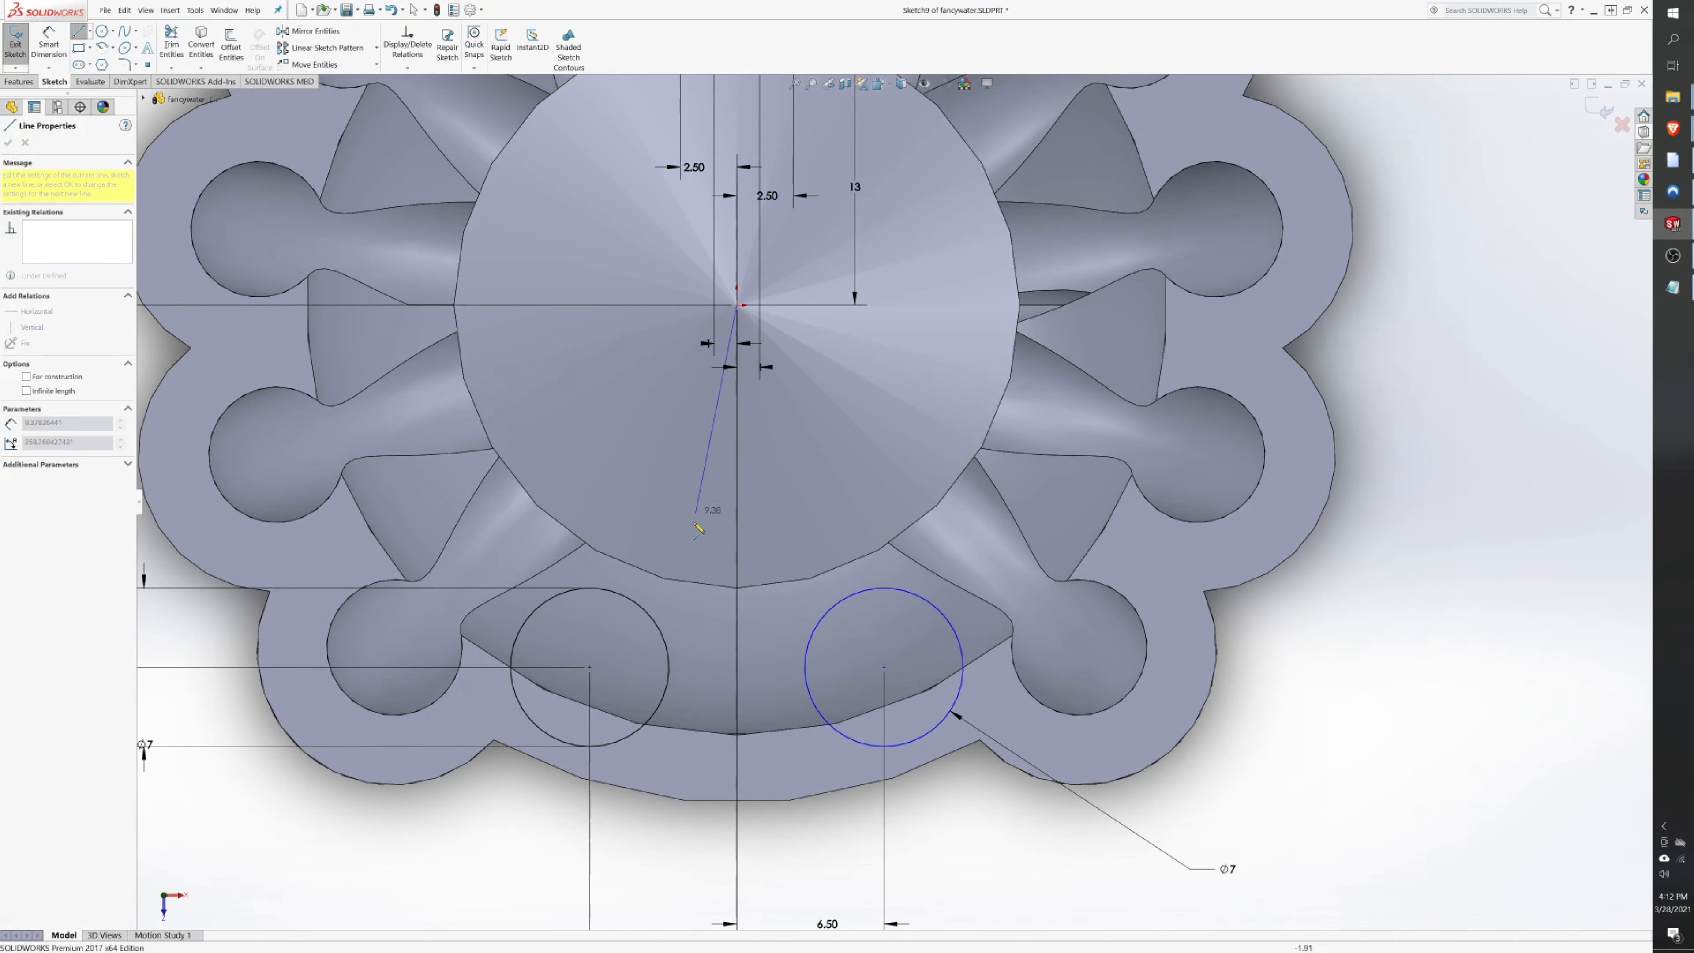
click(589, 666)
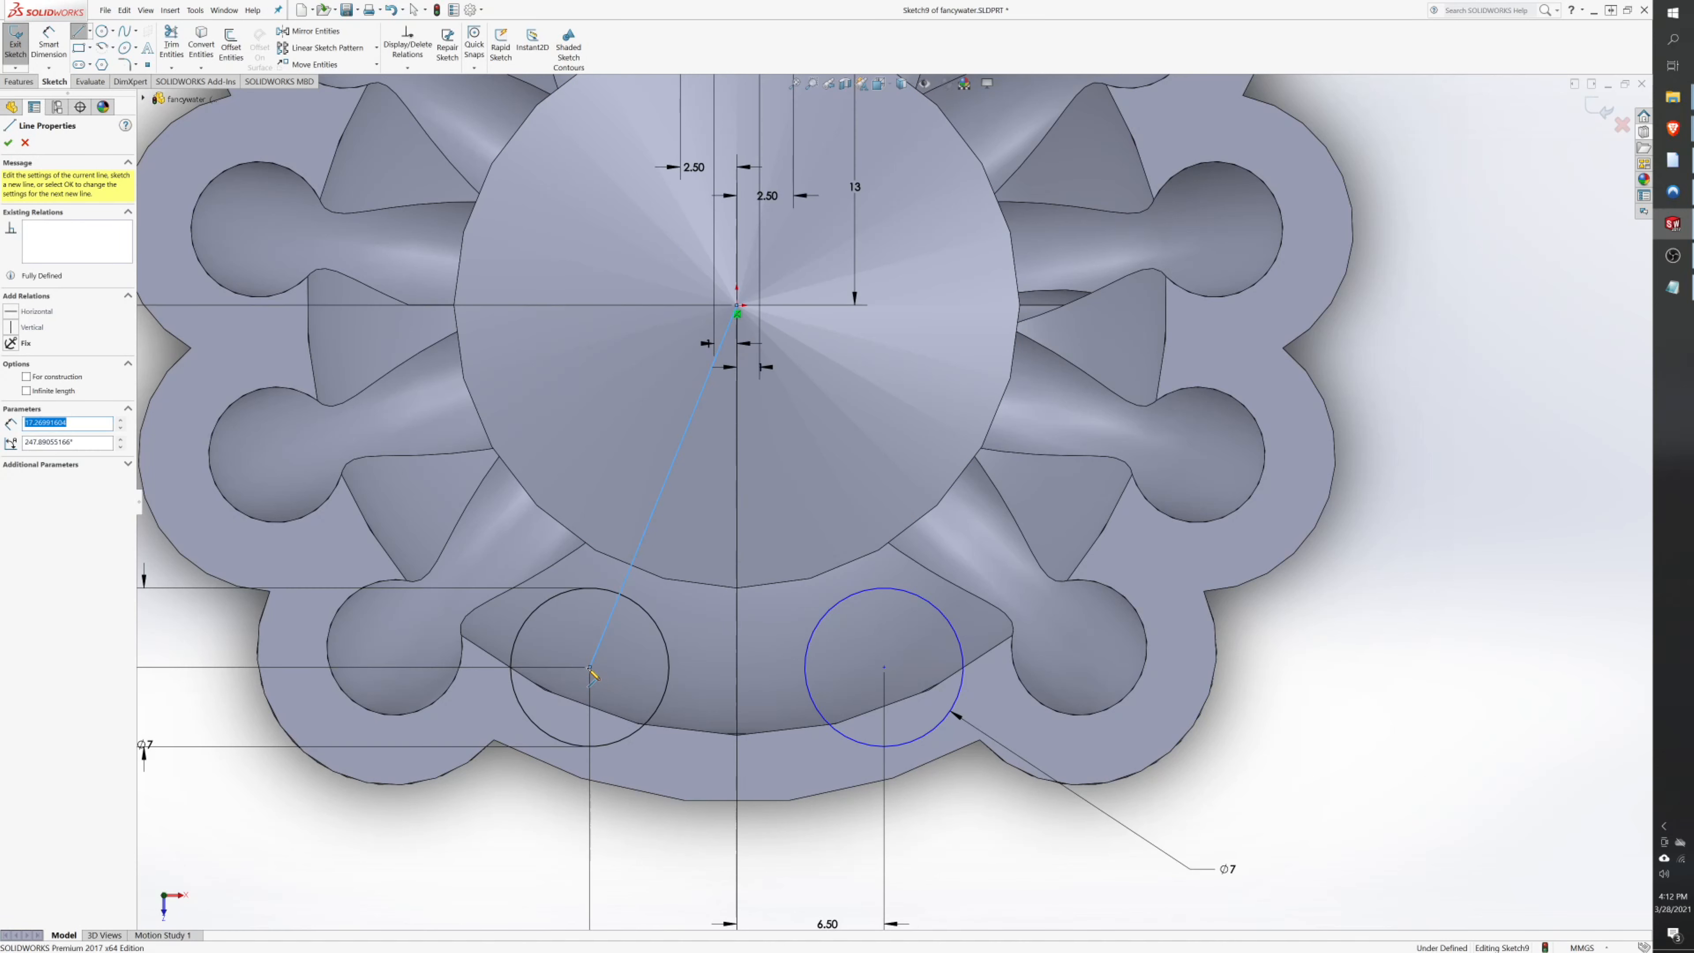
- Draw a closed rectangle about 4.8 mm long along the slanted line, from the lower-left circle's centre towards the origin
click(621, 679)
click(661, 583)
click(597, 558)
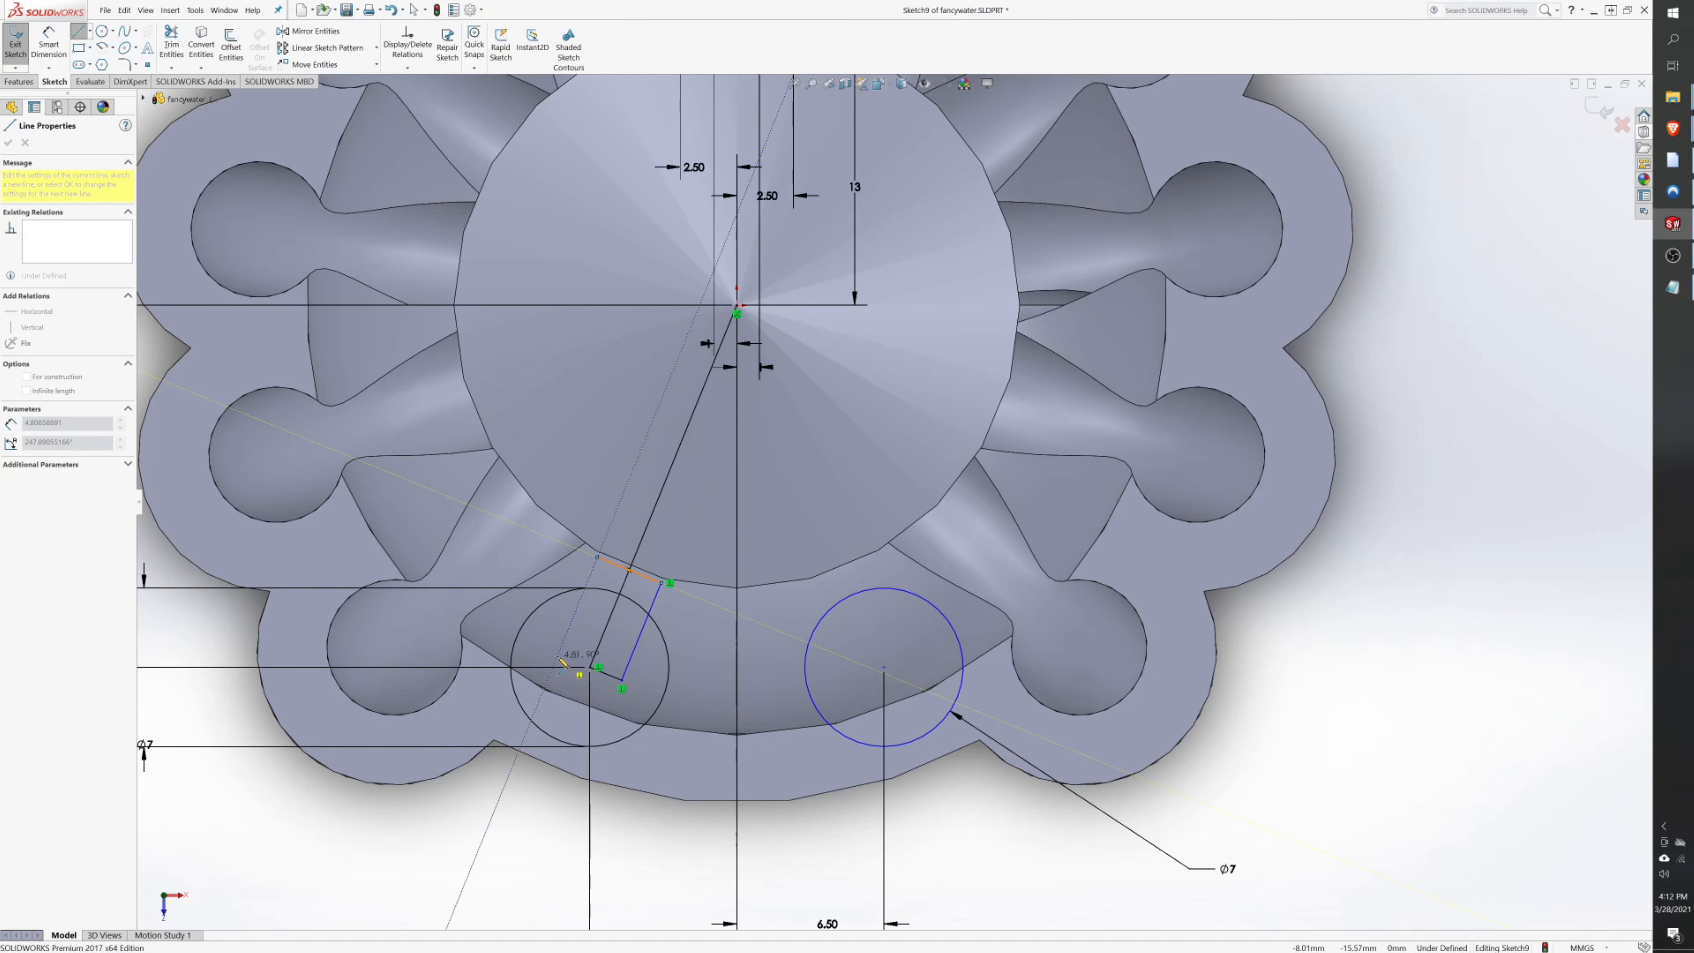
click(591, 668)
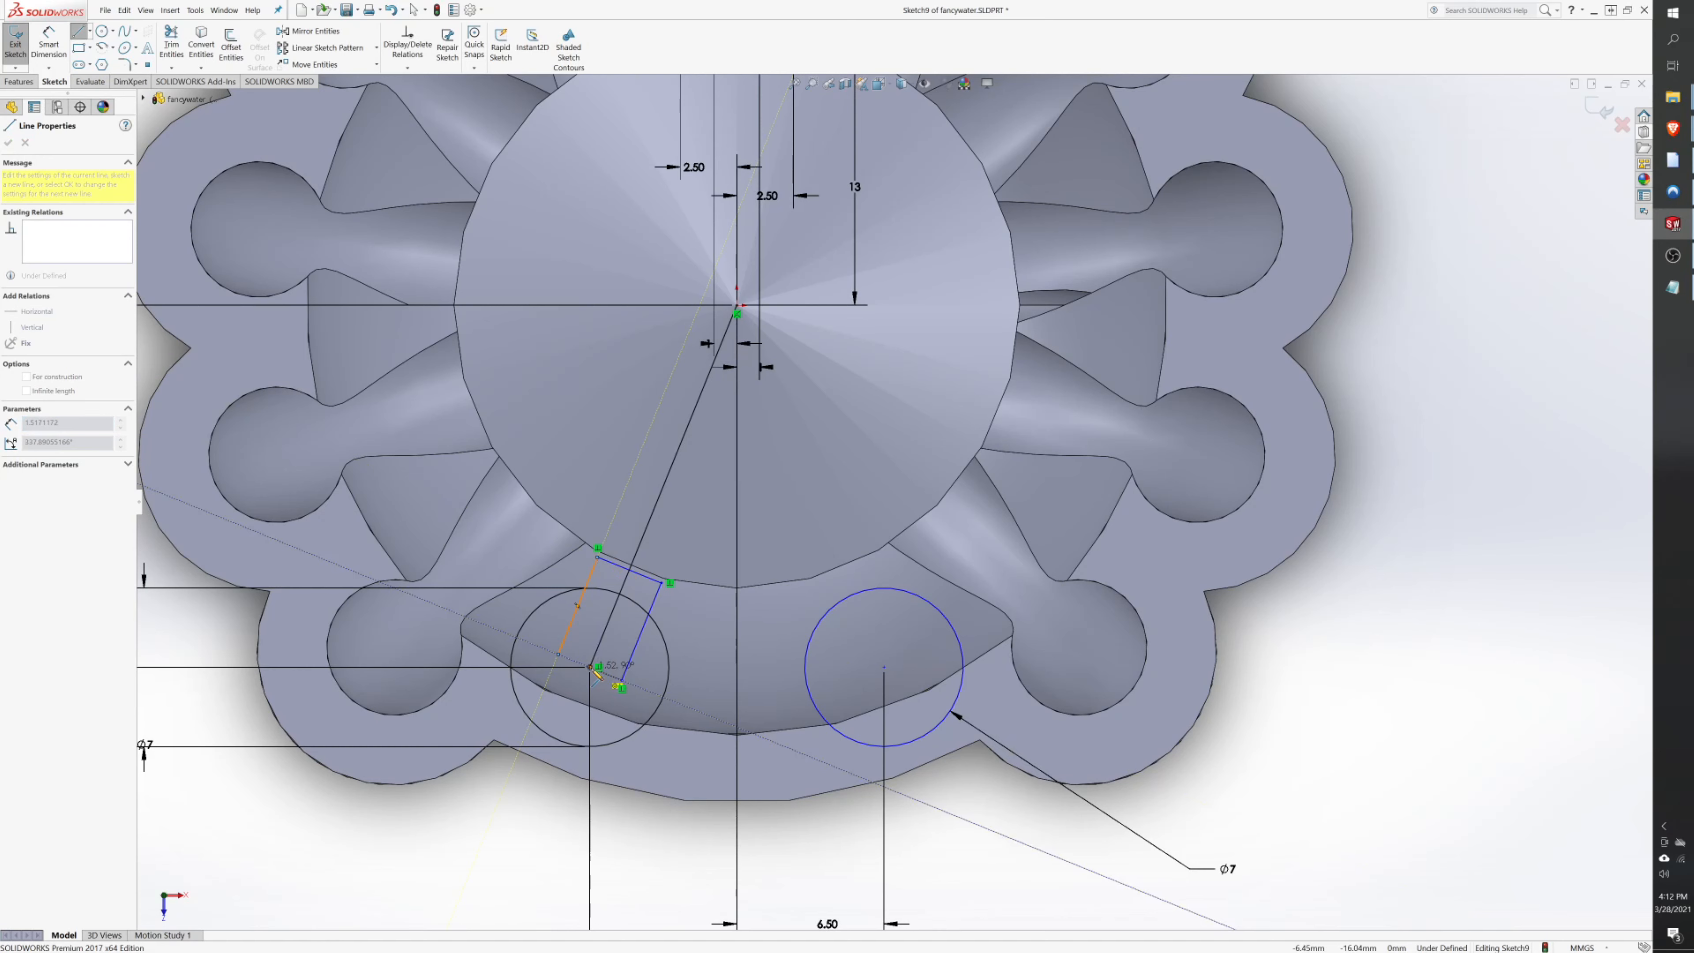
click(591, 669)
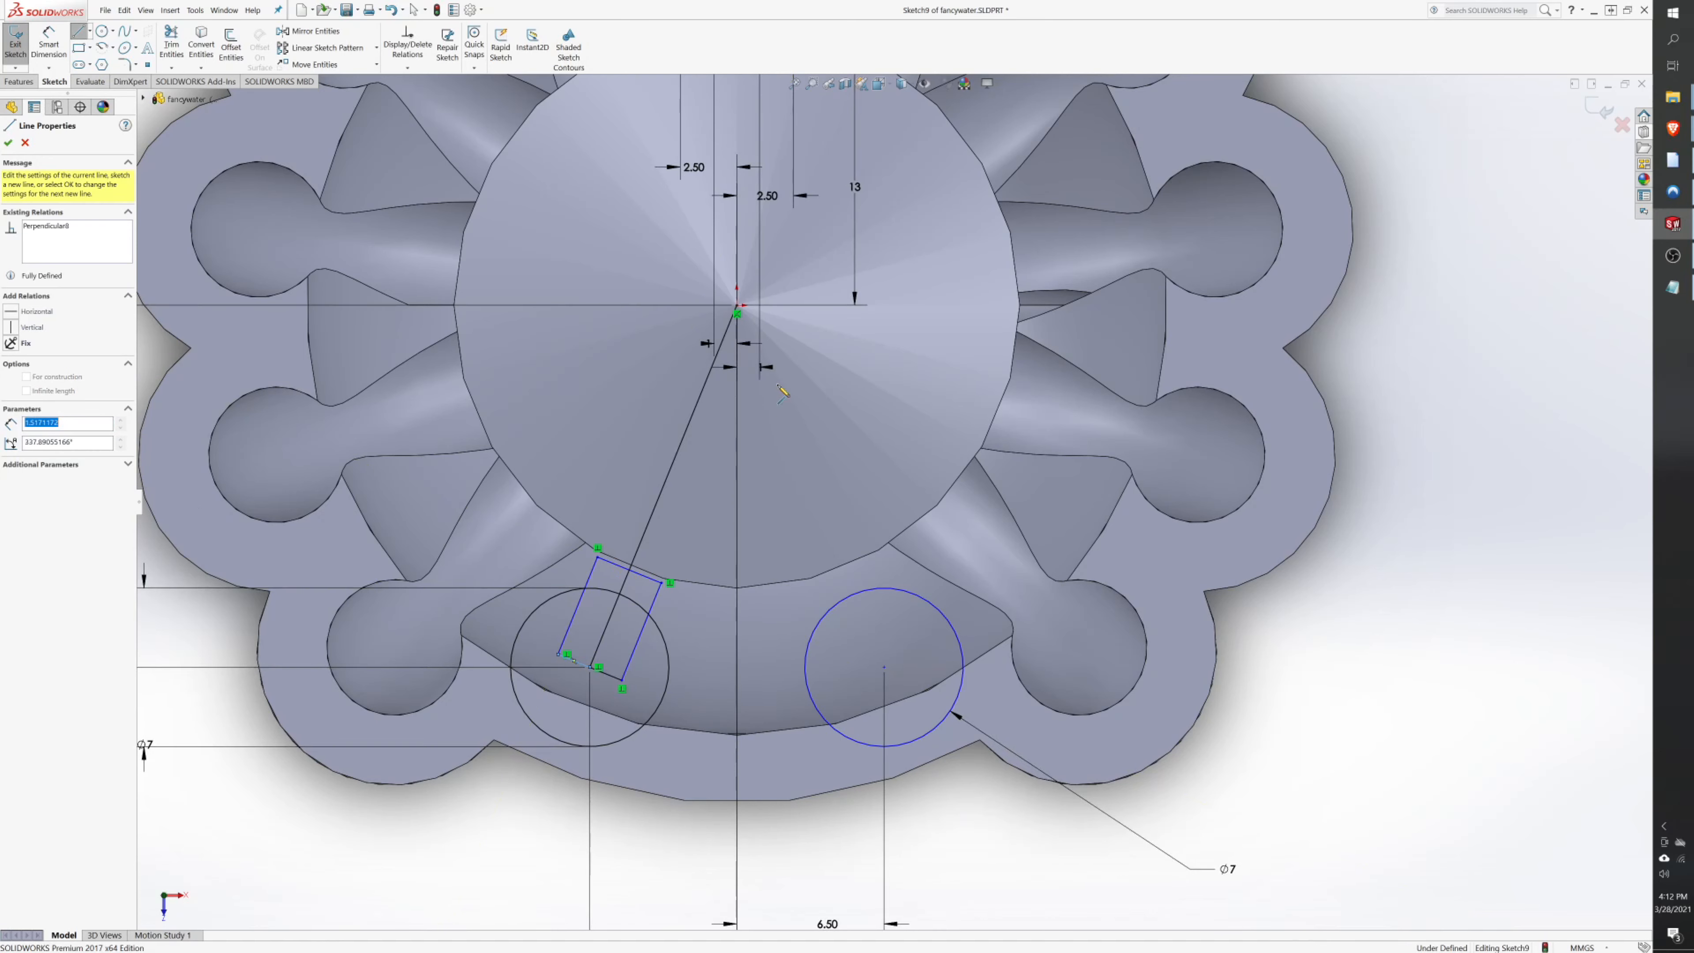
- Draw a line from the origin to the lower-right 7 mm circle's centre, and a closed rectangle about 9 mm long and 3 mm wide along it
click(737, 312)
click(883, 667)
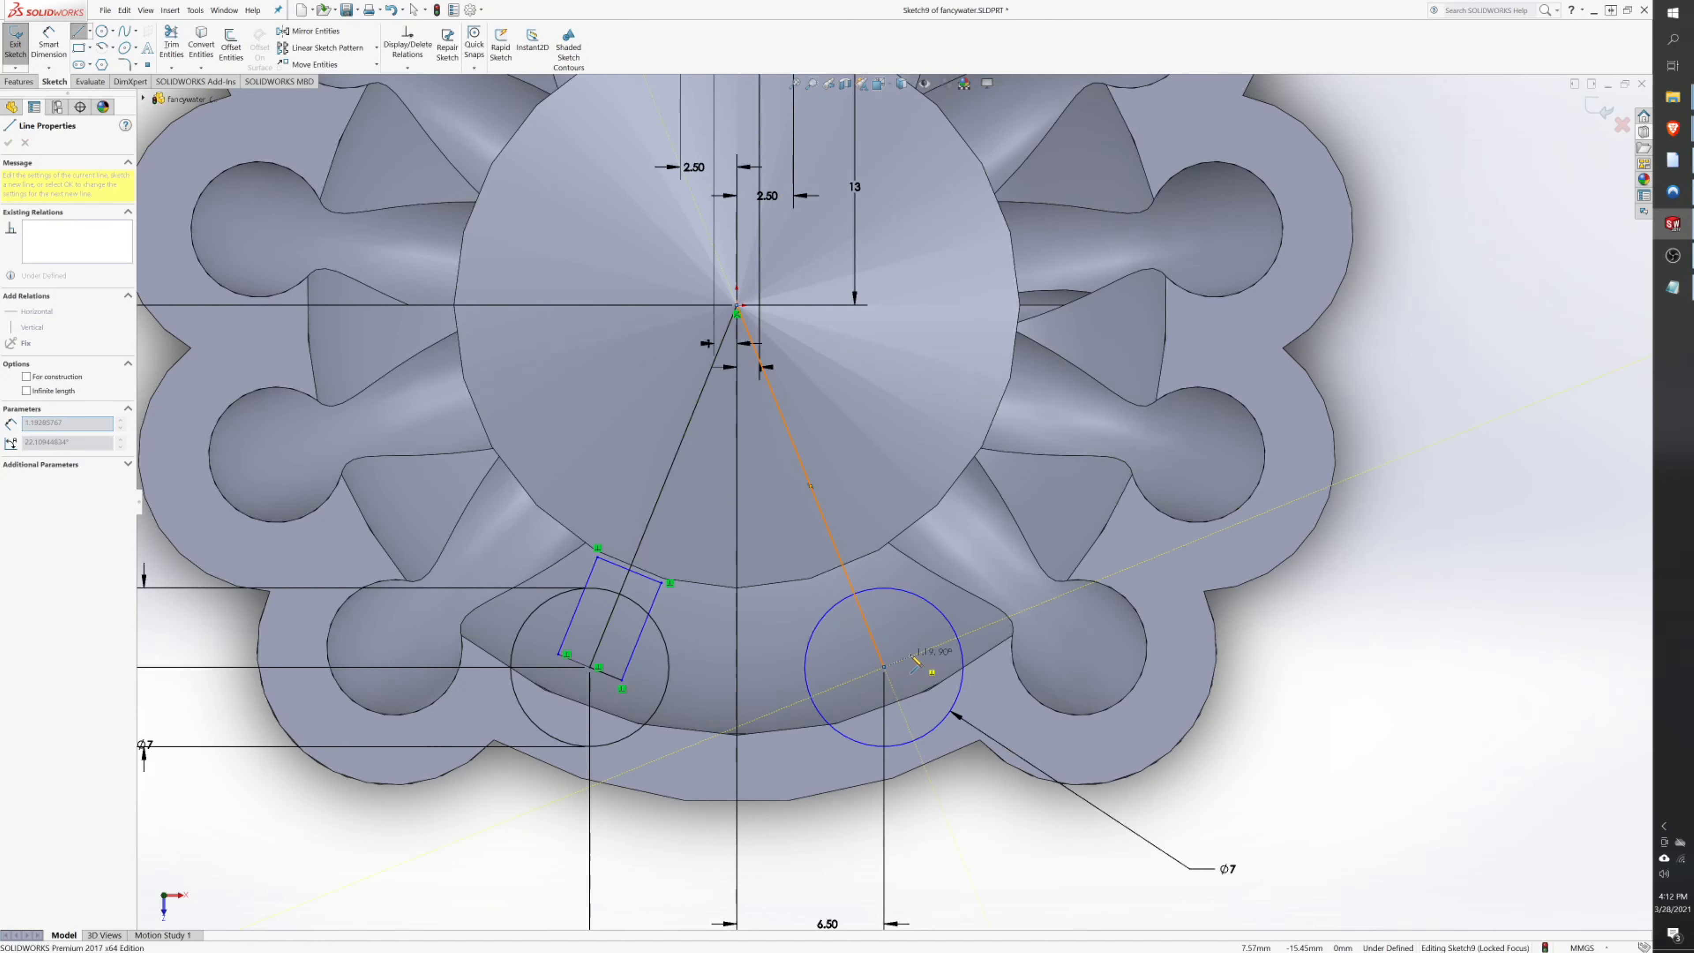
click(913, 655)
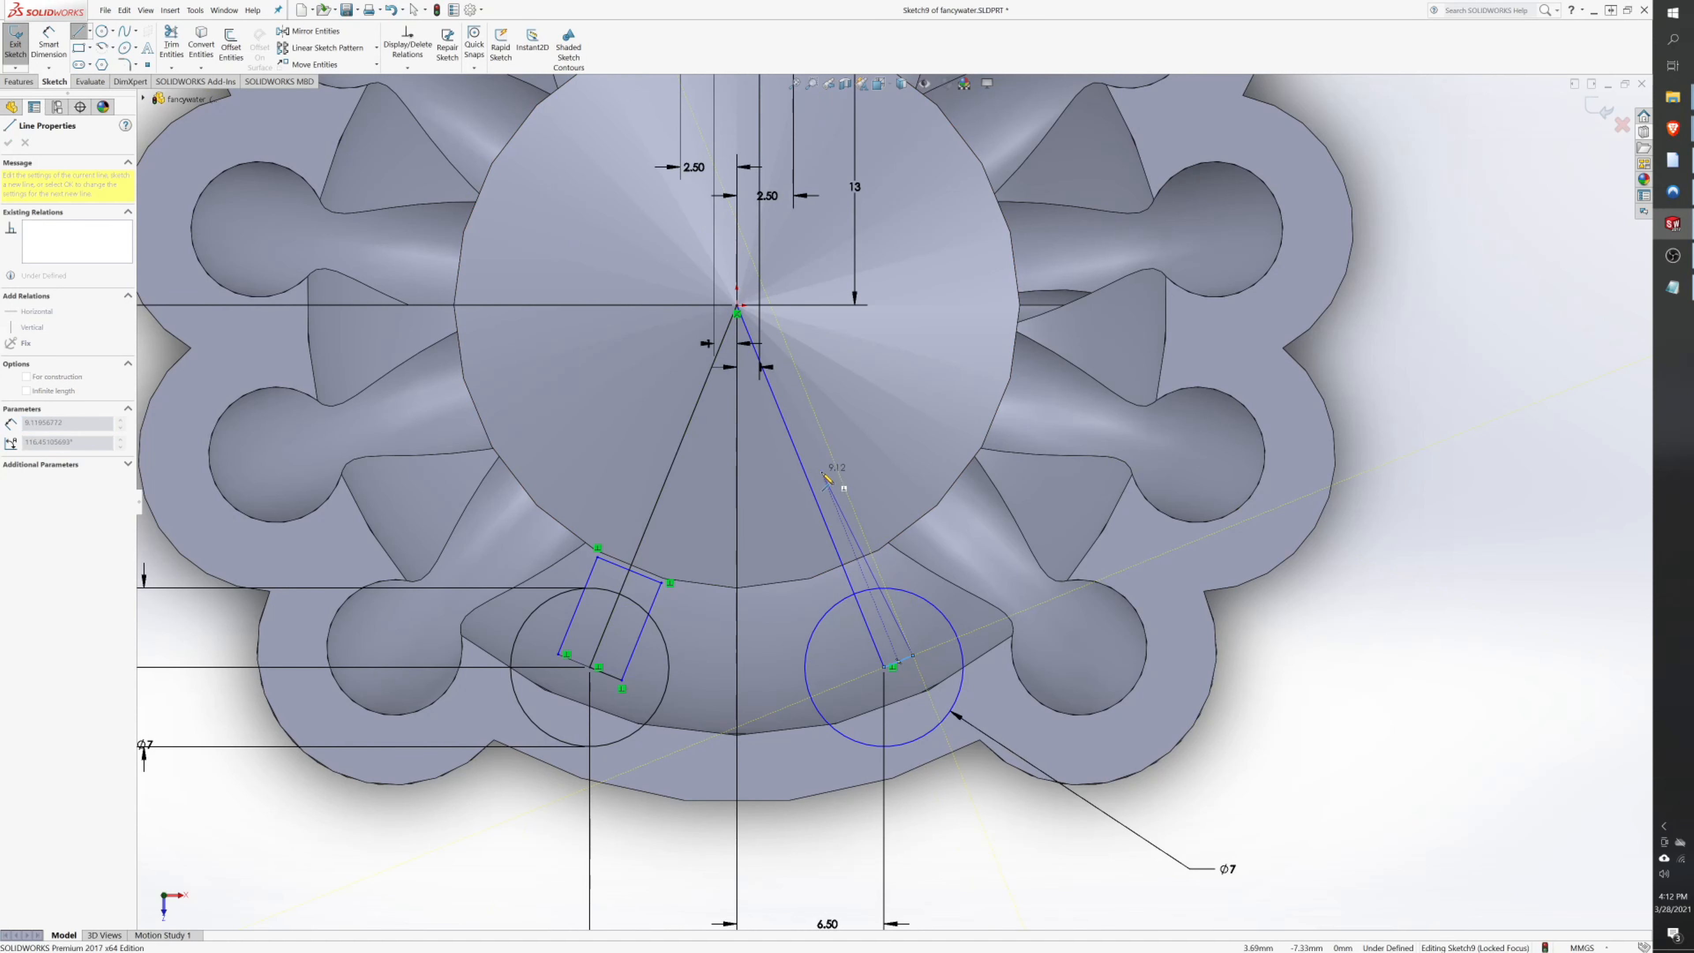
click(839, 475)
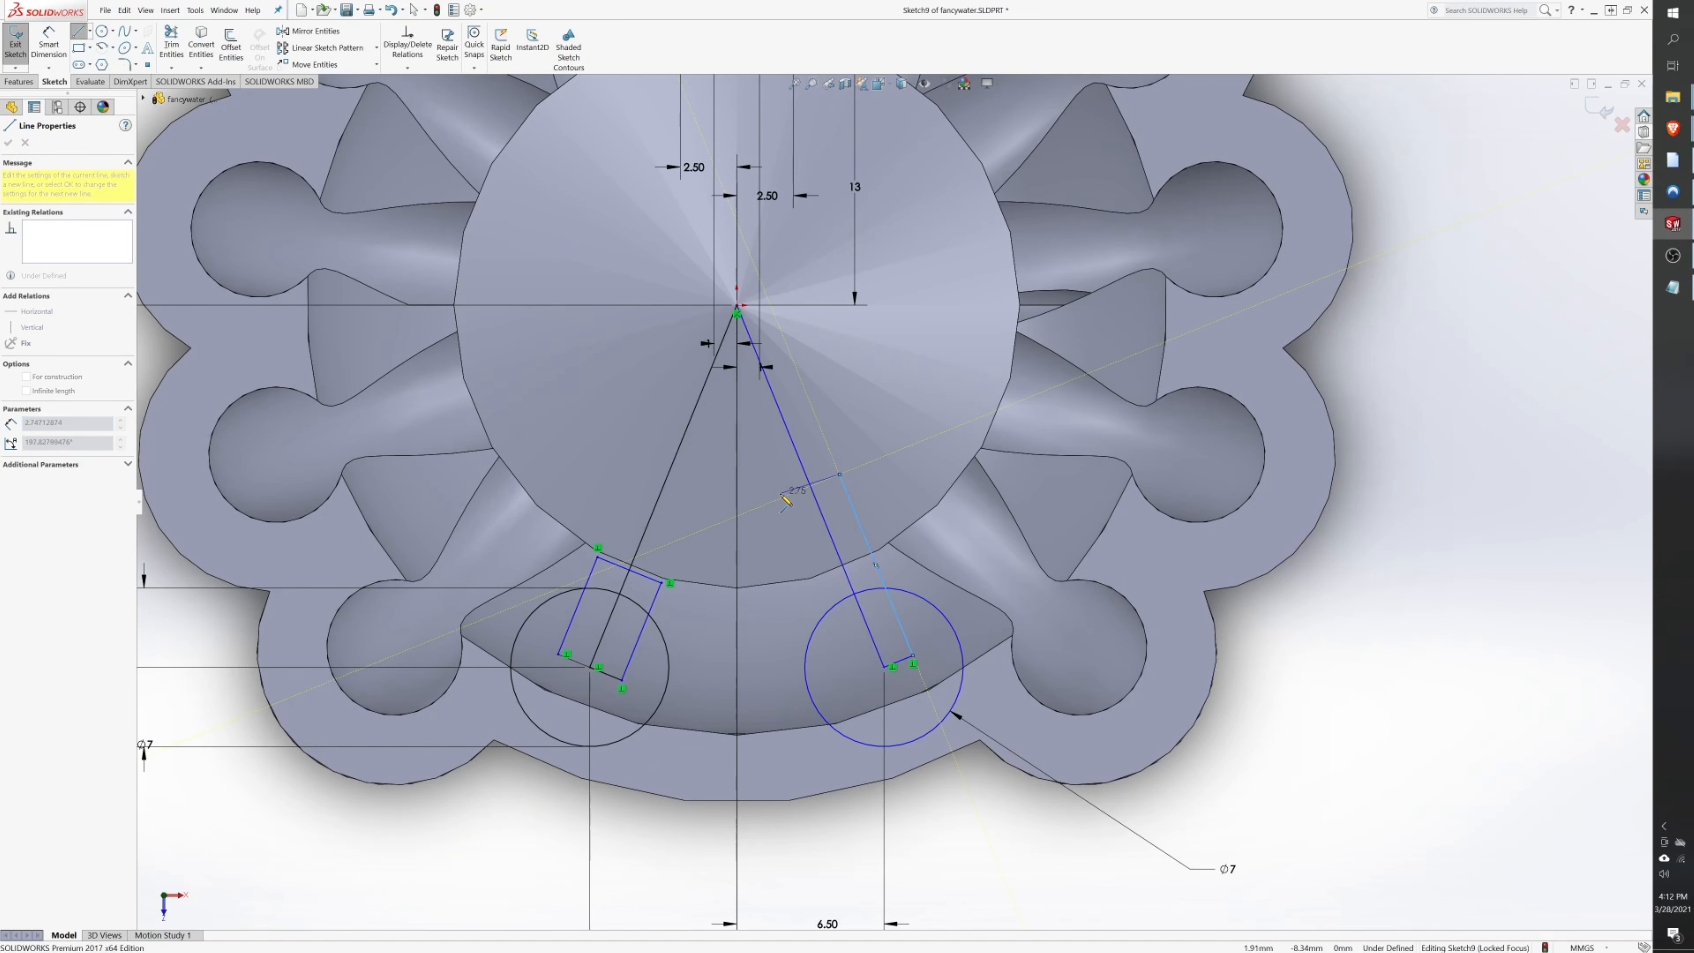
click(778, 499)
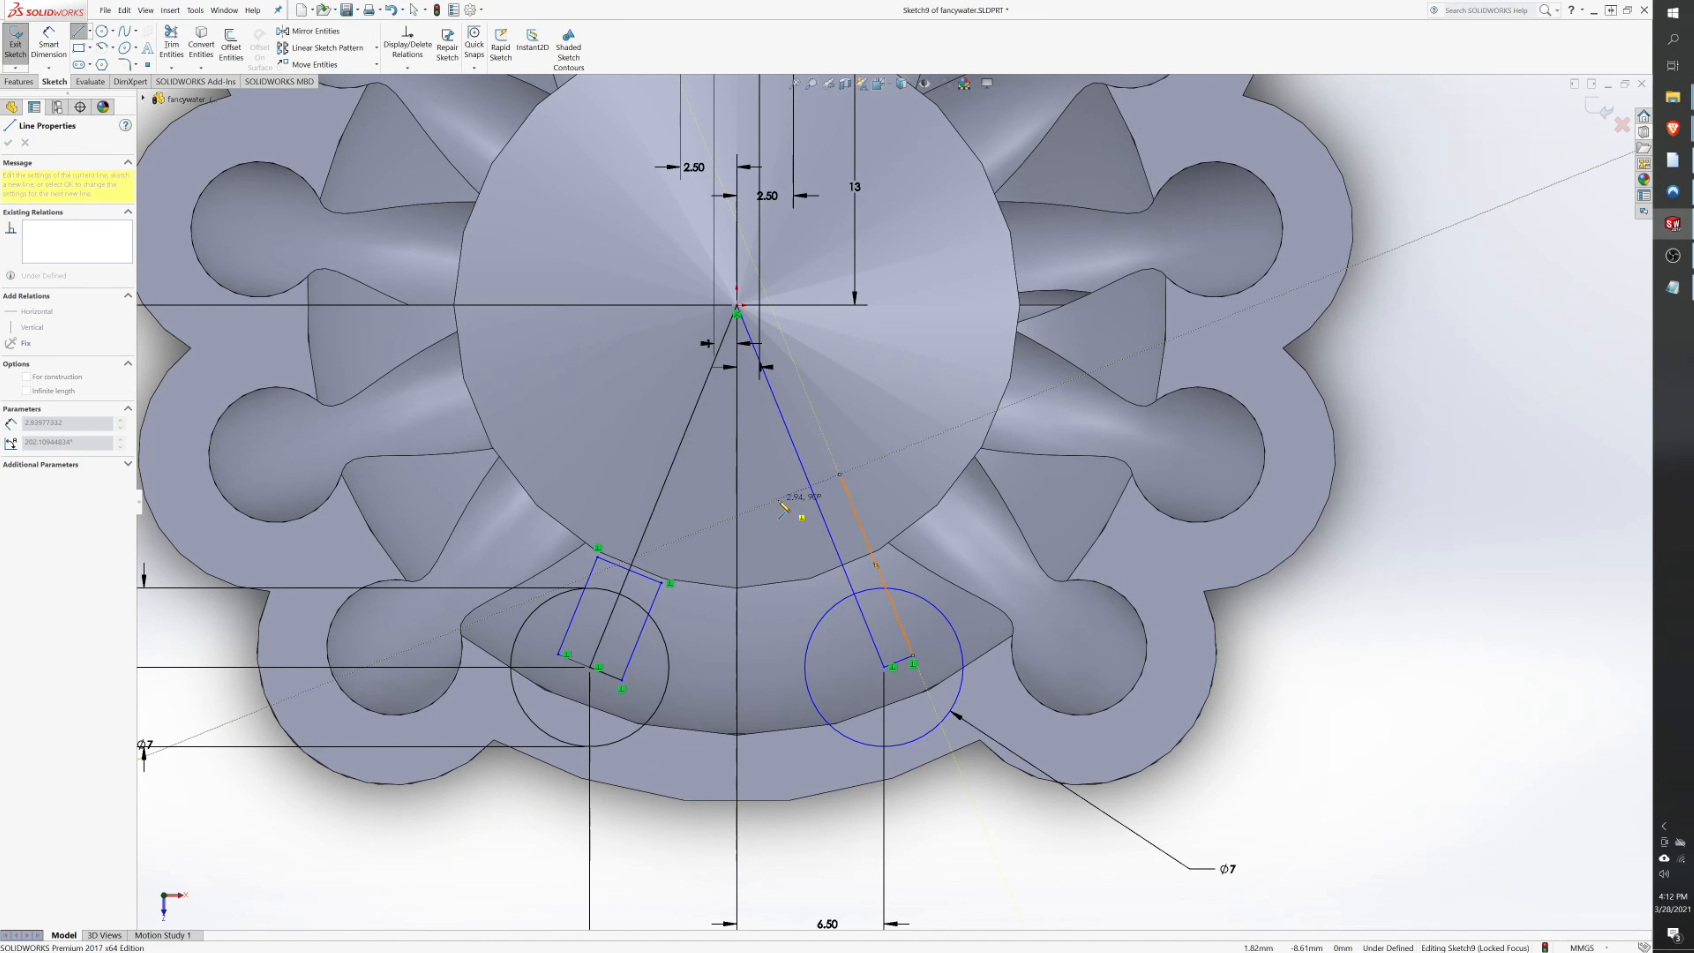
click(853, 681)
click(886, 666)
- Dimension both long sides of the lower-left slanted rectangle 1 mm from its slanted centre line
click(49, 44)
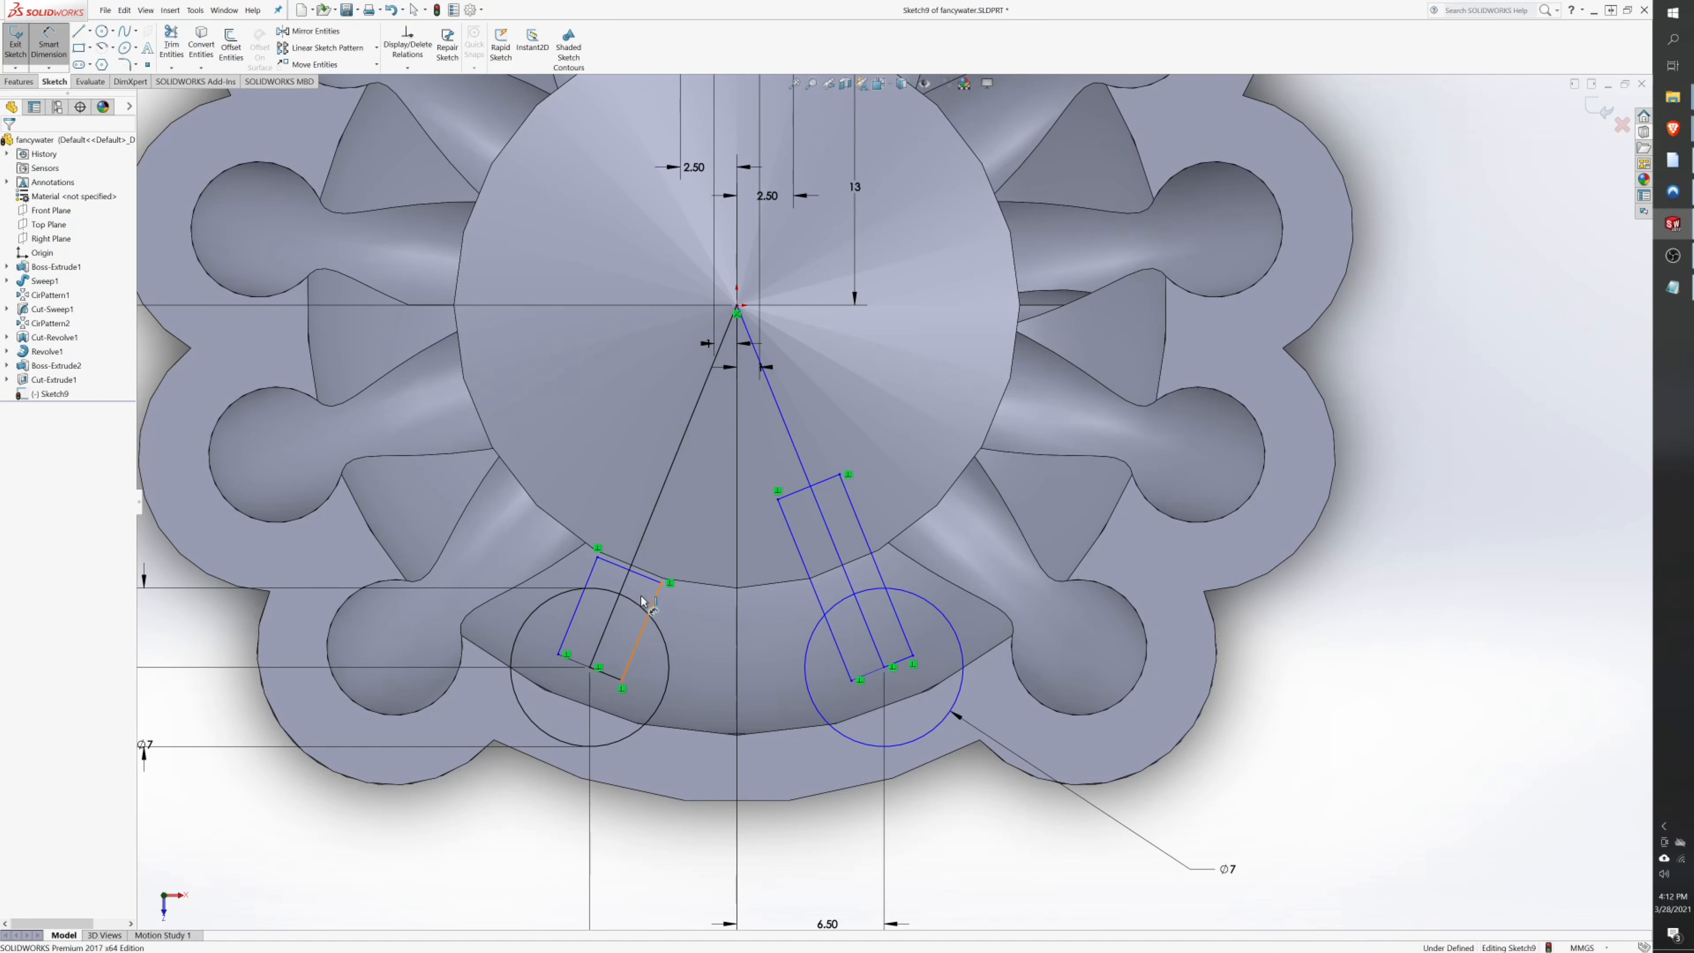
click(654, 611)
click(629, 574)
click(672, 548)
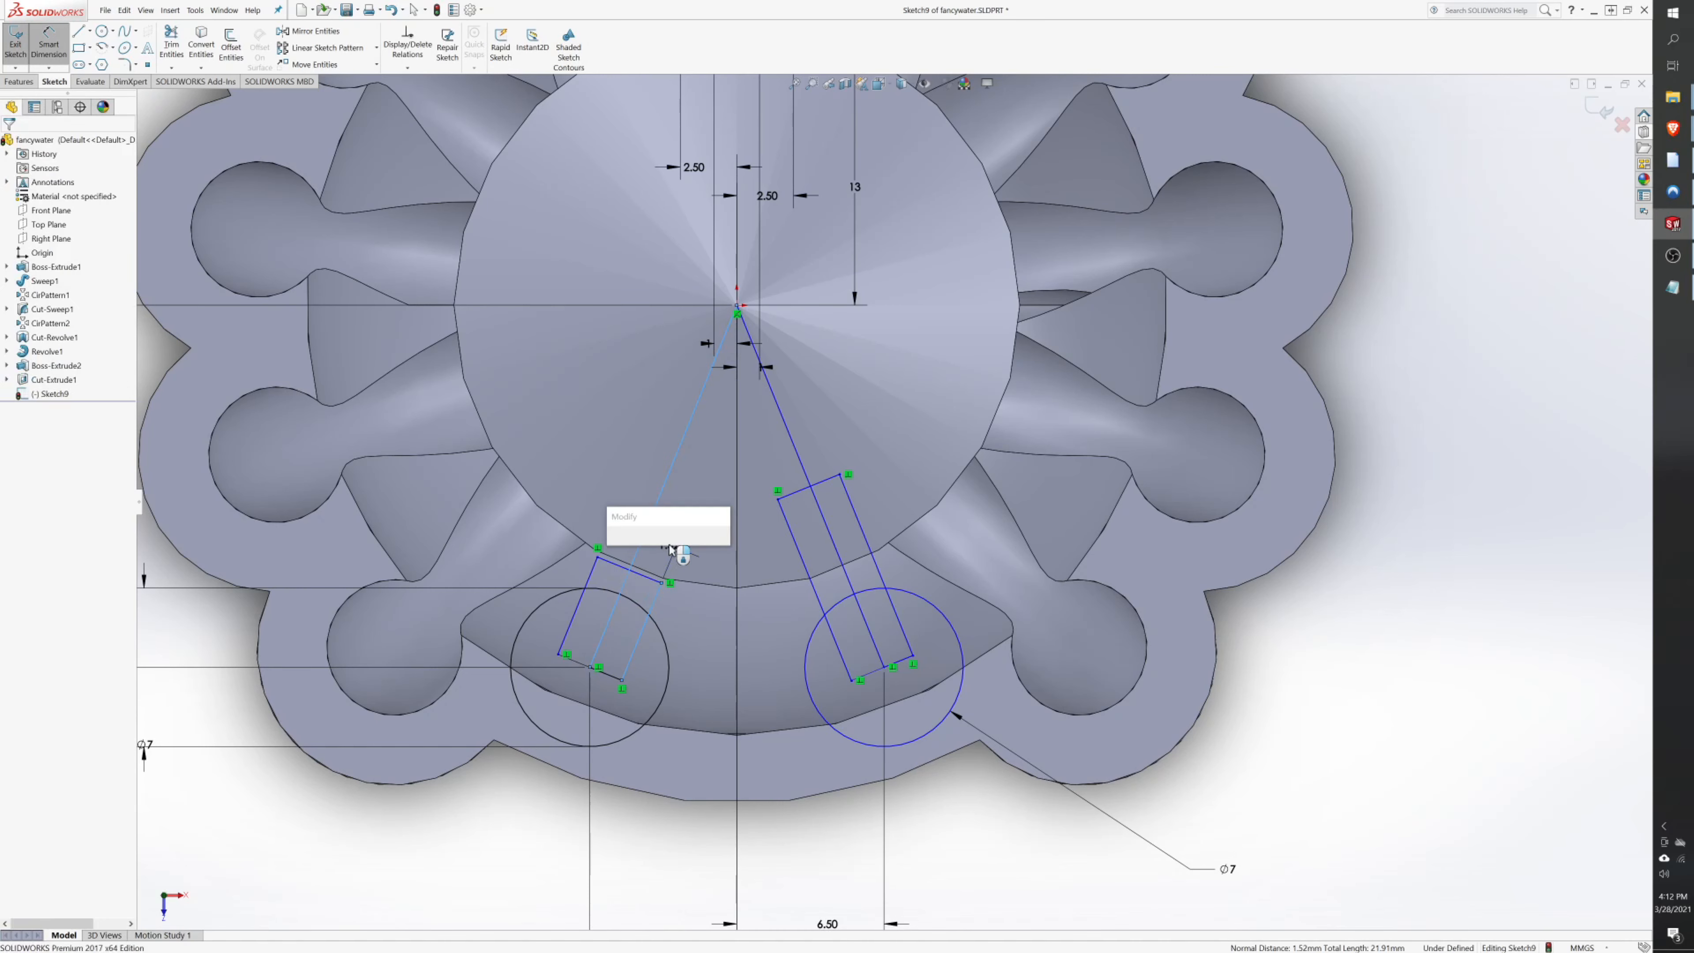
text(1.00mm)
key(Return)
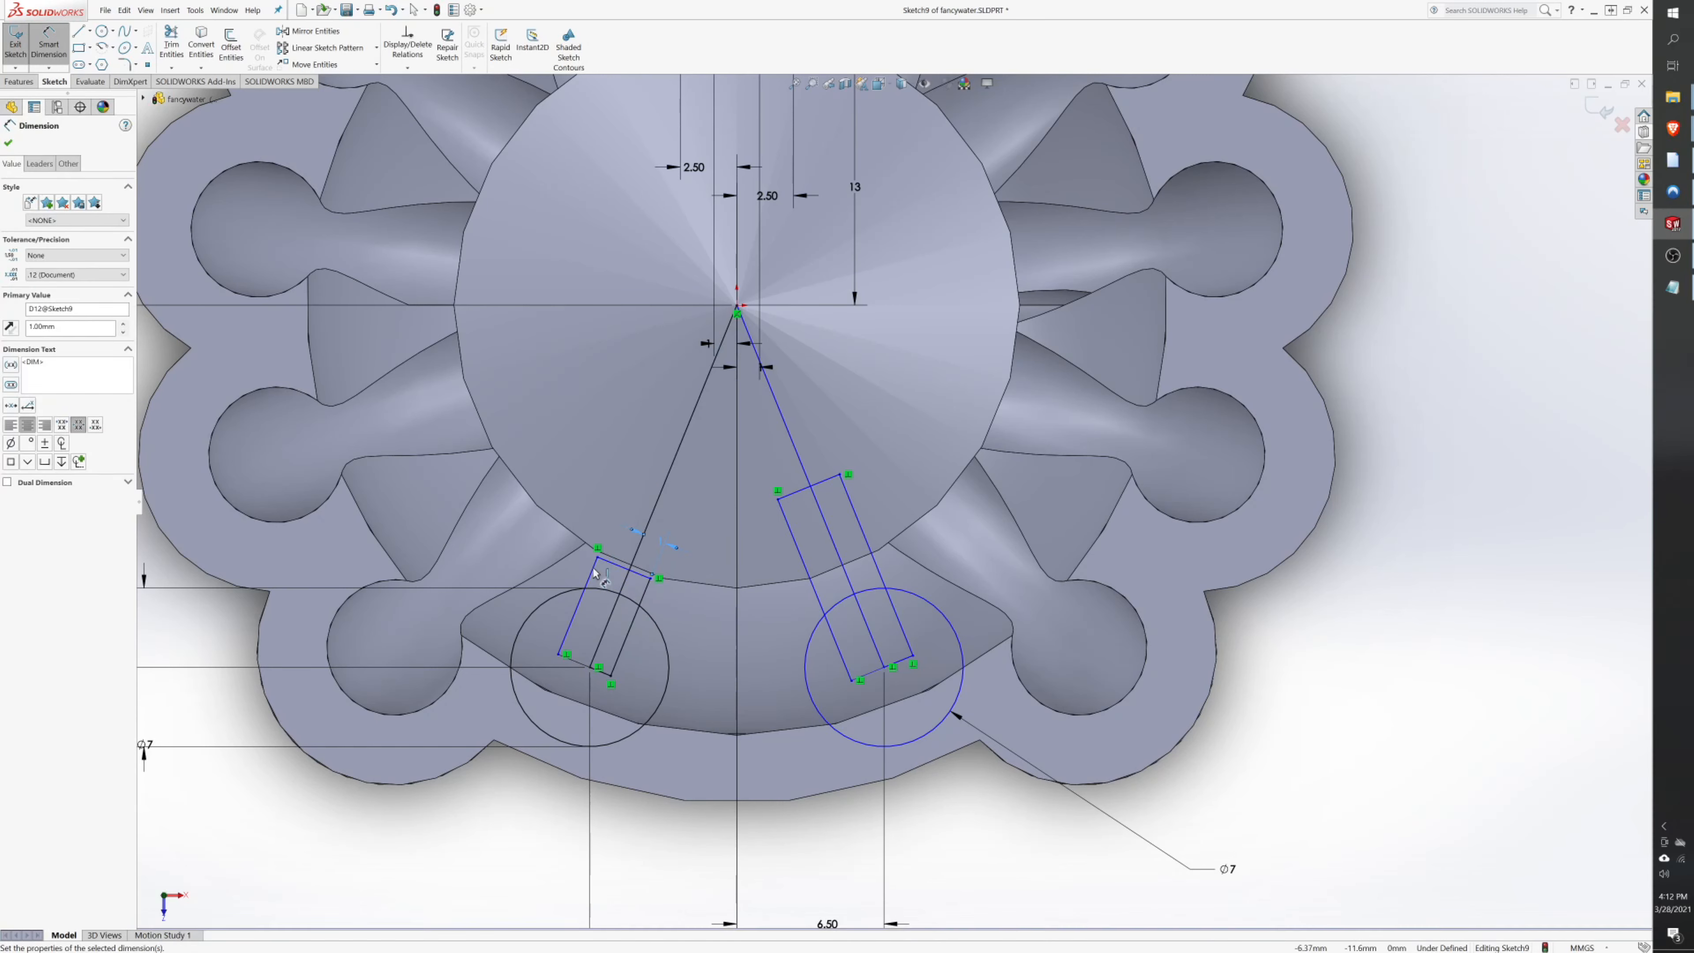
click(639, 547)
click(646, 485)
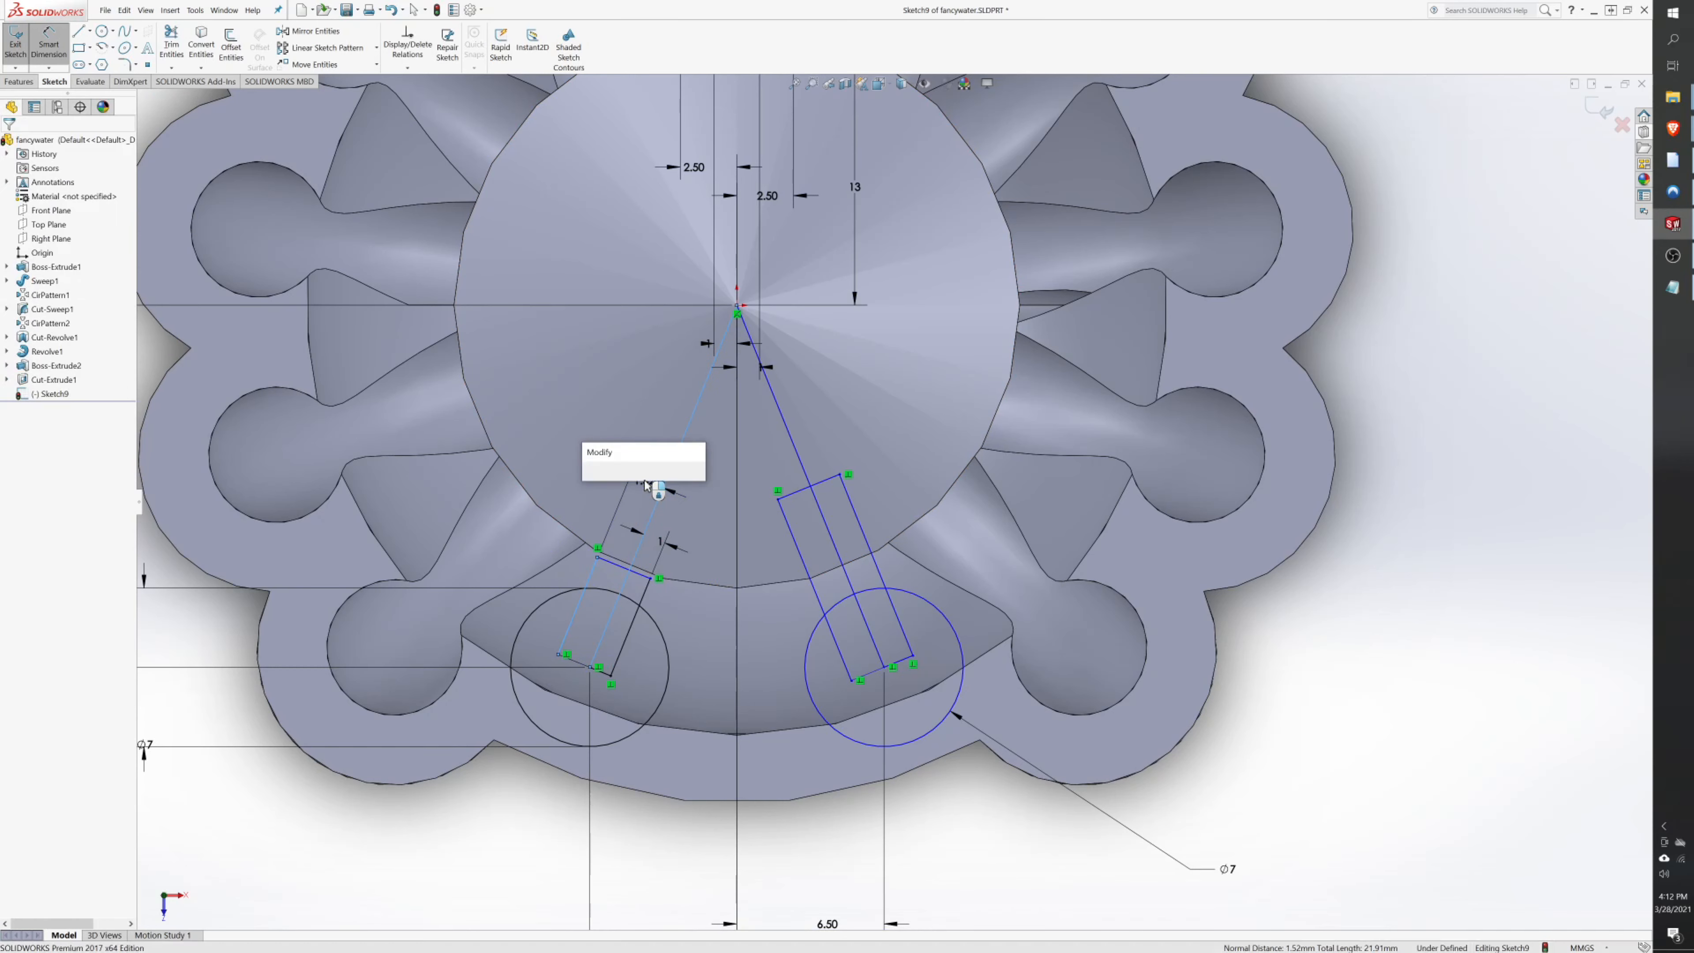
text(1)
key(Return)
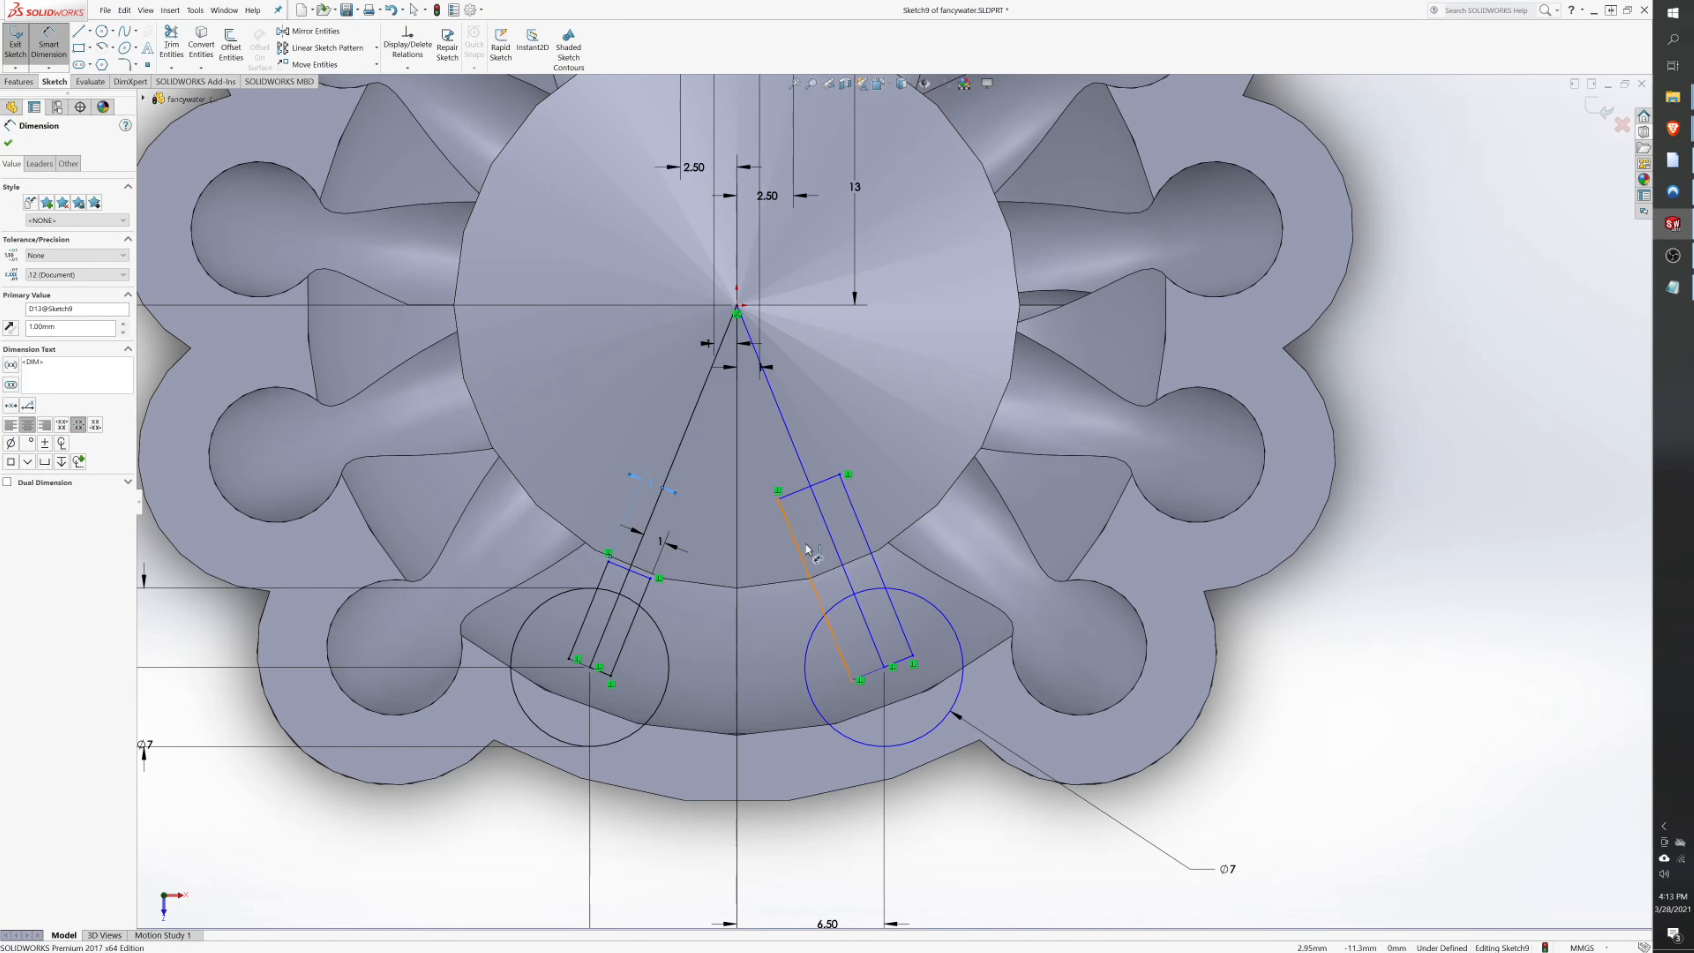
- Dimension both long sides of the lower-right slanted rectangle 1 mm from its slanted centre line
click(805, 567)
click(773, 456)
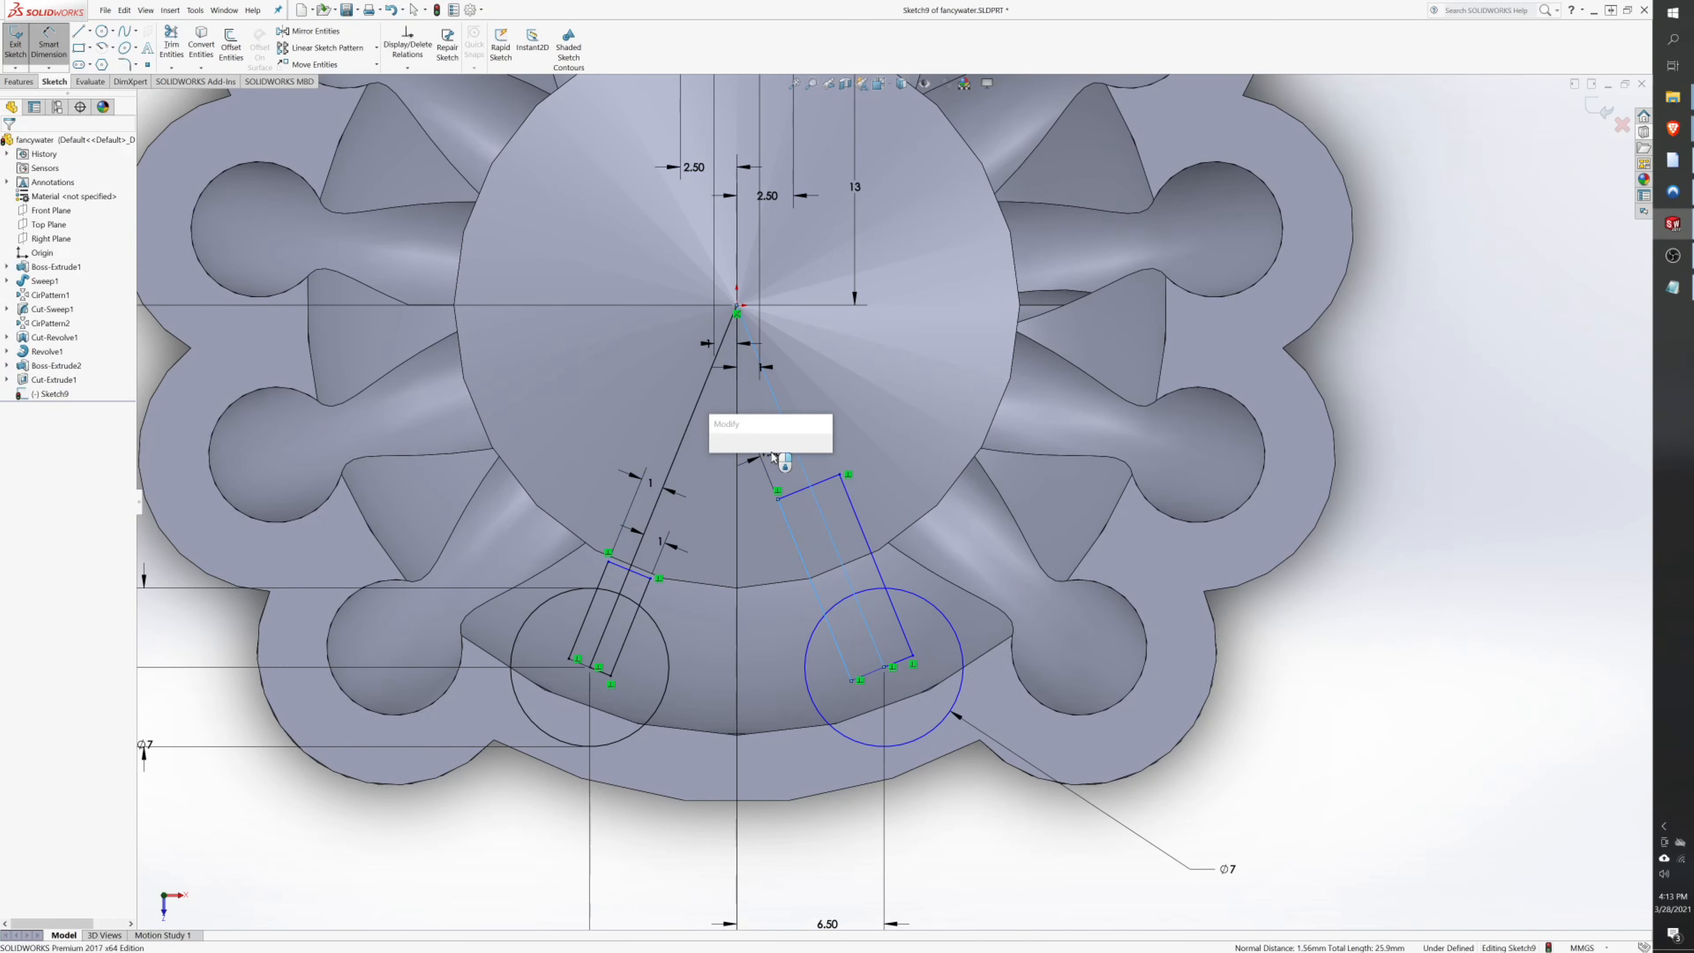
text(1)
key(Return)
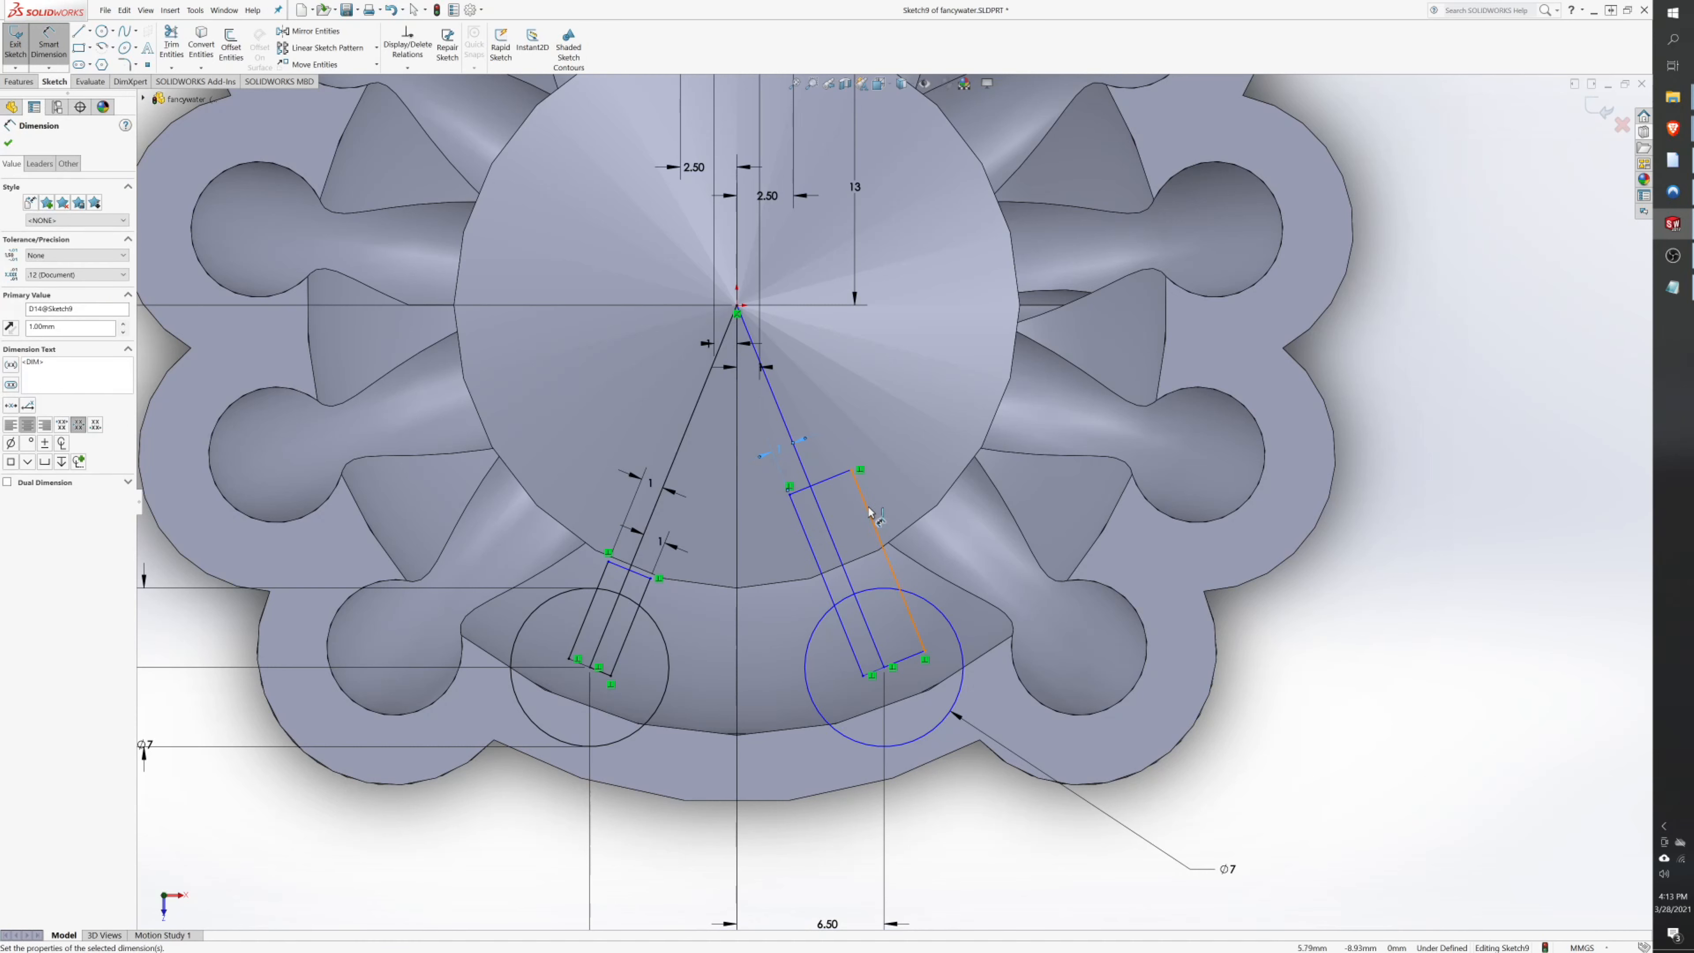
click(809, 480)
click(799, 419)
text(1)
key(Return)
- Trim the slanted centre lines, the rectangles' ends beyond the circles and the arcs between their sides, leaving an open slot in each 7 mm circle
click(171, 46)
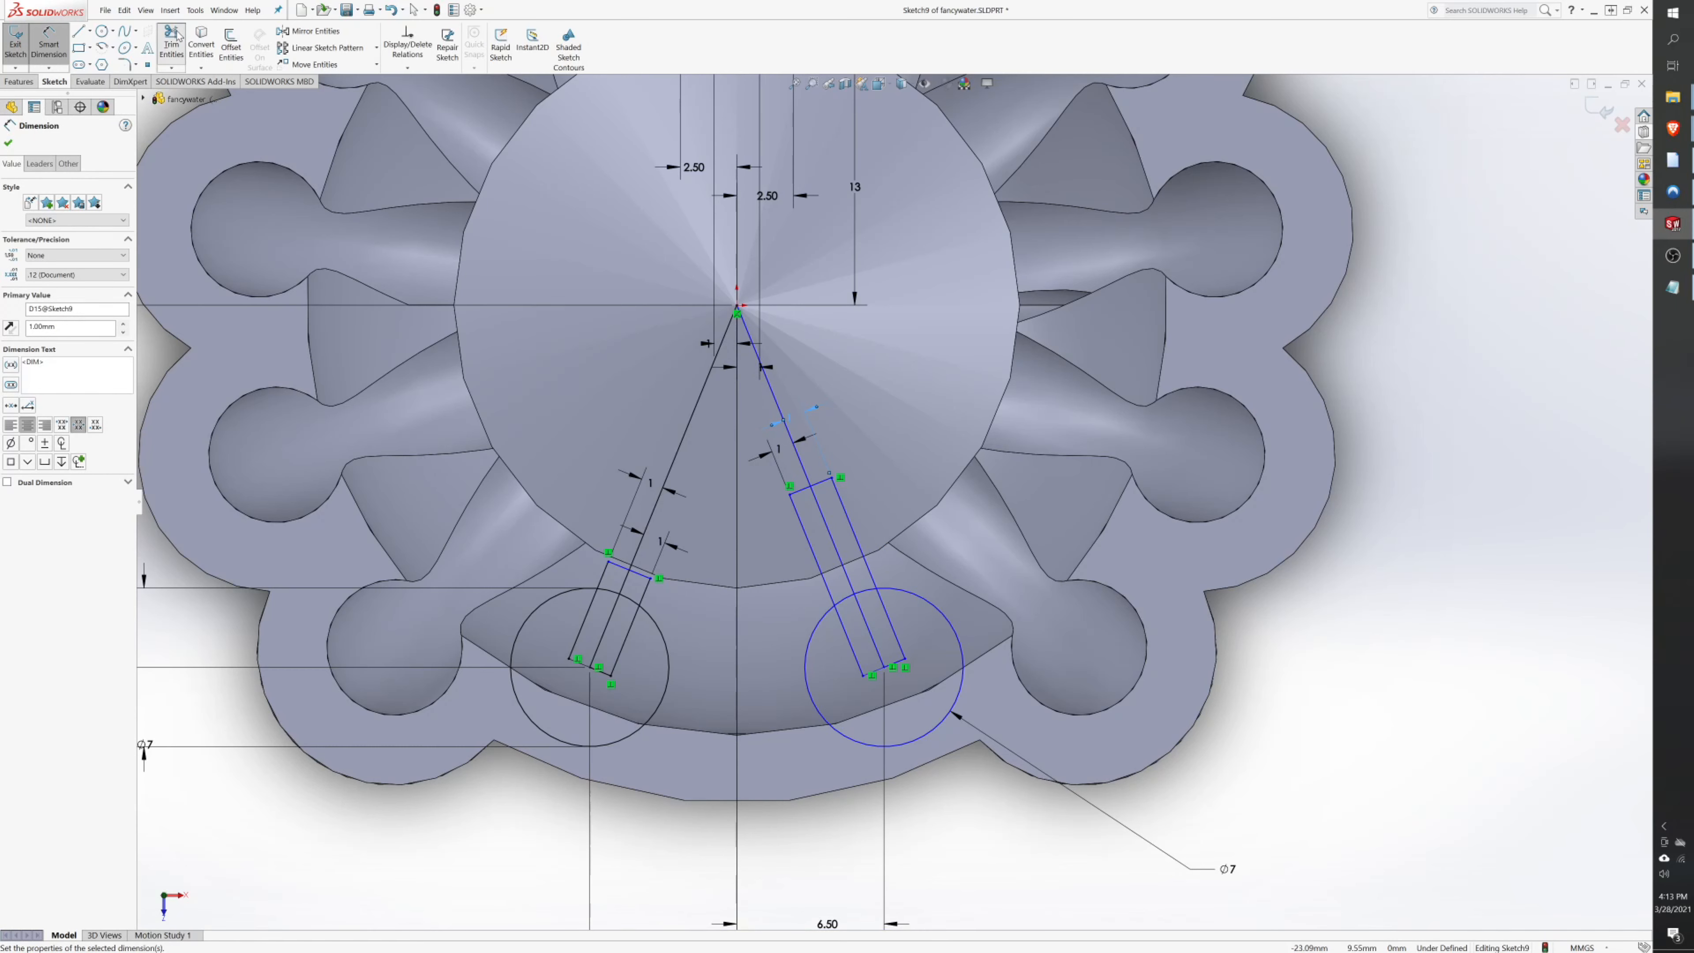
click(687, 435)
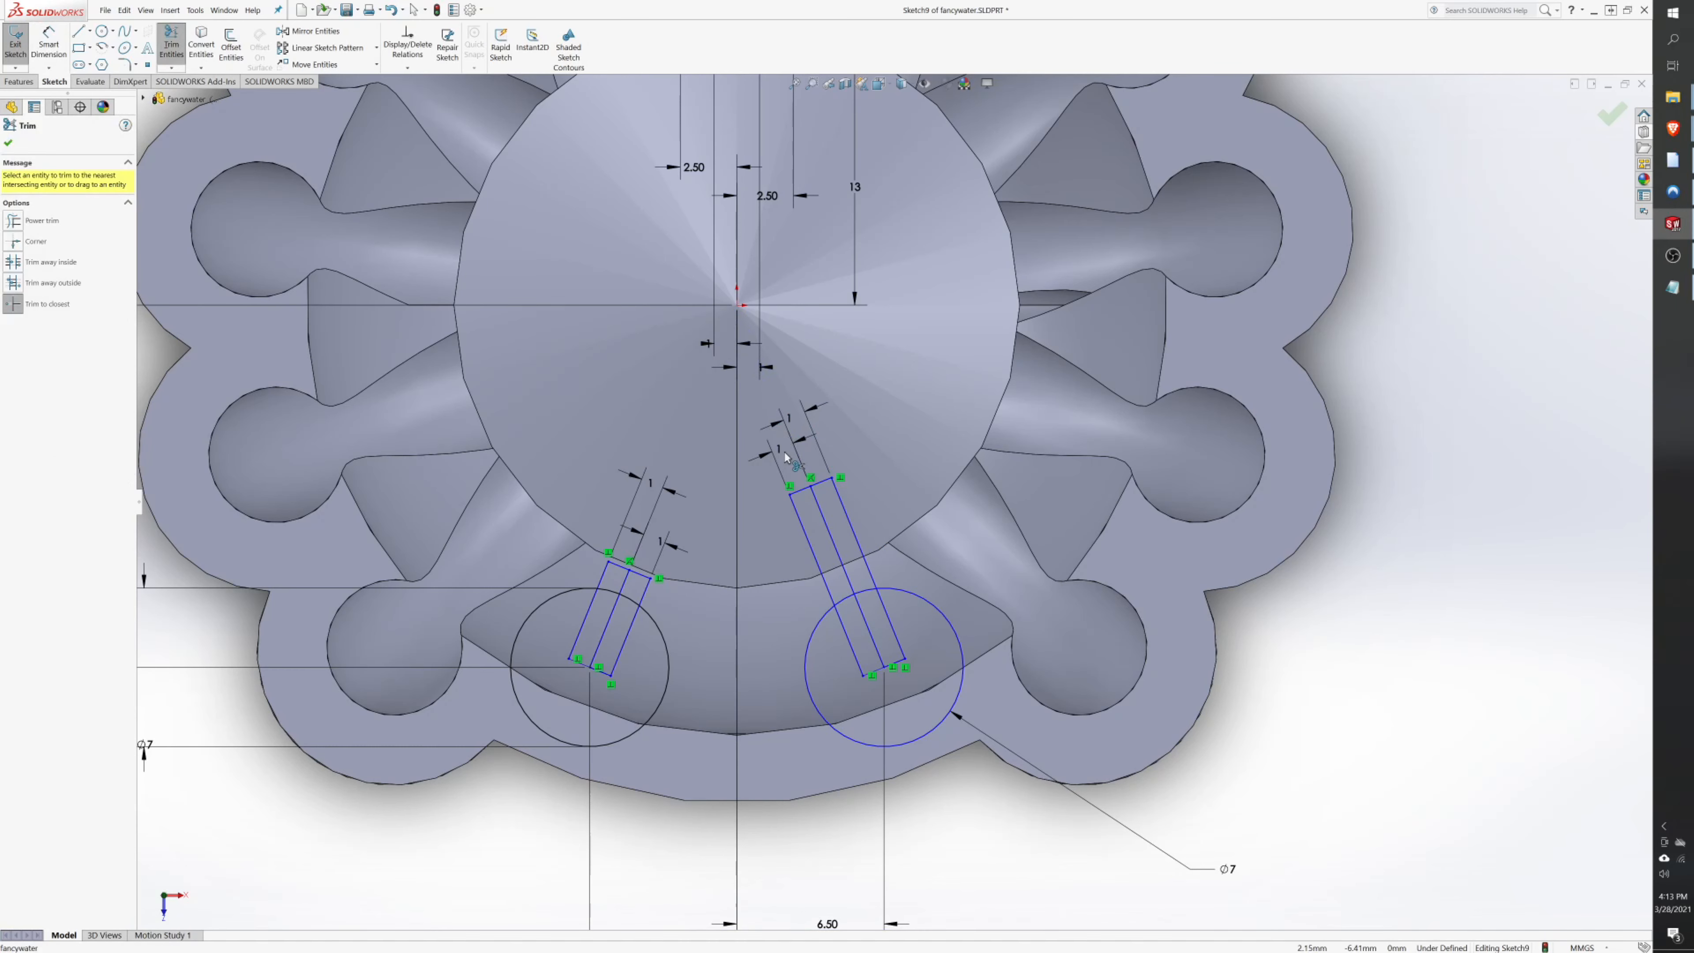
click(823, 515)
click(807, 545)
click(842, 504)
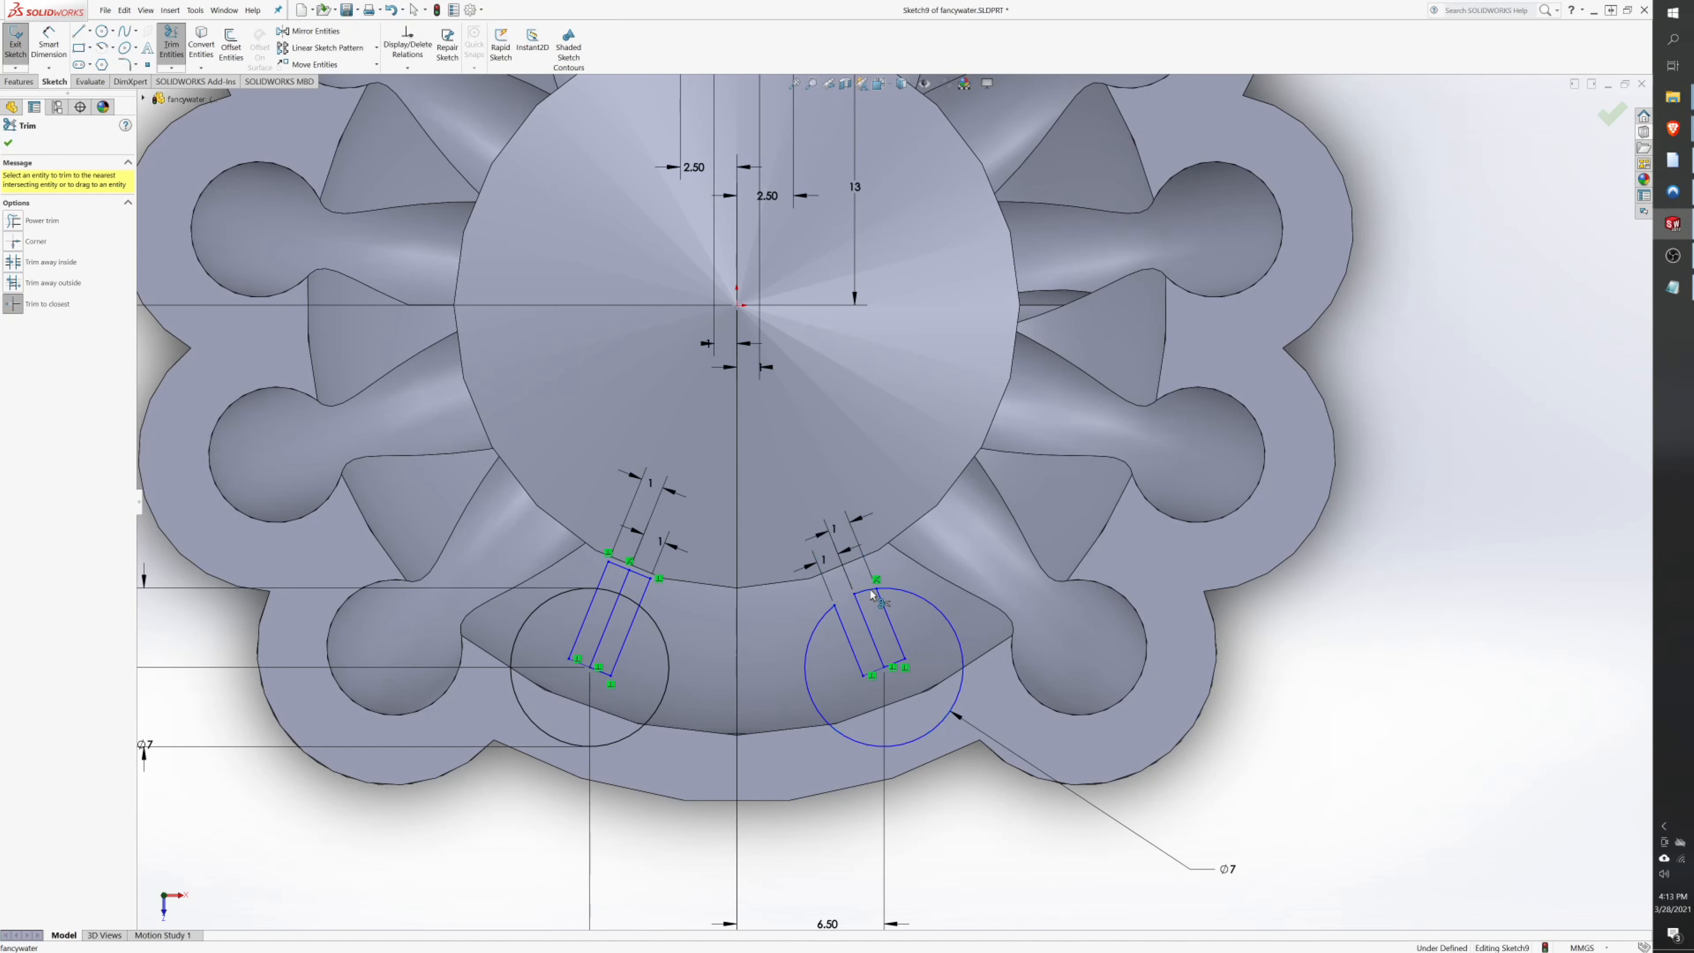
click(862, 614)
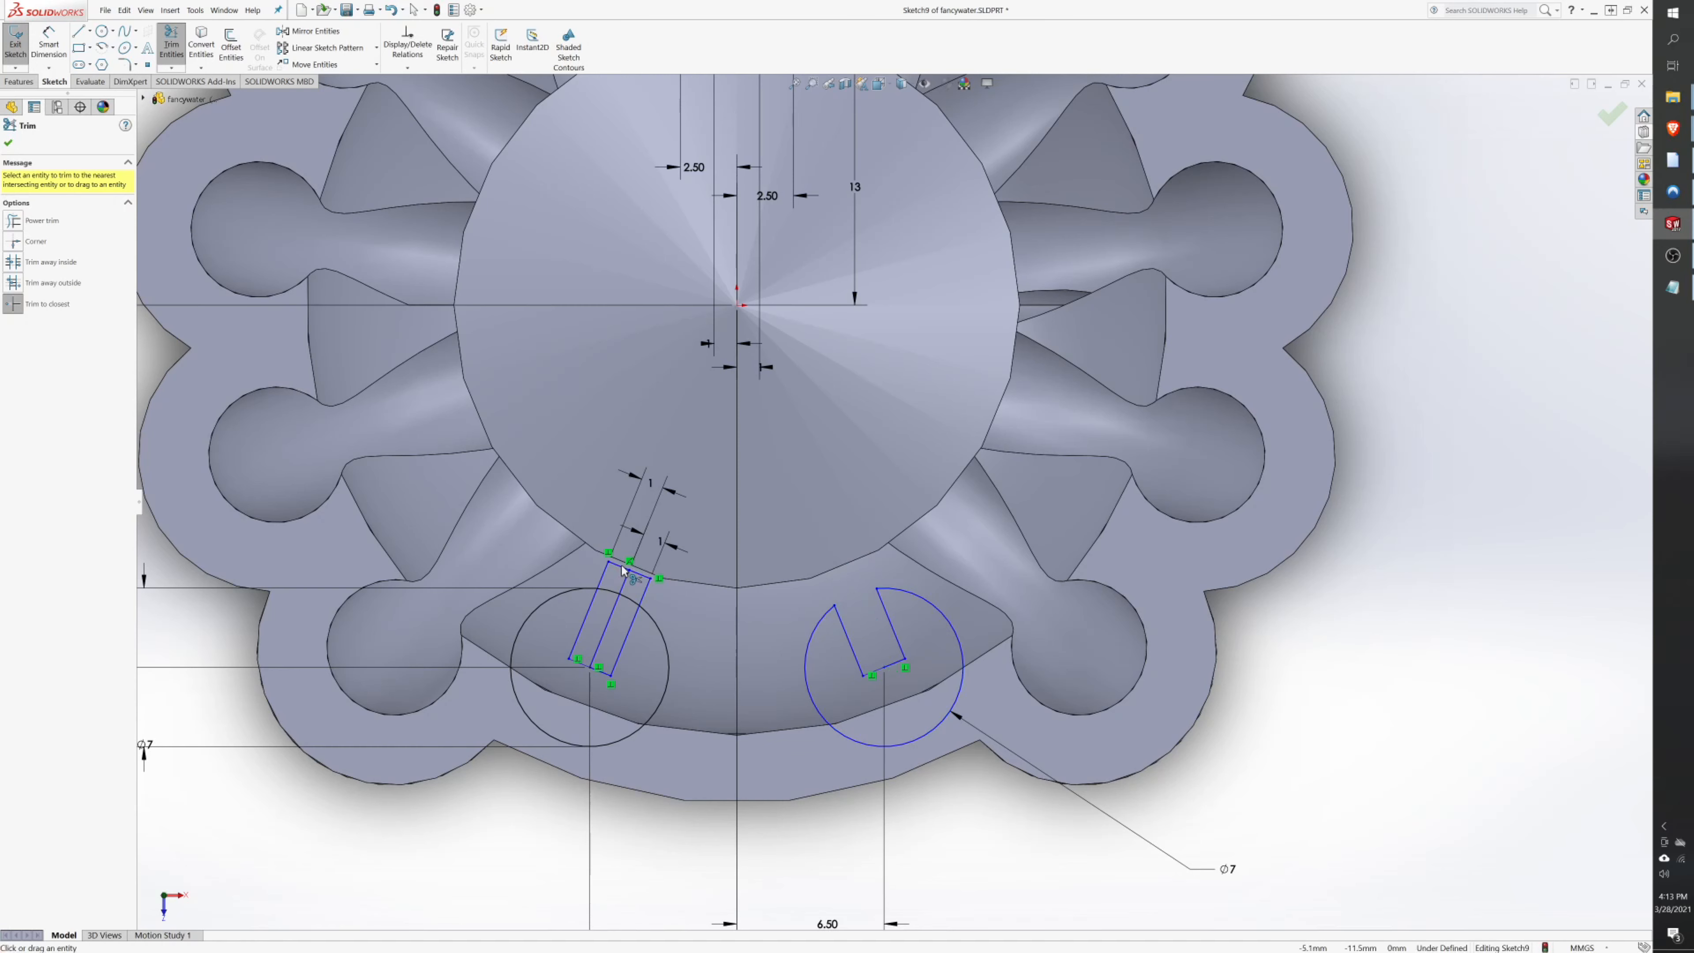
click(634, 574)
click(616, 606)
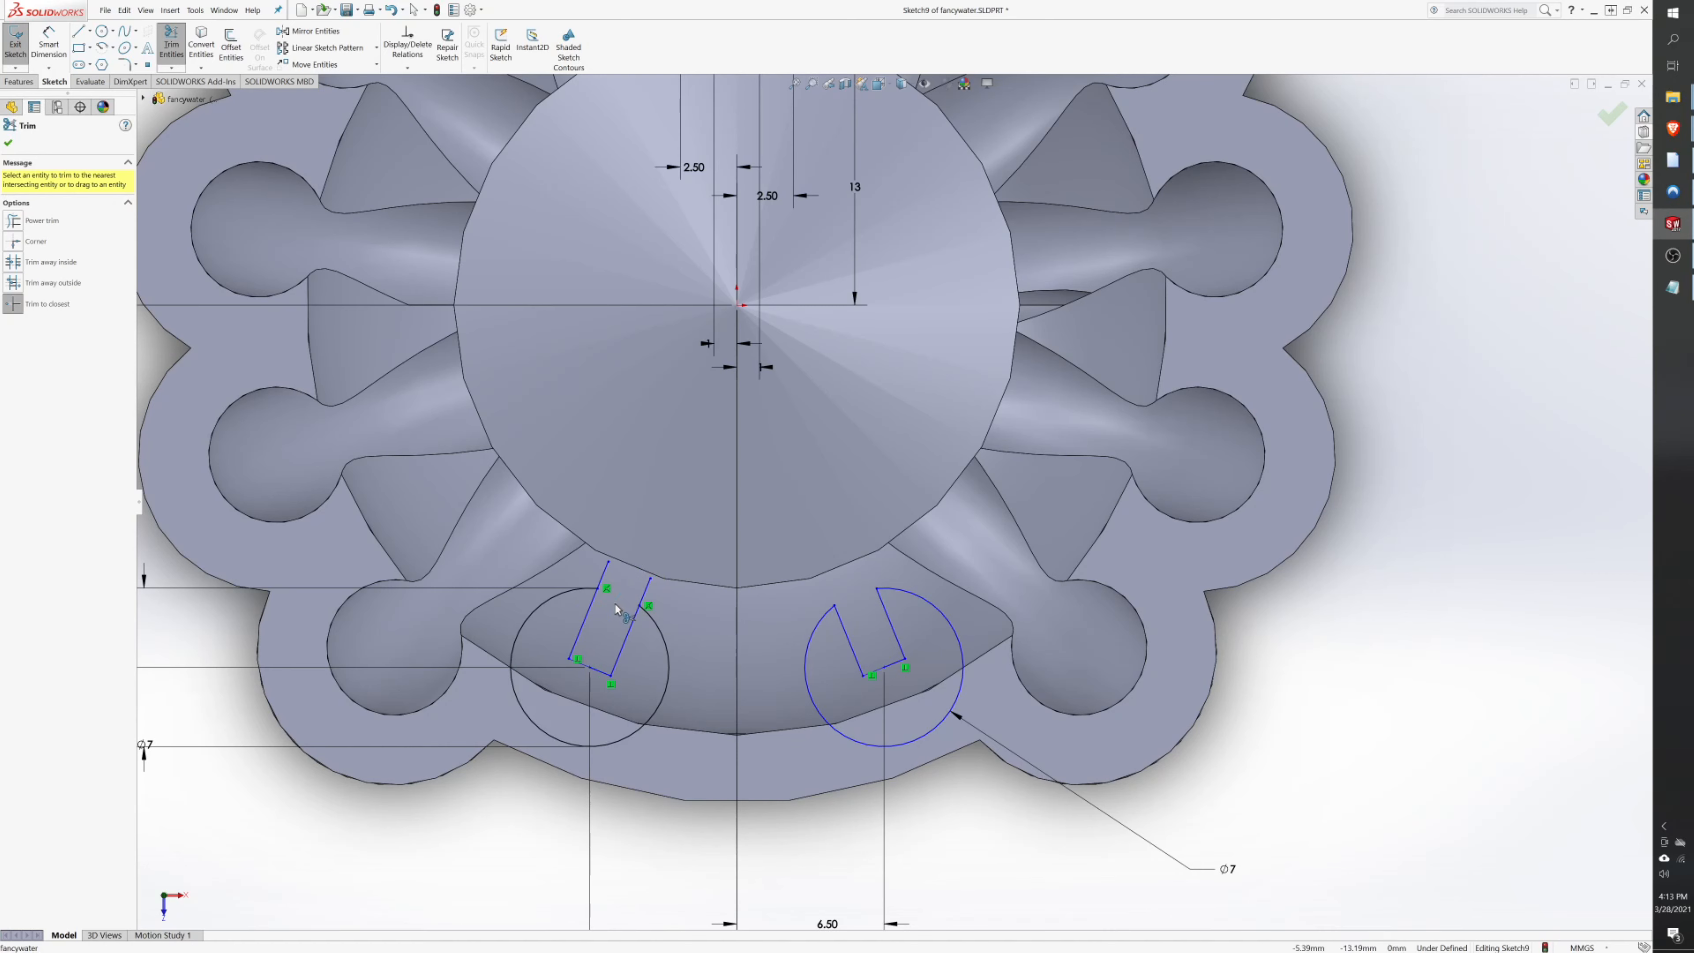
- Extrude the slotted rectangle and both slotted circles as a blind 200 mm boss in the reversed direction, checking the preview in wireframe
scroll(736, 583, up, 4)
middle_drag(804, 530, 903, 359)
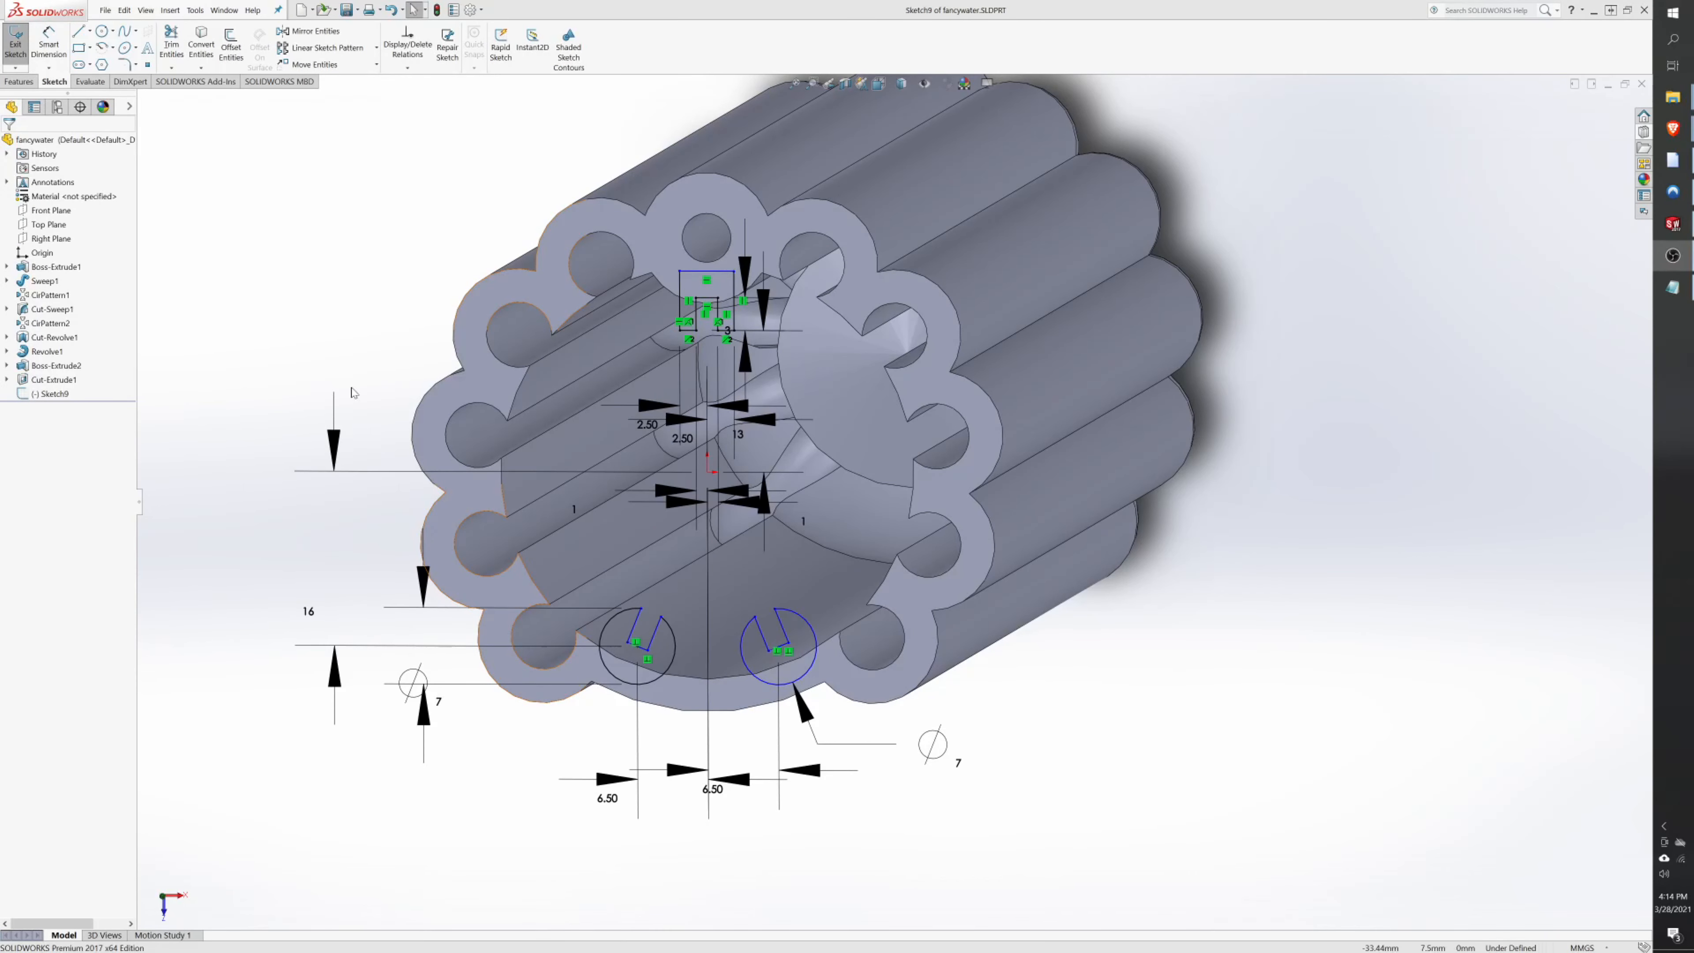
click(19, 83)
click(21, 44)
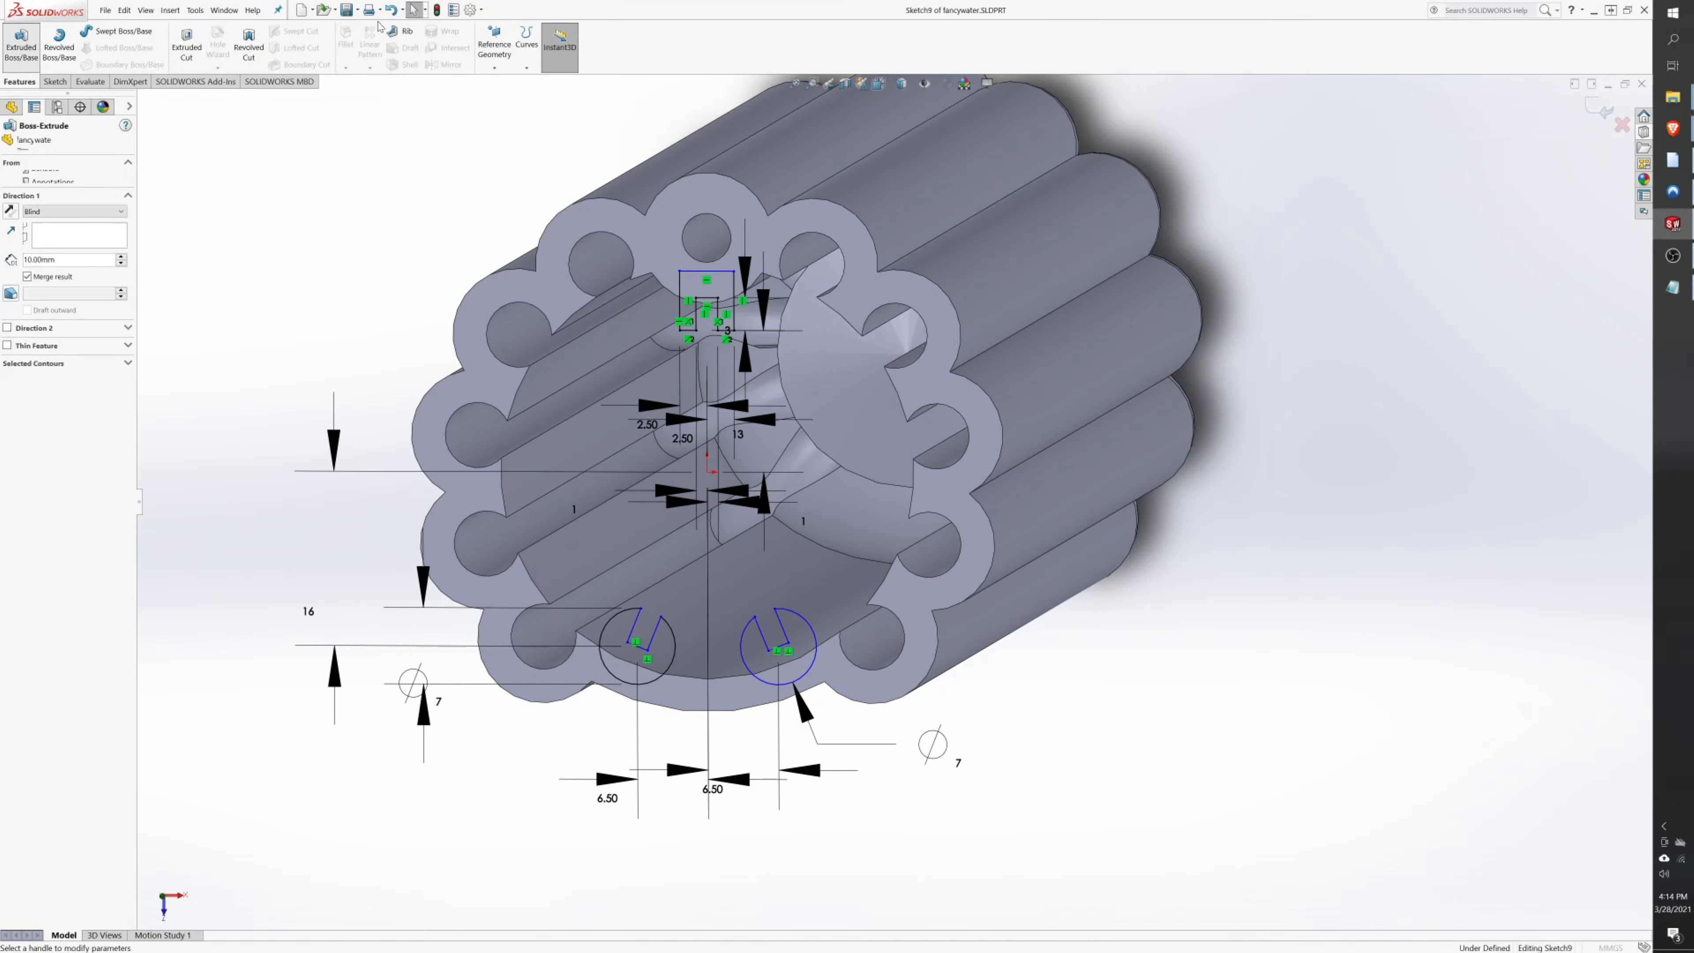
text(200)
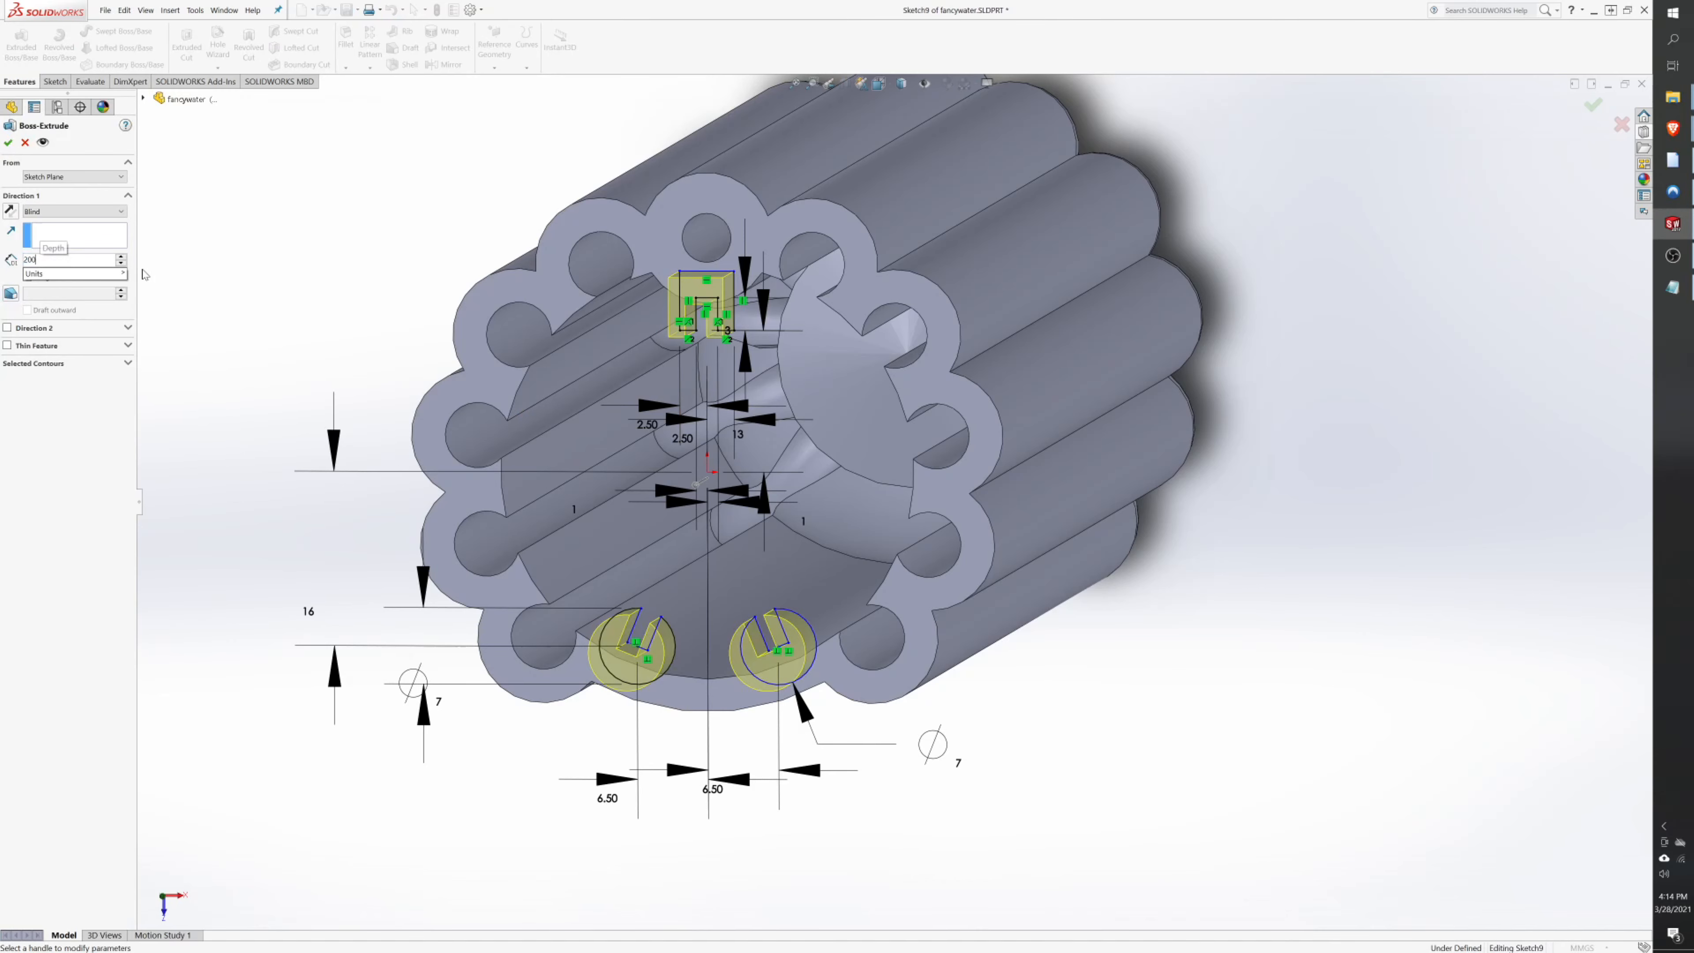
key(Return)
click(10, 211)
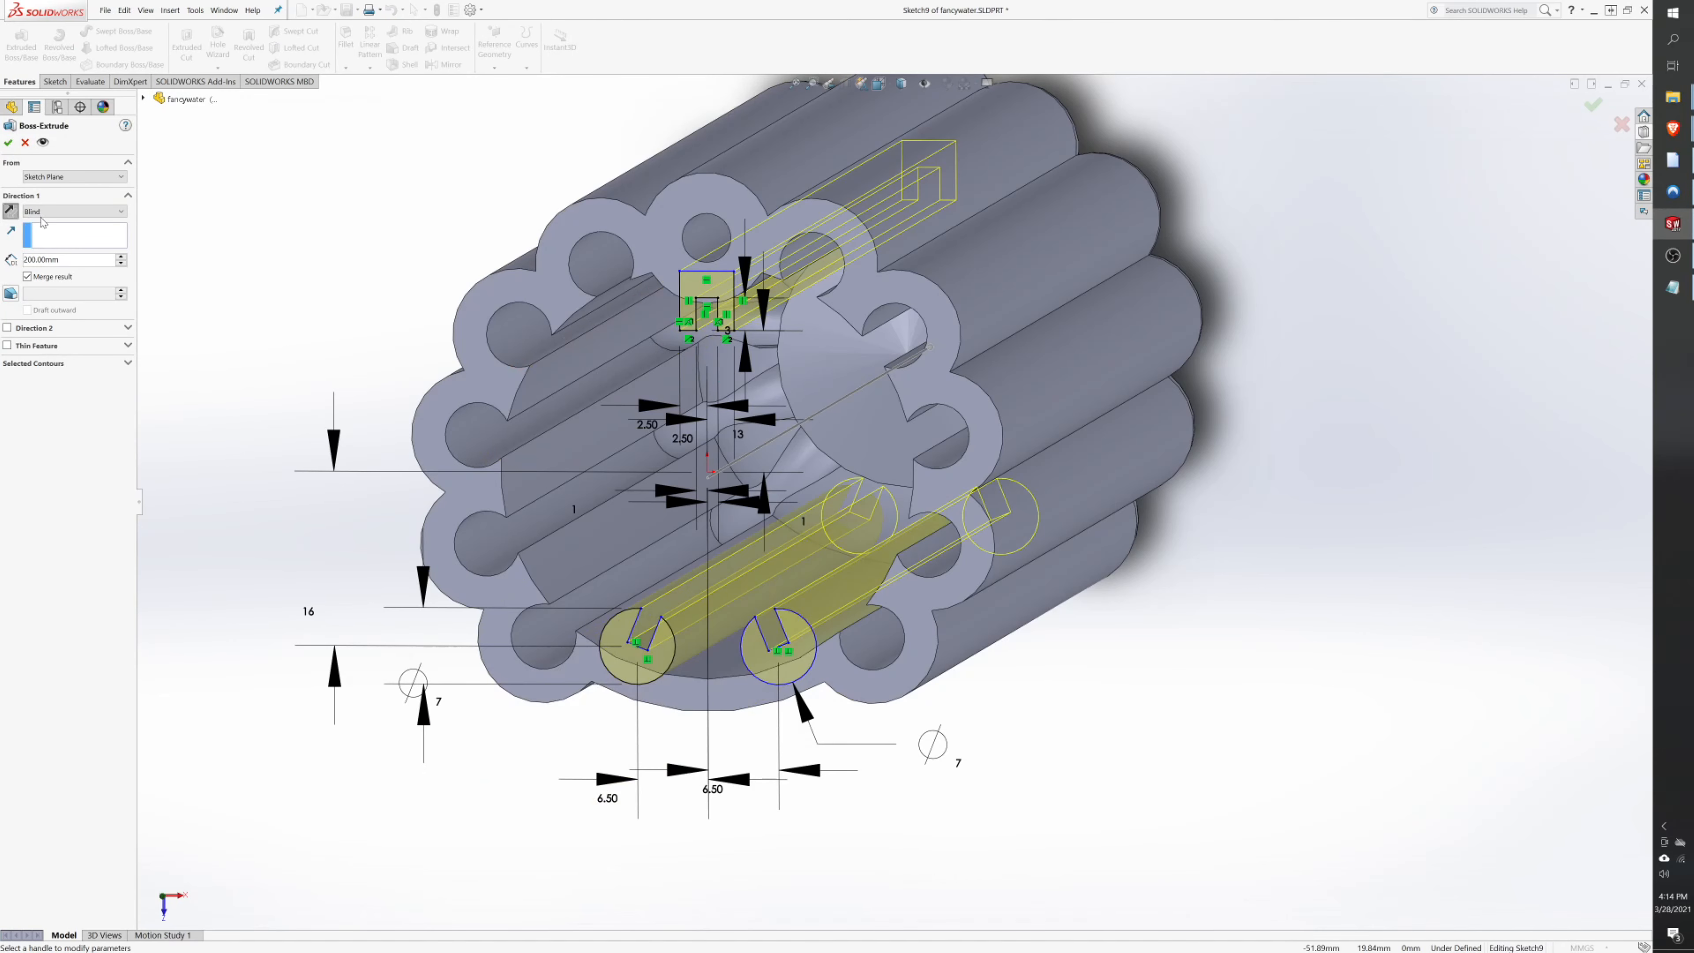
mouse_move(839, 430)
middle_down()
mouse_move(416, 424)
mouse_move(385, 344)
mouse_move(285, 435)
mouse_move(416, 463)
middle_up()
click(904, 85)
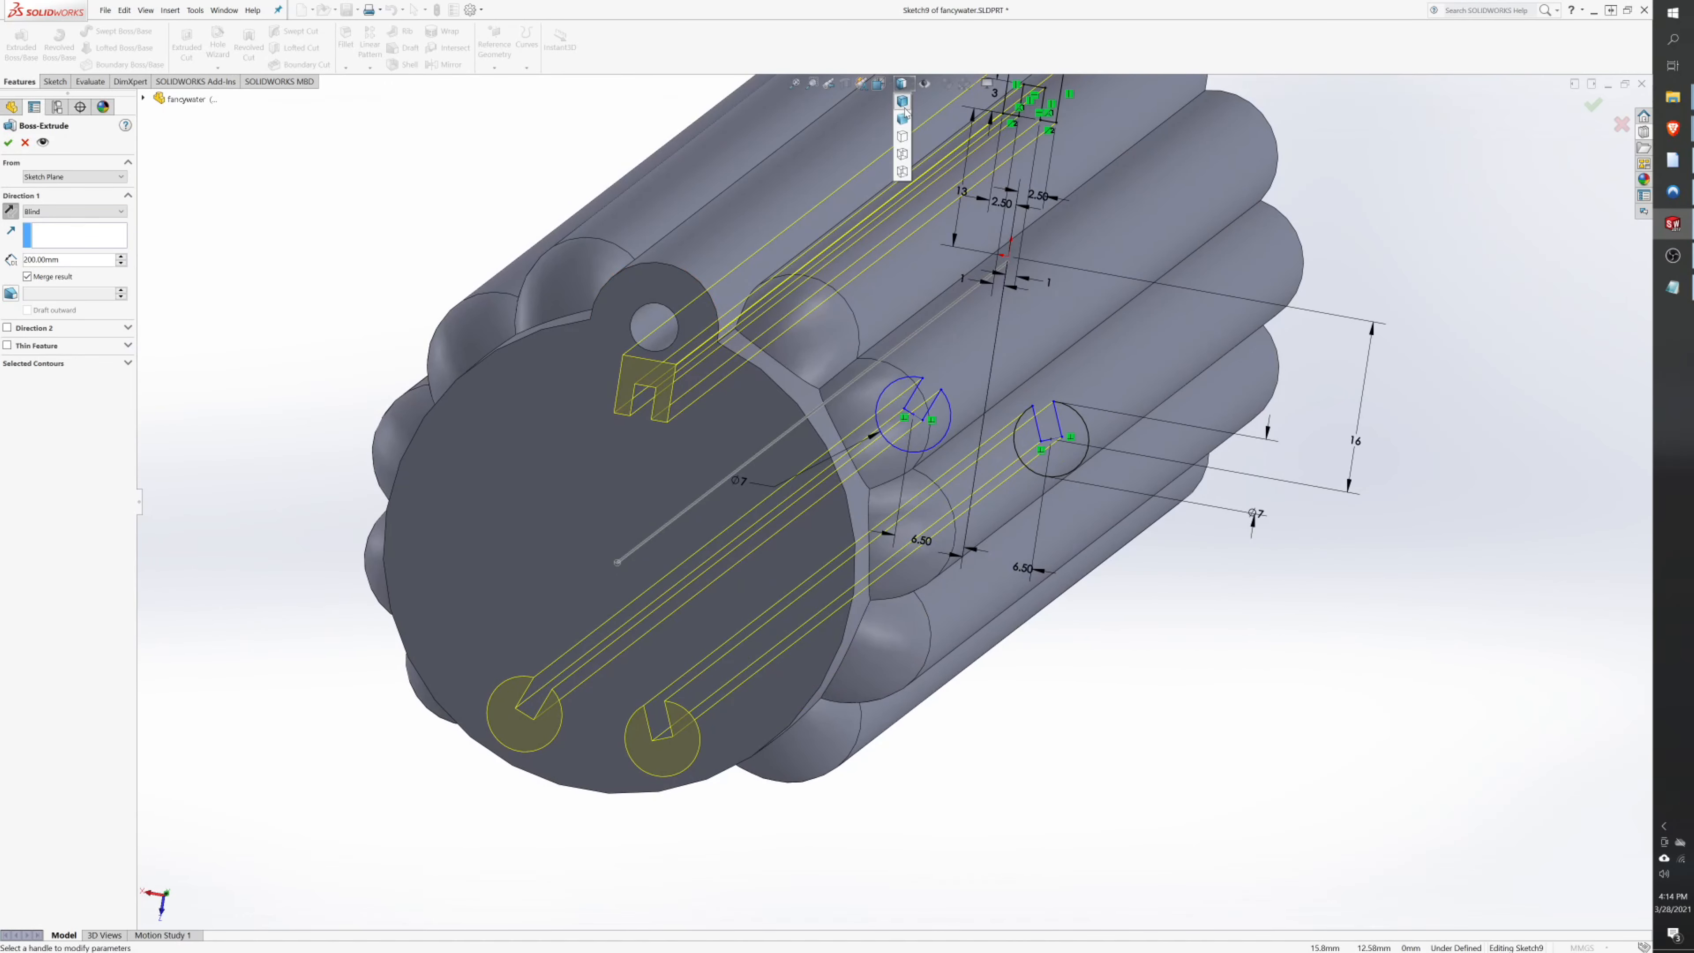
click(902, 170)
mouse_move(902, 170)
middle_down()
mouse_move(867, 414)
mouse_move(805, 427)
mouse_move(708, 363)
mouse_move(567, 351)
mouse_move(529, 405)
middle_up()
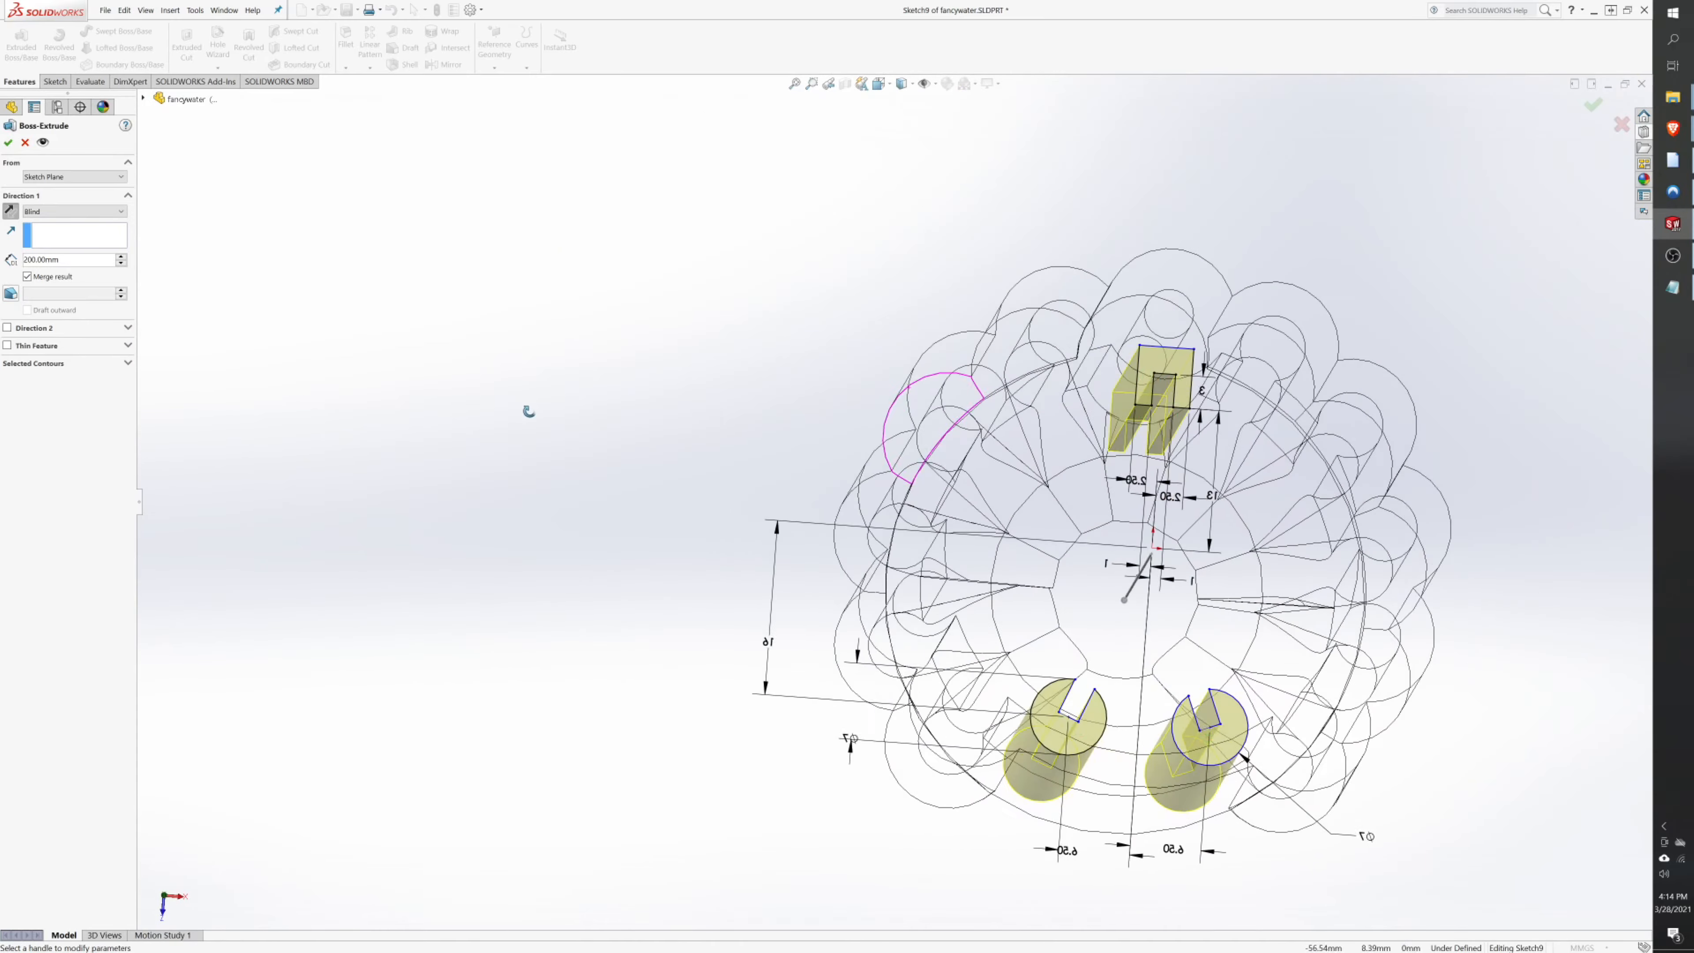
click(8, 143)
- Restore the shaded display and examine the slotted rails inside the cavity from several angles
click(904, 86)
click(903, 105)
middle_drag(1070, 457, 993, 451)
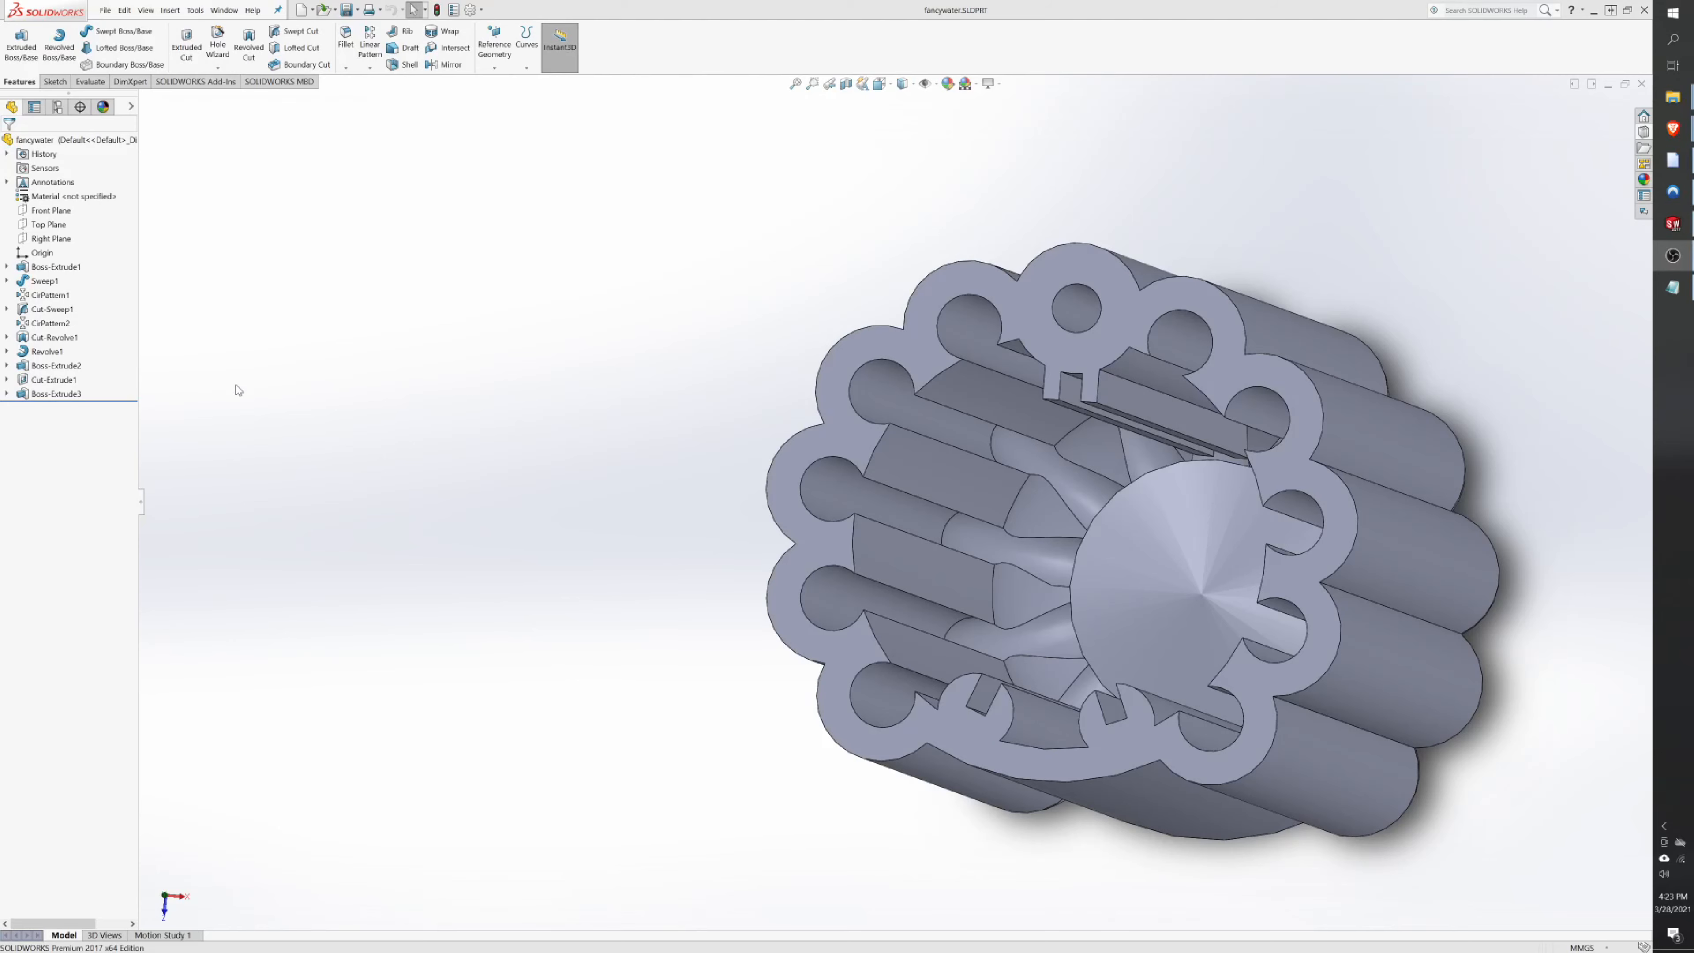
middle_drag(493, 387, 604, 389)
scroll(953, 389, down, 2)
middle_drag(1001, 379, 1065, 326)
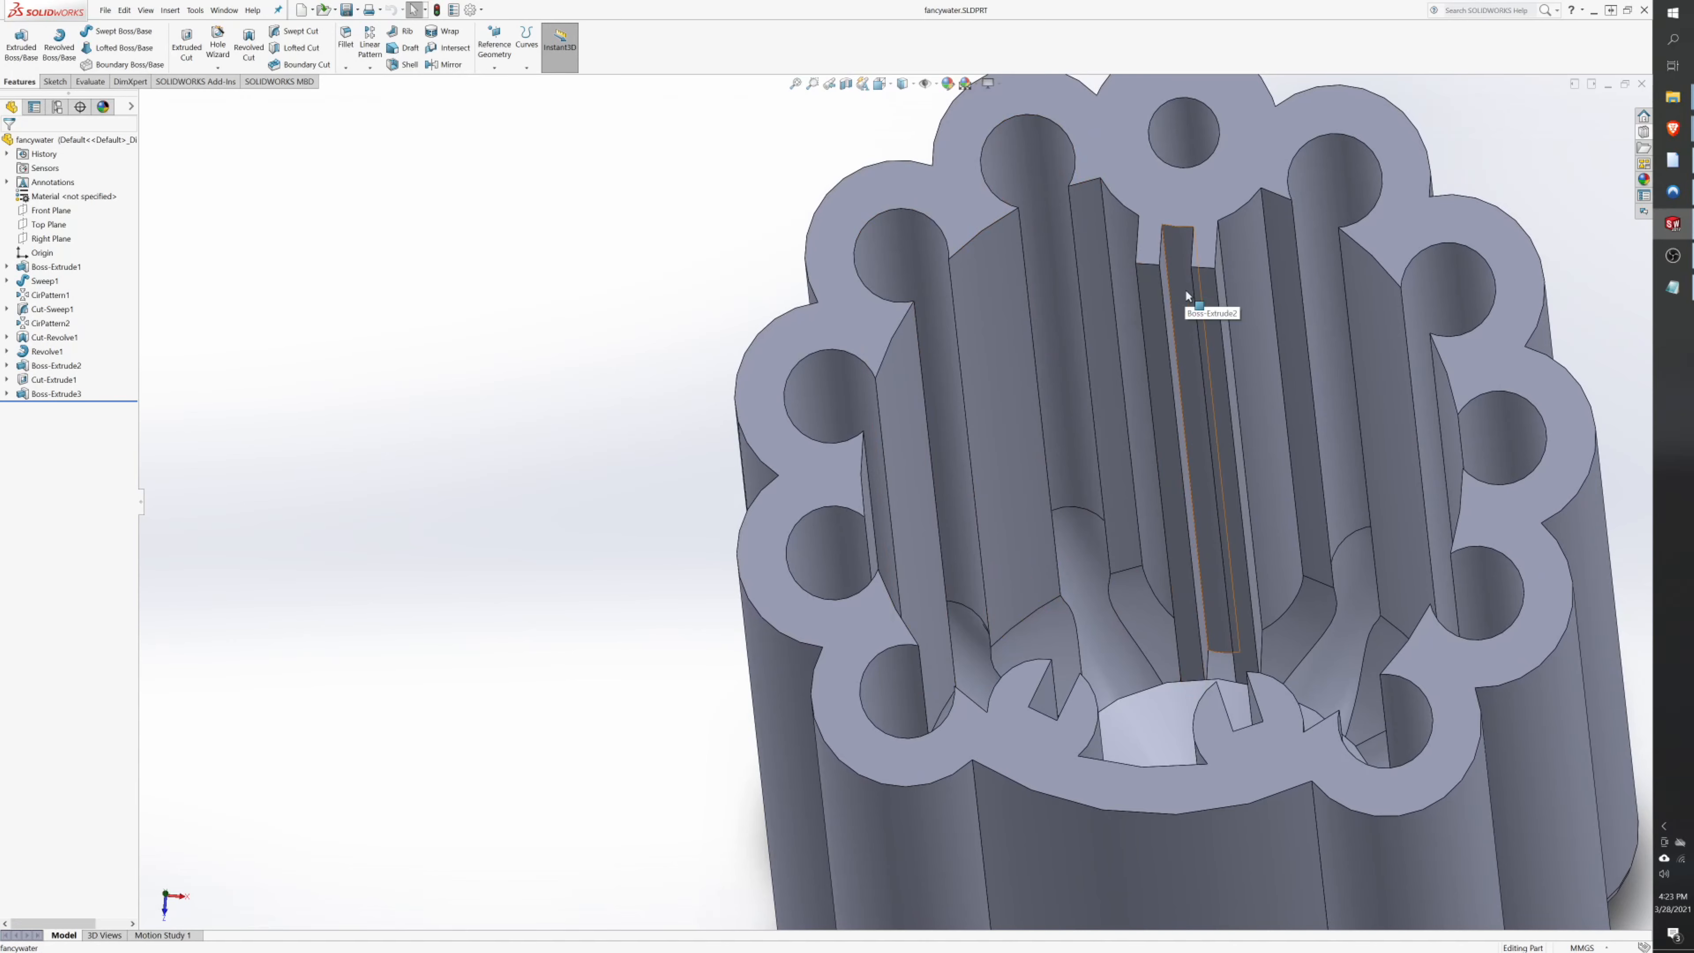
middle_drag(1175, 316, 1194, 282)
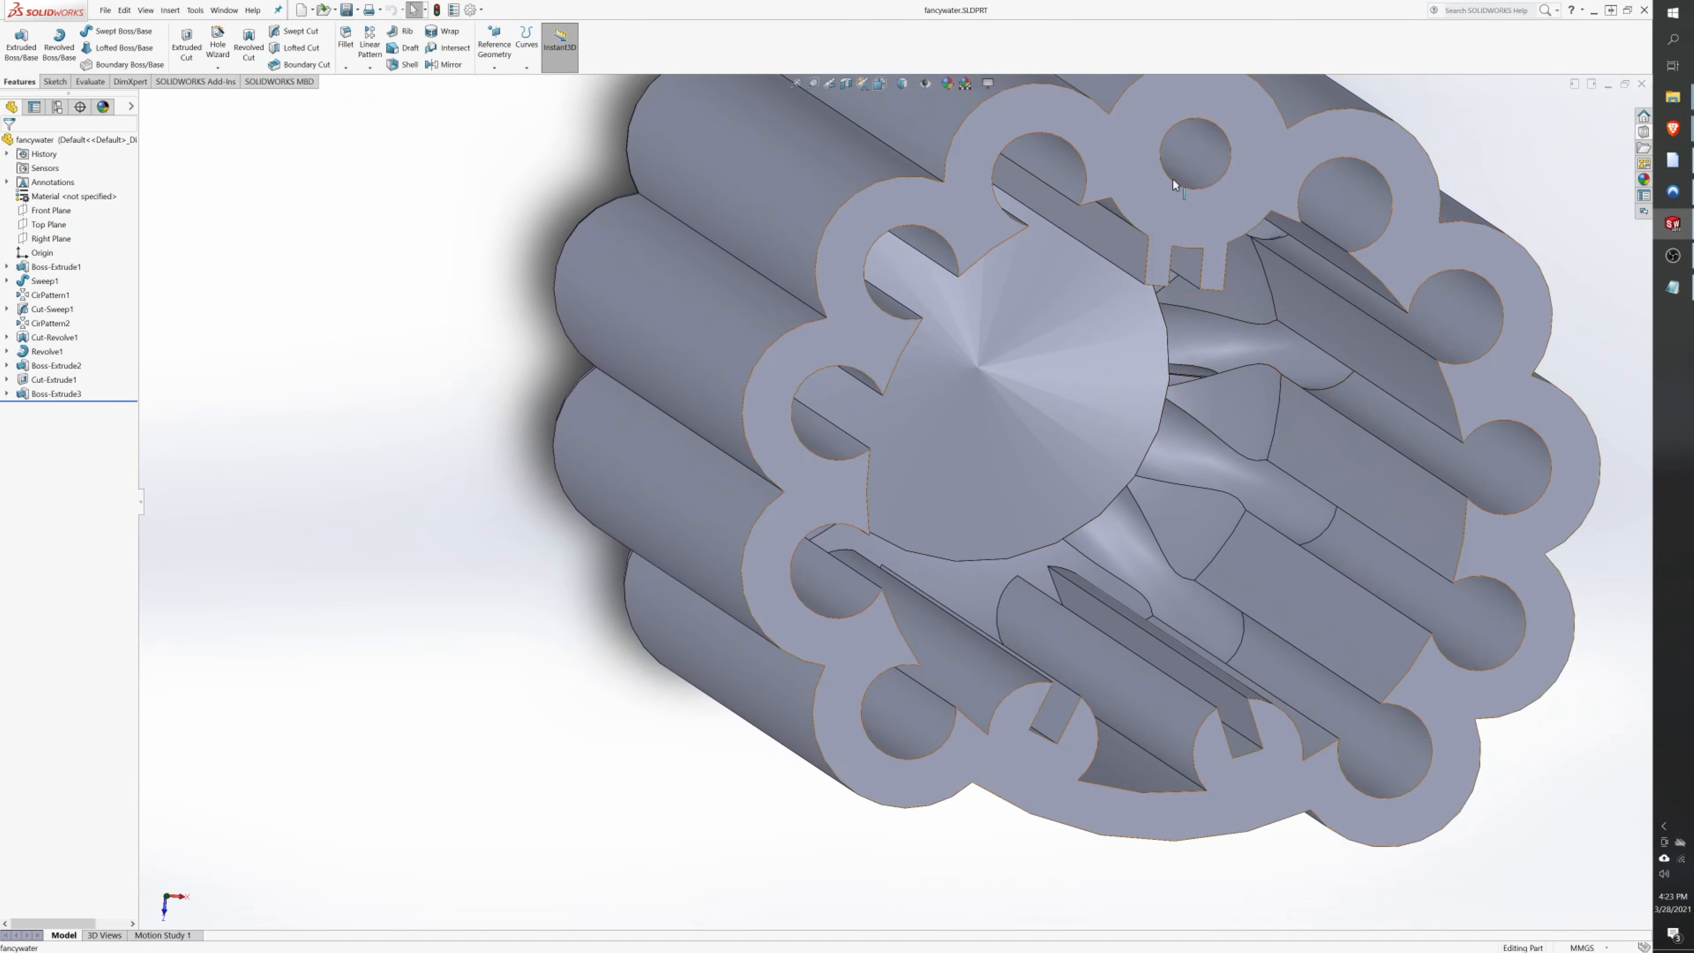
middle_drag(1168, 172, 1171, 175)
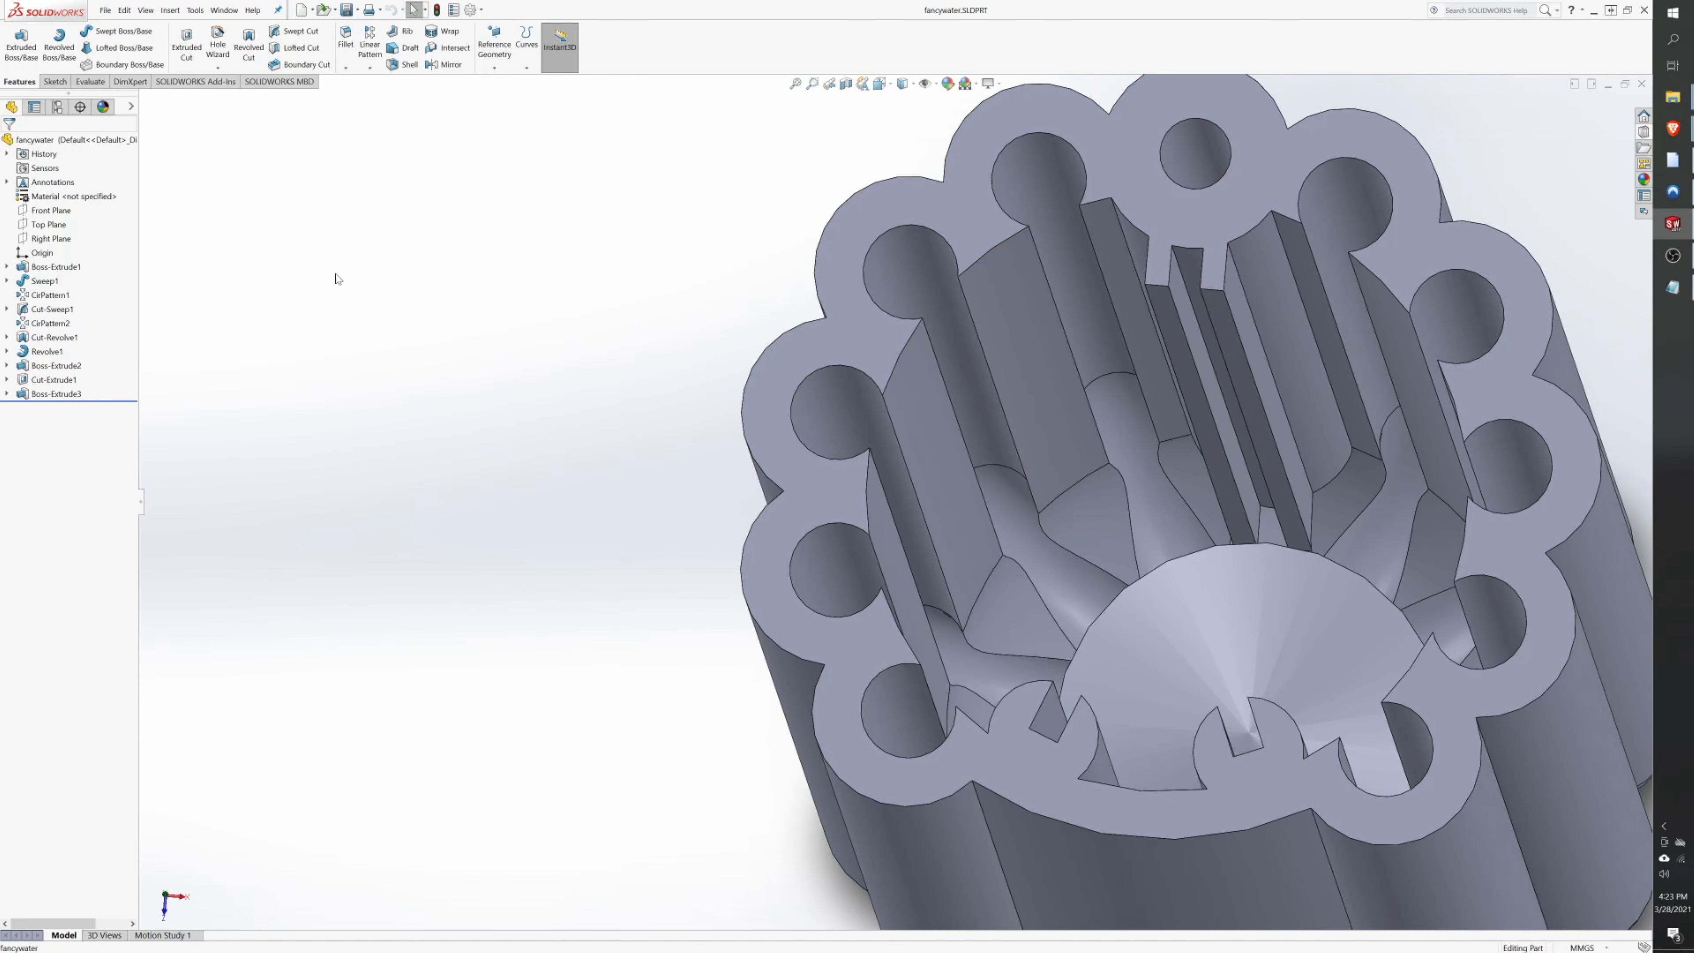
- Start a sketch on the Front Plane and draw a circle about 3.8 mm in radius, centred about 189.5 mm directly above the origin
click(55, 211)
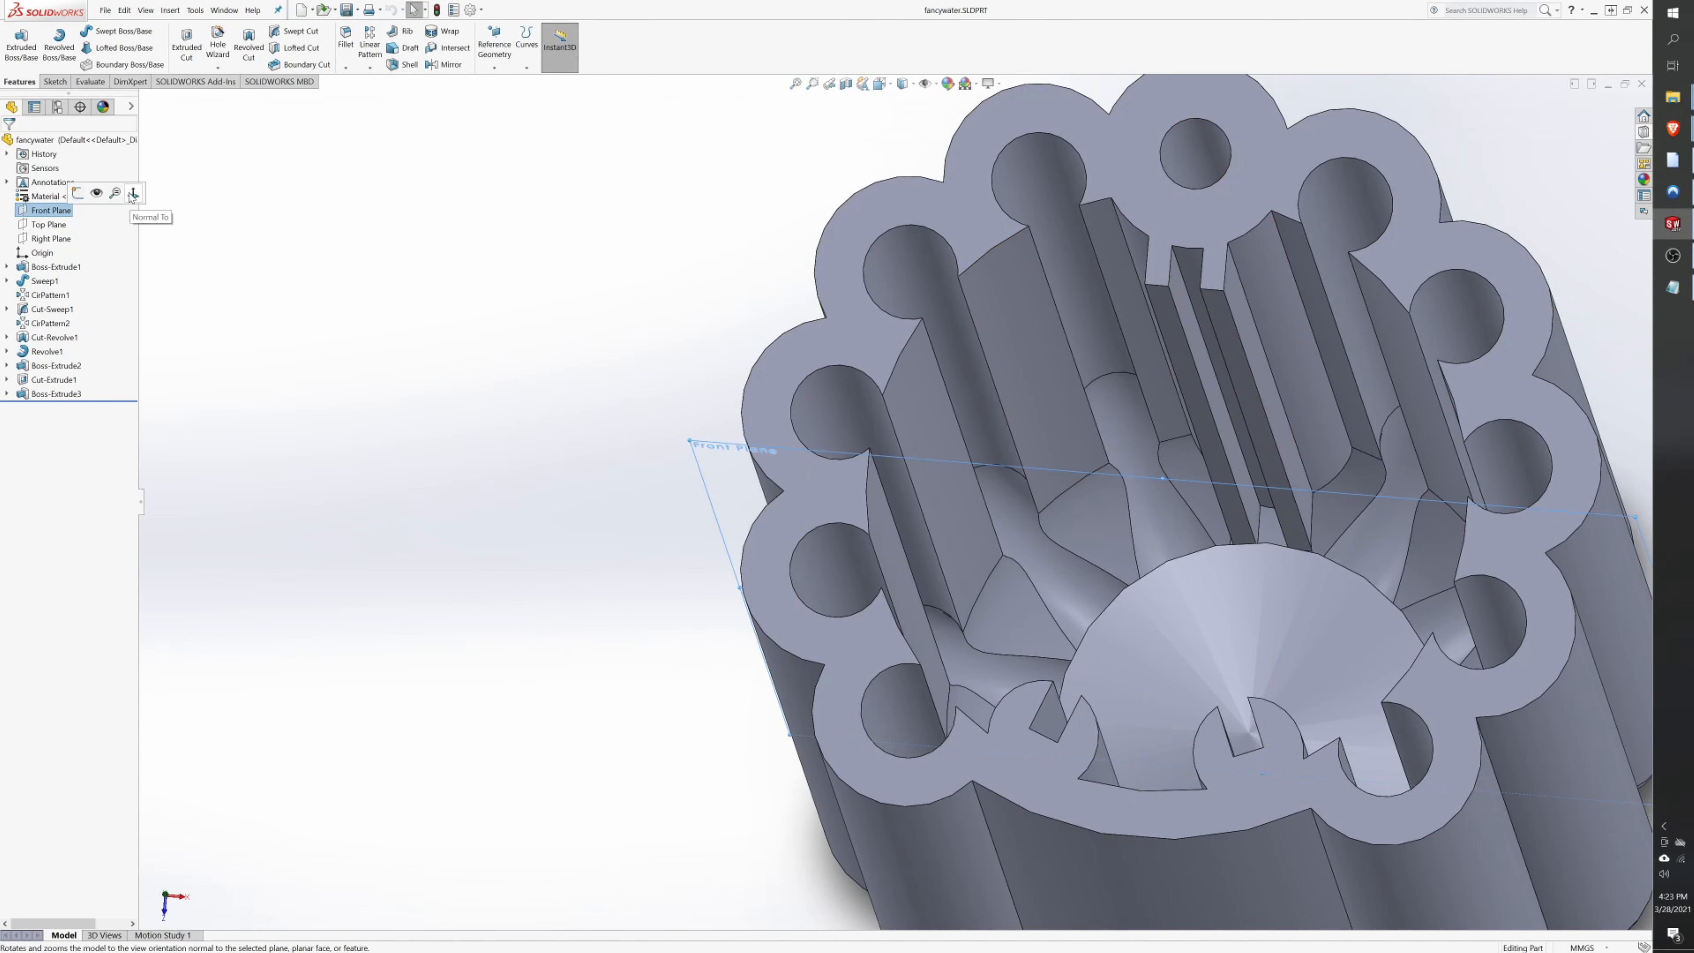
click(135, 194)
click(55, 81)
click(16, 43)
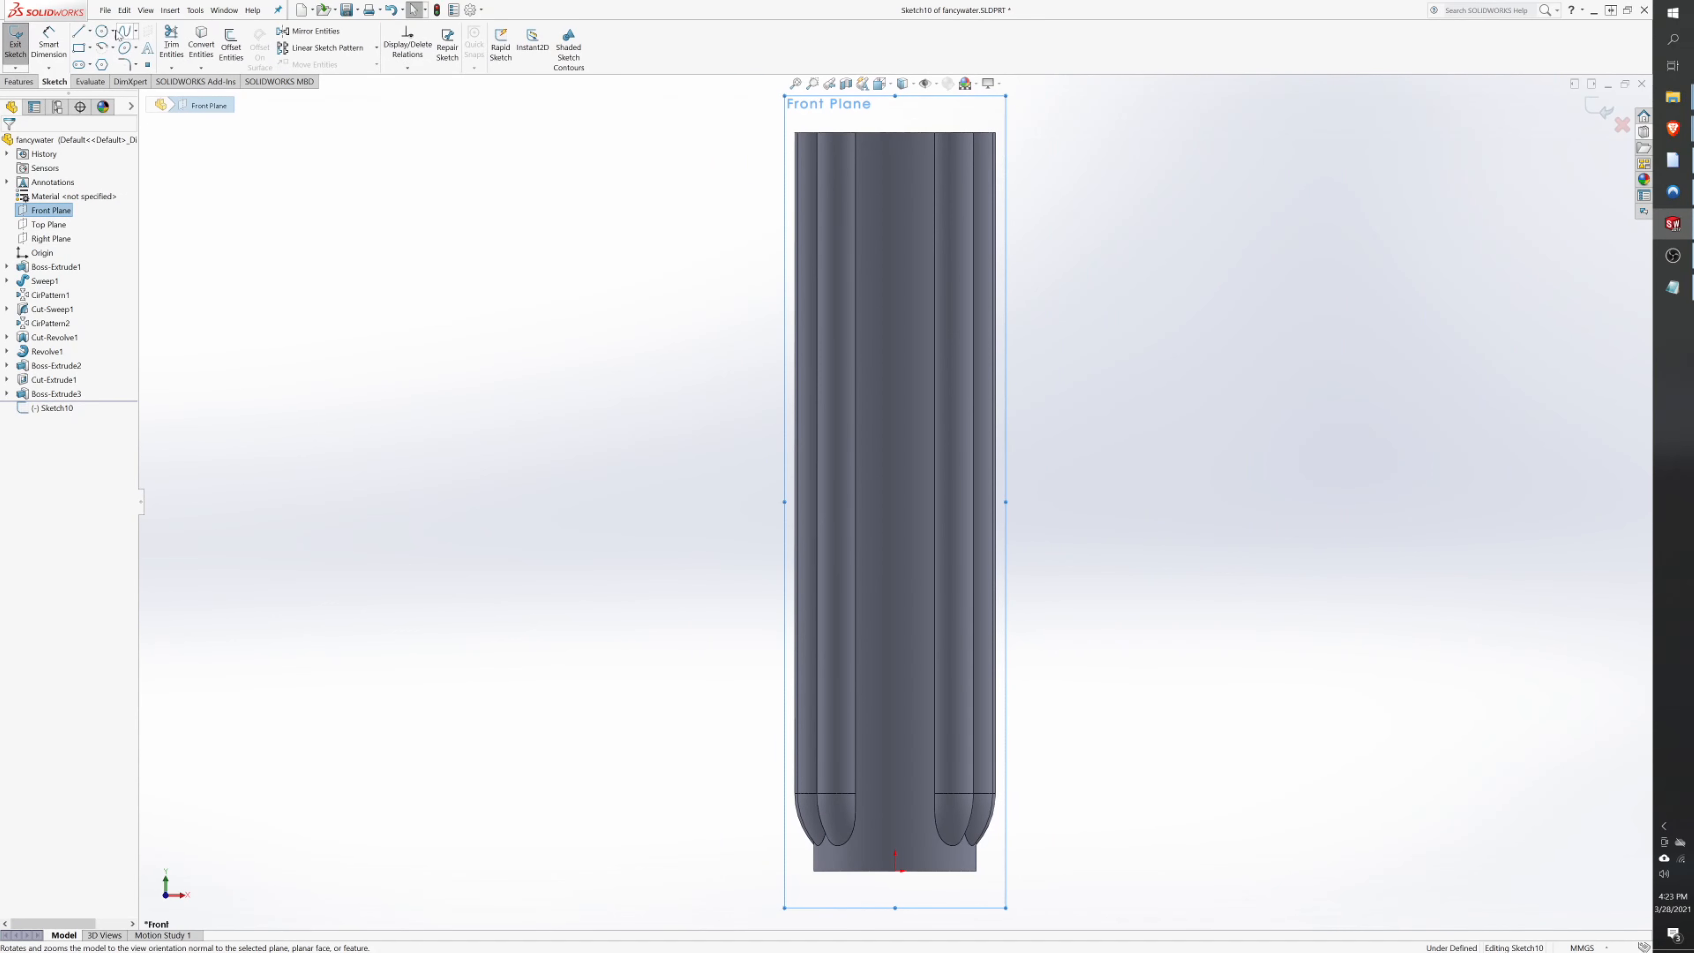
scroll(926, 220, down, 5)
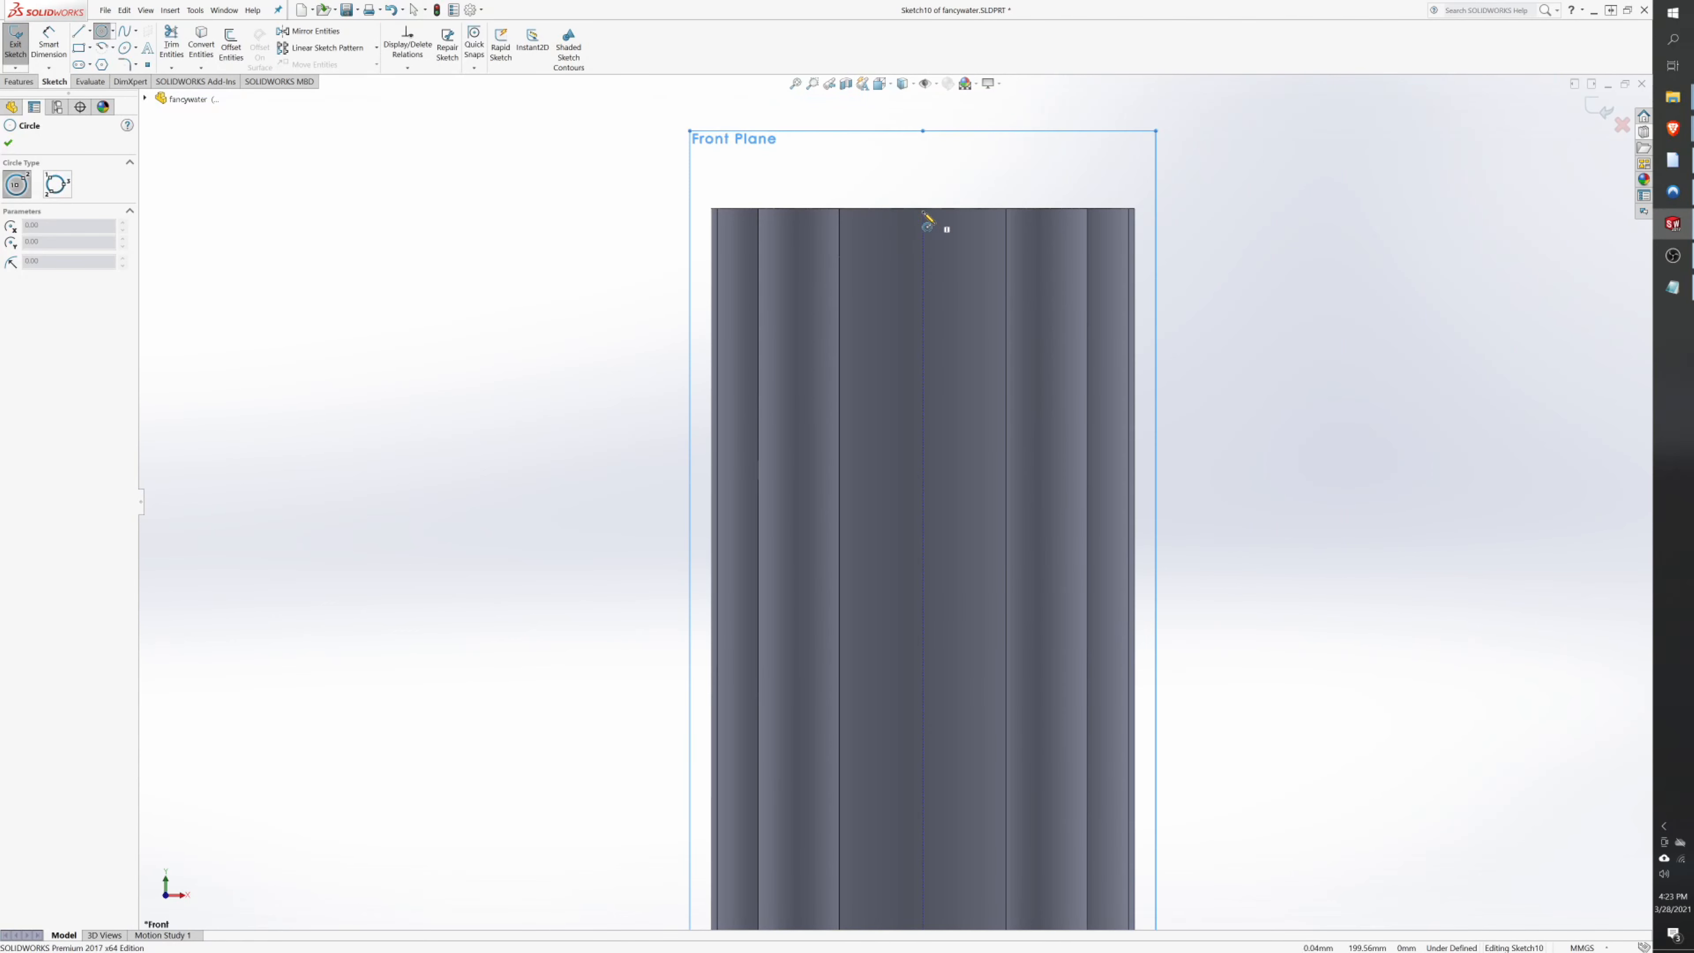
click(923, 208)
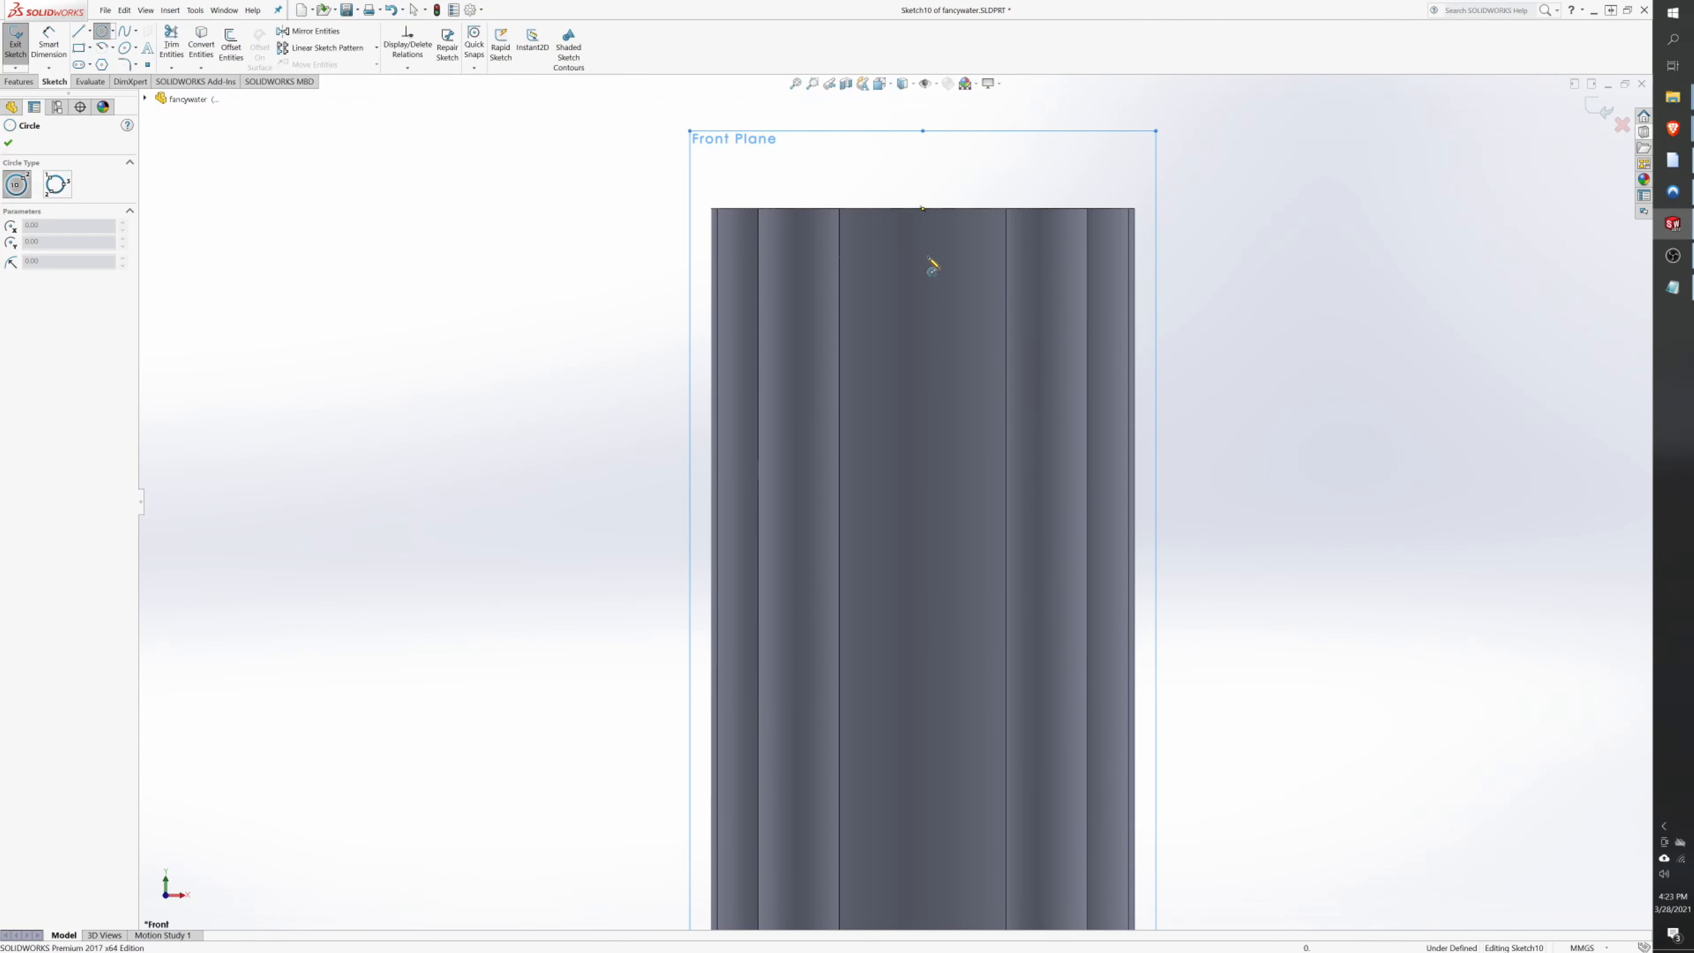
click(922, 289)
click(896, 283)
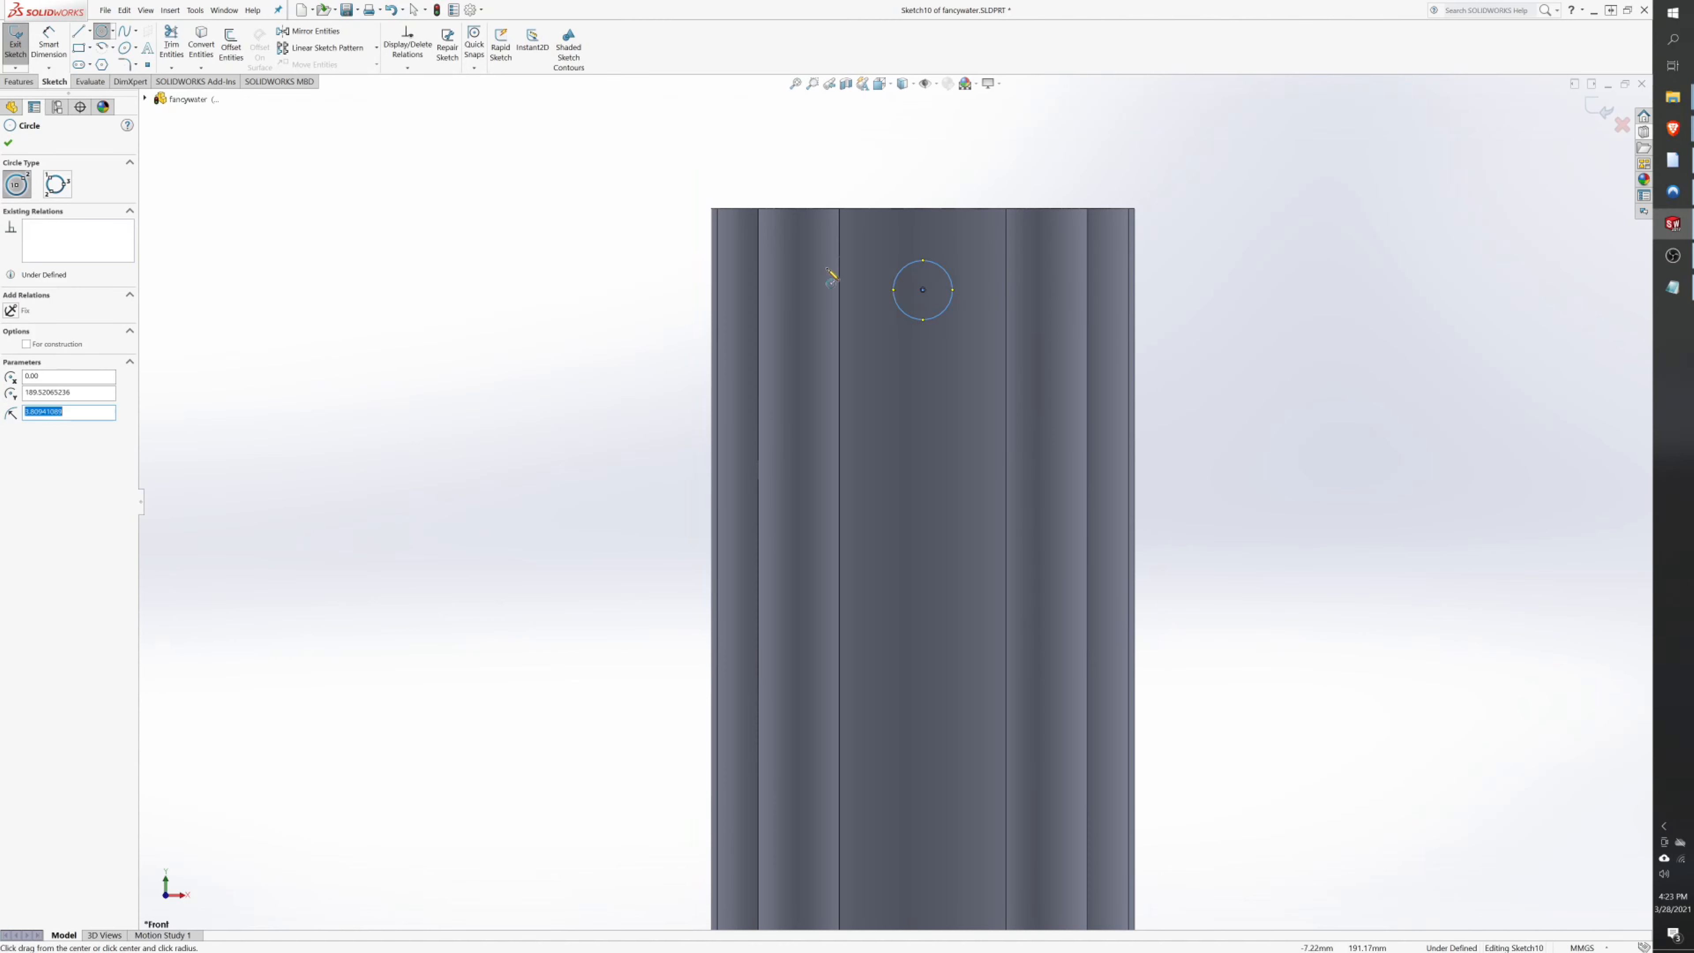
- Dimension the circle's diameter as 4.5 mm
click(48, 43)
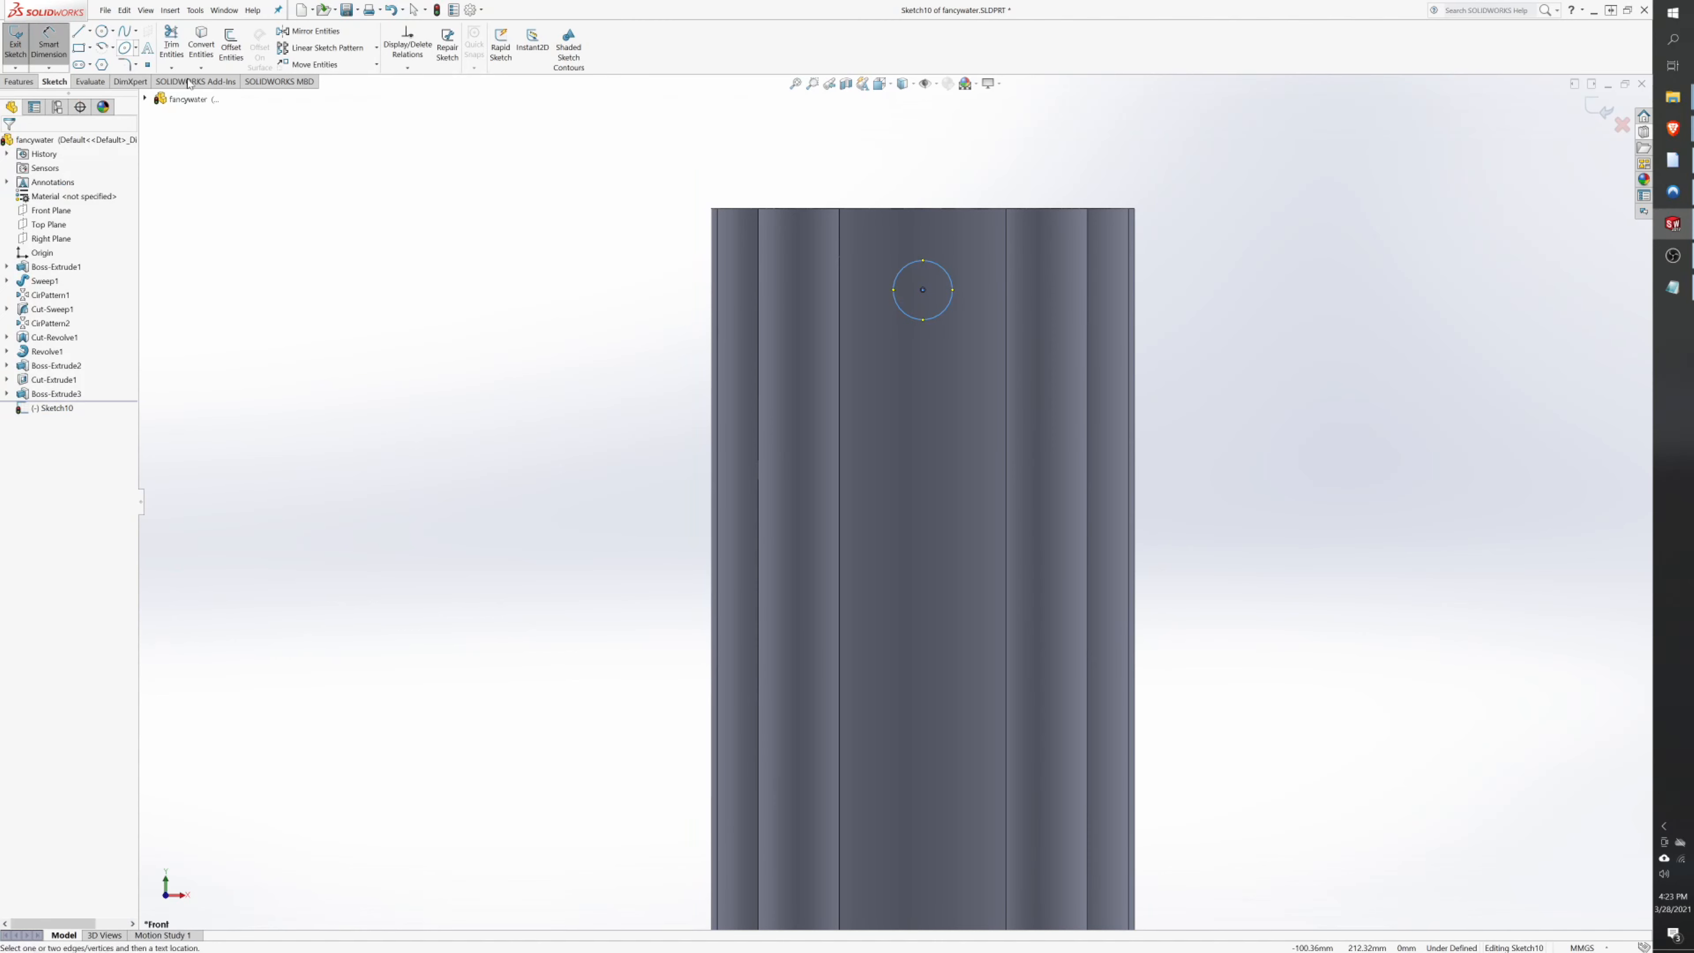
click(943, 313)
click(981, 360)
text(4.50)
key(Return)
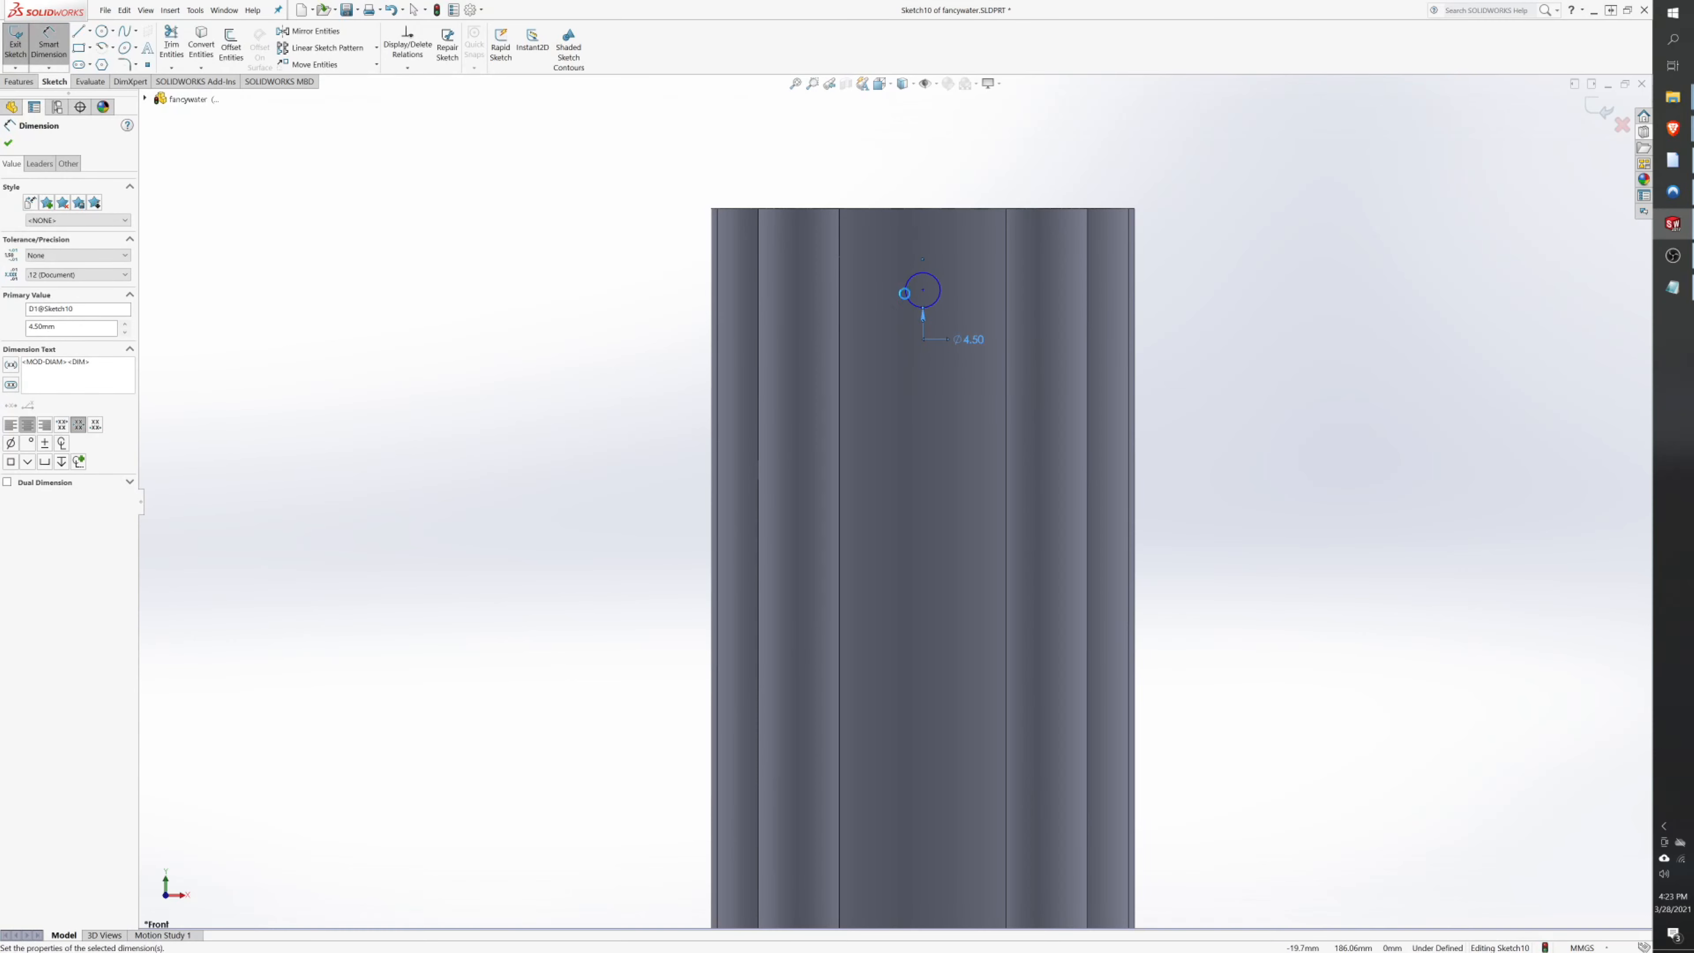
- Dimension the vertical distance from the 4.5 mm circle's centre to the cylinder's top edge as 5+2.25 (7.25 mm)
scroll(1000, 228, down, 1)
scroll(1000, 227, down, 2)
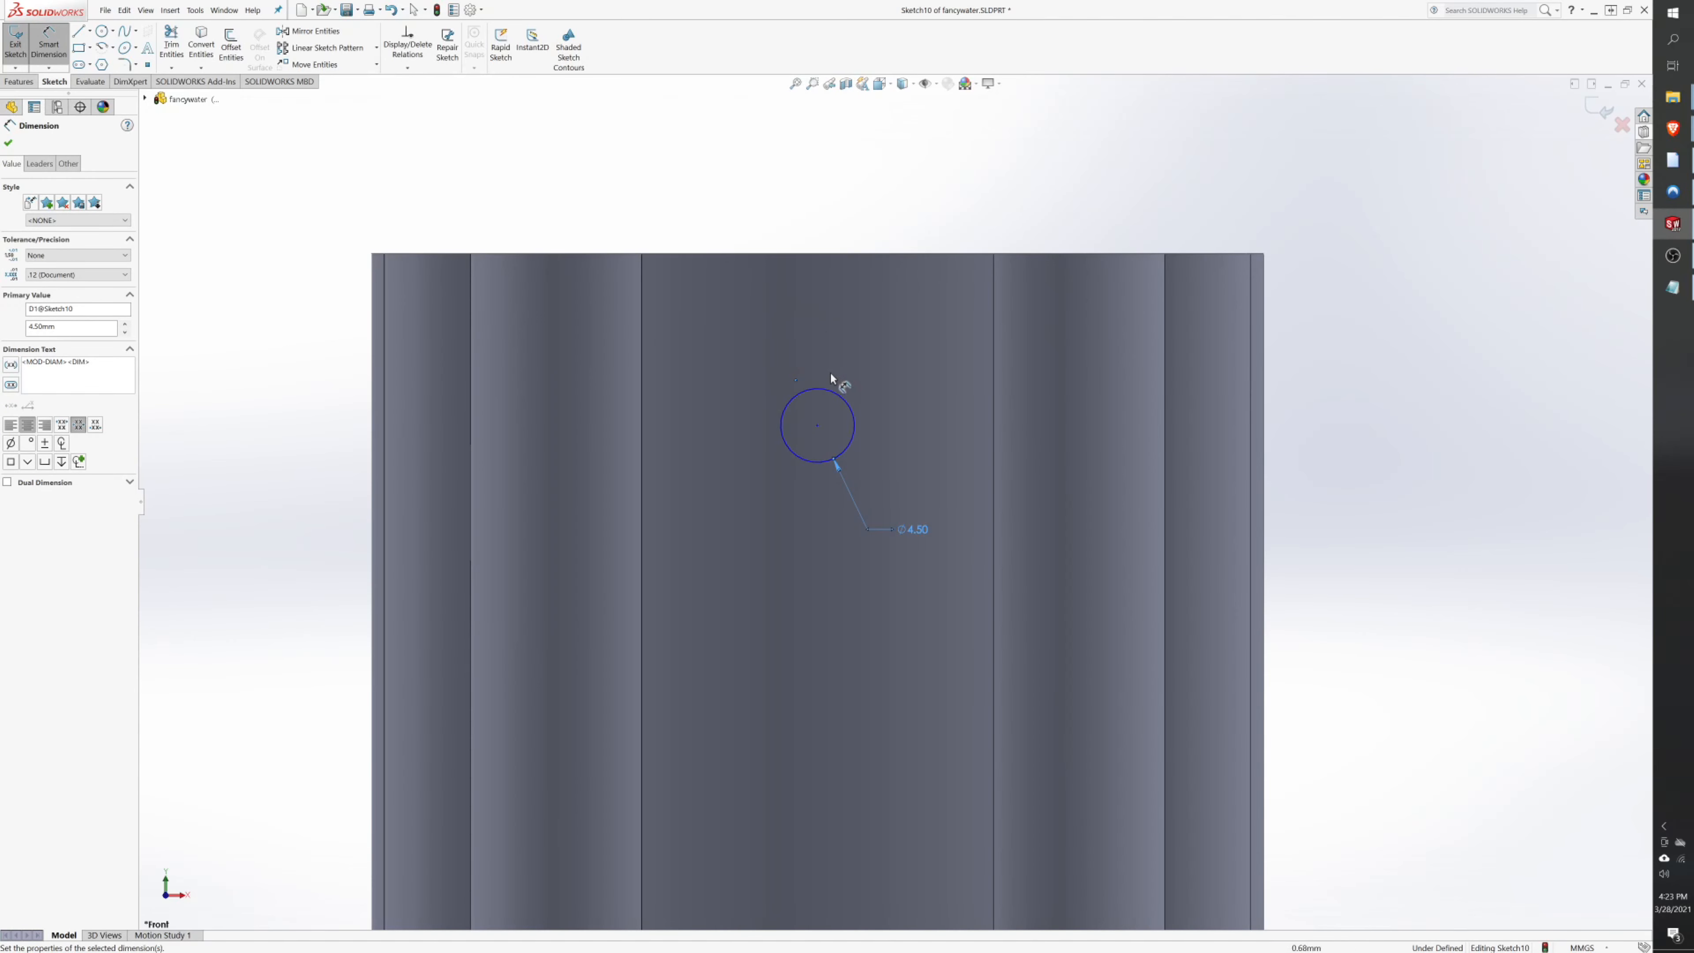
click(817, 425)
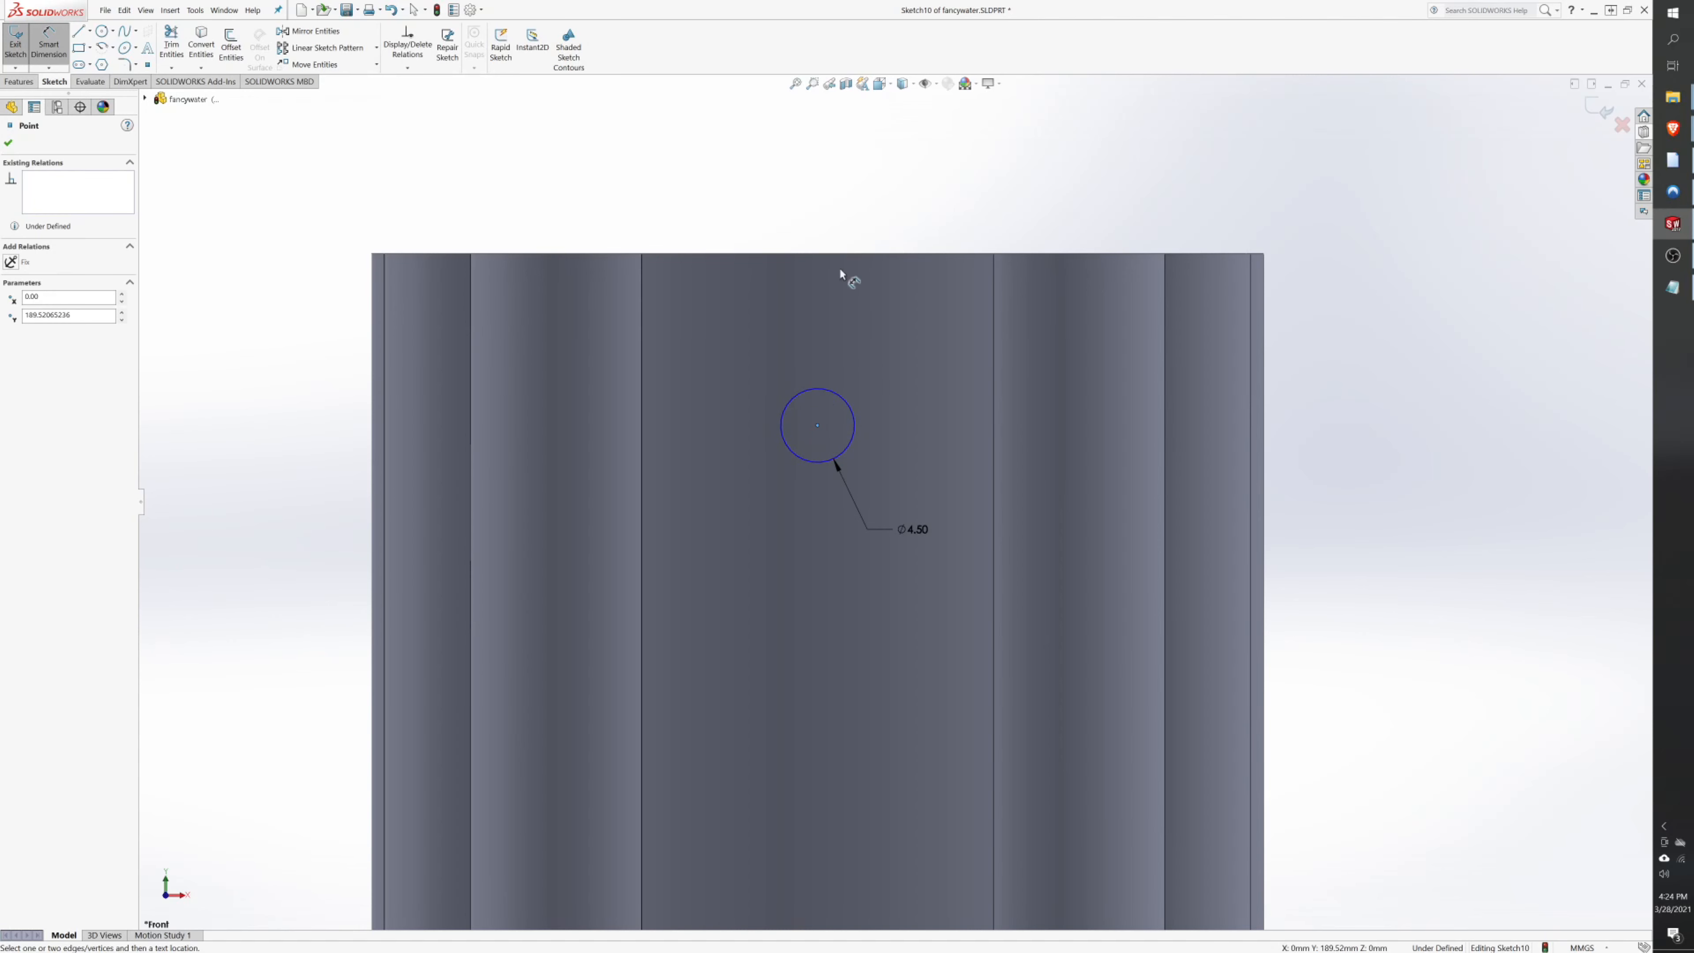
click(915, 254)
click(916, 311)
text(5+)
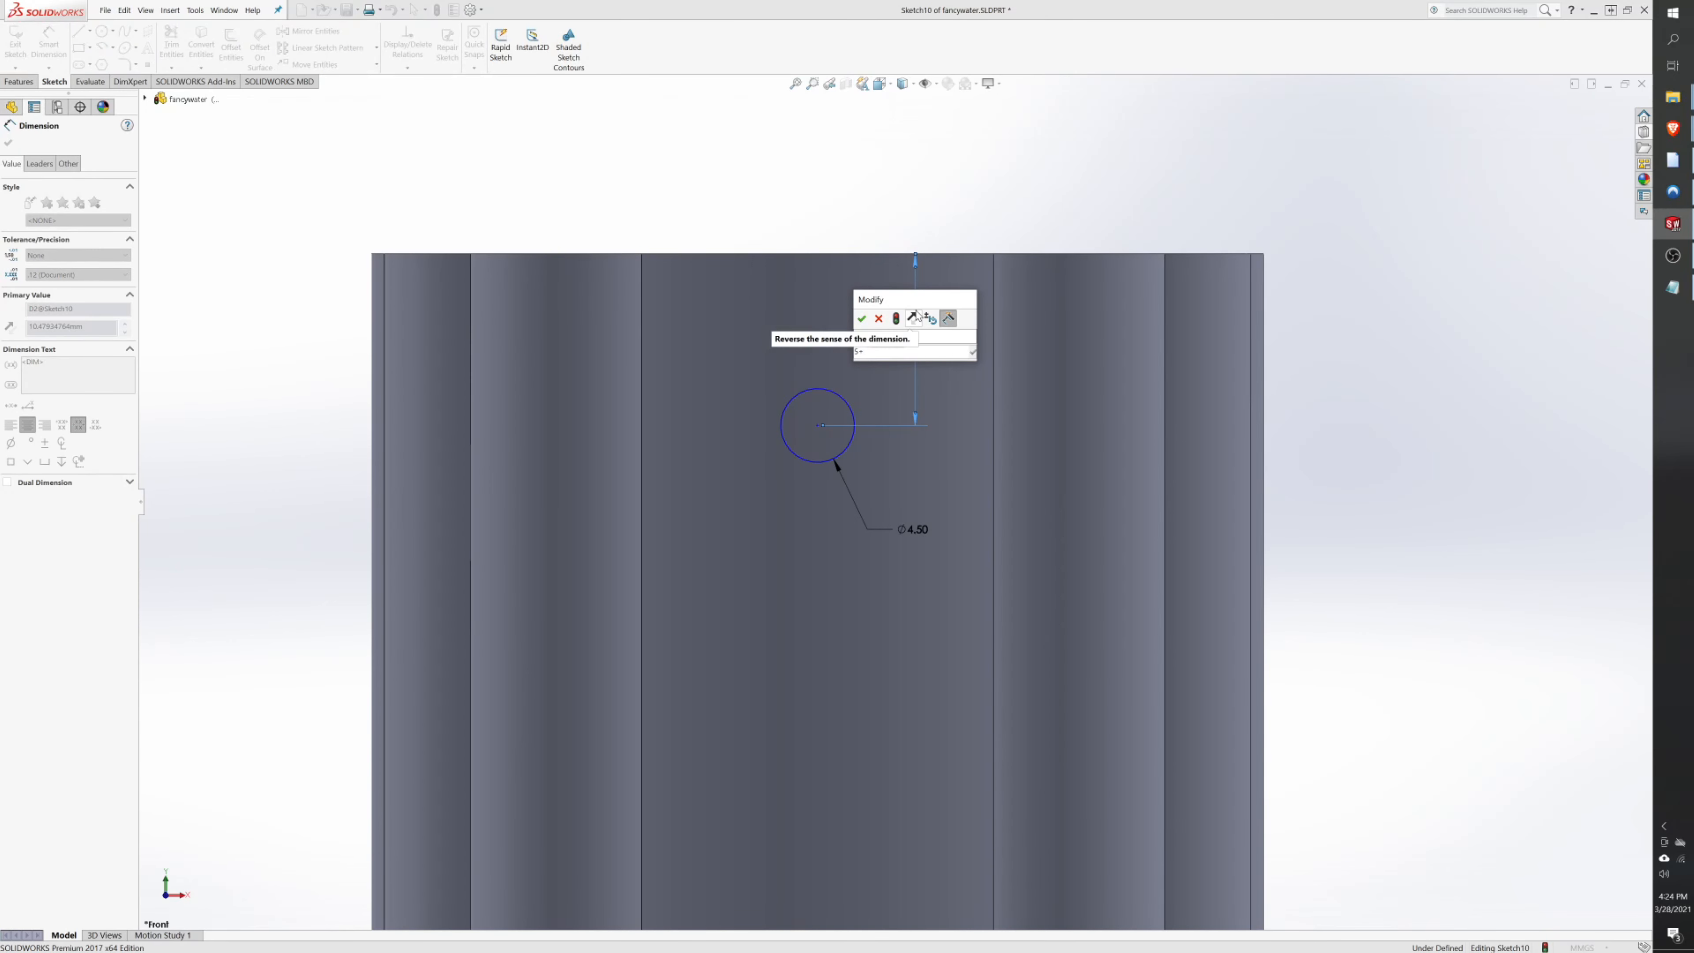
text(/)
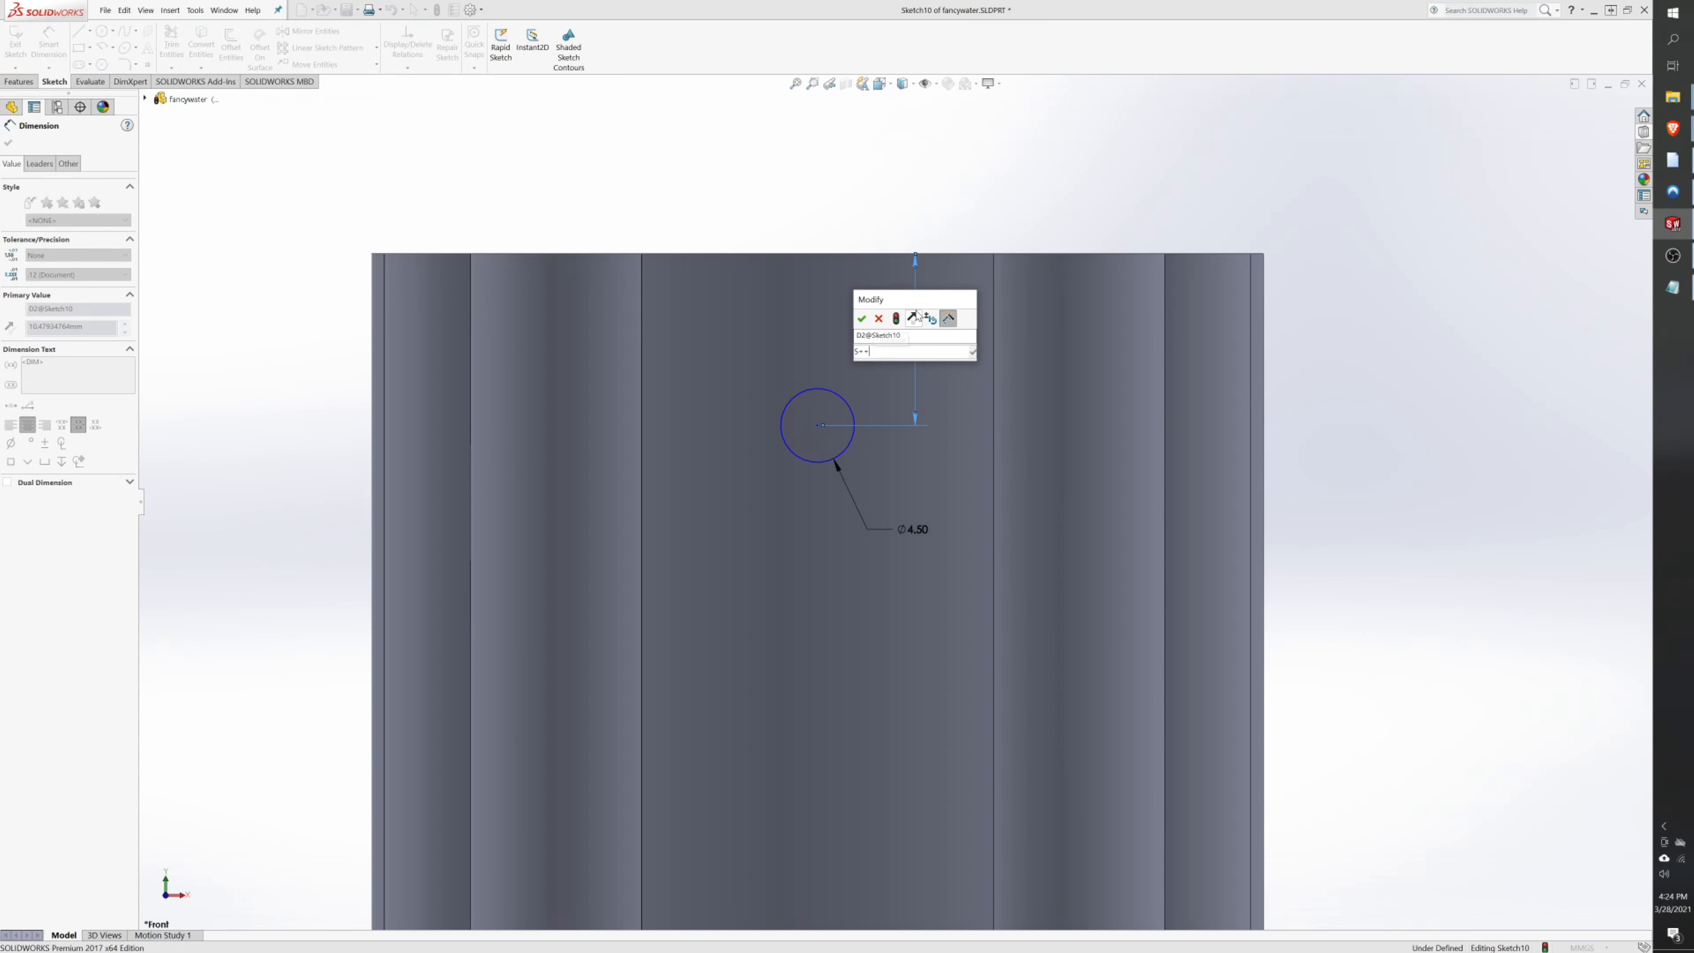
text(2.25)
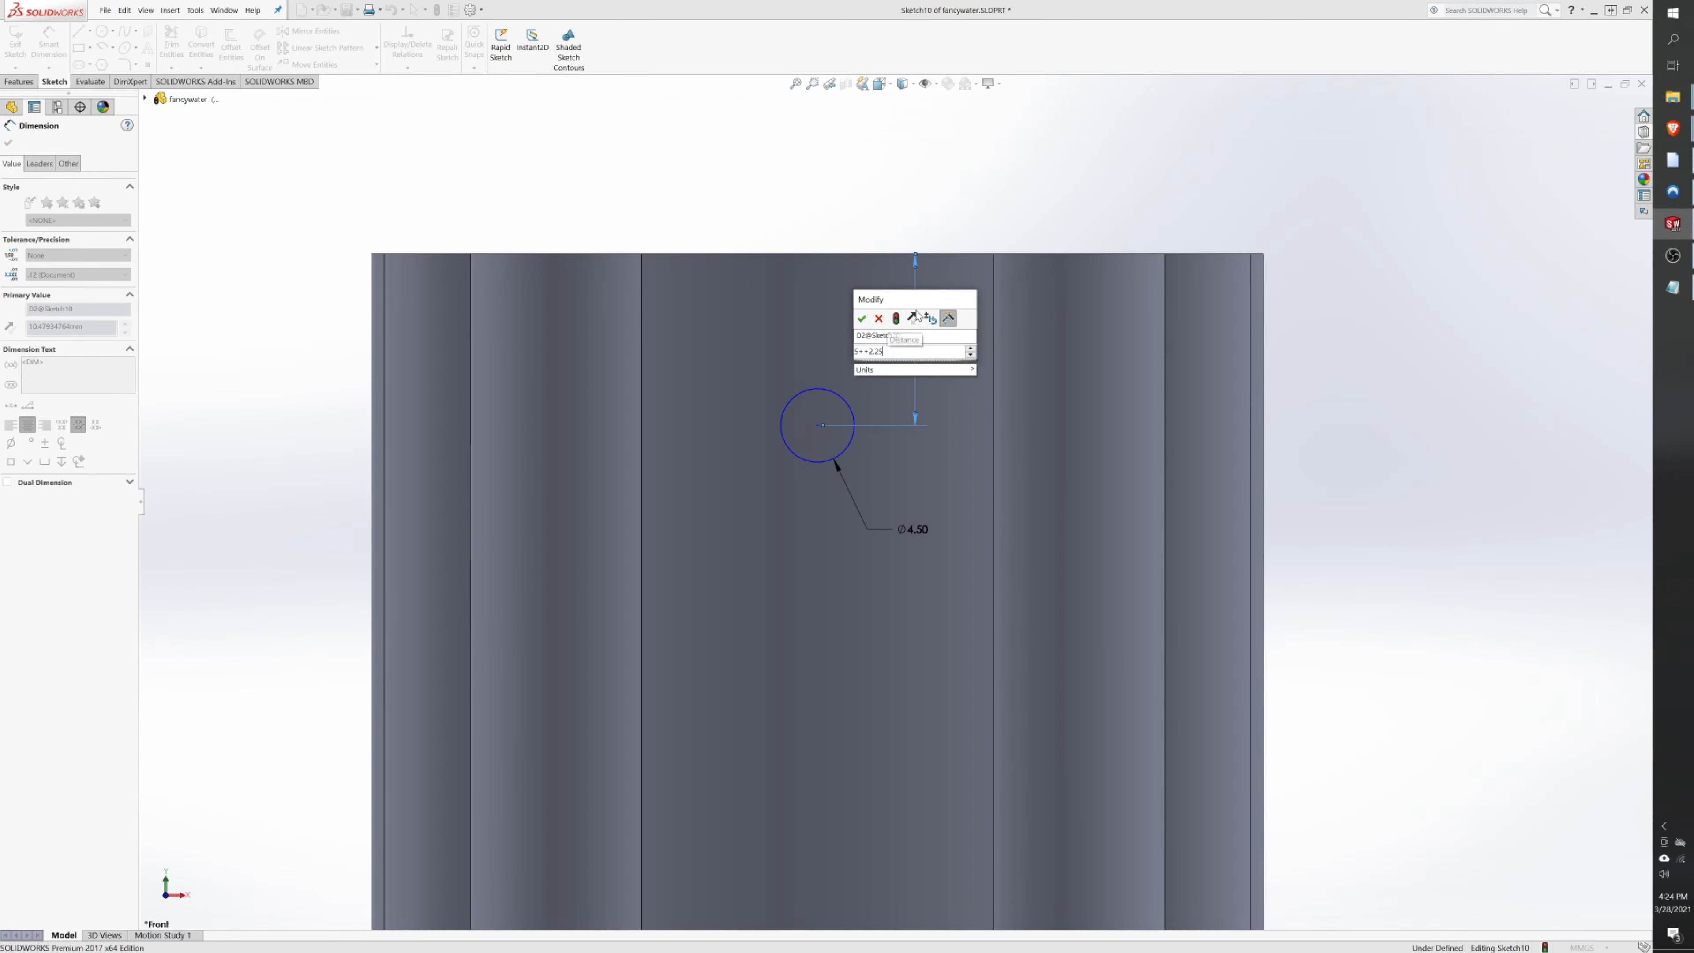
key(Return)
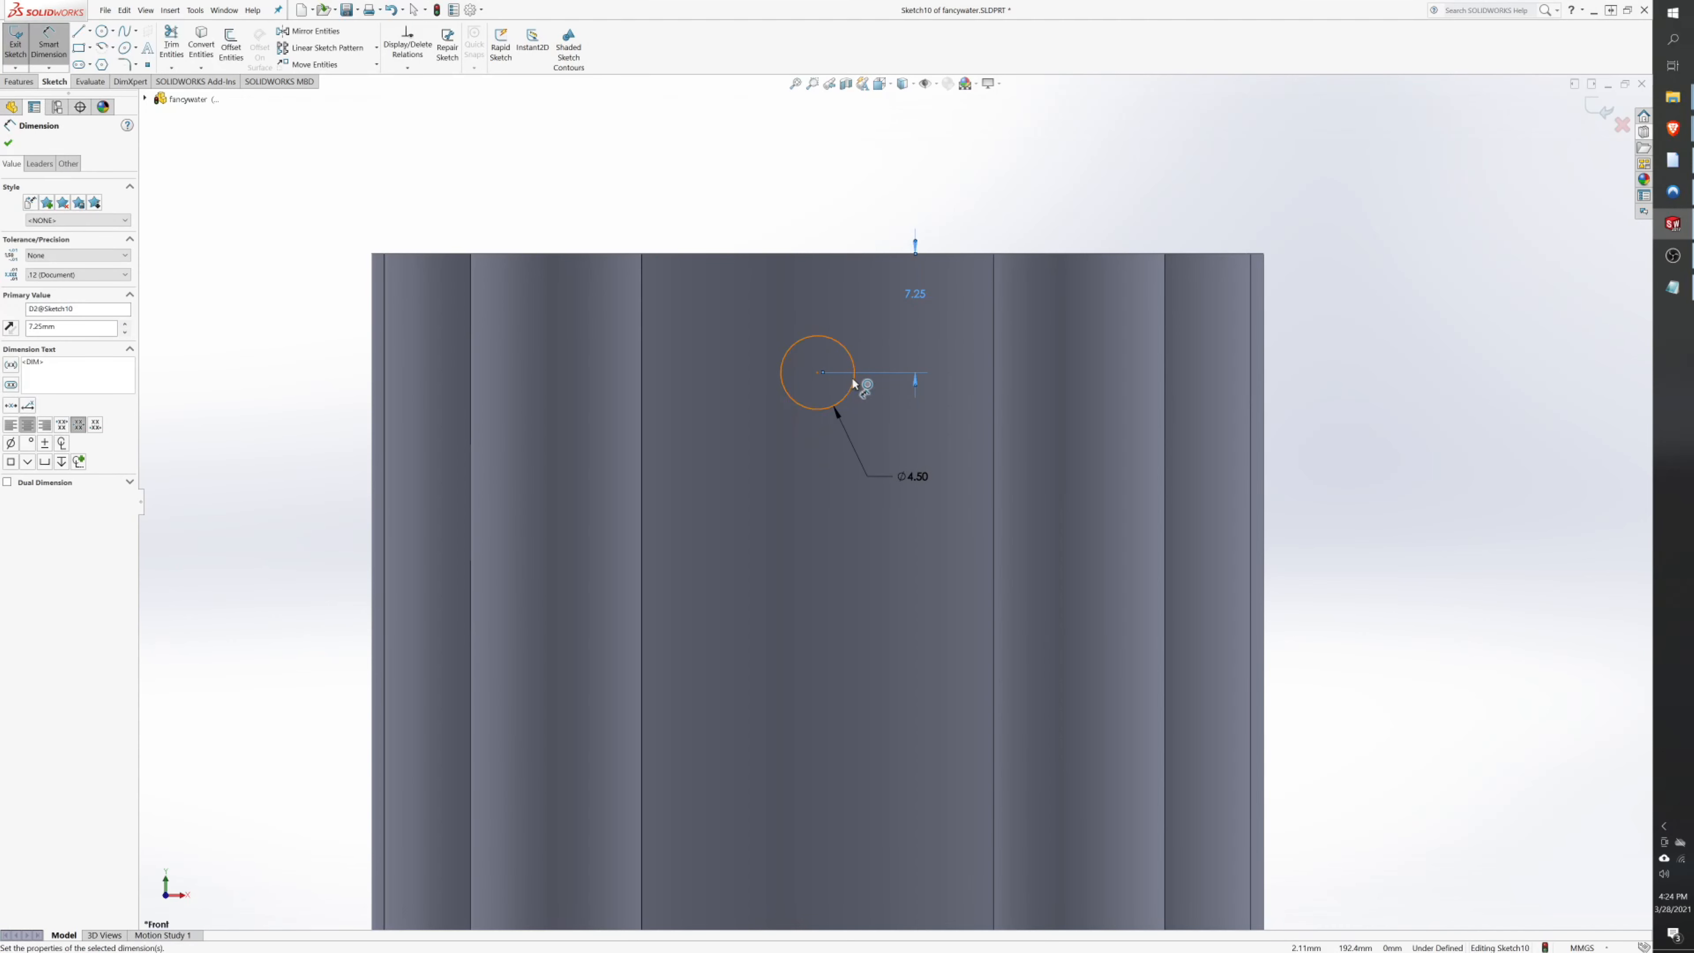
- Cut-extrude the 4.5 mm circle as a blind cut 21.5 mm deep, towards the slotted rail at the back
click(18, 82)
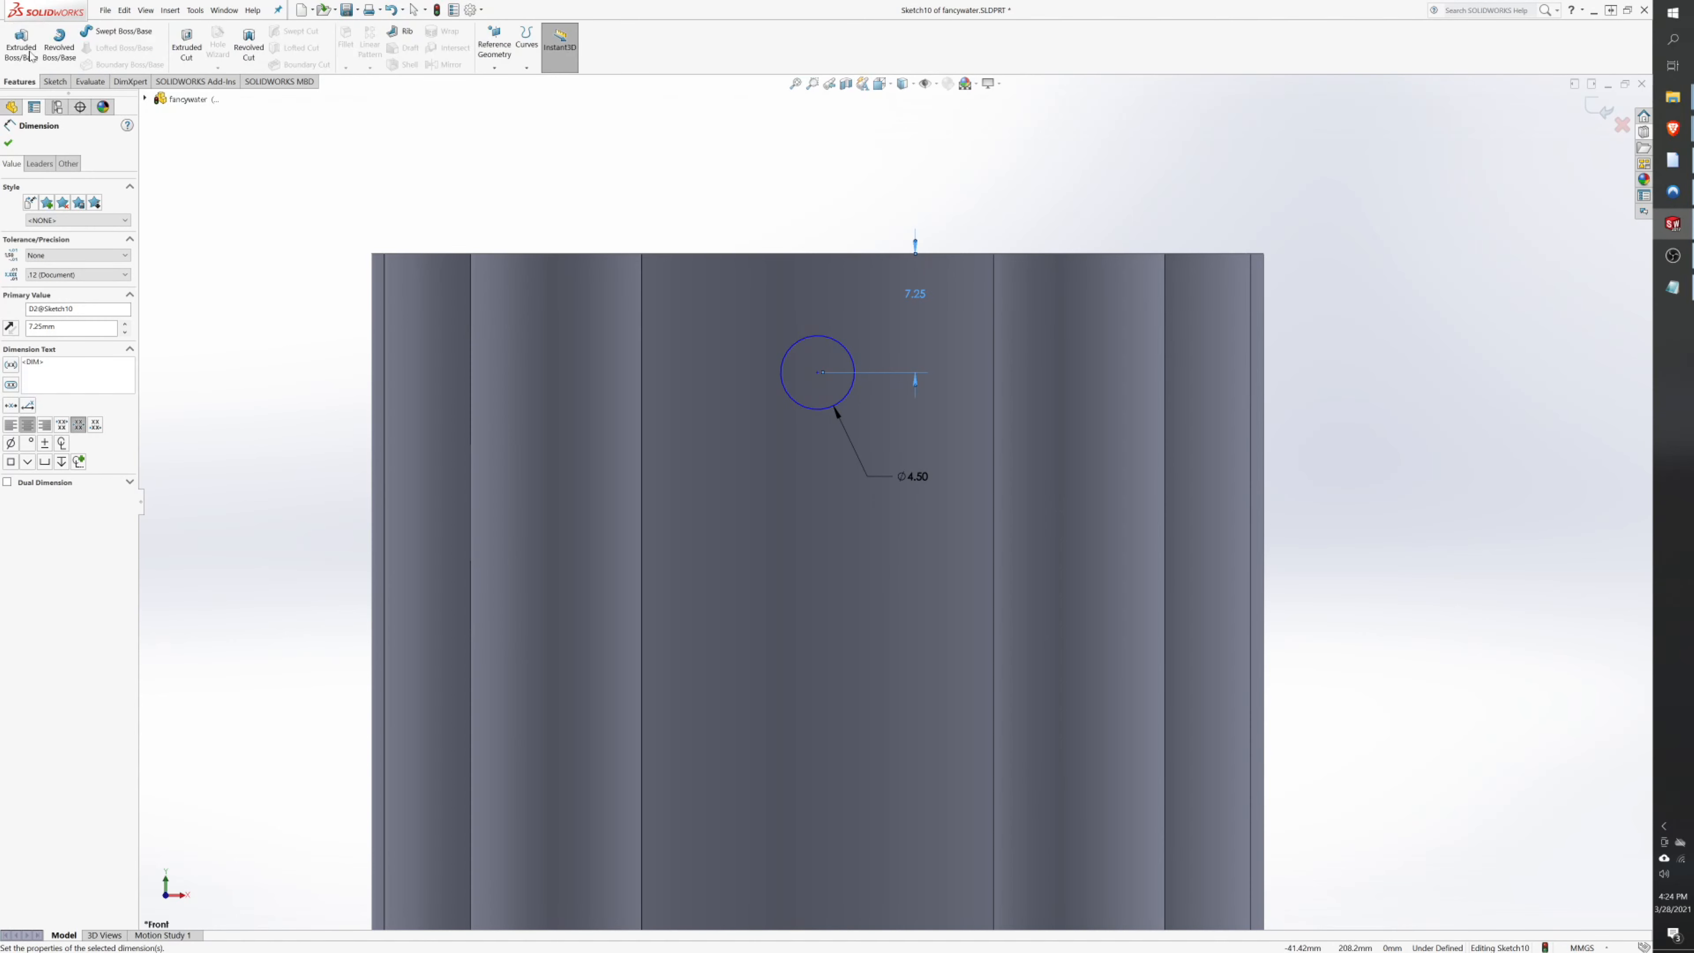
click(184, 53)
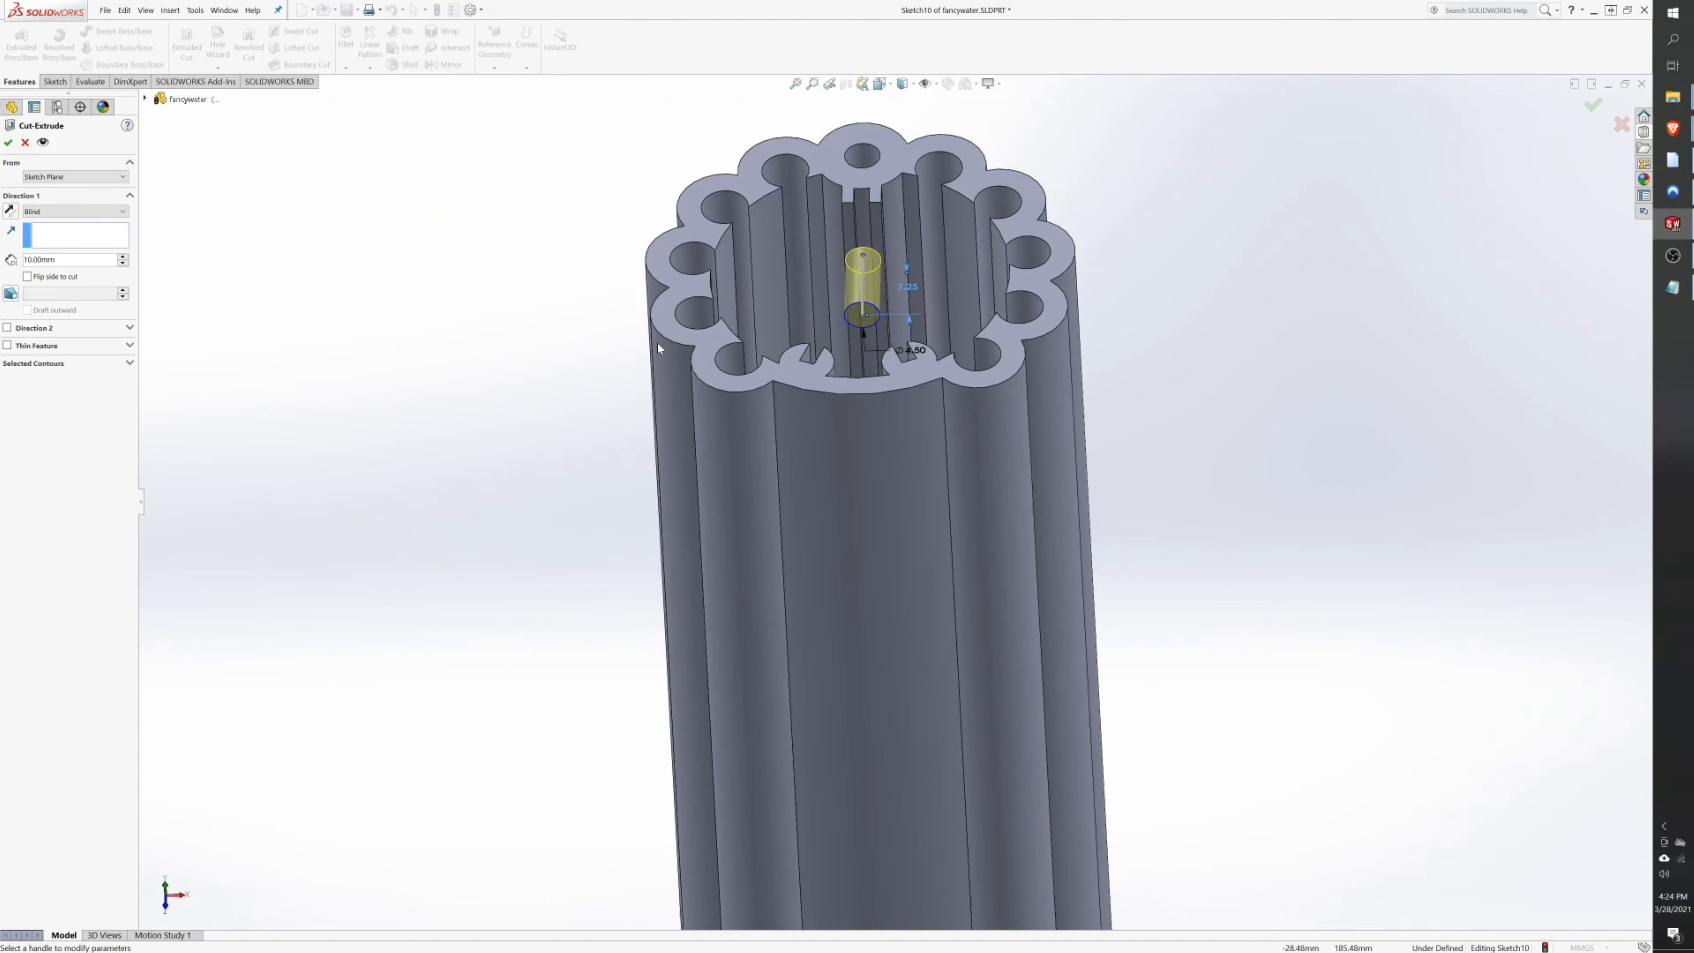
scroll(860, 175, up, 2)
middle_drag(869, 247, 862, 413)
middle_drag(888, 259, 856, 257)
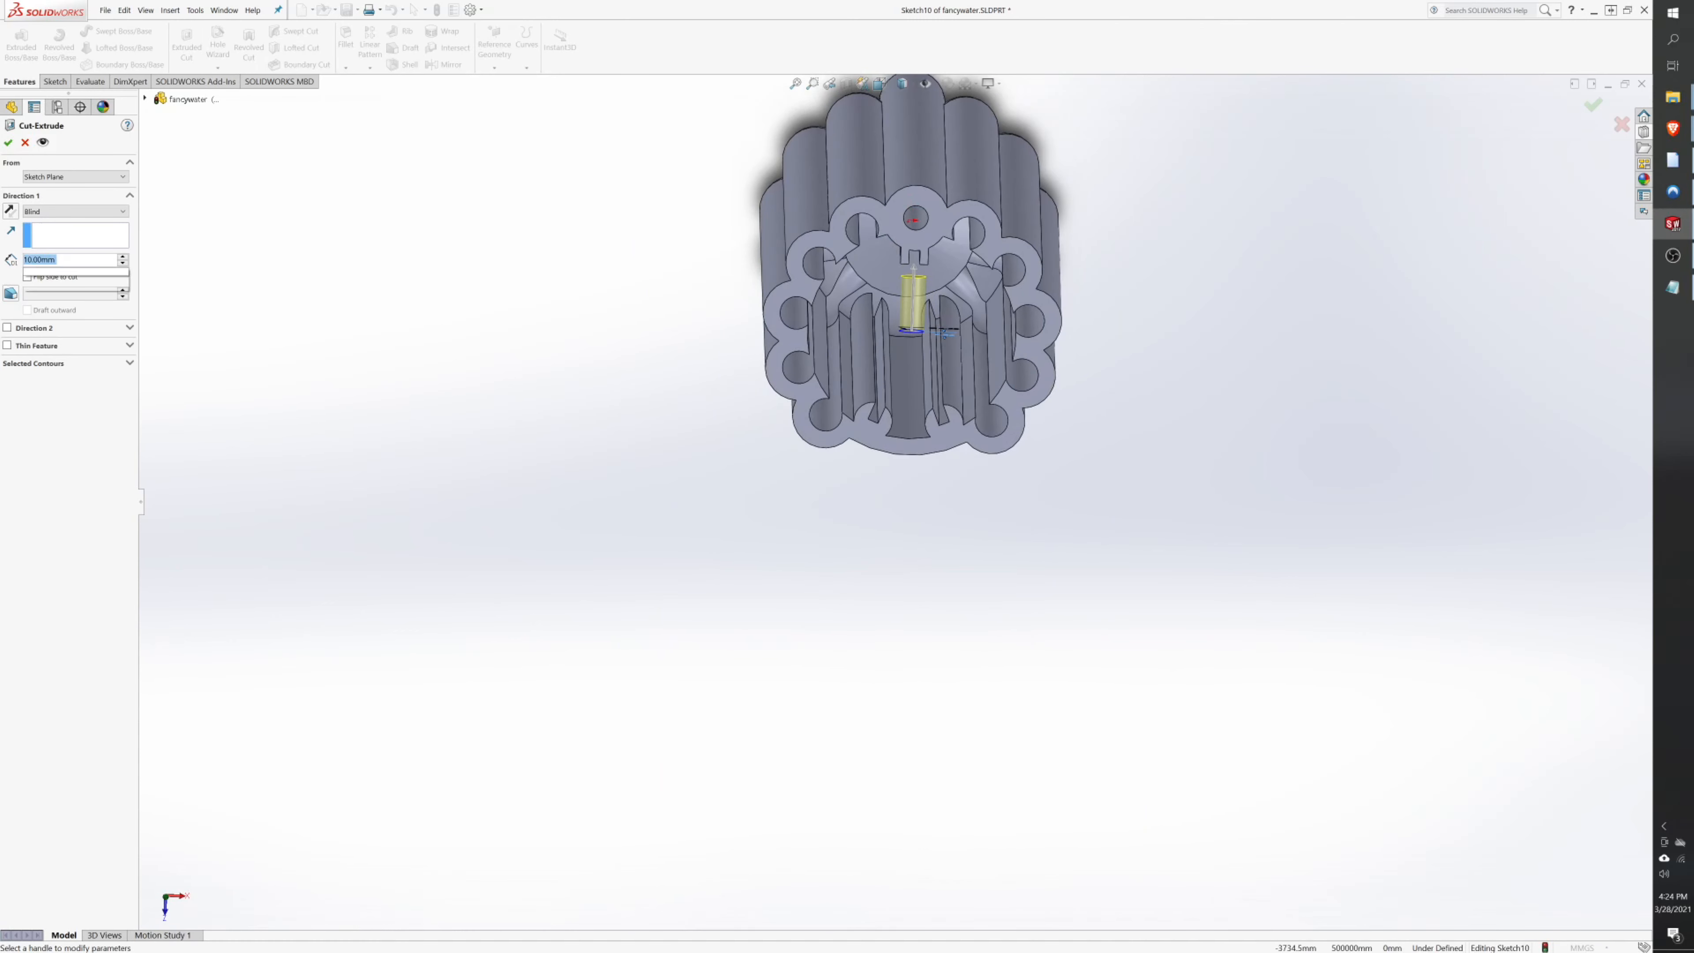
text(21.)
middle_drag(628, 171, 618, 144)
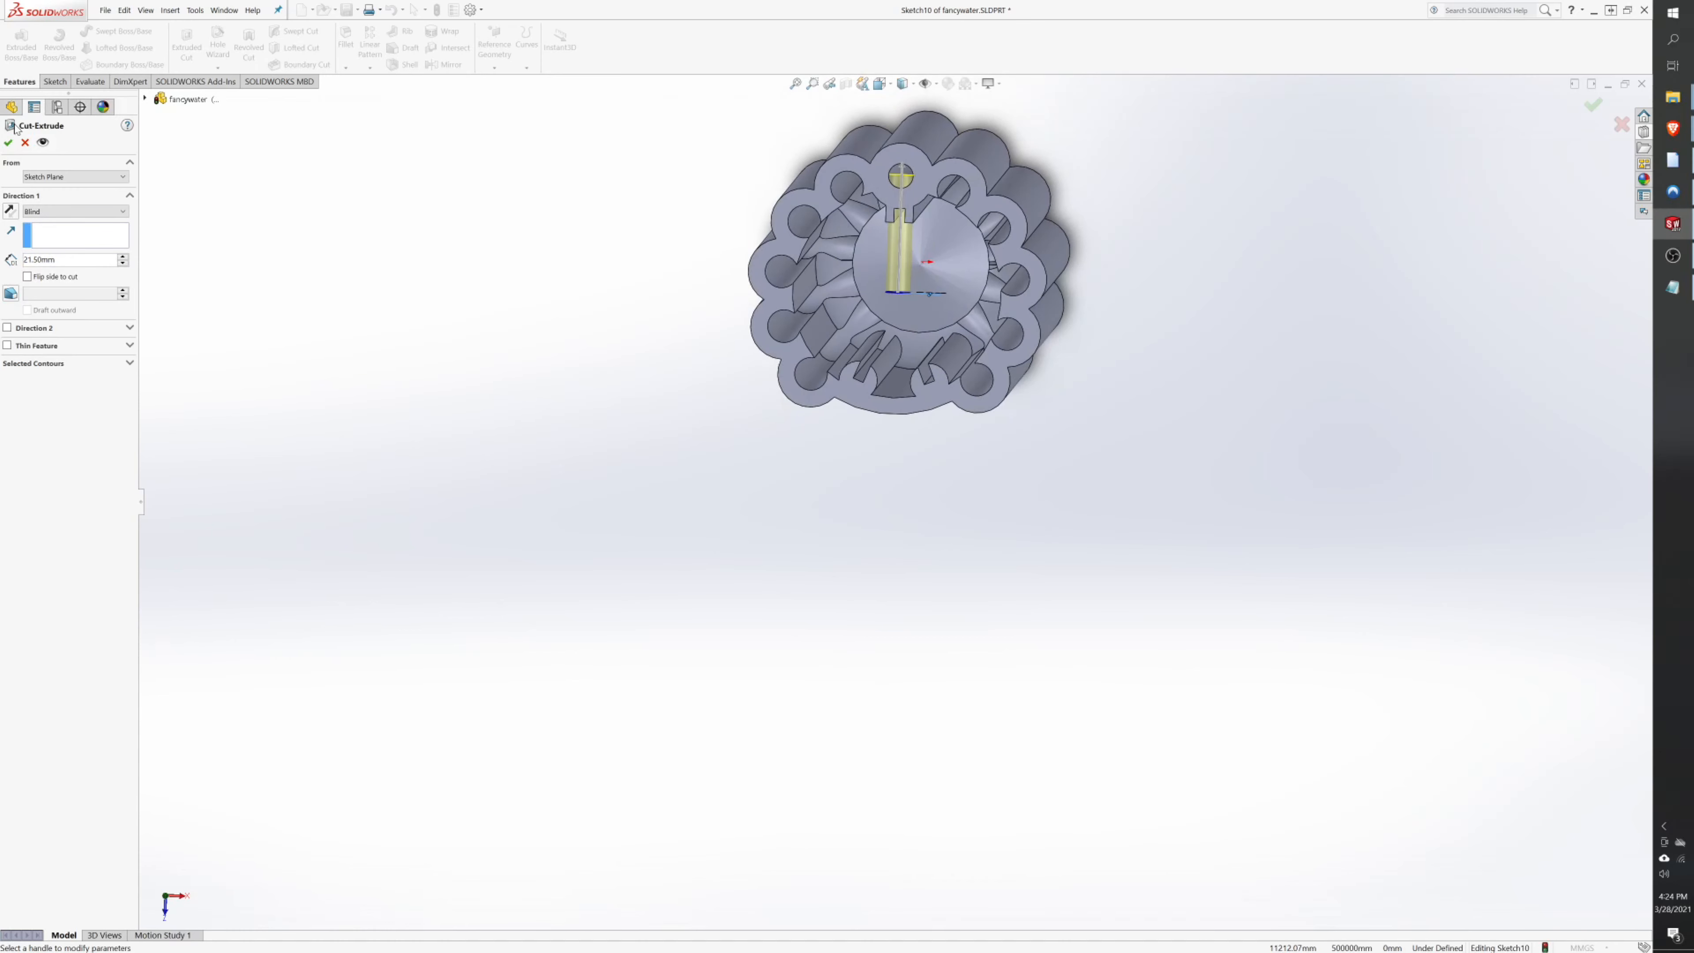
click(10, 141)
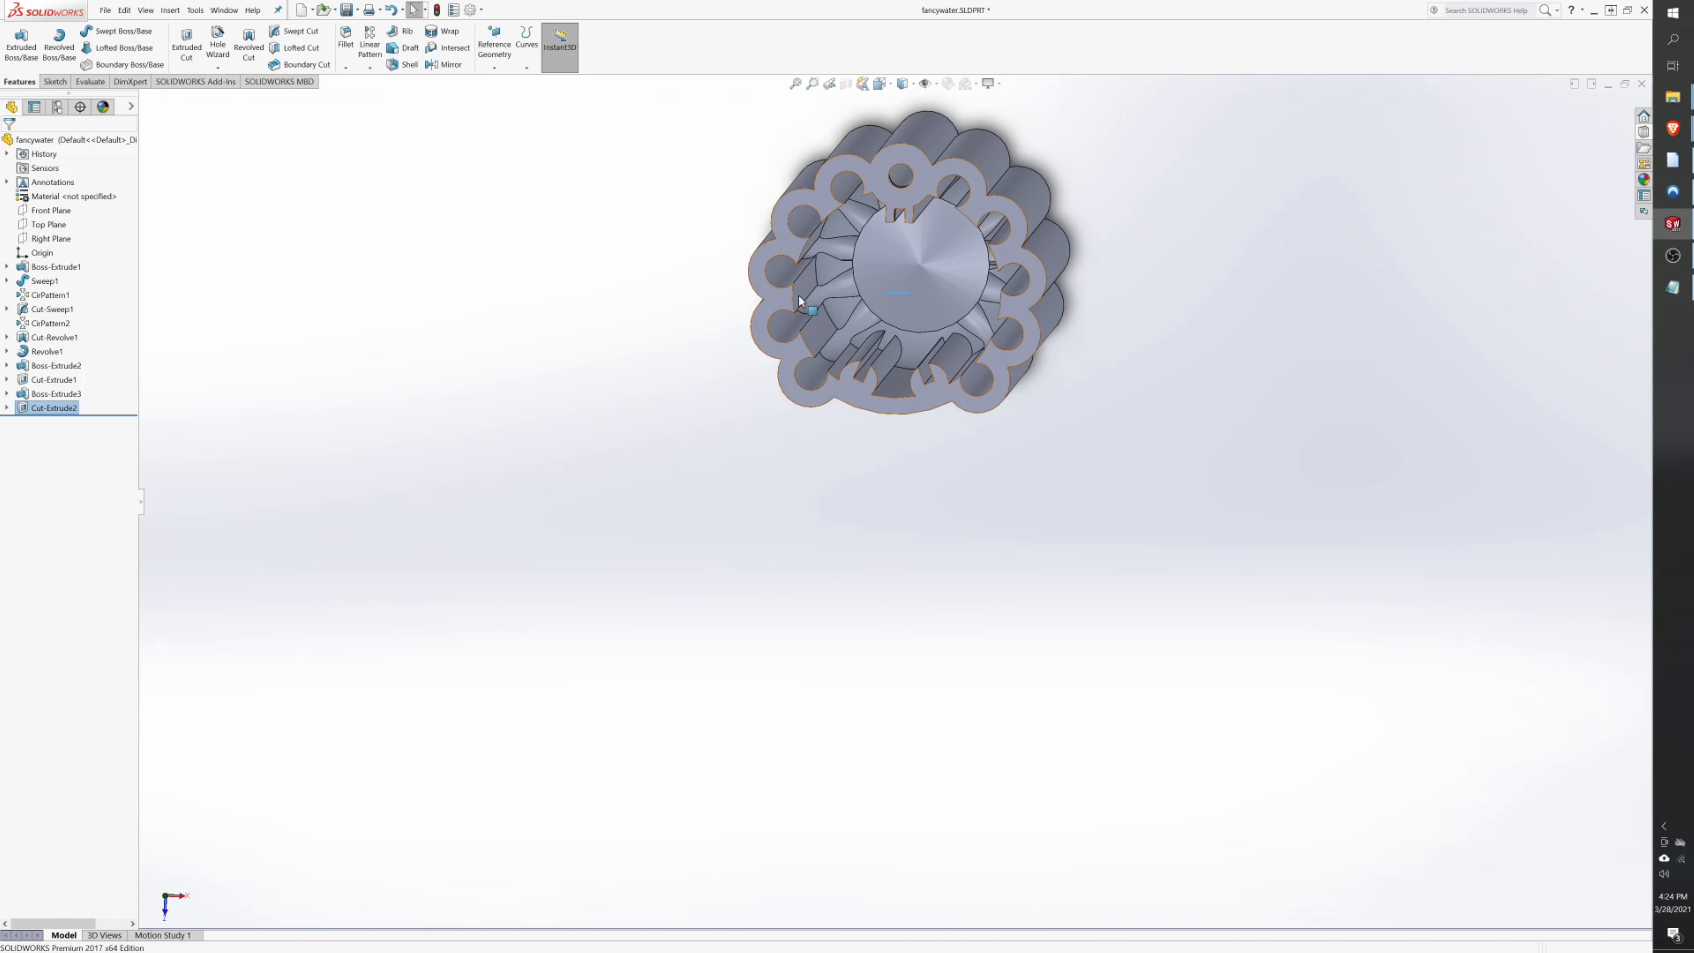
- Examine the new hole through the back rail and channel from above and at several angles
middle_drag(807, 256, 807, 225)
scroll(831, 202, up, 2)
scroll(936, 181, down, 8)
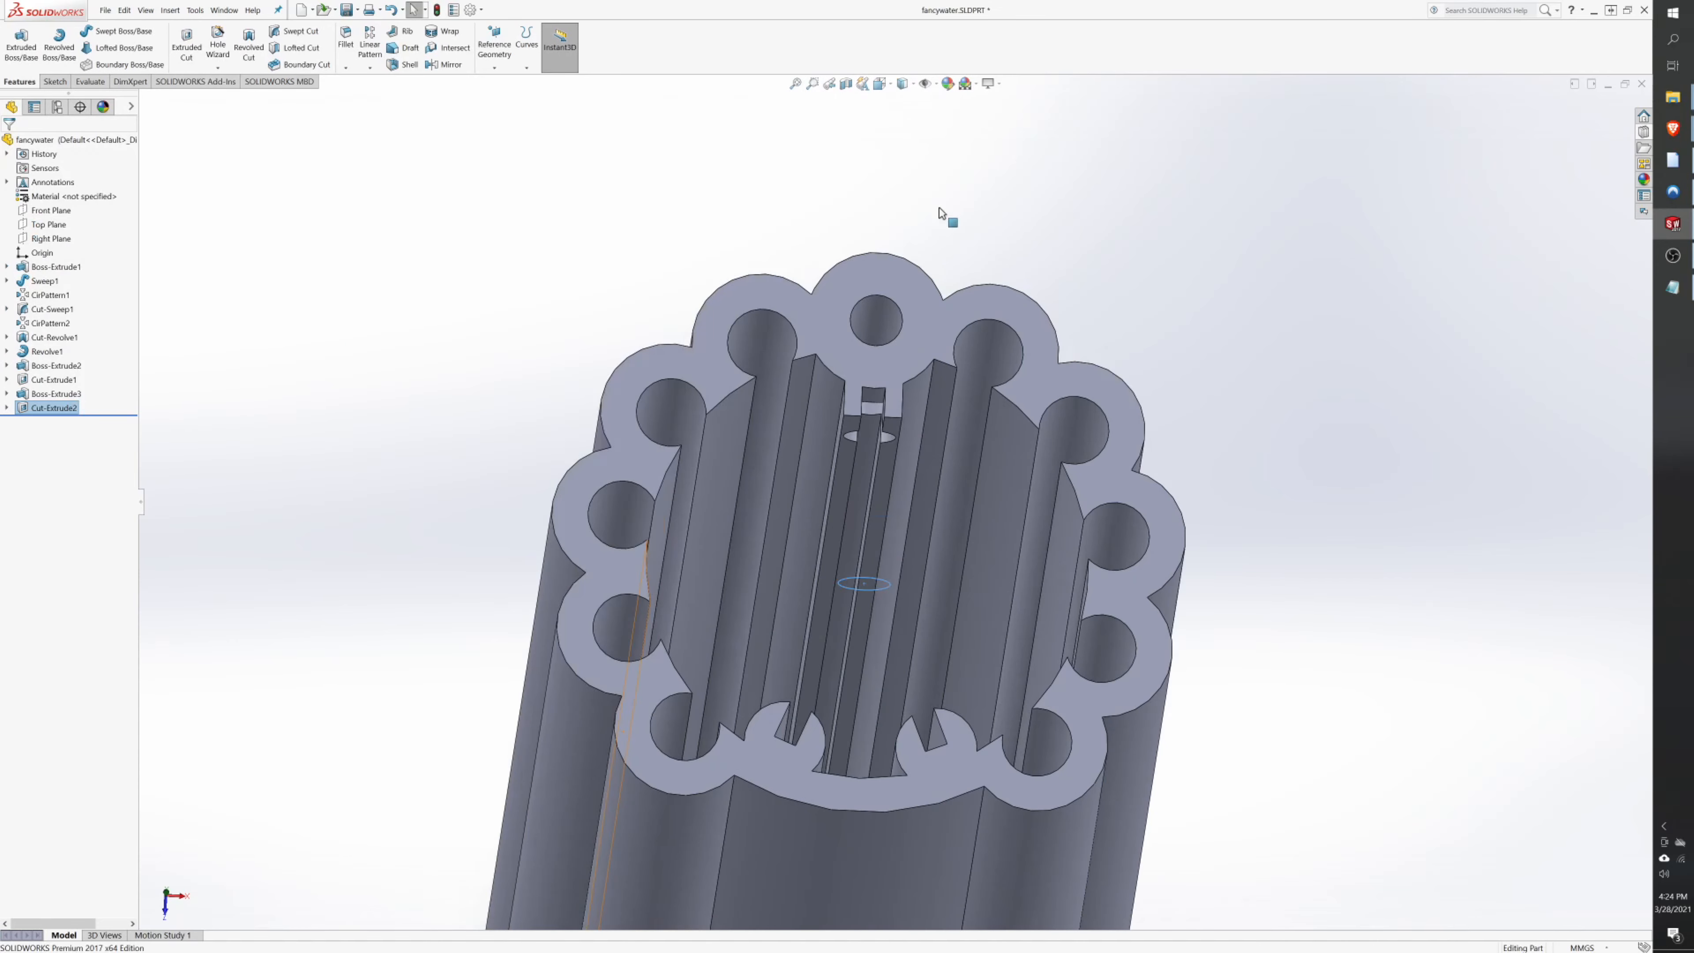
scroll(937, 234, down, 1)
middle_drag(864, 409, 863, 247)
scroll(862, 254, up, 1)
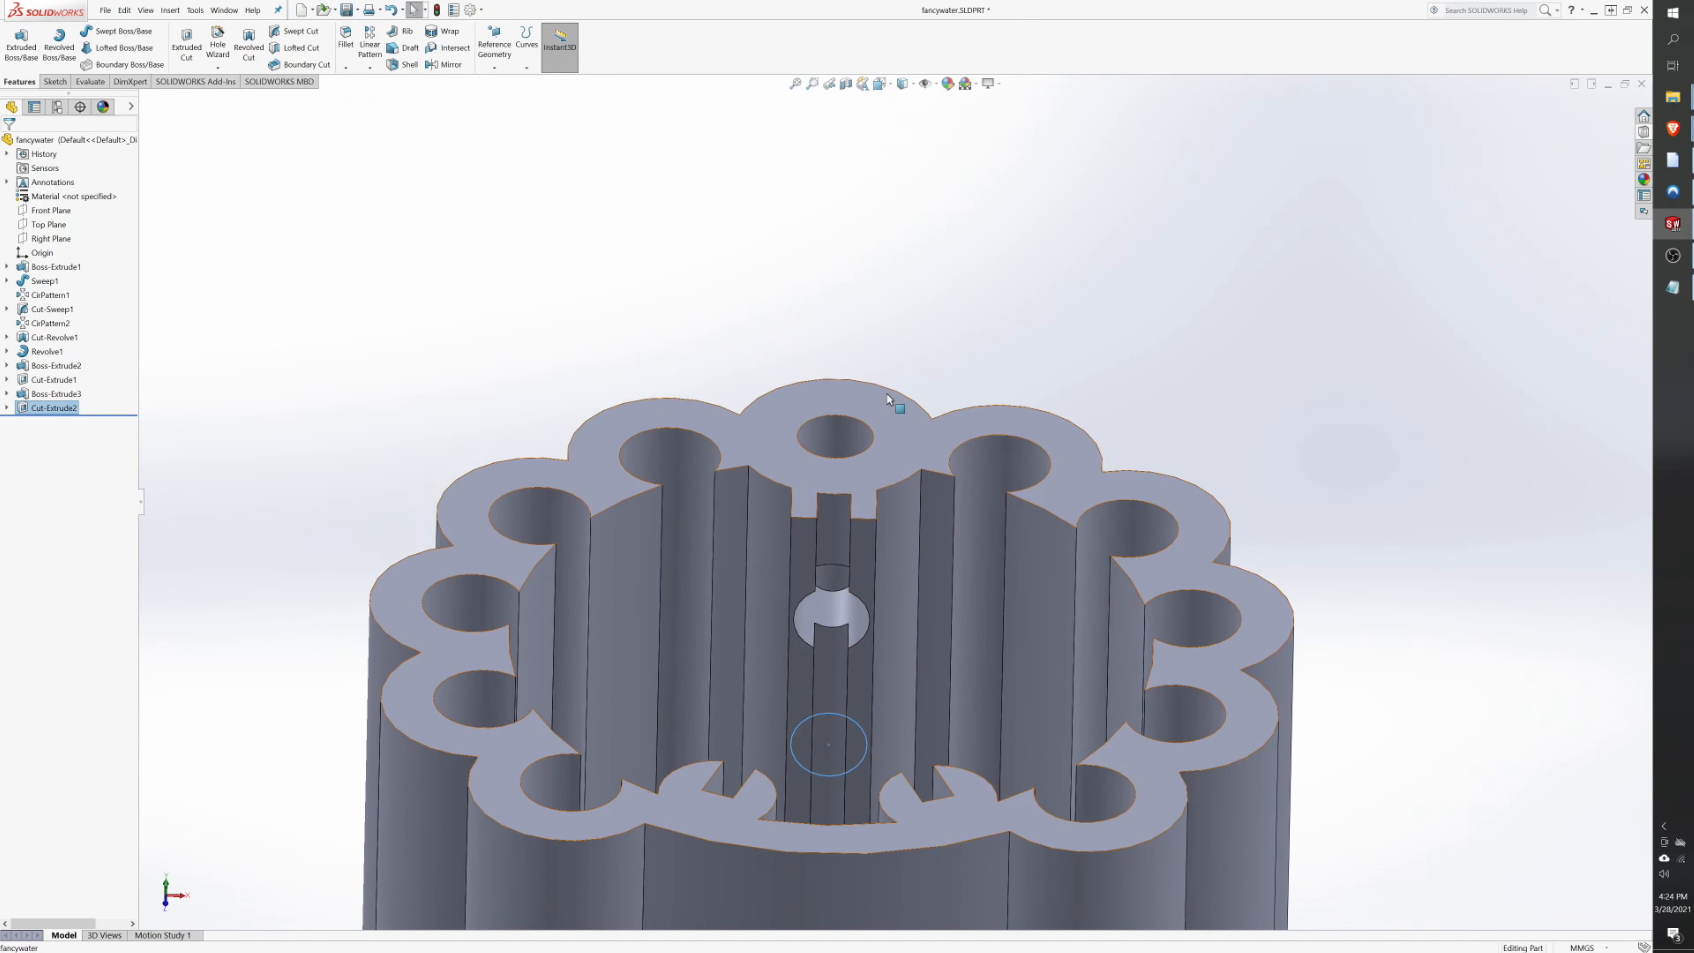
middle_drag(887, 399, 877, 490)
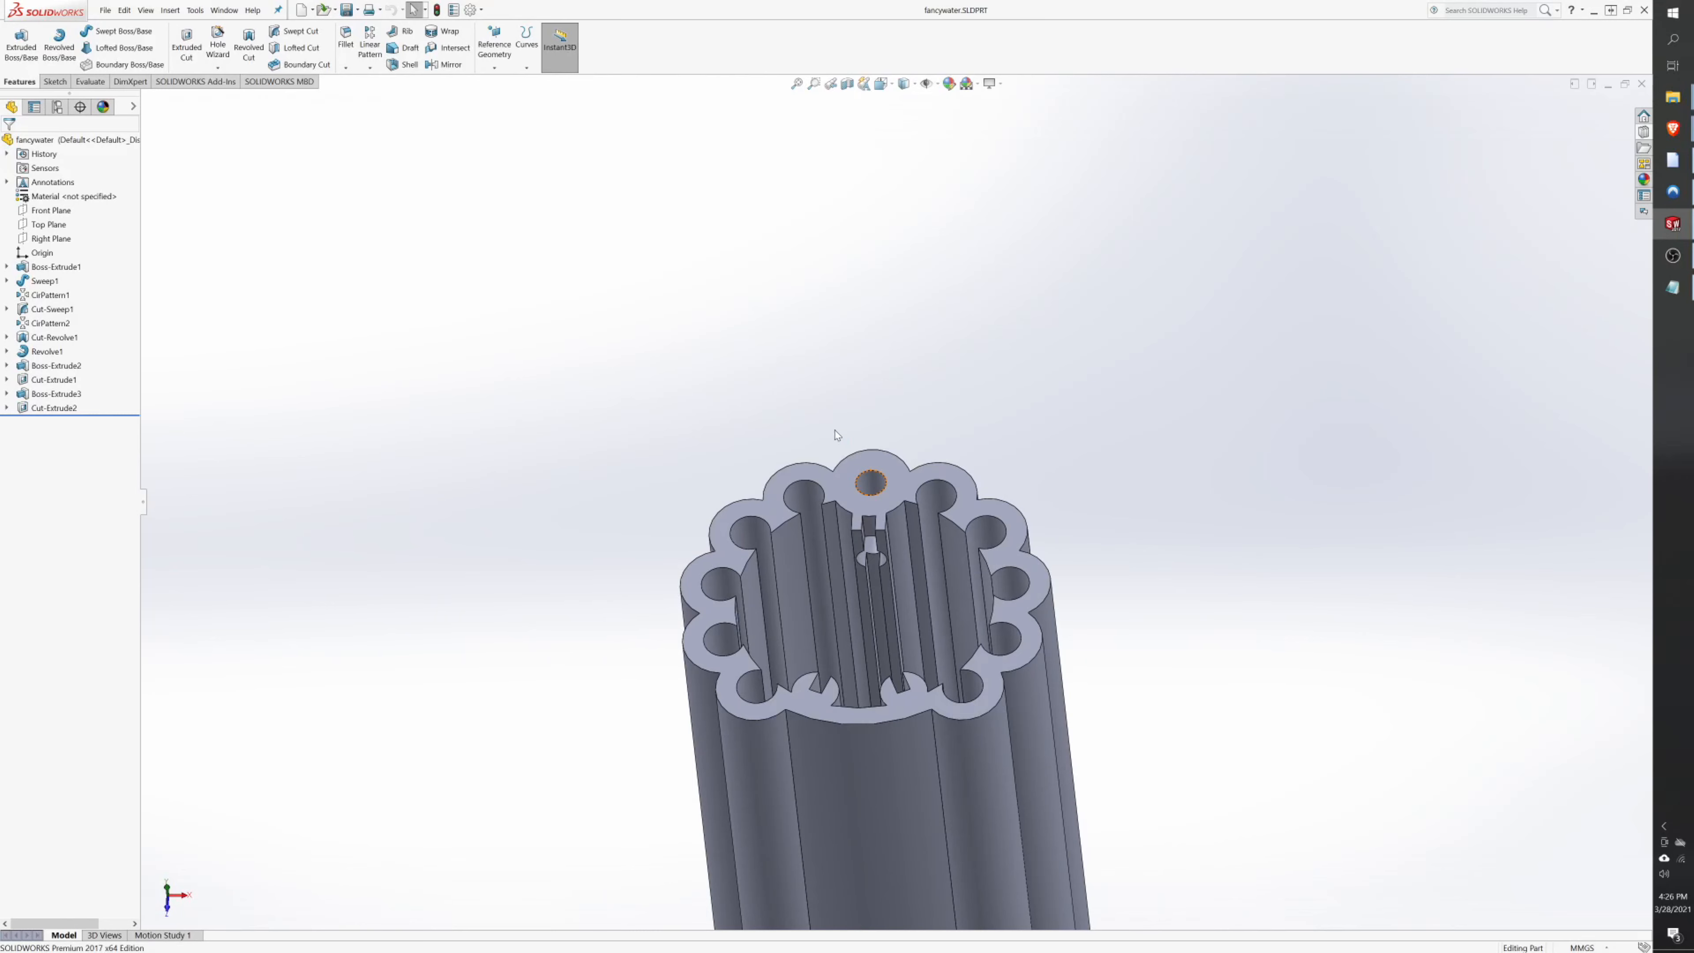
middle_drag(837, 435, 823, 285)
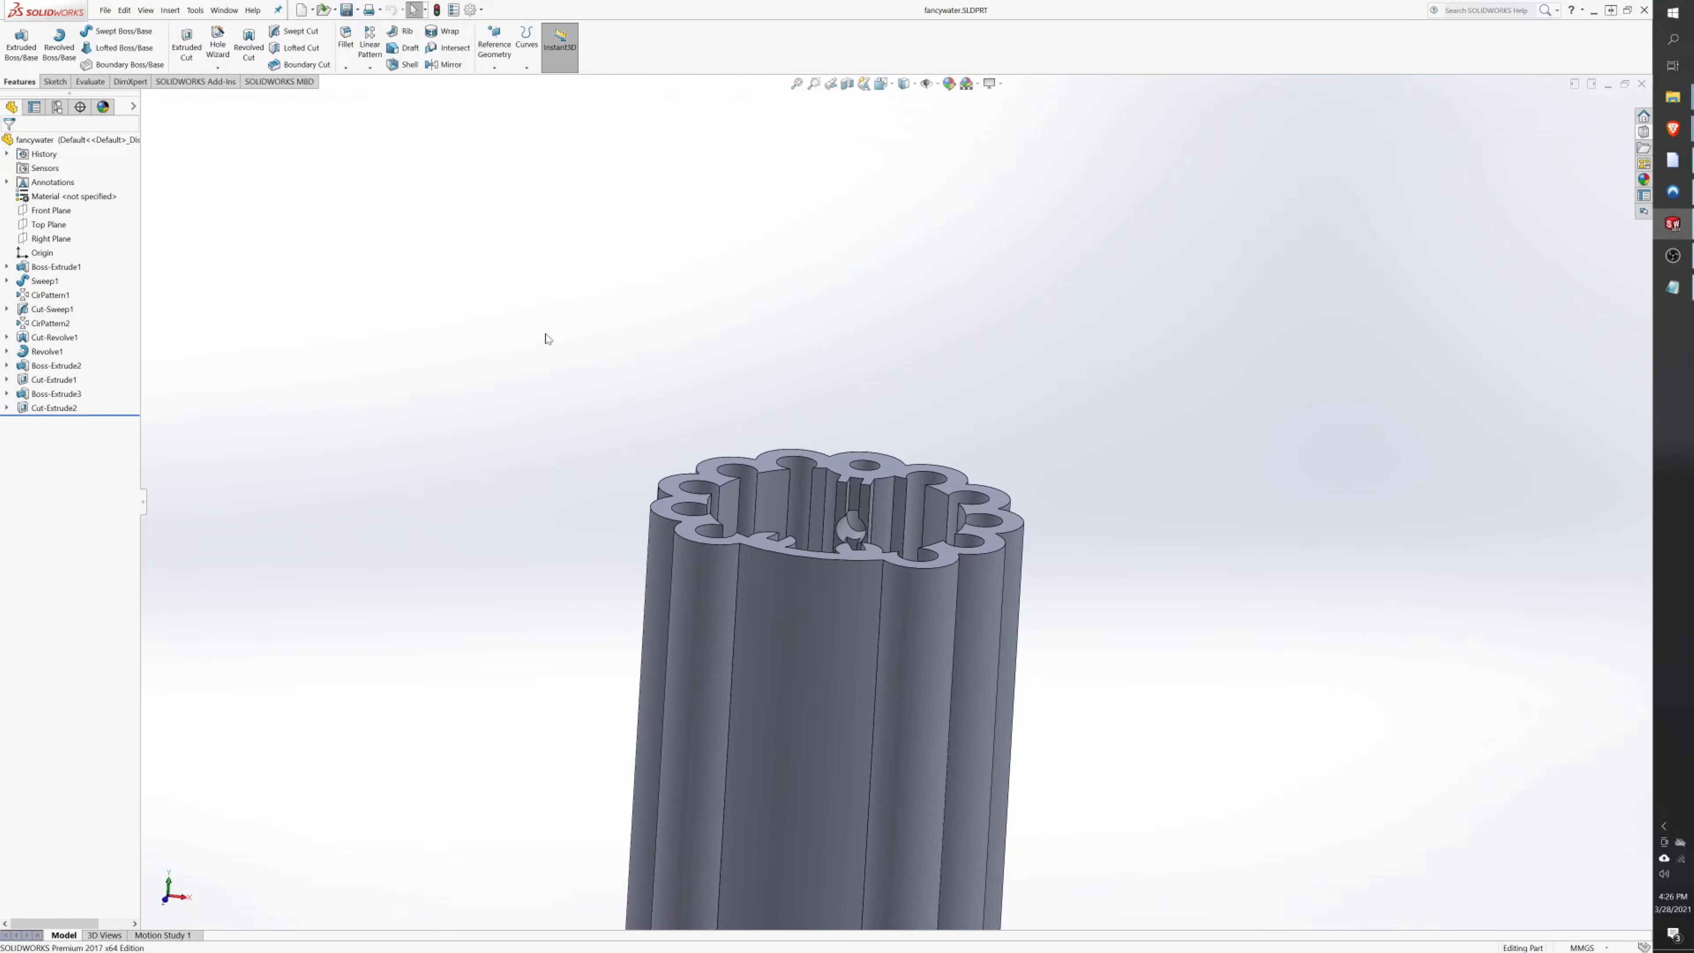
- Create a reference plane offset 22 mm from the Front Plane, on the flat front side of the cylinder
click(51, 210)
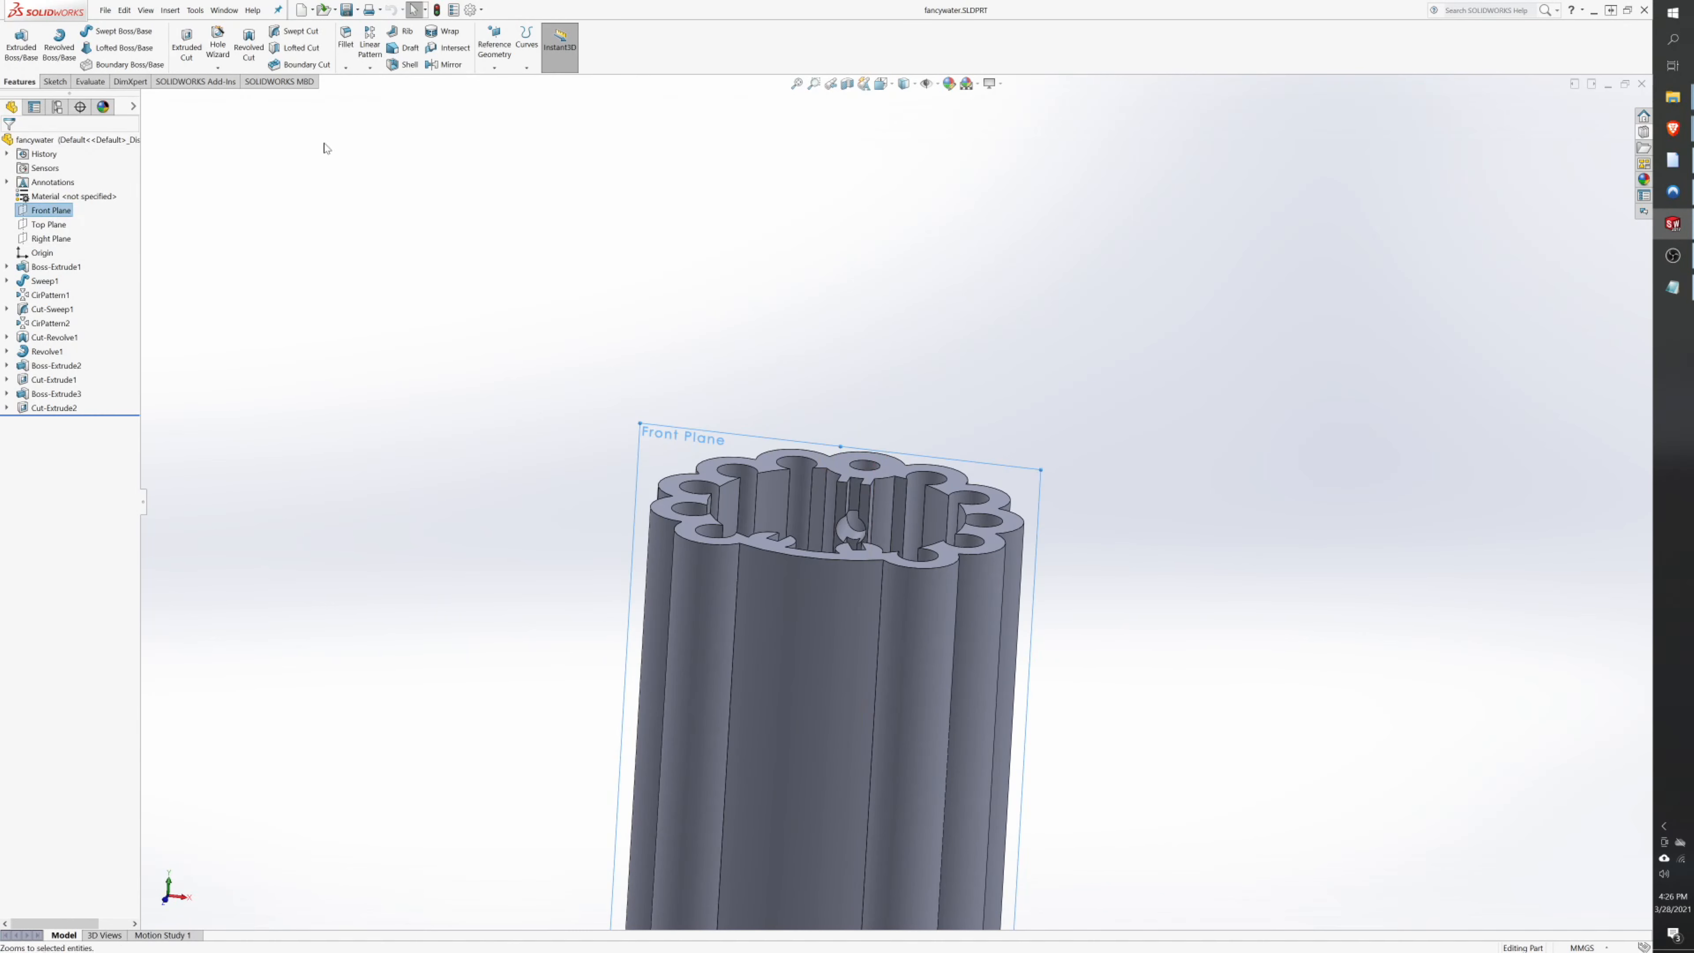
click(492, 68)
click(506, 83)
middle_drag(904, 340, 780, 752)
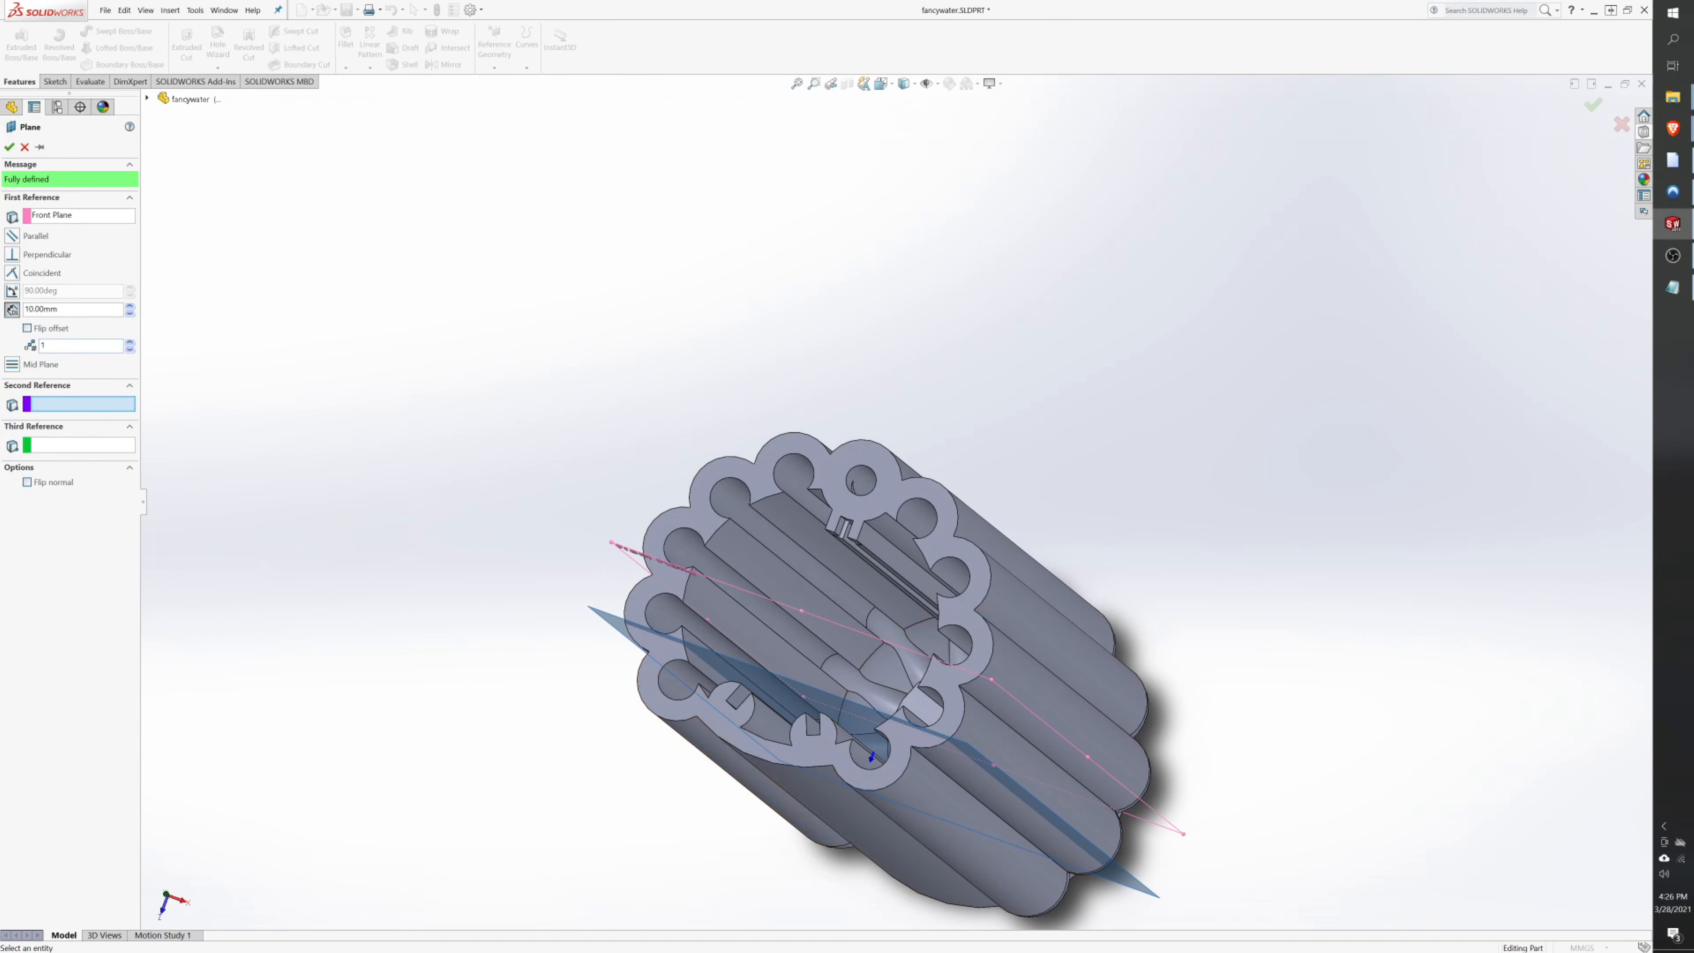
drag(76, 309, 28, 310)
key(Return)
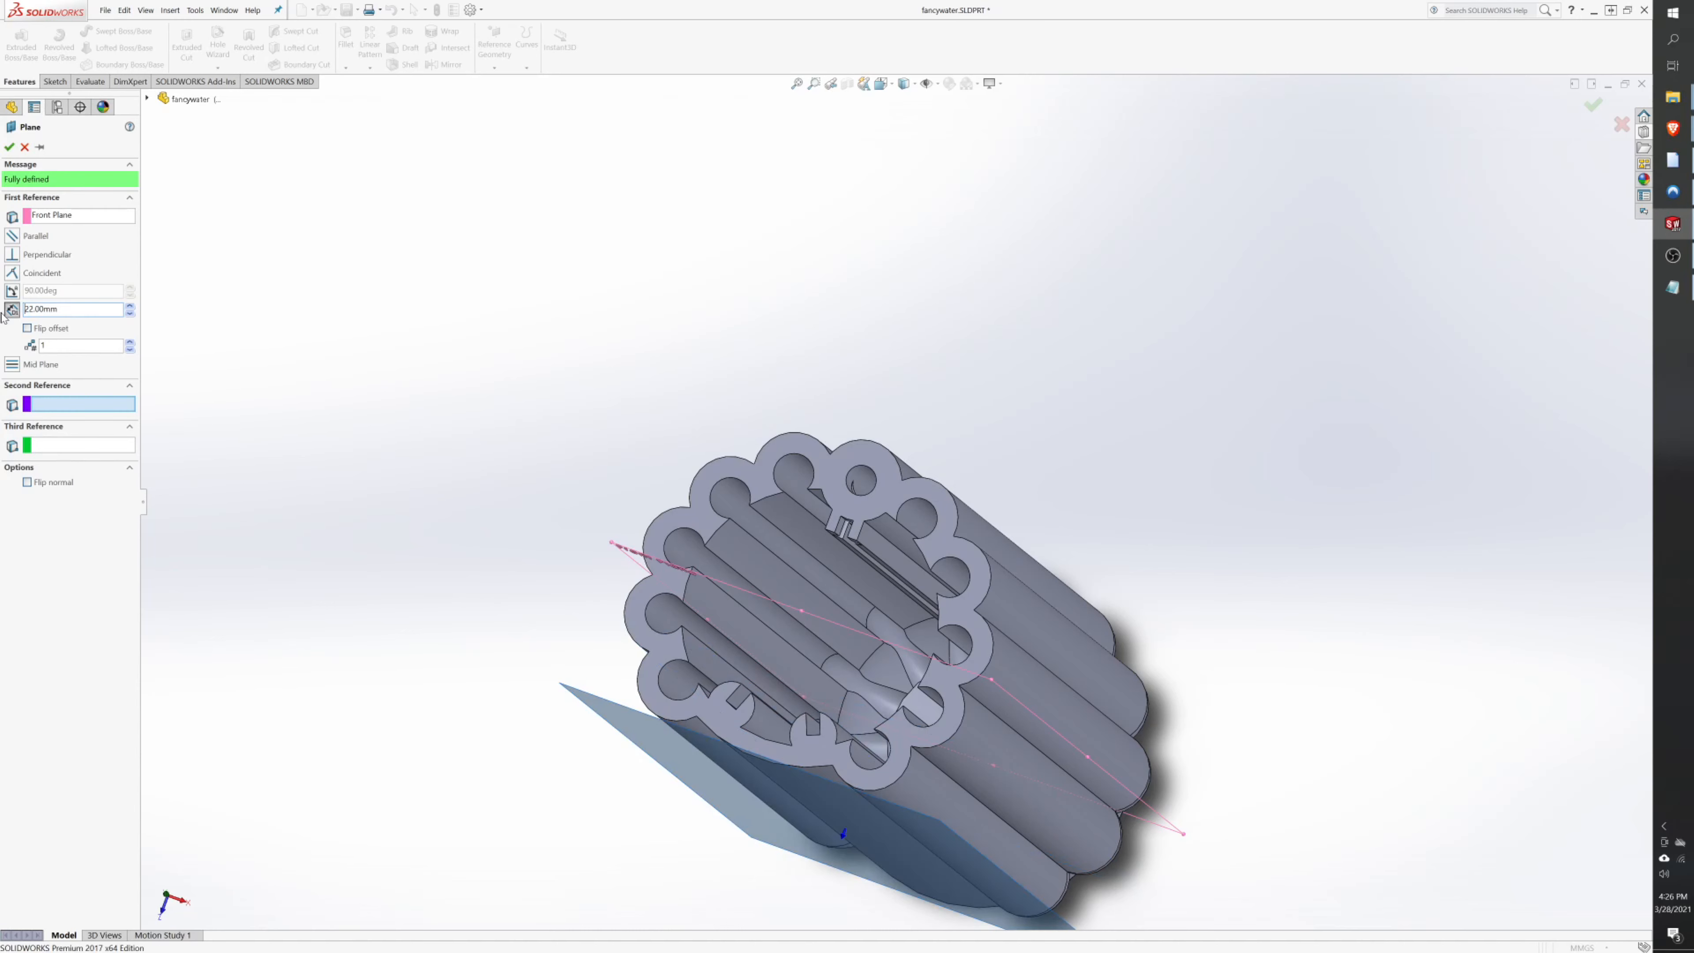
middle_drag(383, 502, 387, 523)
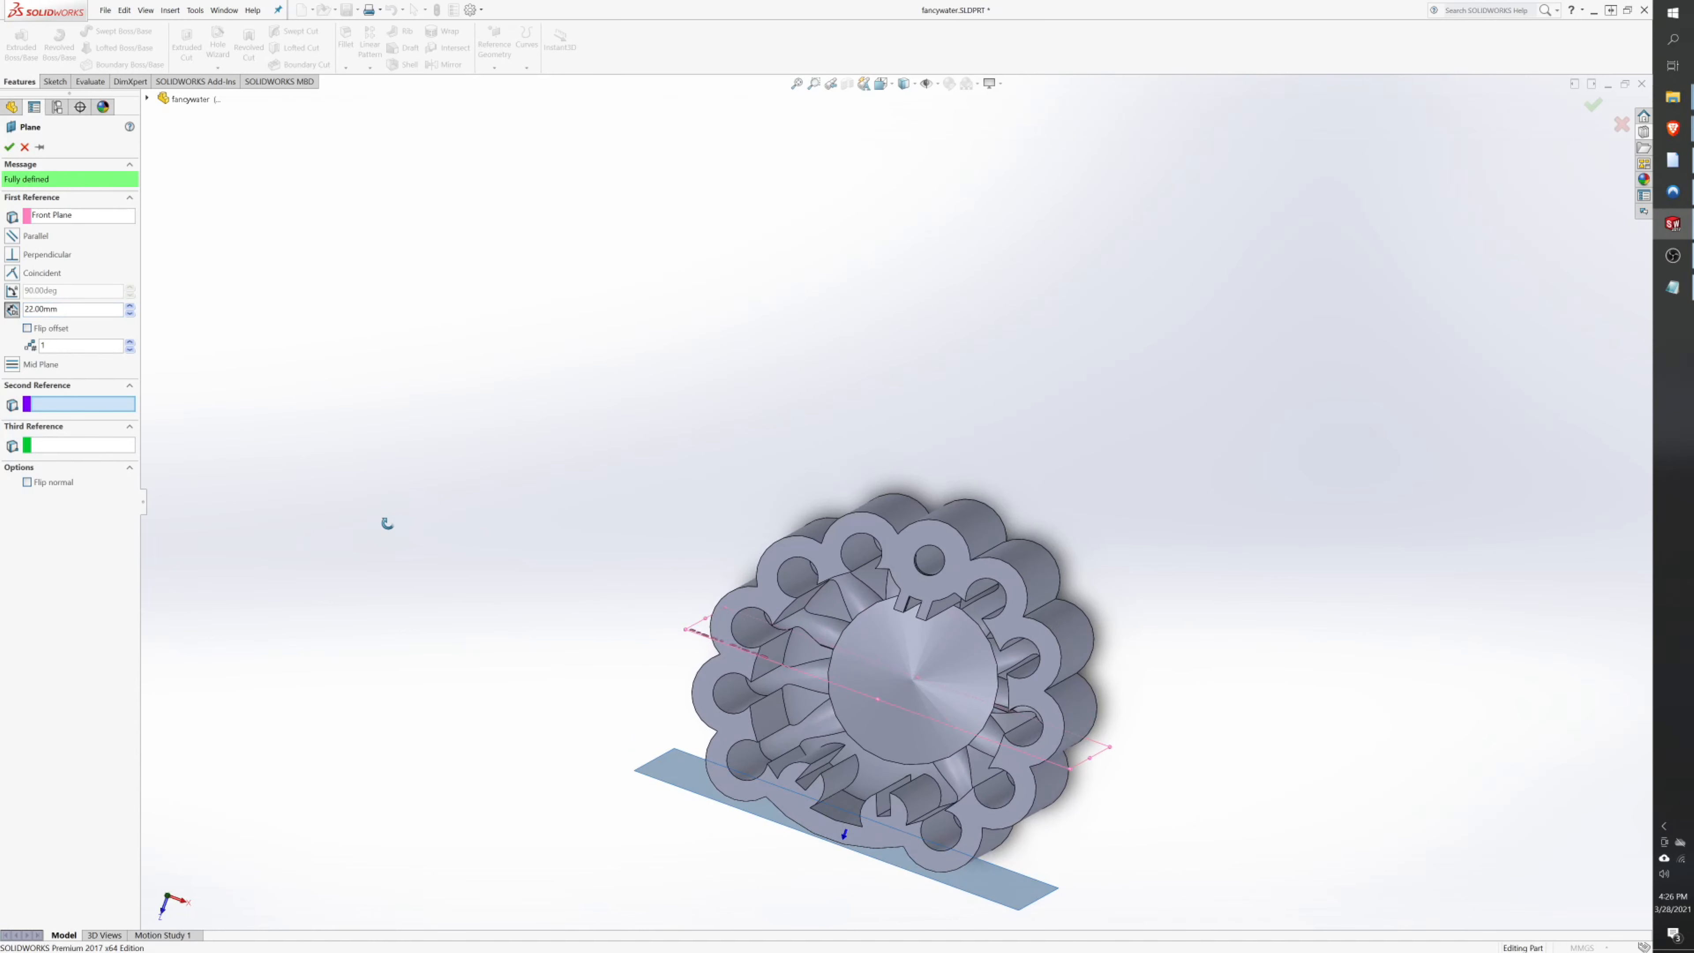
click(10, 147)
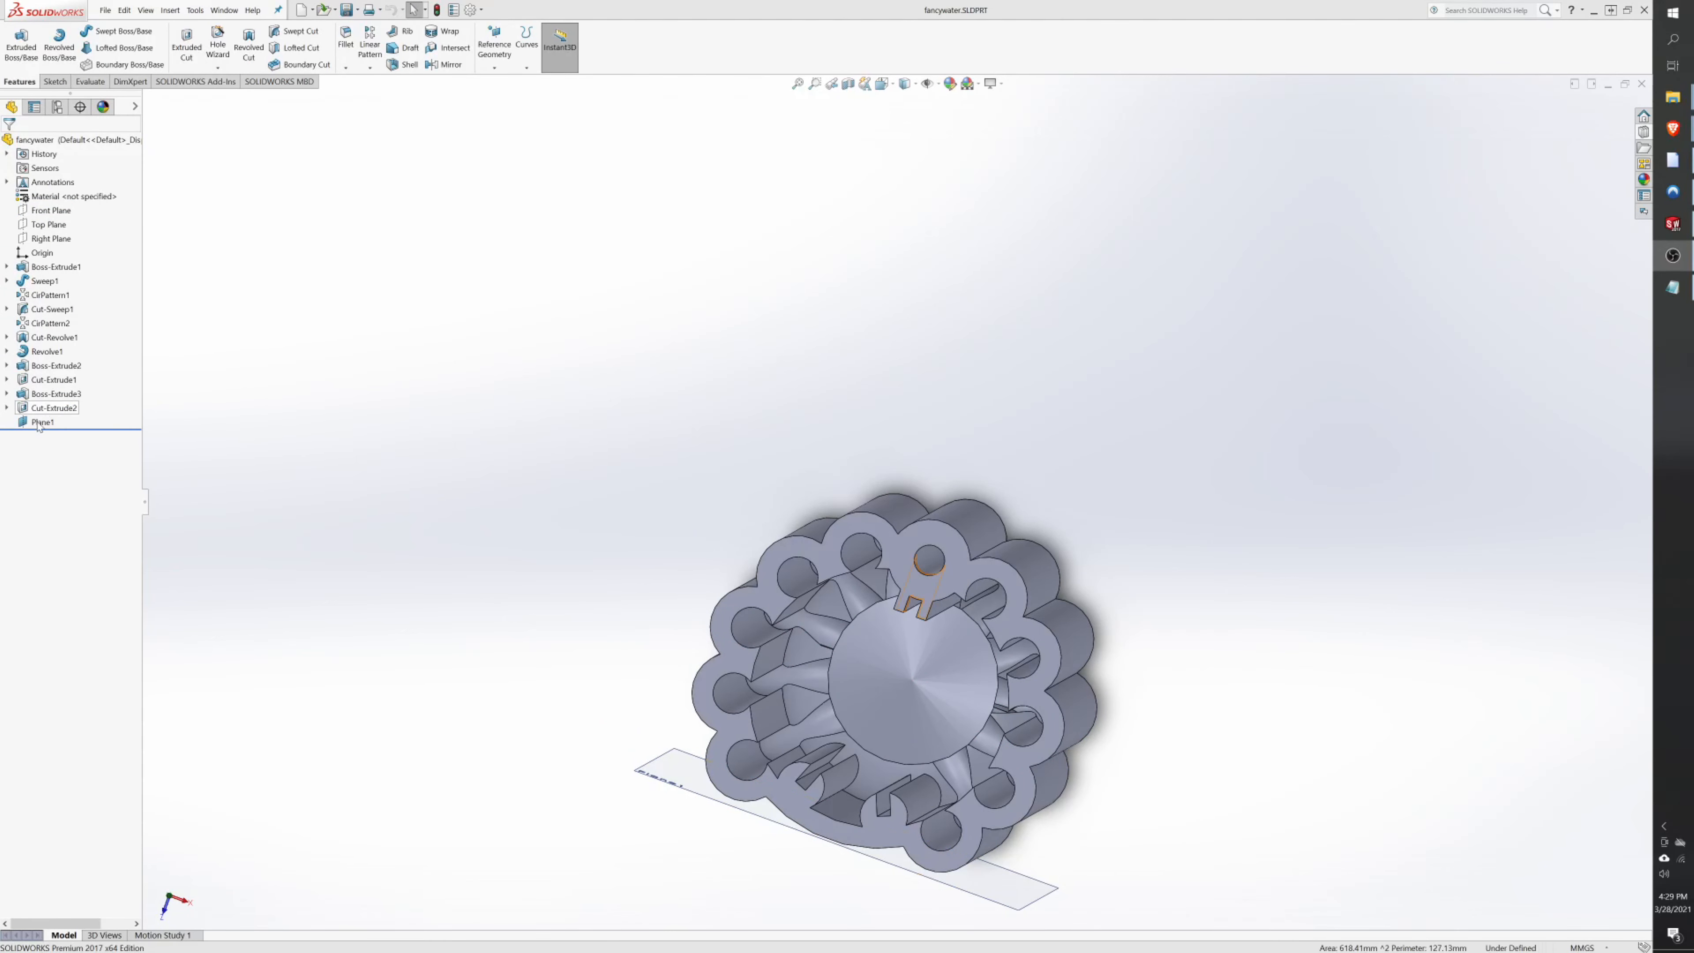
- Start a sketch on the offset plane and draw a circle centred about 47 mm left of and 190 mm above the origin
right_click(39, 423)
click(100, 401)
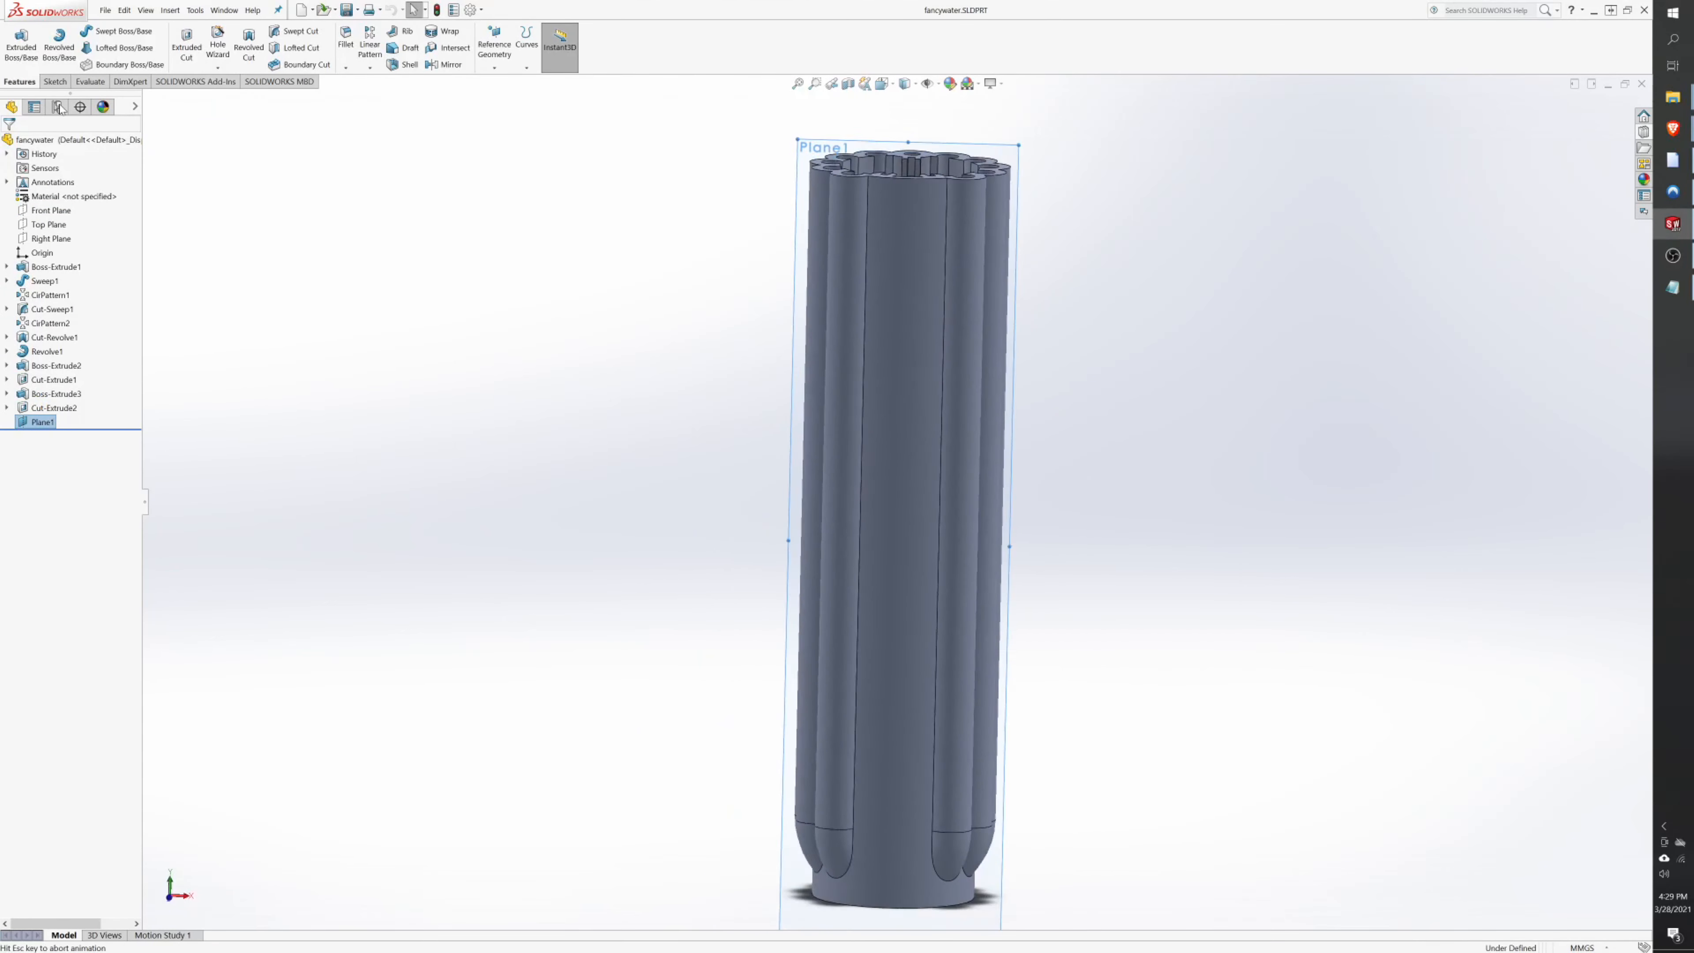
click(55, 81)
click(15, 43)
click(90, 31)
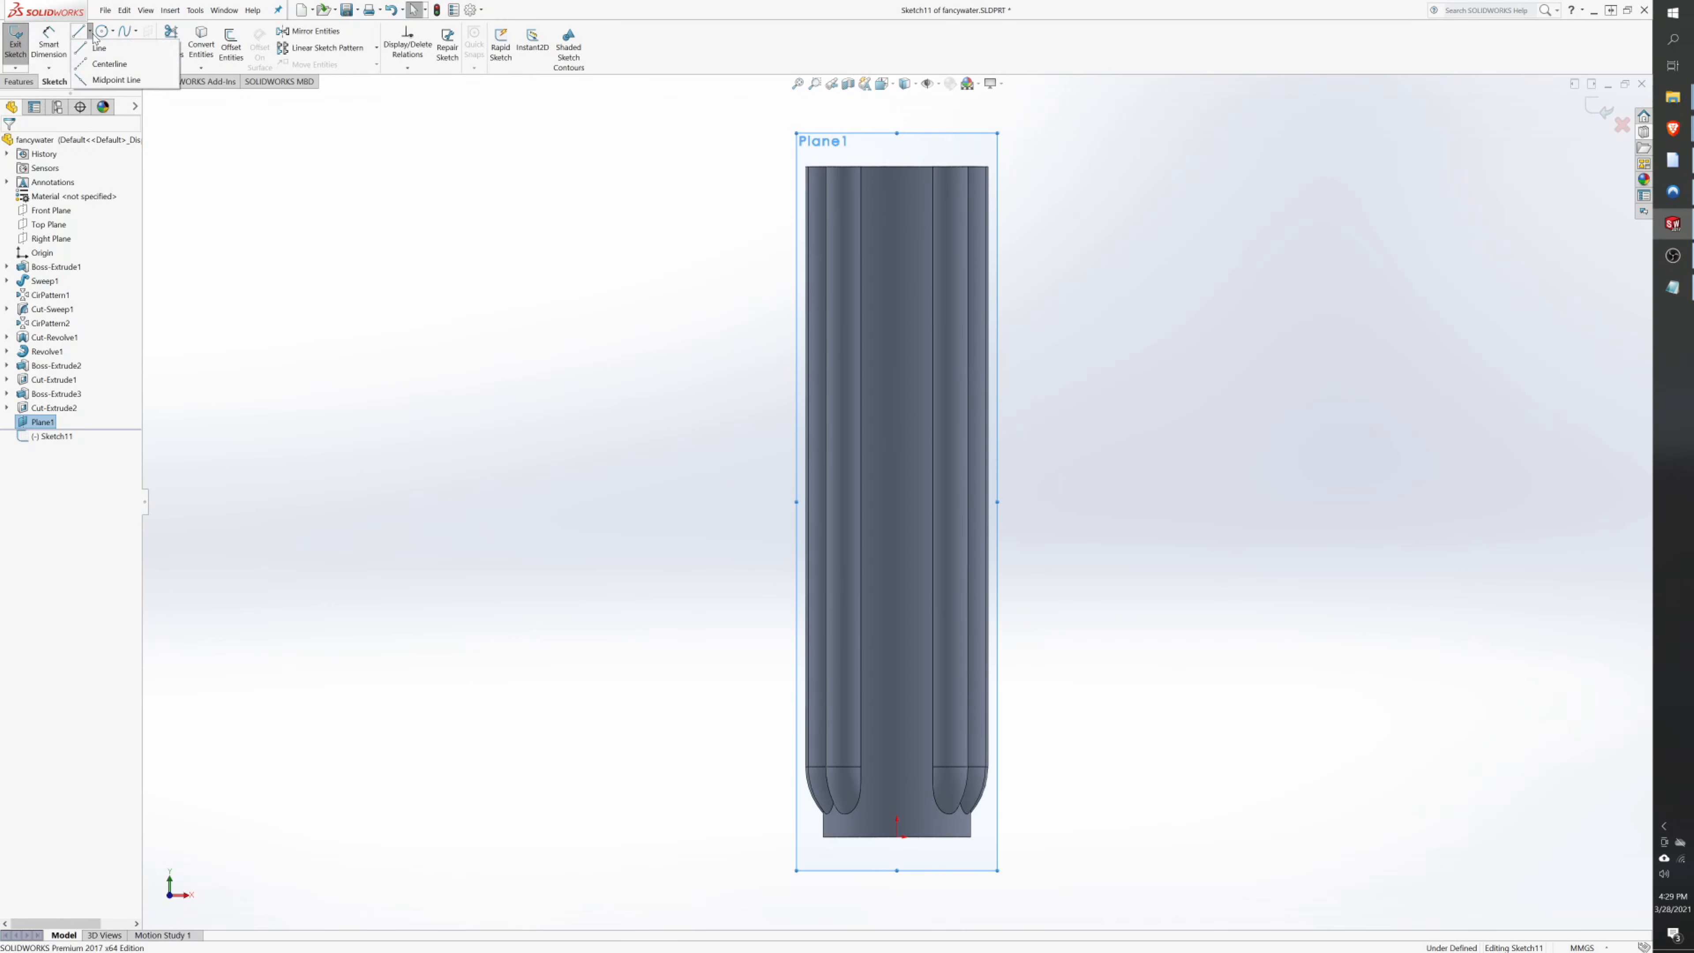
click(101, 31)
click(738, 198)
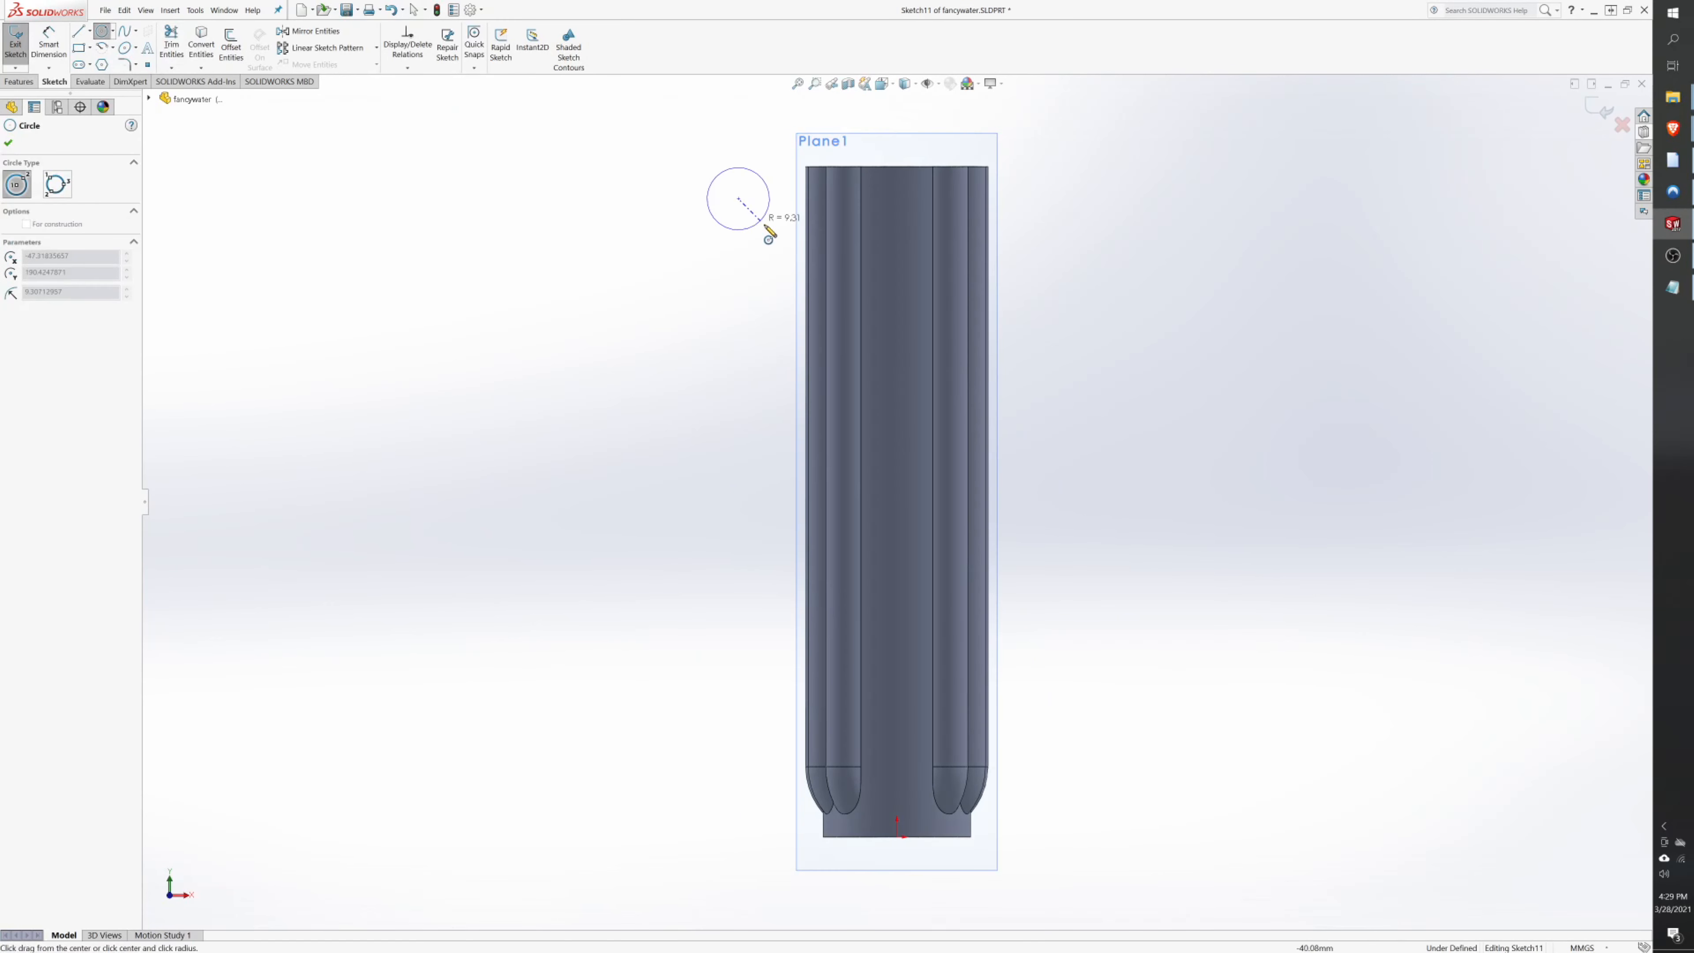
click(766, 226)
- Dimension the new circle's diameter as 15 mm
click(49, 44)
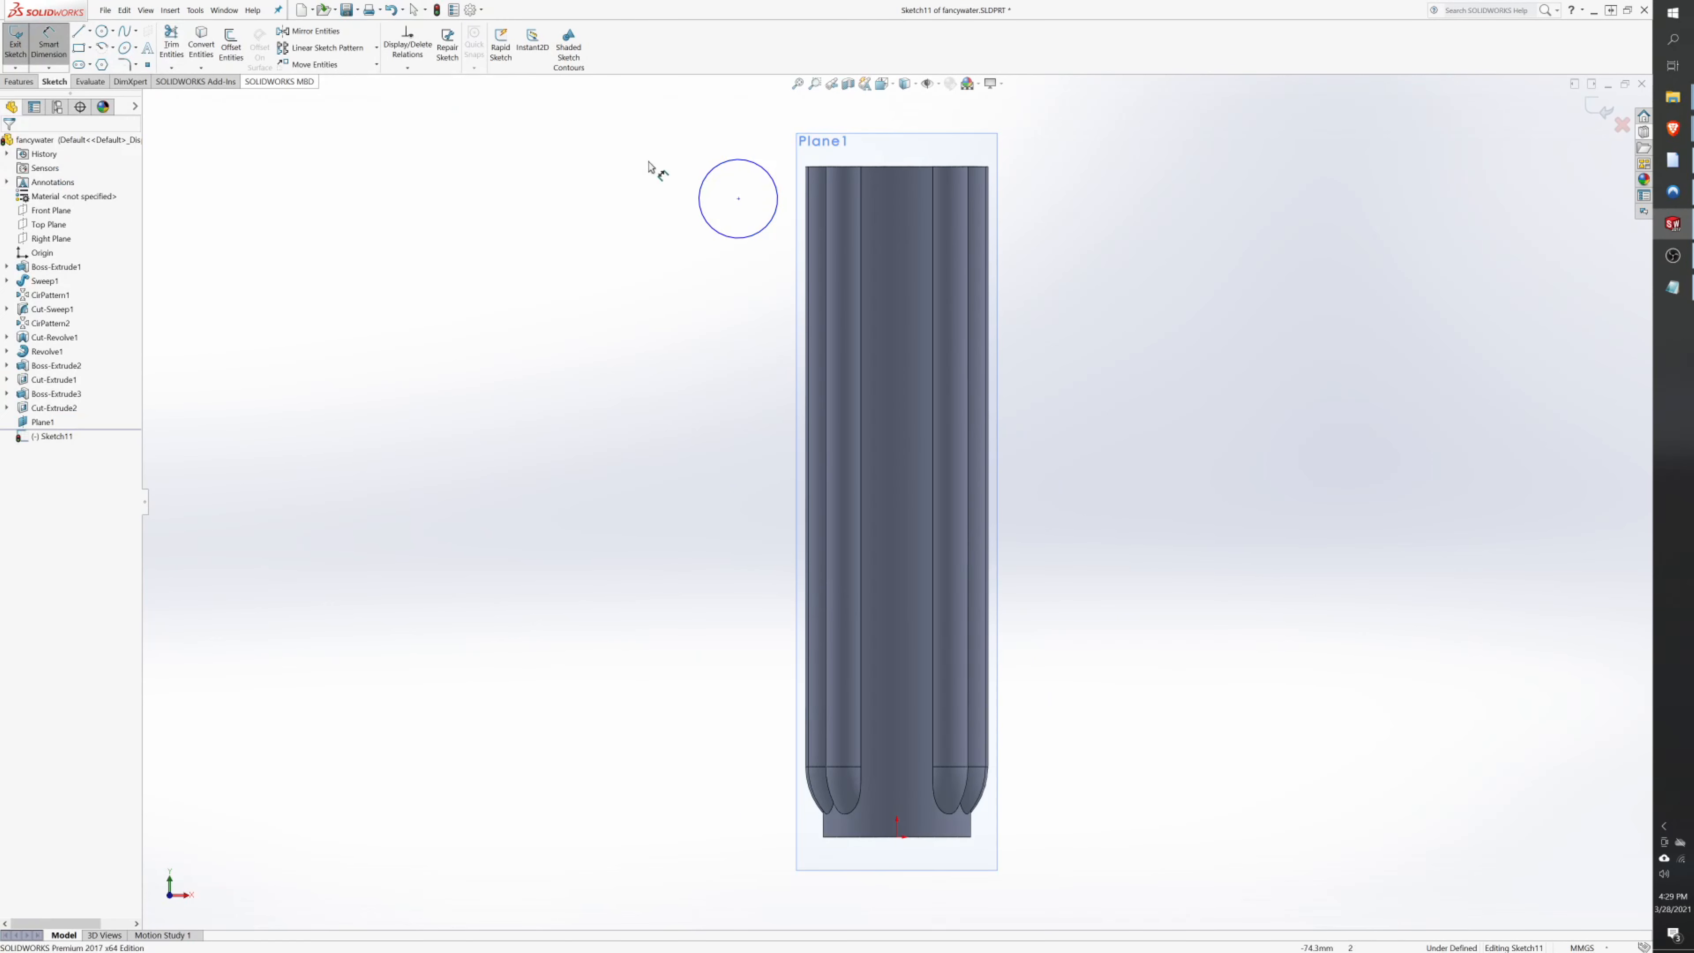
click(718, 168)
click(658, 172)
text(15)
key(Return)
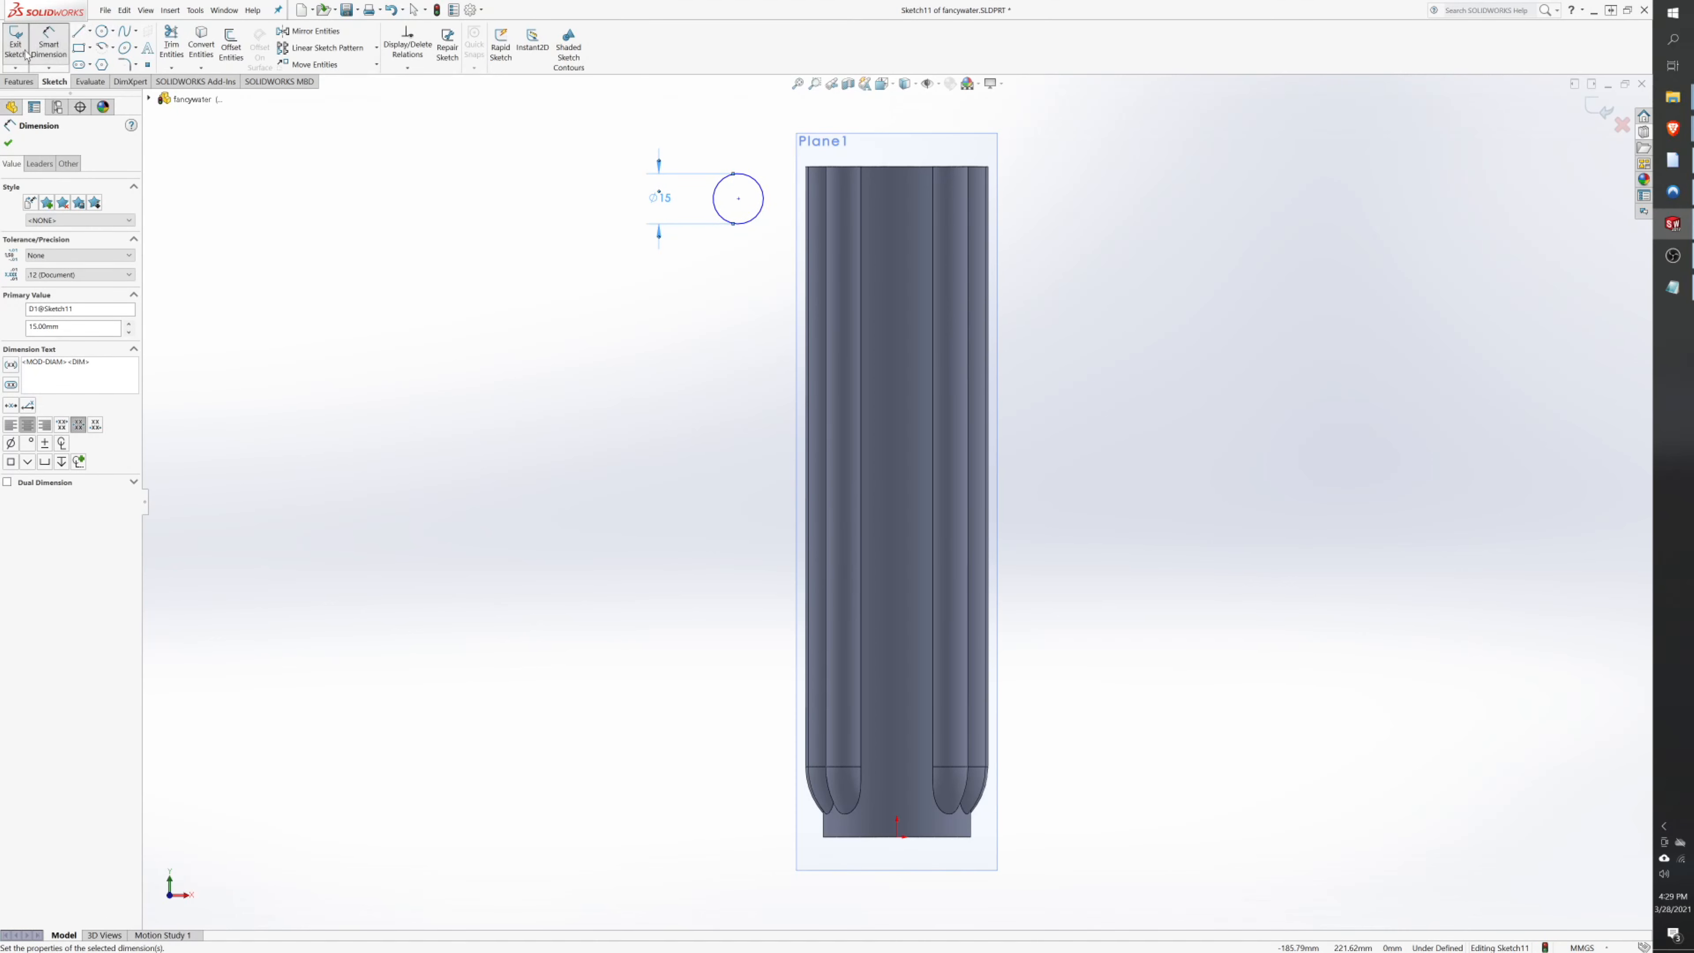
- Dimension the horizontal distance between the circle's centre and the origin as 65/2 (32.5 mm)
click(738, 198)
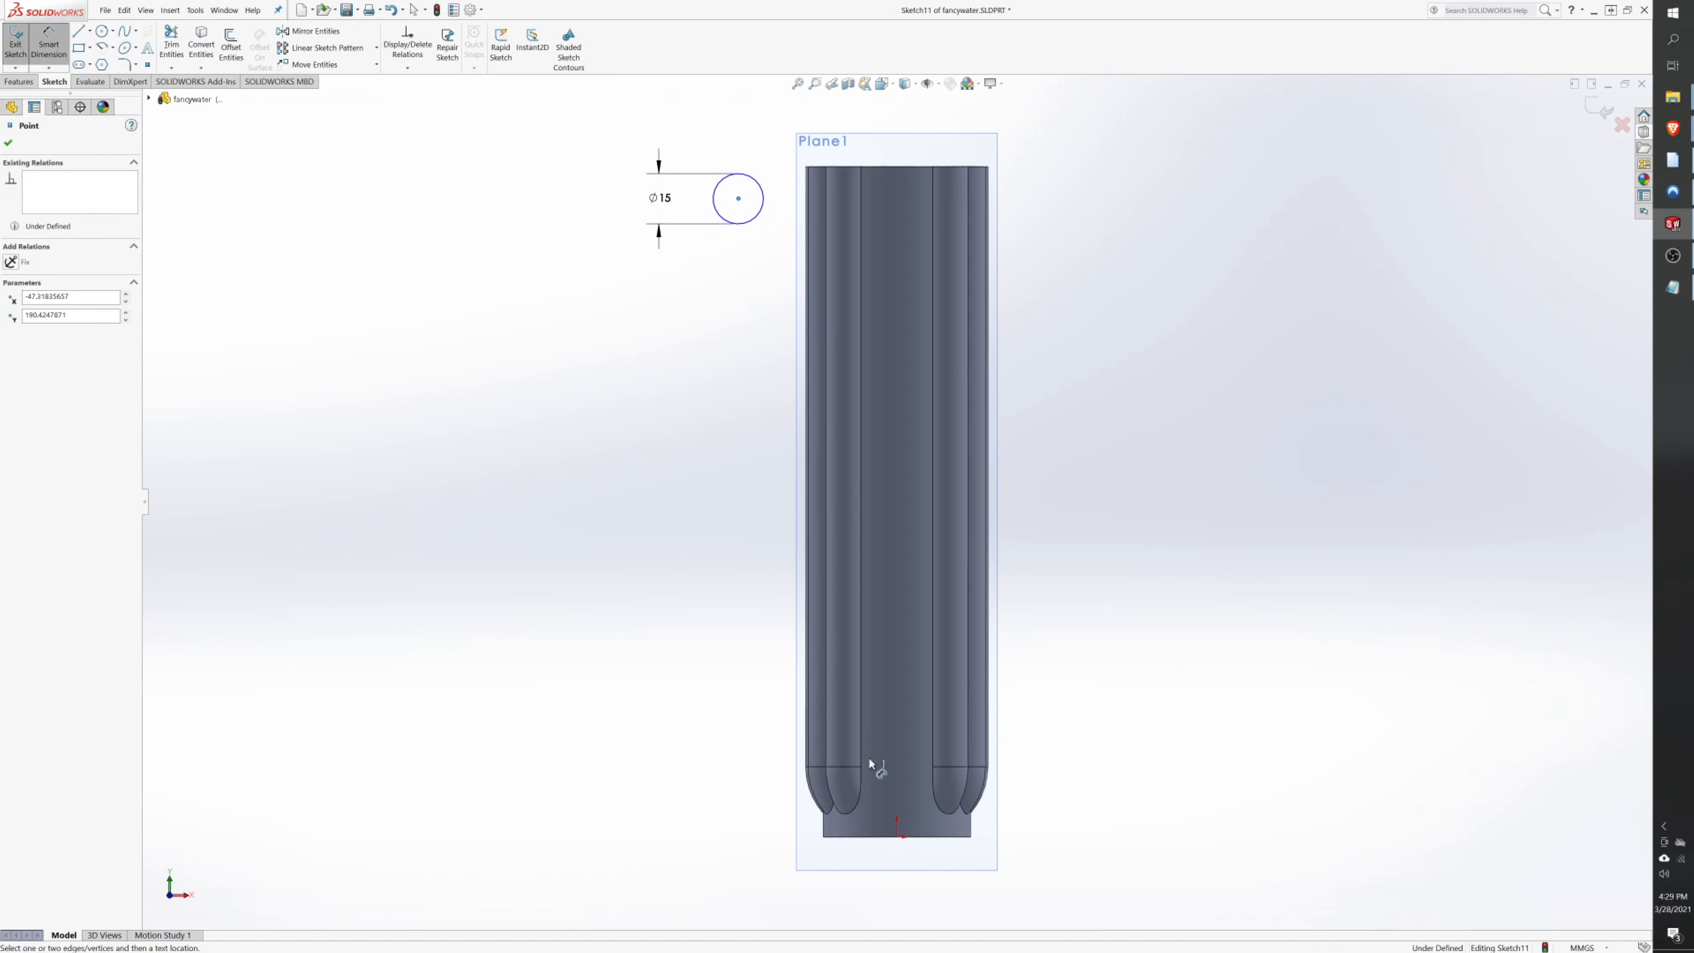
click(897, 839)
click(867, 908)
text(65/2)
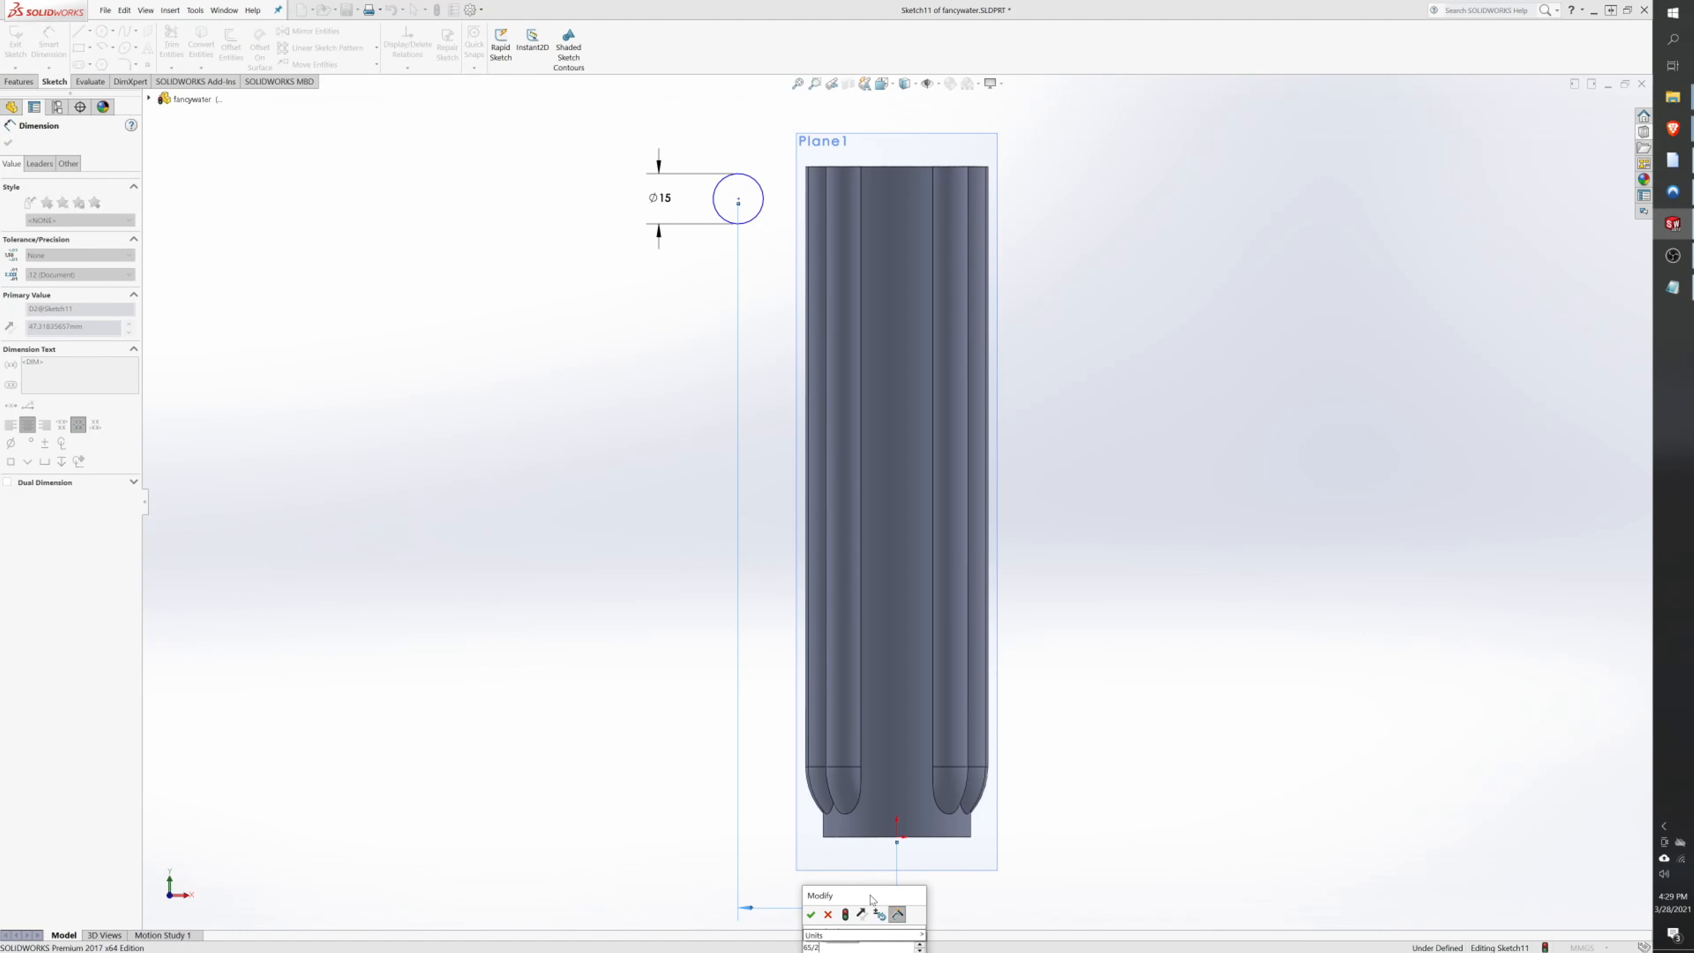
key(Return)
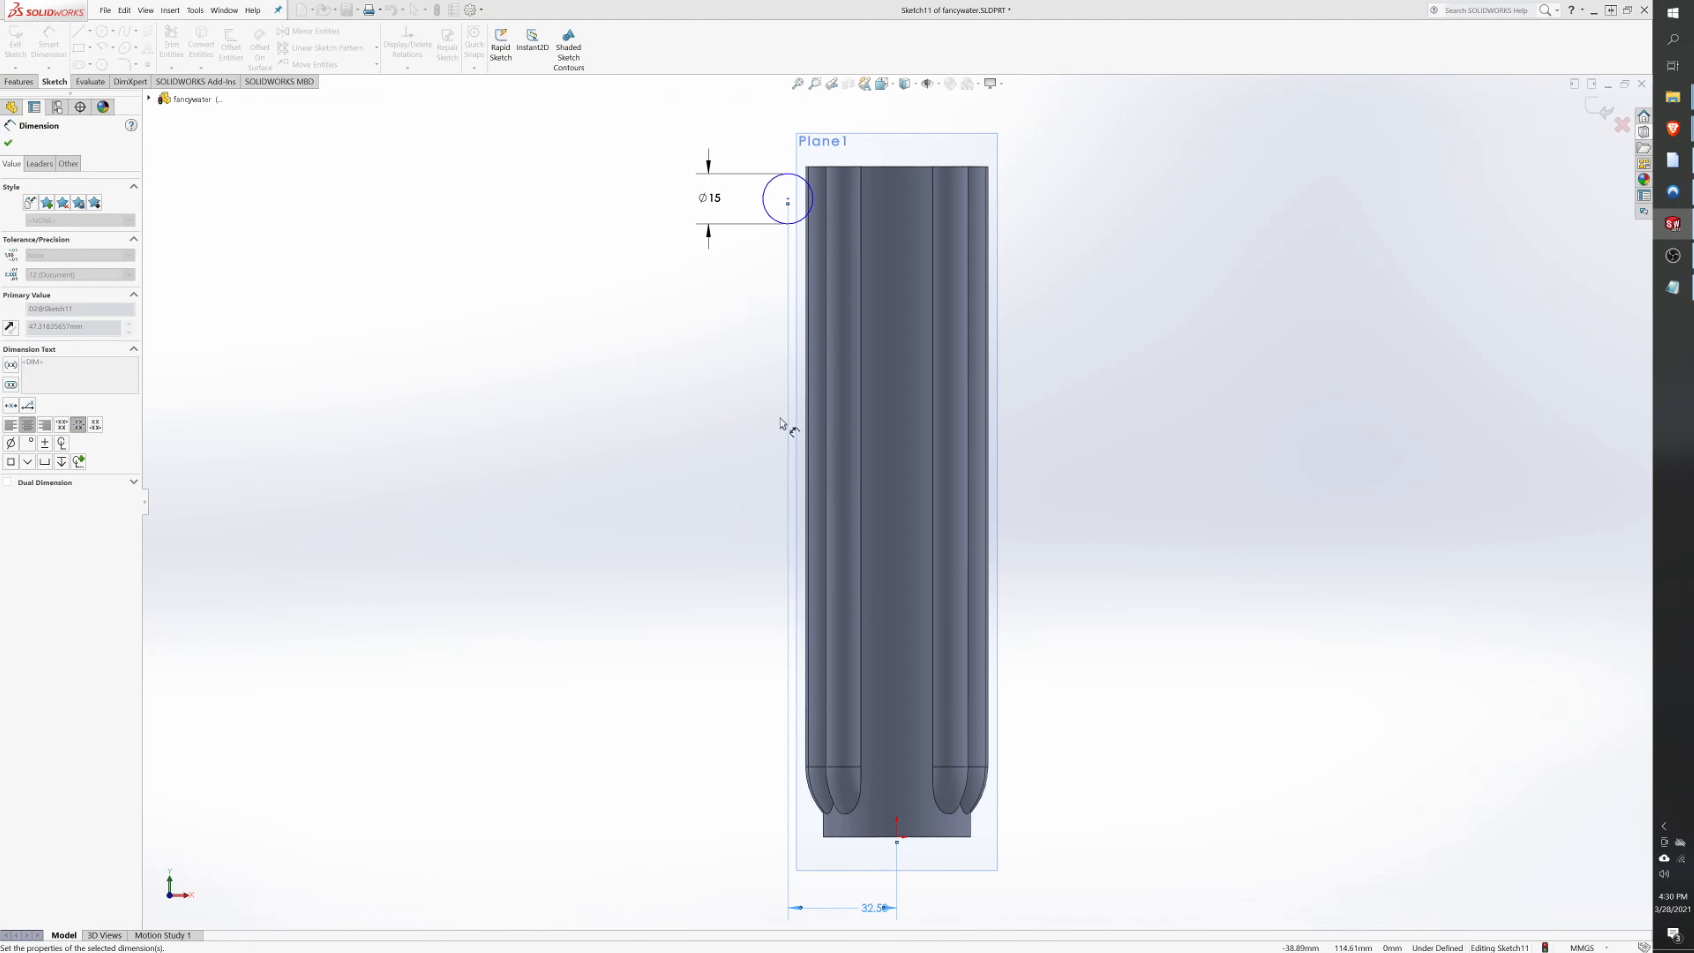
- Dimension the circle's centre 20 mm below the cylinder's top edge and finish dimensioning
scroll(867, 200, down, 2)
scroll(834, 247, down, 1)
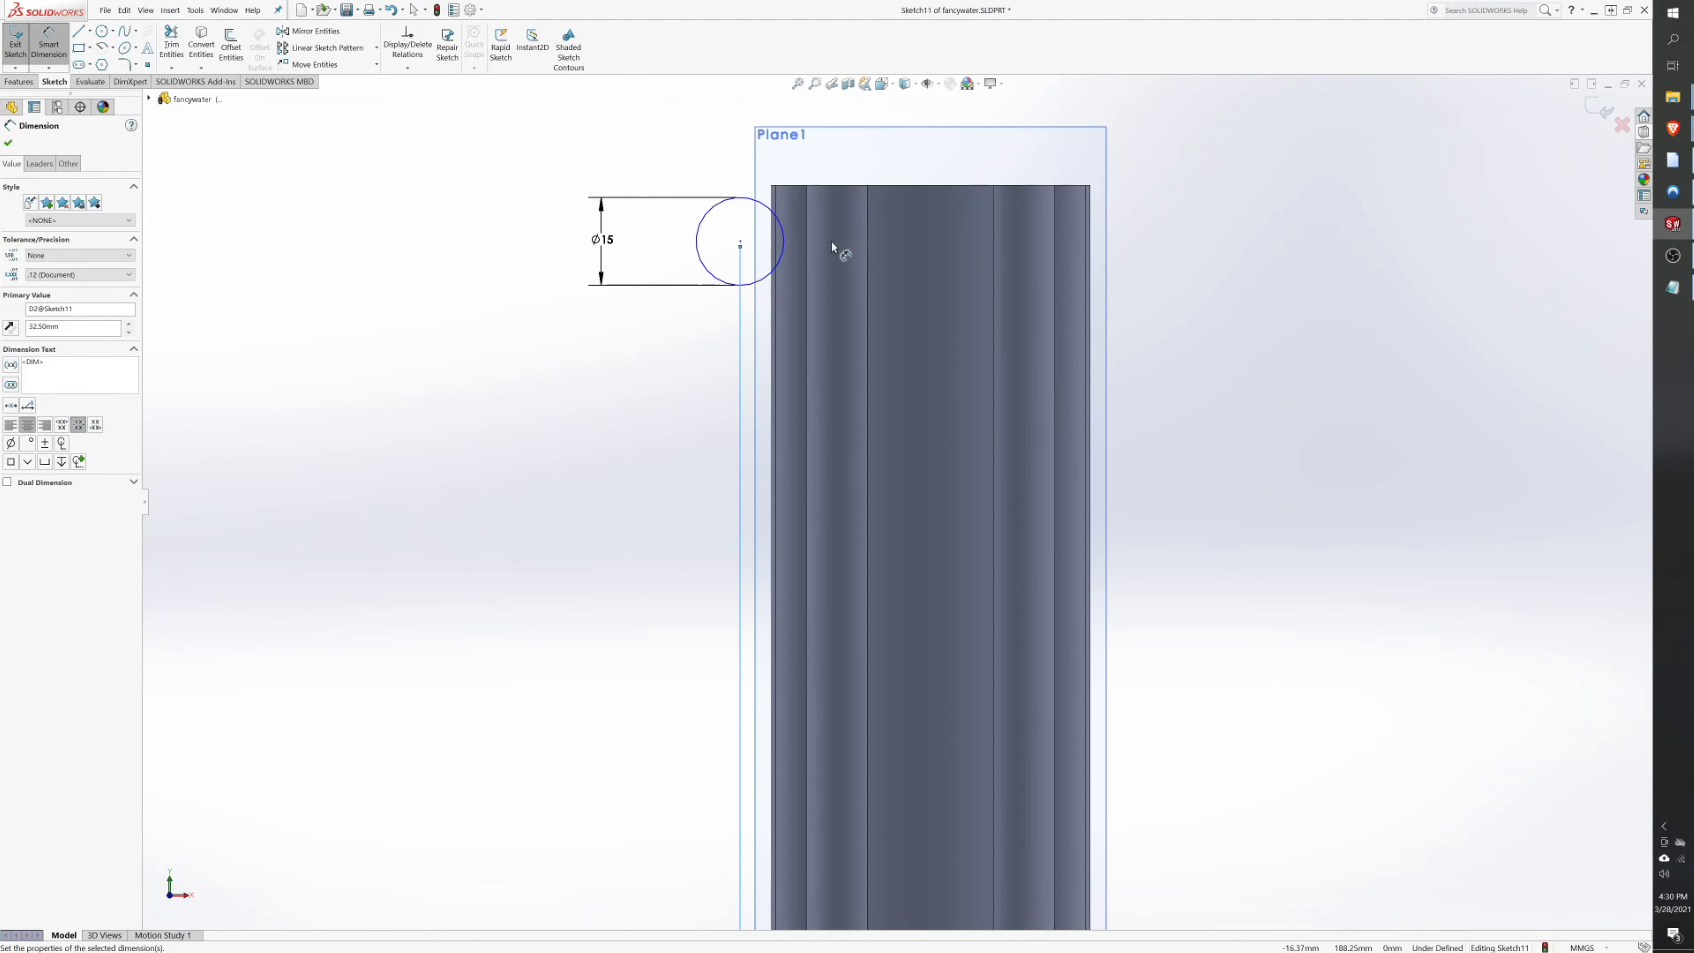
click(740, 244)
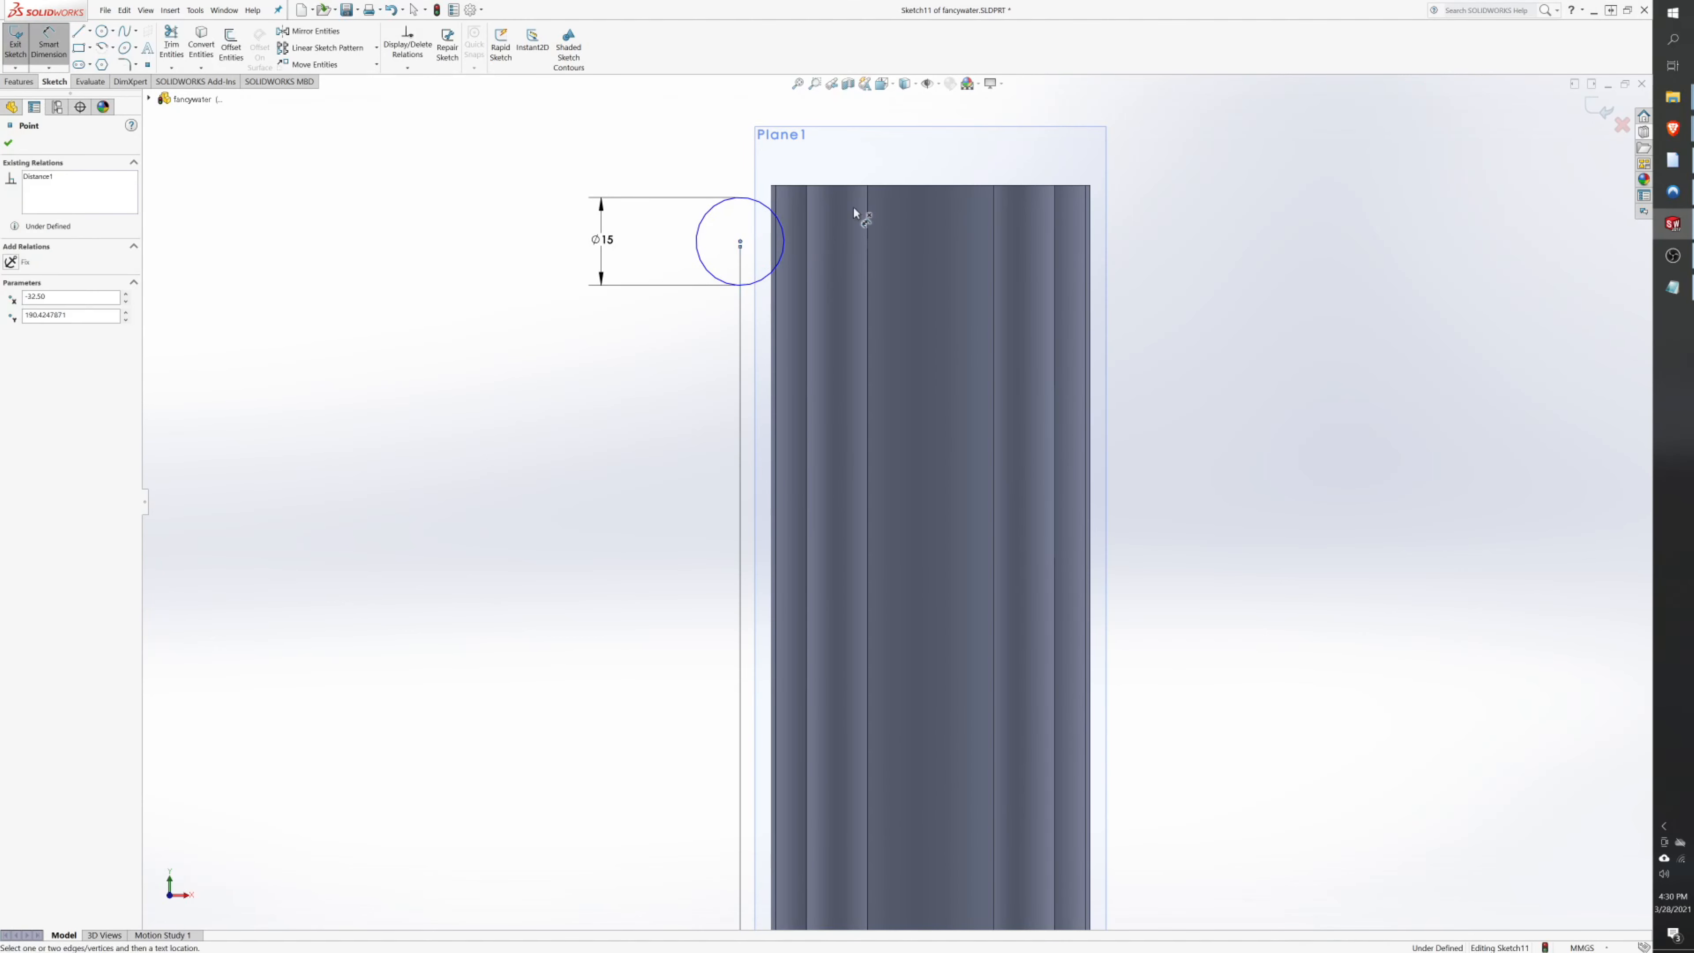
click(936, 186)
click(420, 254)
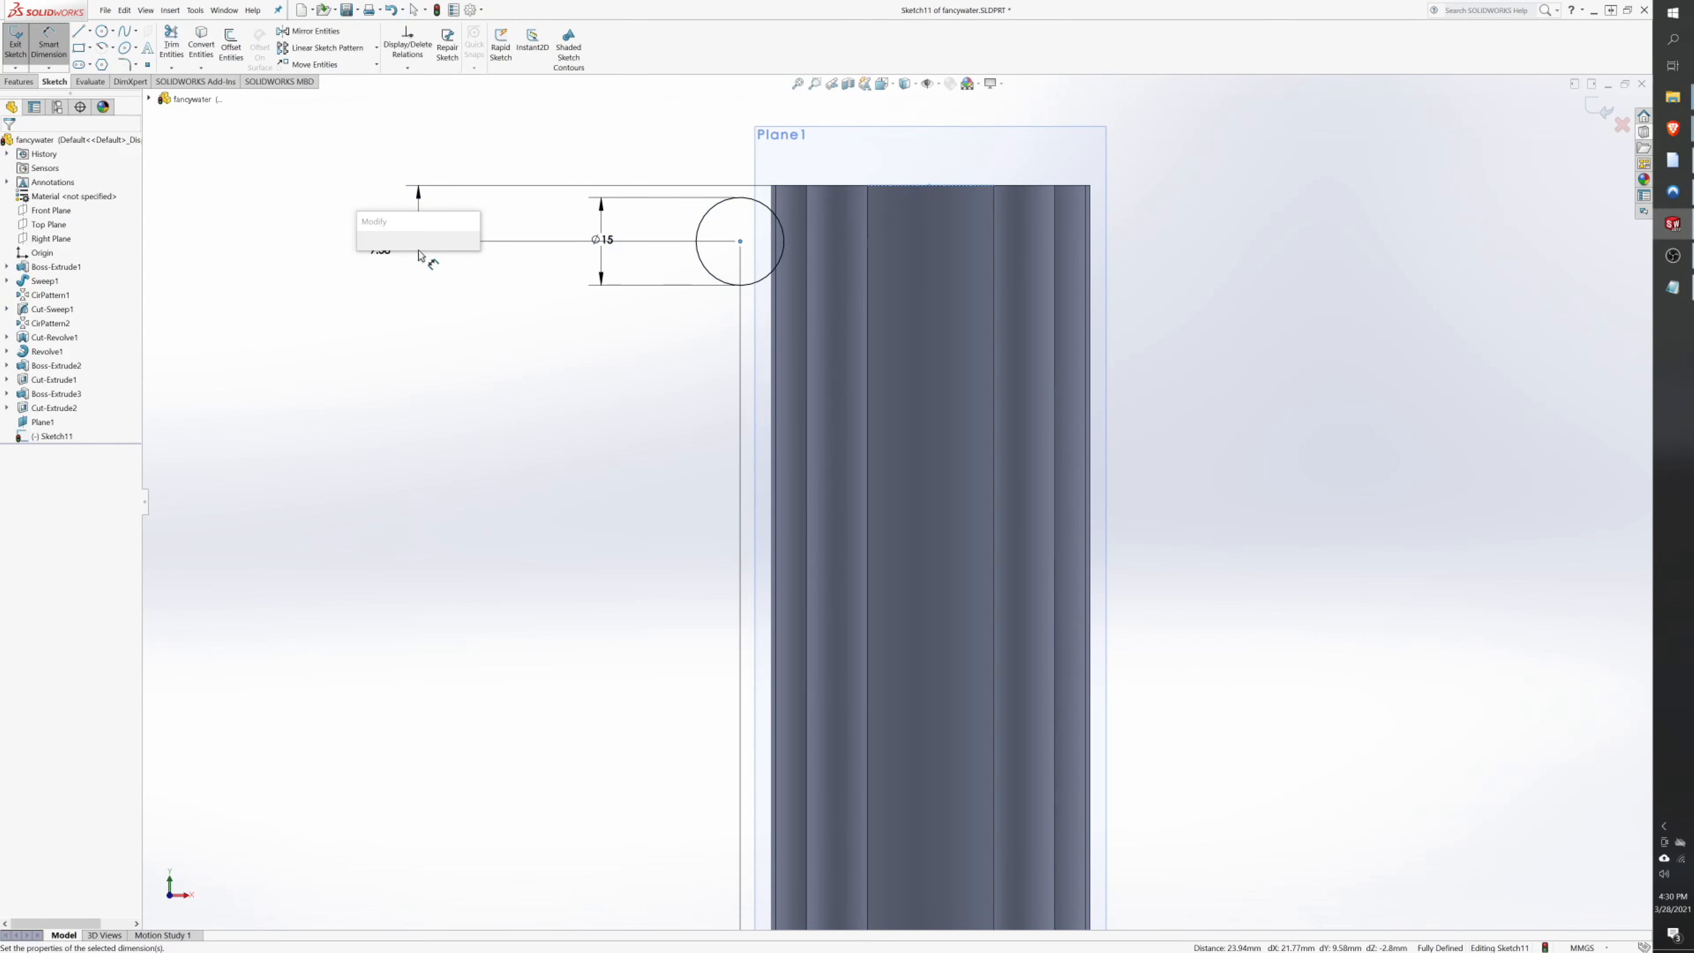
text(20)
key(Return)
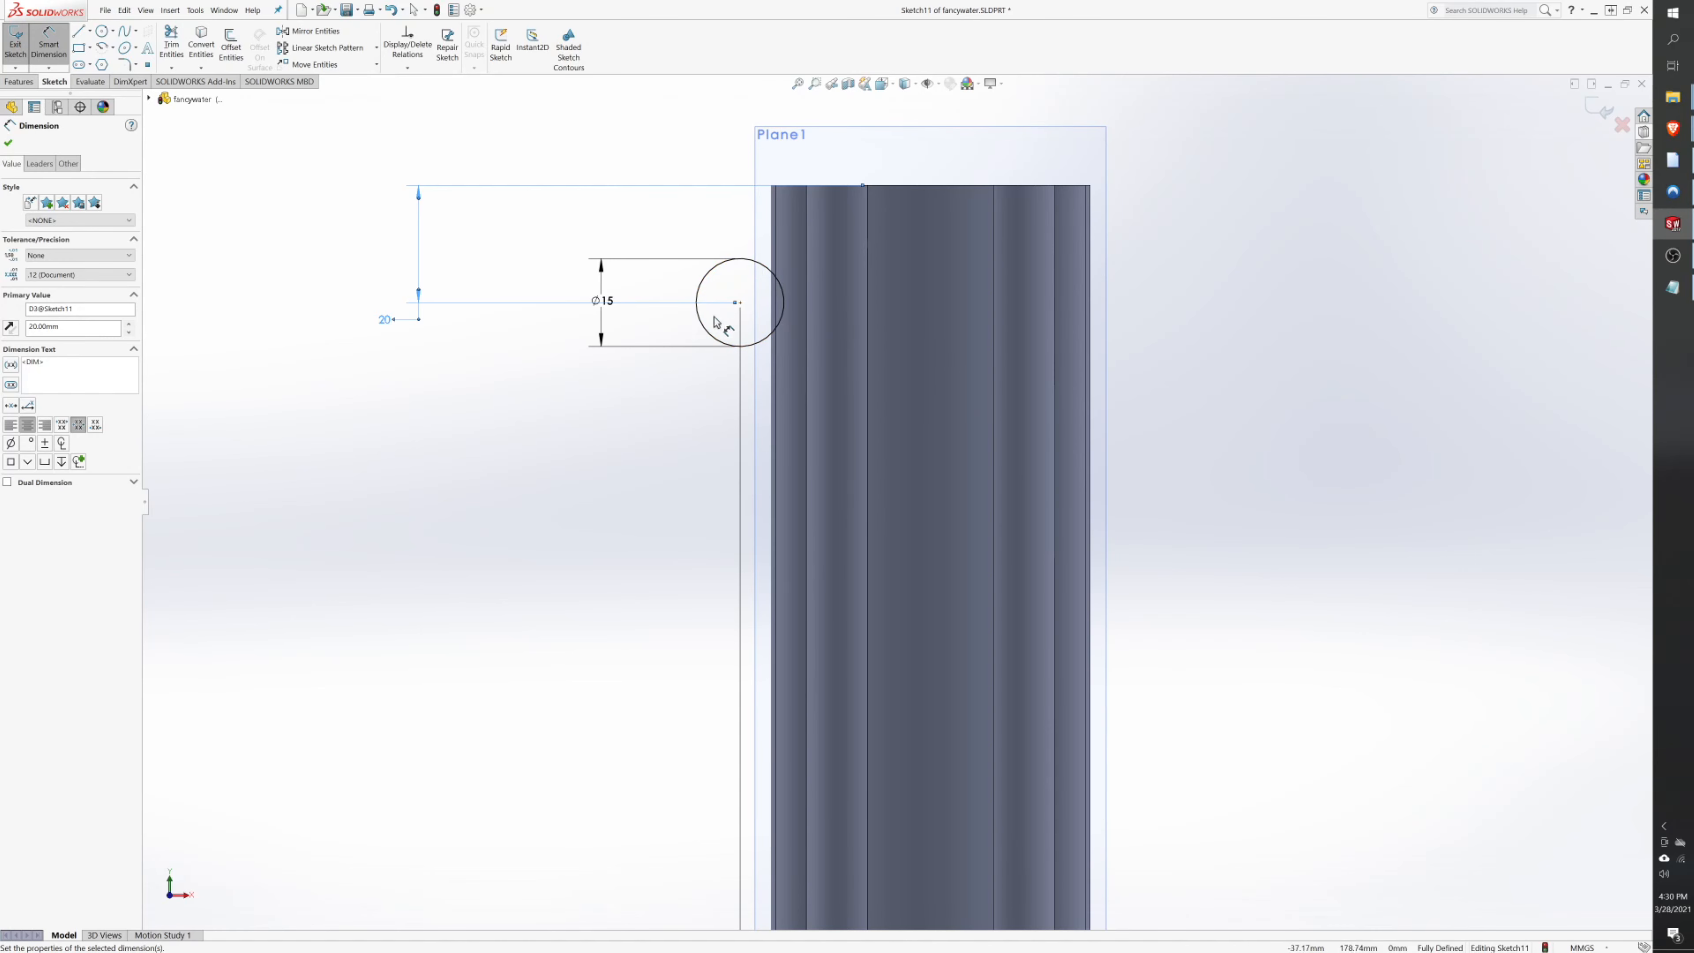
middle_drag(802, 255, 825, 574)
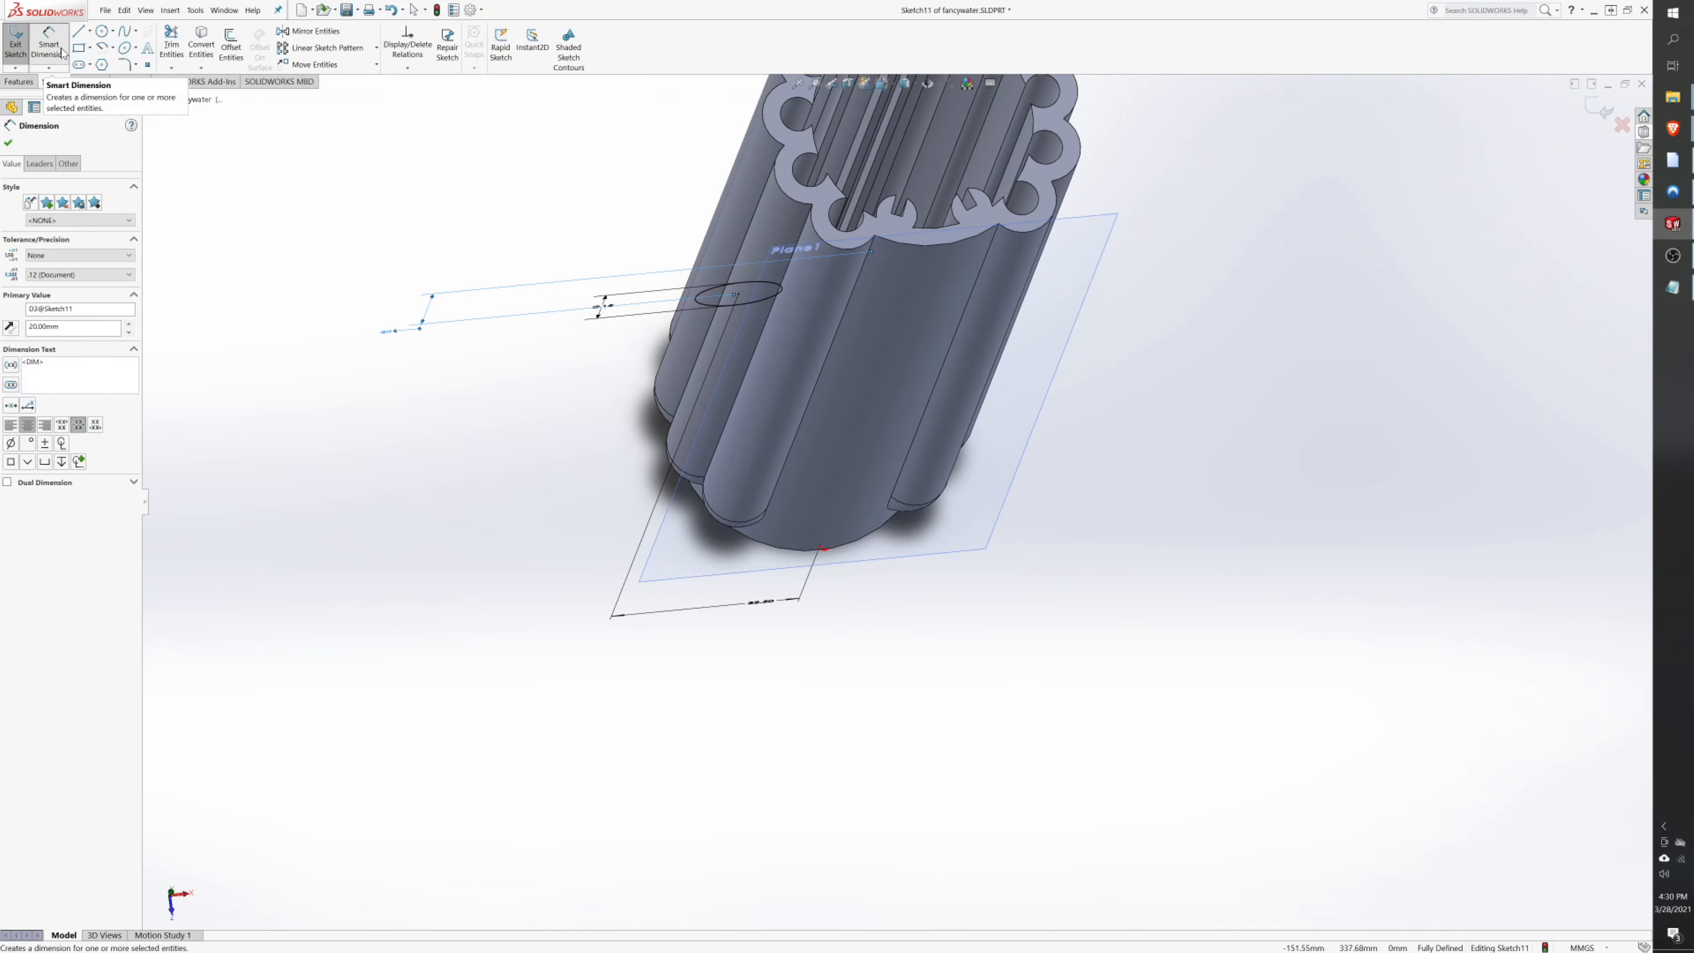
click(11, 142)
- Draw a three-point spline from the circle's top quadrant through a point on the cylinder, ending on its vertical centreline
click(45, 437)
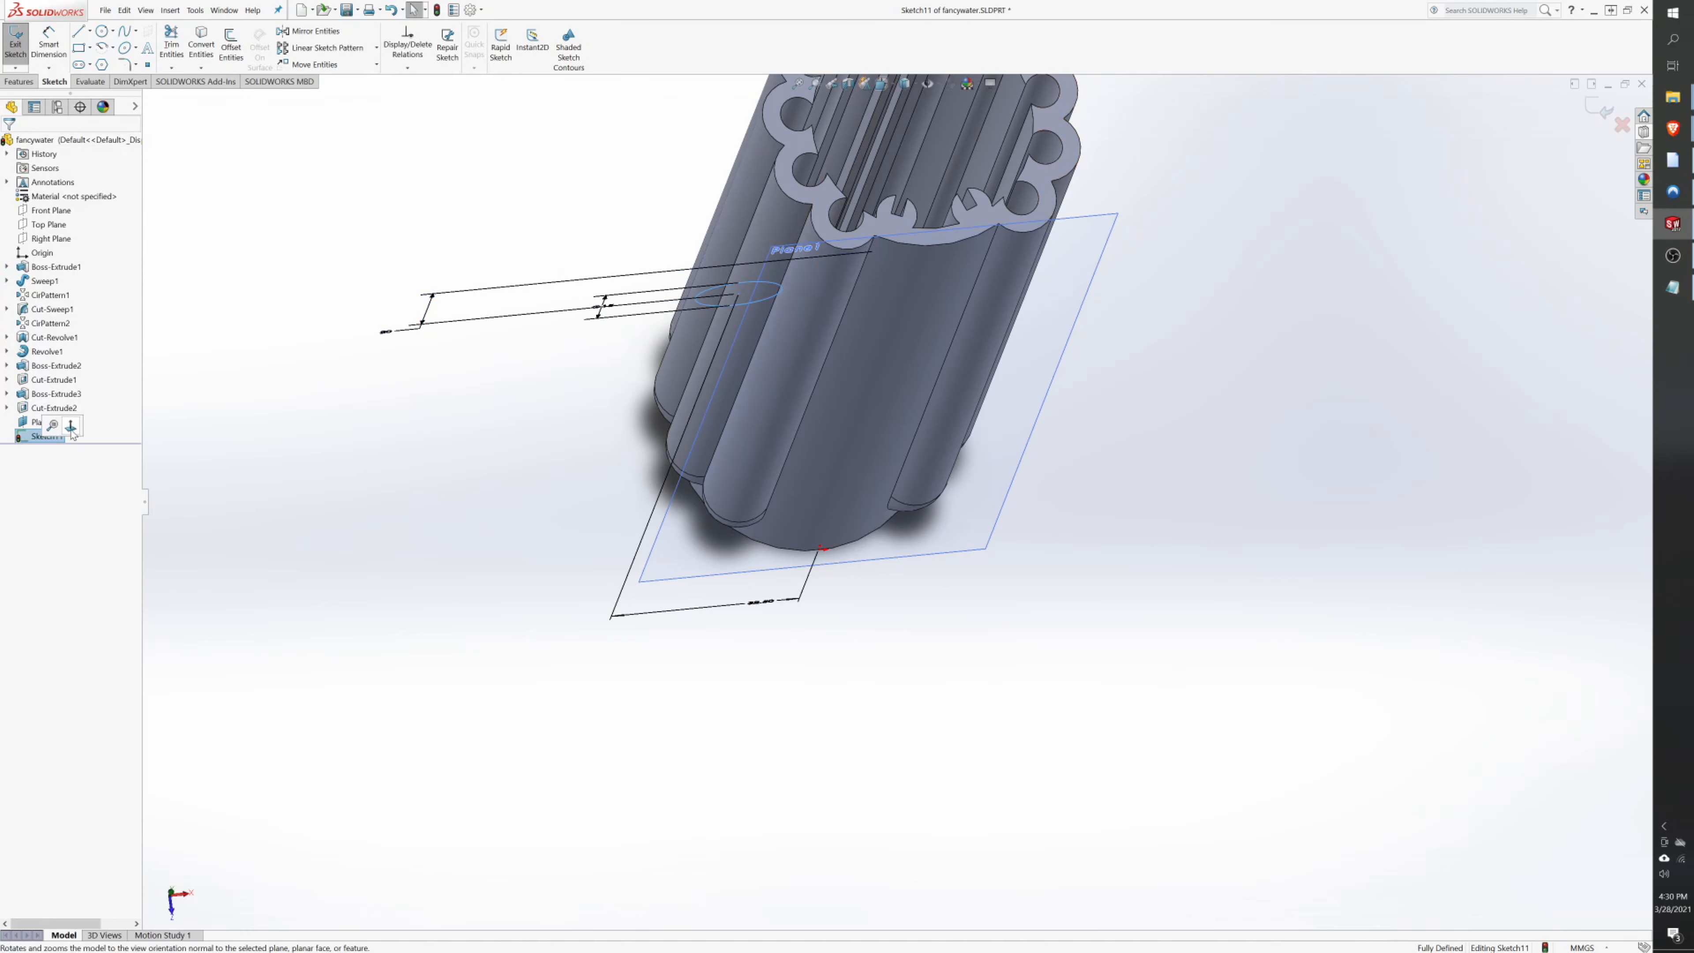
click(82, 433)
click(122, 32)
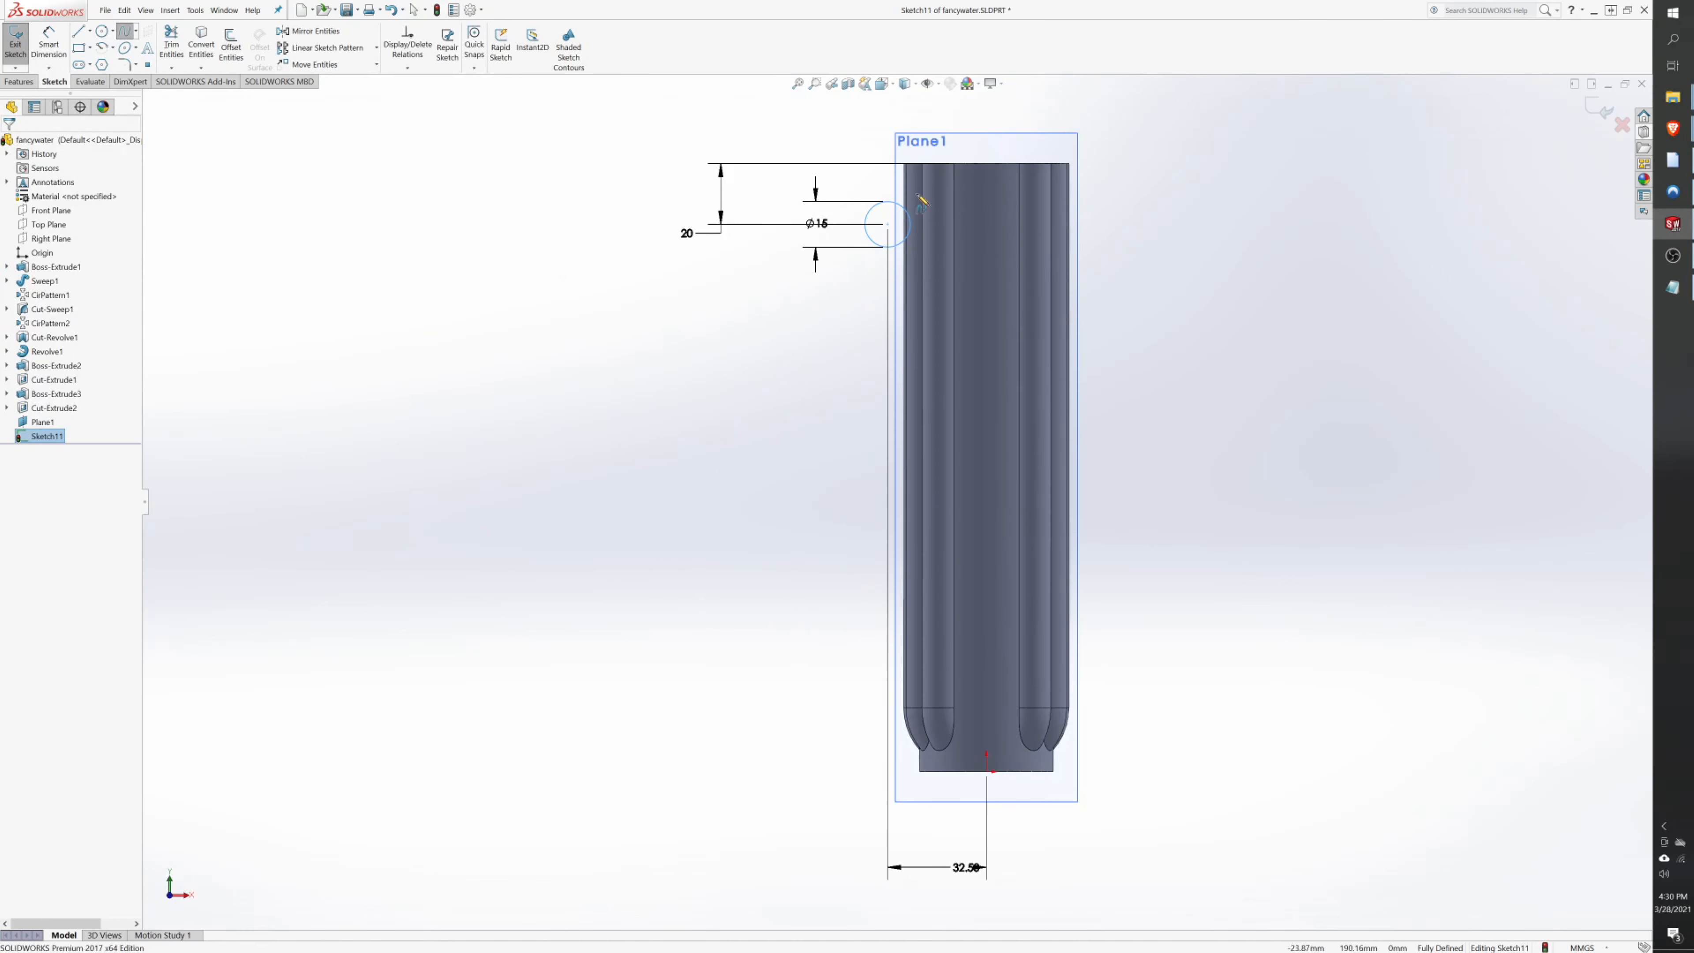
scroll(982, 250, down, 6)
click(684, 325)
click(871, 354)
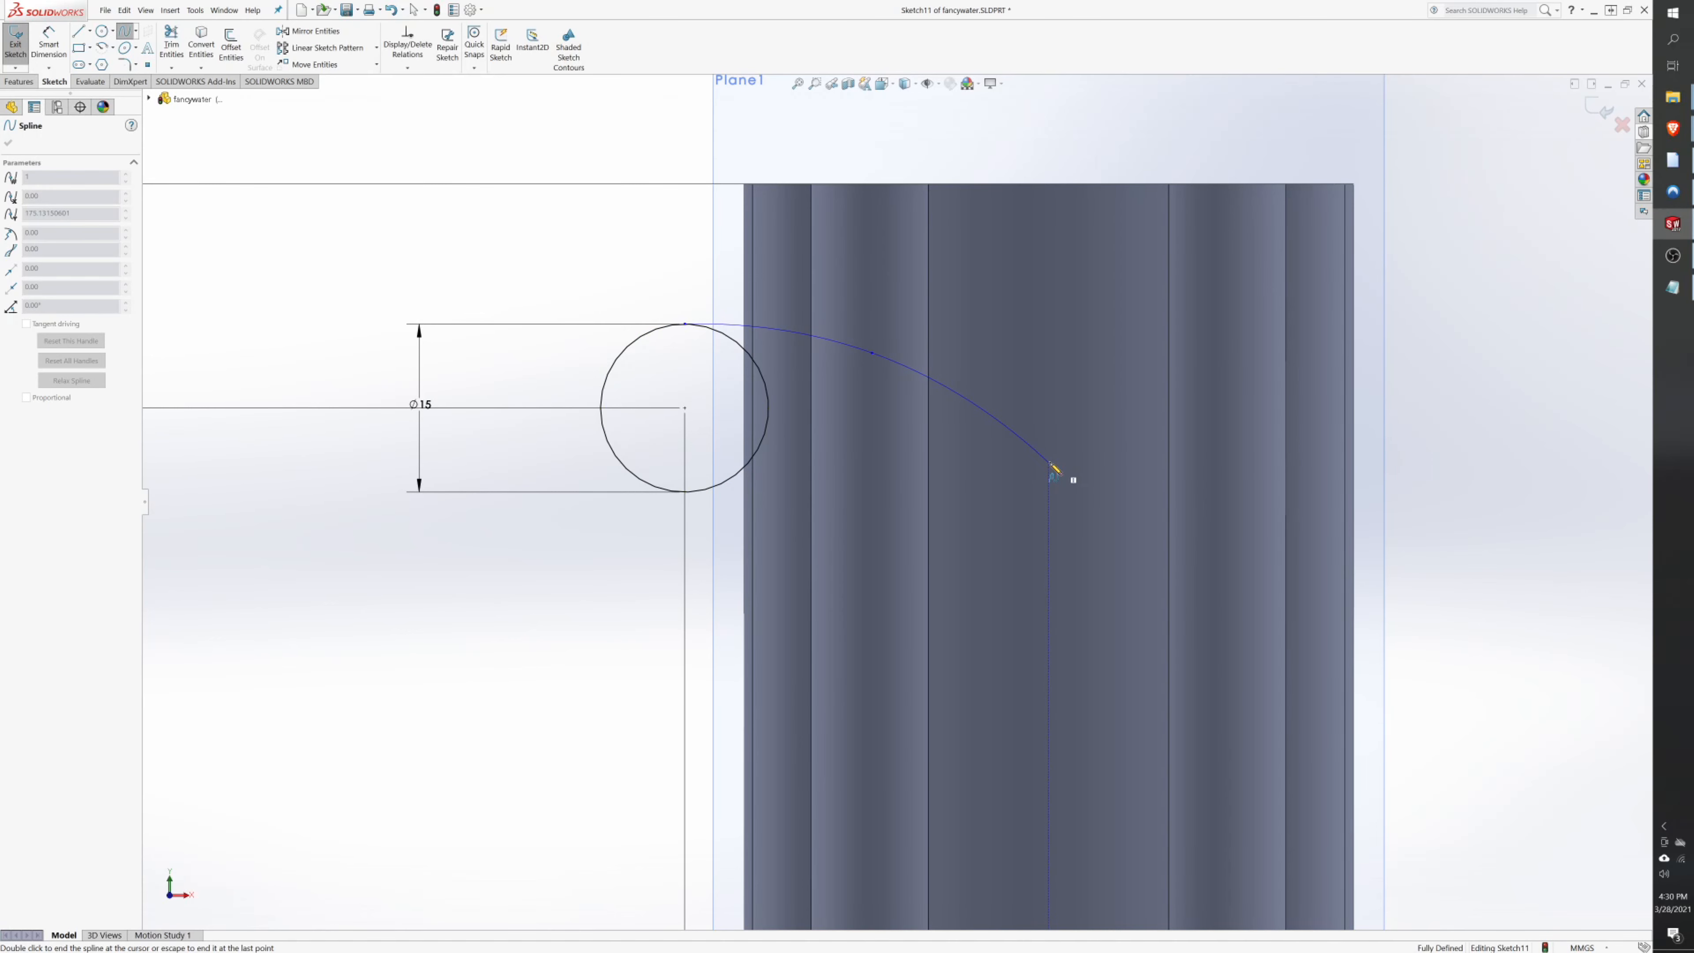
double_click(1051, 464)
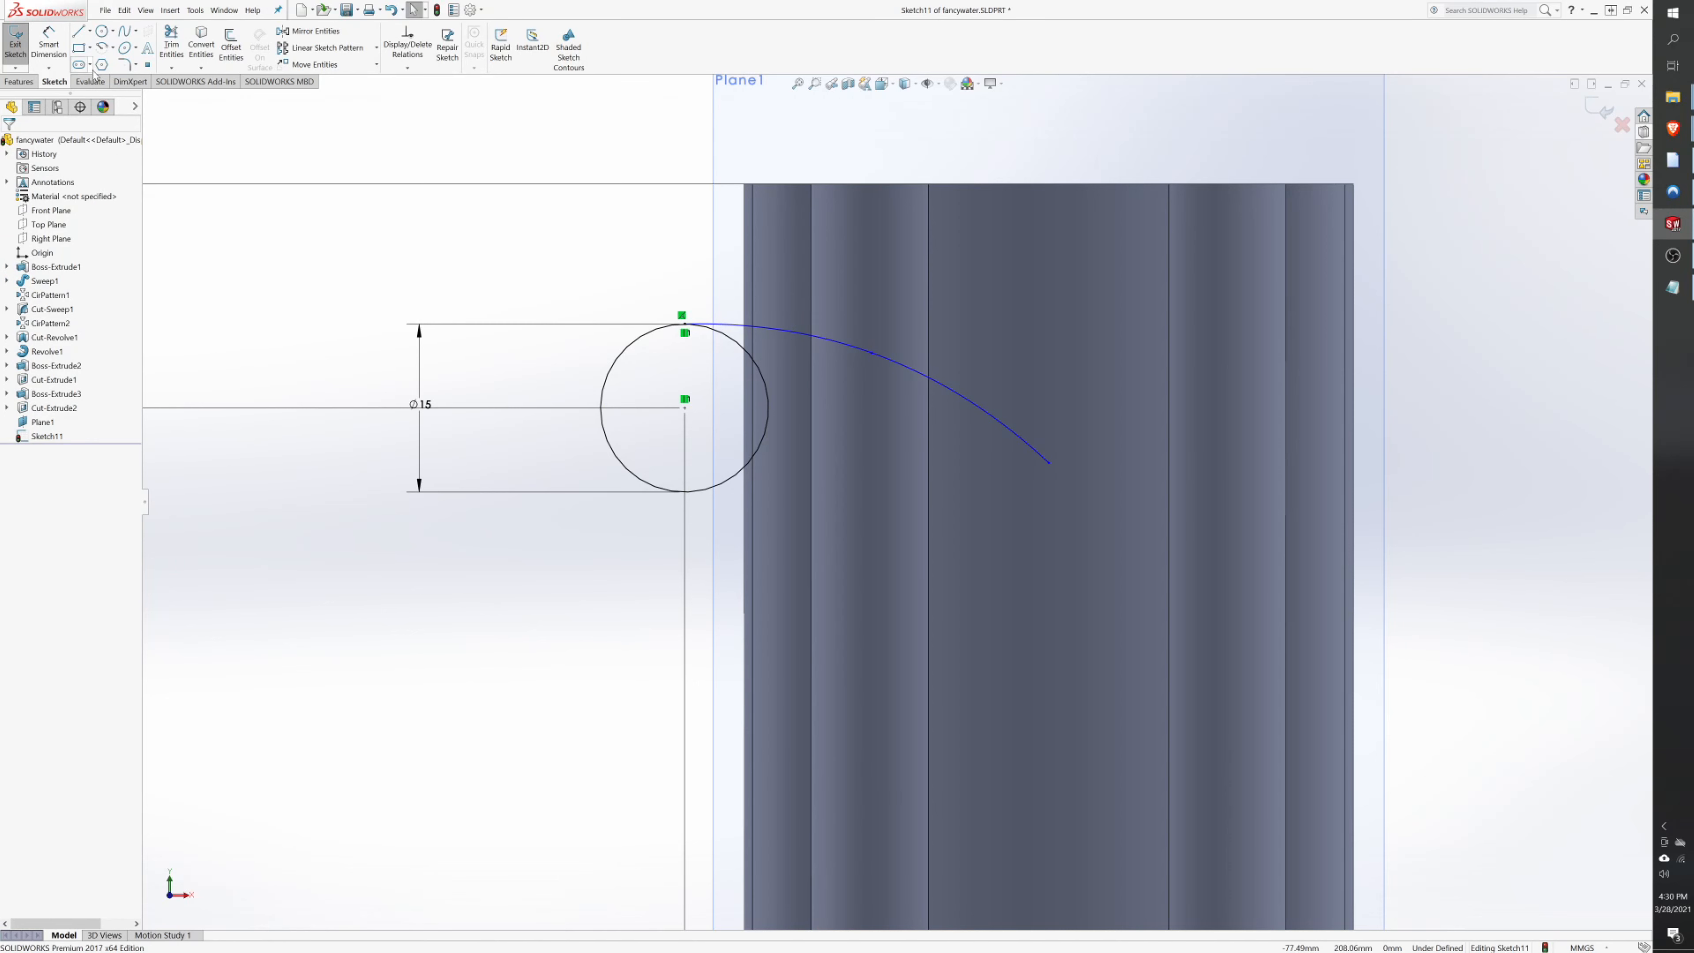
- Draw a lower three-point spline from a point on the centreline, below the first spline's end, up to the circle's outer side quadrant
click(127, 34)
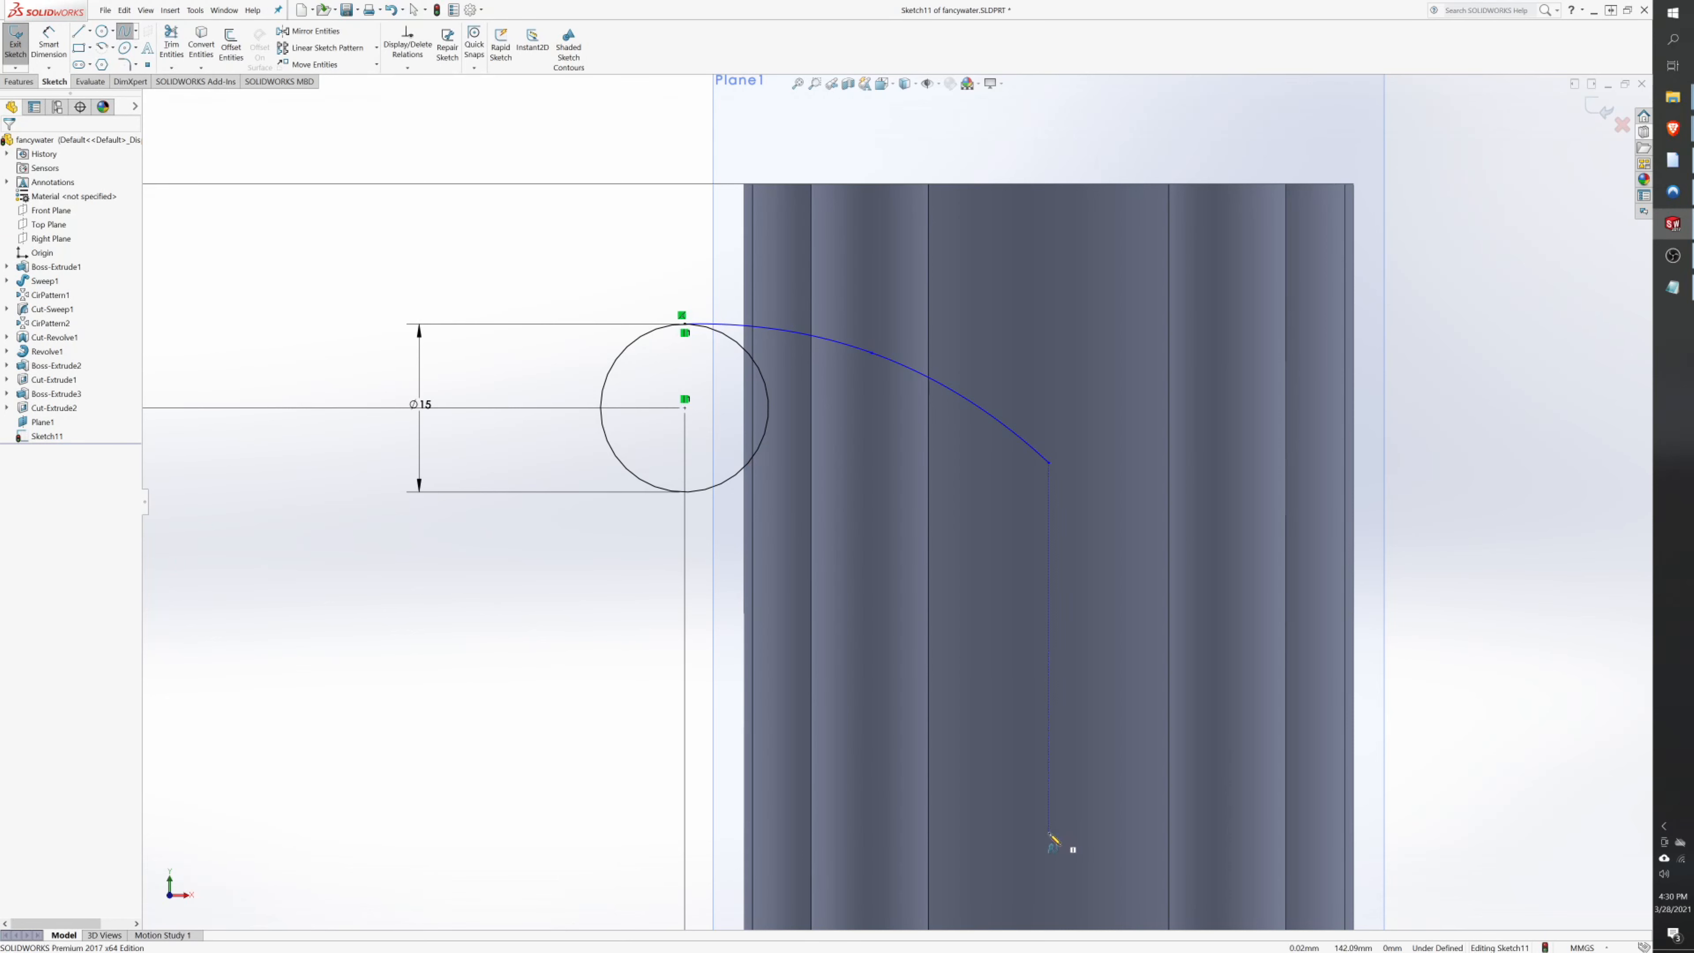
click(1049, 907)
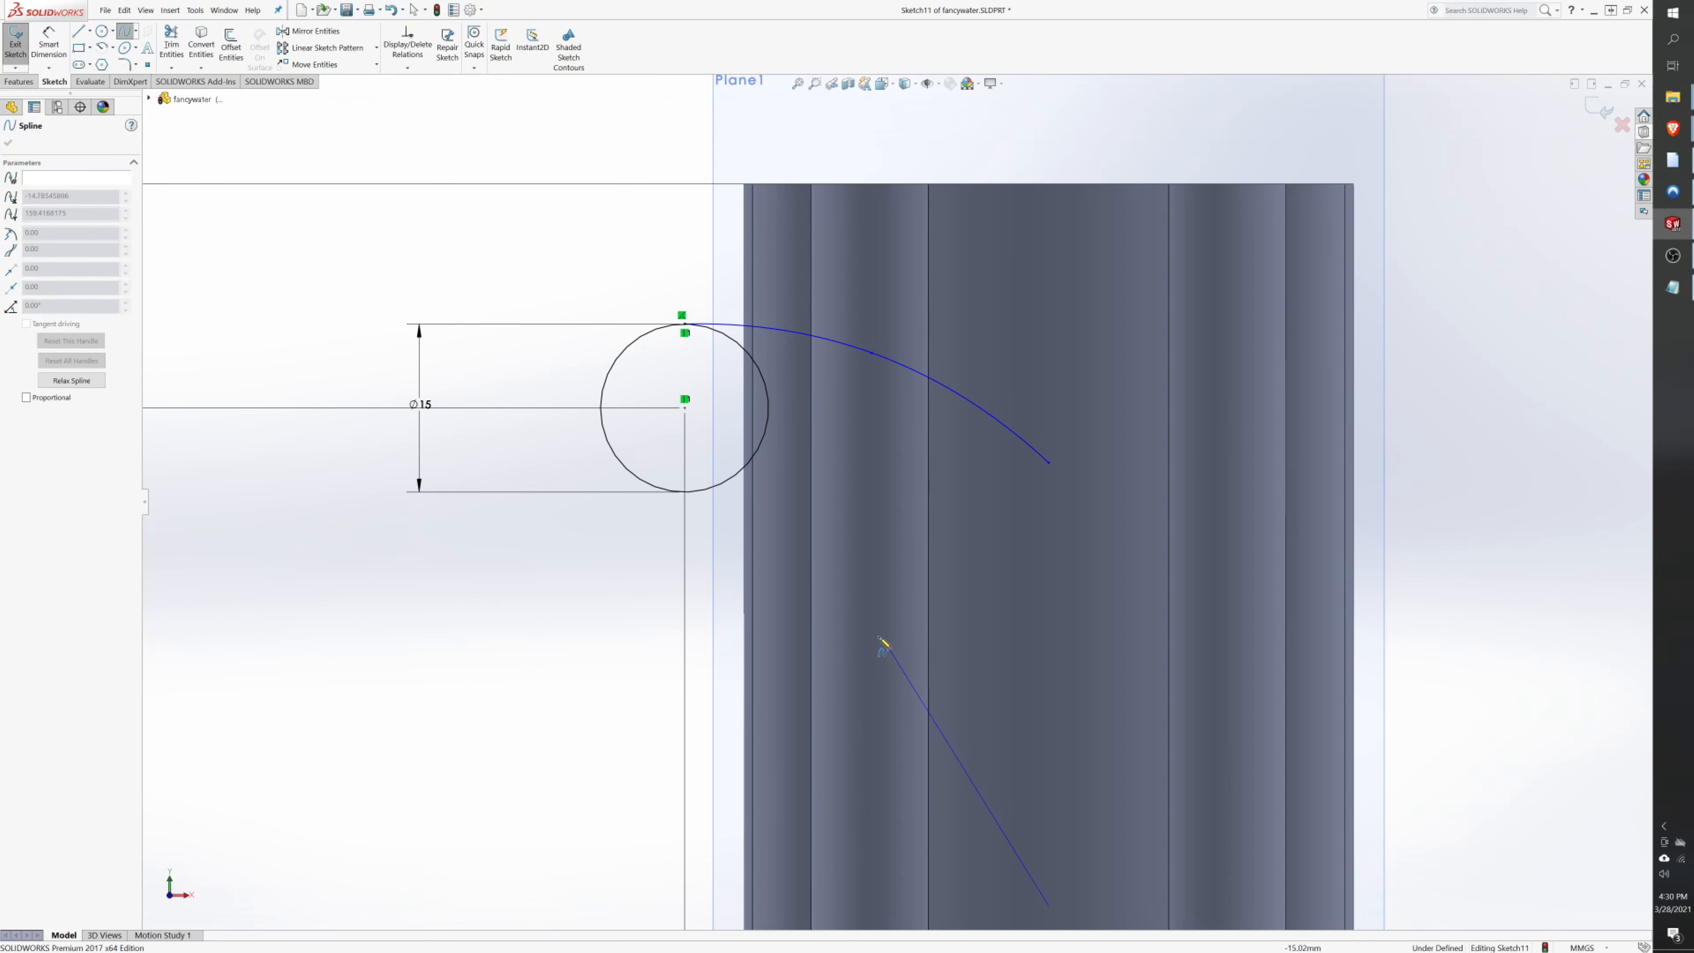
click(851, 610)
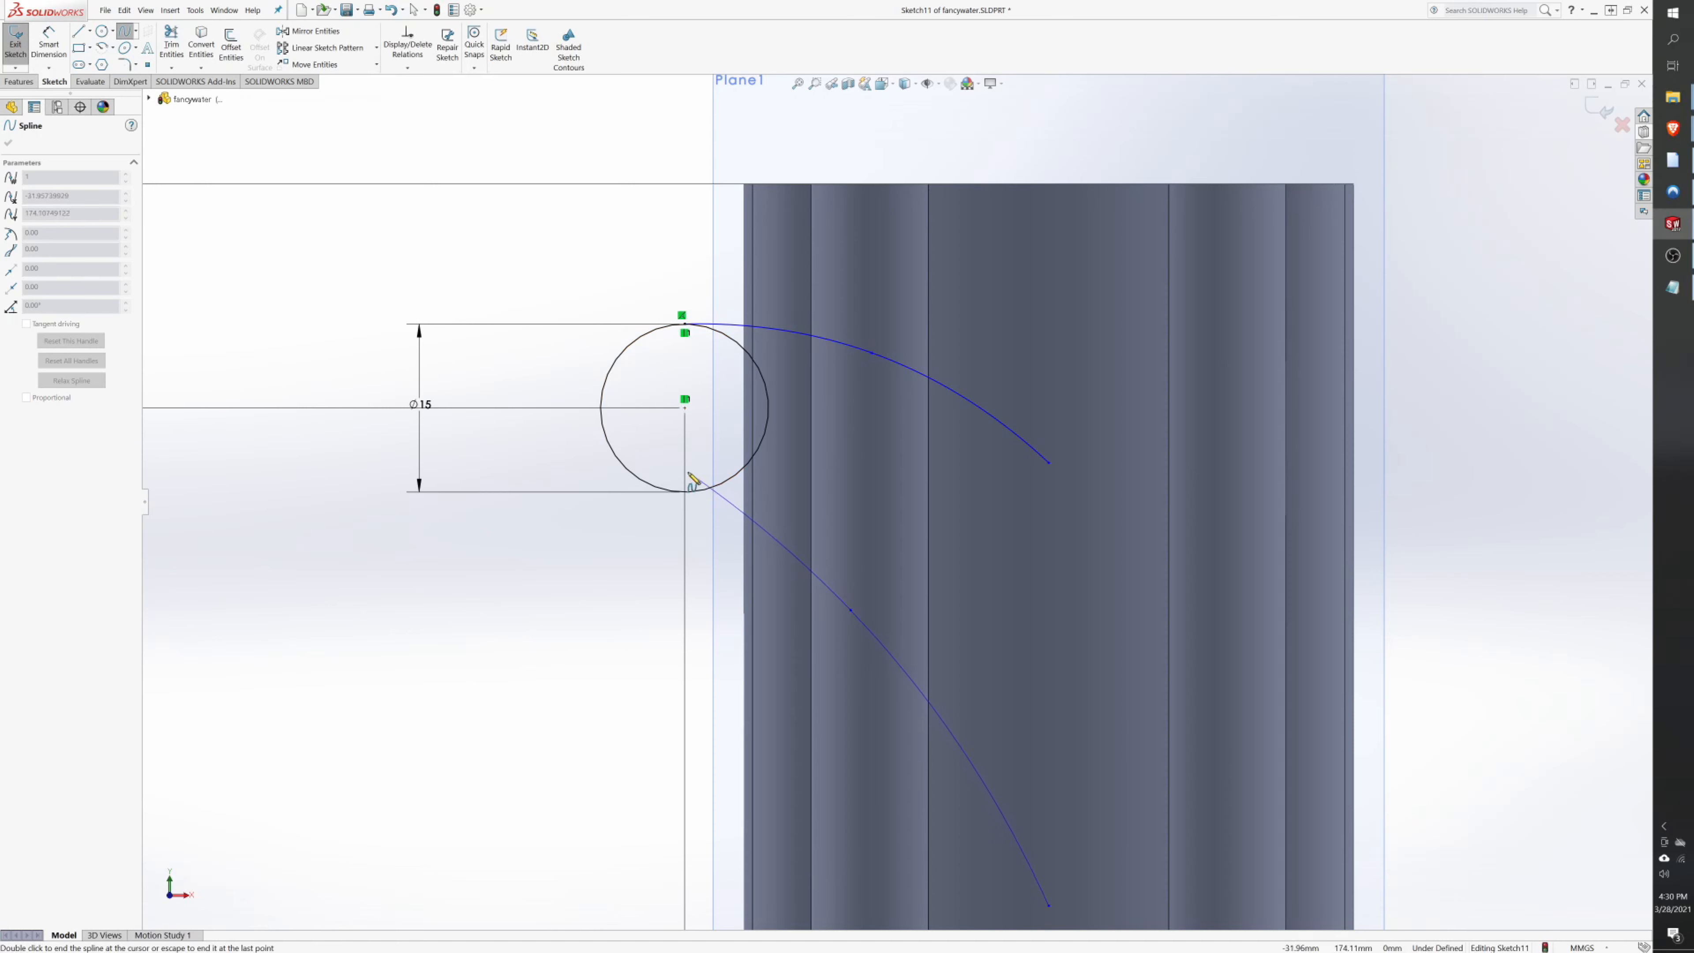
click(602, 409)
key(Escape)
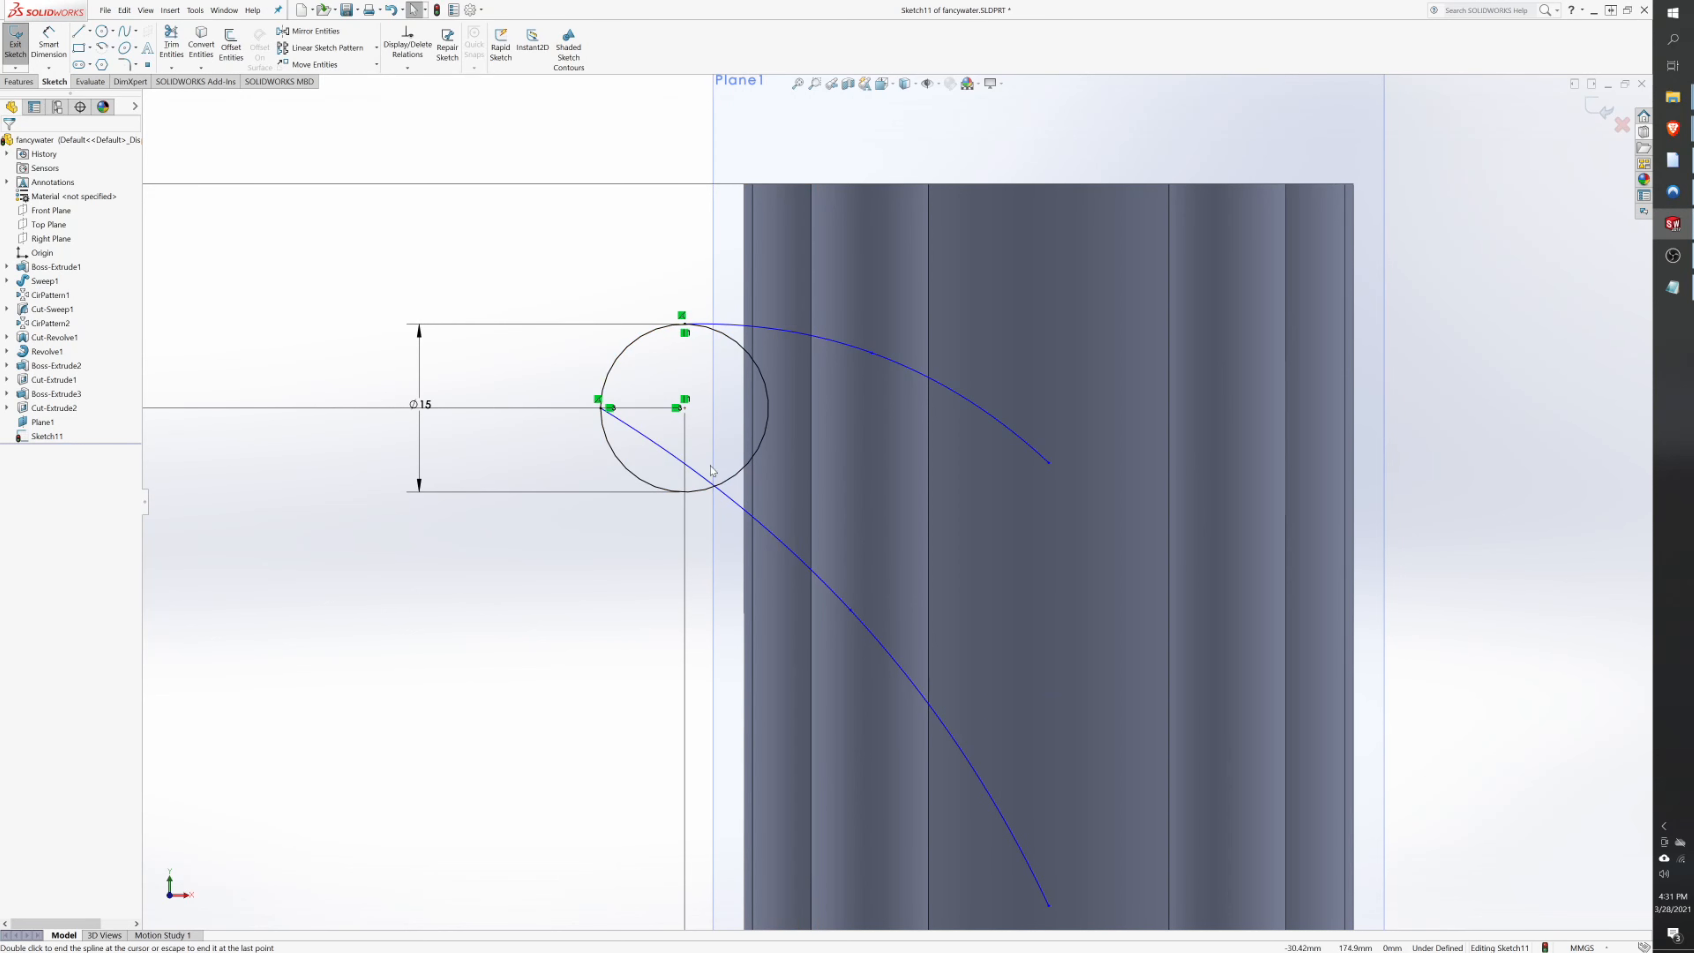
- Trim the circle down to its upper outer quarter arc between the two splines
click(170, 43)
click(624, 465)
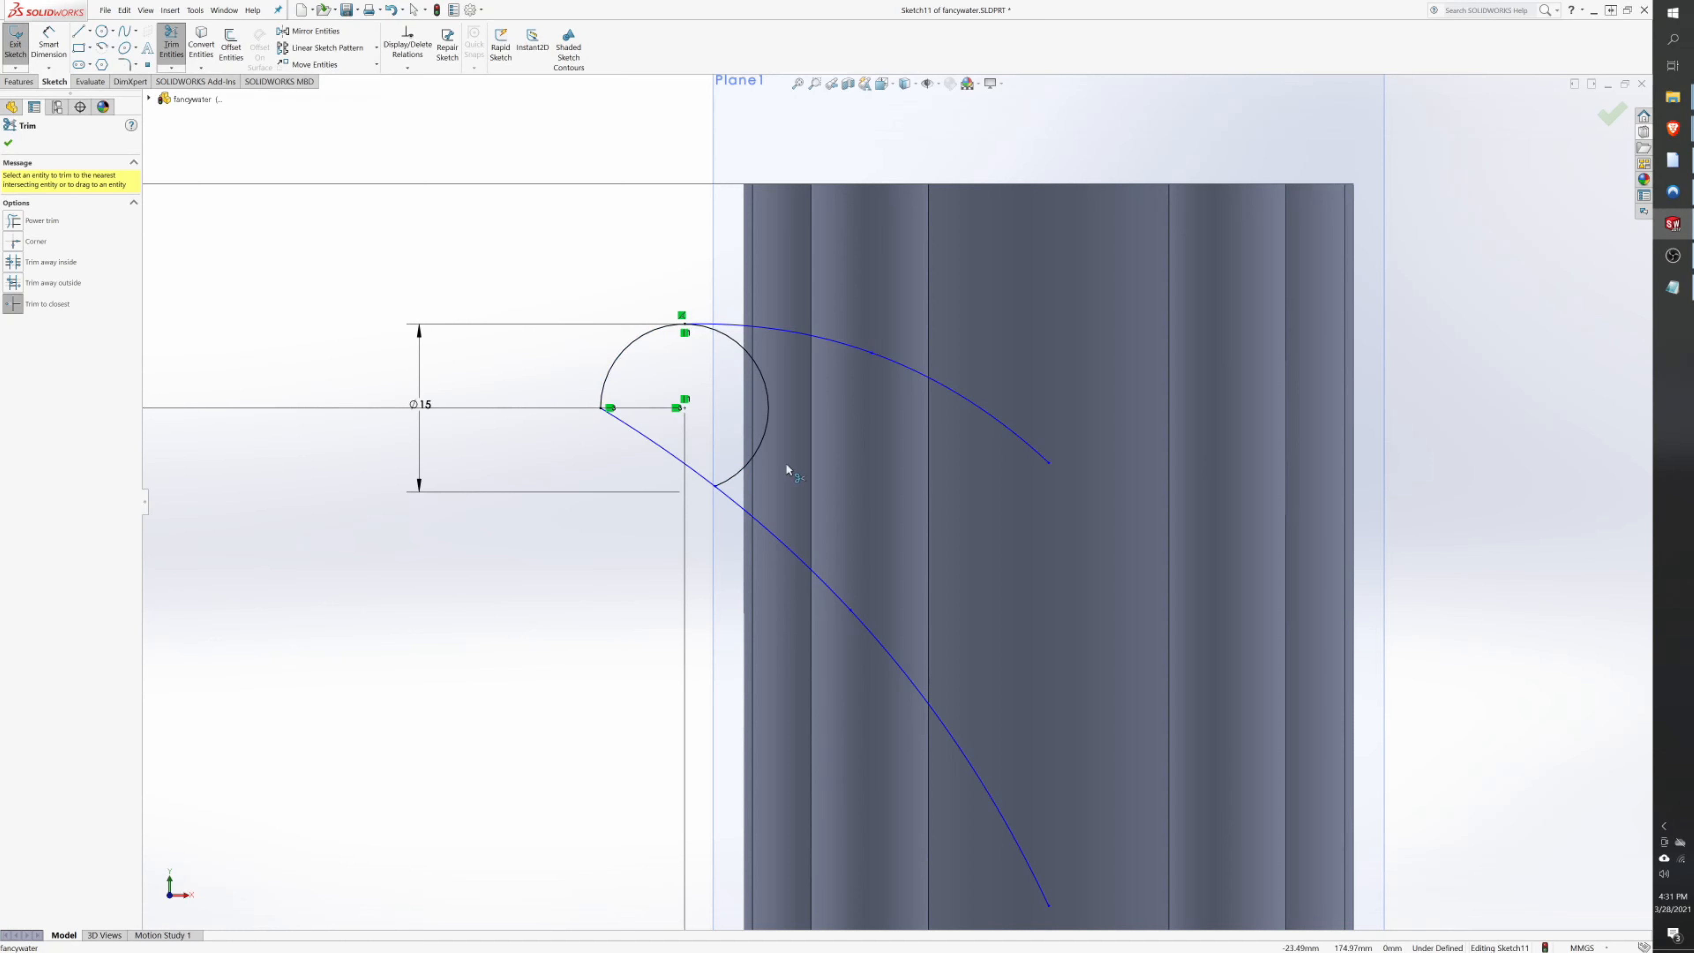
click(760, 448)
- Close the profile with a vertical line about 39.5 mm long joining the two spline ends on the centreline
click(78, 31)
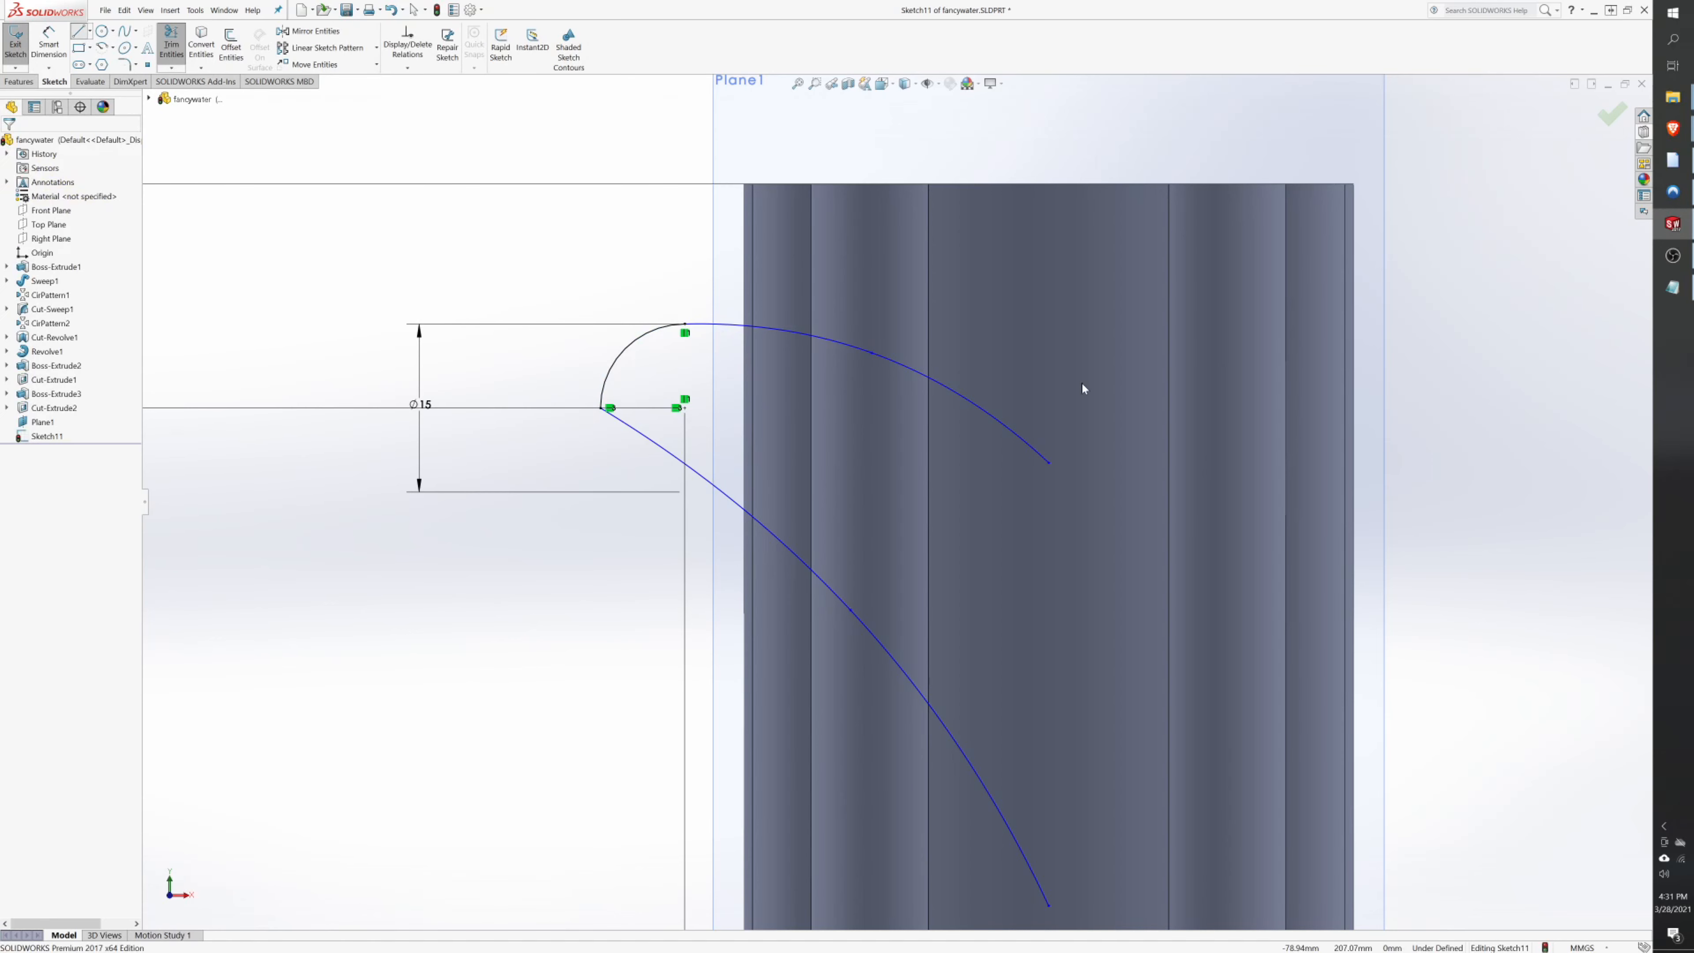
click(1049, 462)
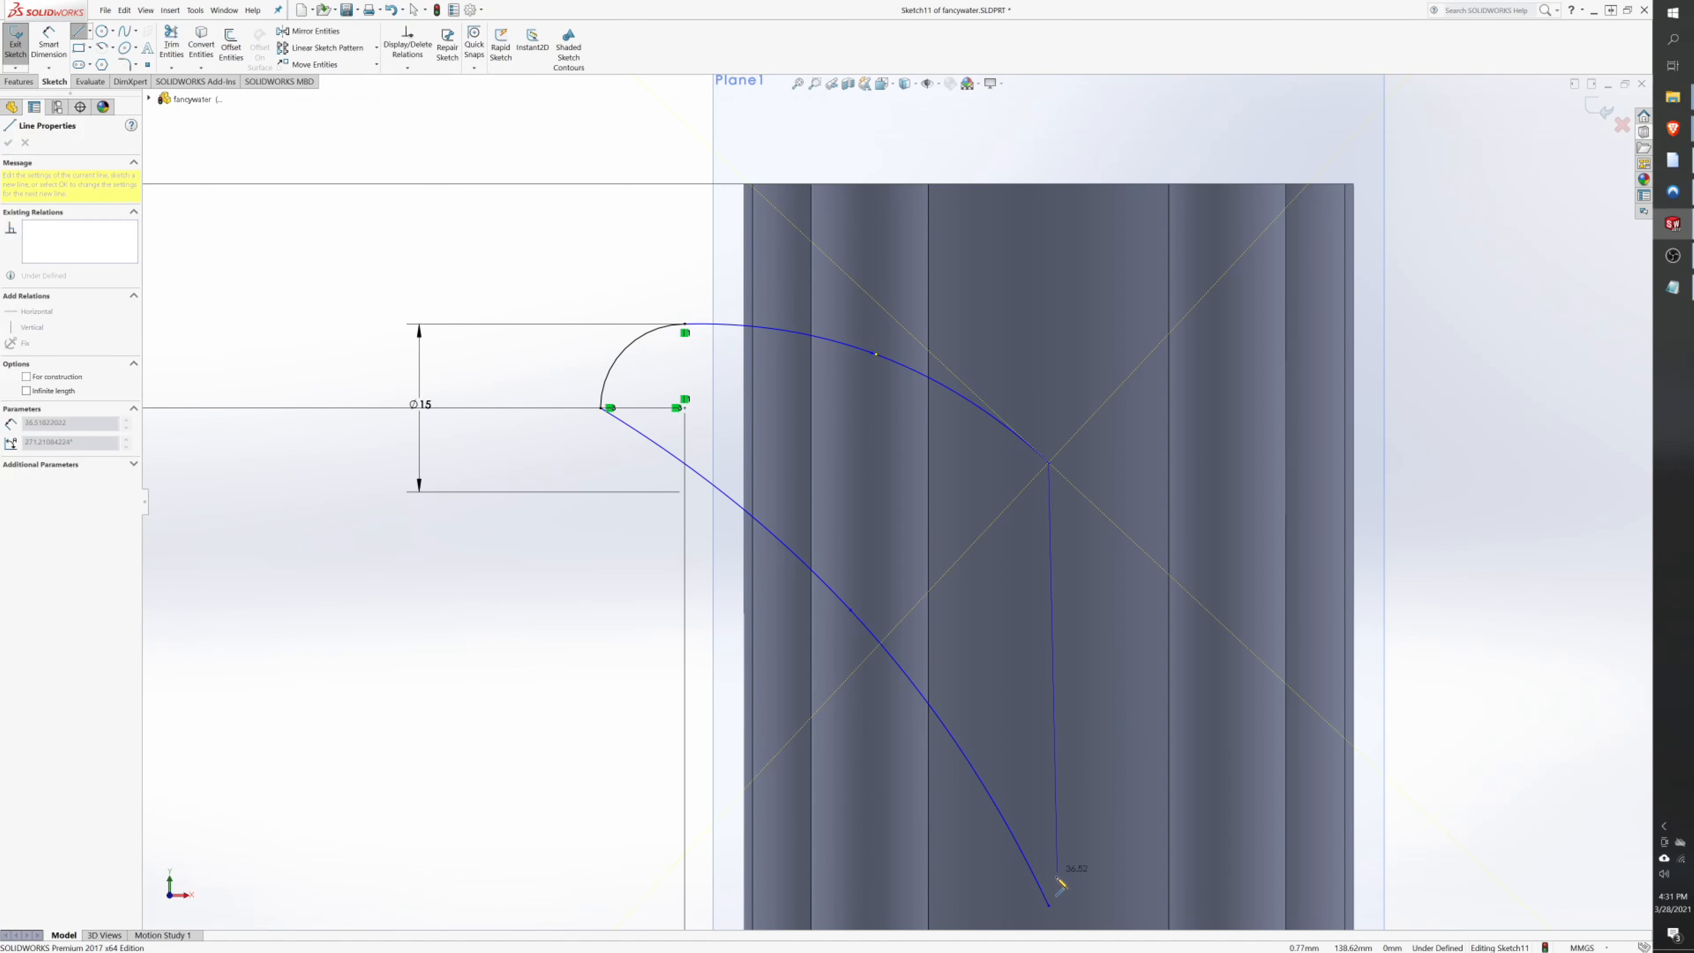
click(1048, 909)
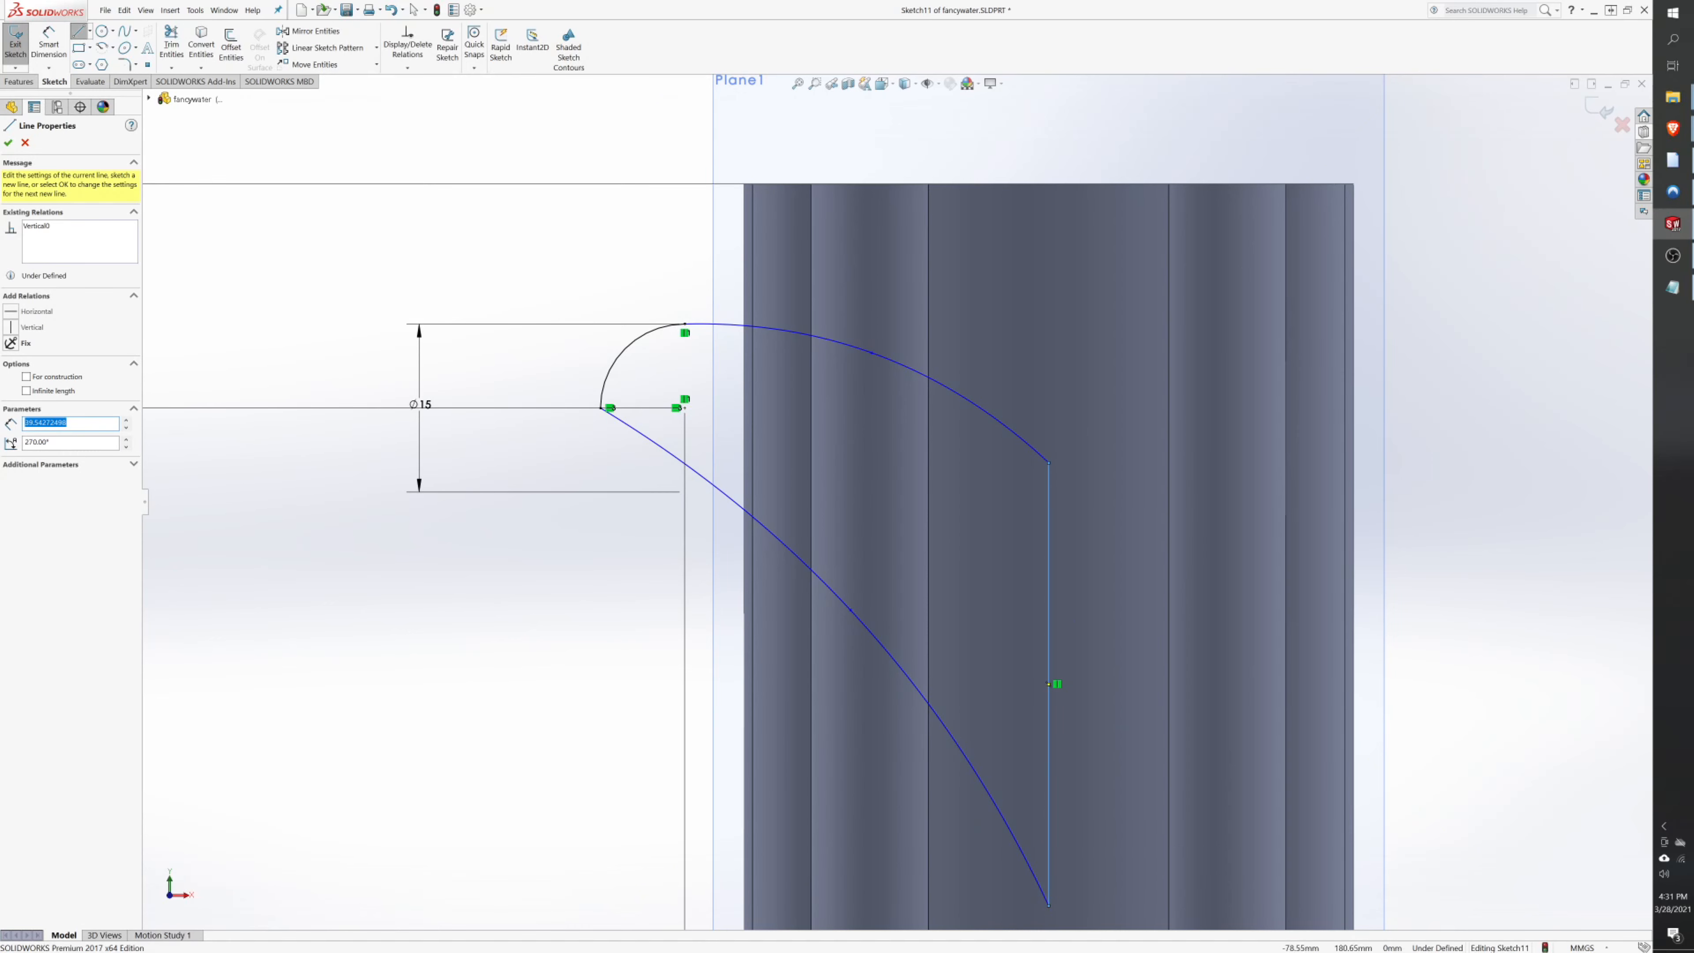
key(Escape)
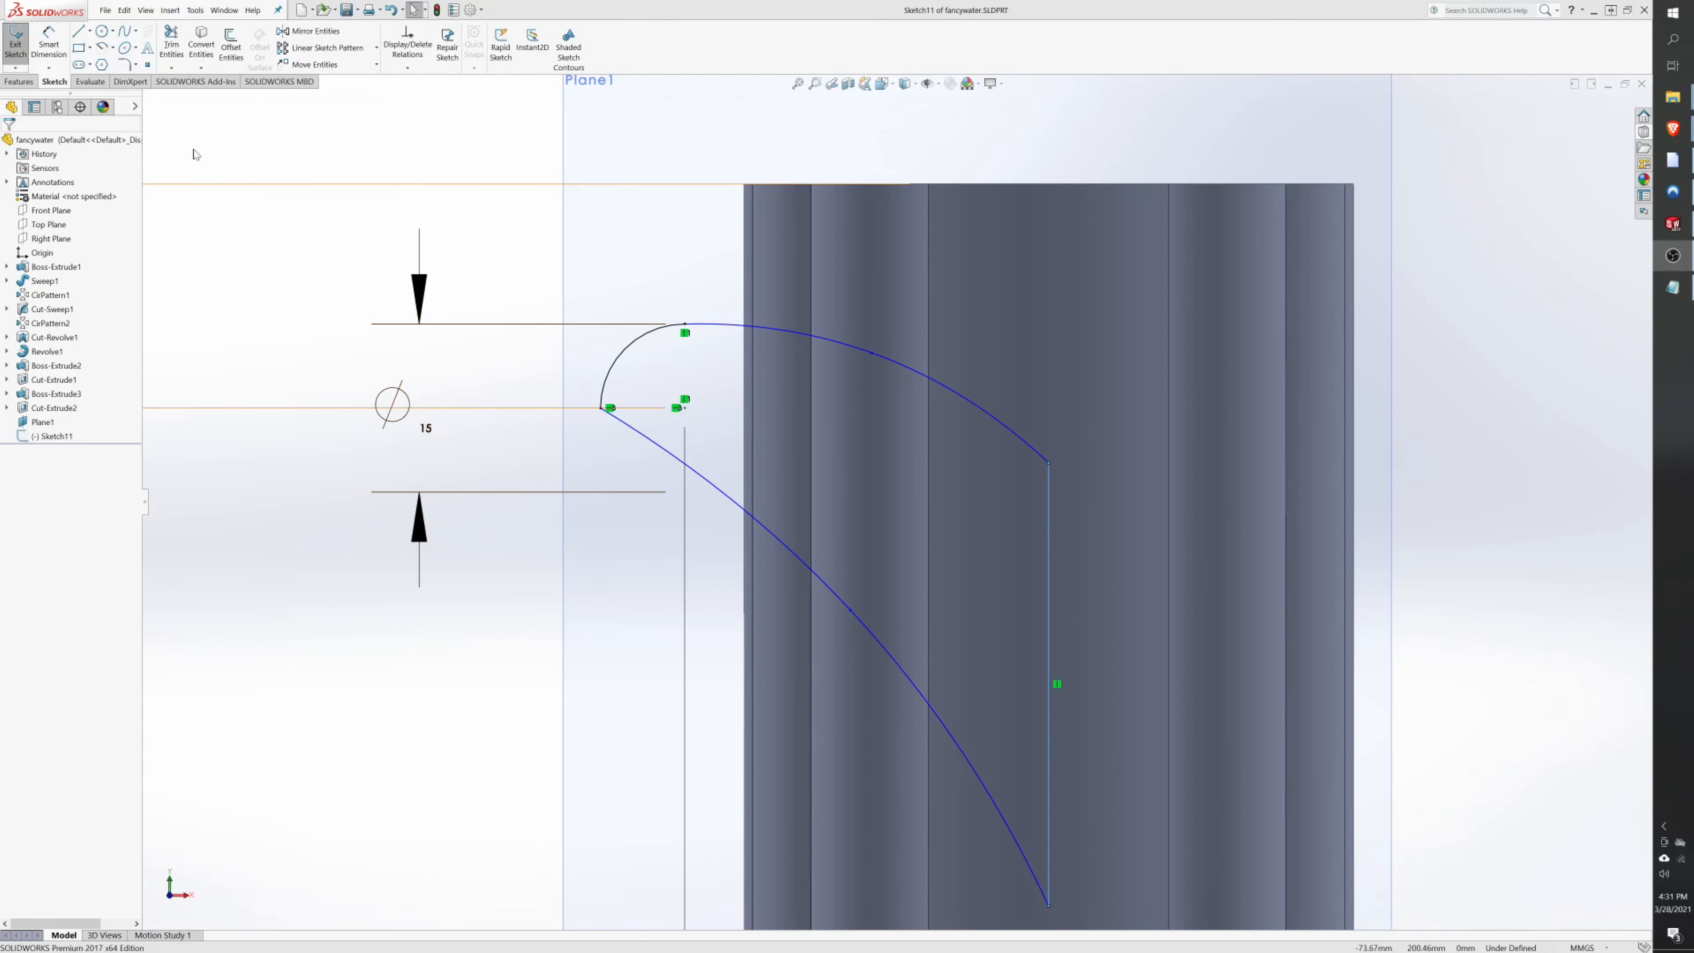
- Extrude the closed fin profile 5 mm in the reversed direction, into the cylinder, merged with the body
click(18, 46)
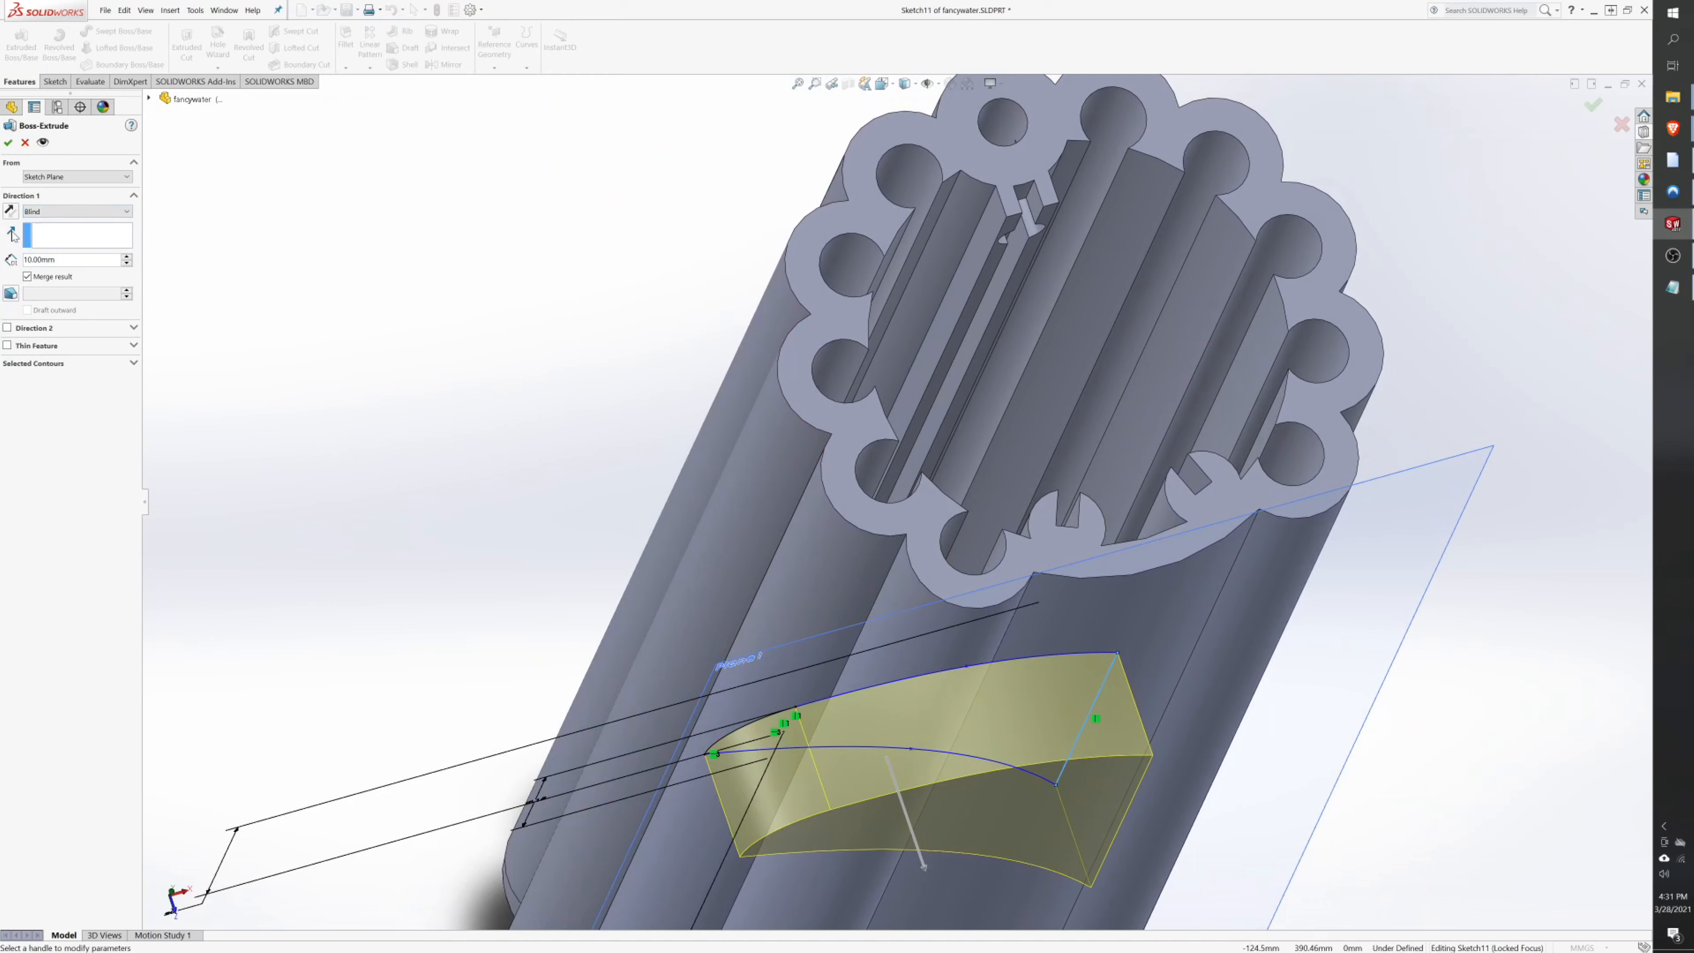
click(10, 211)
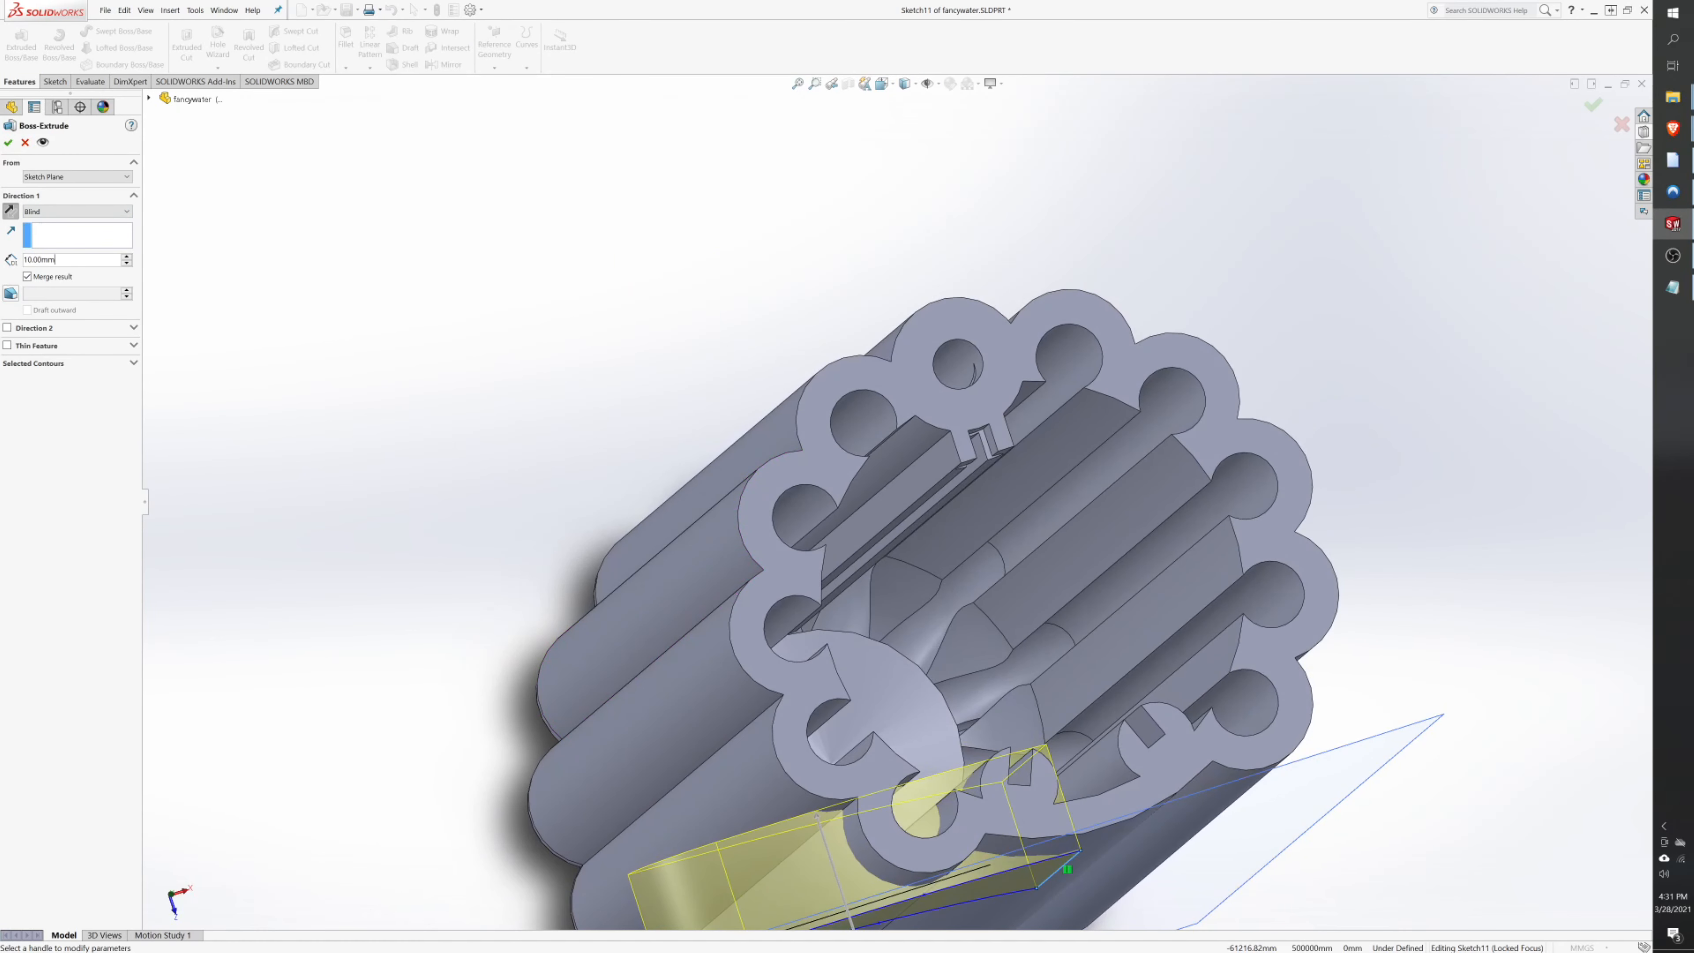
text(5)
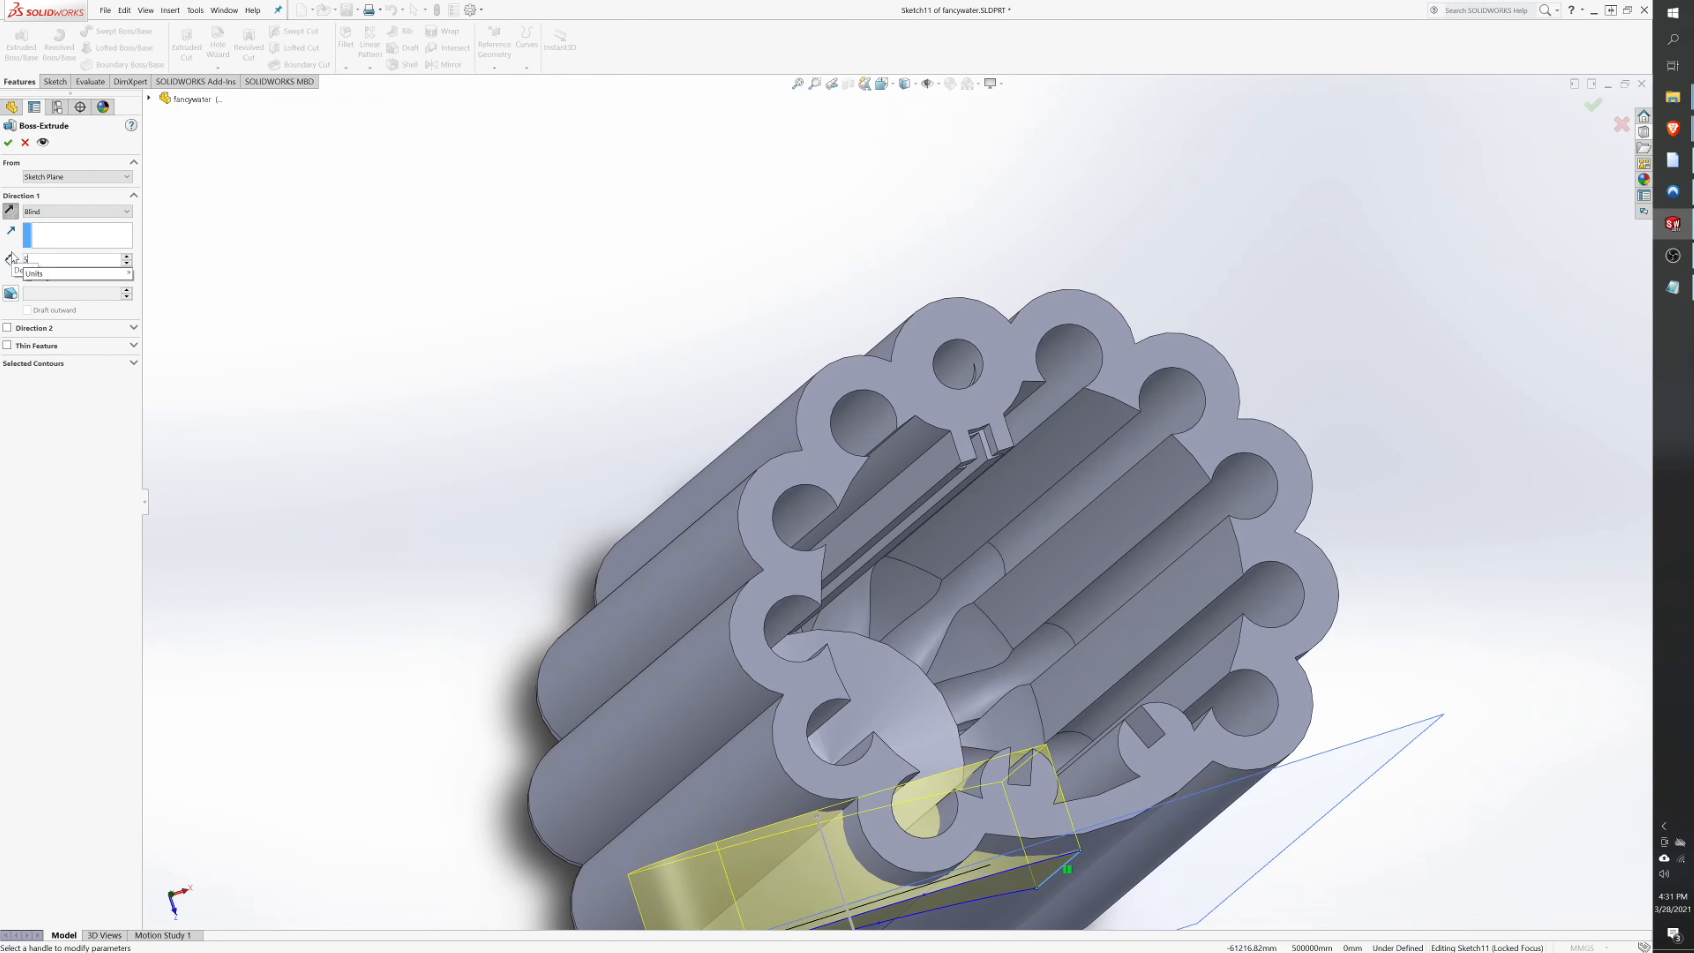
key(Return)
middle_drag(770, 512, 980, 530)
scroll(1078, 663, down, 1)
scroll(1077, 663, up, 2)
scroll(1010, 554, down, 4)
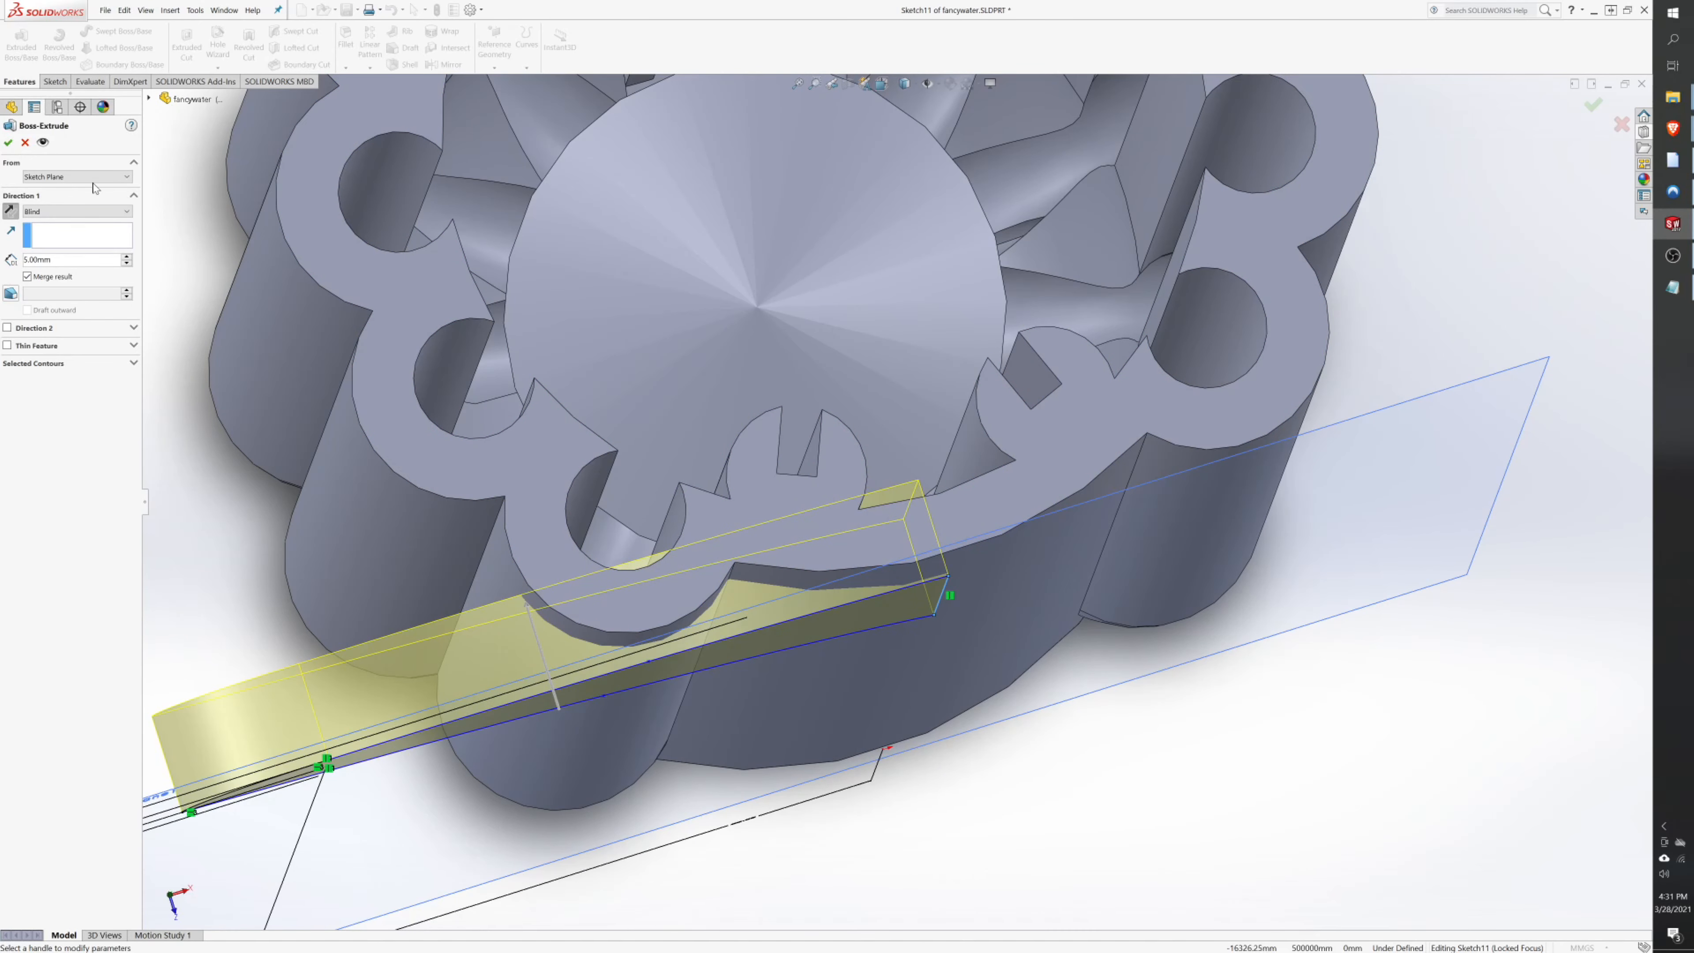
click(8, 143)
- Mirror the extruded fin about the Right Plane
middle_drag(768, 646, 770, 563)
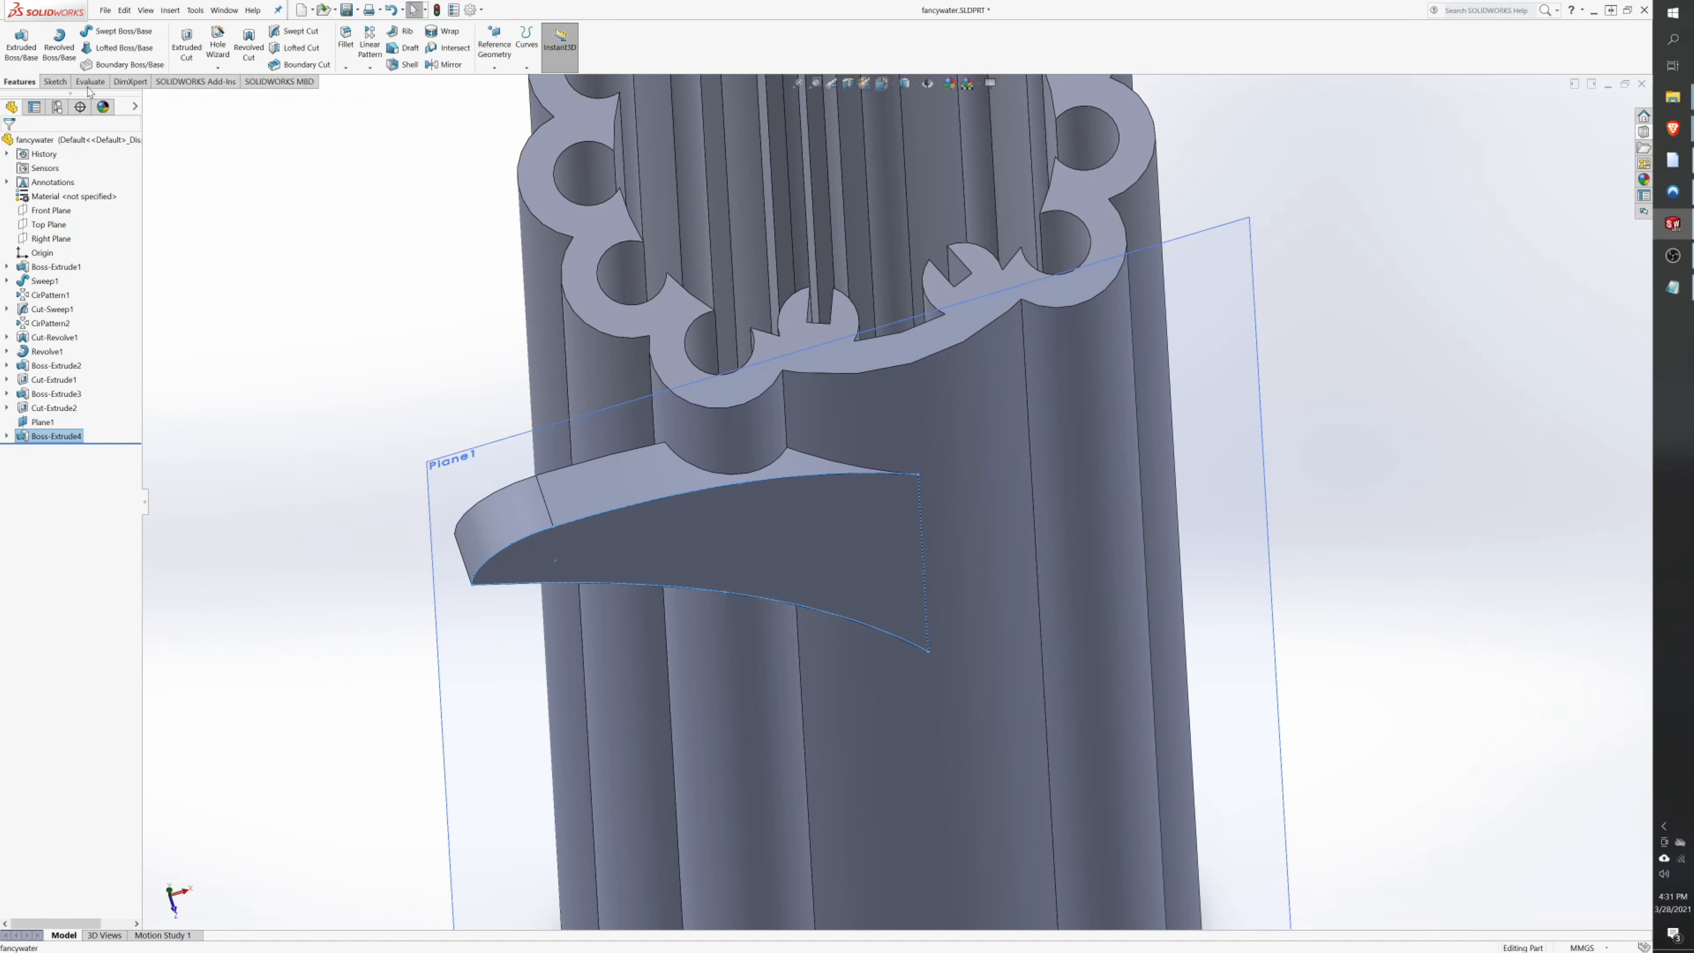
click(440, 65)
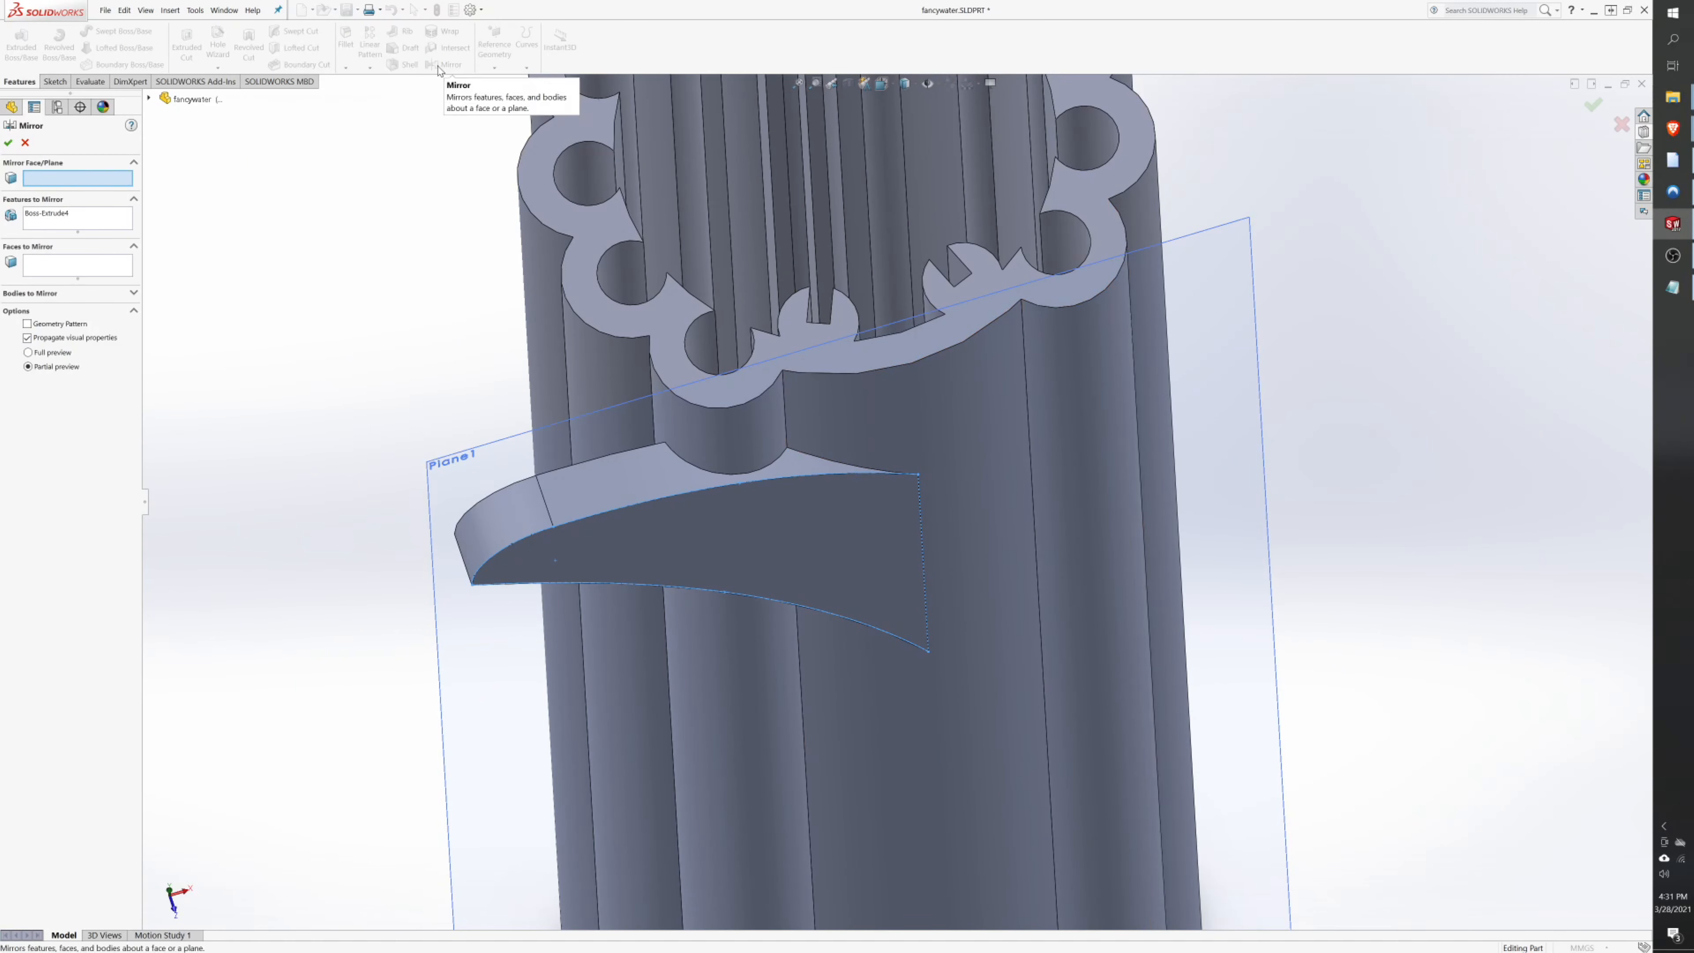
click(150, 100)
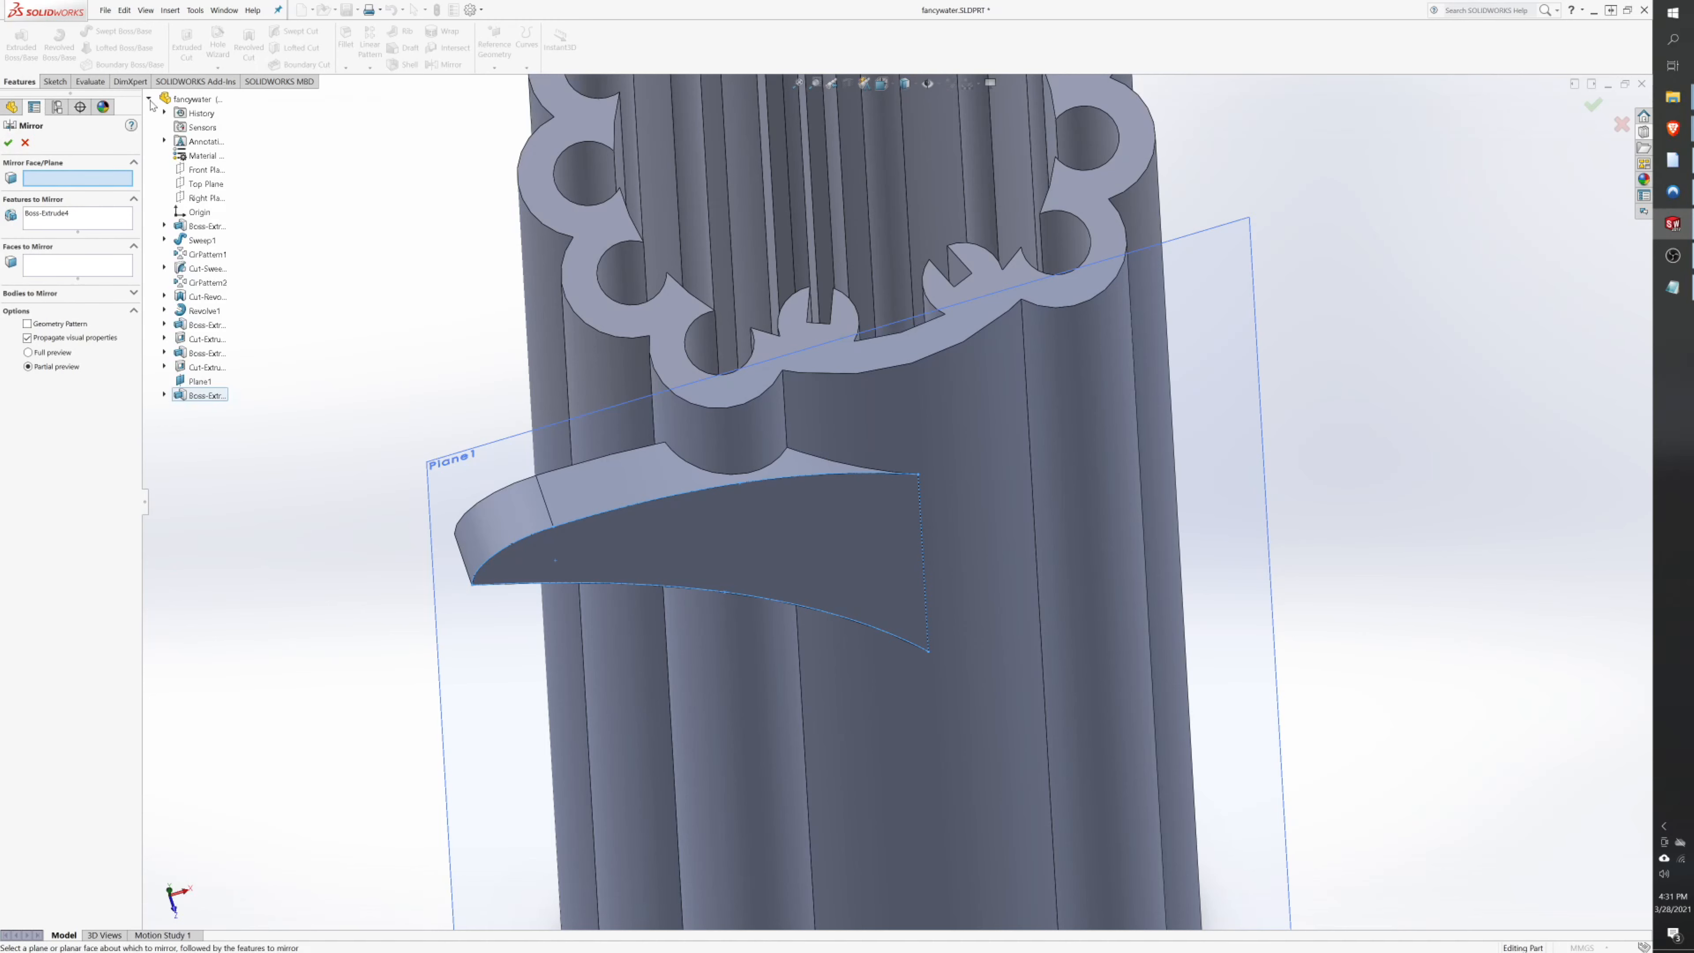
click(208, 198)
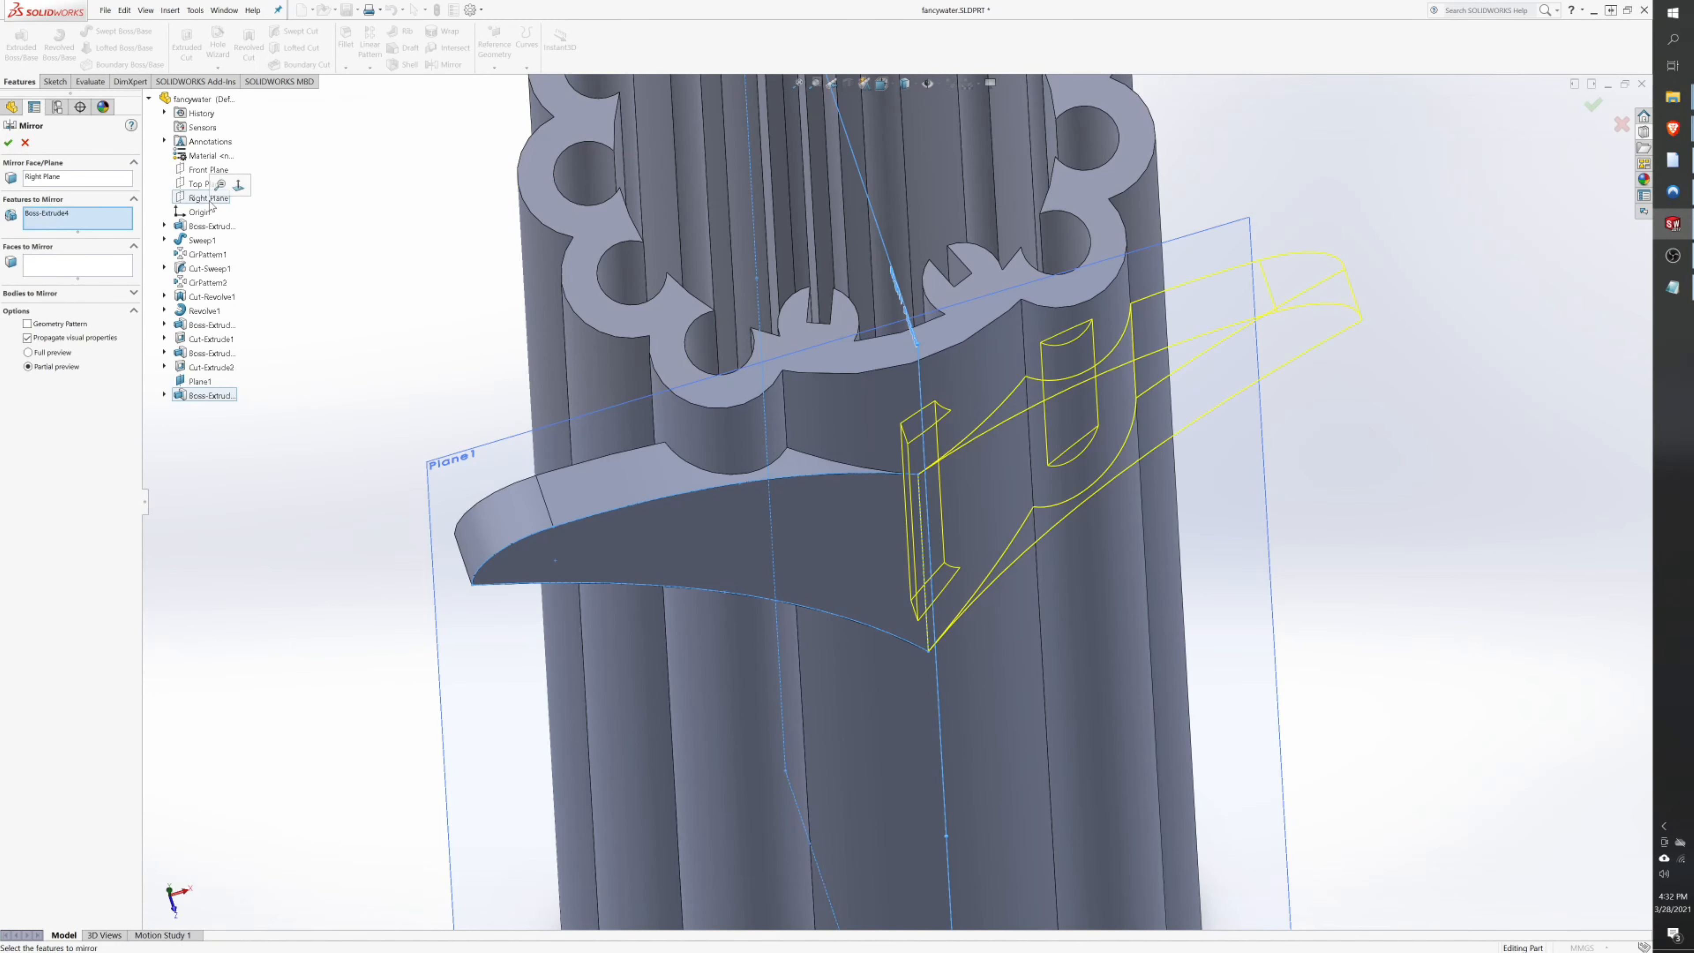
click(8, 142)
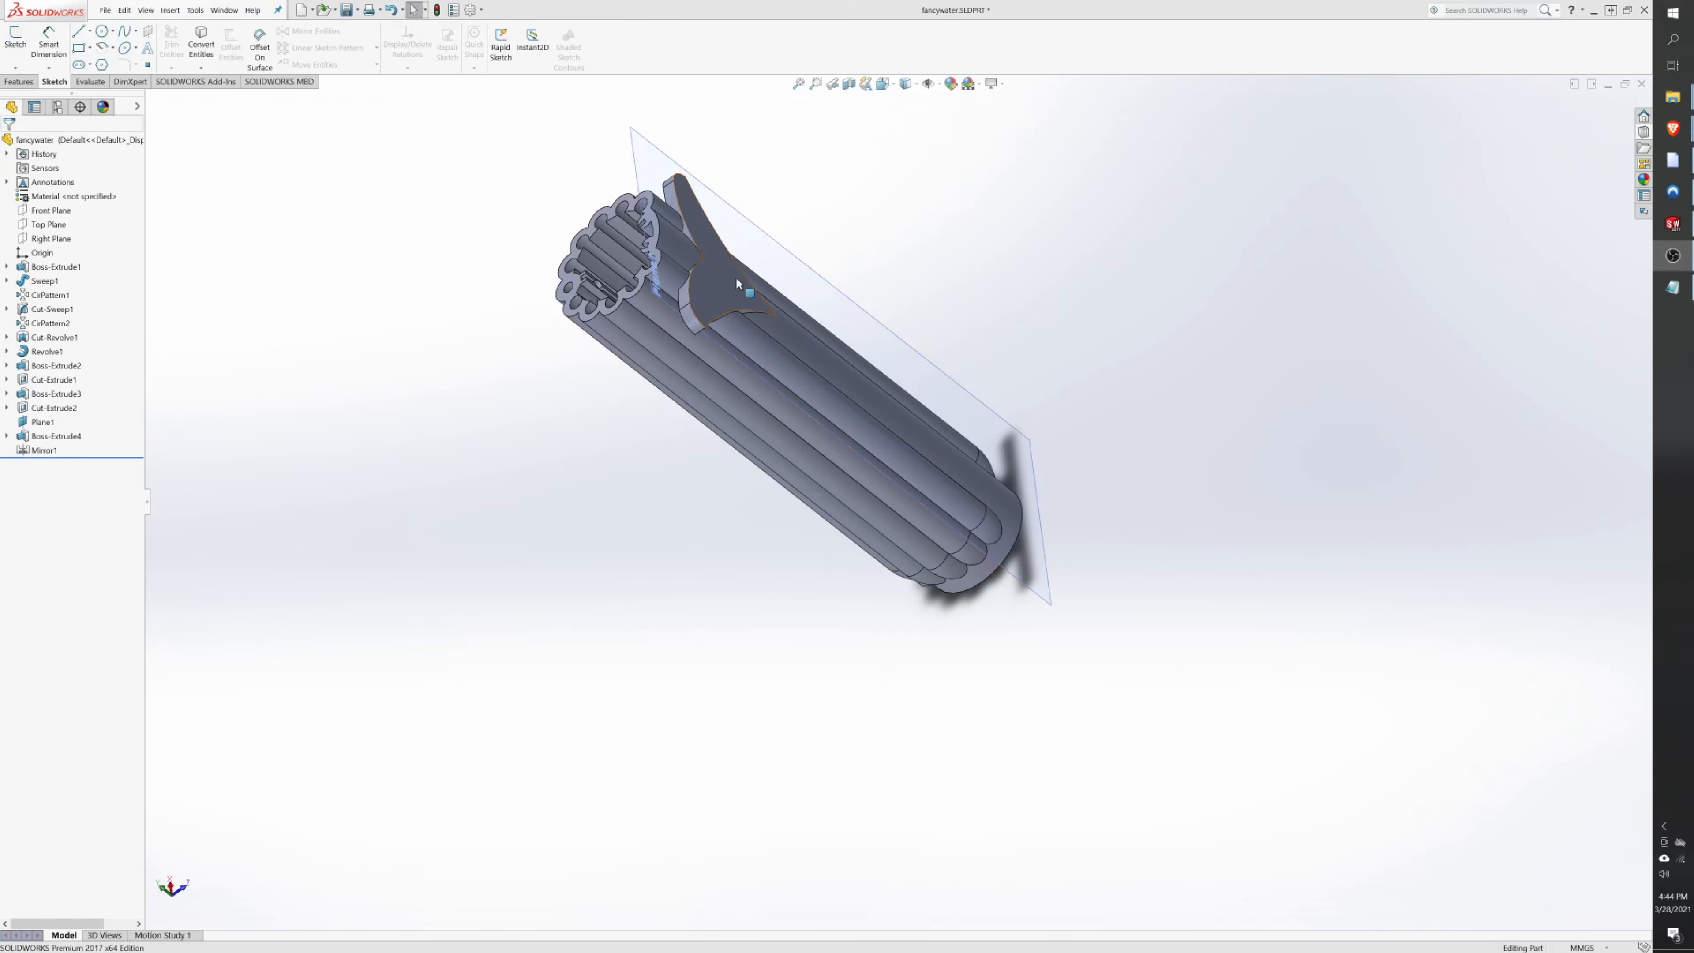
- Create a linear pattern of the mirrored fin along a lengthwise rib edge with 3 instances spaced 50 mm
middle_drag(753, 301, 757, 256)
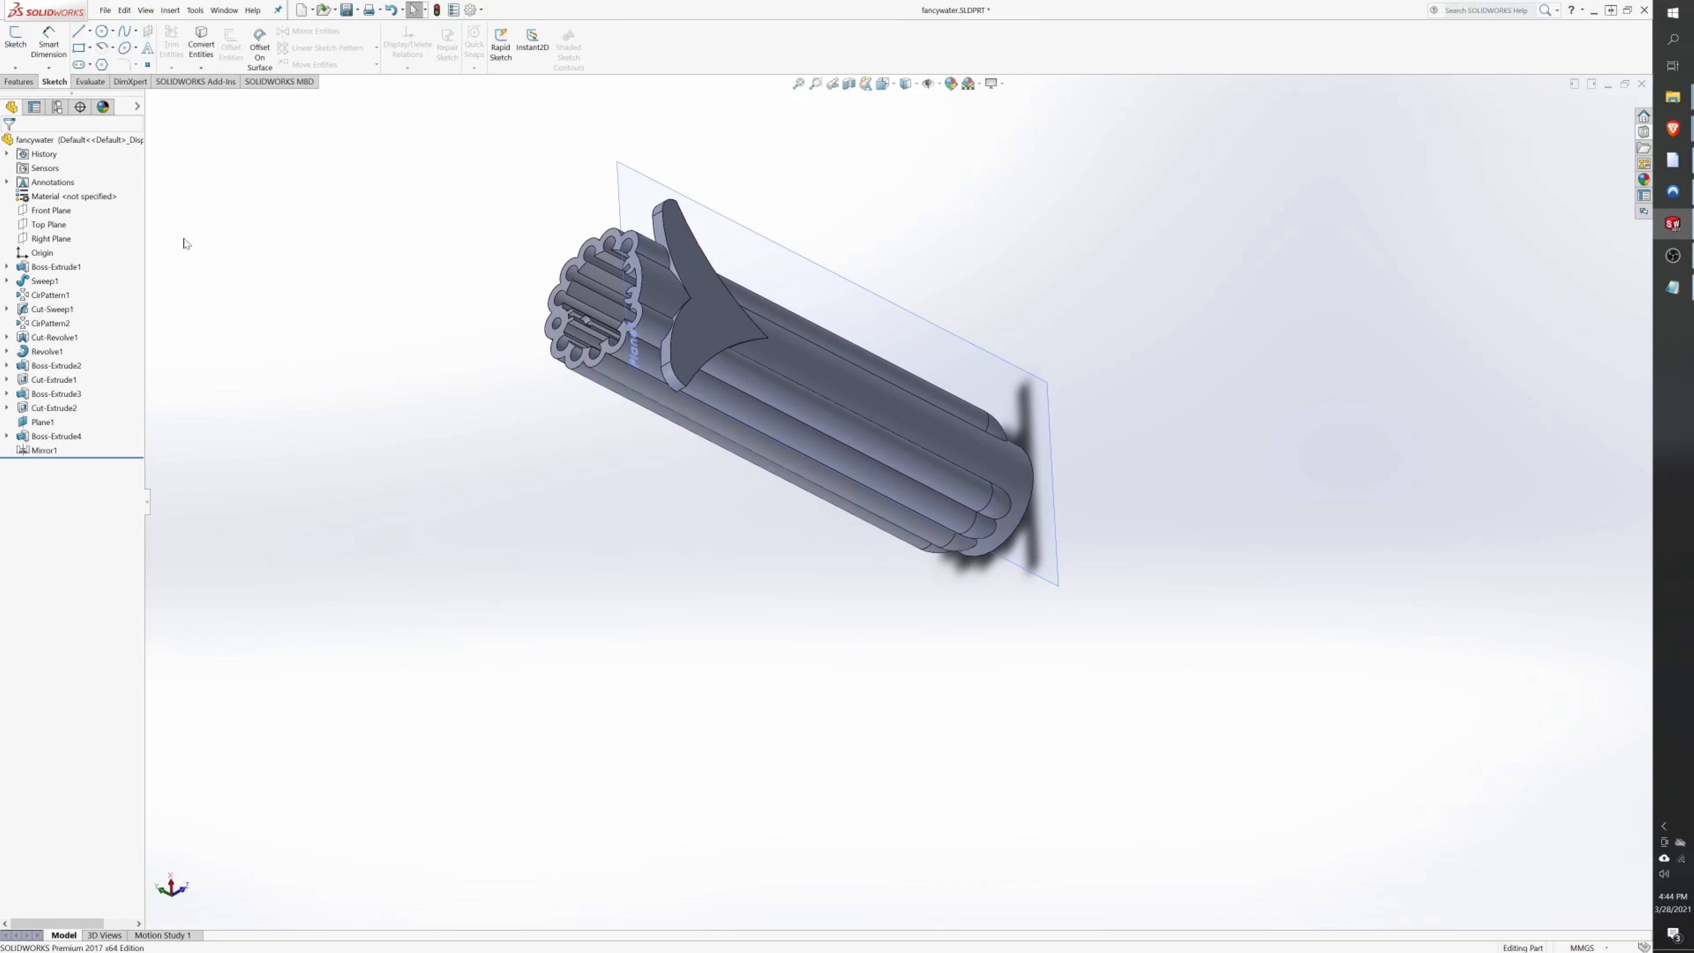
click(44, 449)
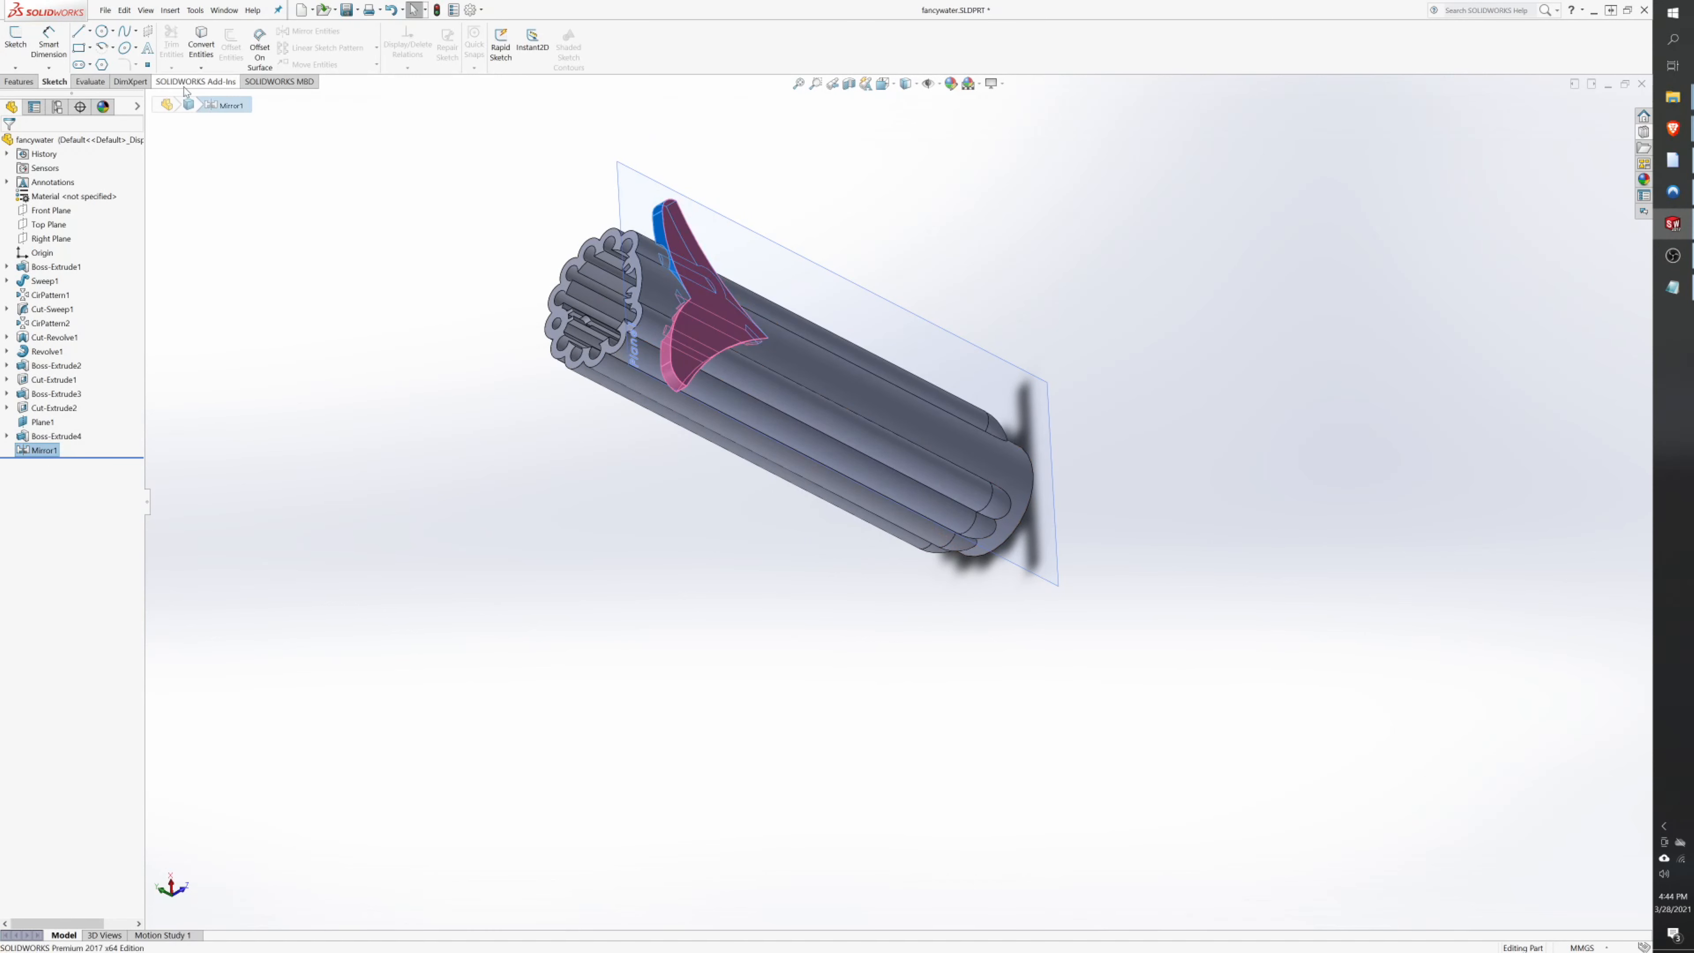
click(20, 82)
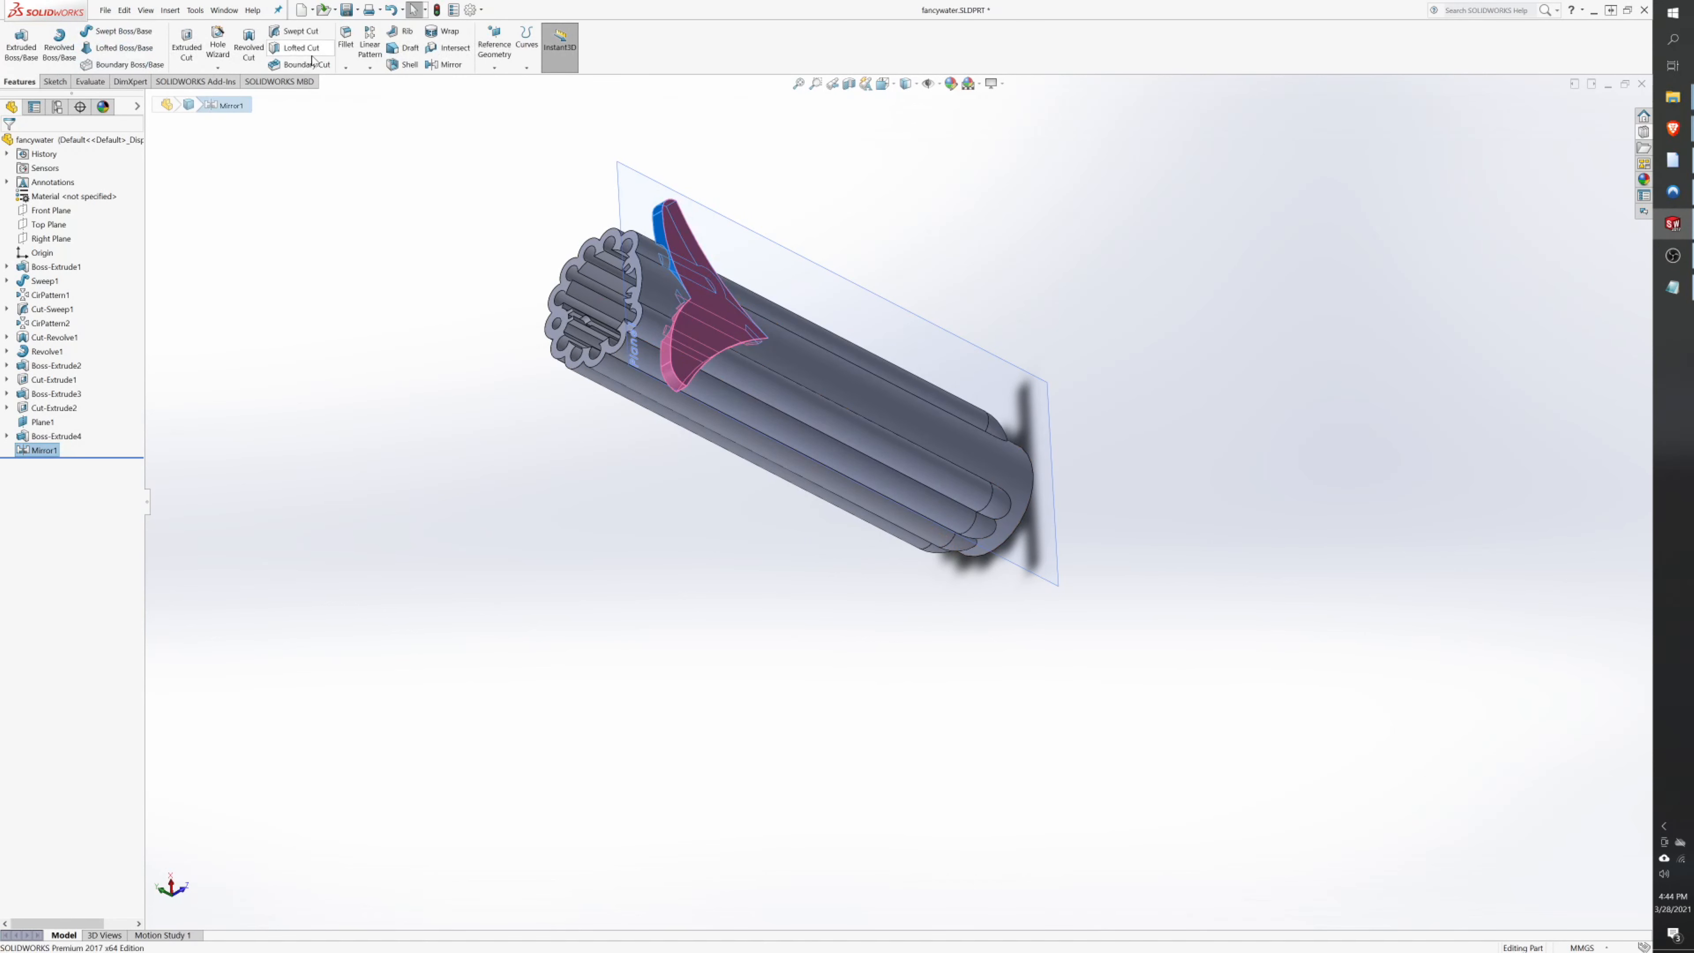
click(369, 47)
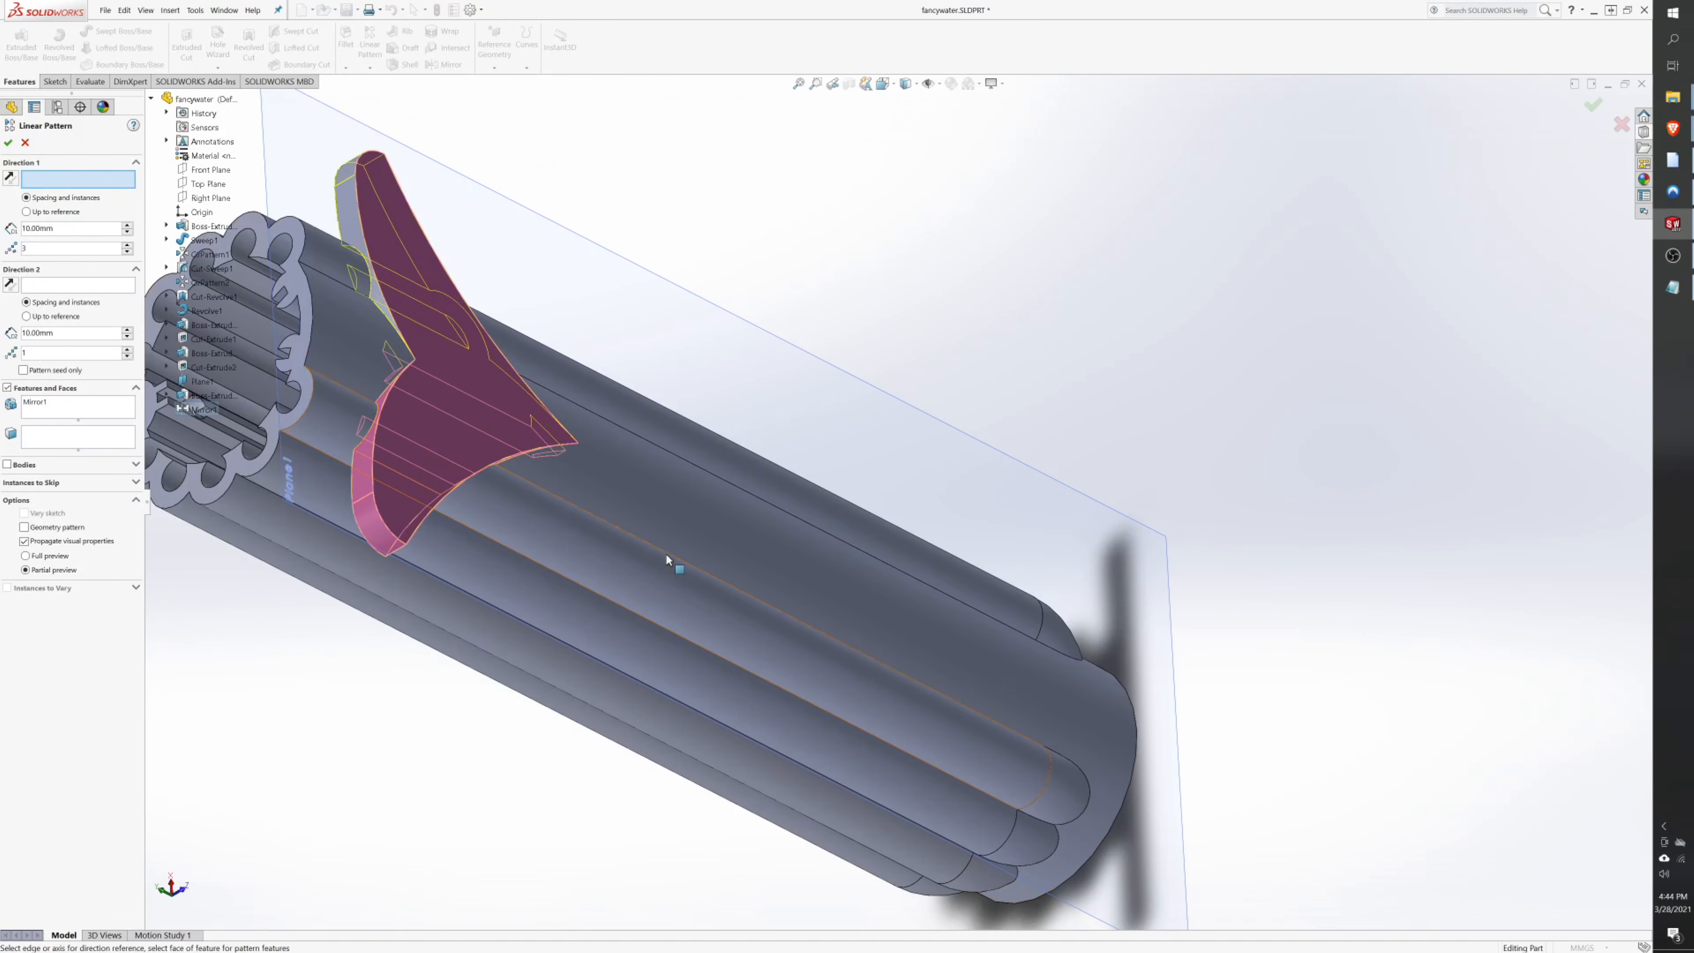
click(672, 560)
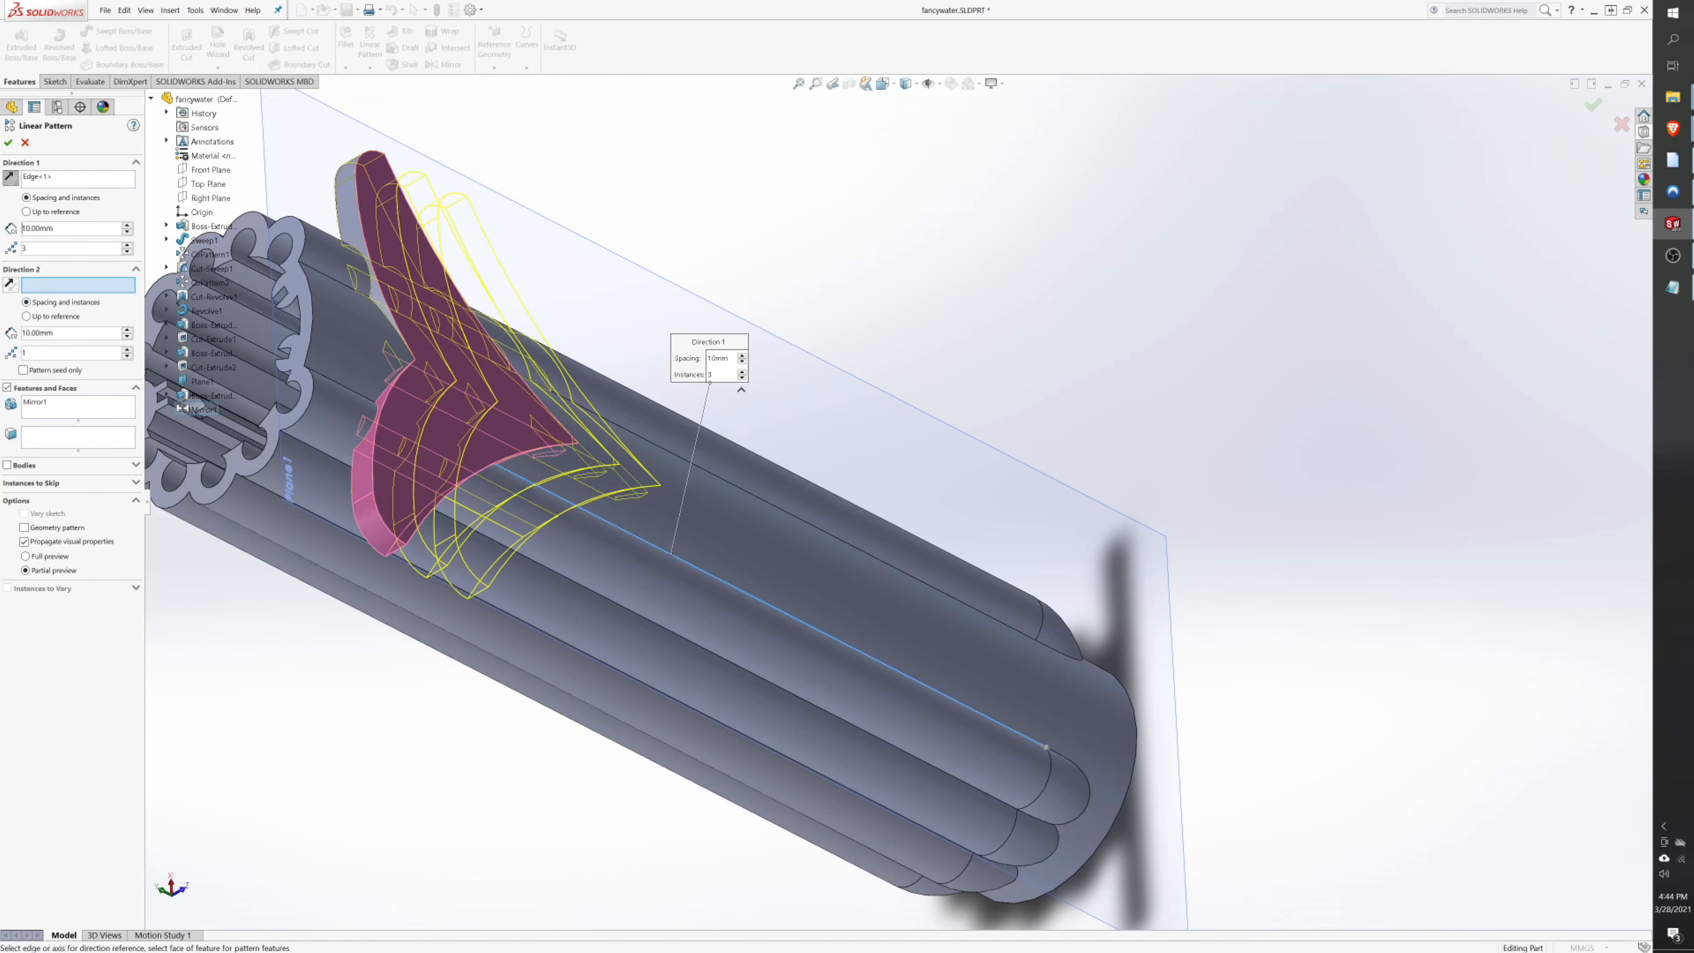
text(50)
key(Return)
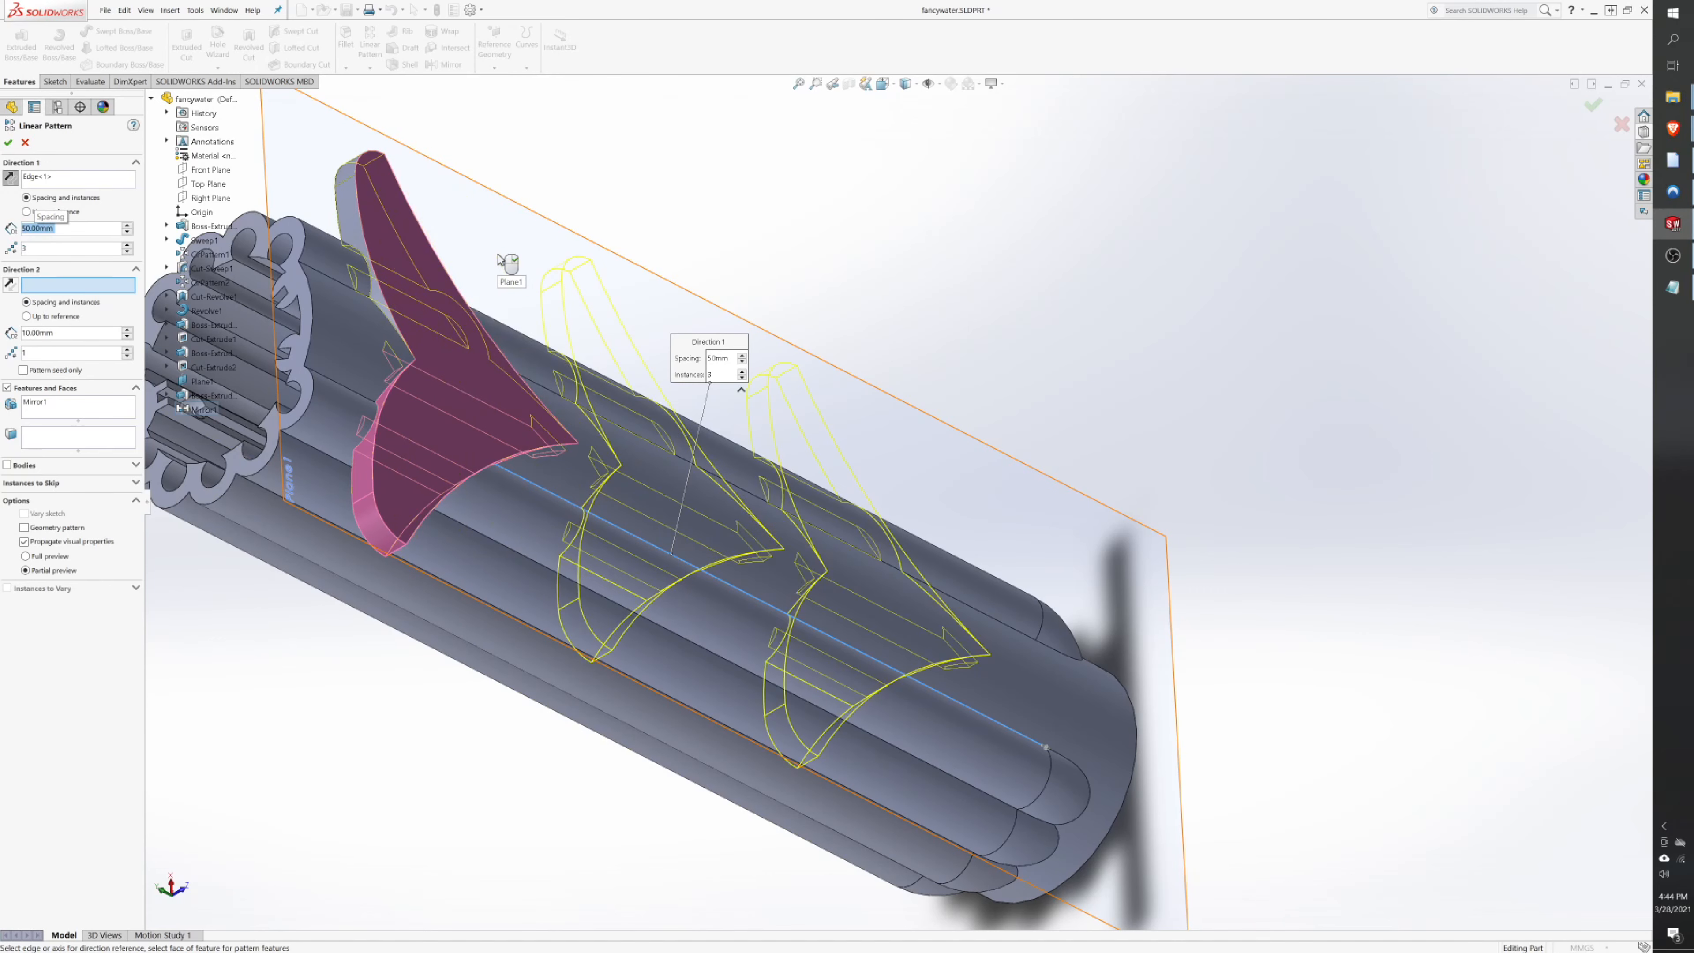
middle_drag(1232, 393, 1069, 570)
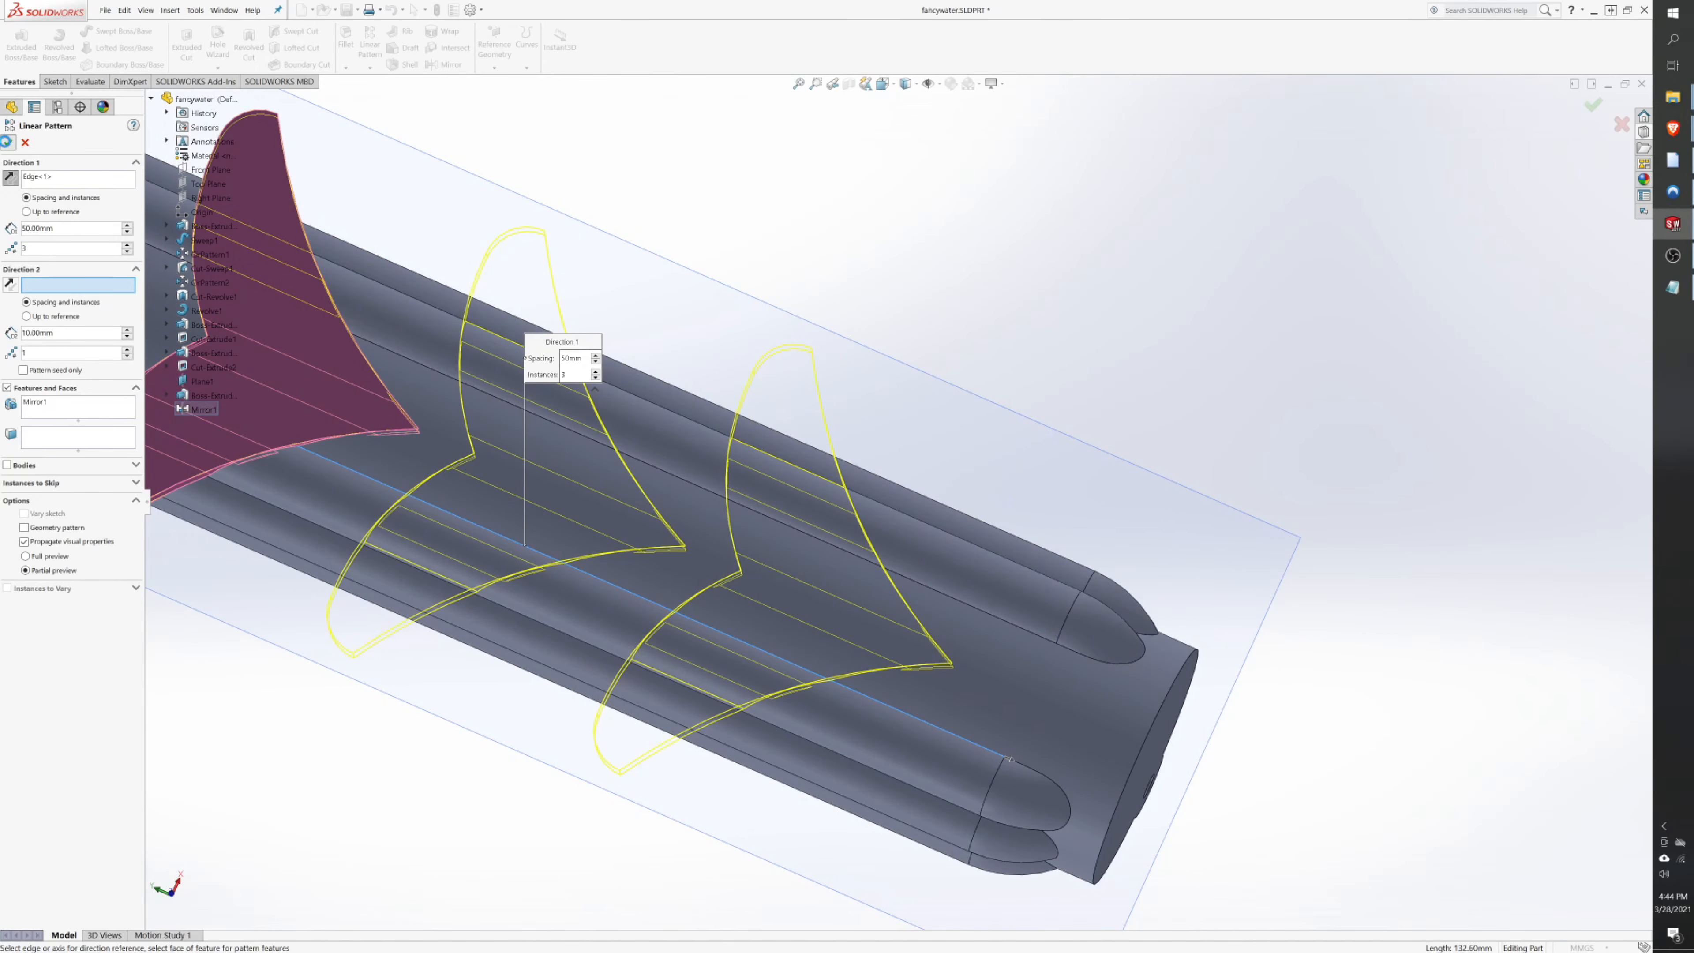
key(Return)
- Start a countersunk Hole Wizard hole for a #8 flat head screw and place it at the upper left fin's arc centre
middle_drag(308, 263, 624, 210)
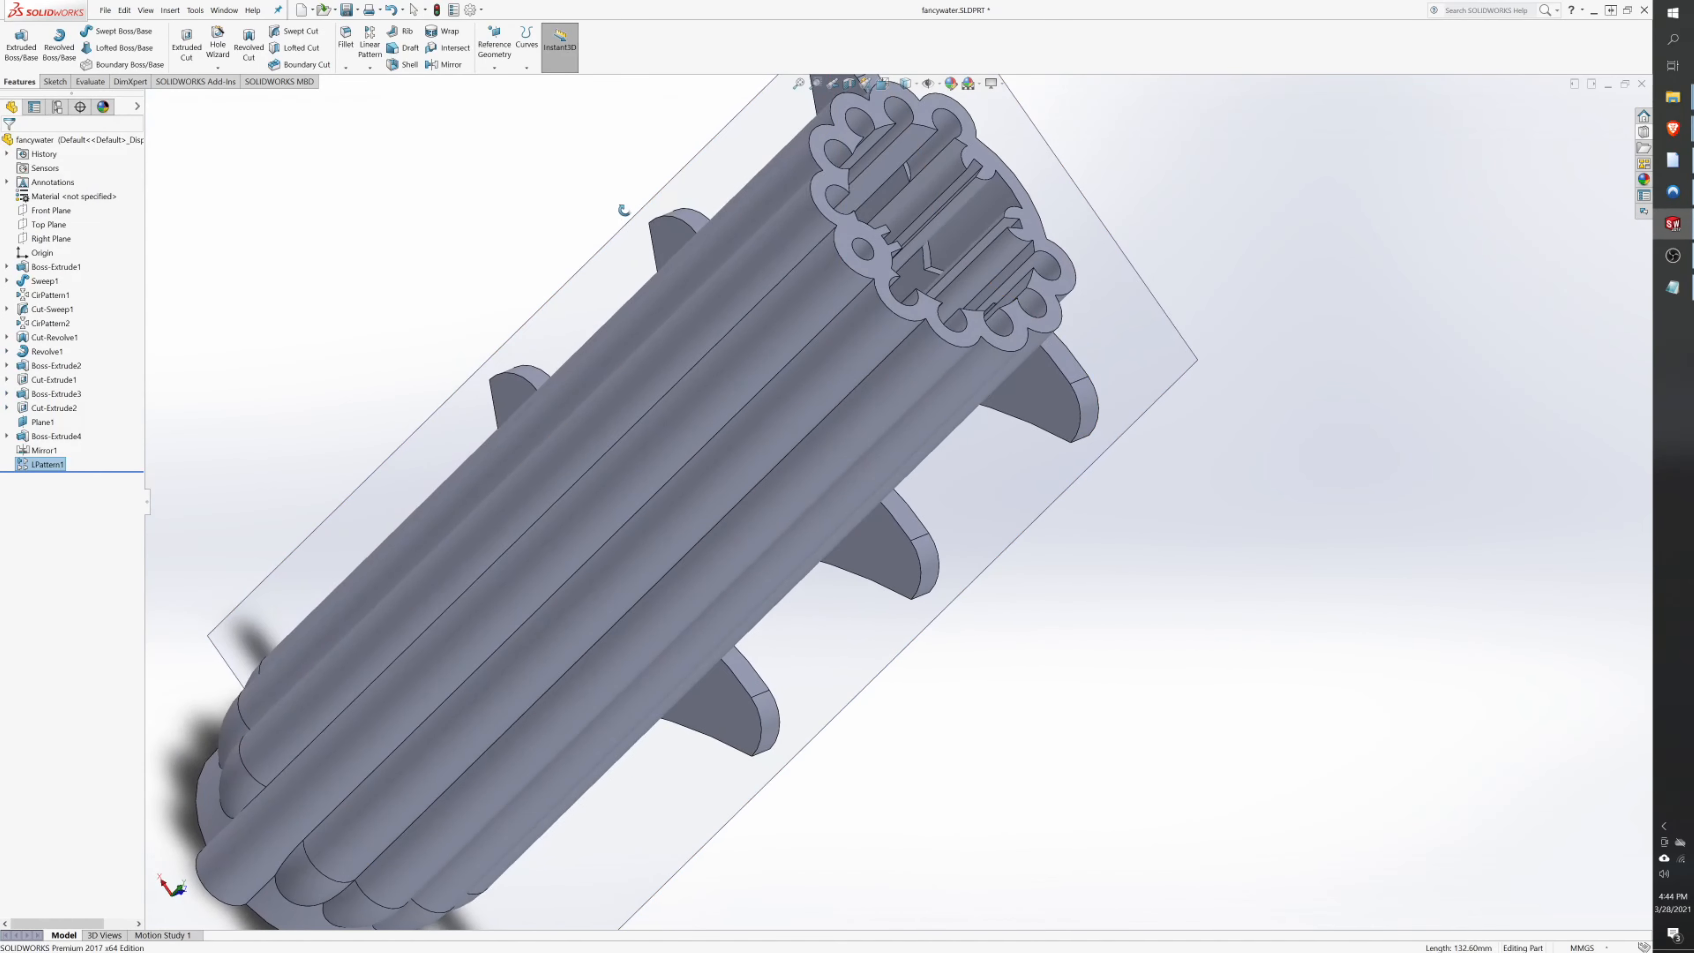
click(1051, 385)
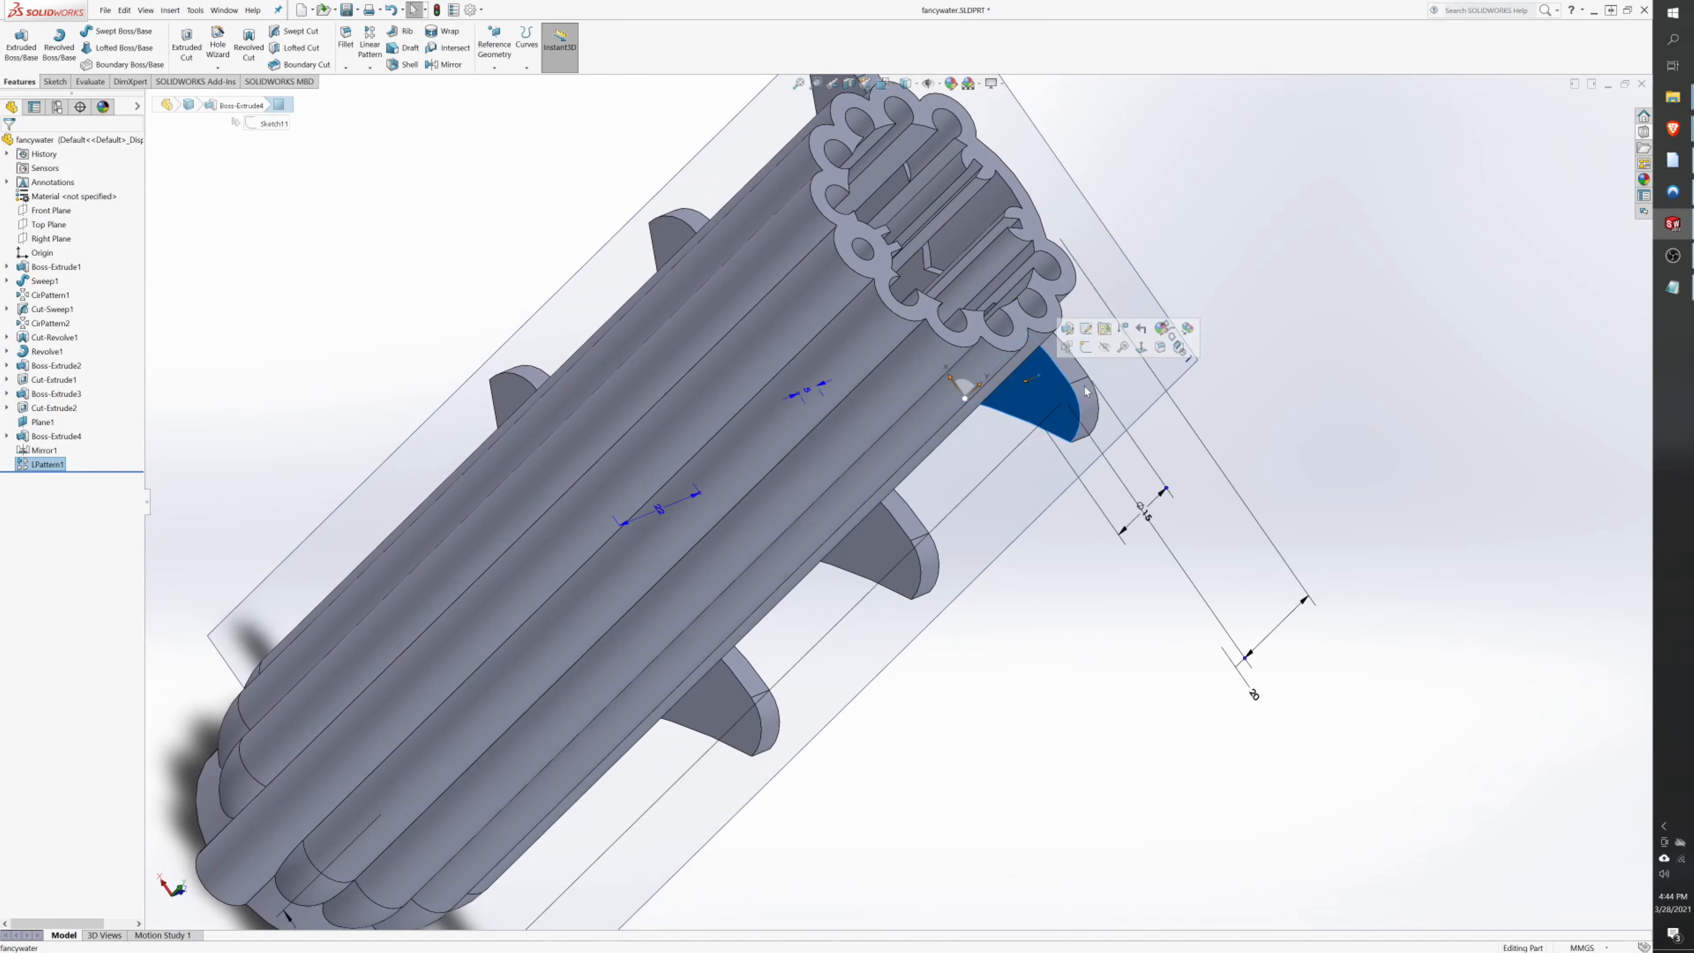
click(1138, 353)
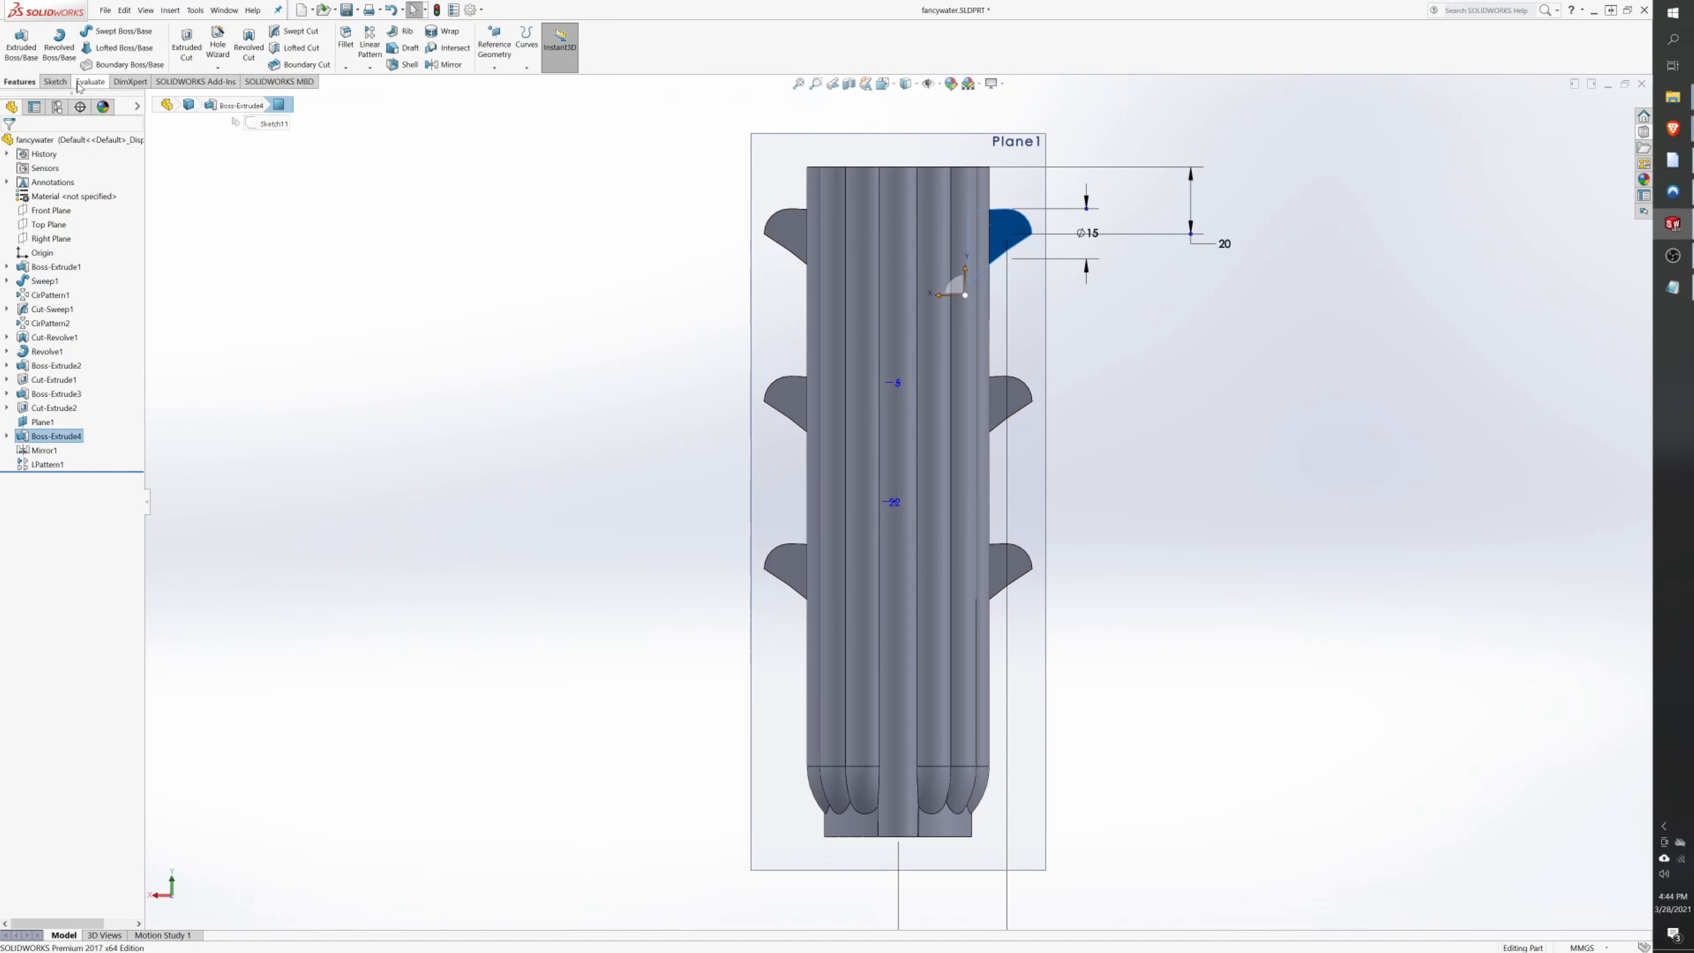
click(225, 42)
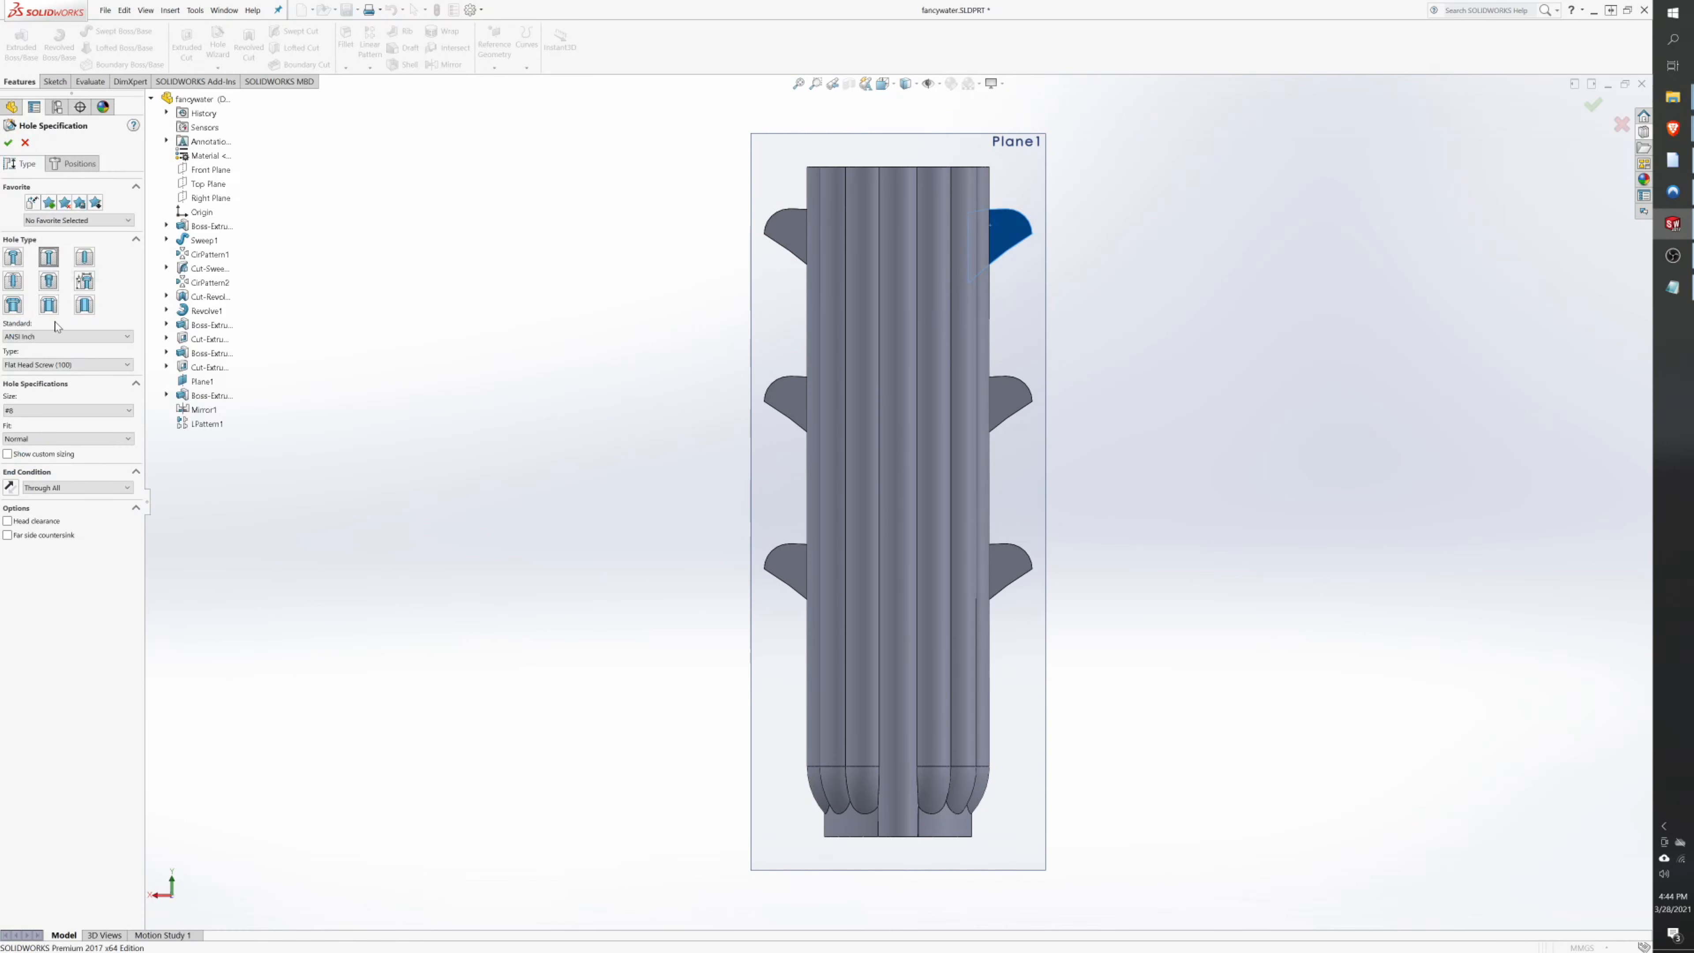
click(53, 168)
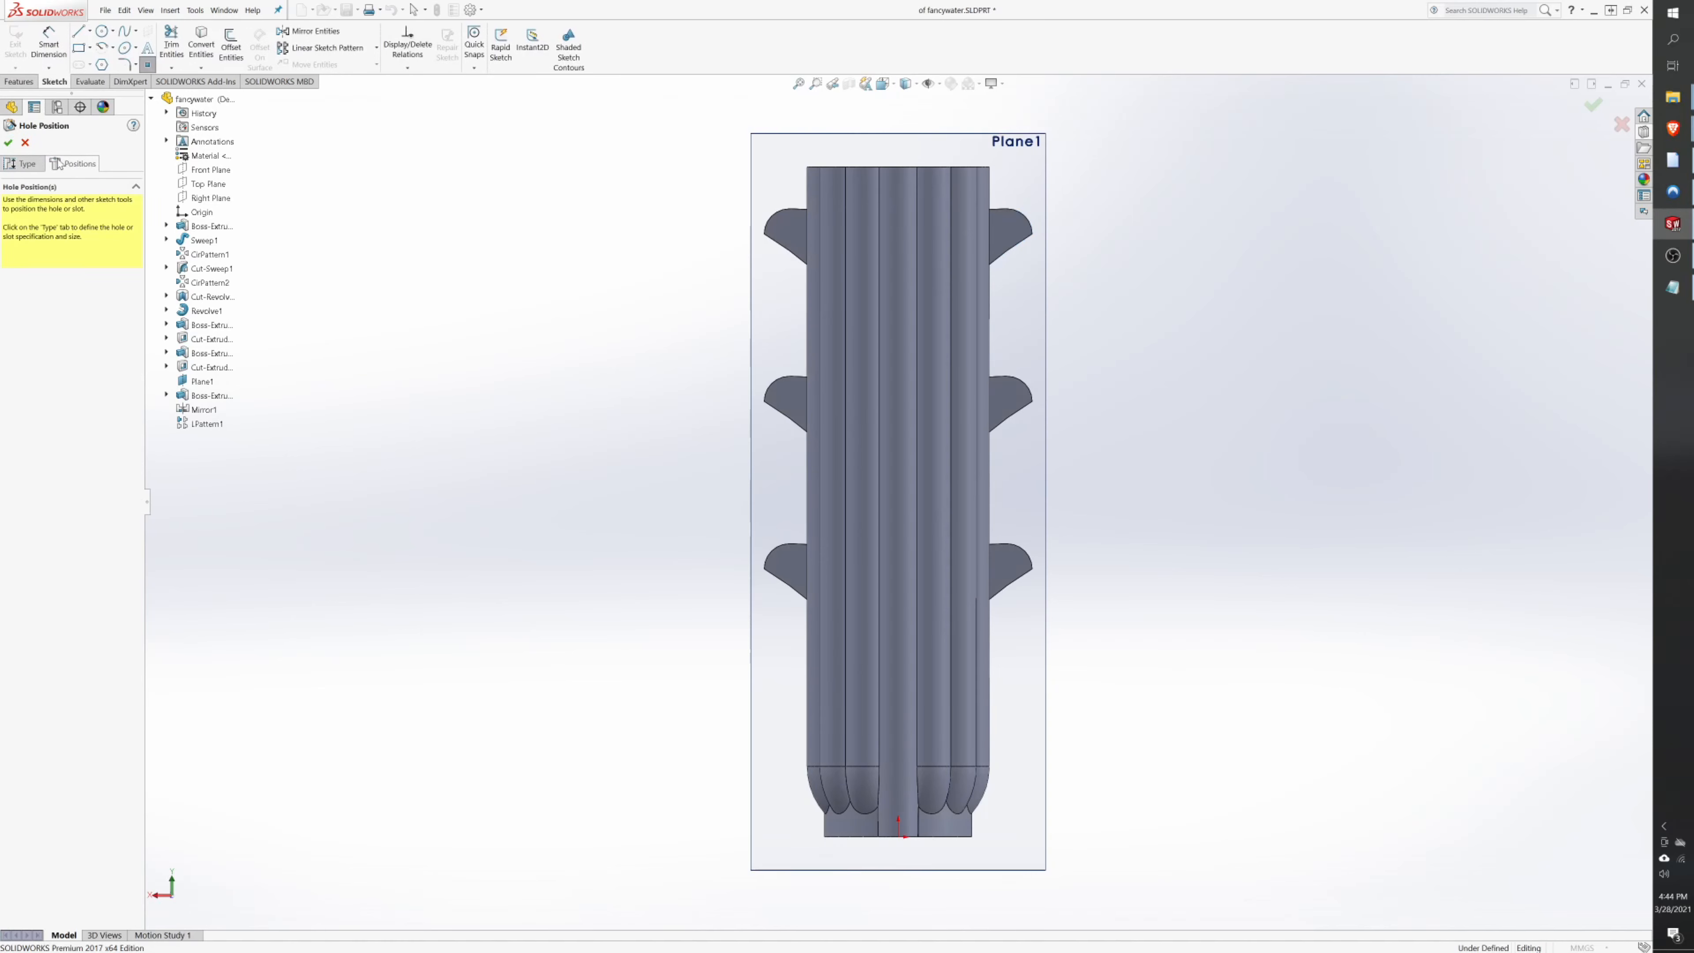
scroll(801, 267, down, 5)
scroll(787, 310, down, 5)
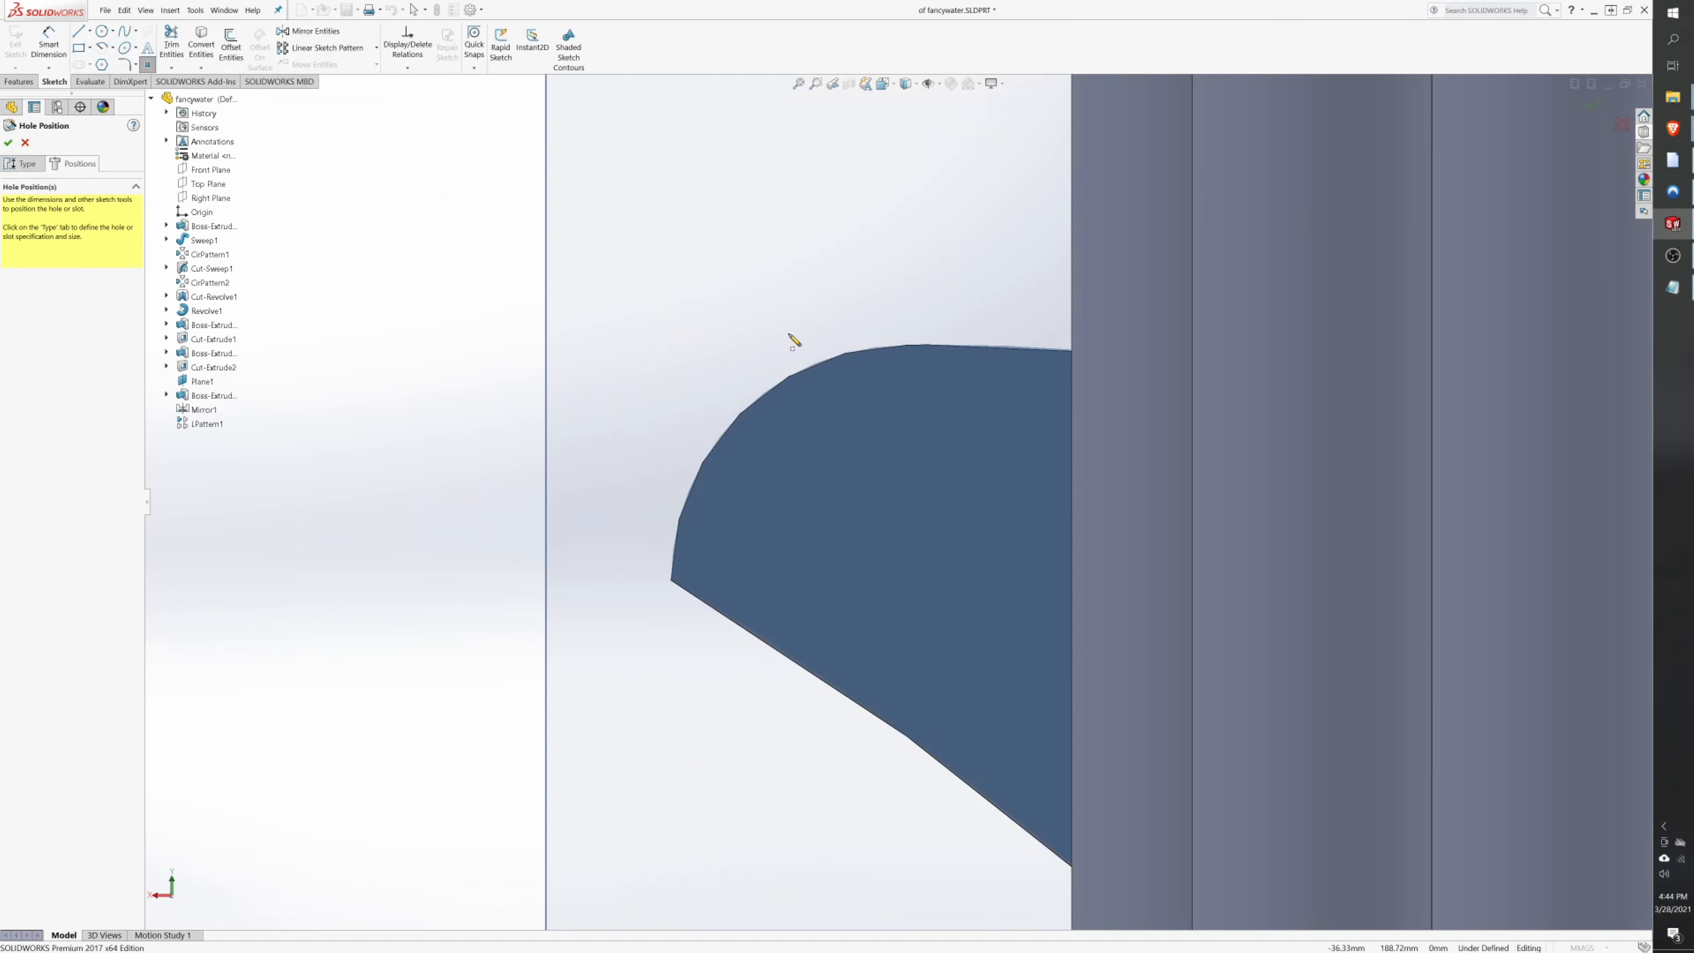
click(907, 582)
- Place hole points at the arc centres of the upper right and middle right fins
scroll(1087, 586, up, 6)
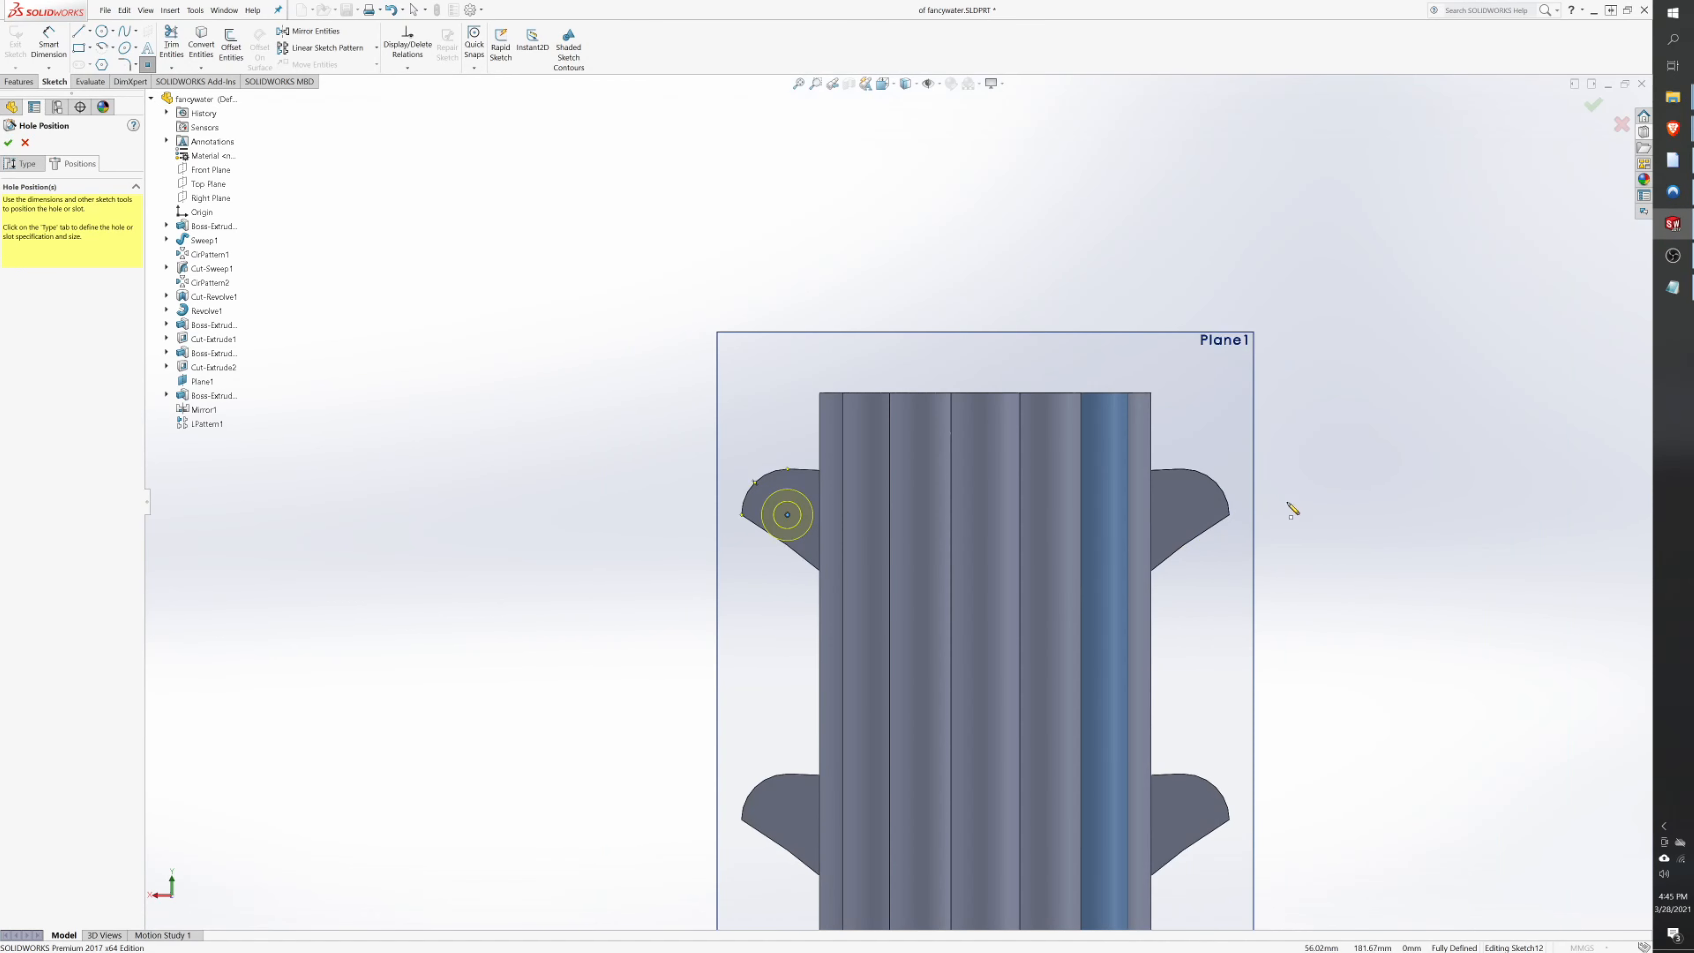
scroll(1295, 512, down, 4)
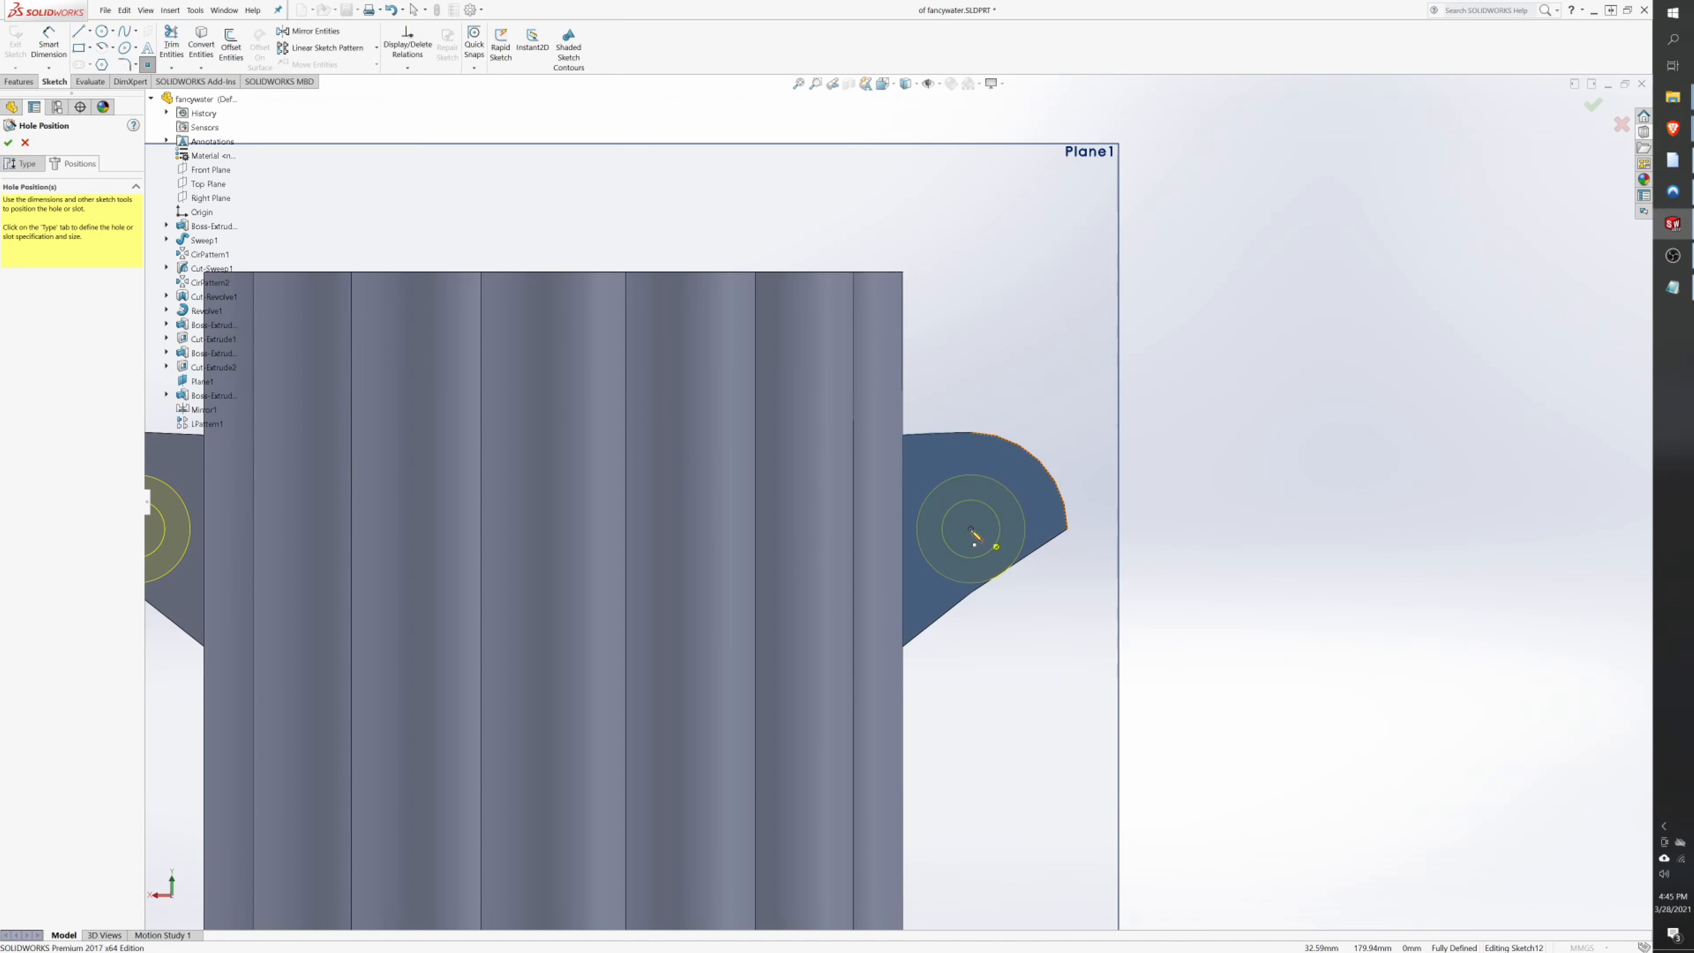
scroll(1010, 581, up, 3)
scroll(1007, 579, down, 5)
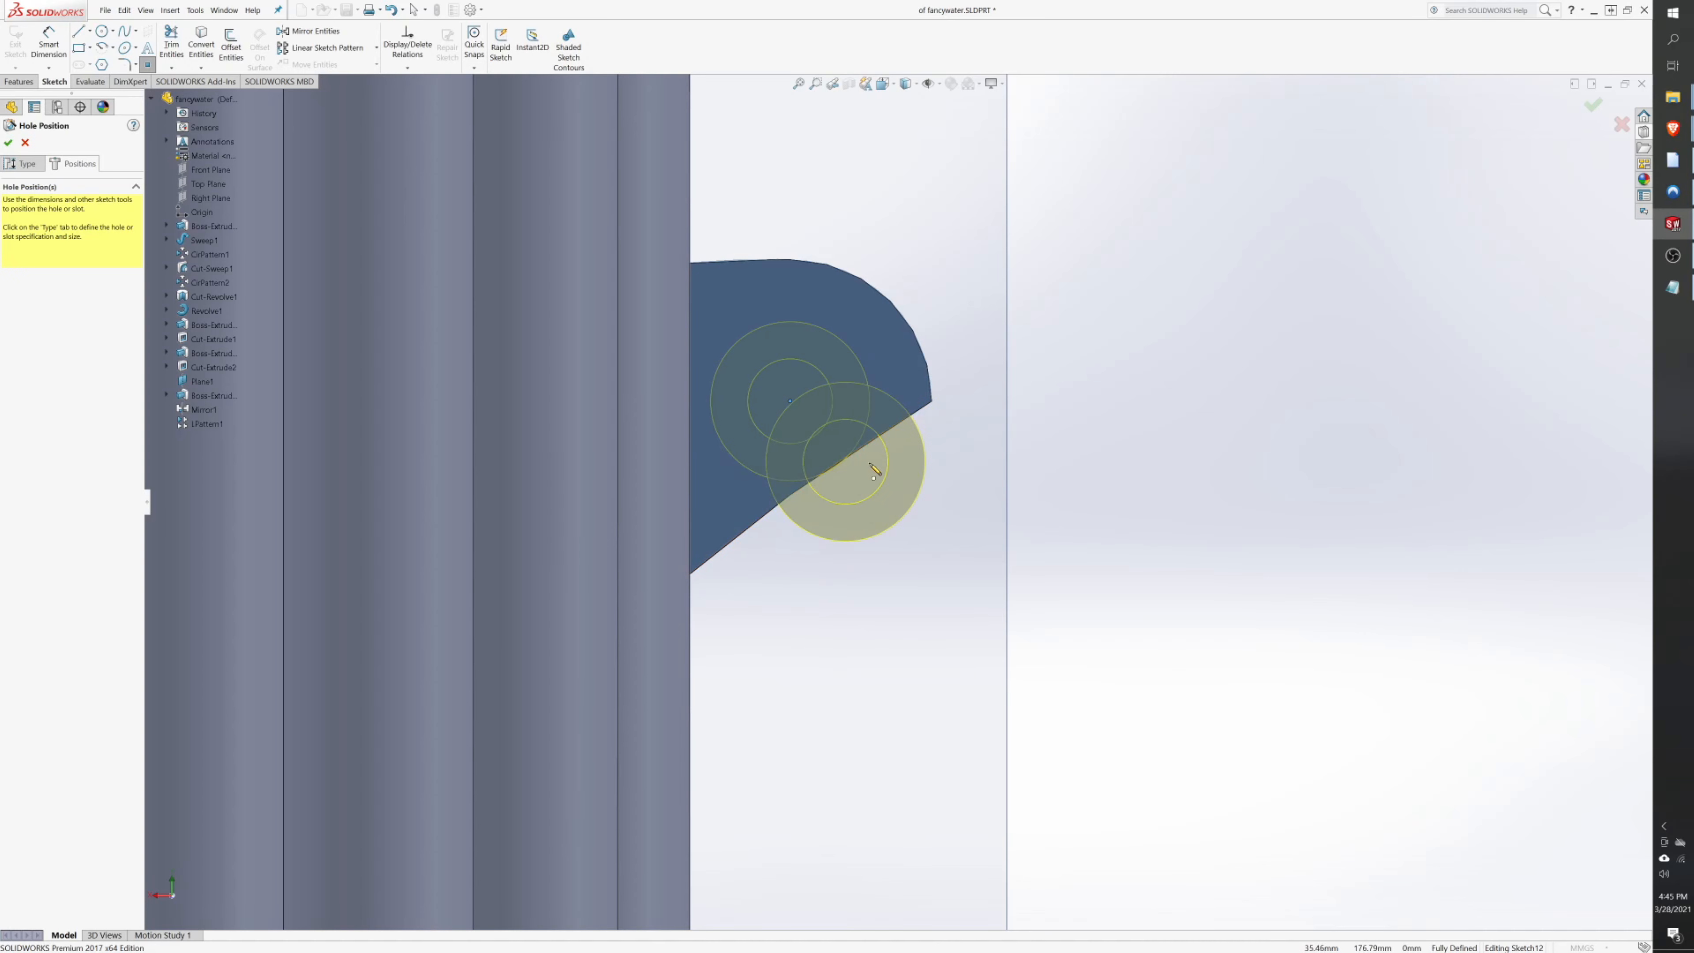
scroll(873, 470, up, 4)
scroll(911, 813, down, 4)
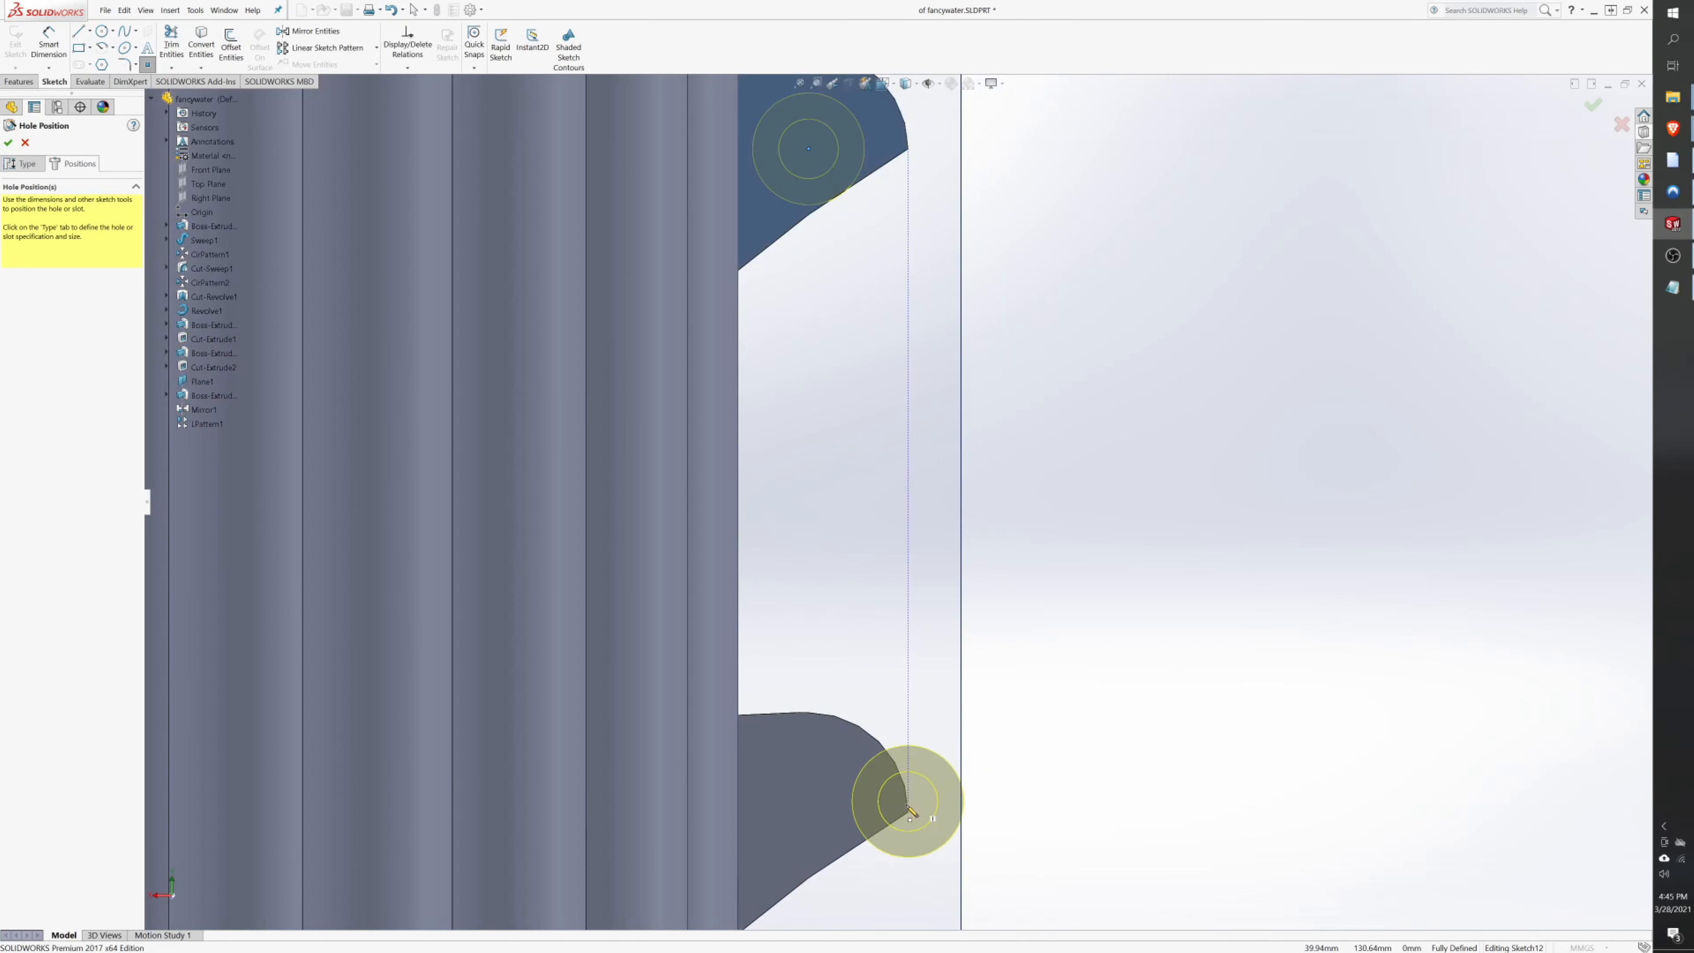
scroll(880, 788, down, 2)
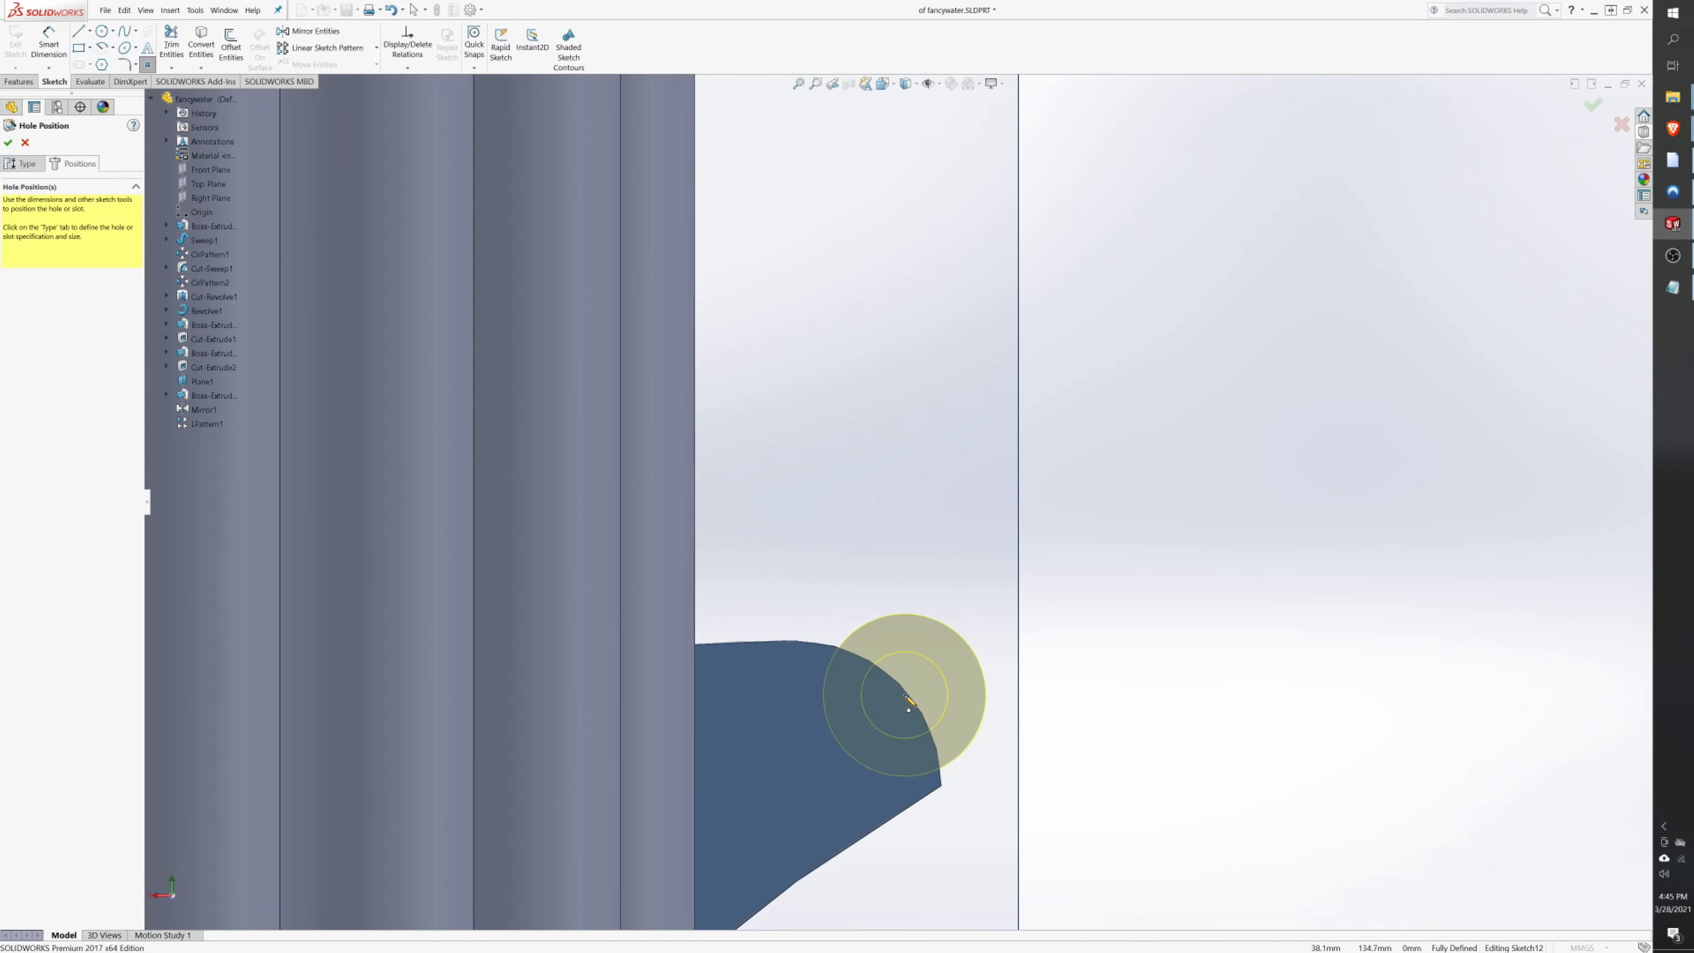
click(798, 788)
- Place hole points at the arc centres of the middle left and lower left fins
scroll(803, 791, up, 4)
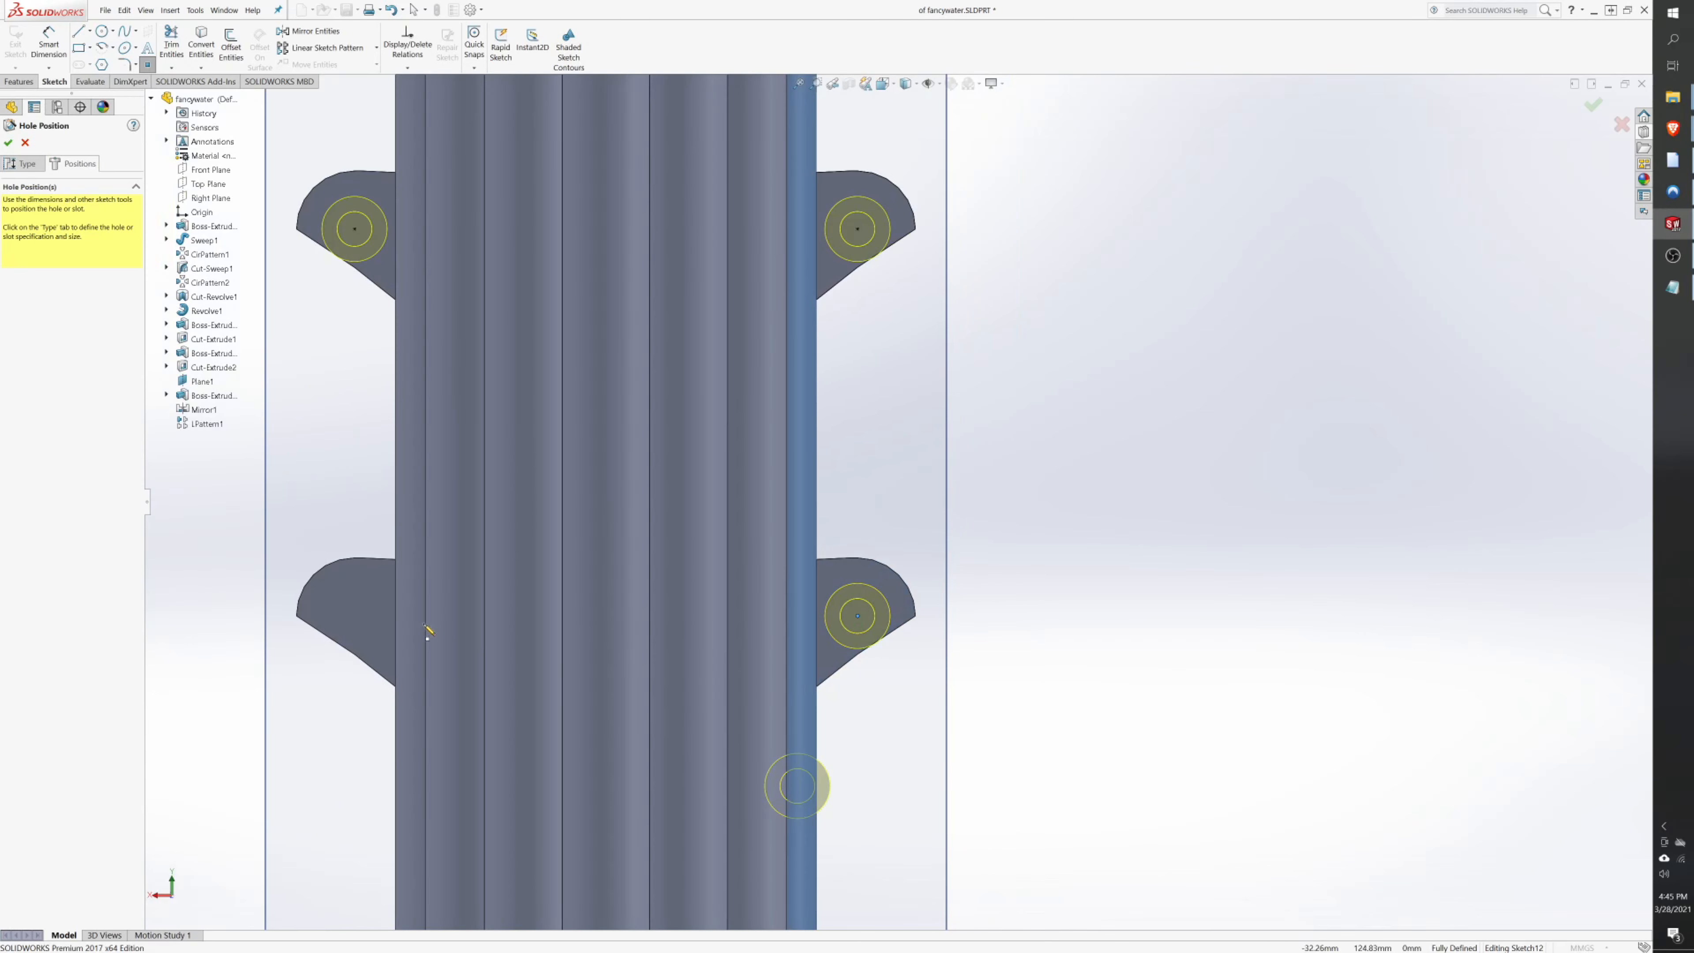
scroll(425, 625, up, 3)
scroll(510, 575, down, 5)
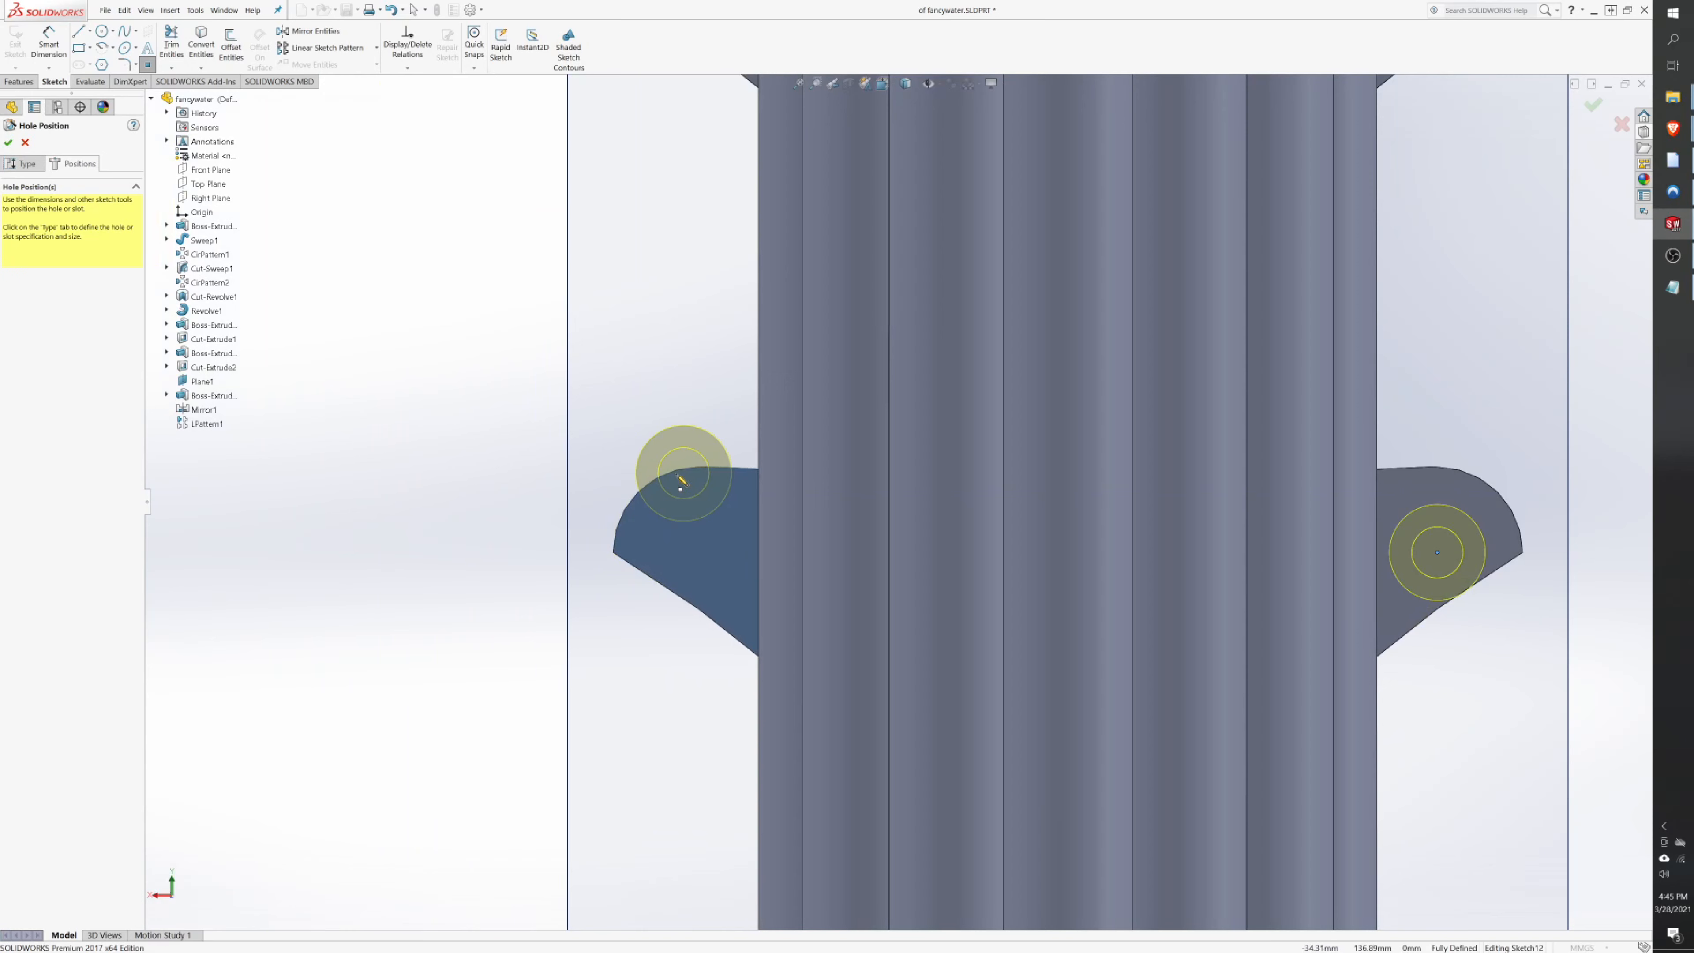
click(699, 552)
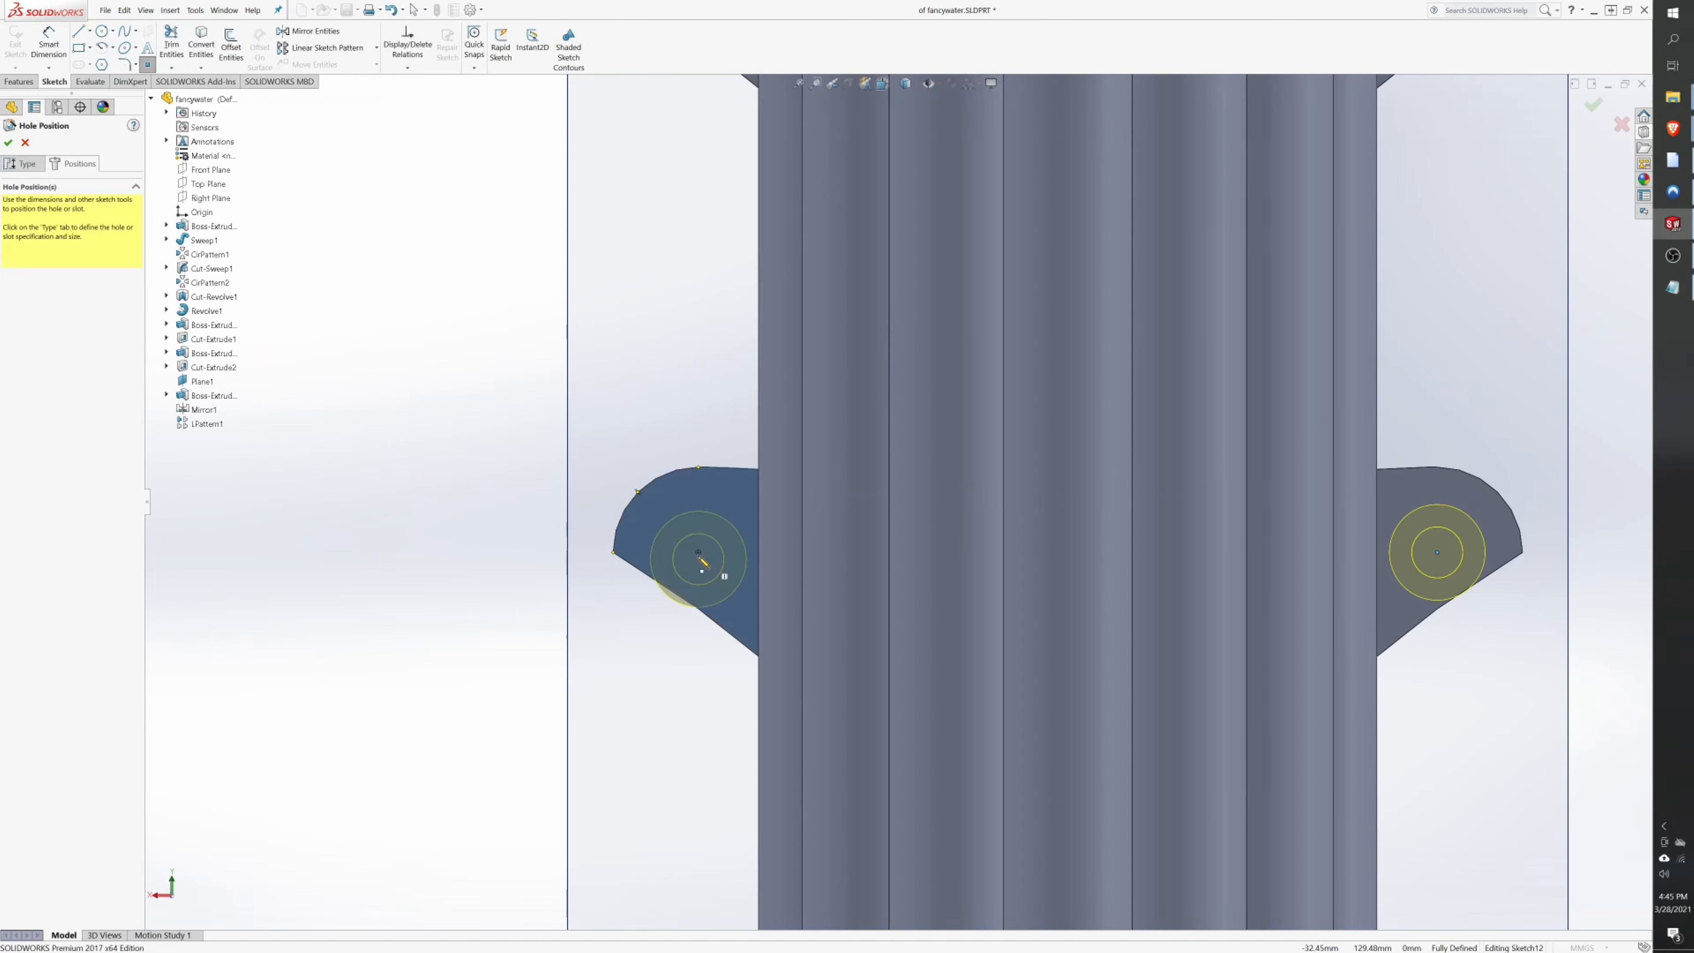
scroll(775, 688, up, 4)
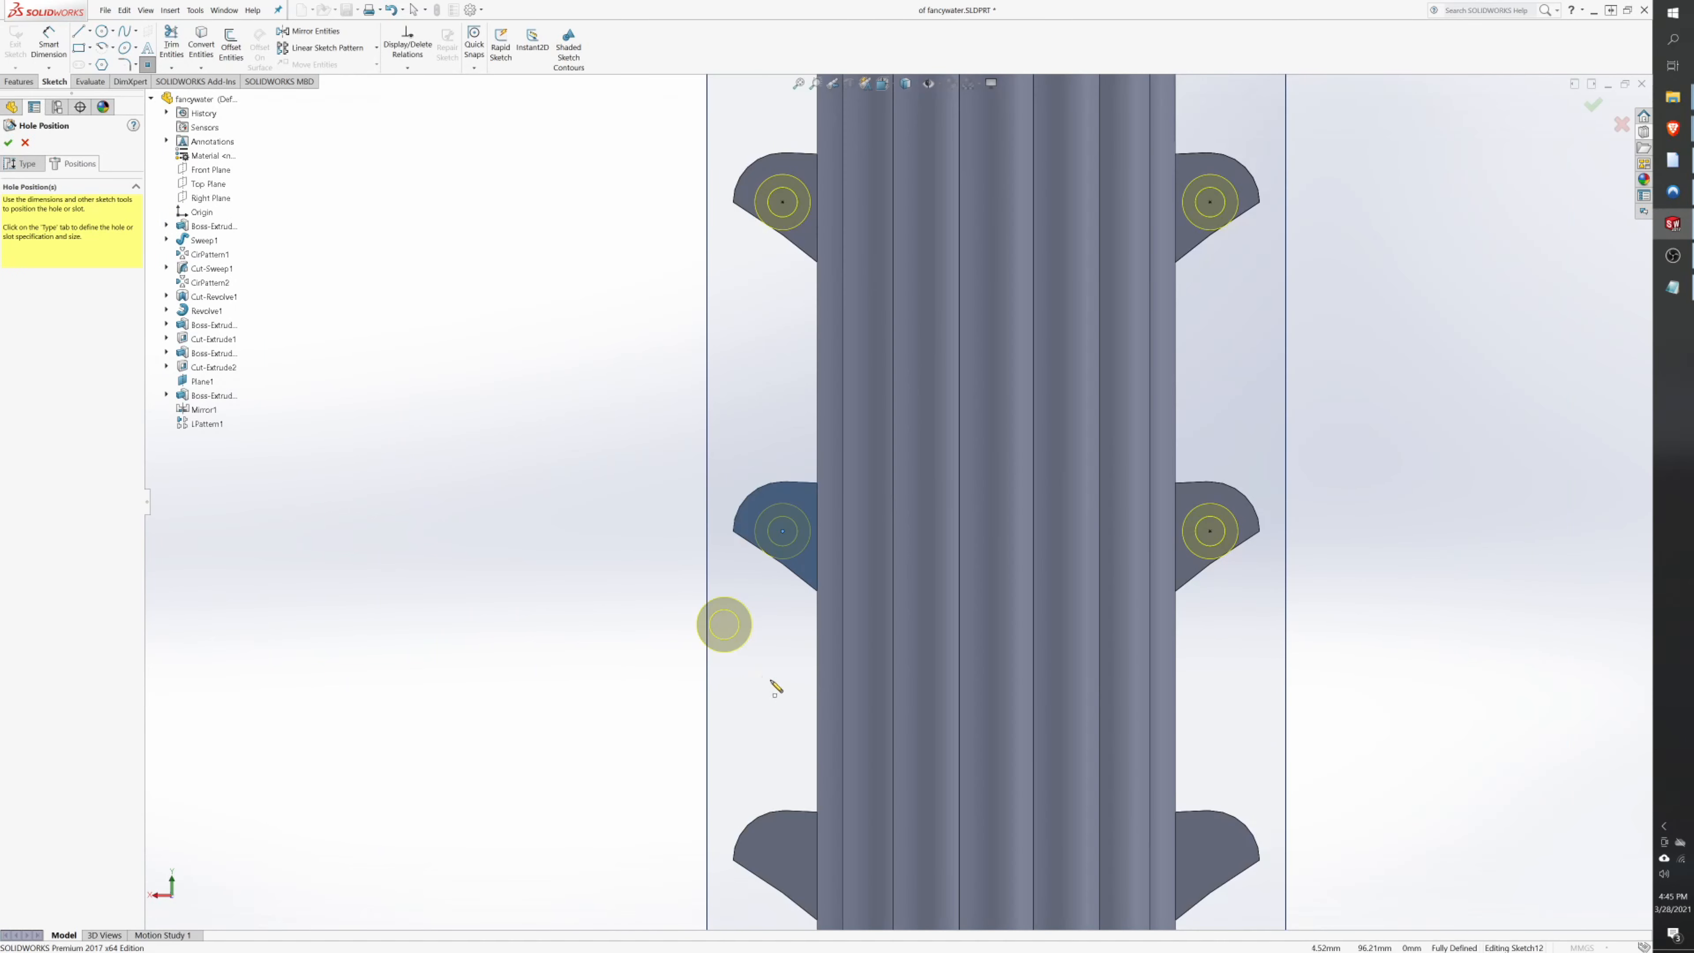
scroll(793, 660, down, 4)
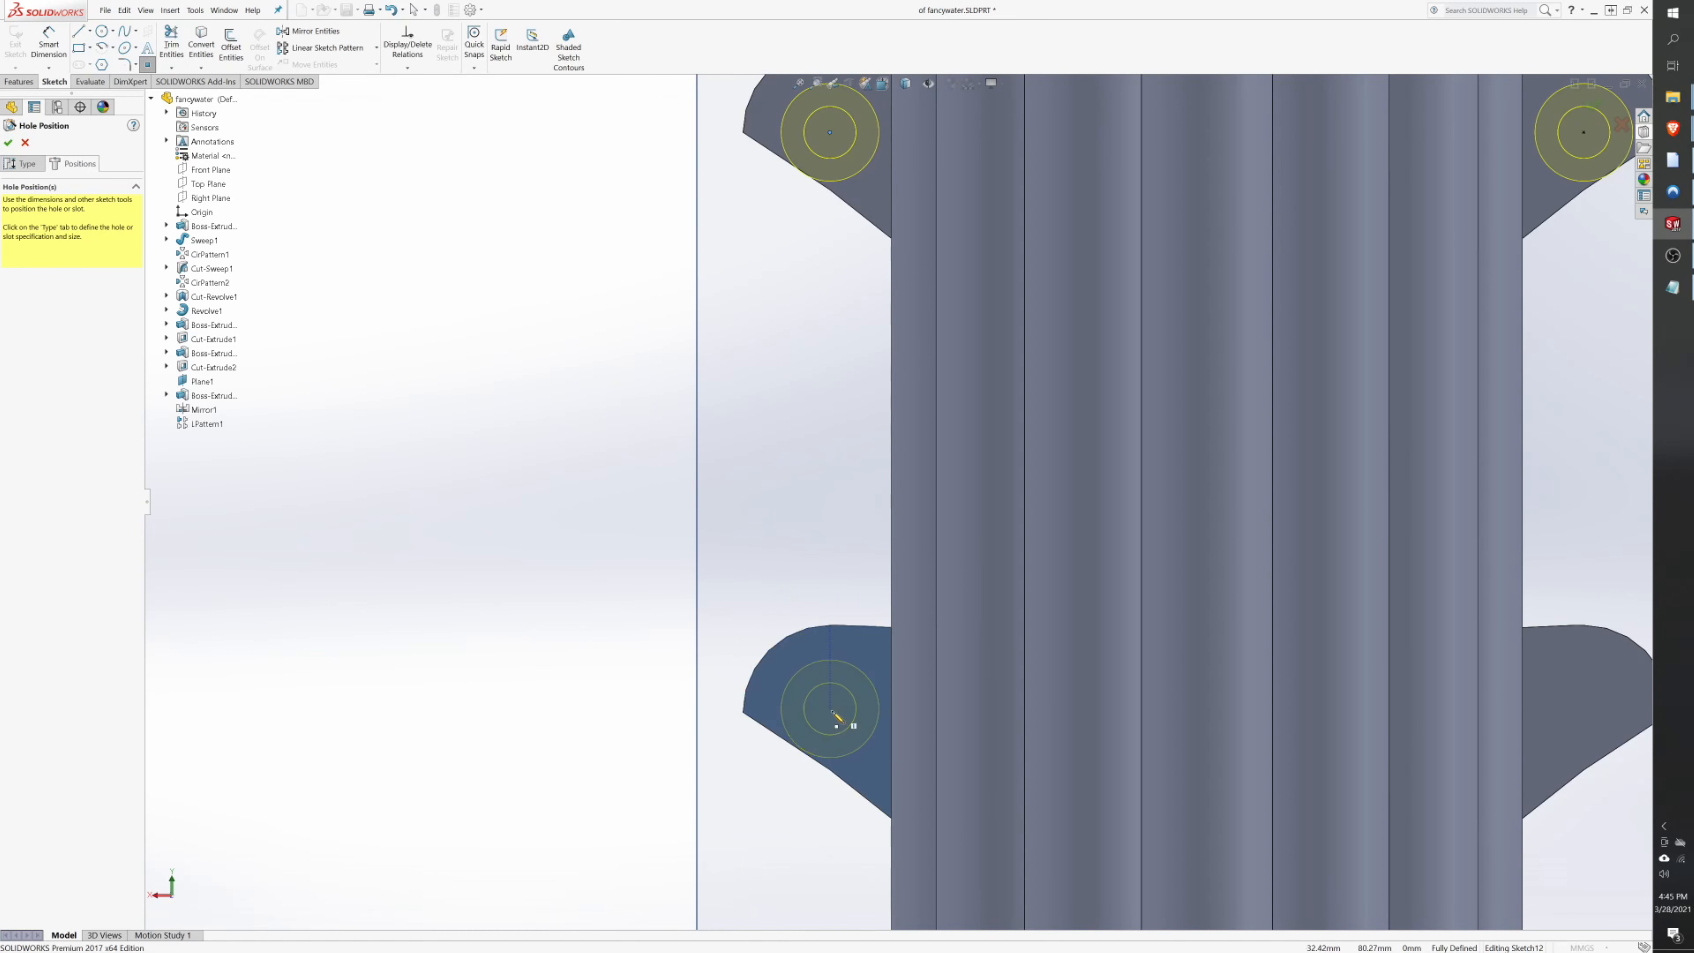
click(830, 711)
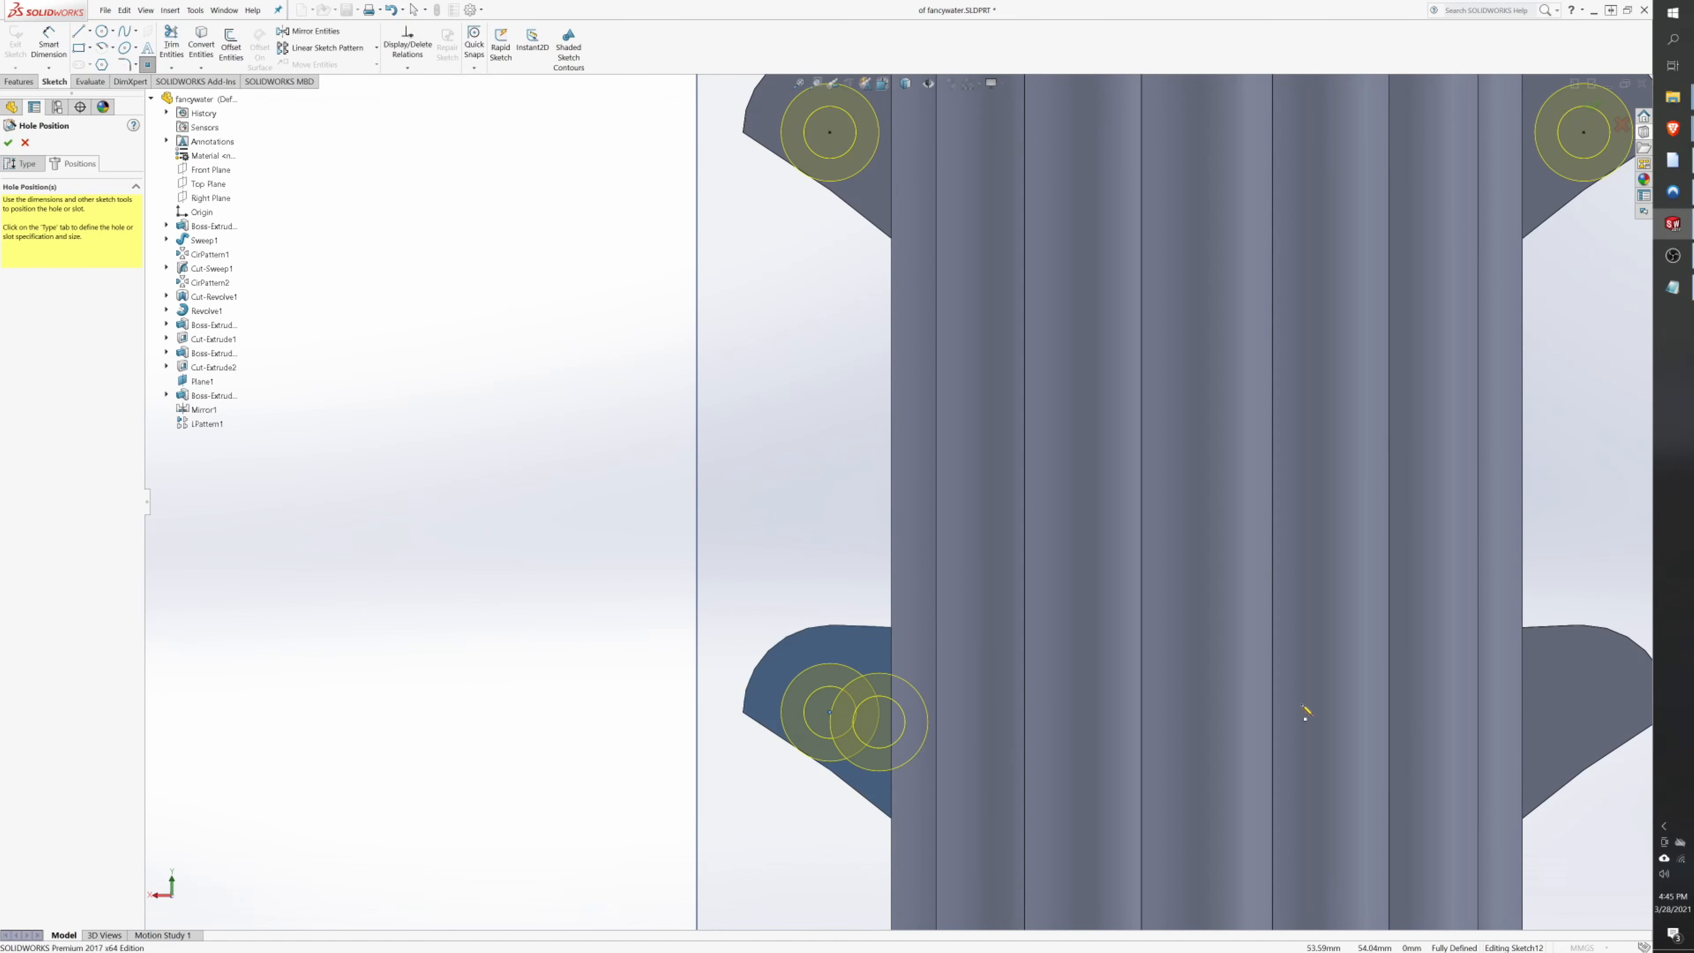
- Place the last hole point at the lower right fin's arc centre and finish the countersunk holes
scroll(1467, 674, up, 5)
scroll(1410, 643, down, 2)
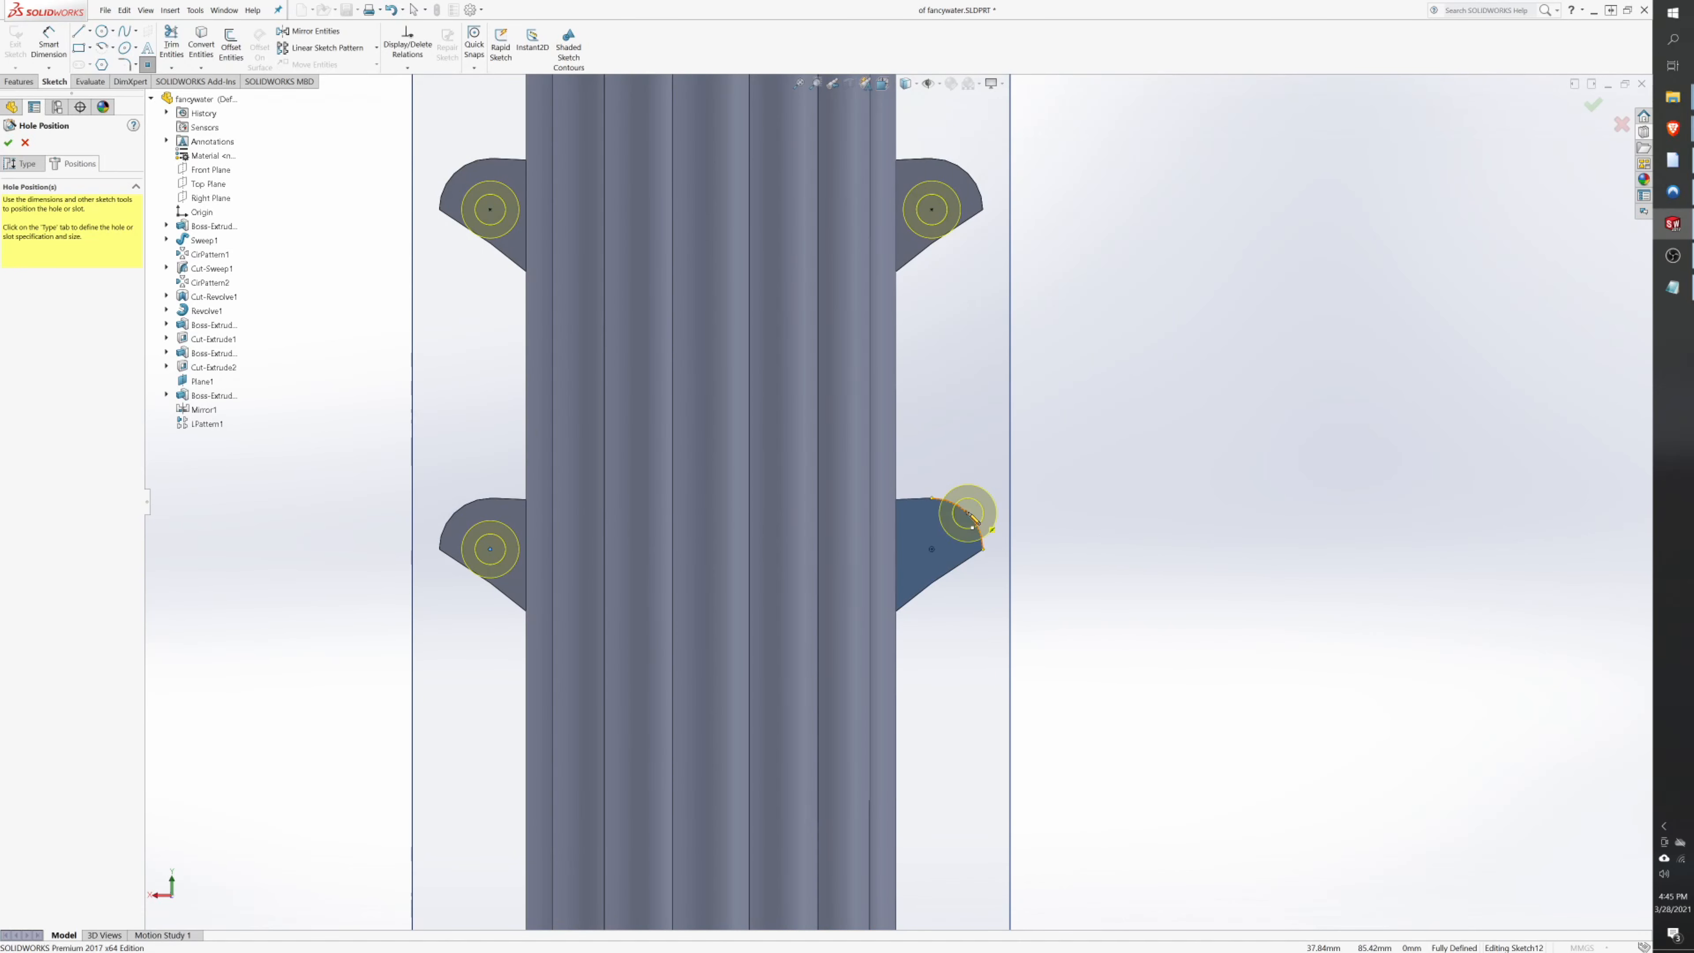
click(933, 549)
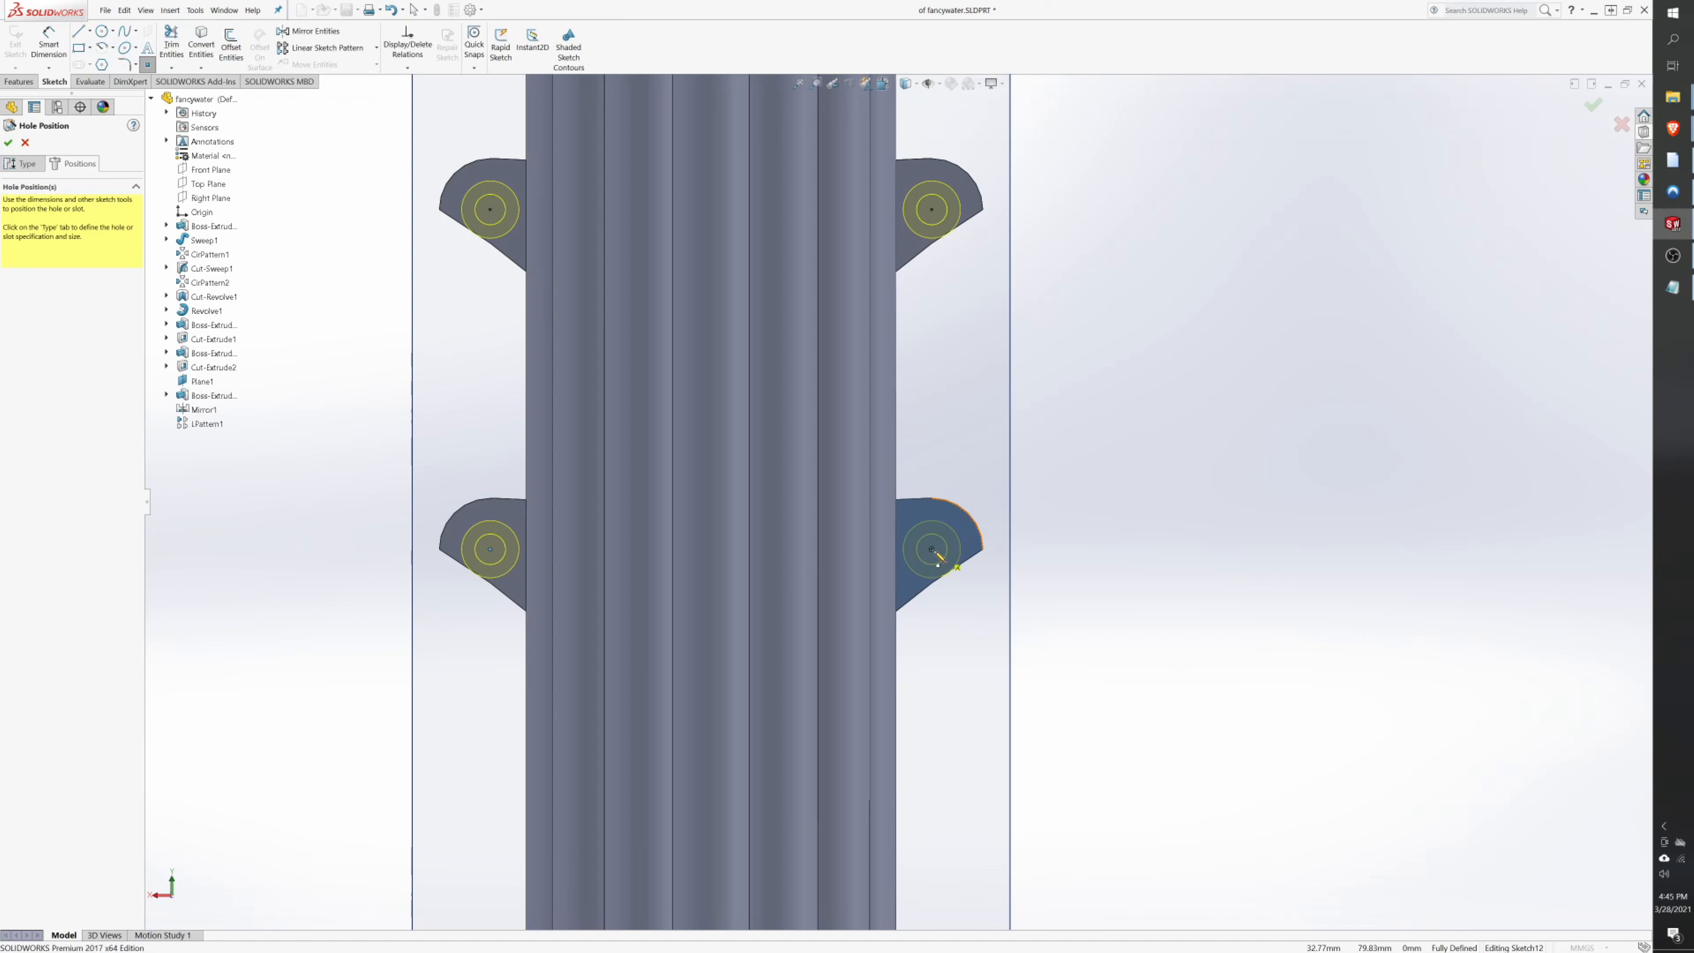
click(11, 143)
- Check the part from its open end and save it
middle_drag(391, 326, 864, 448)
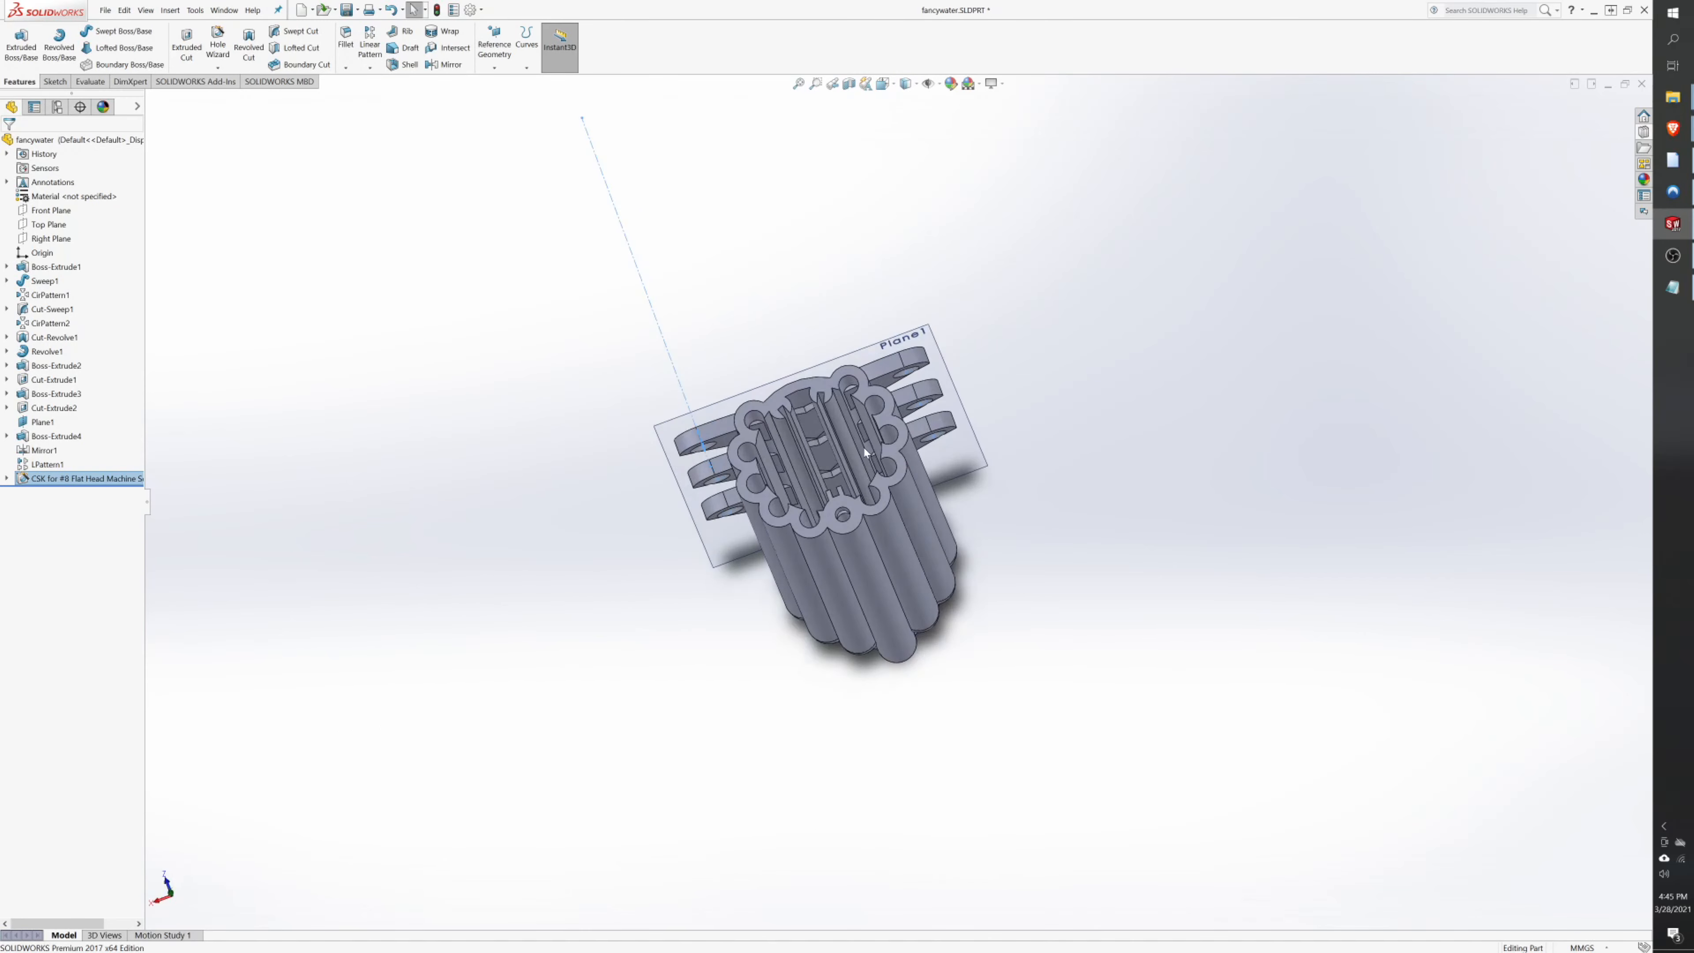
scroll(864, 448, down, 5)
middle_drag(860, 358, 870, 405)
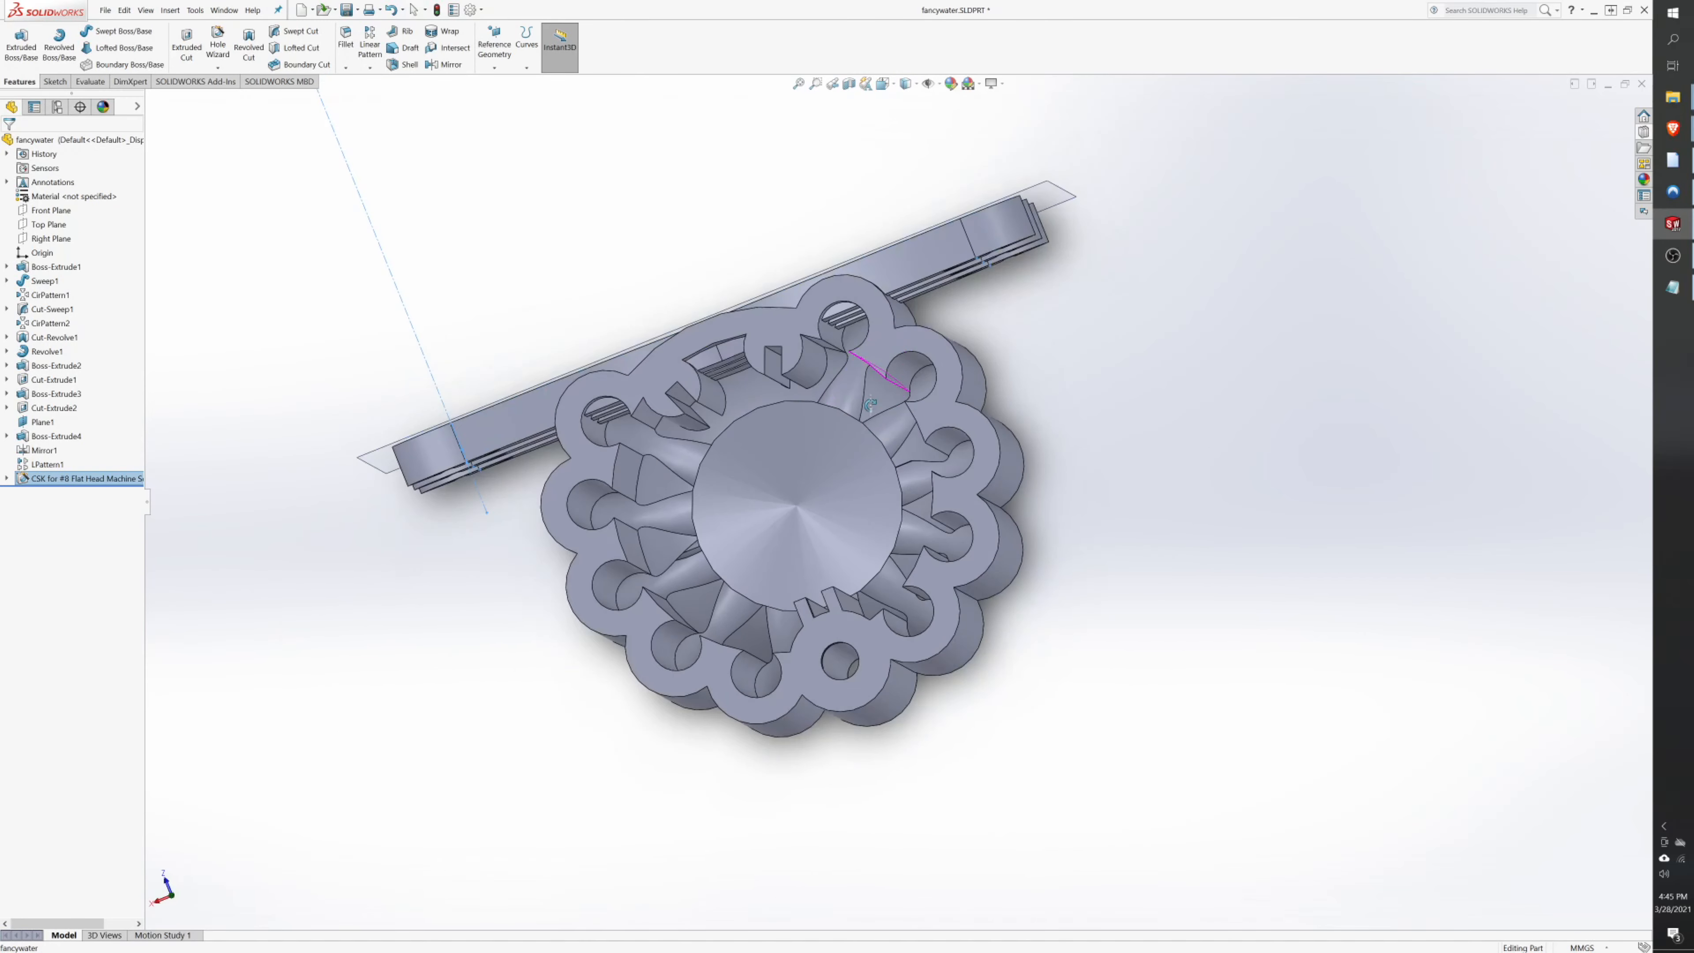
middle_drag(843, 321, 362, 510)
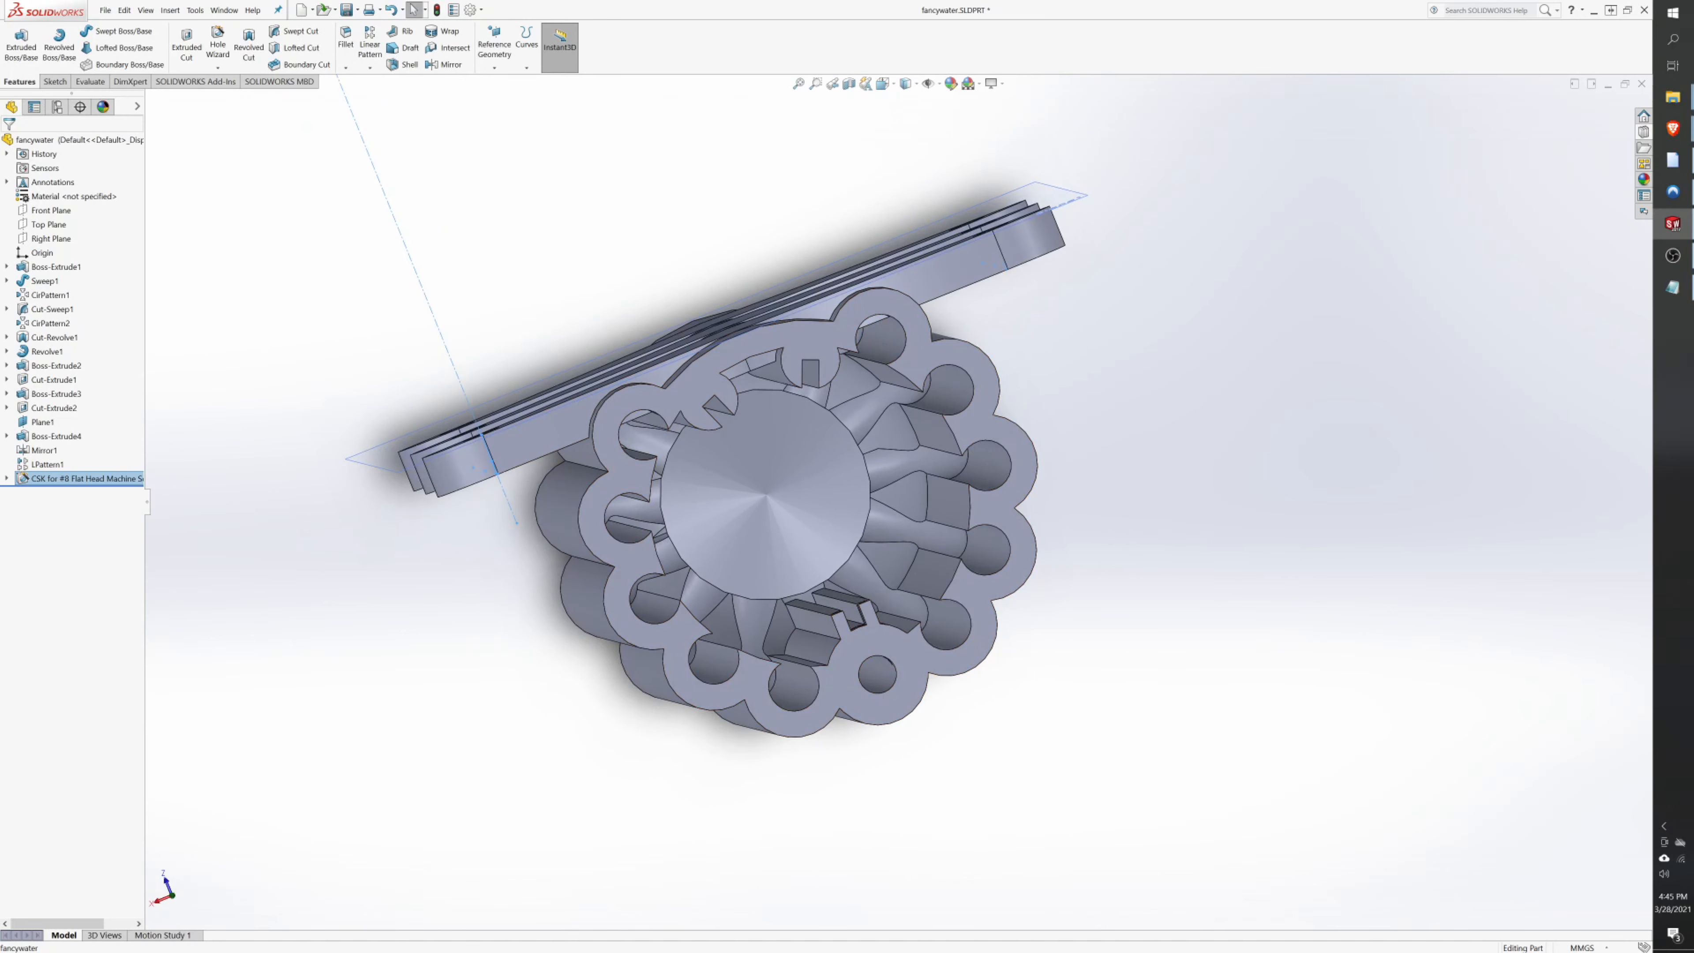
key(ctrl+s)
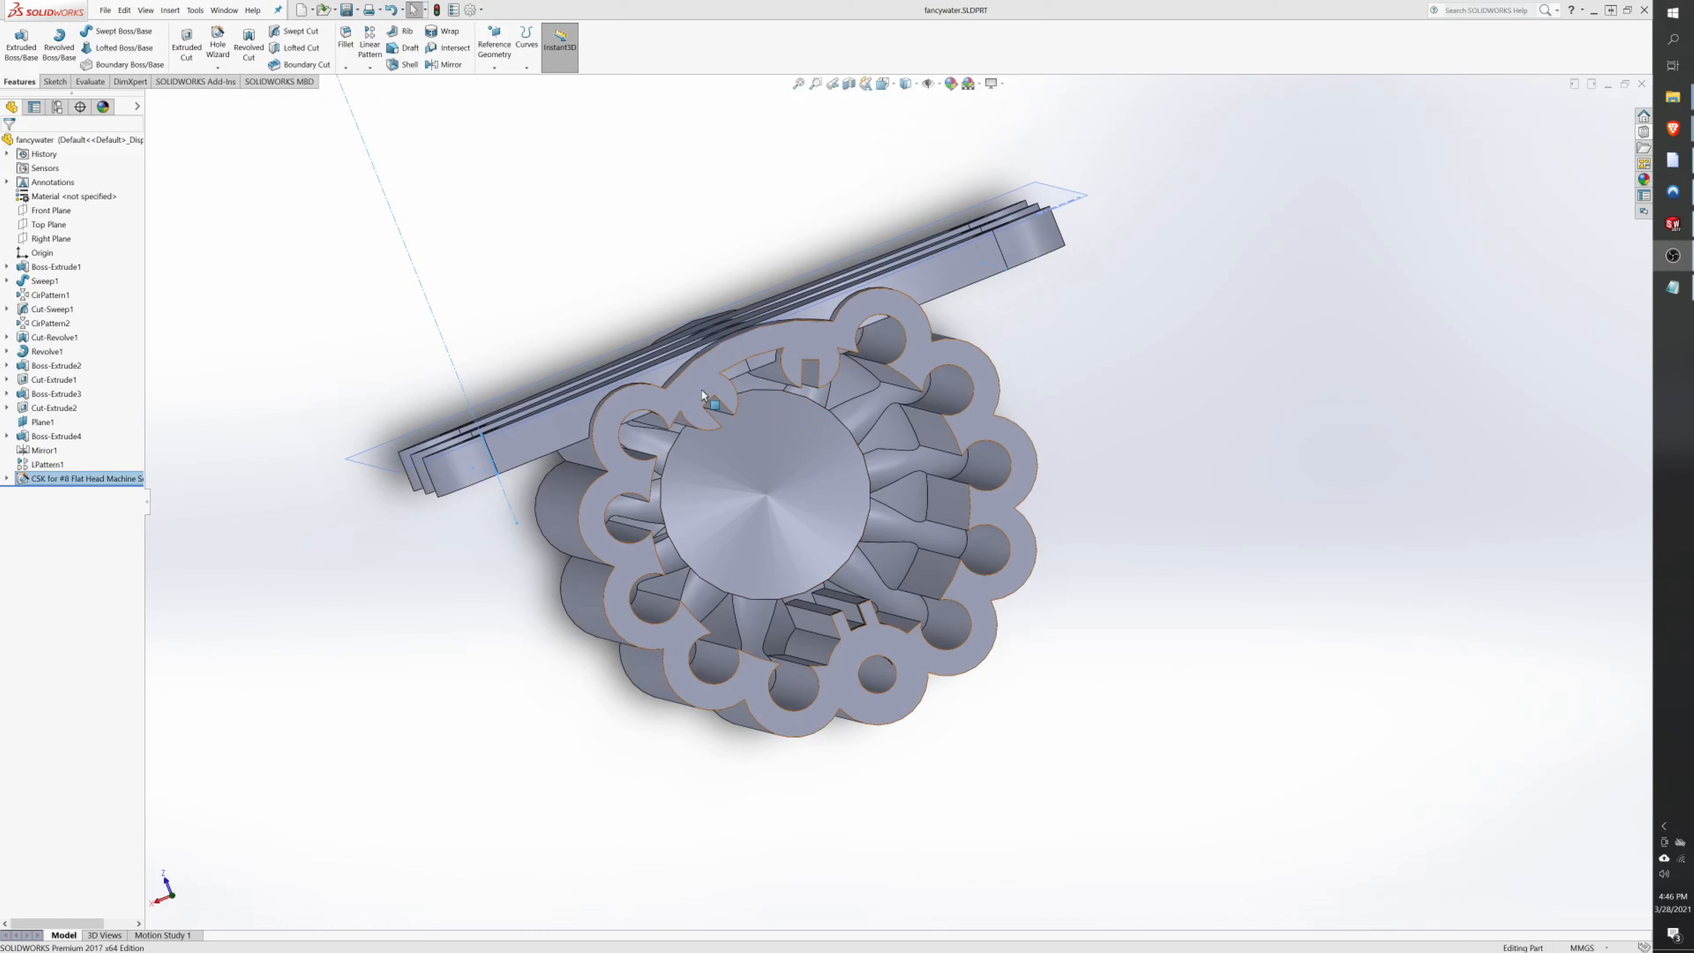
- Sketch on the cylinder's scalloped end face, drawing a circle of about 3 mm radius over the channel opening at the lower left
click(808, 379)
click(805, 362)
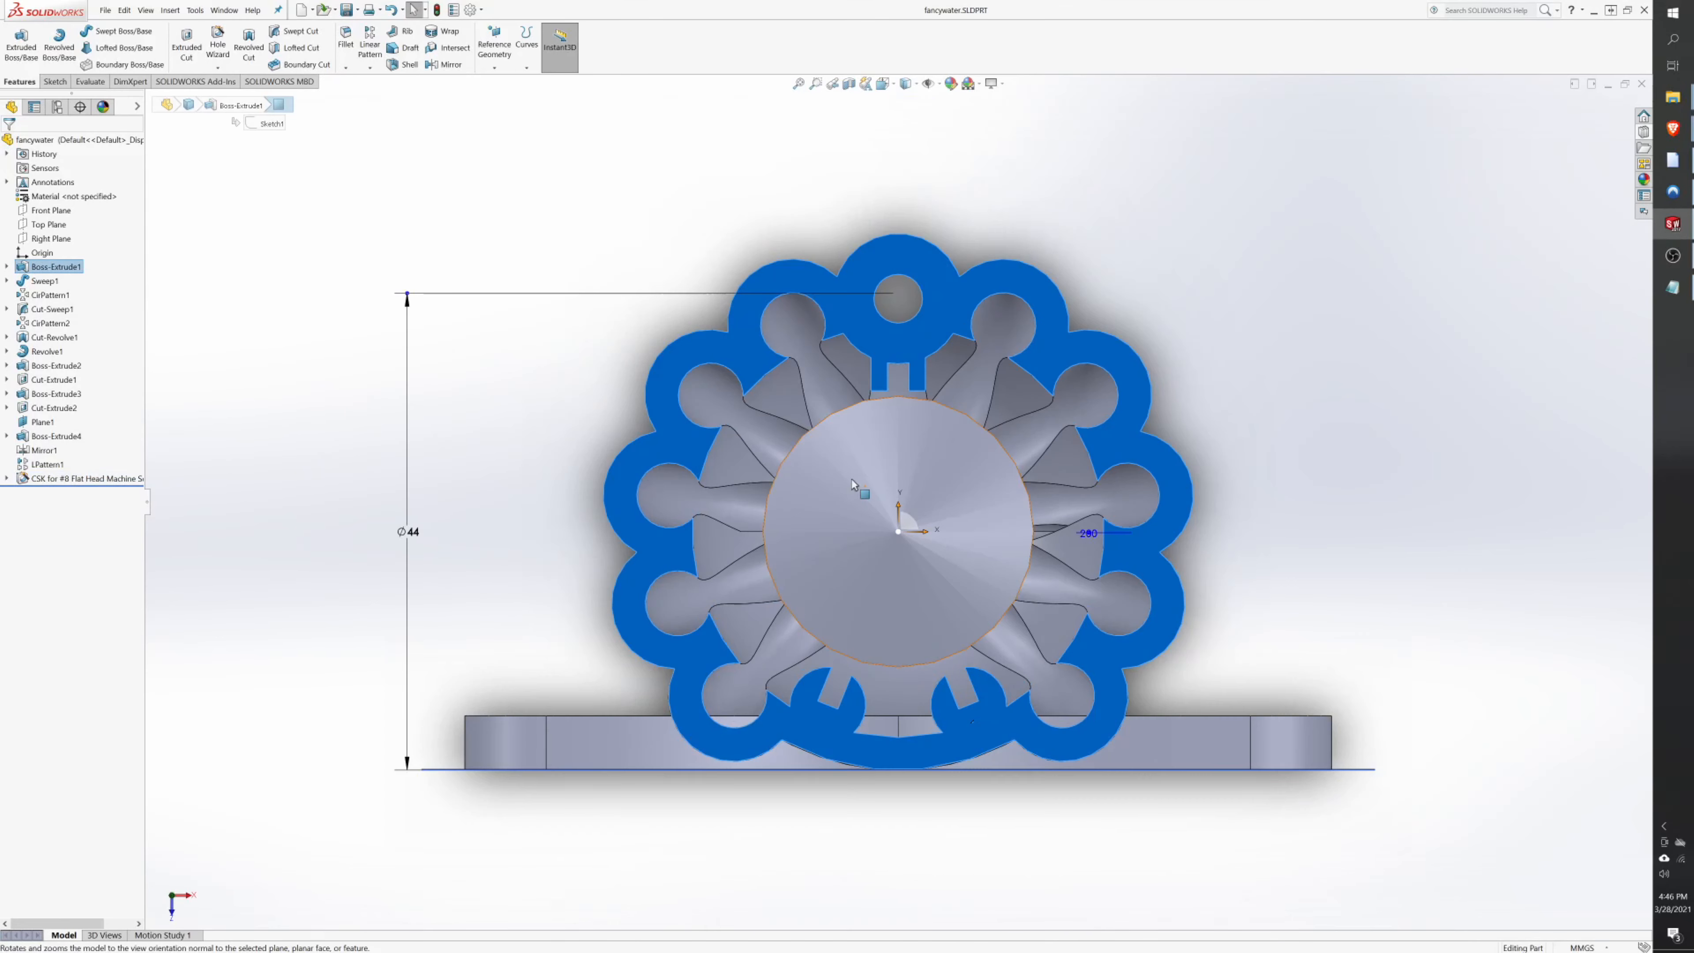
click(55, 82)
click(15, 47)
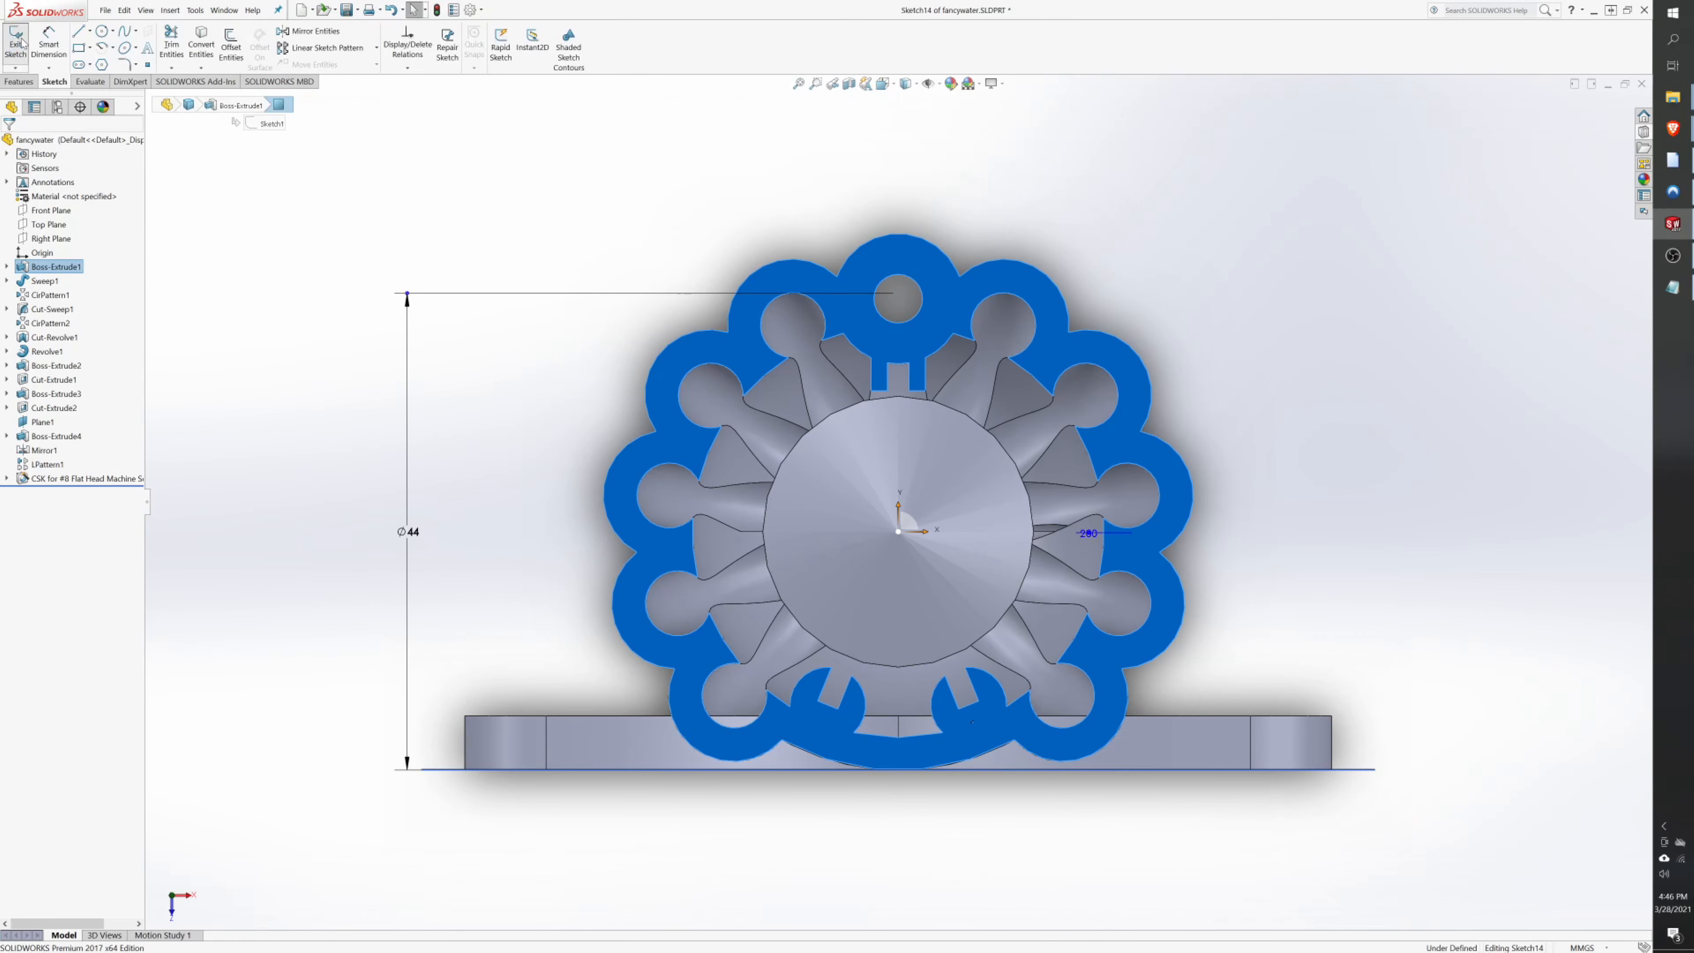
click(101, 31)
scroll(667, 620, down, 5)
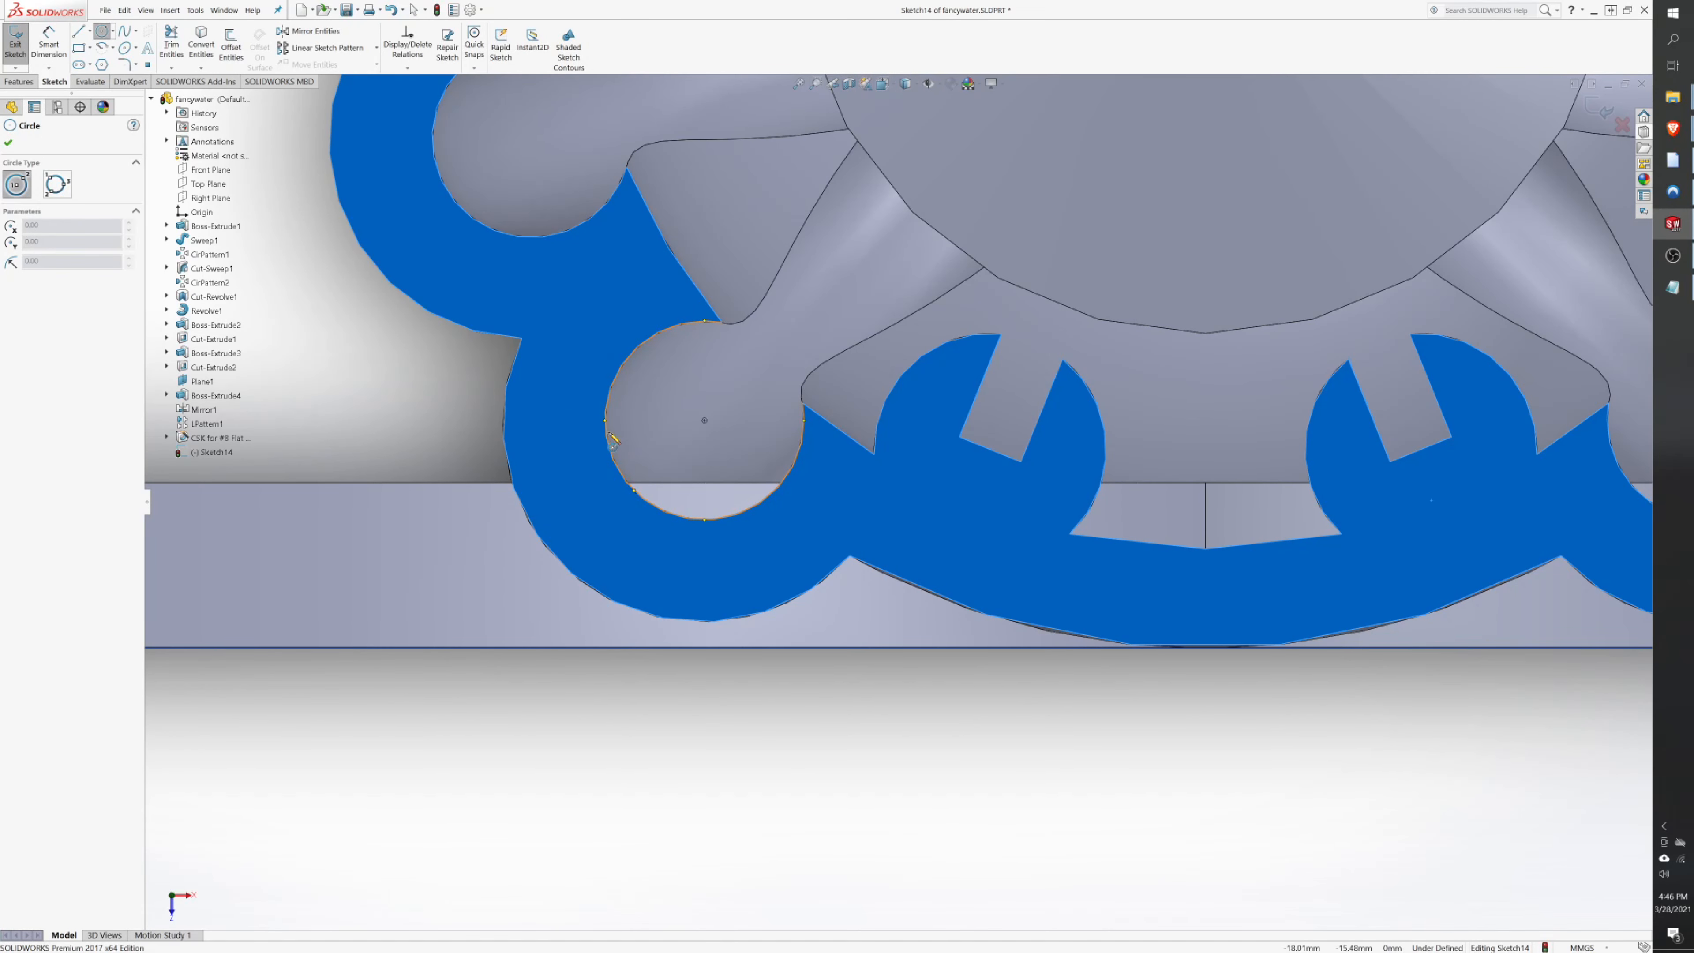
click(704, 421)
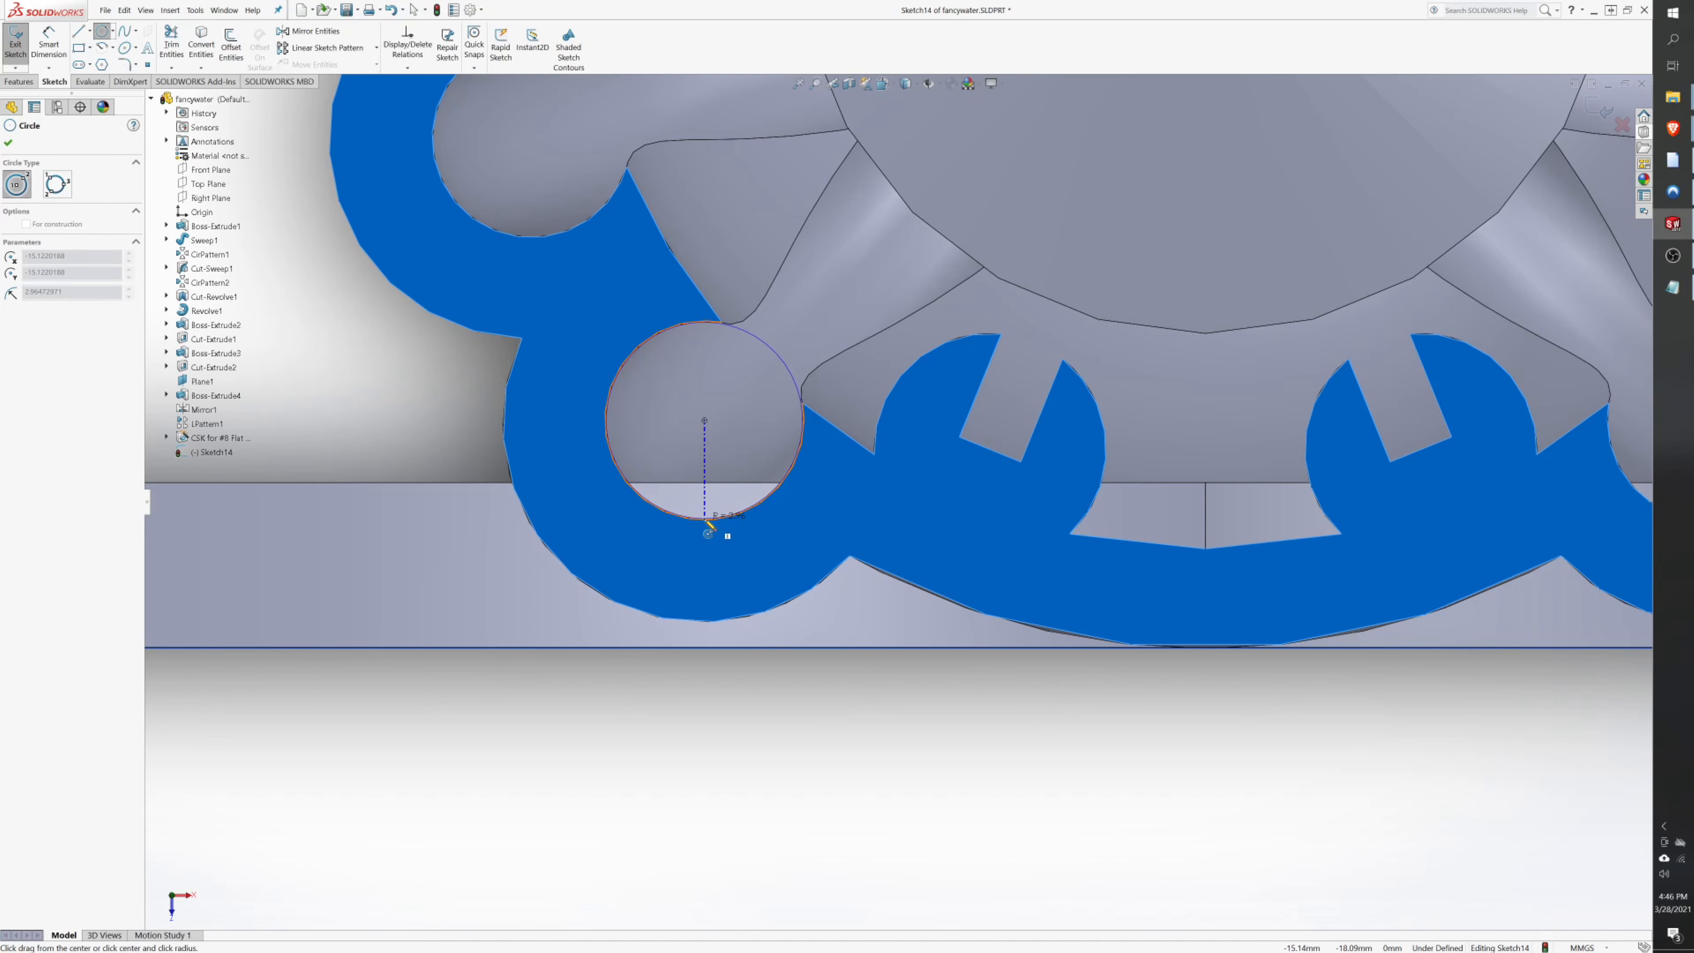
click(608, 430)
- Draw a matching circle of about 3 mm radius over the channel opening at the lower right of the end face
scroll(609, 433, up, 3)
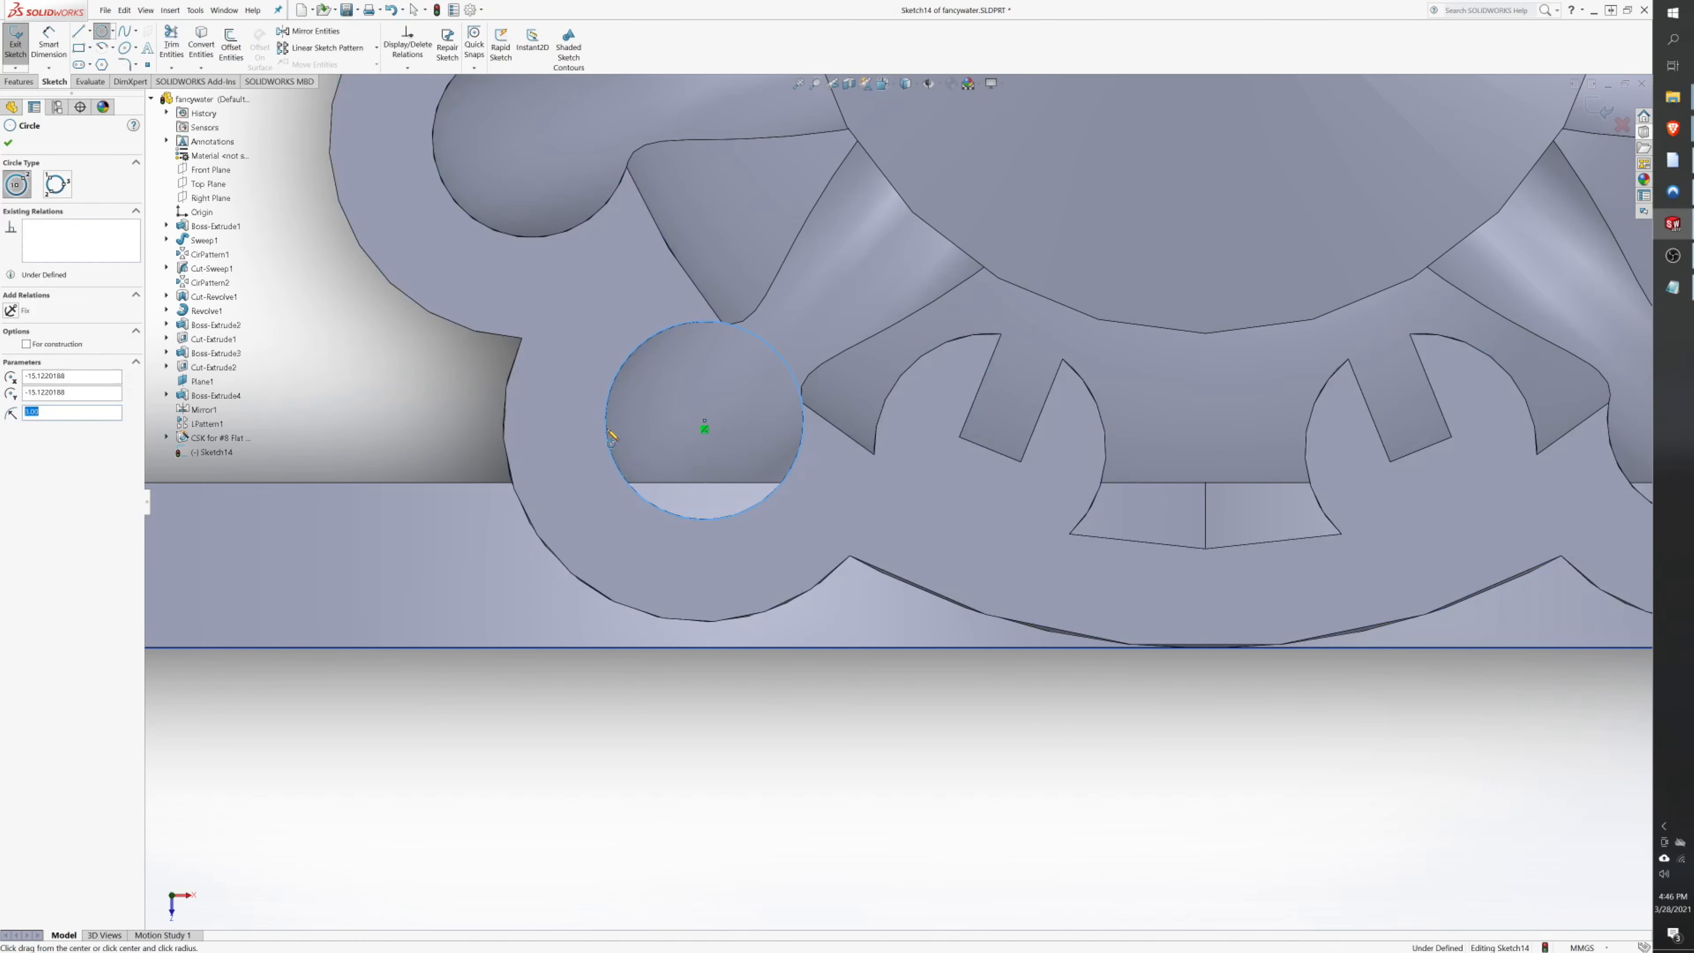
scroll(1449, 434, up, 2)
scroll(1395, 459, down, 5)
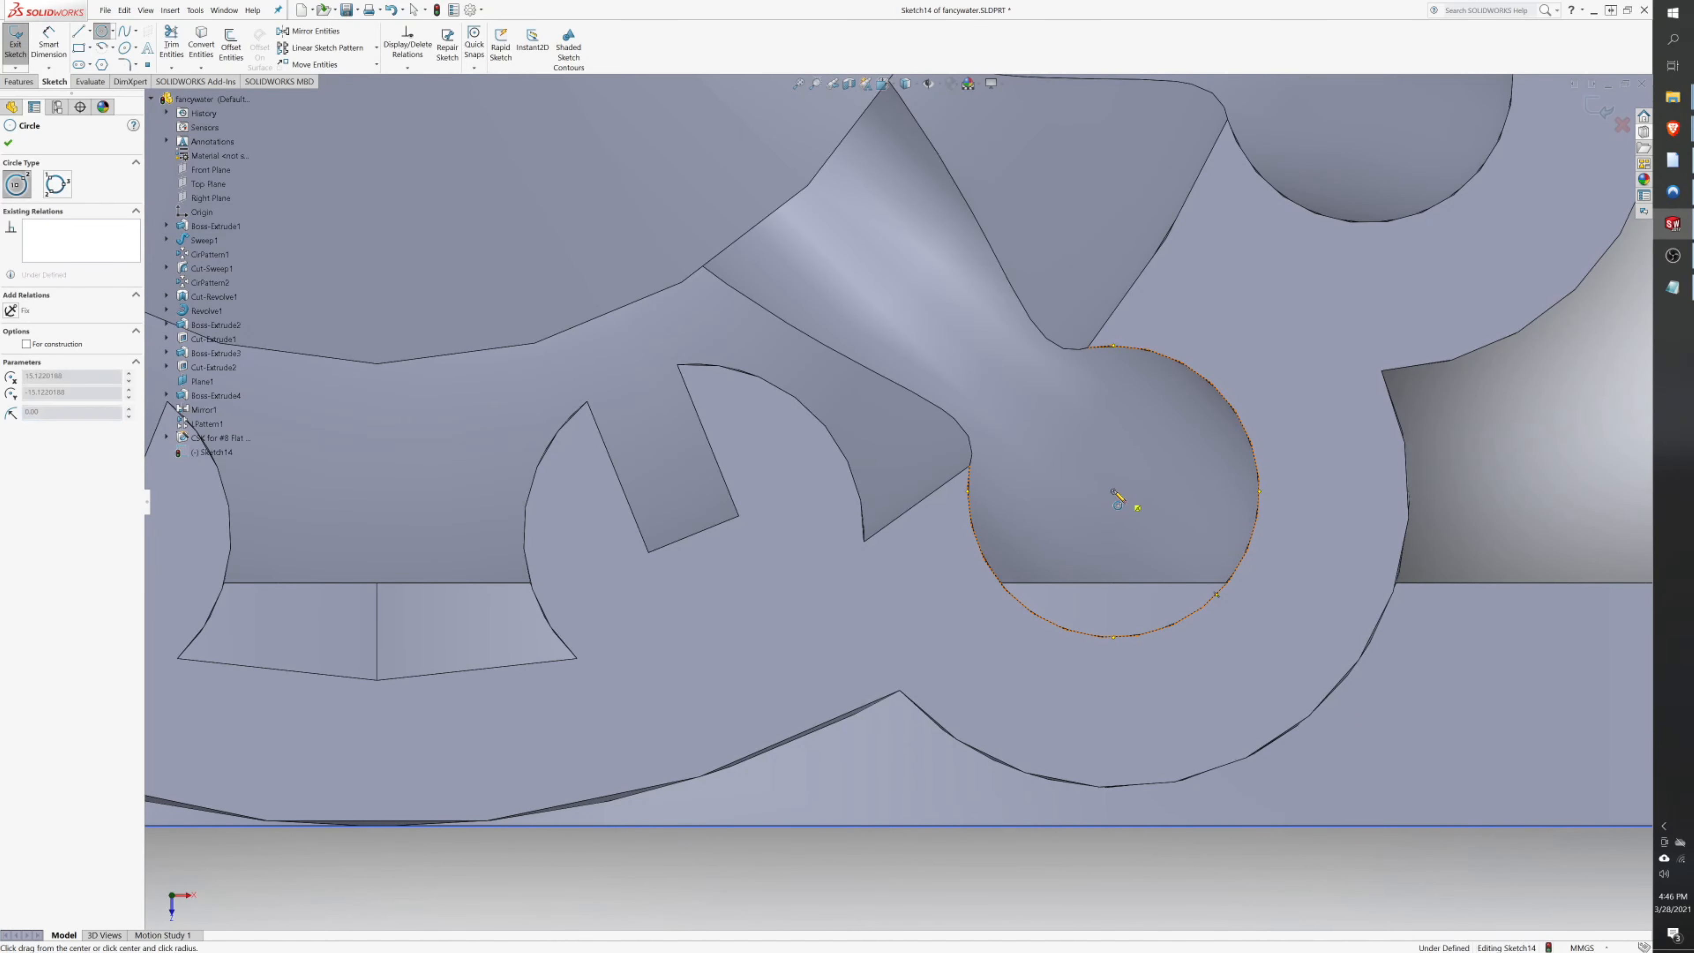
click(1113, 491)
click(1260, 487)
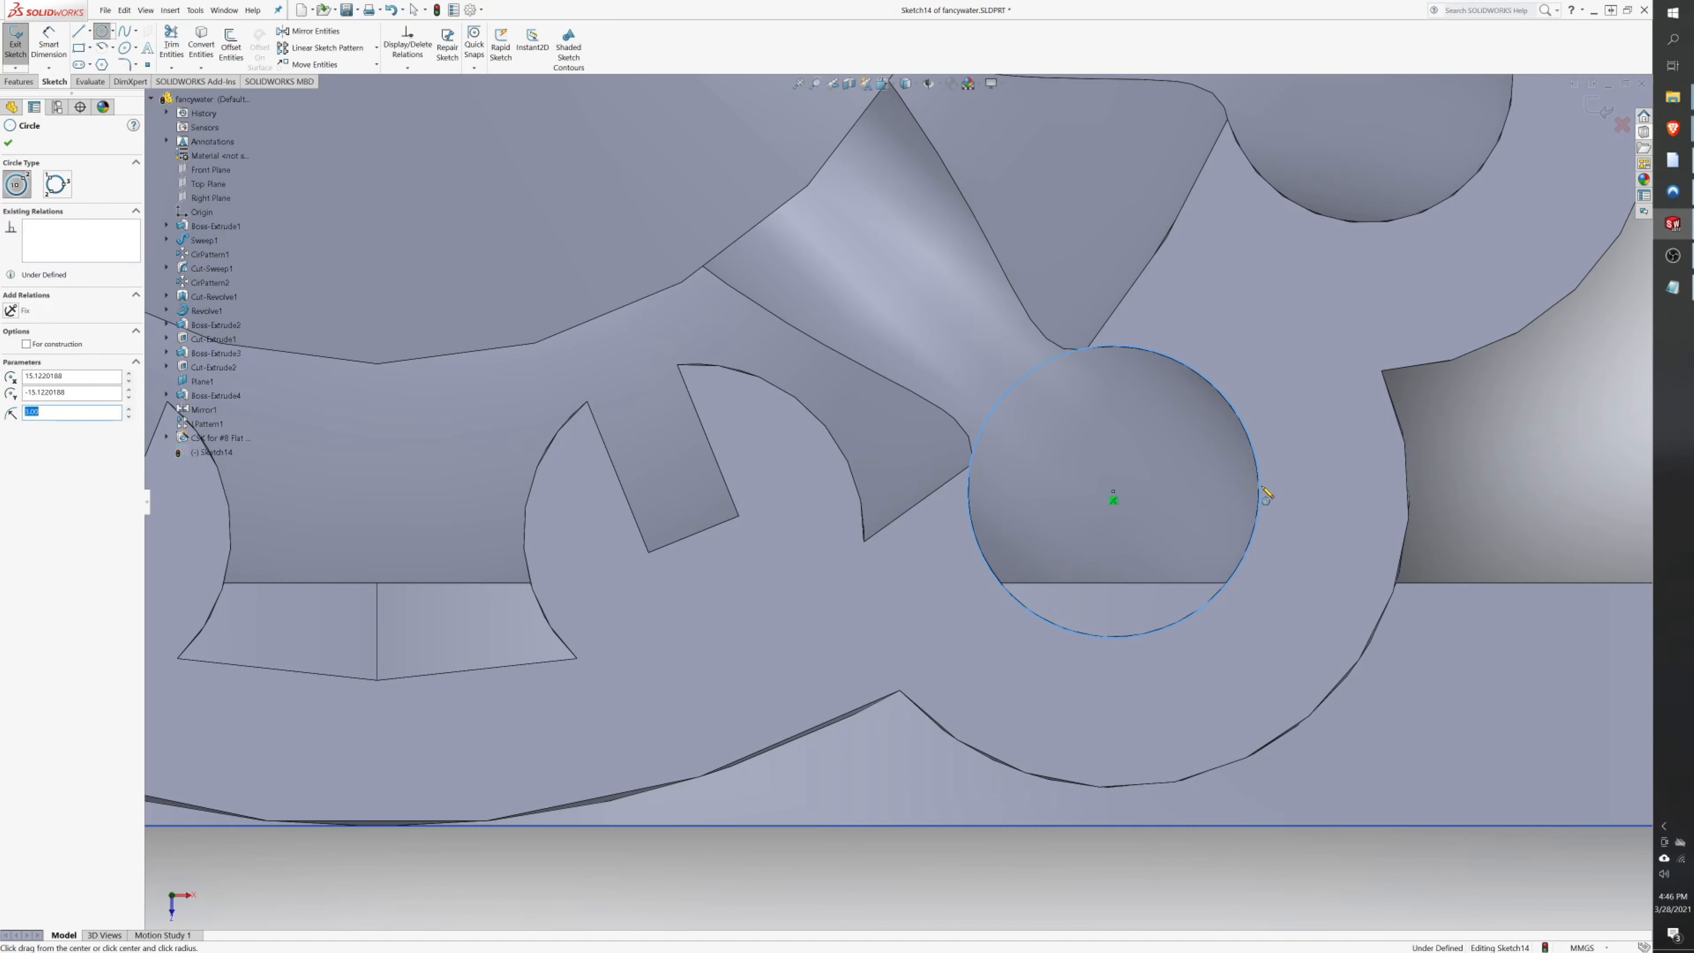
scroll(455, 377, up, 3)
scroll(642, 567, up, 1)
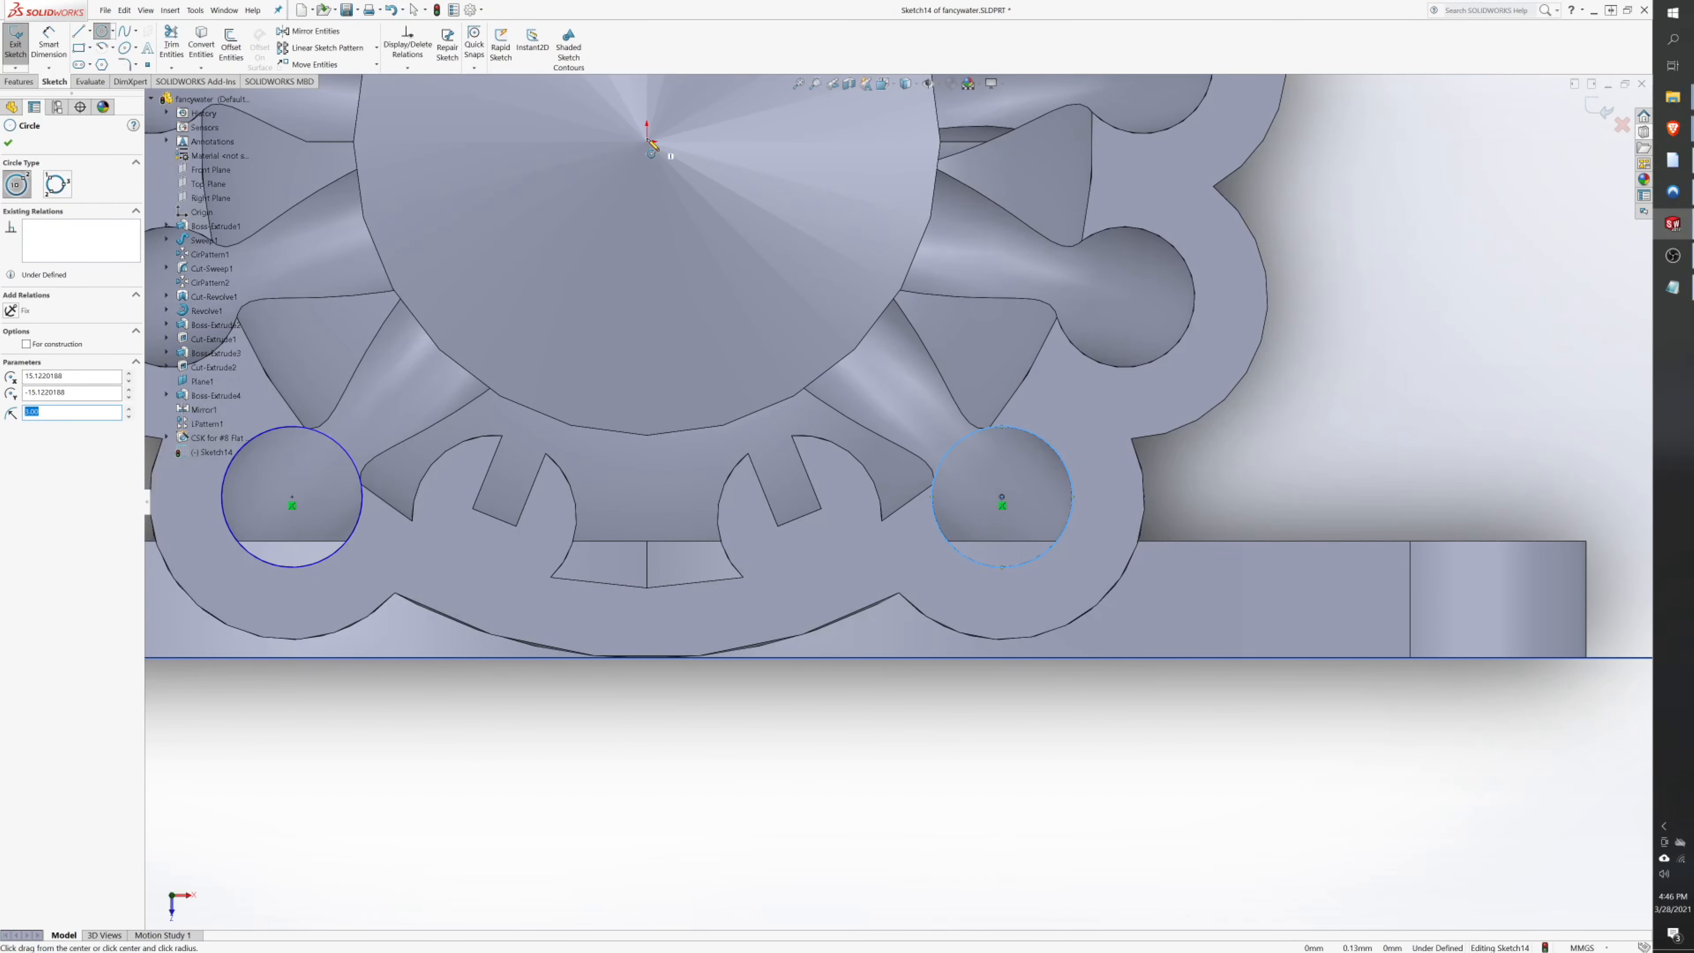
key(Escape)
key(Escape)
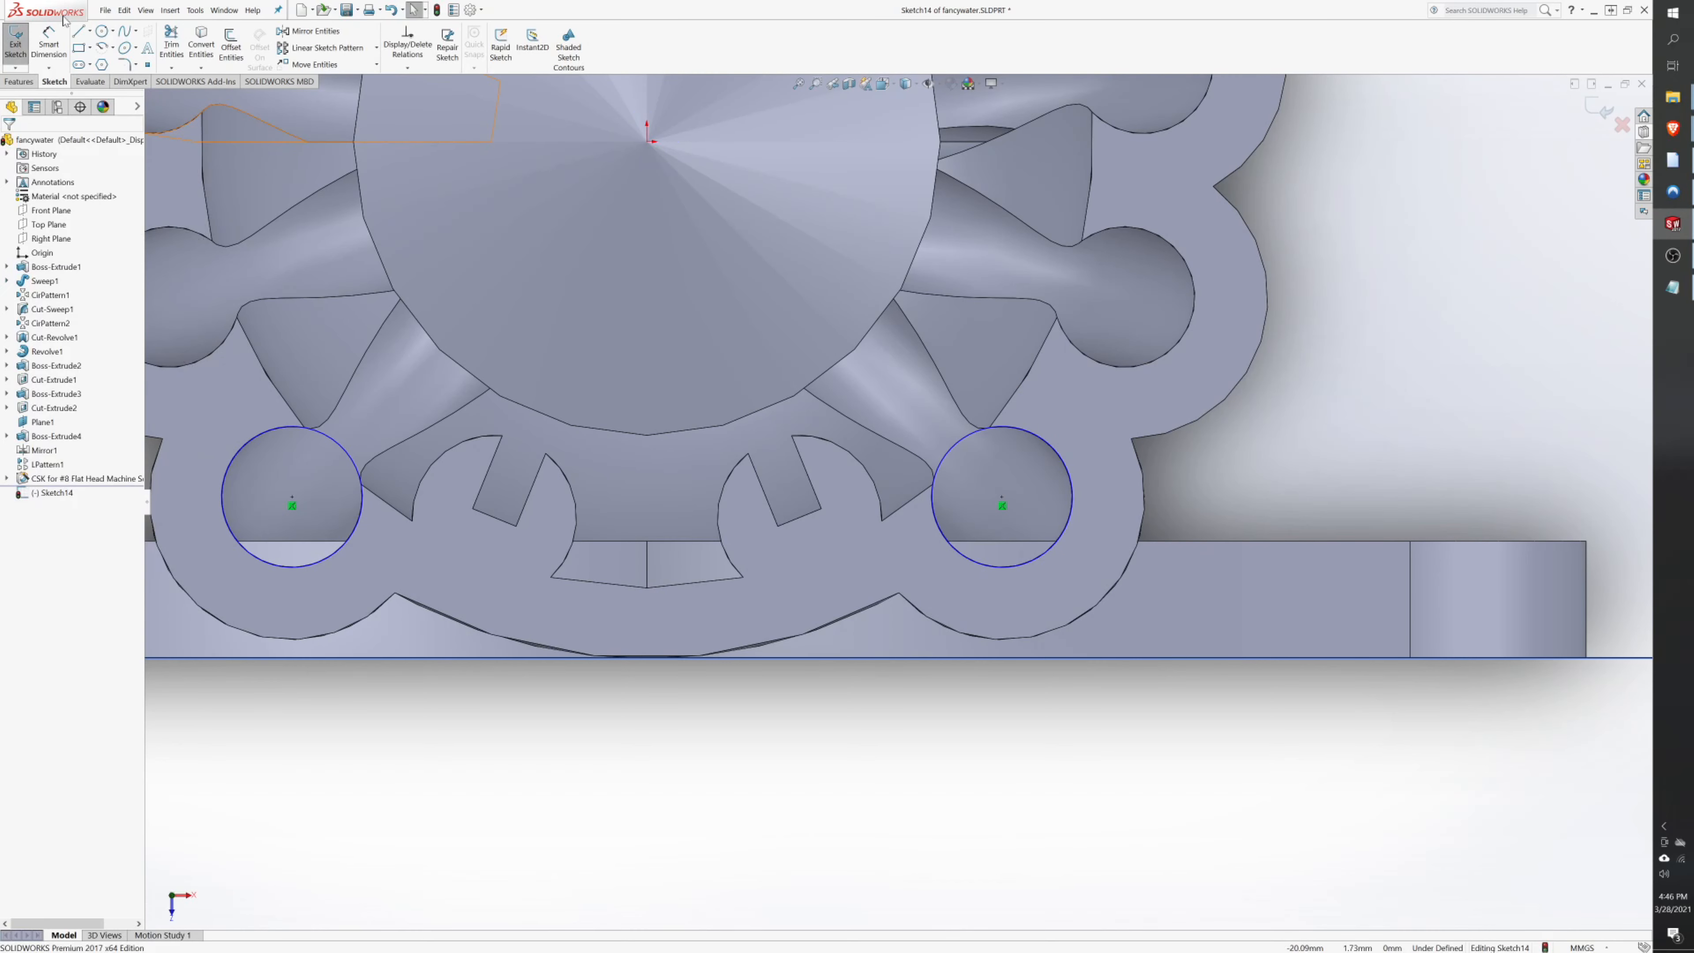
- Draw a 19 mm radius circle centred on the origin, reaching the inner wall's bottom midpoint between the two slotted rails
click(102, 31)
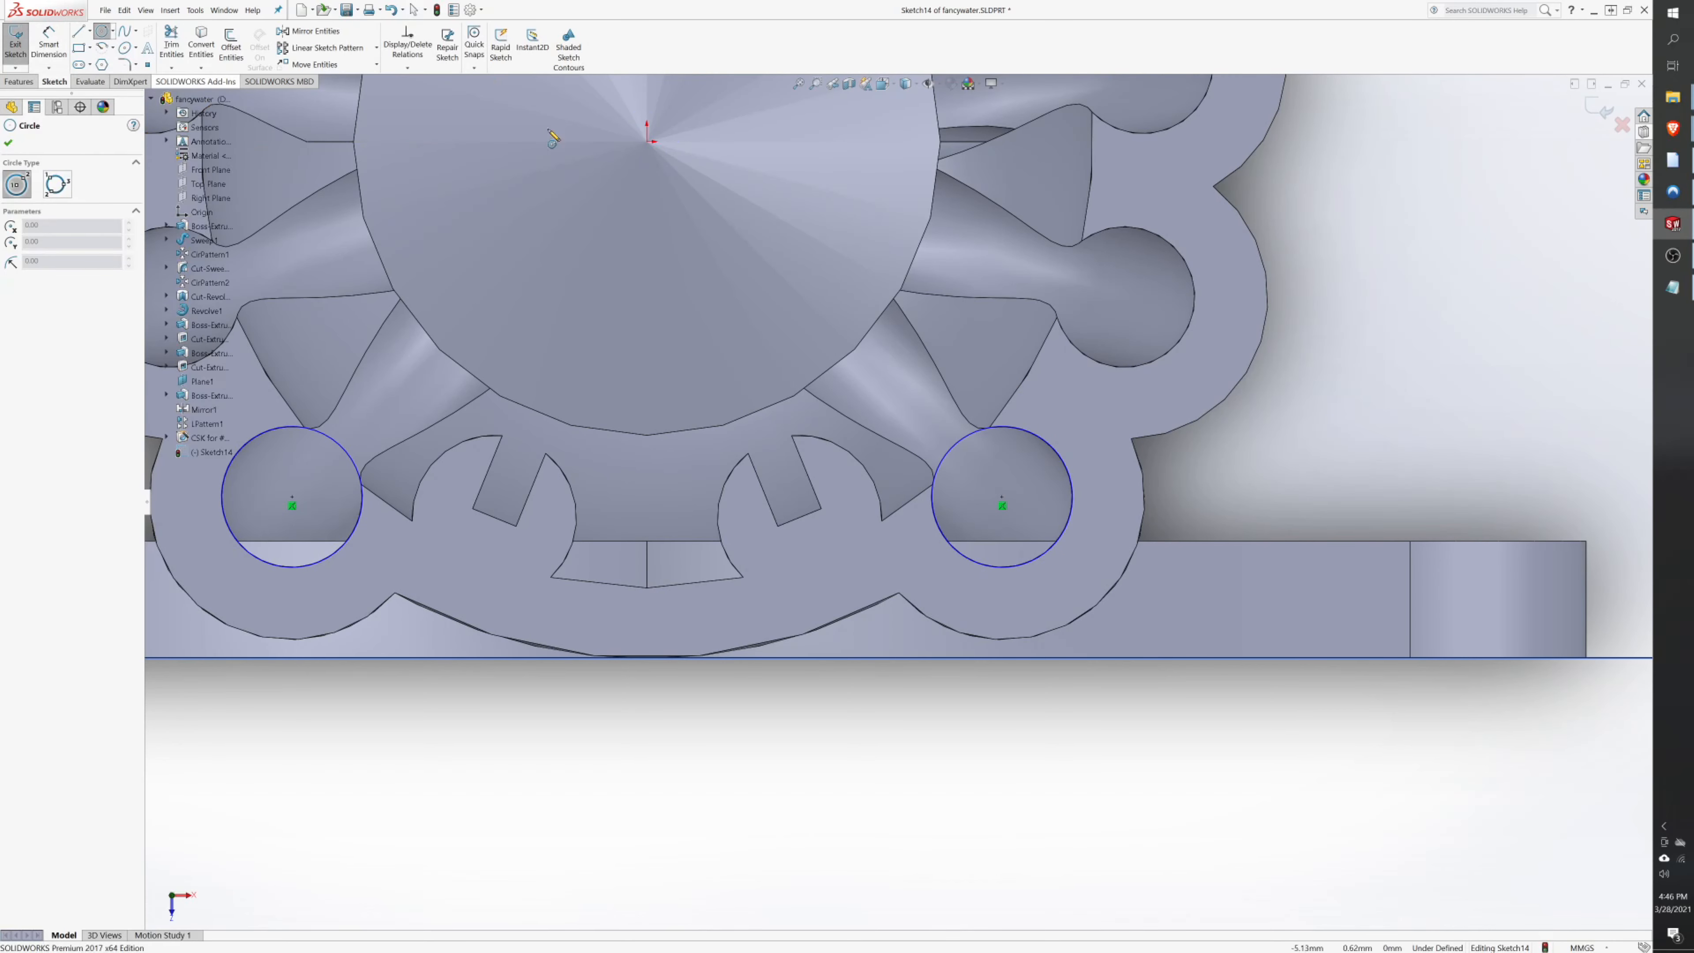
click(647, 142)
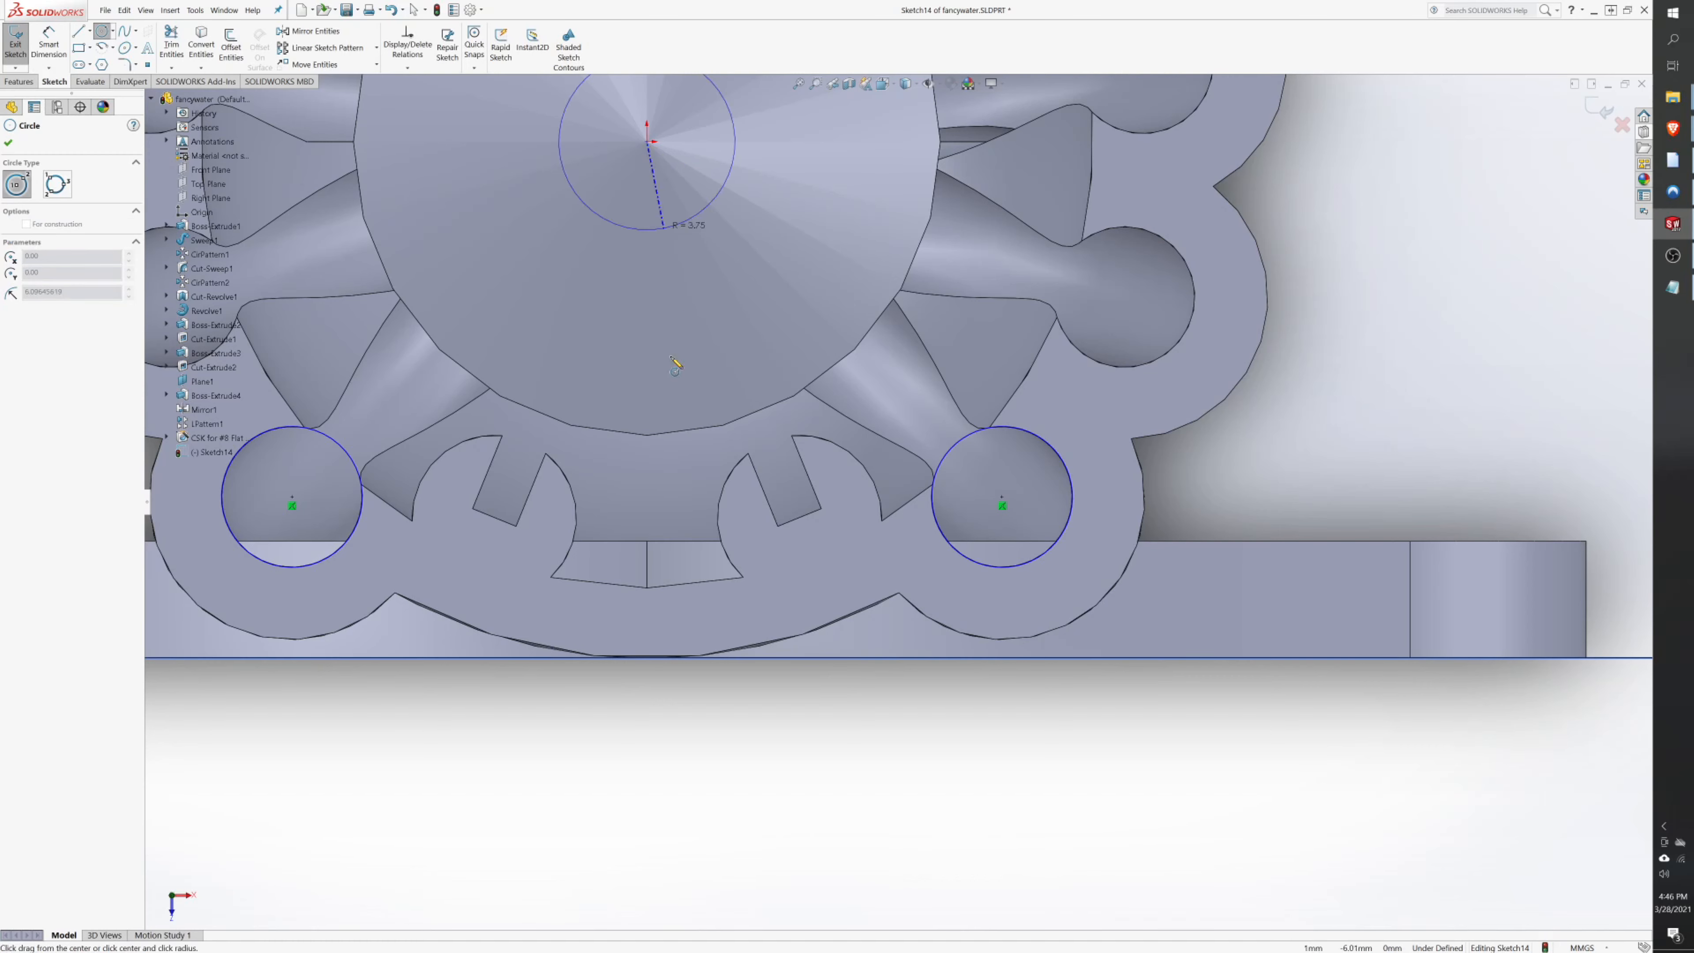
click(647, 588)
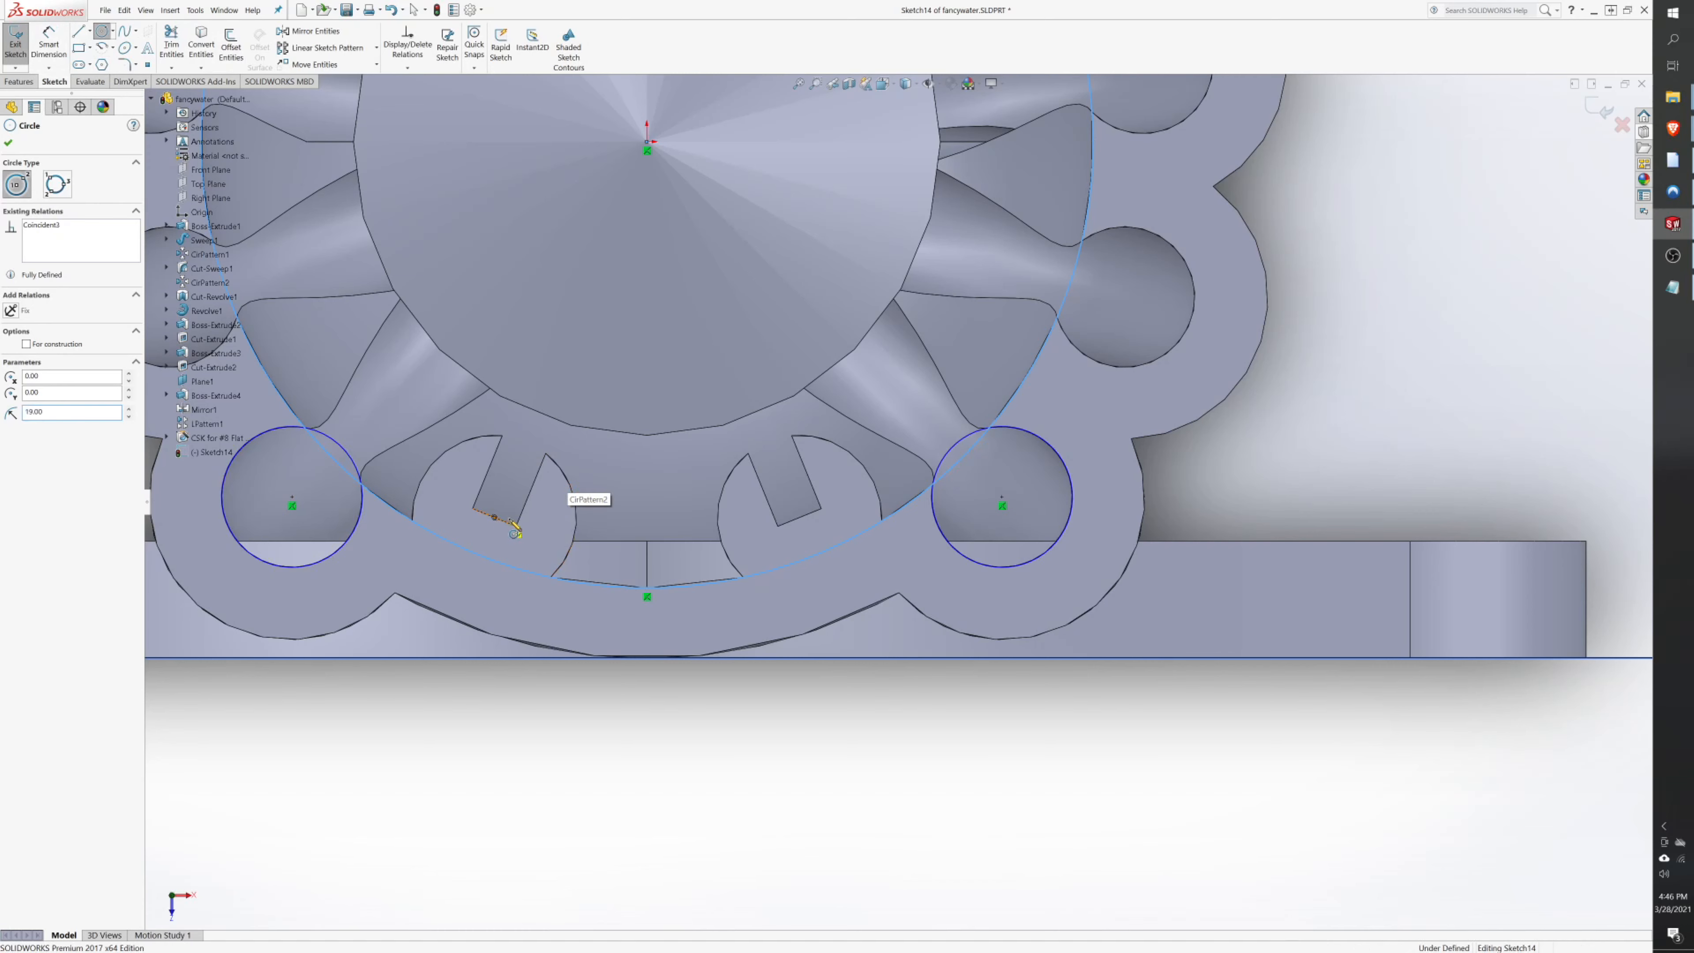
- Draw circles of about 3.5 mm radius over both slotted rails, centred at X -6.50 and X 6.50, Y -16.00
click(494, 517)
click(568, 552)
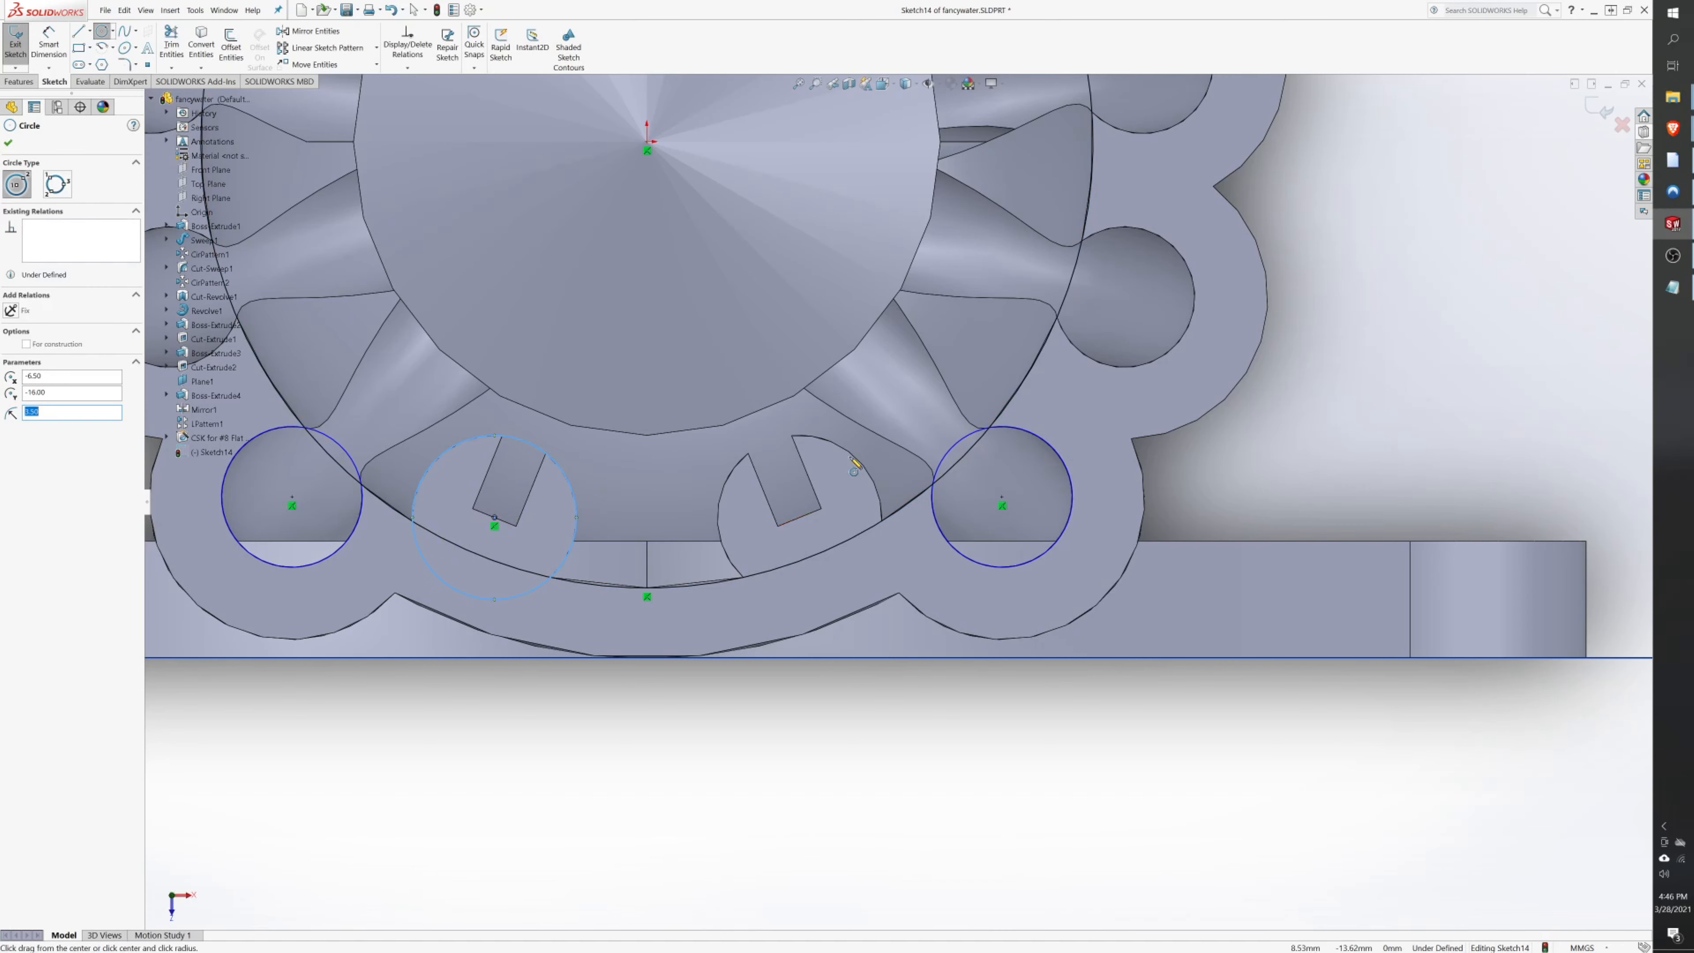
click(800, 525)
click(873, 561)
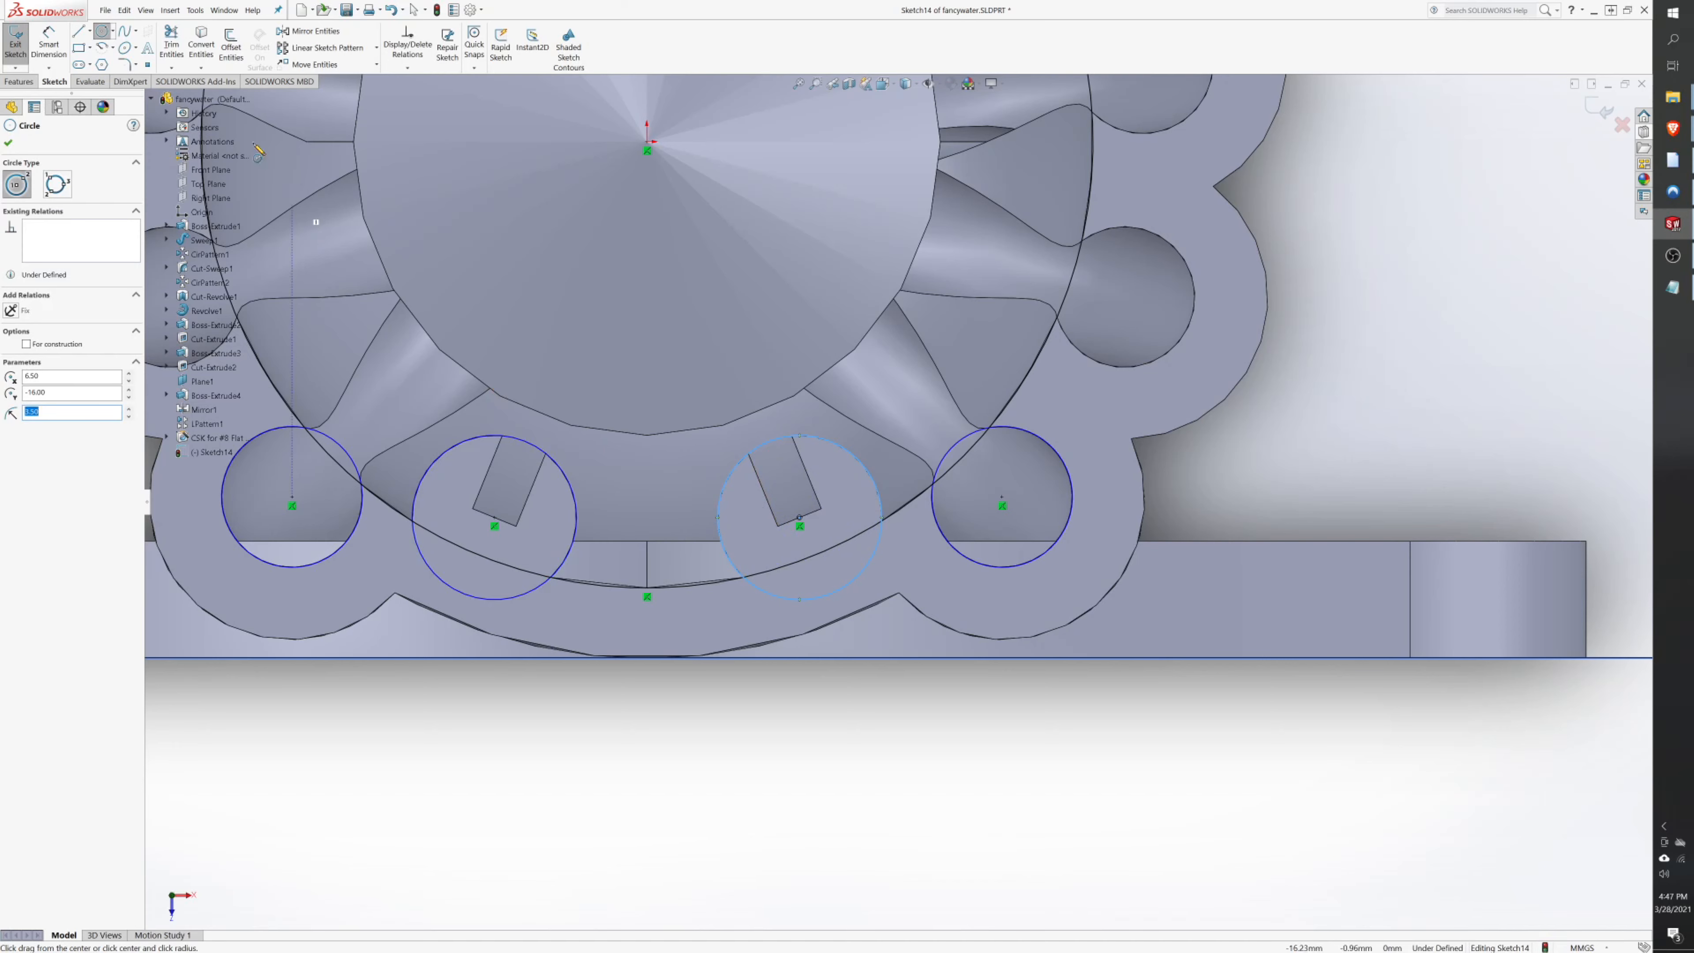
- Draw a horizontal line along the floor edge between the two slotted rails, connecting their circles
click(78, 35)
scroll(570, 563, down, 5)
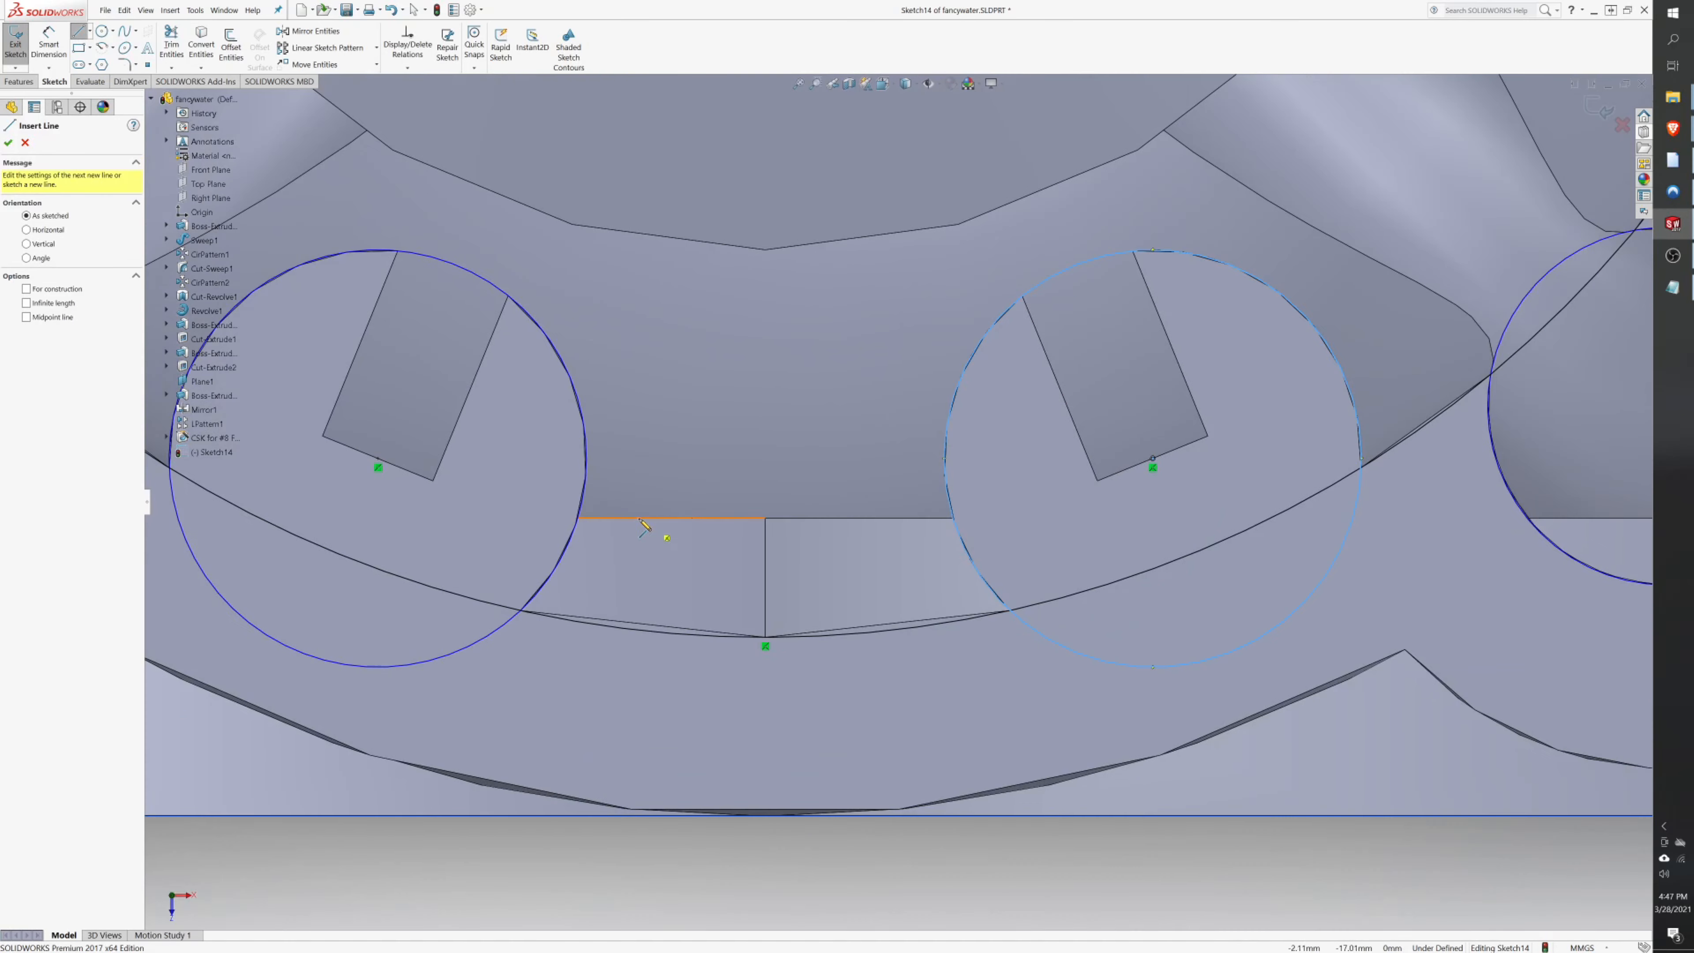
click(578, 518)
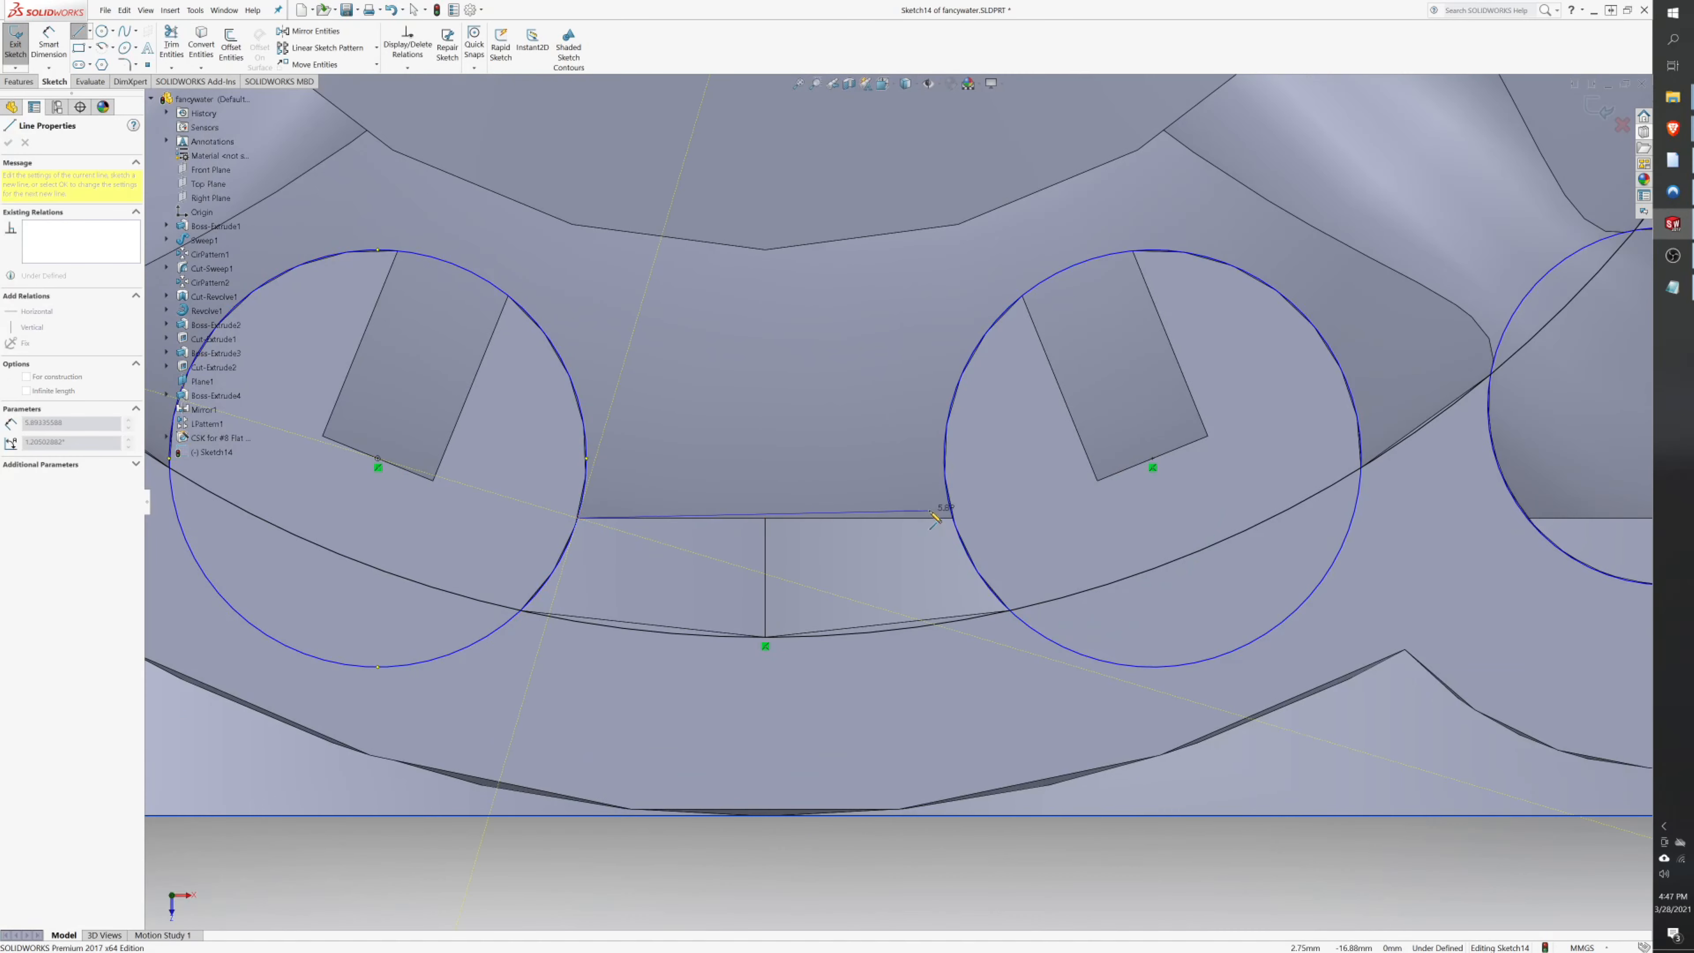
click(959, 523)
key(Escape)
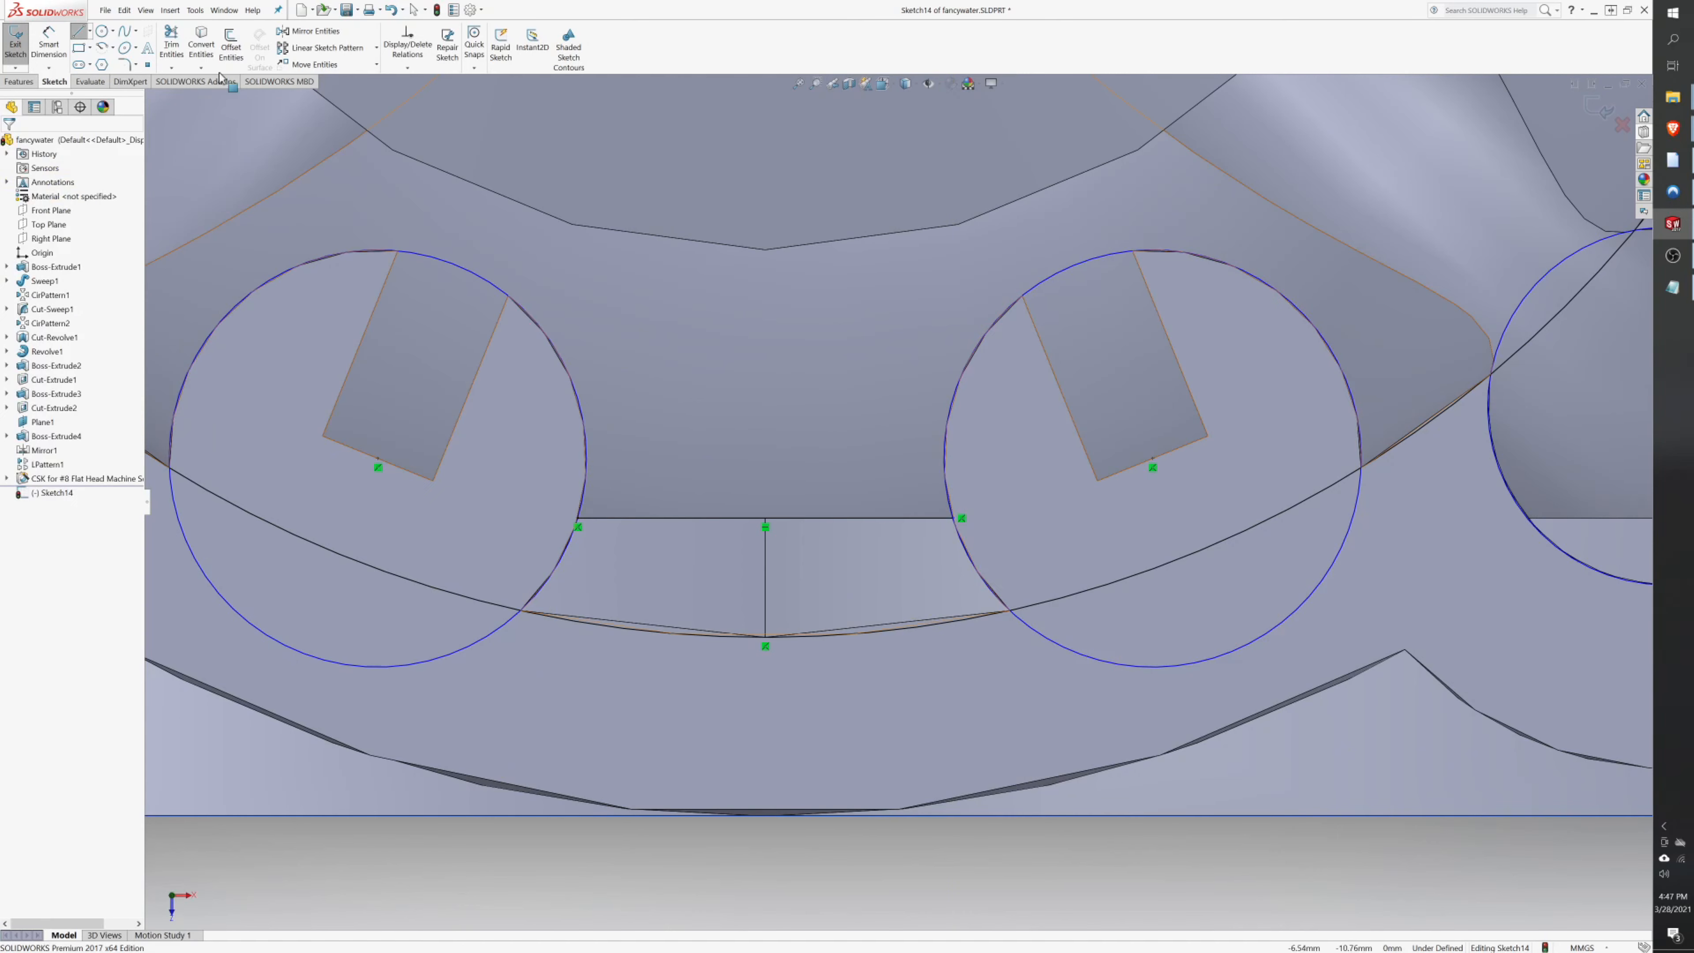
- Trim the upper arcs of both rail circles, the right rail circle's lower arc and the adjoining stretch of the 19 mm circle
click(173, 30)
click(565, 367)
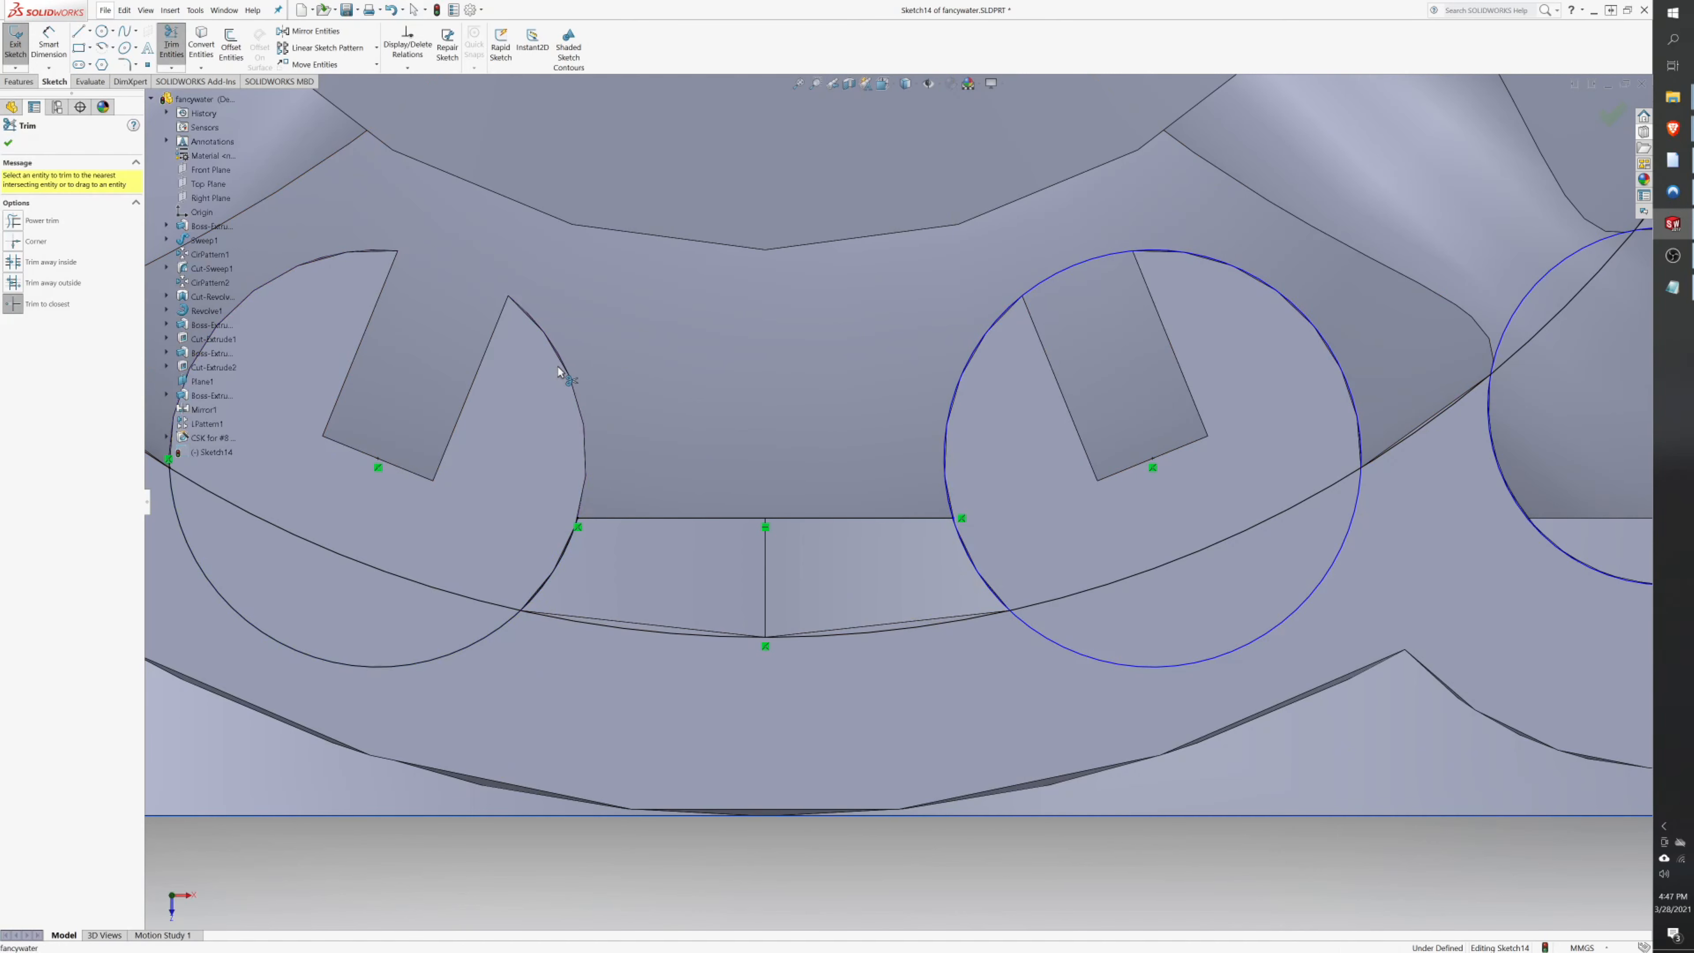
click(1016, 303)
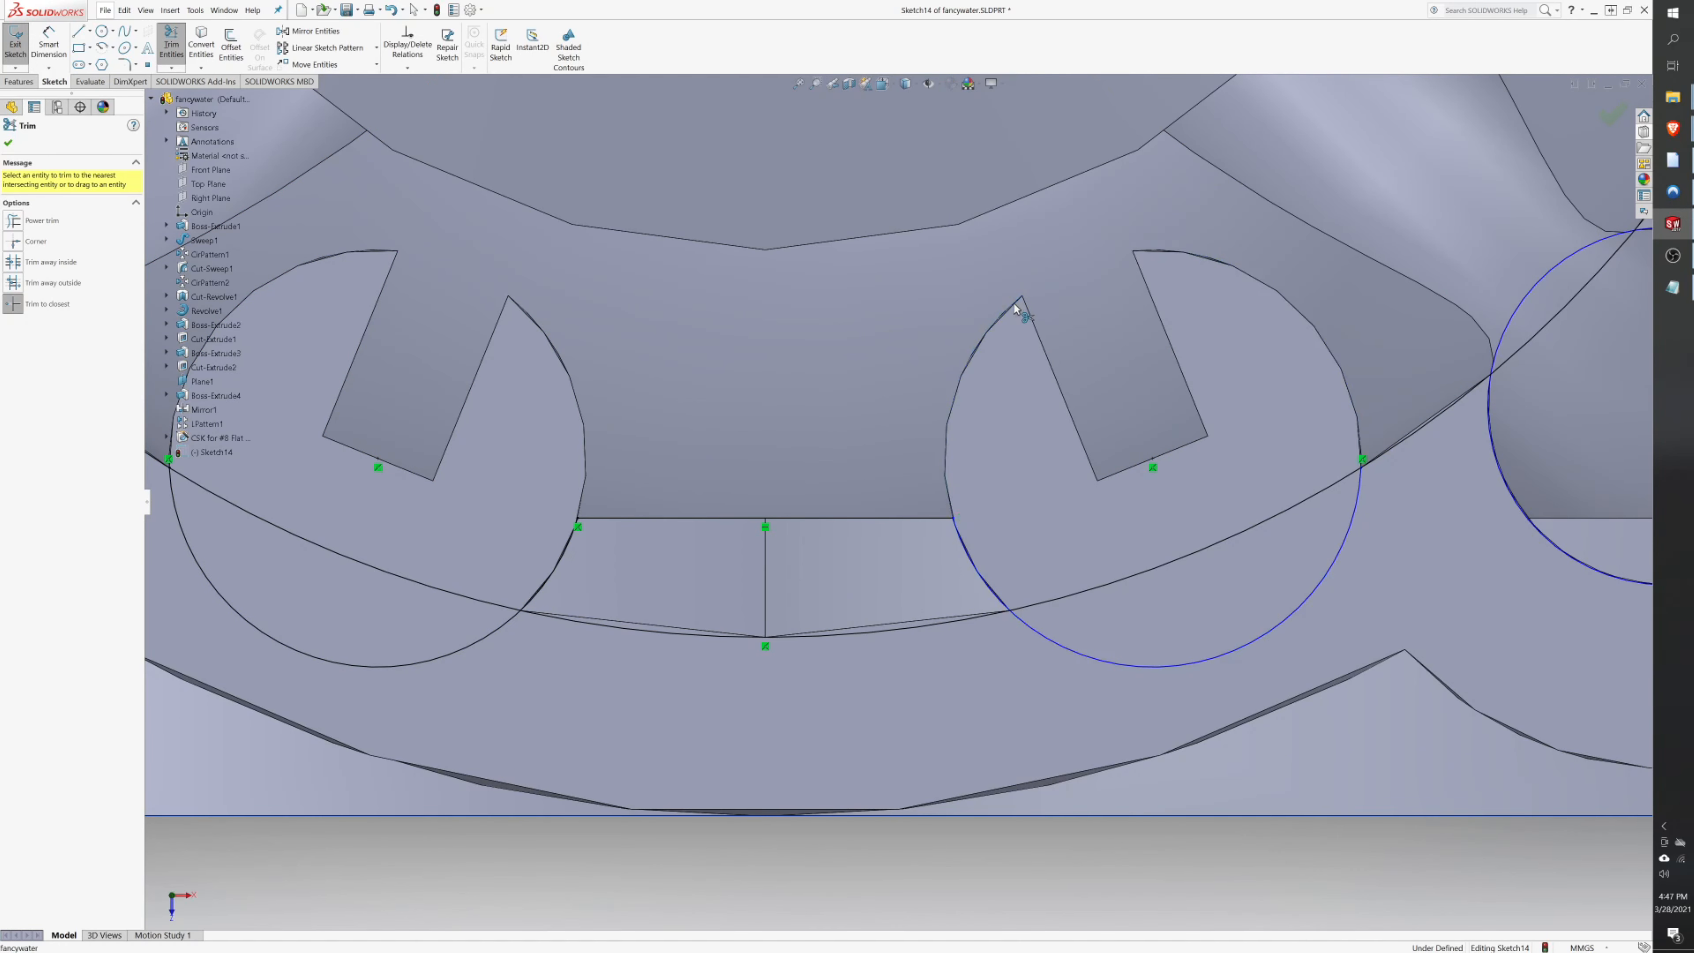
click(1074, 652)
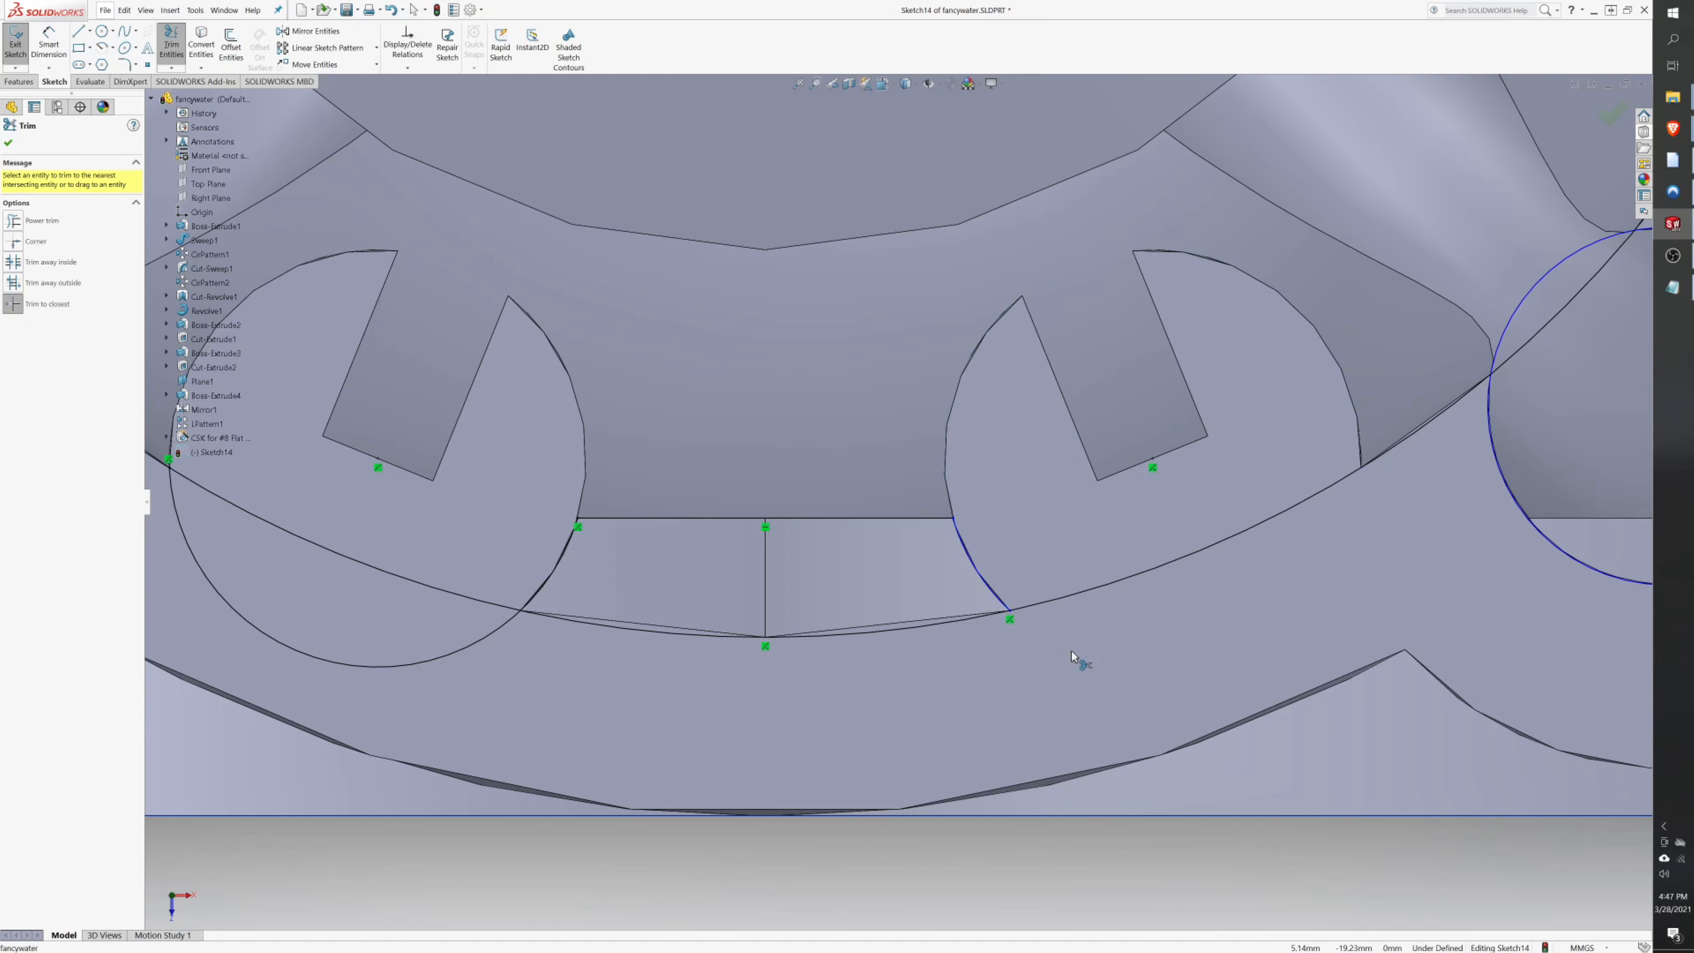
click(1118, 580)
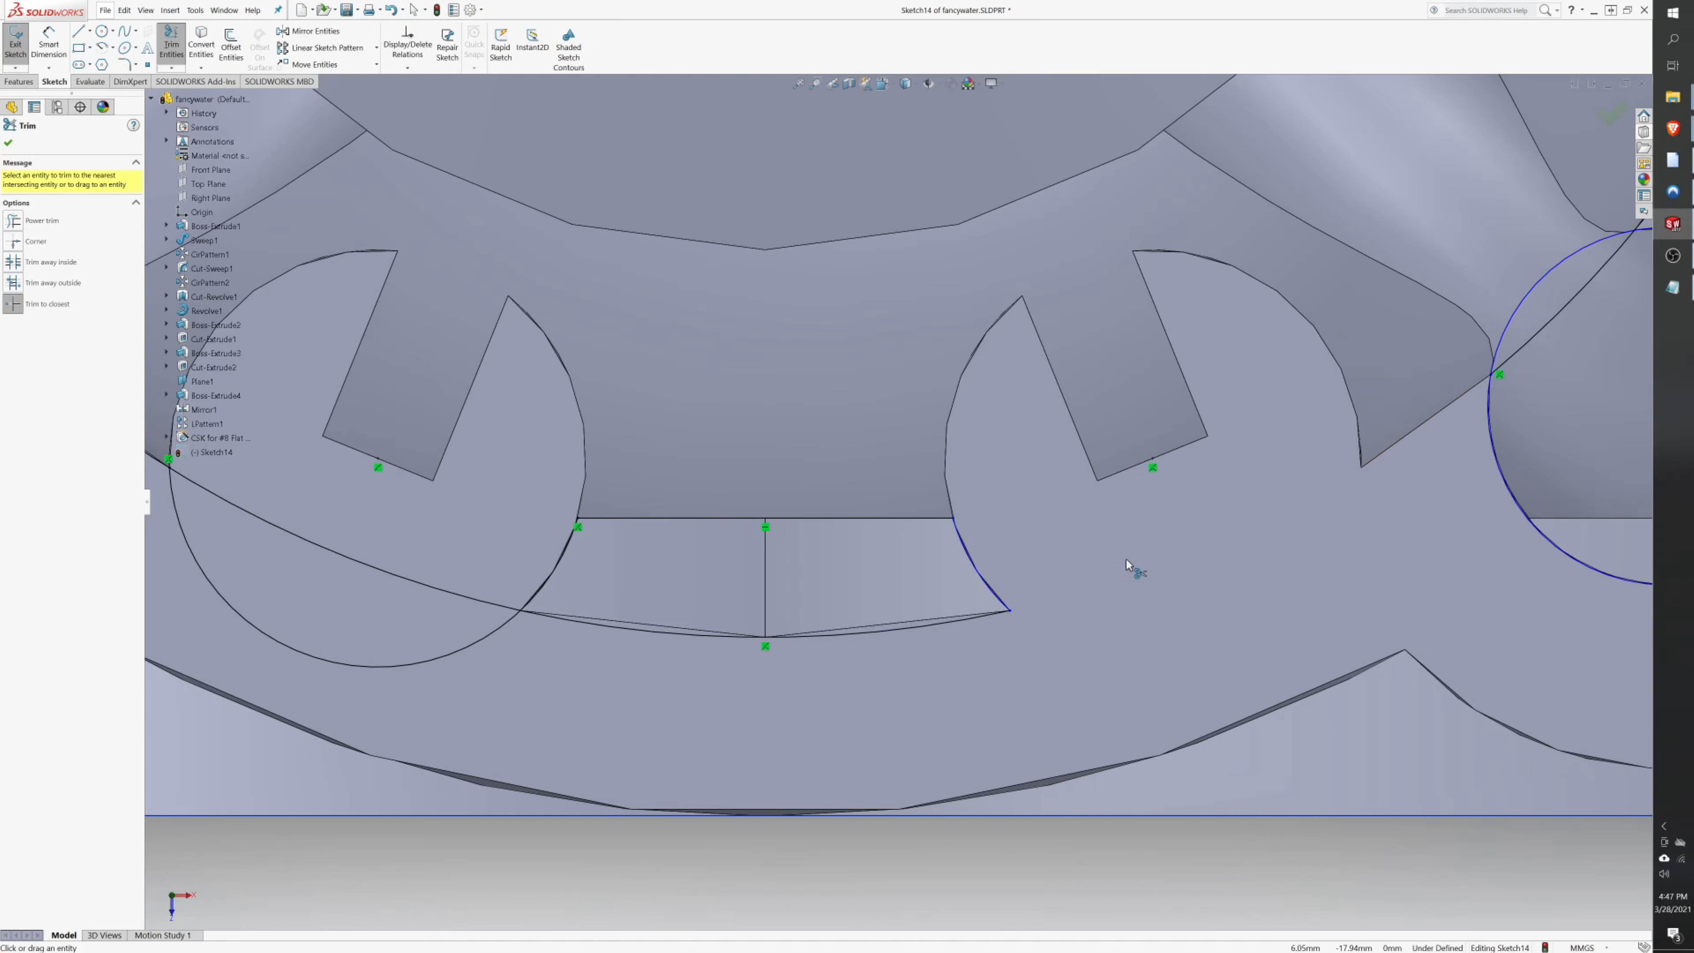
- Trim the left rail's leftover arcs and the parts of both channel circles inside the 19 mm circle
scroll(1138, 492, up, 1)
click(442, 548)
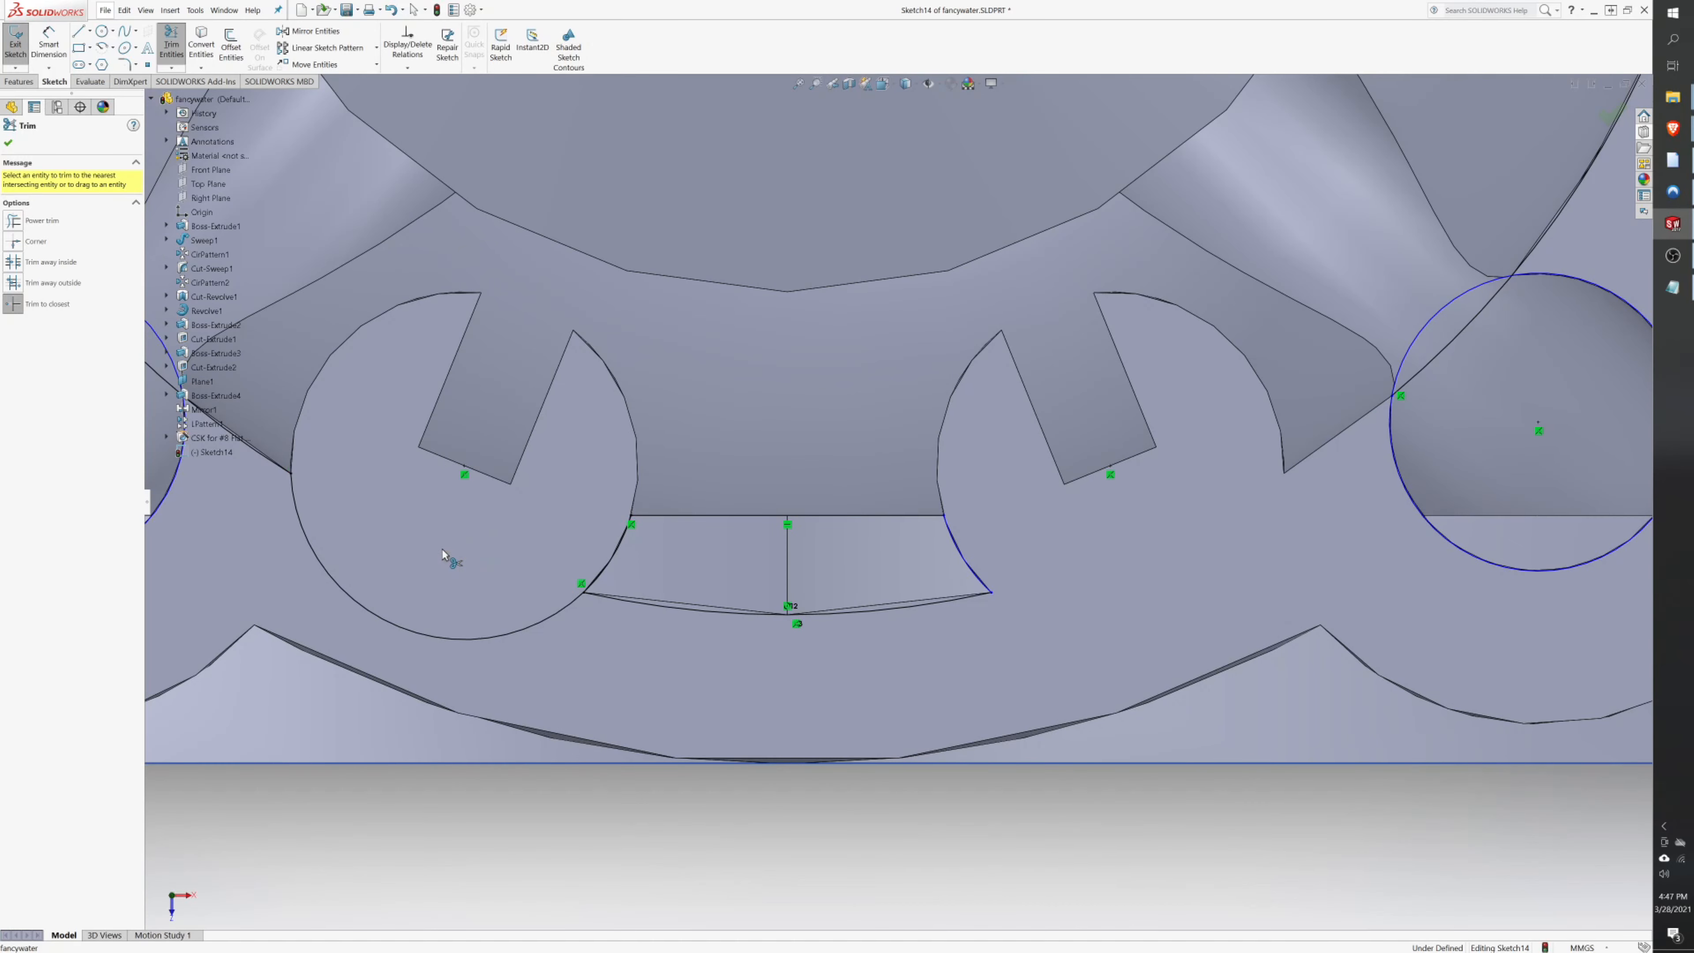
key(z)
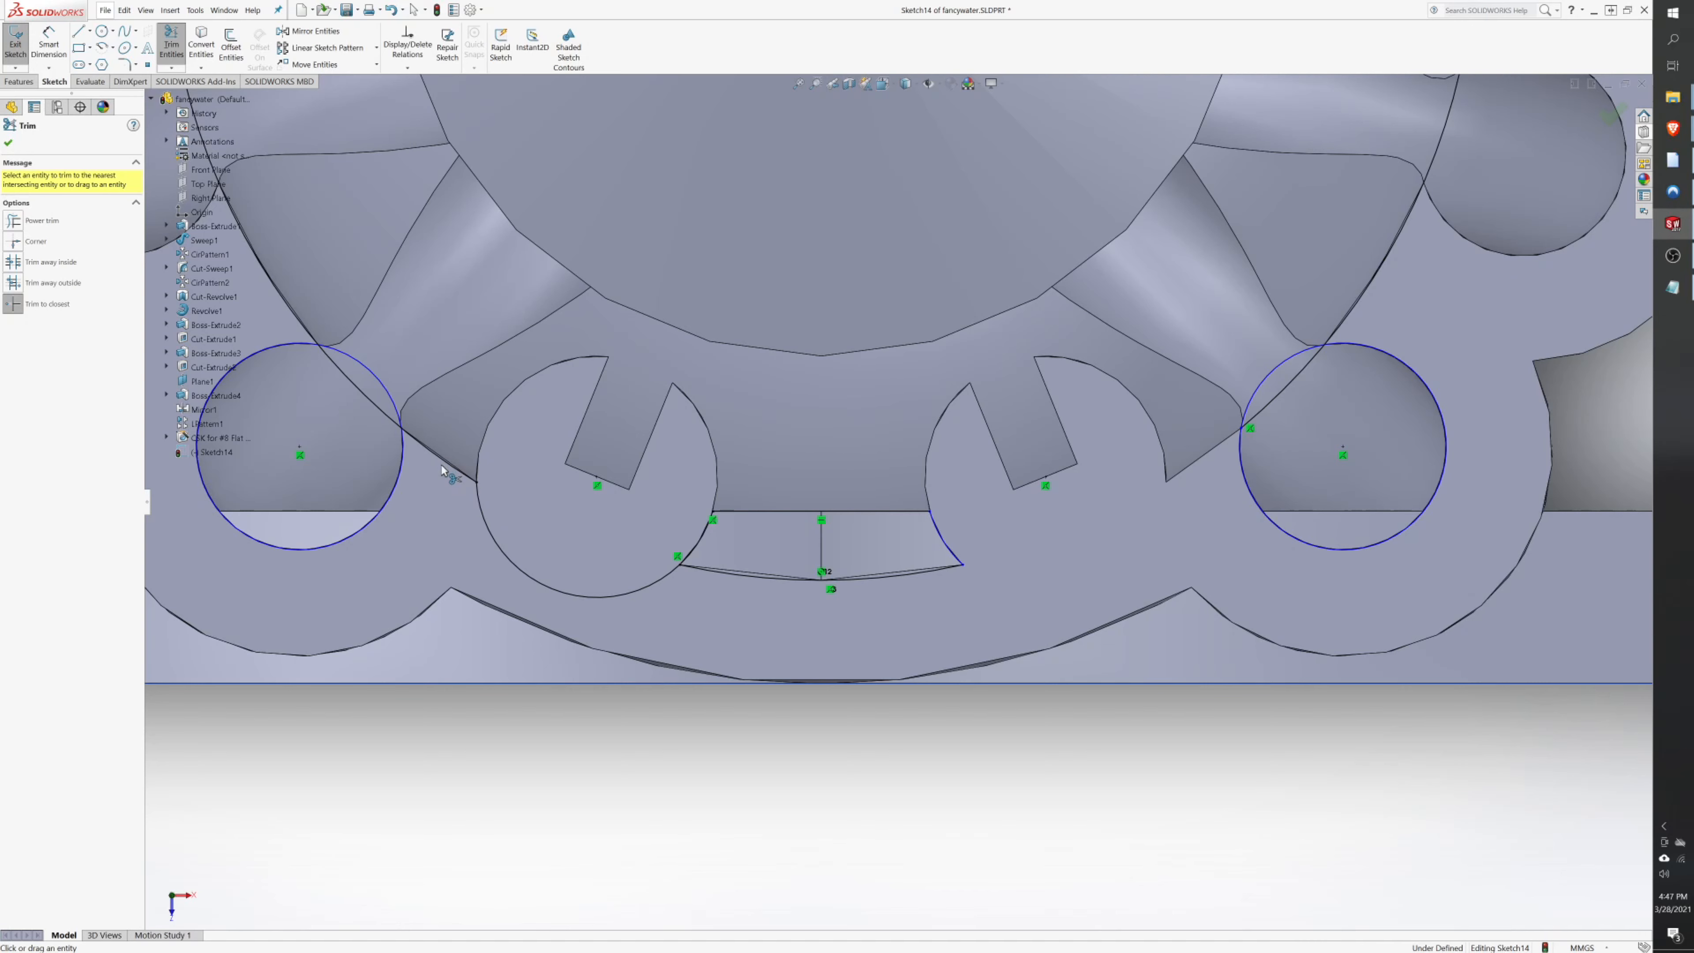
click(455, 464)
click(480, 486)
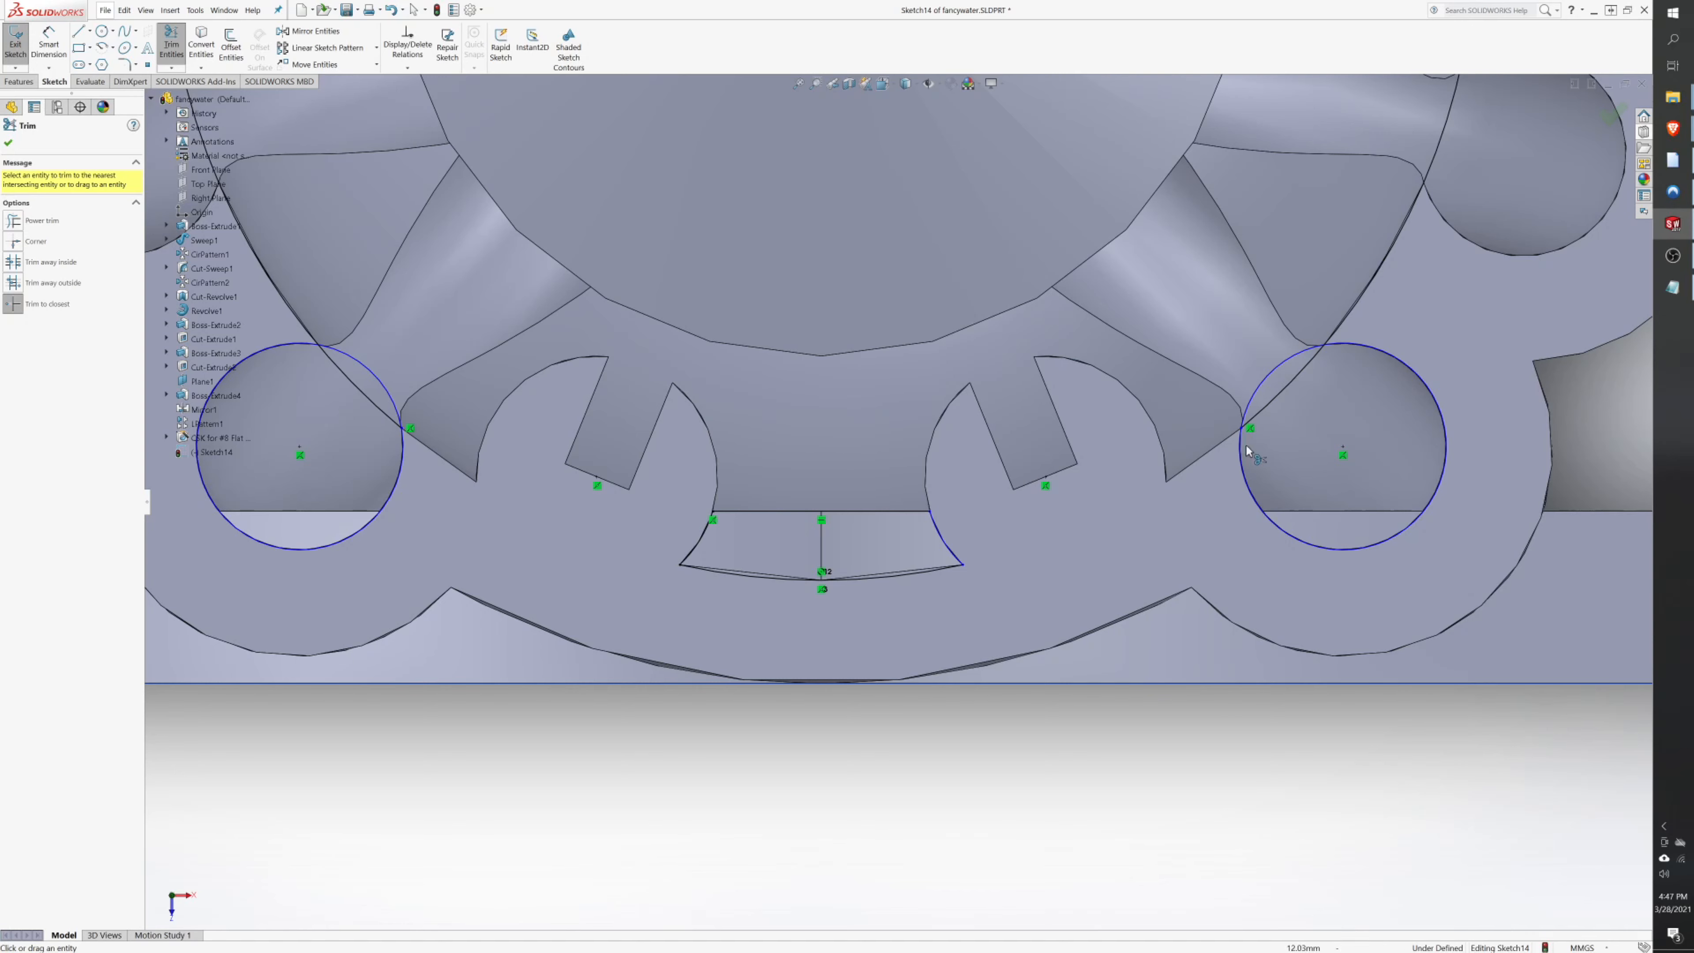
click(1291, 358)
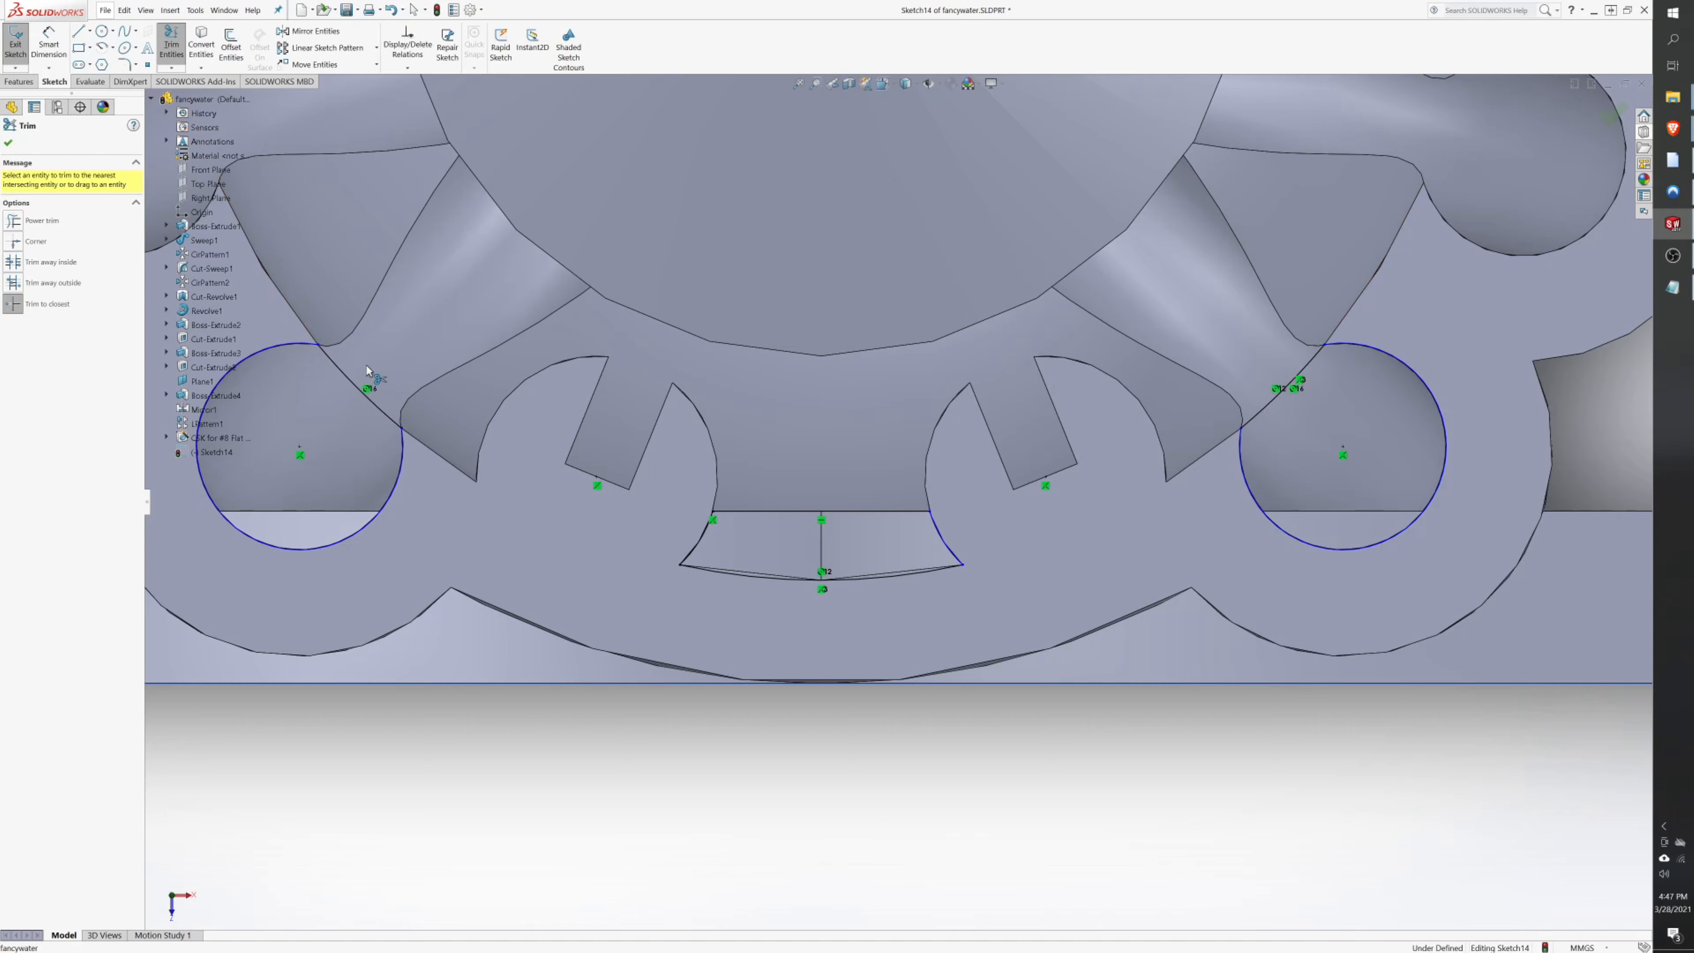
- Start a blind Extruded Cut from the trimmed sketch with a depth of 150 mm
middle_drag(684, 427, 669, 447)
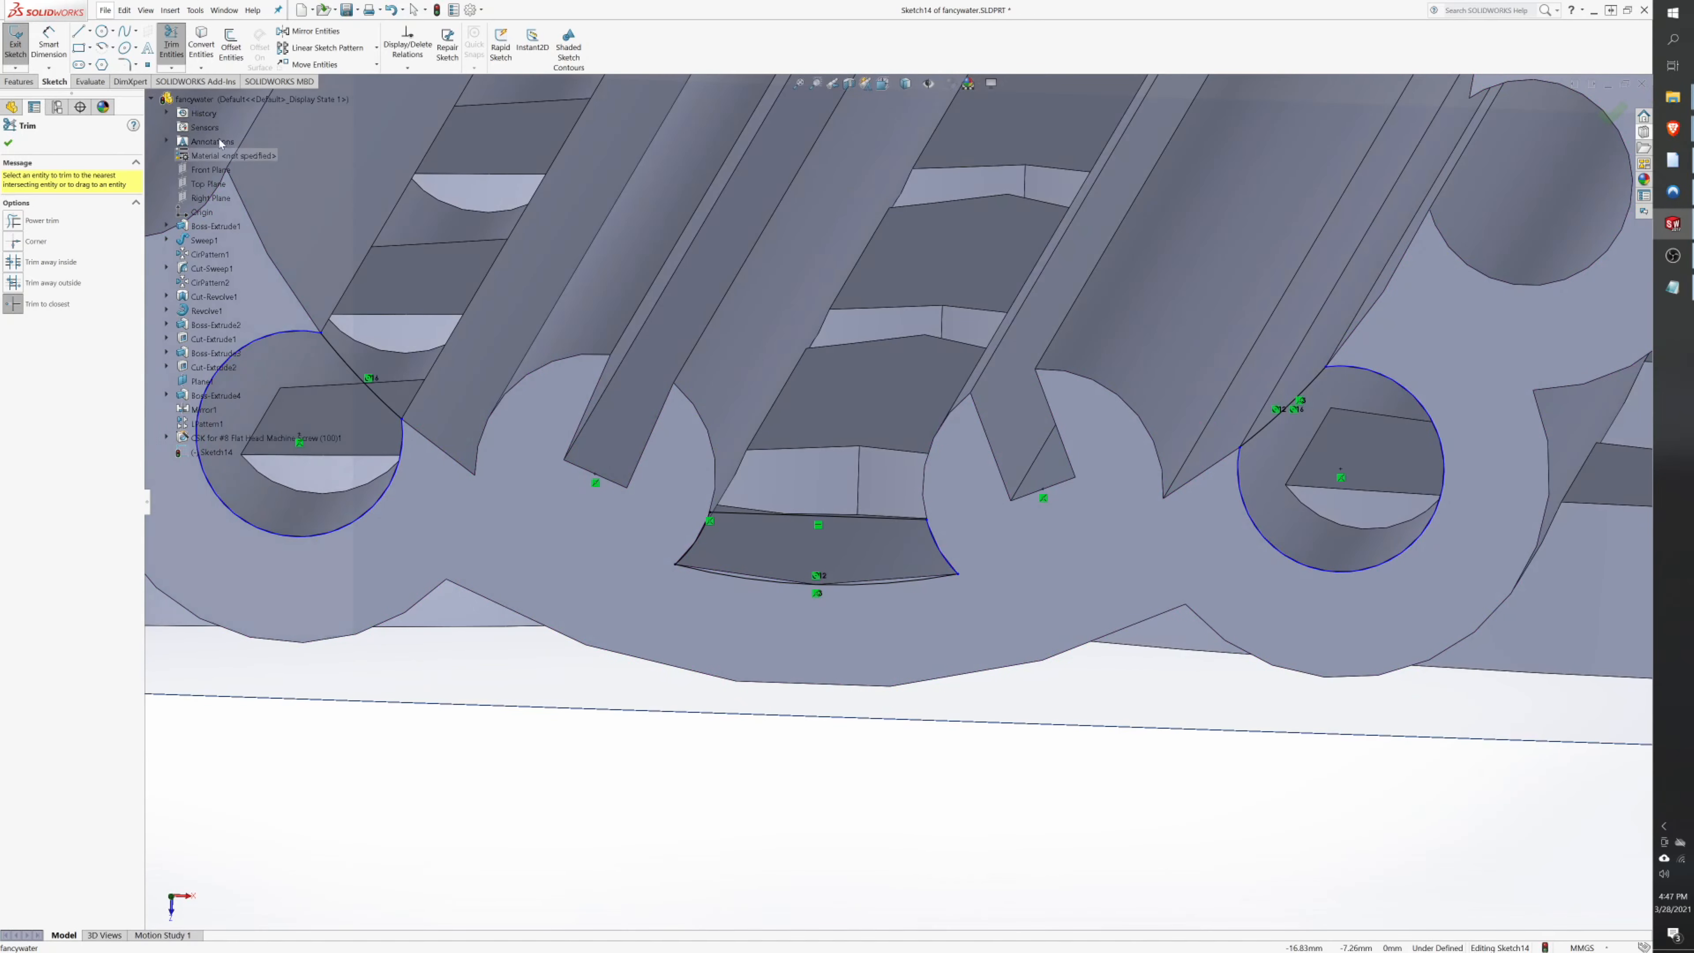
click(21, 78)
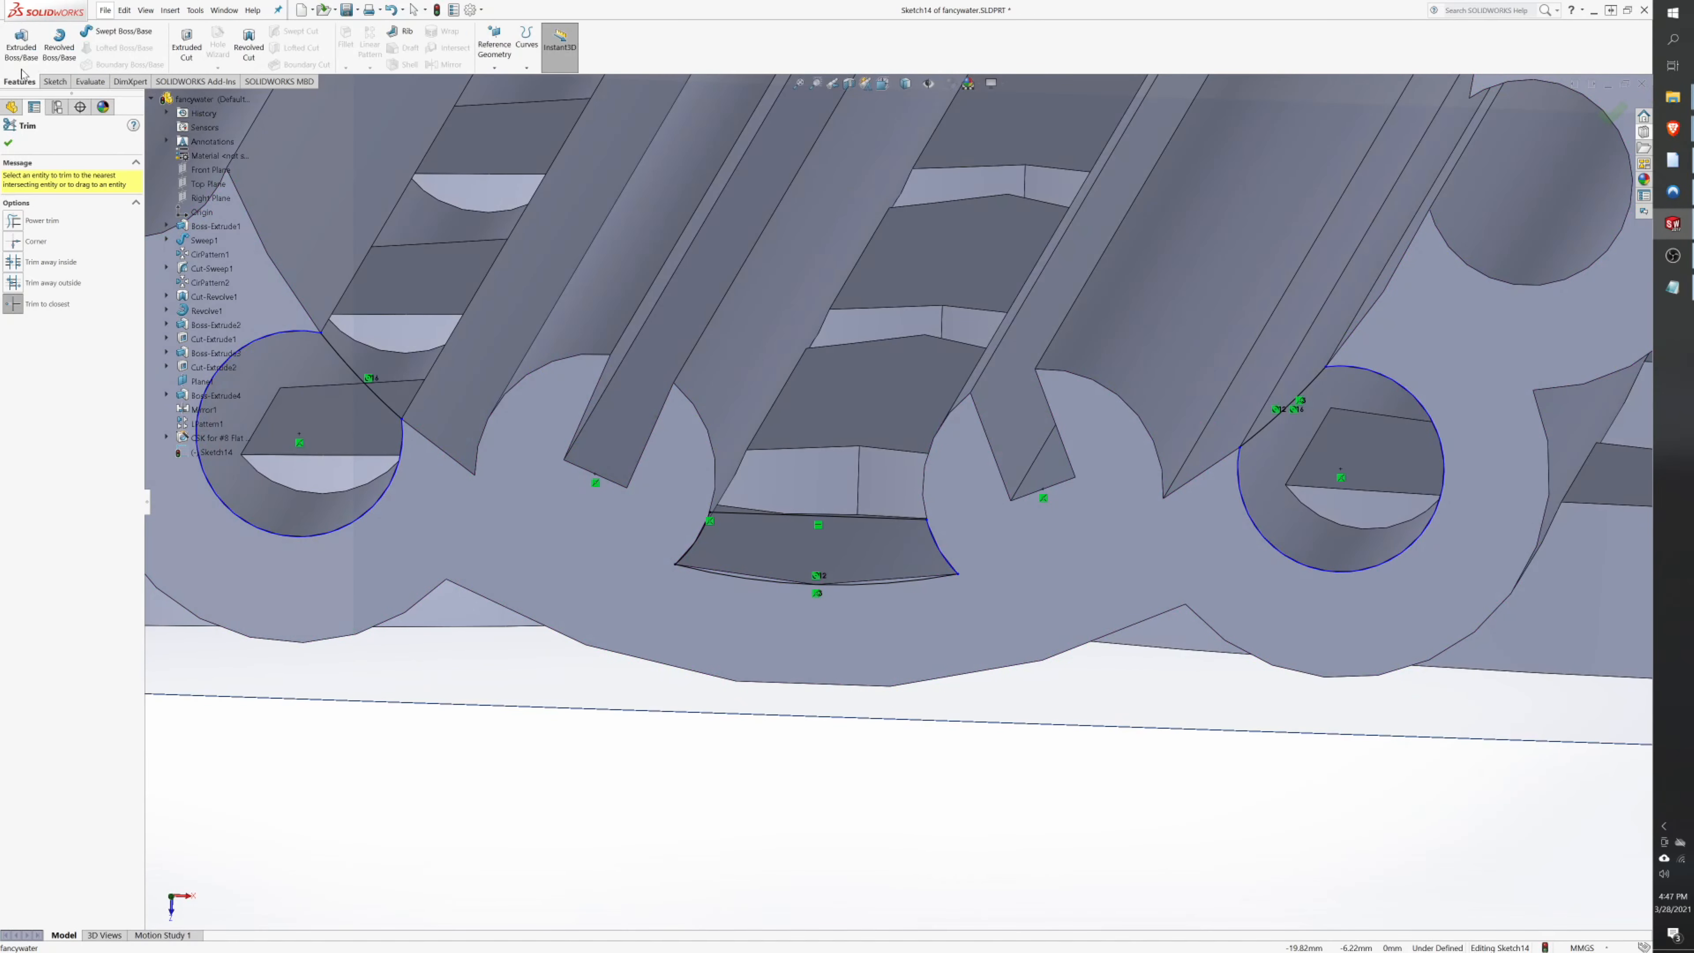
click(186, 45)
middle_drag(690, 385, 684, 386)
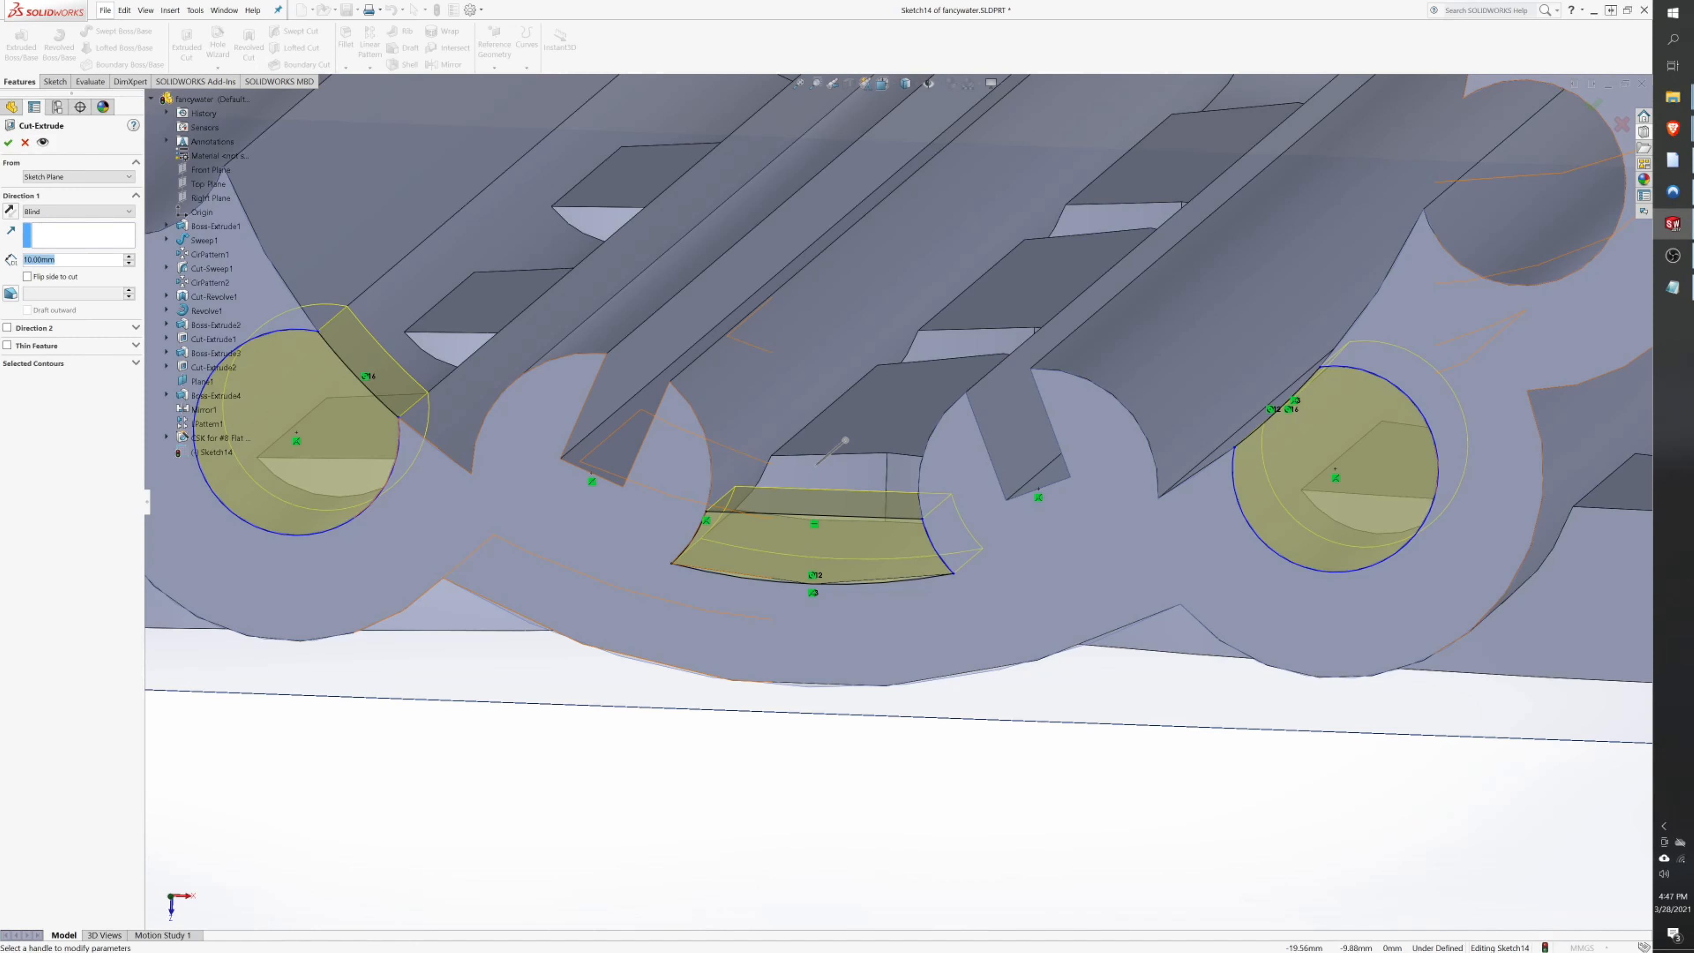
text(150)
key(Return)
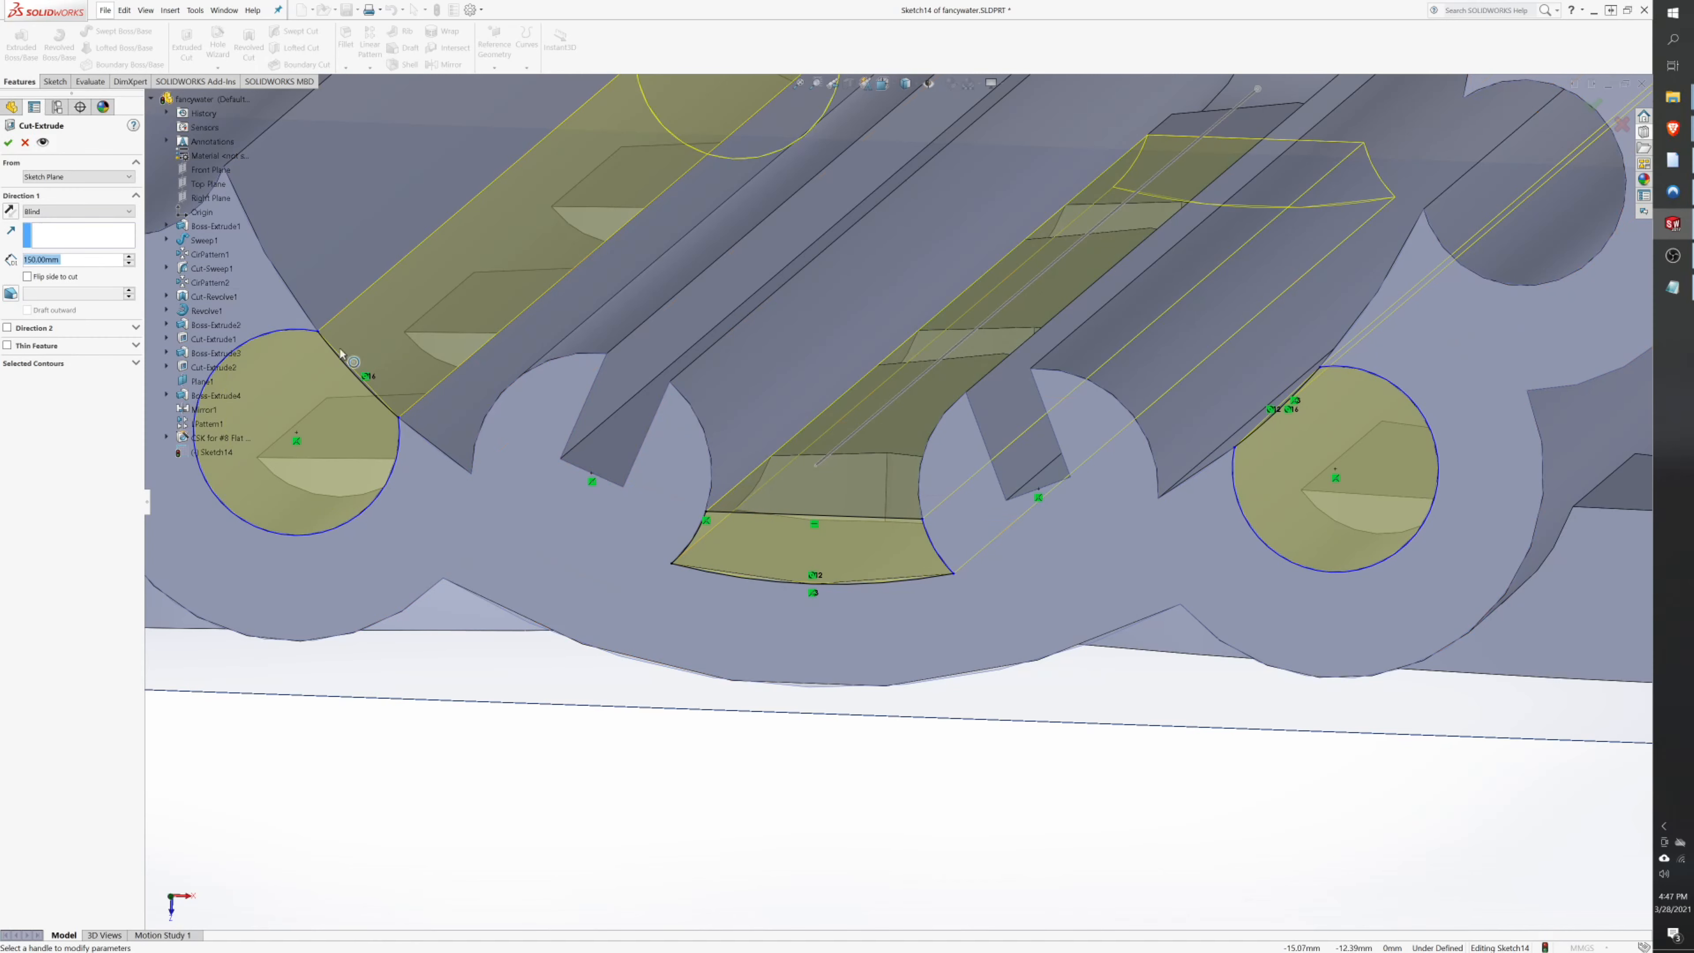
- Set the cut depth to 175 mm and create the cut through the channels and the rail gap
scroll(817, 202, down, 2)
scroll(1300, 249, up, 4)
mouse_move(1301, 227)
middle_down()
mouse_move(1323, 220)
mouse_move(1294, 264)
mouse_move(1304, 247)
middle_up()
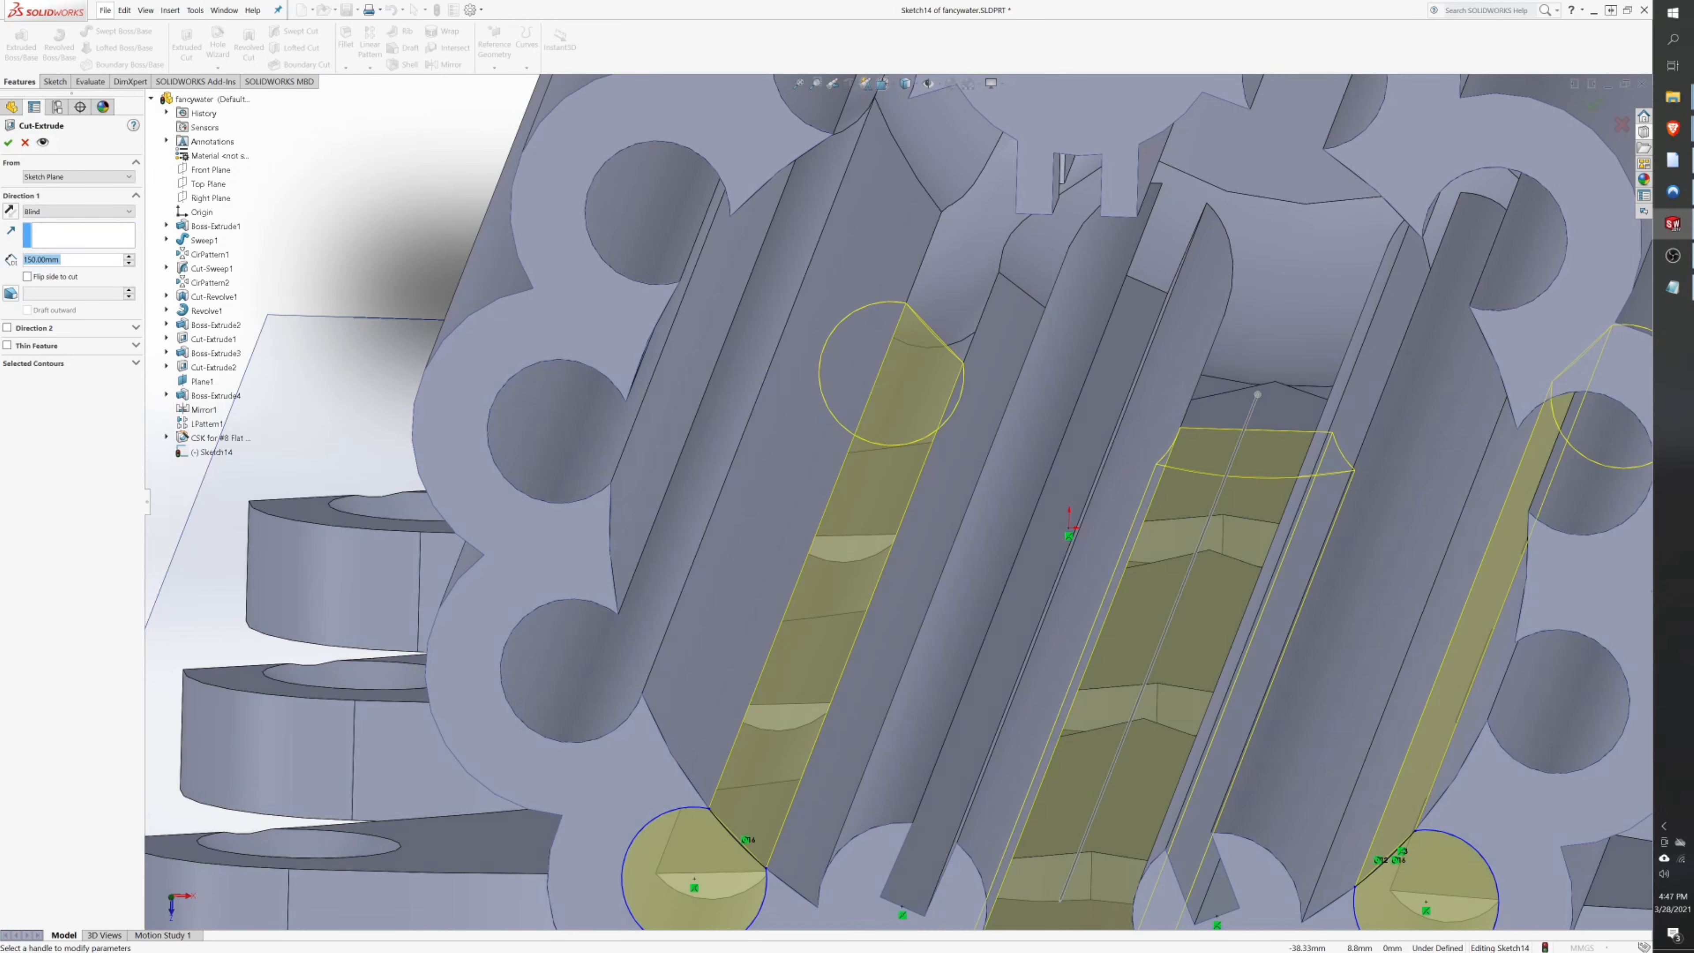
text(175)
key(Return)
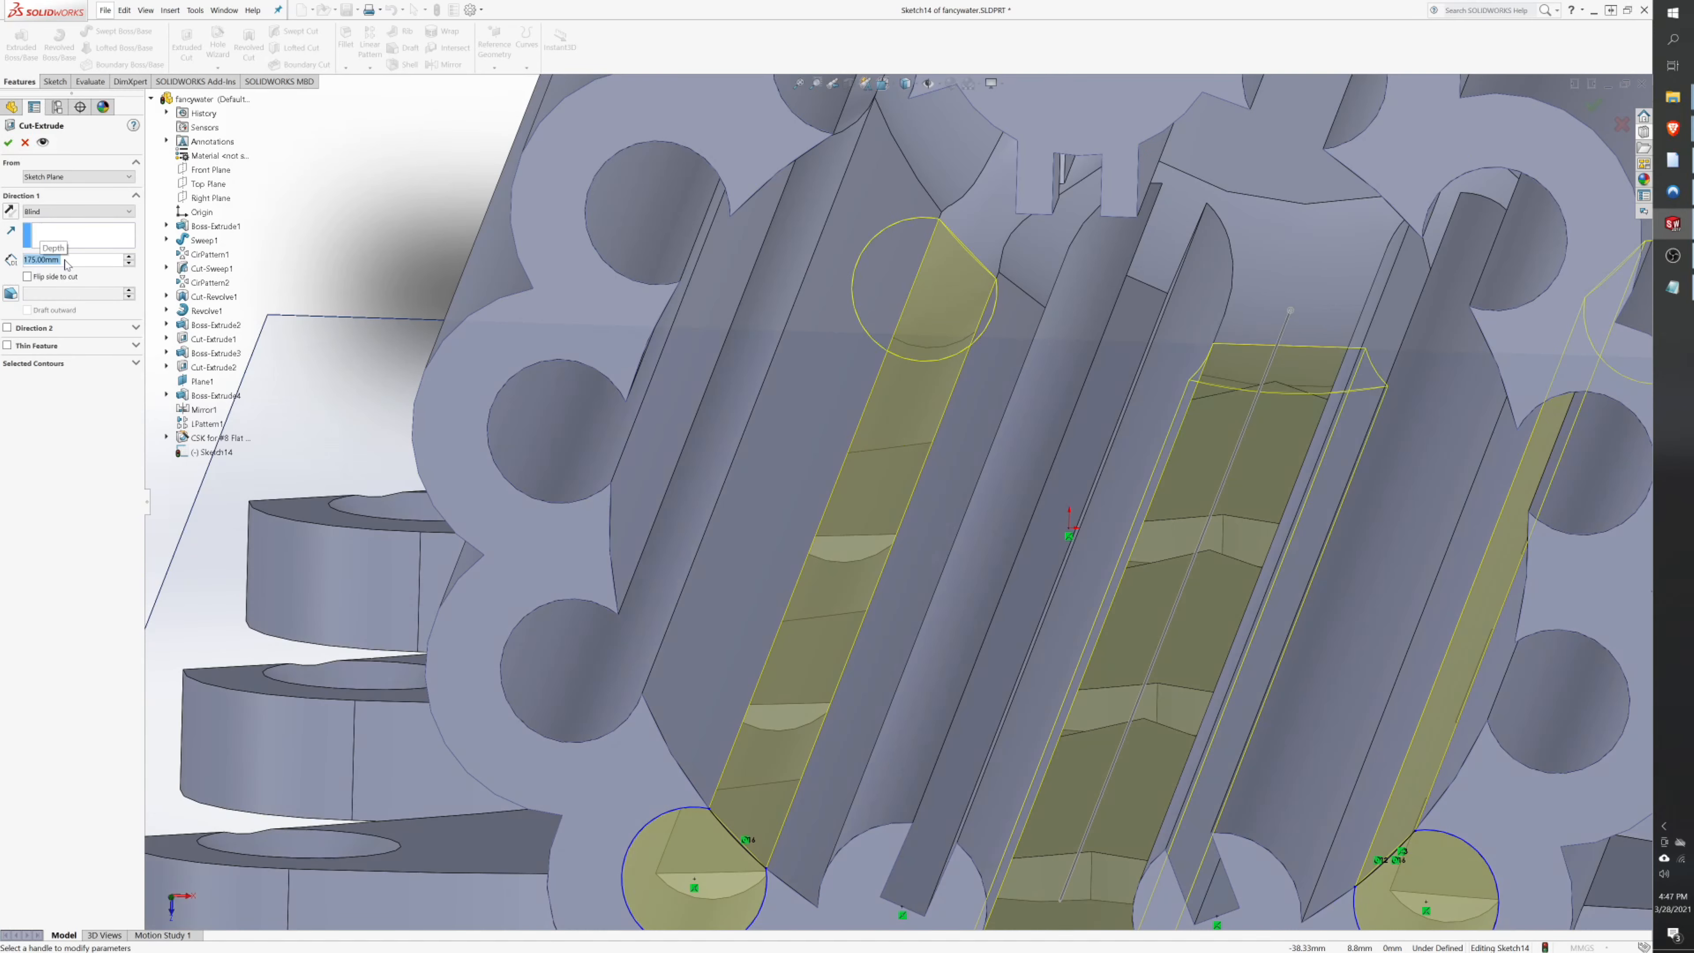
scroll(1260, 425, down, 5)
mouse_move(1261, 428)
middle_down()
mouse_move(1240, 428)
mouse_move(1241, 449)
middle_up()
click(9, 143)
scroll(852, 499, up, 1)
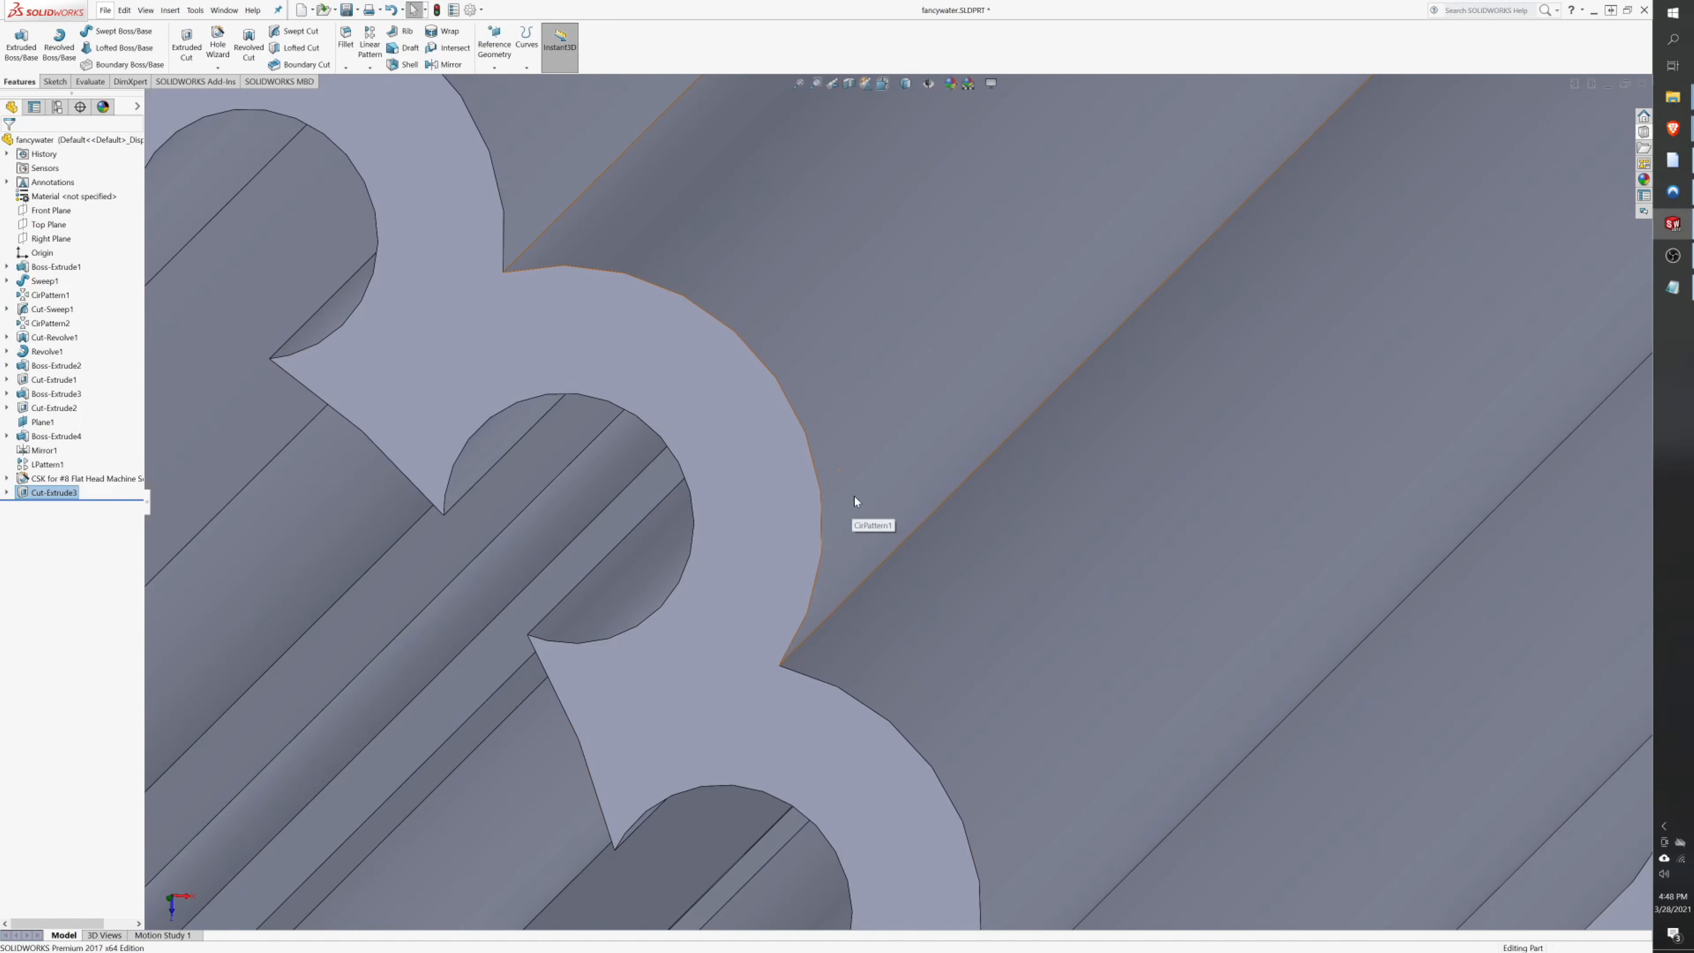
scroll(853, 499, up, 10)
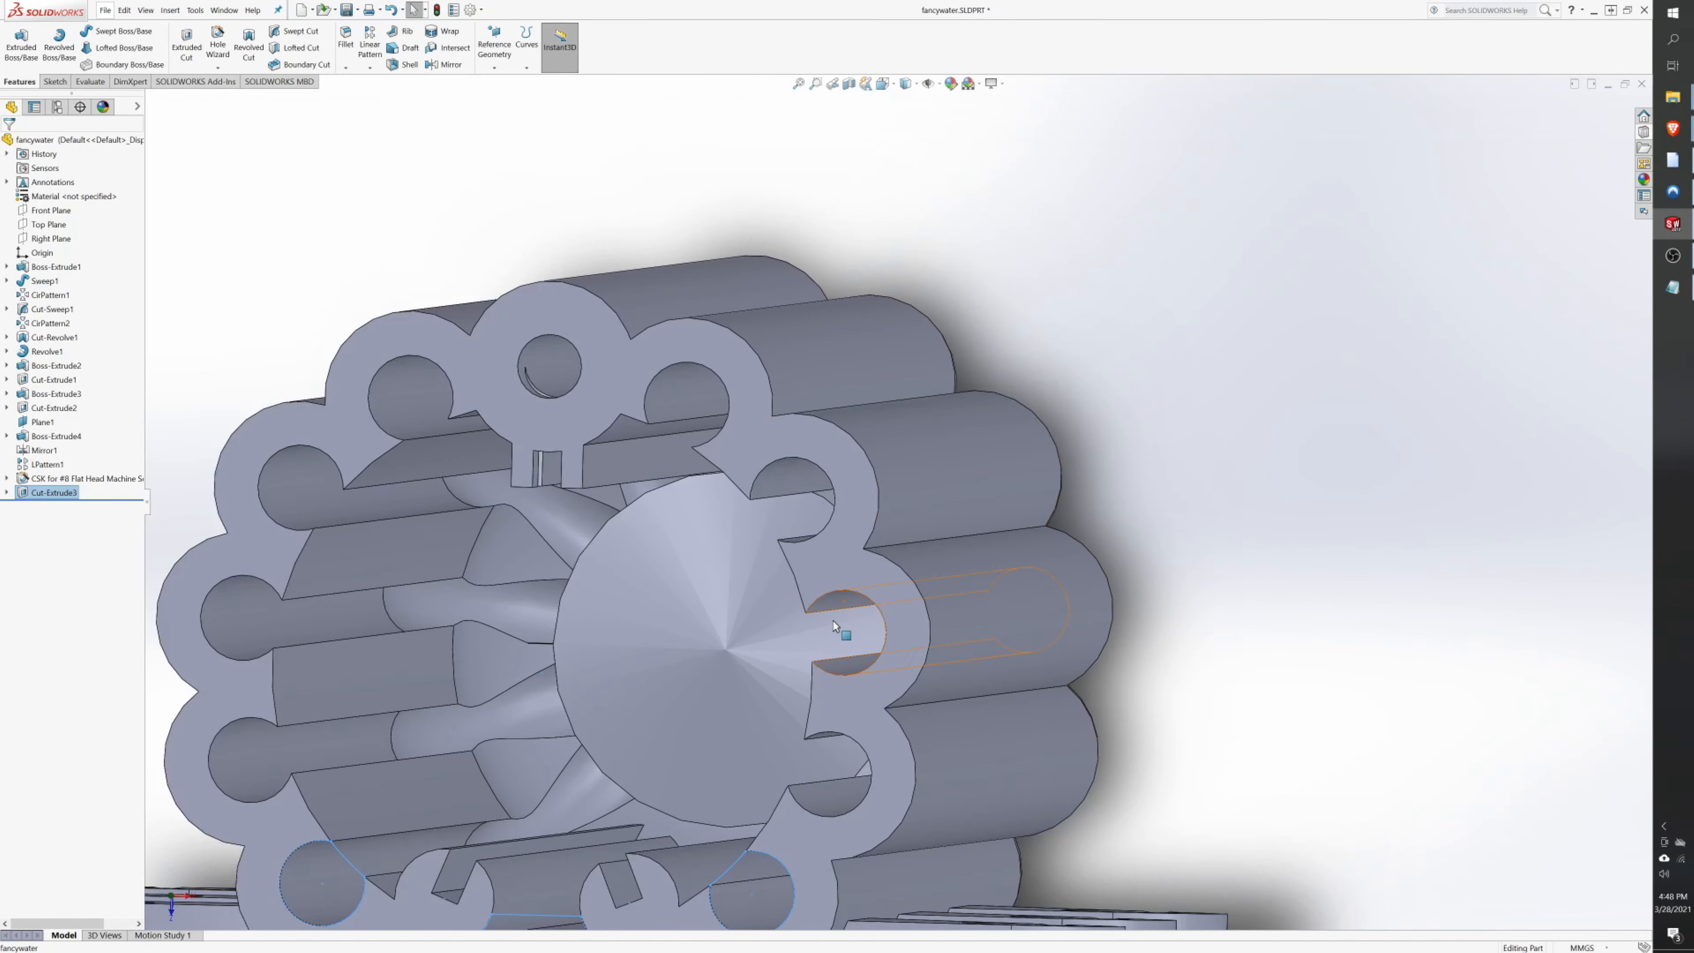
middle_drag(834, 625, 788, 382)
middle_drag(646, 502, 433, 492)
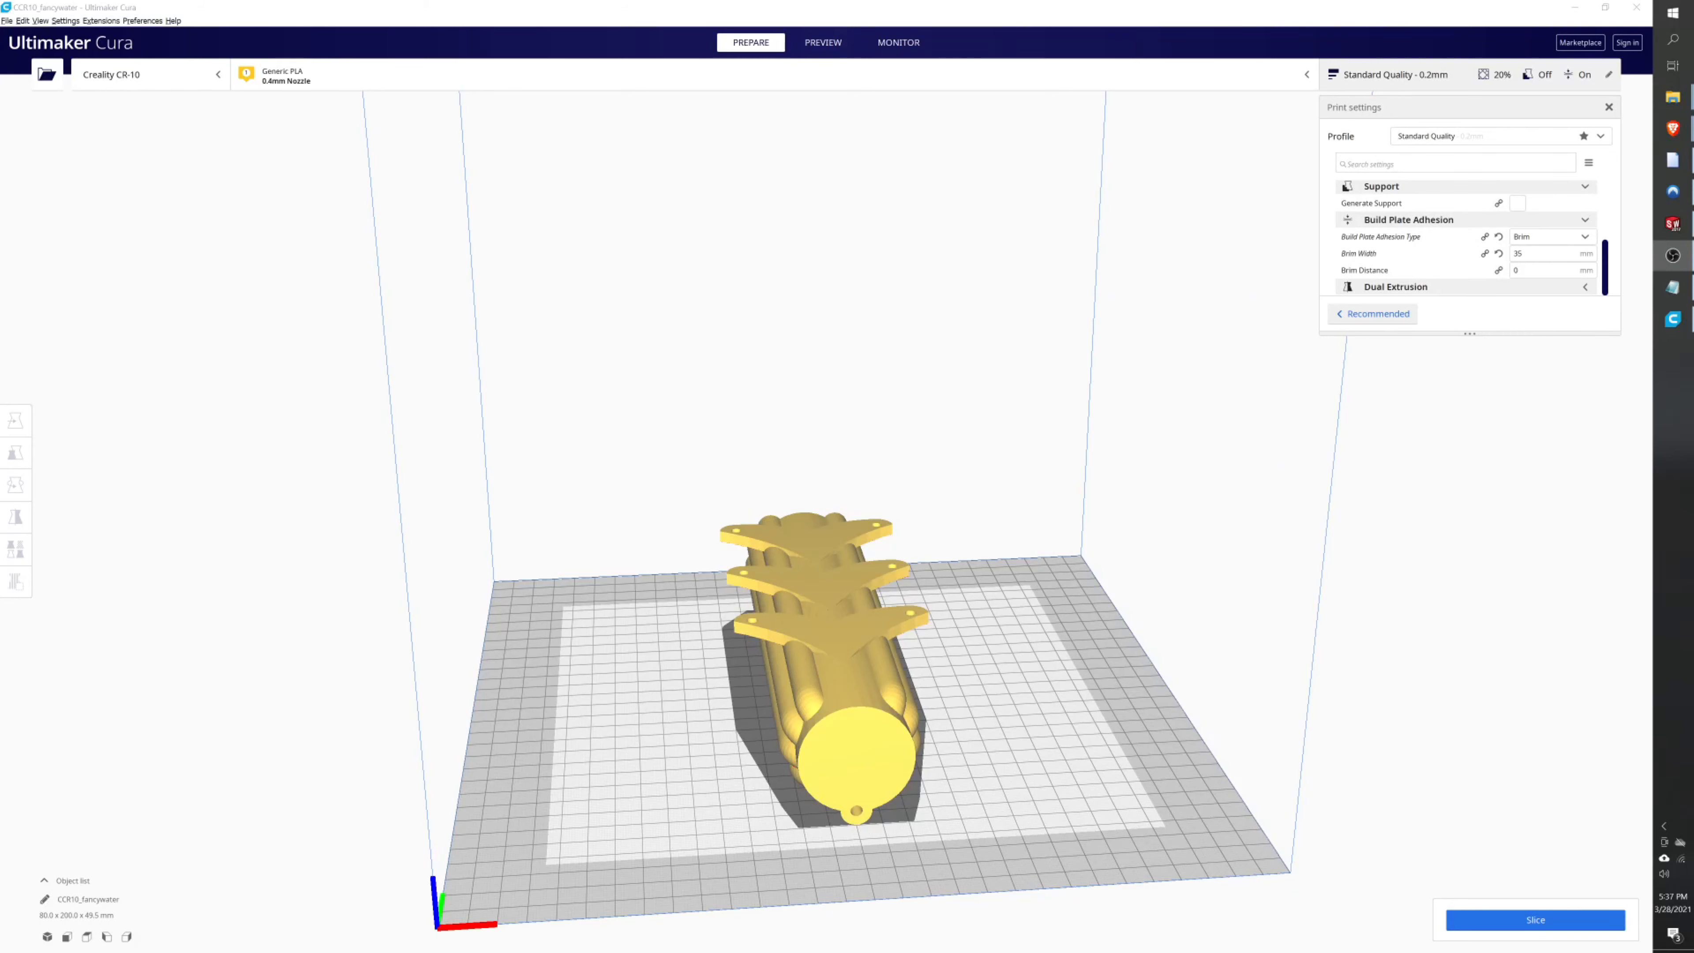
- In Ultimaker Cura, rotate the CCR10_fancywater model to align its closed round end face with the build plate
click(775, 629)
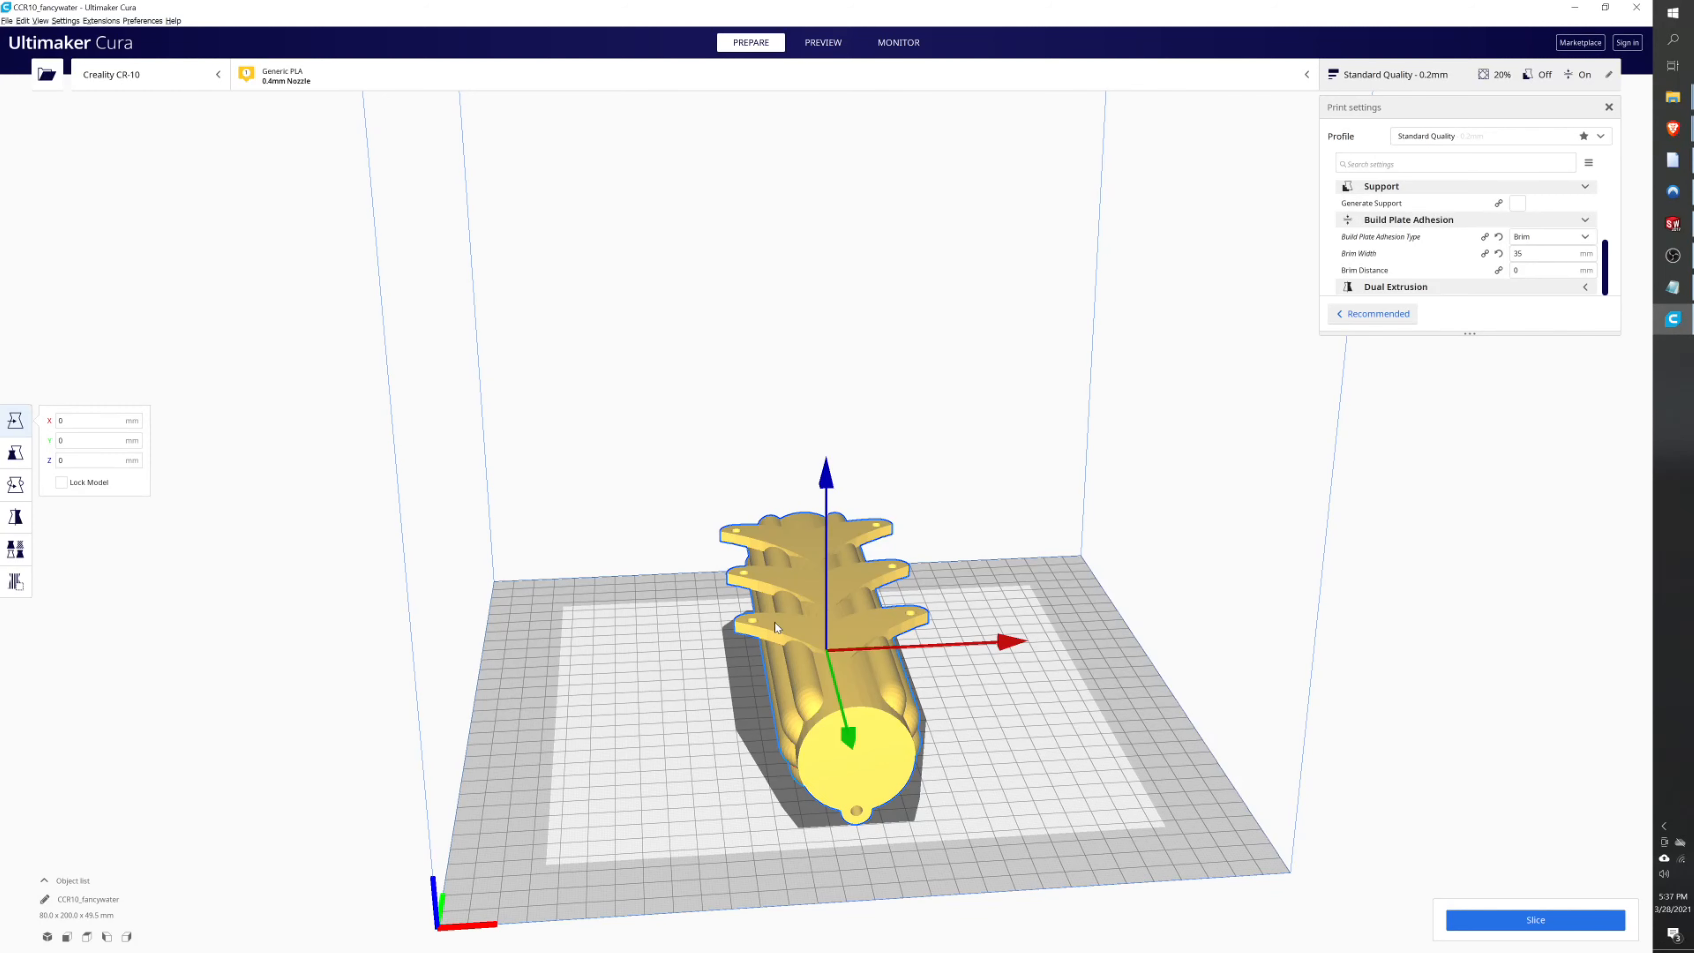
click(15, 484)
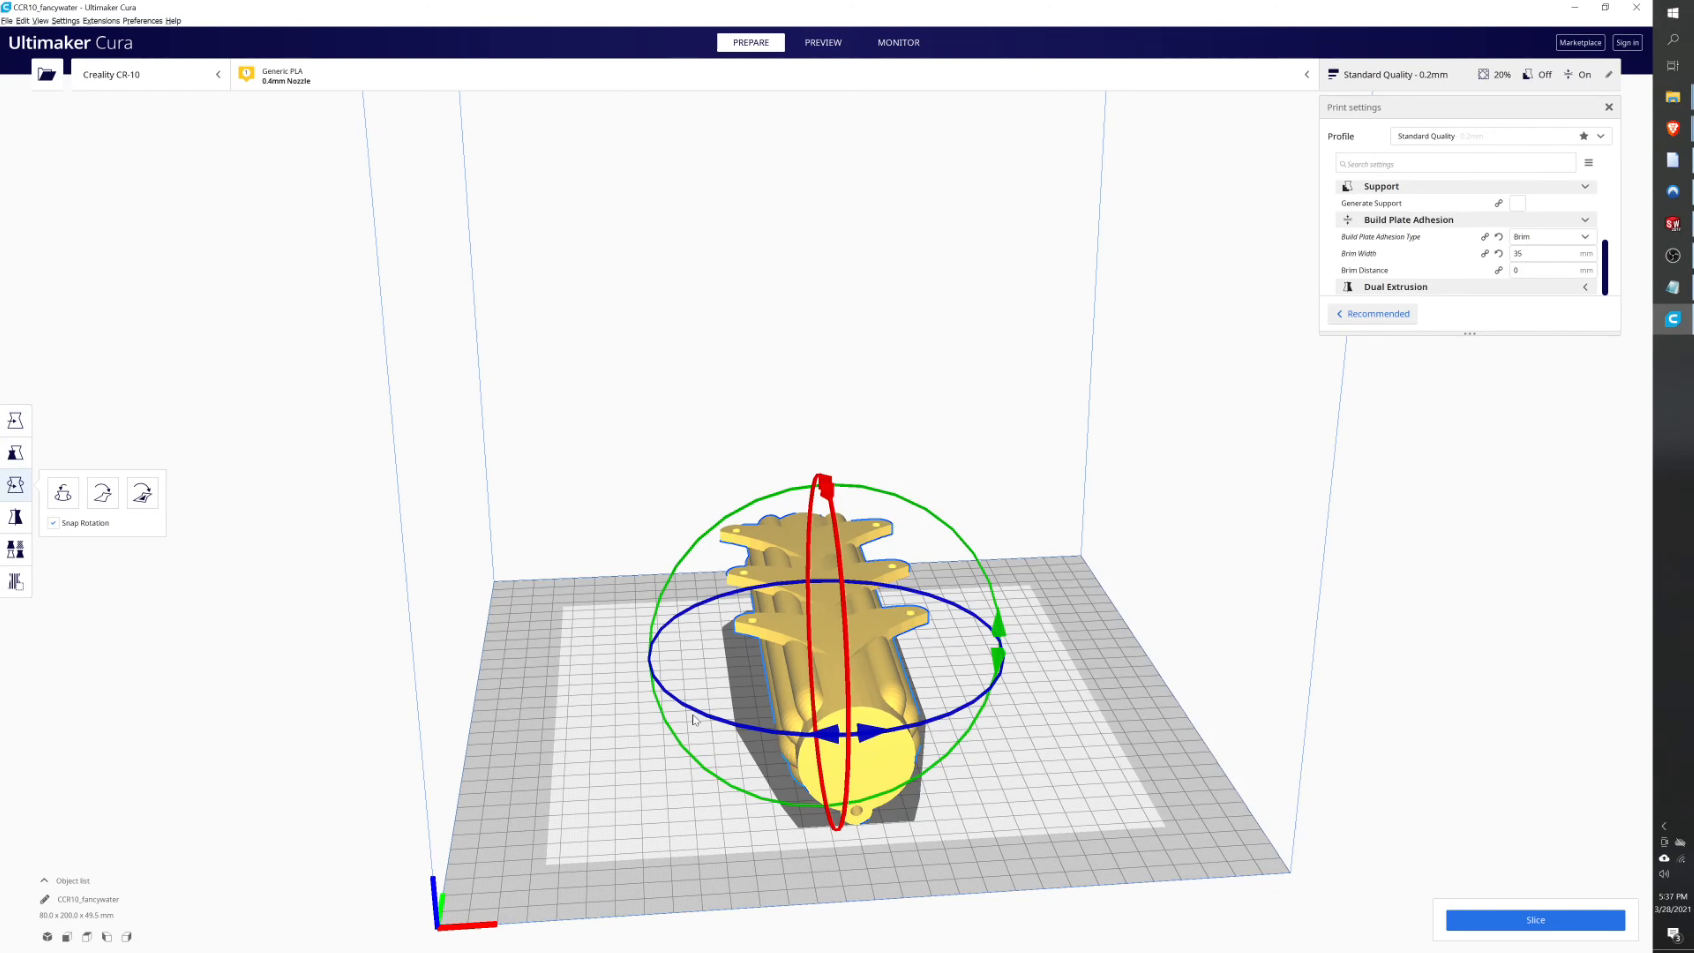
click(142, 494)
click(882, 761)
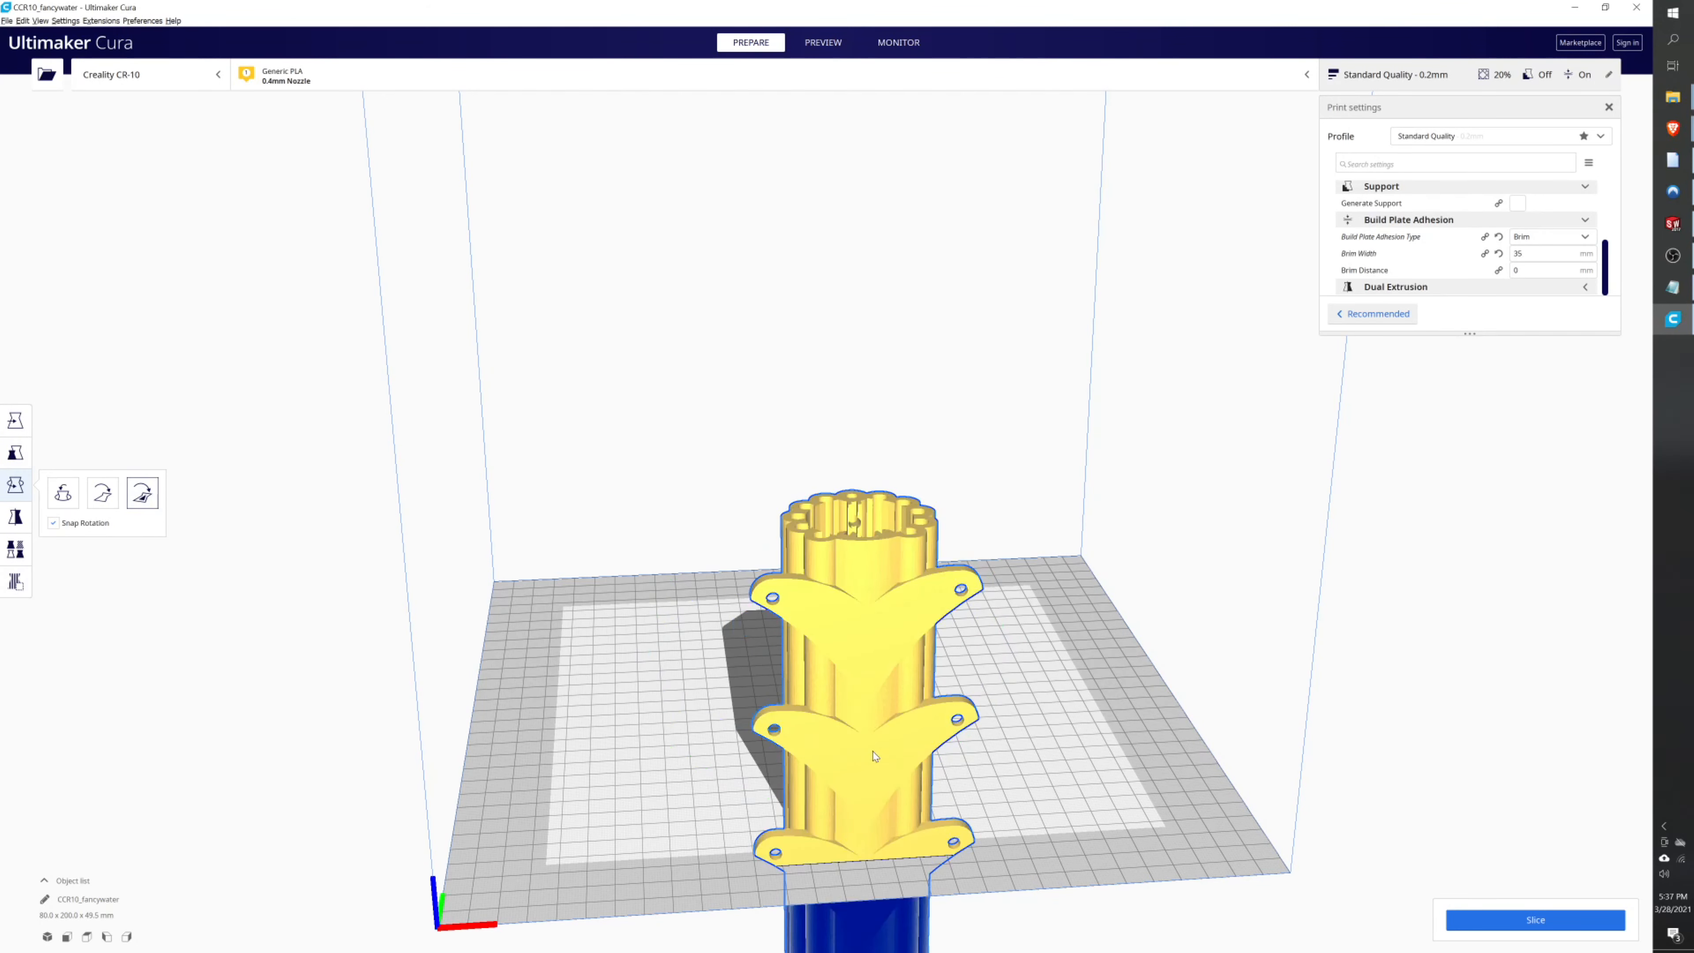
- Set the upright model's Y and Z positions to 0 mm
click(16, 421)
double_click(79, 439)
key(Tab)
text(0)
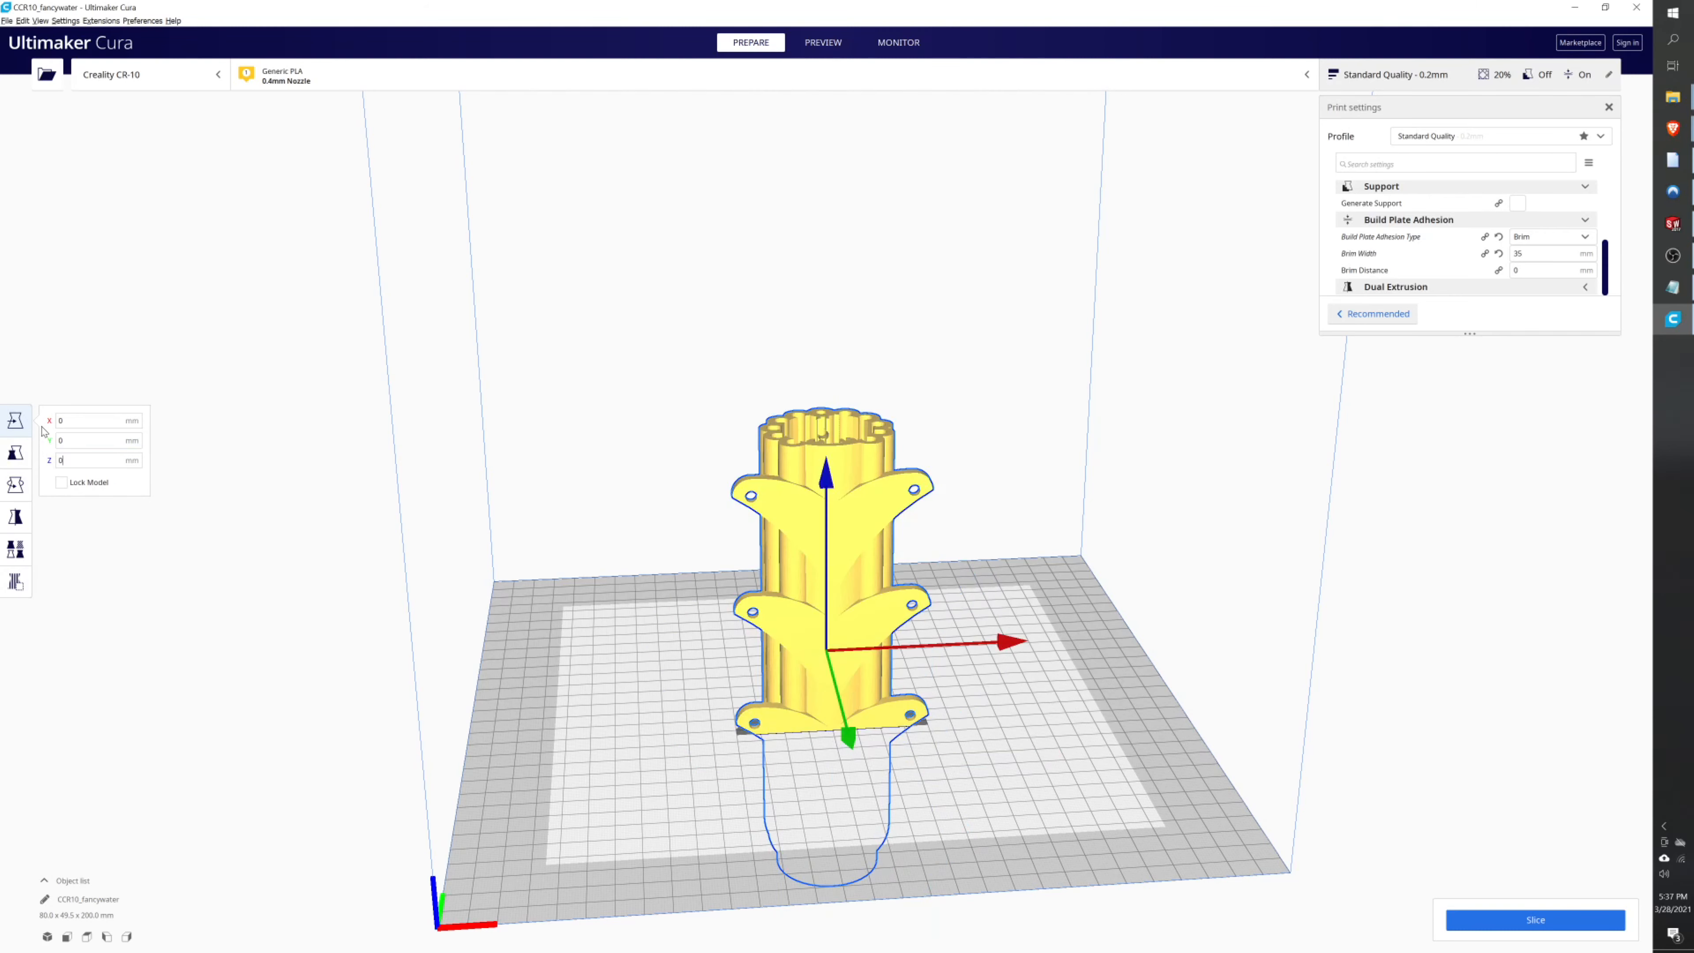
key(Tab)
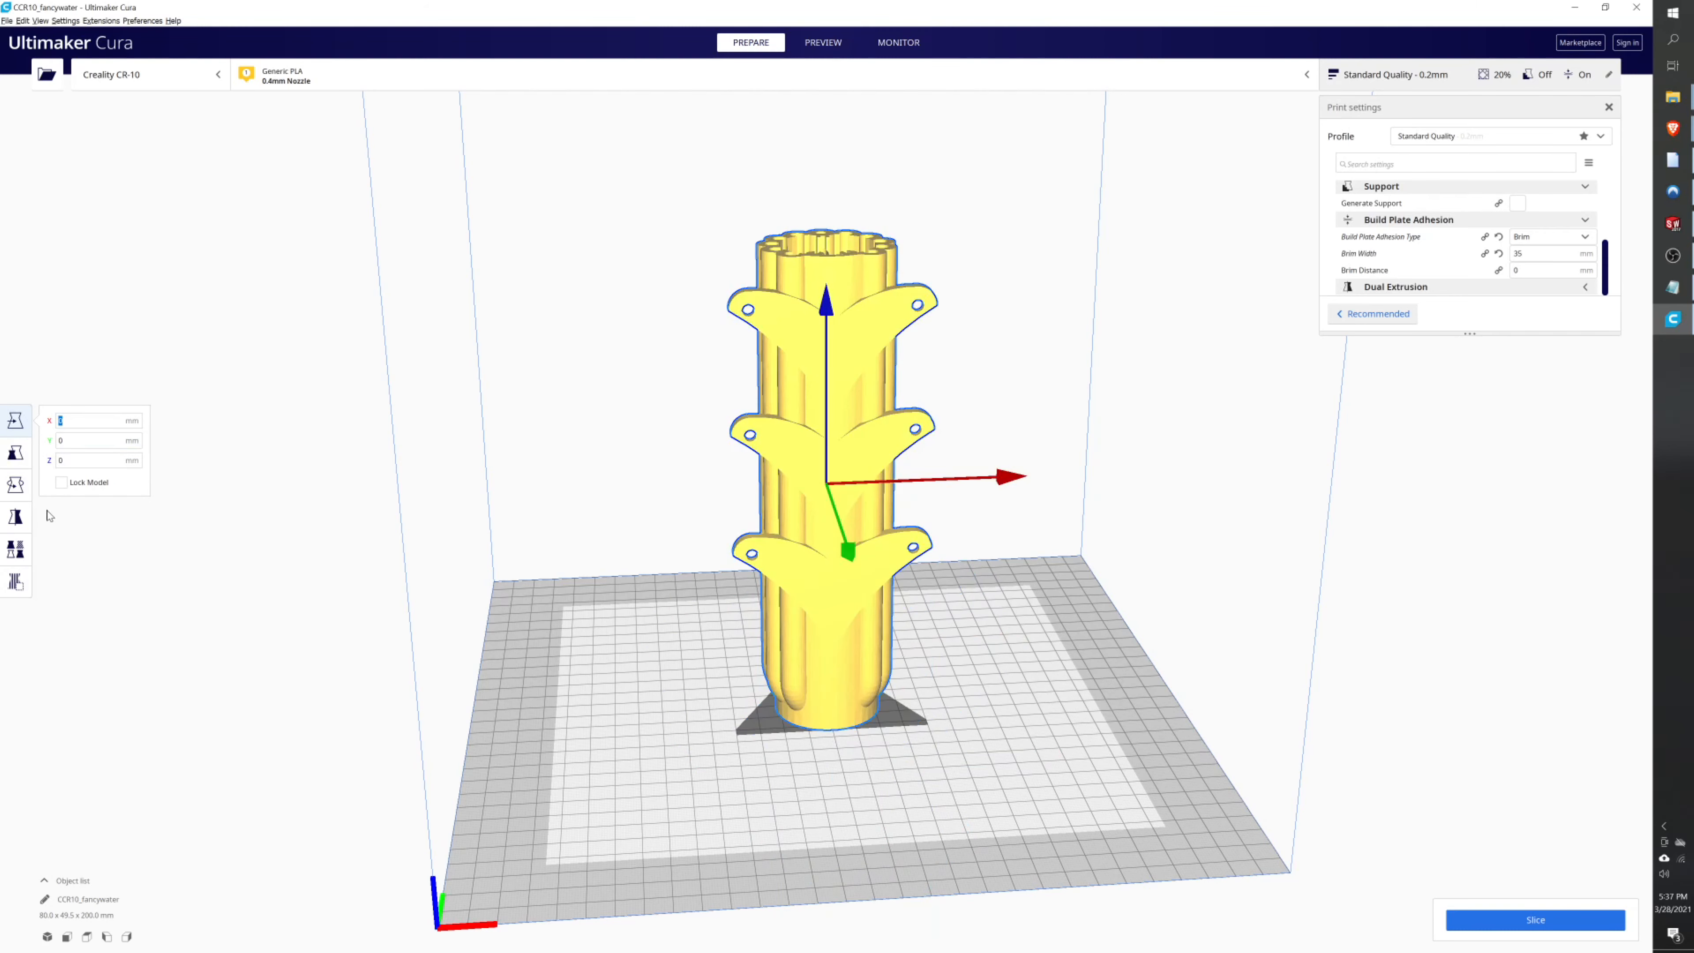
- Add Wall Thickness and Top/Bottom Thickness to the model's per-model settings
click(15, 516)
click(22, 549)
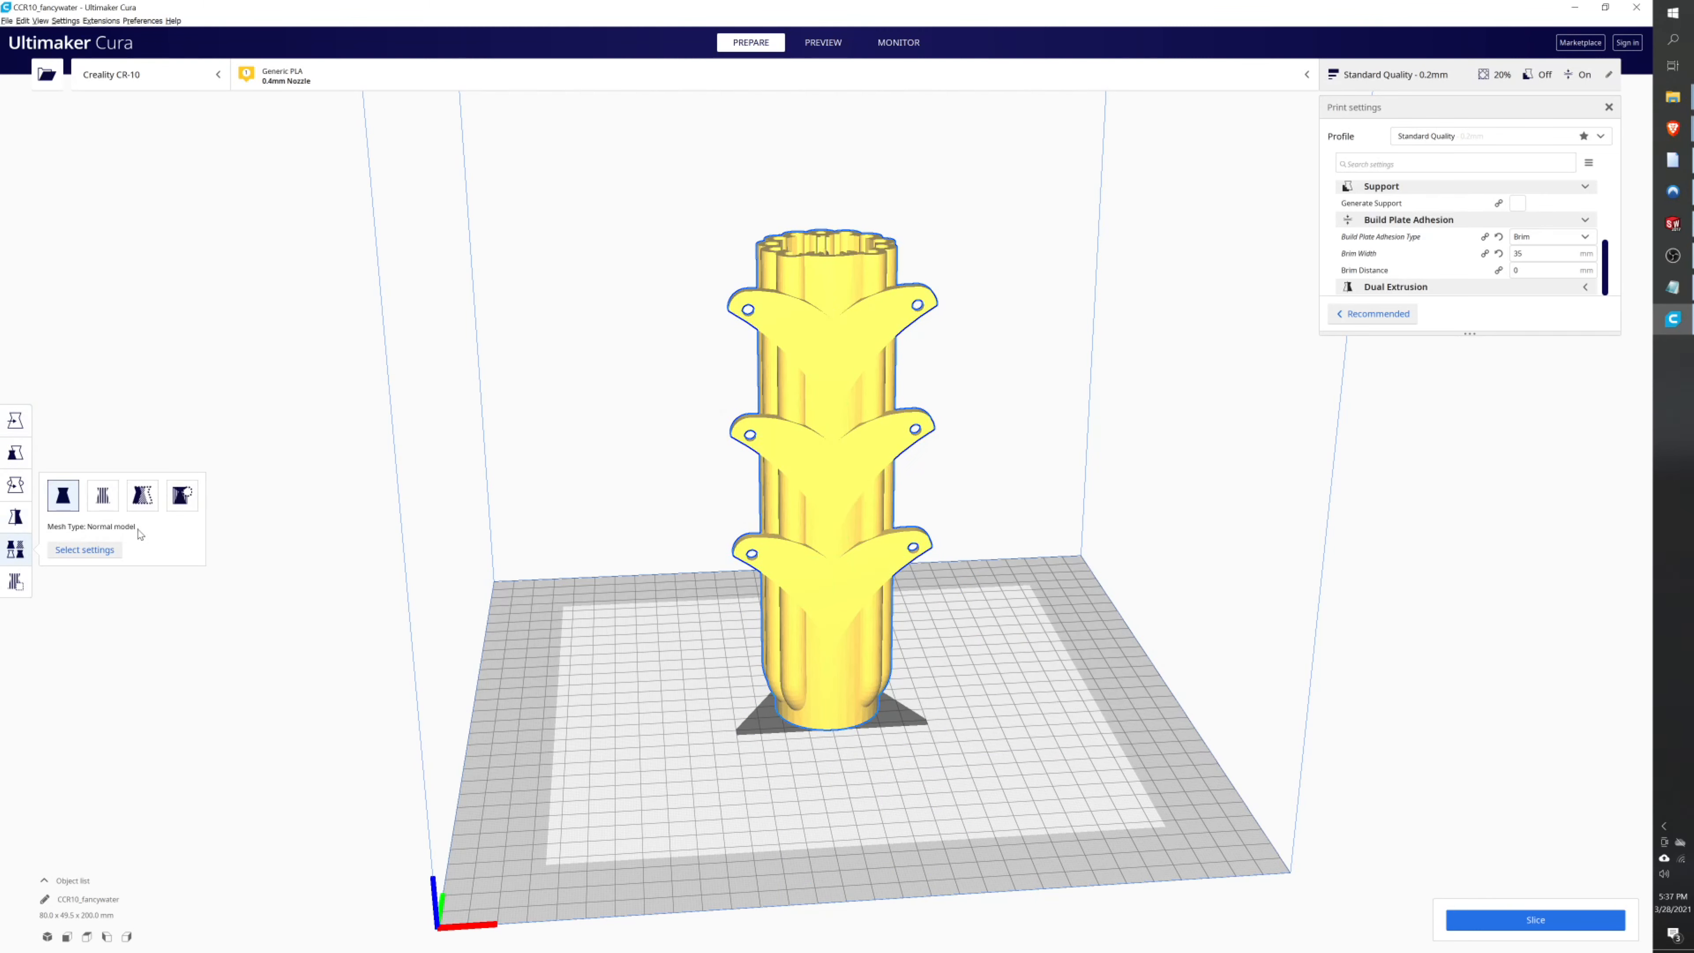
click(77, 550)
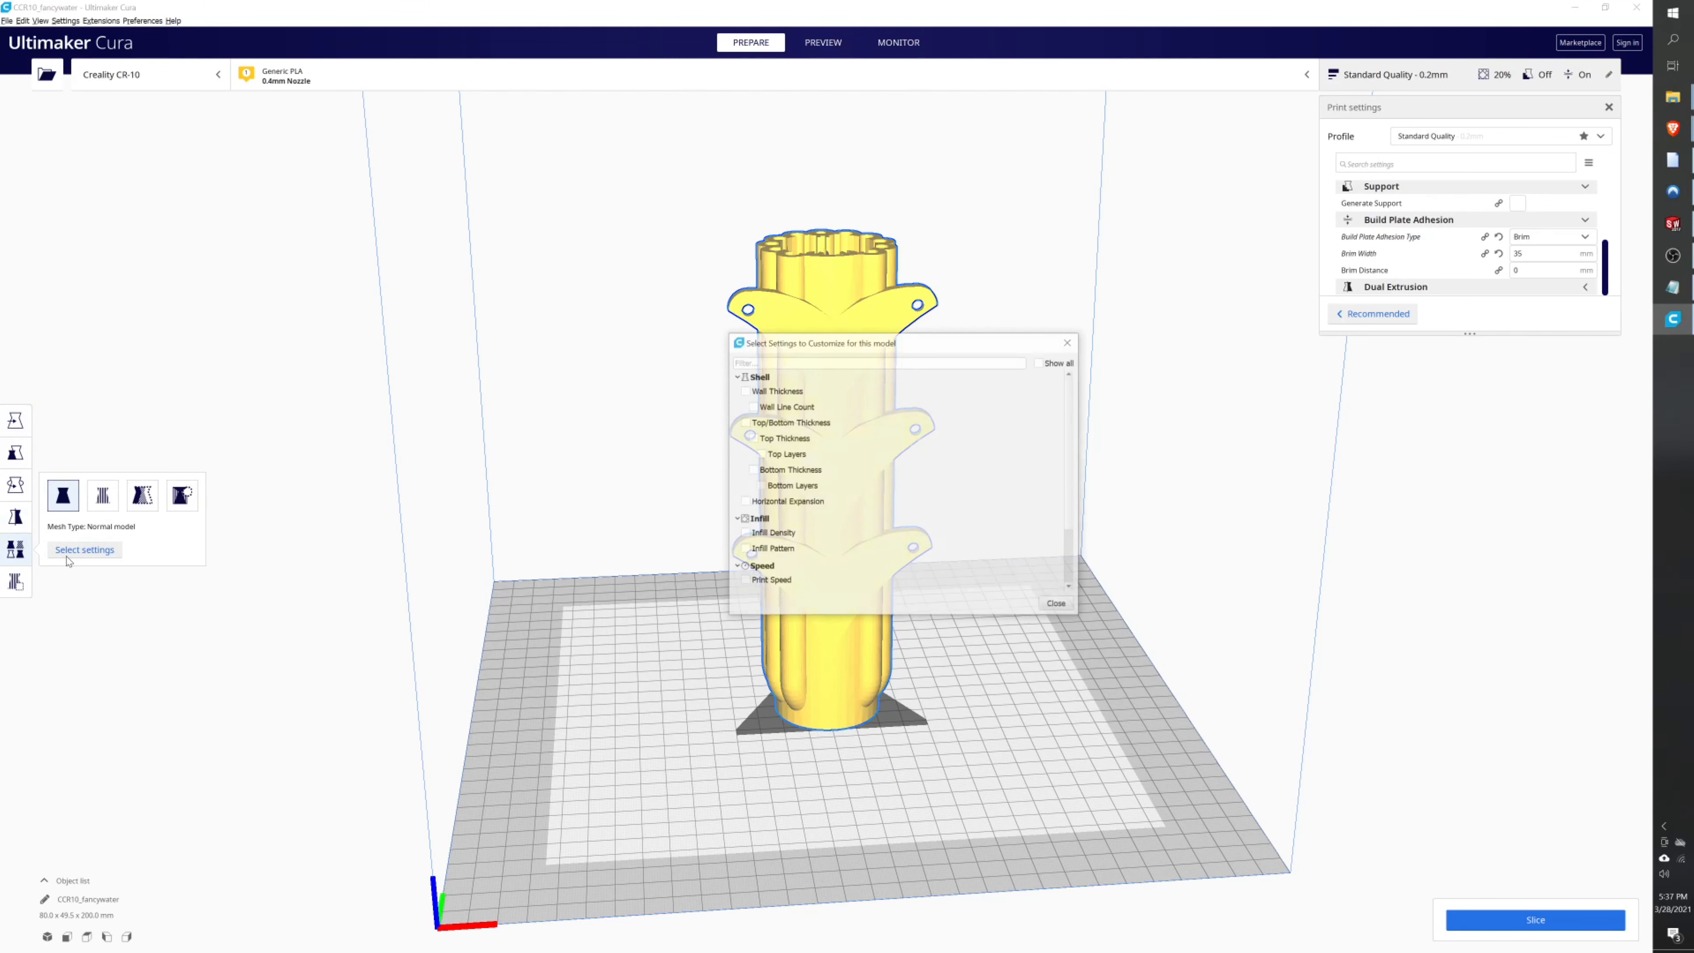
click(744, 391)
click(744, 422)
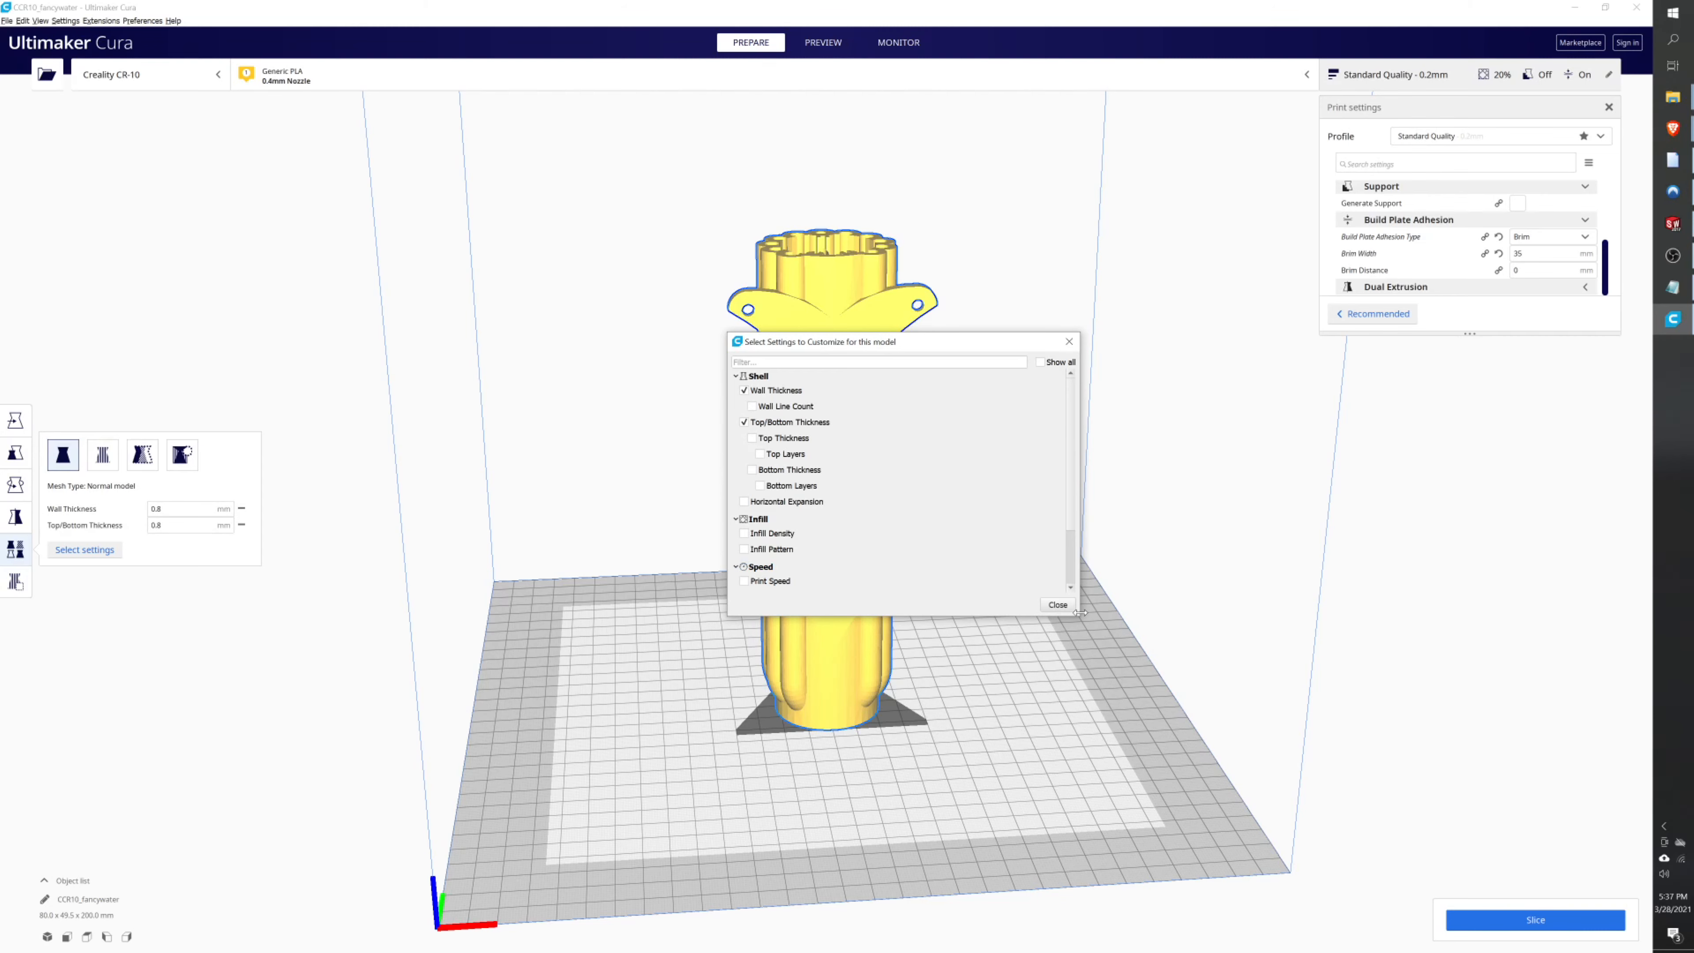
click(1058, 604)
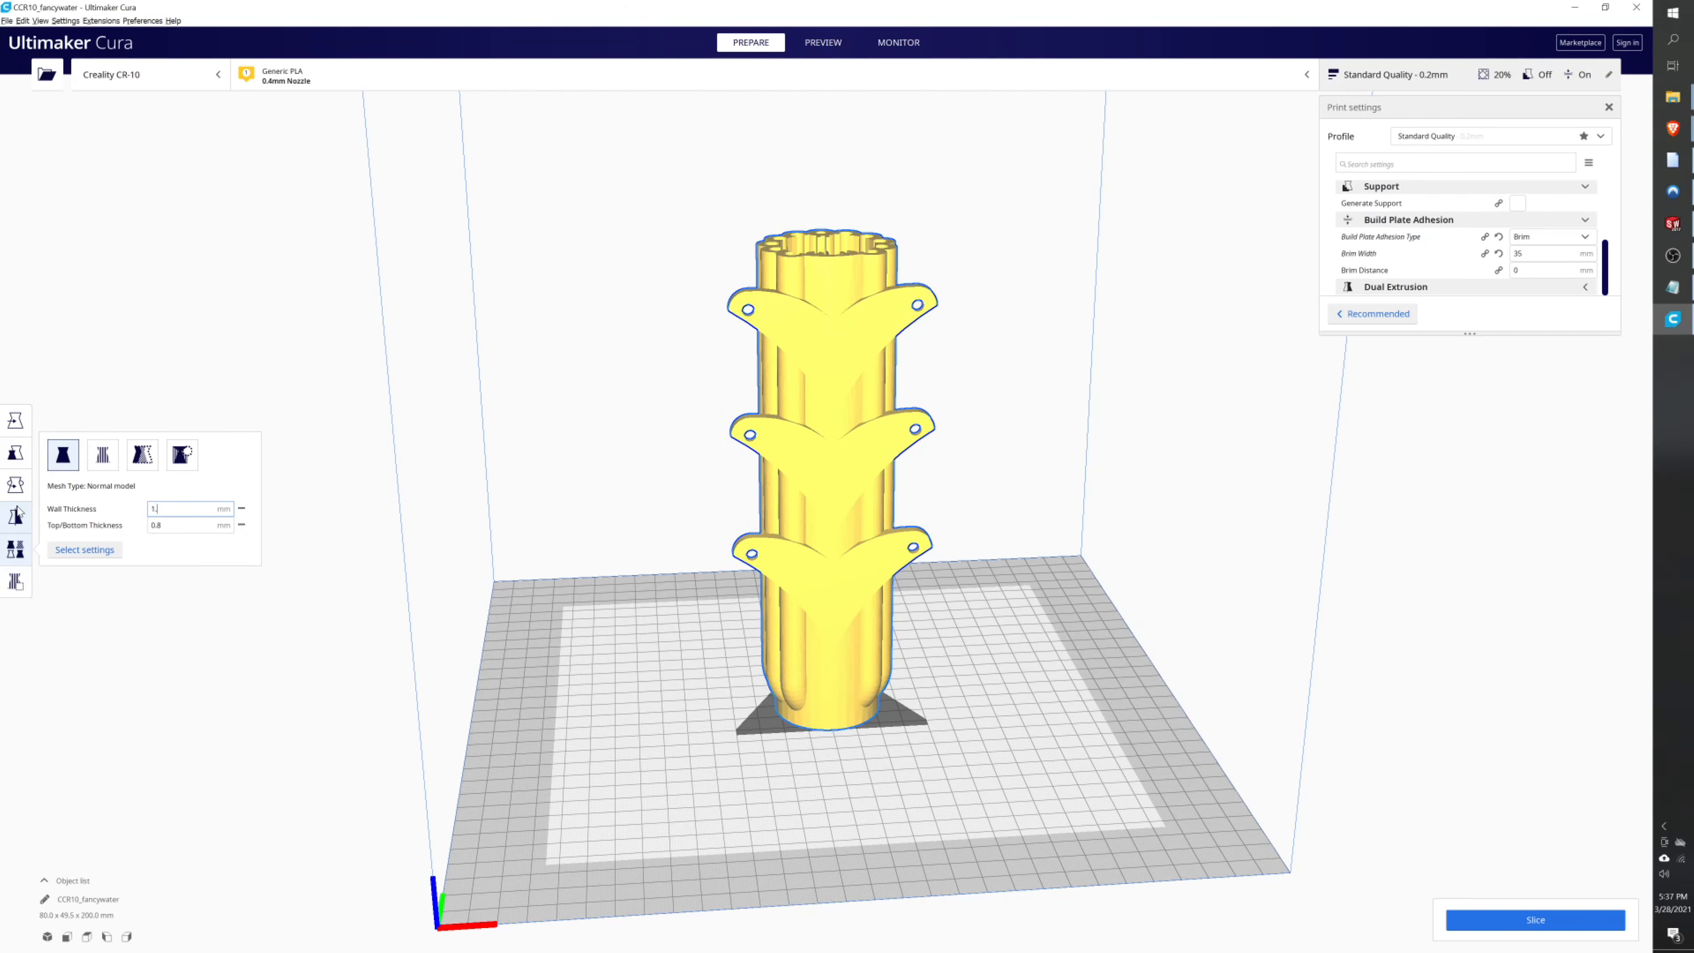
- Set the model's Wall Thickness and Top/Bottom Thickness to 1.5 mm each and slice it
text(1.5)
key(Tab)
key(Tab)
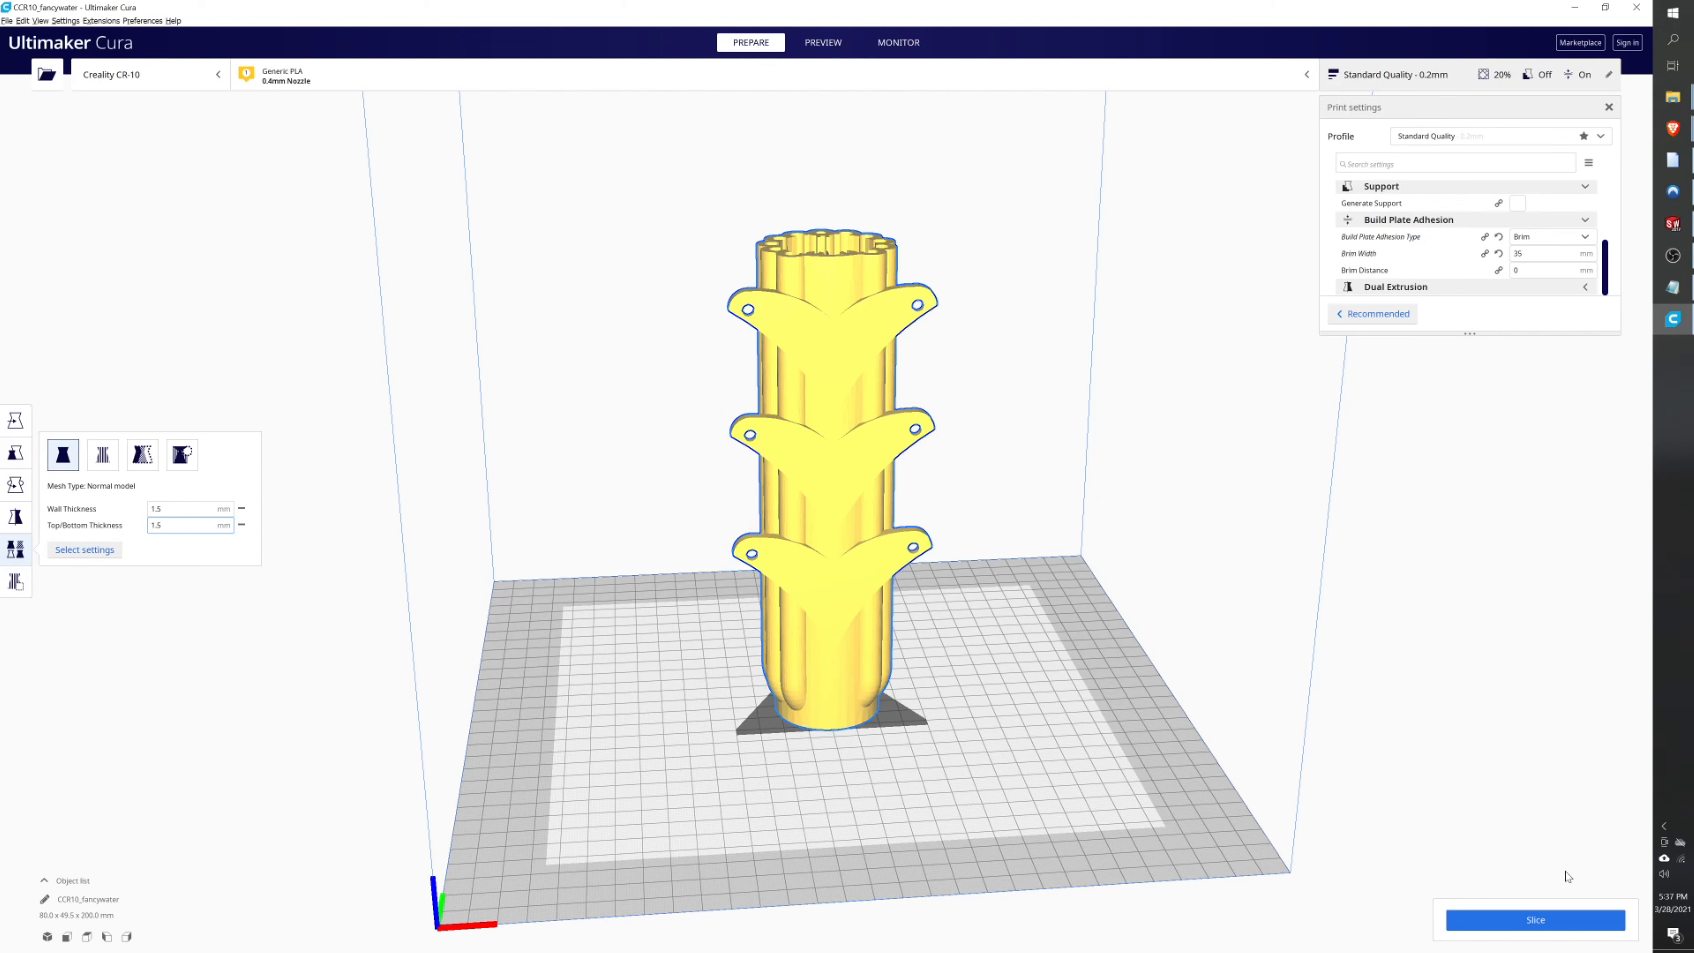
click(1534, 923)
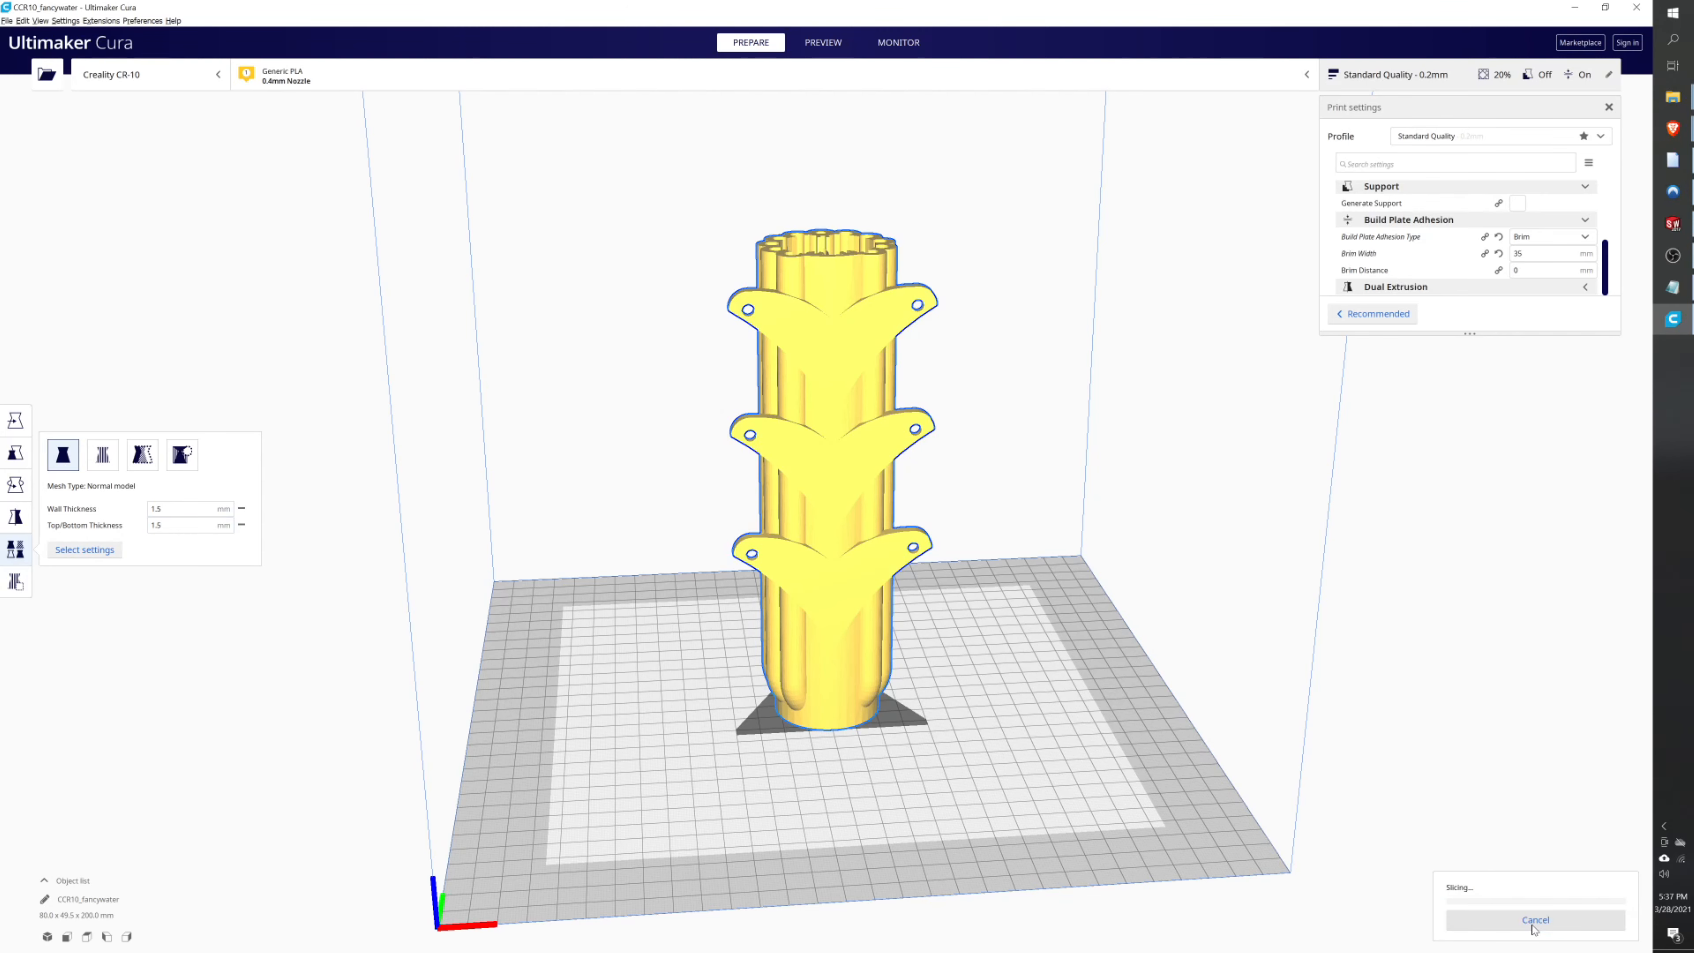